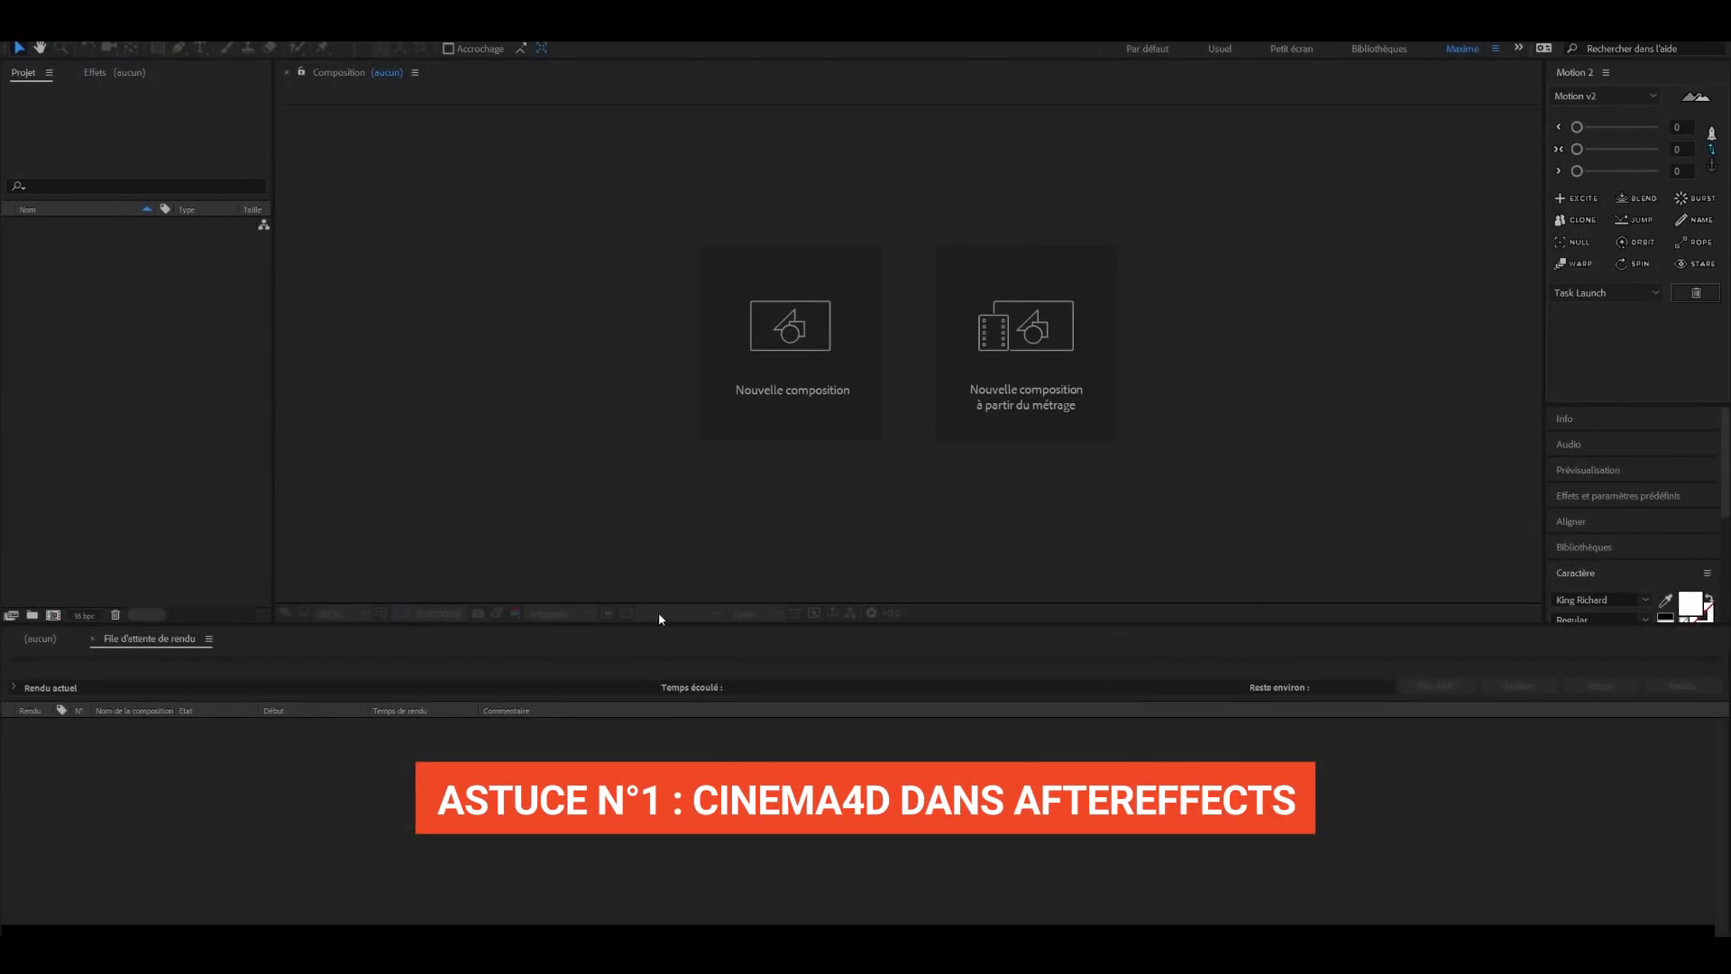
Step: Create a new 1920 x 1080 composition at 30 frames per second
left_click(784, 415)
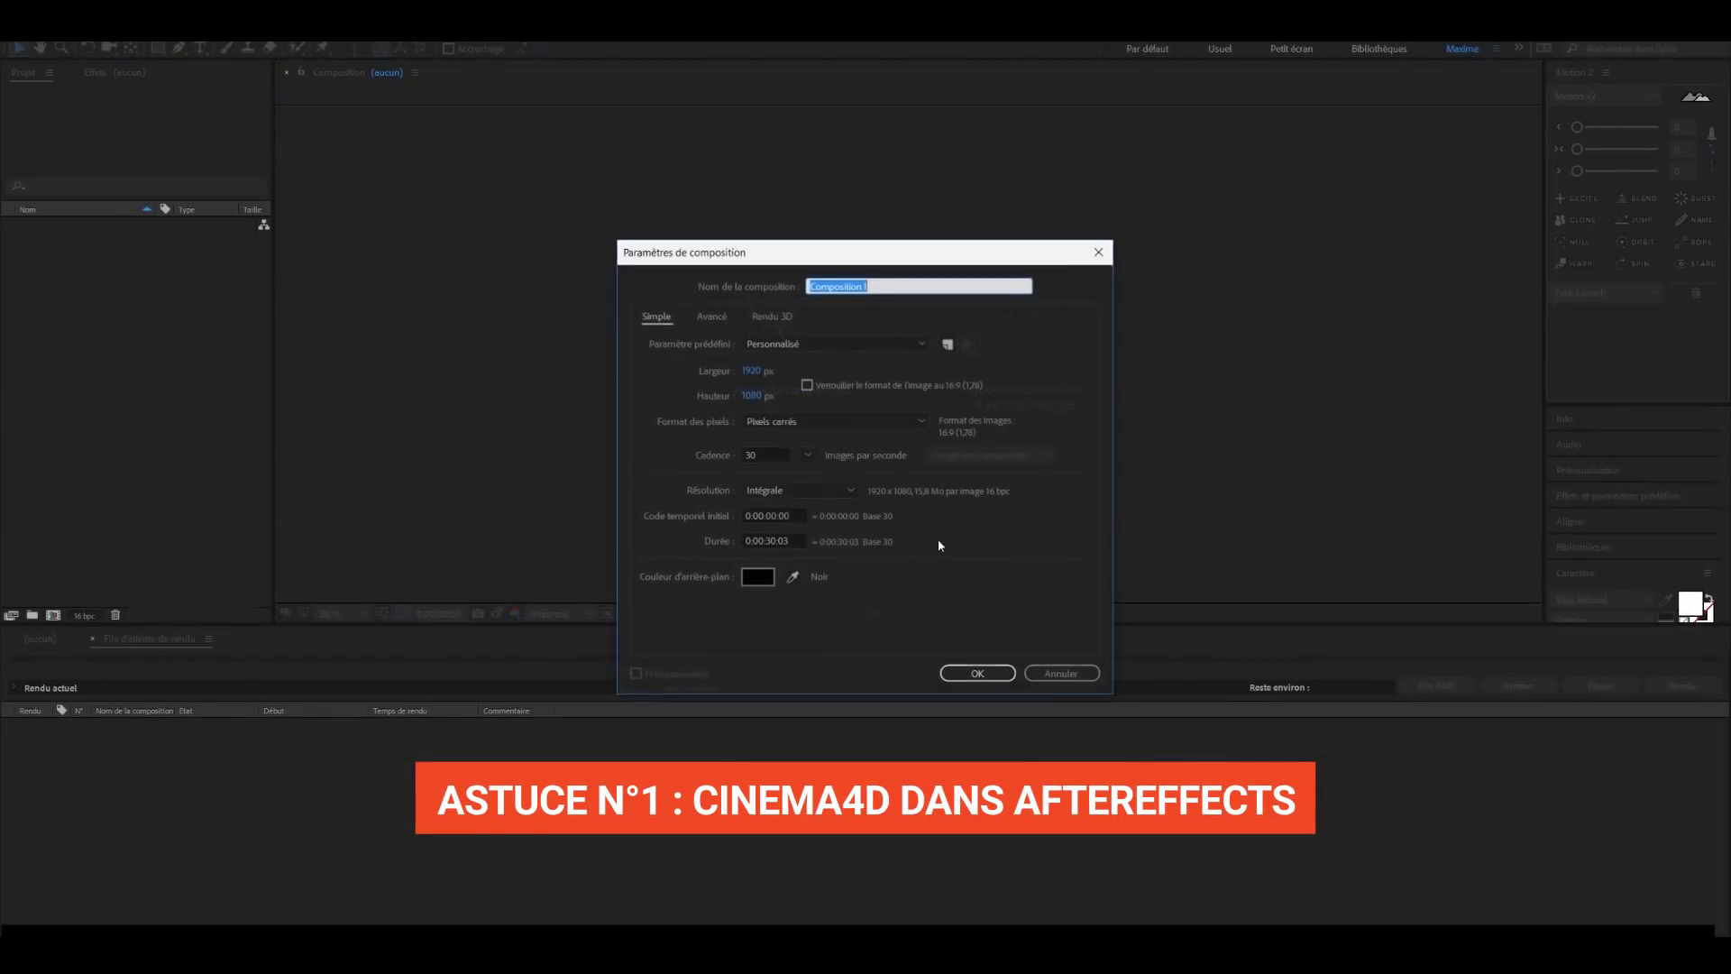
left_click(947, 673)
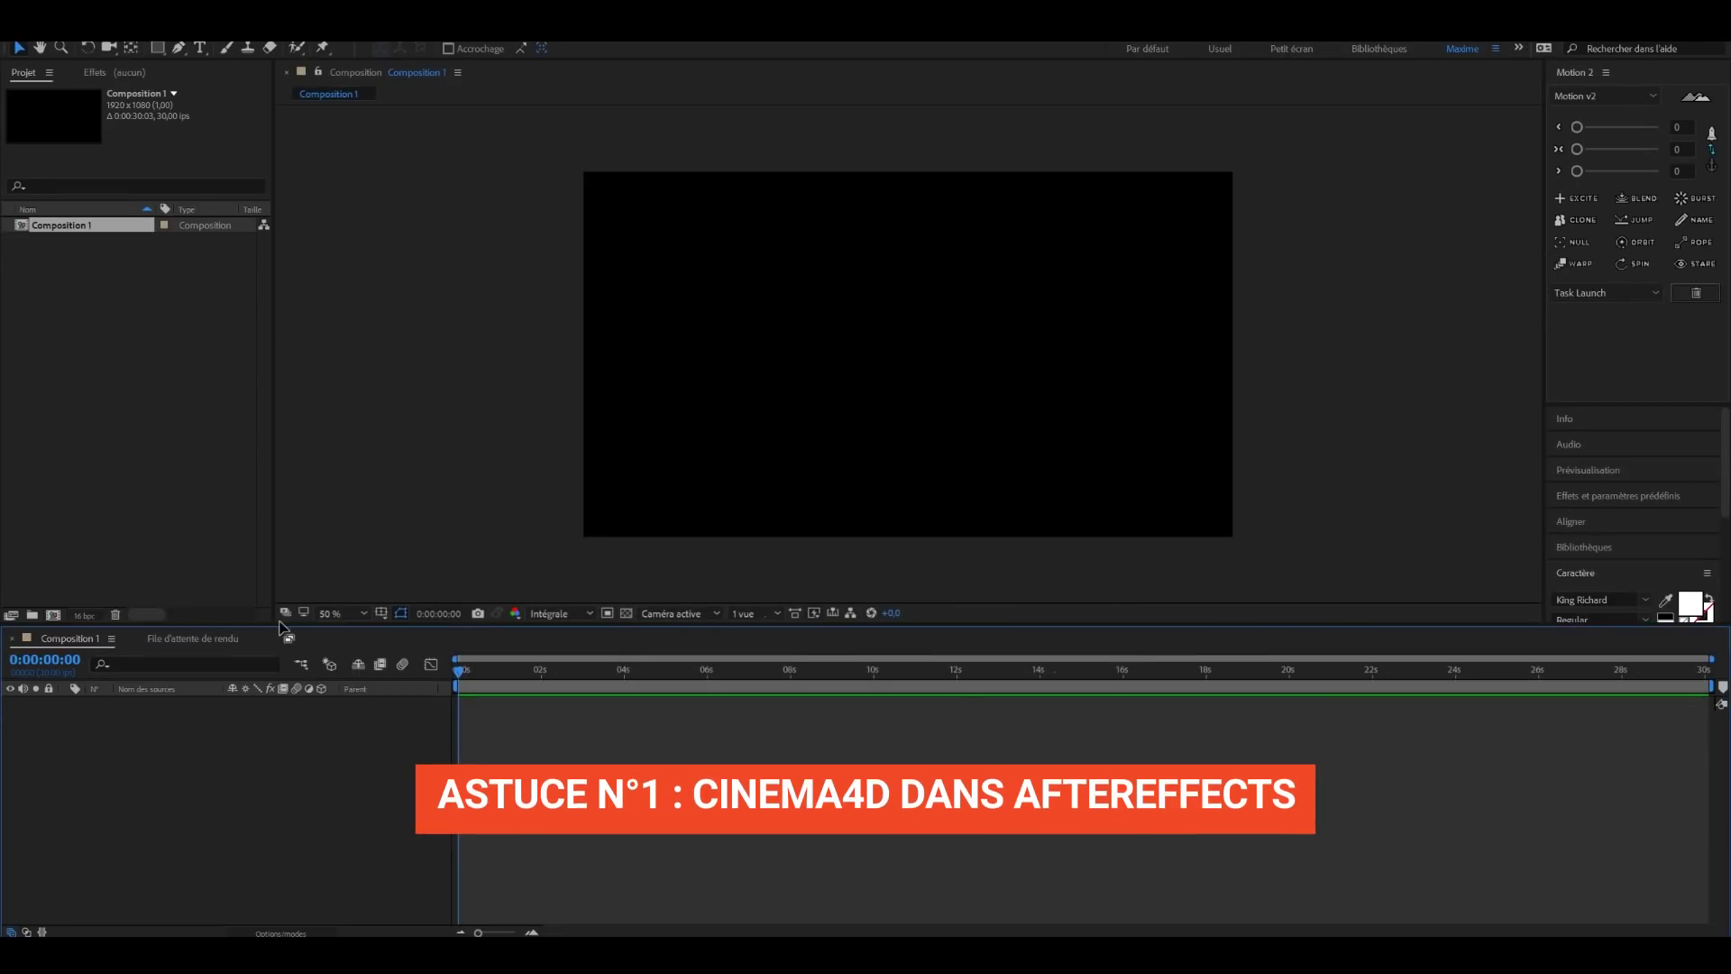
left_click(18, 27)
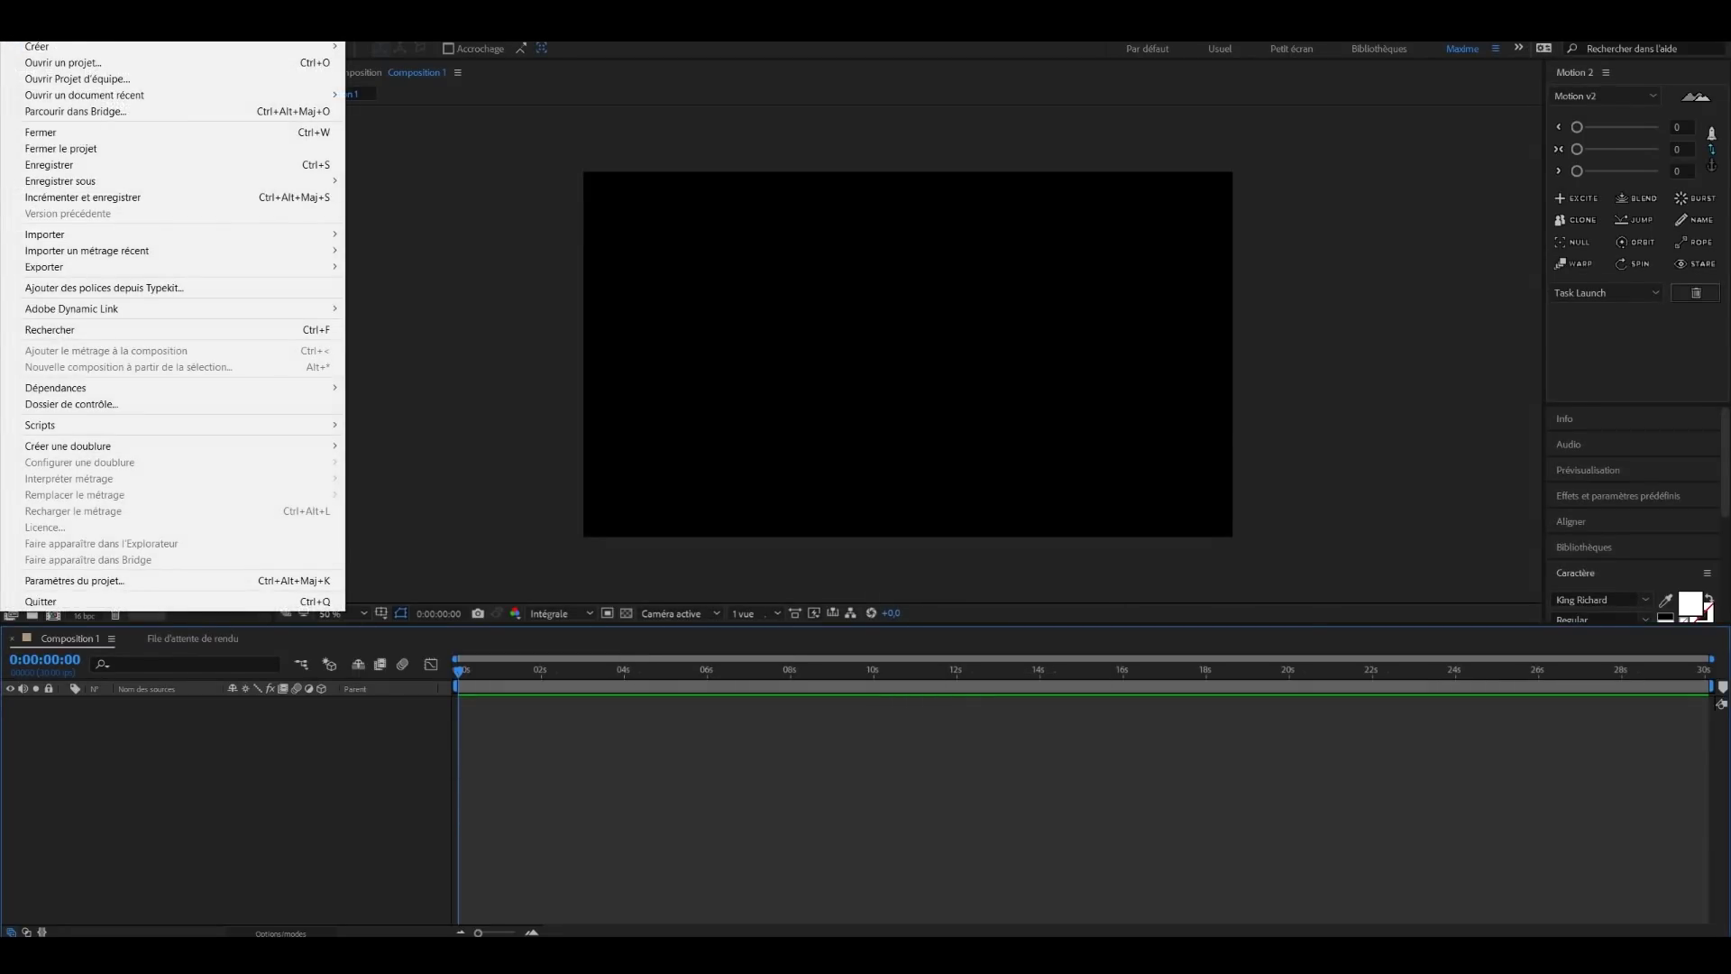
mouse_move(251, 266)
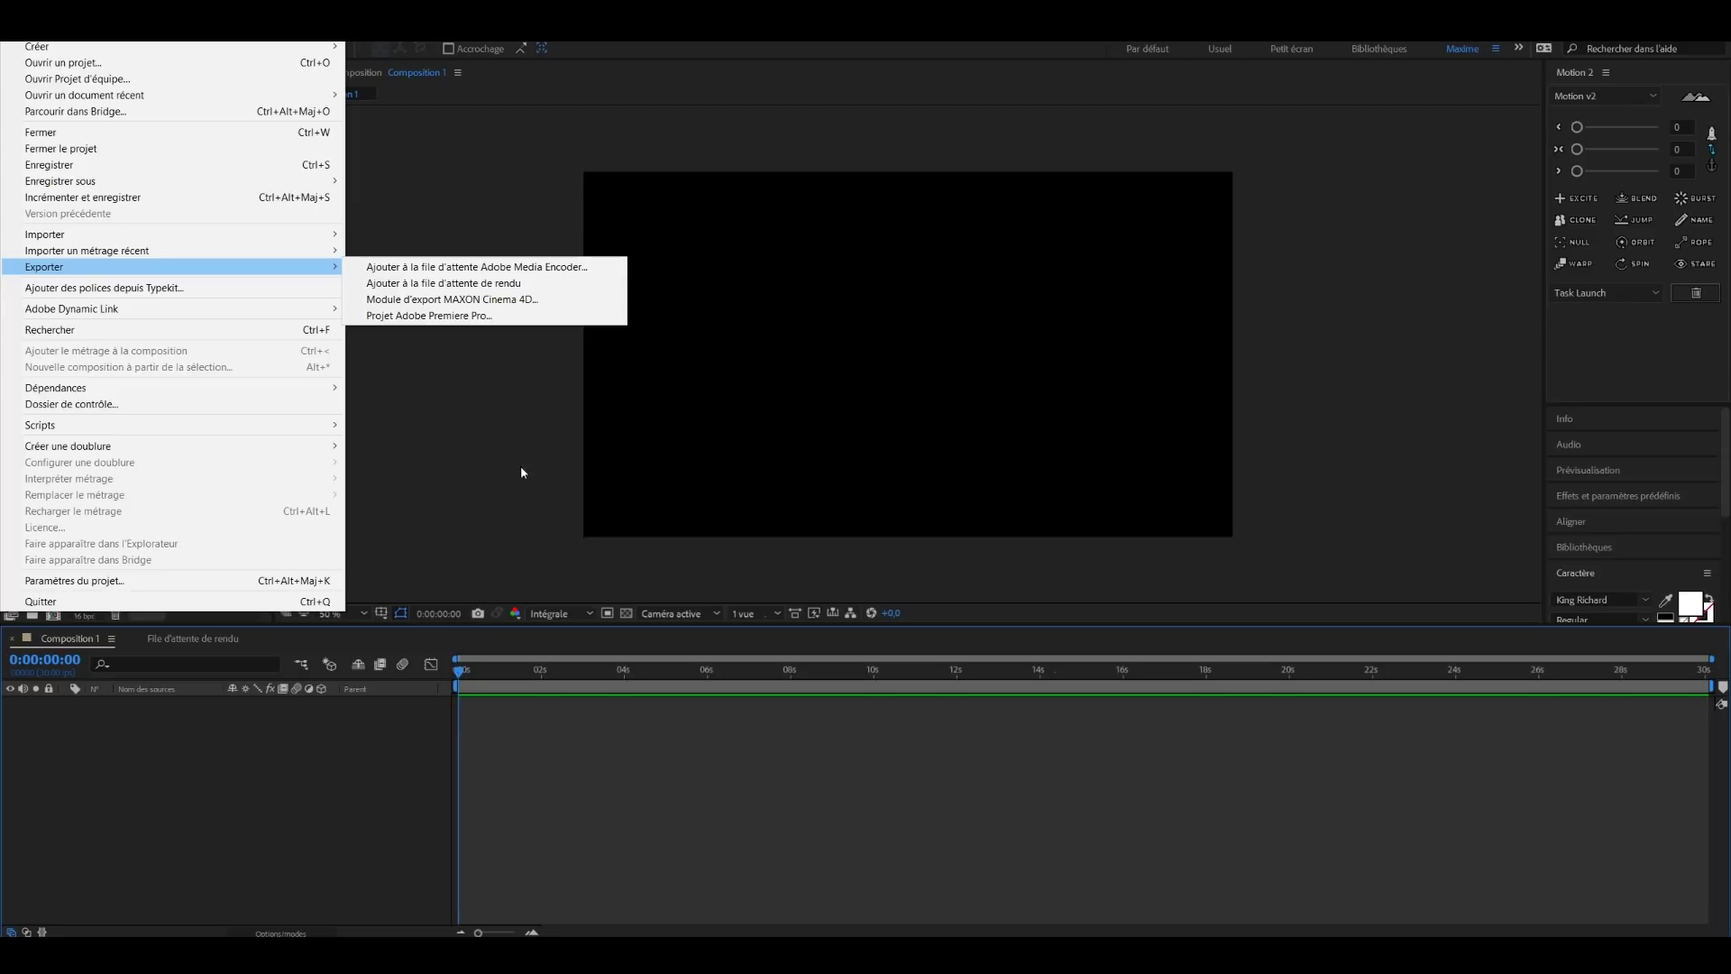
Step: Switch to Cinema 4D and add a MoTexte object to the empty scene, framed in the perspective view
left_click(363, 730)
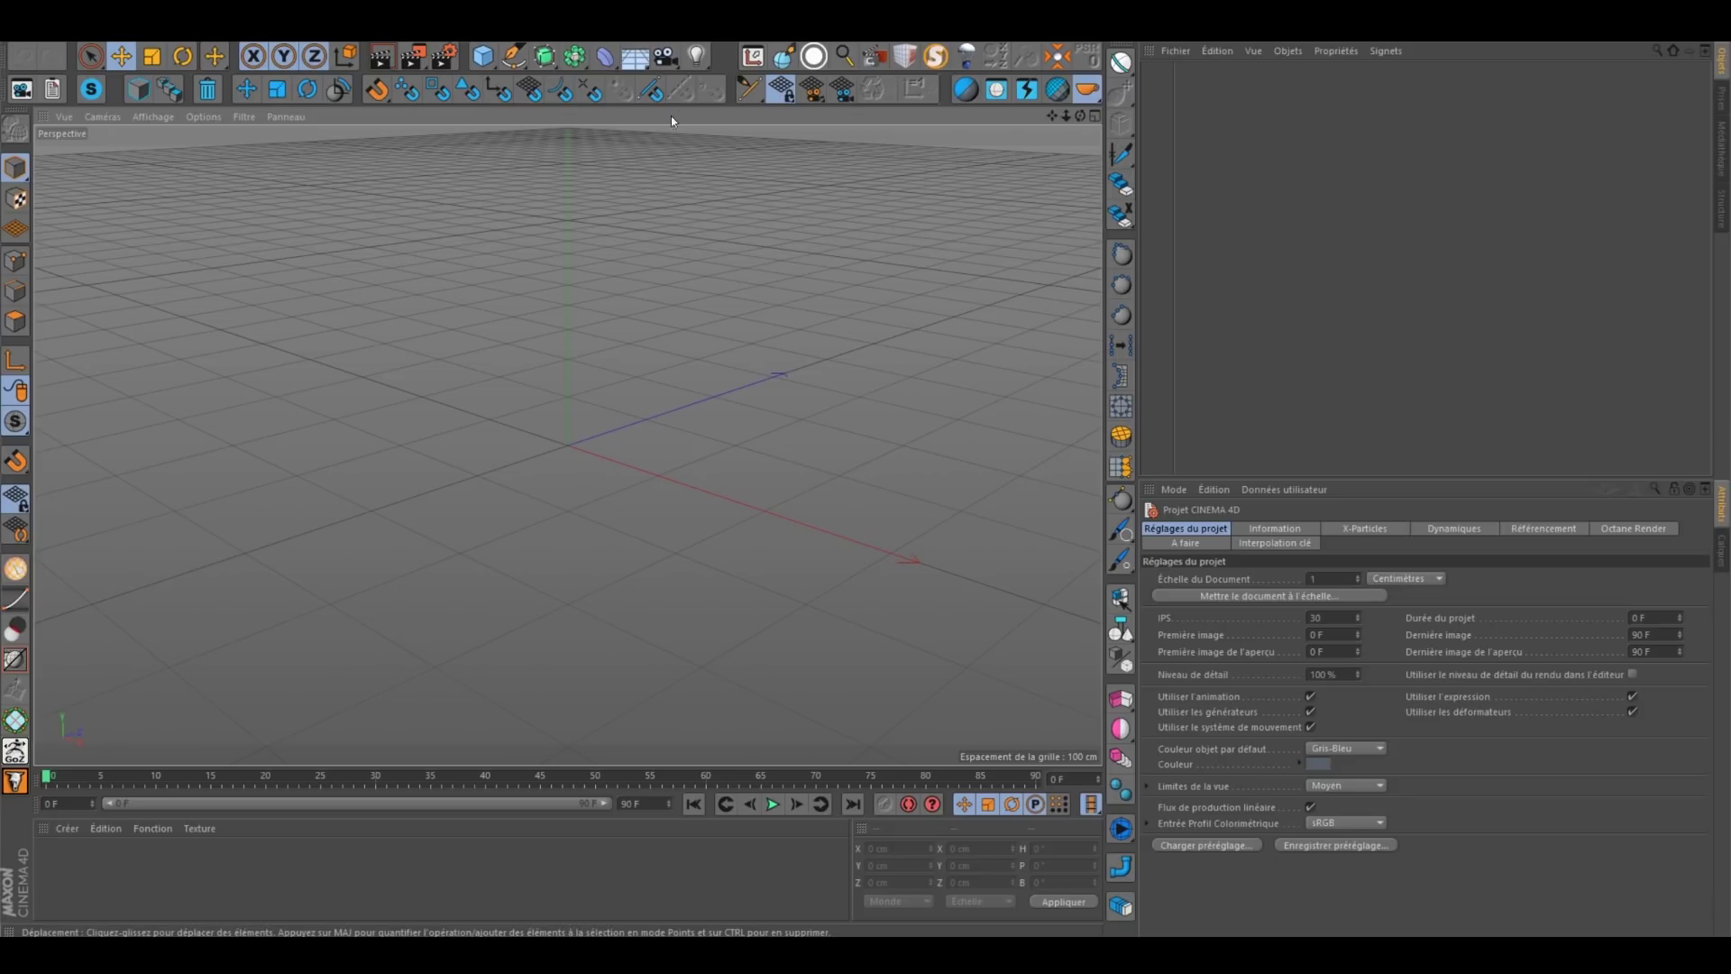
left_click(636, 56)
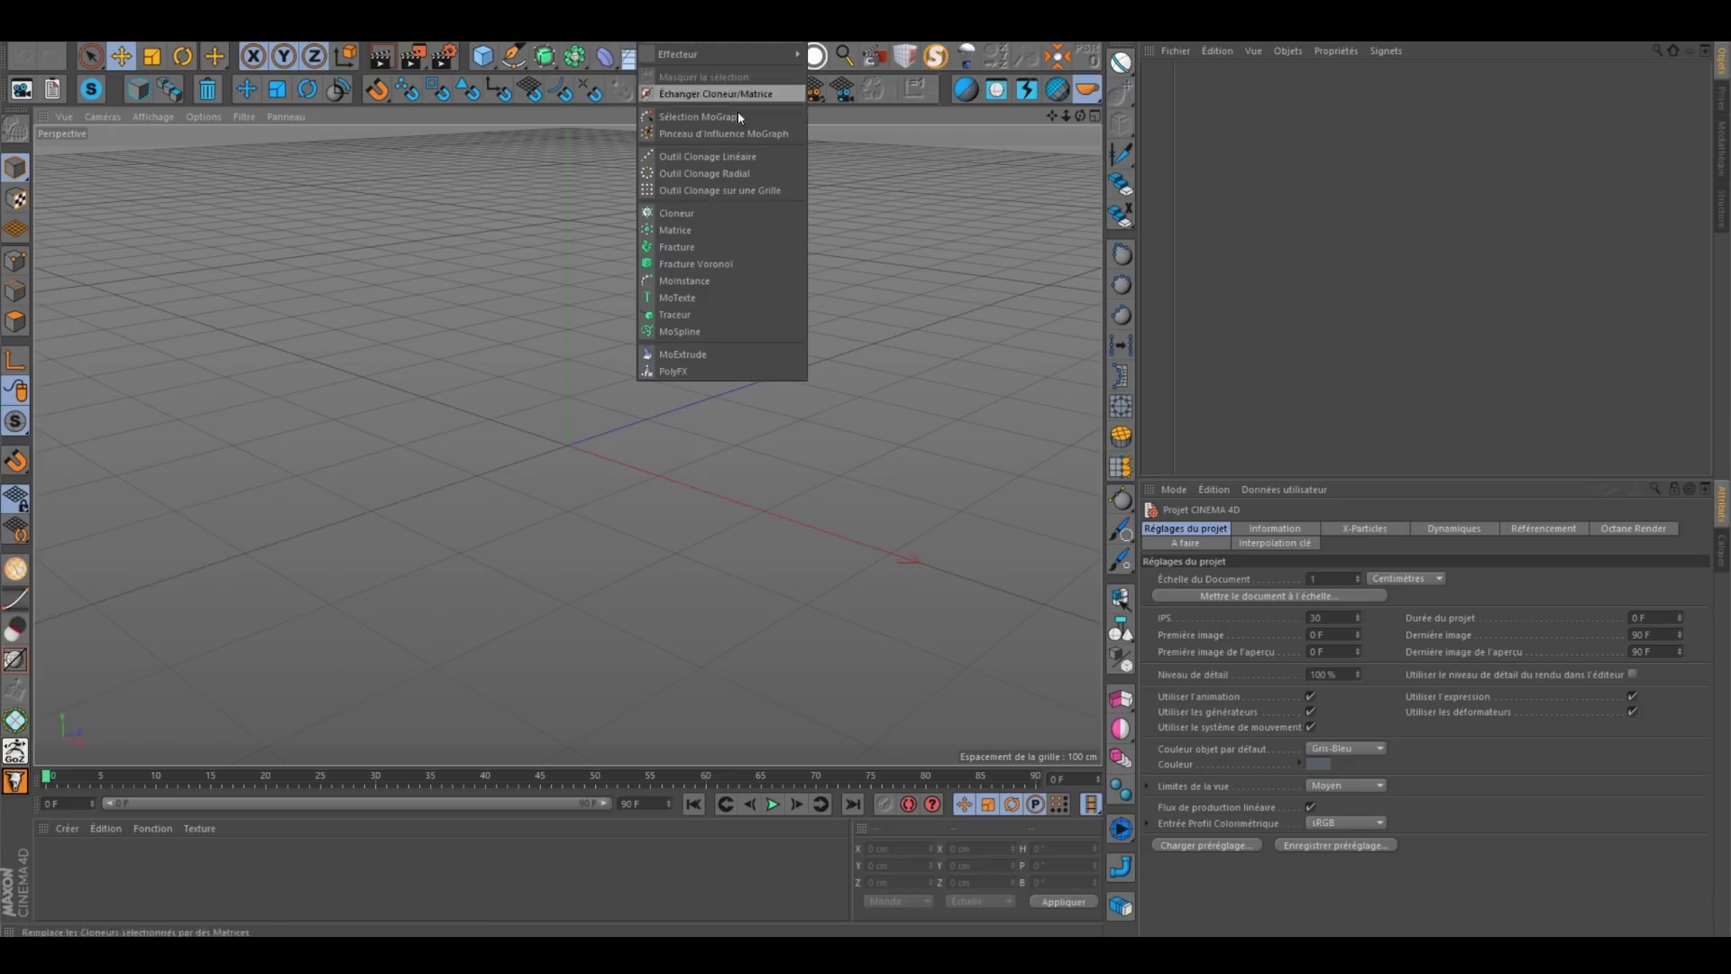
left_click(694, 298)
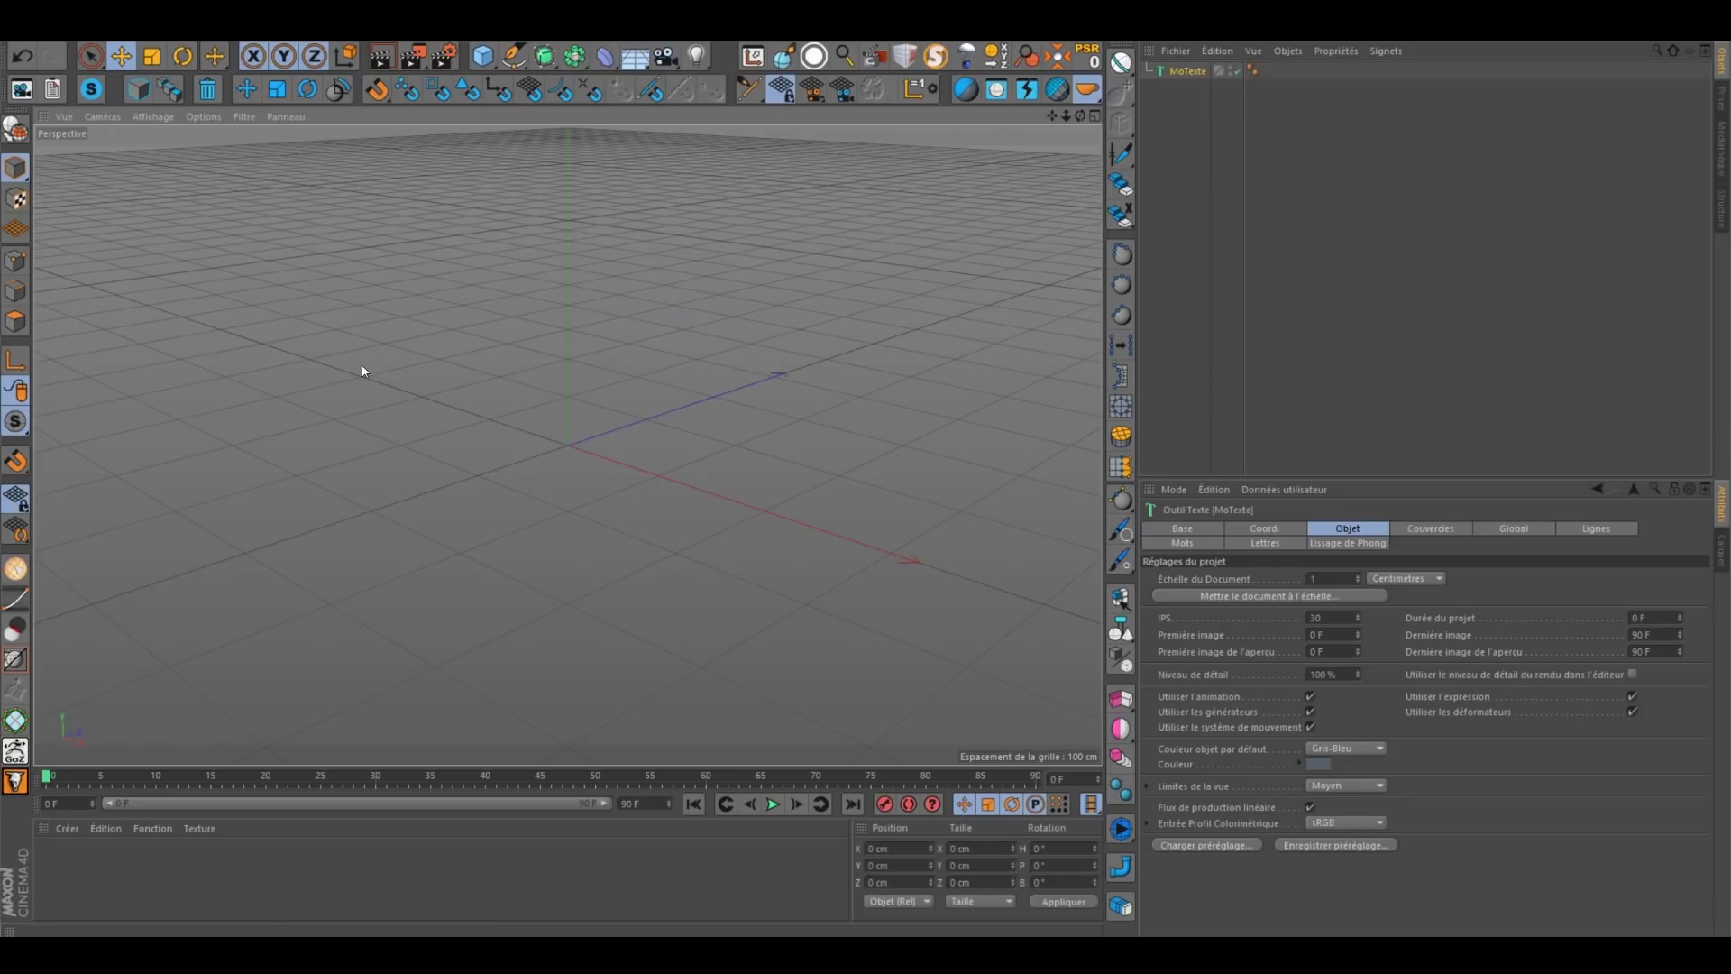
left_click_drag(685, 464, 603, 441, "alt")
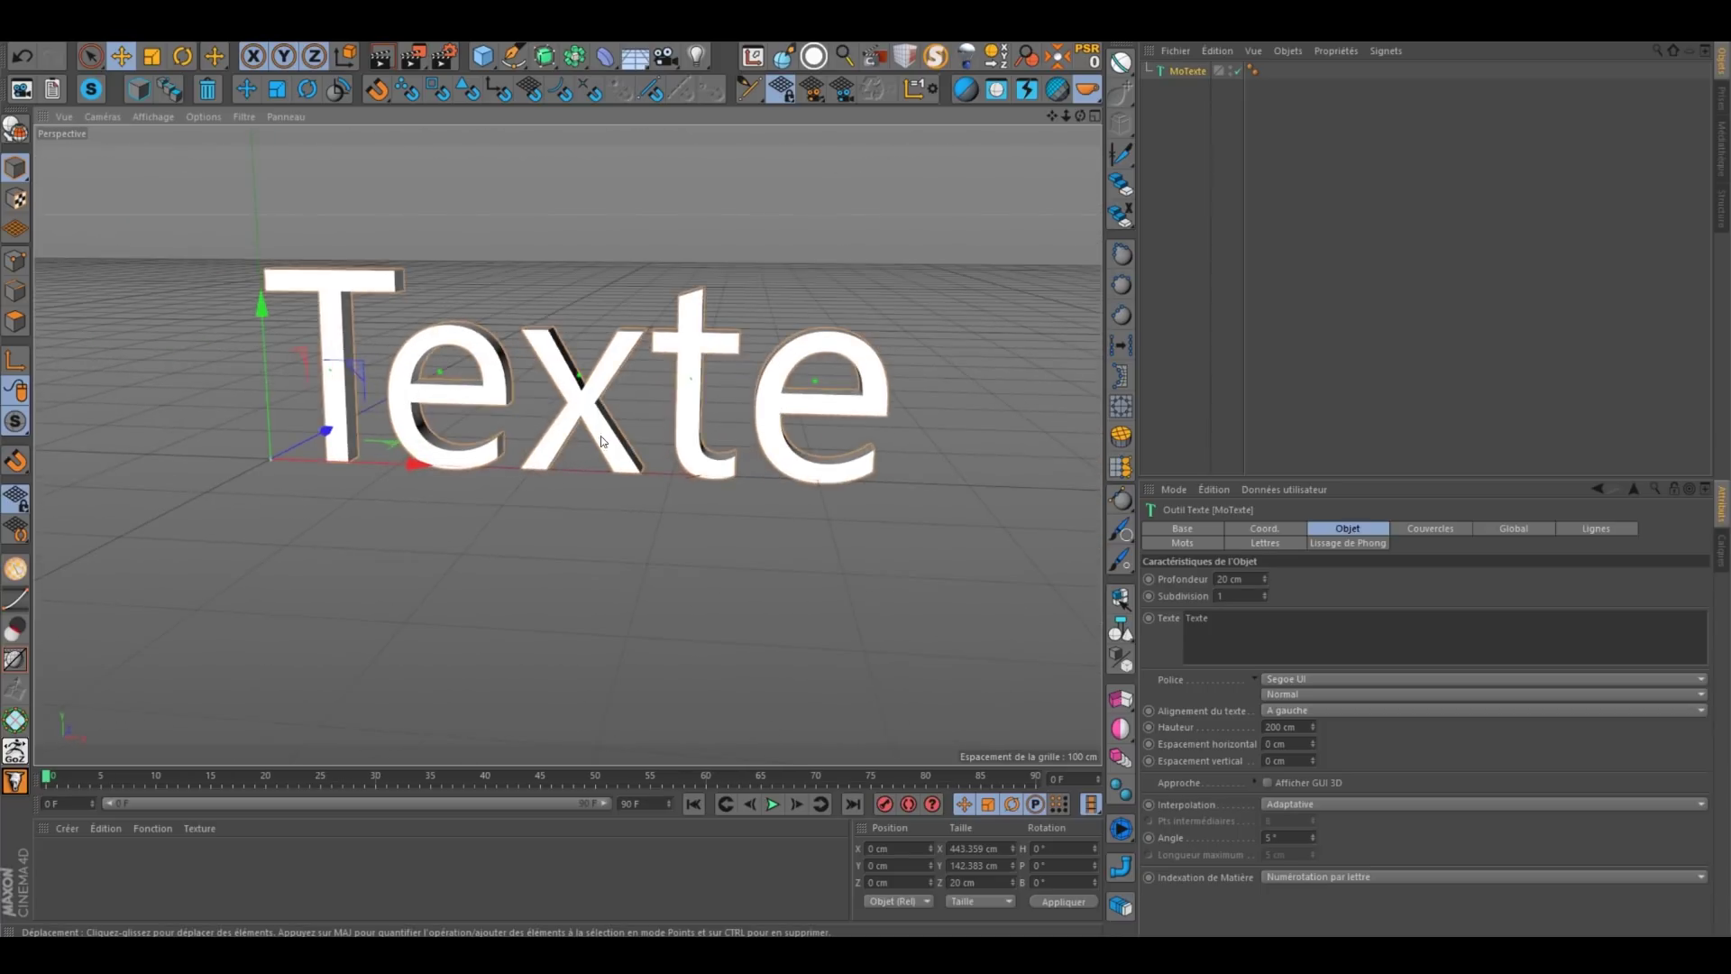
middle_click_drag(604, 442, 651, 443, "alt")
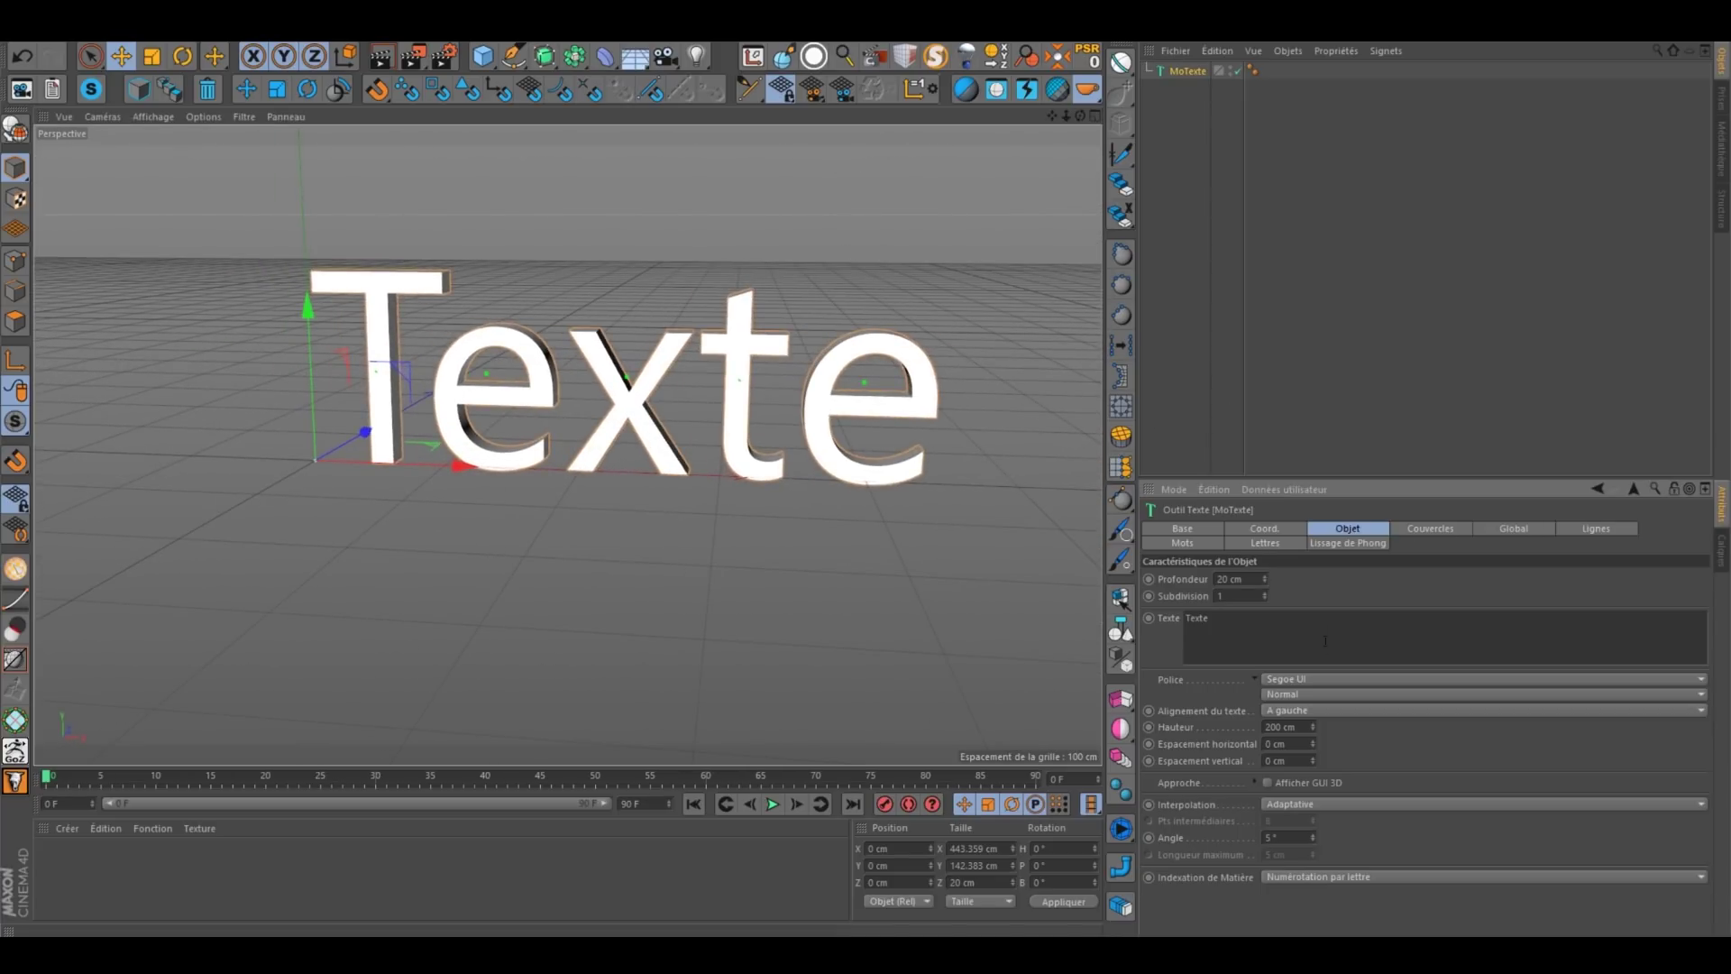
Step: Change the MoTexte to a heavy all-caps font and set both its start and end caps to Couvercle et biseau
left_click(1320, 682)
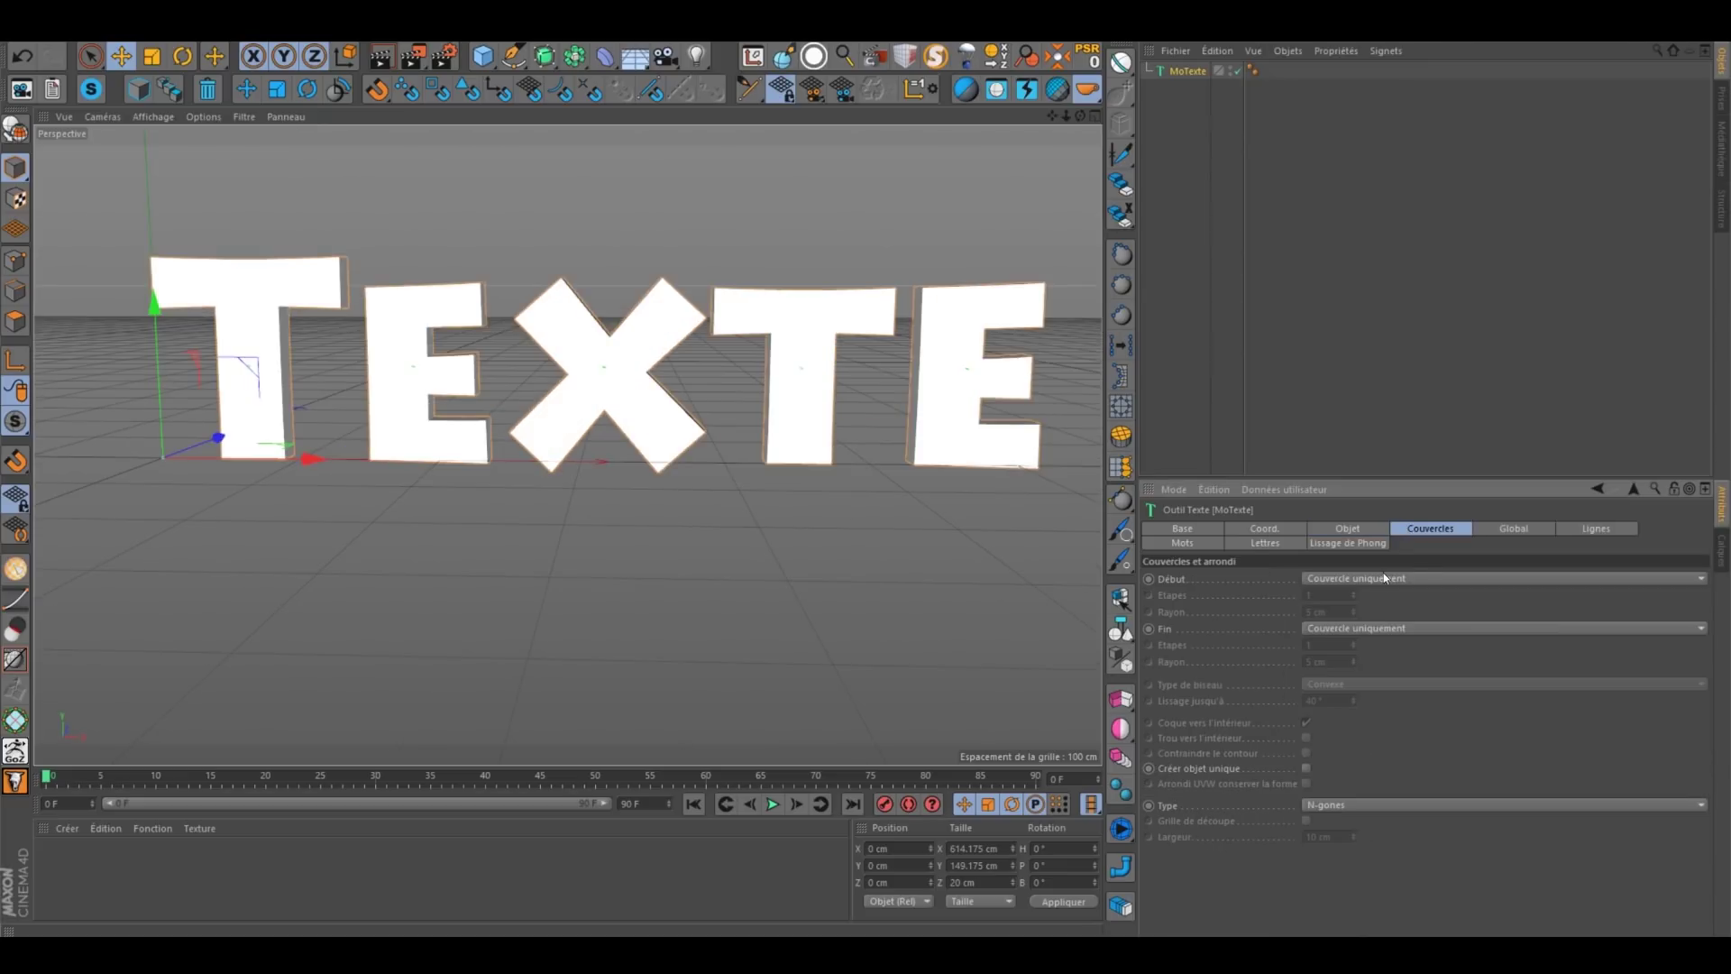
left_click(1383, 577)
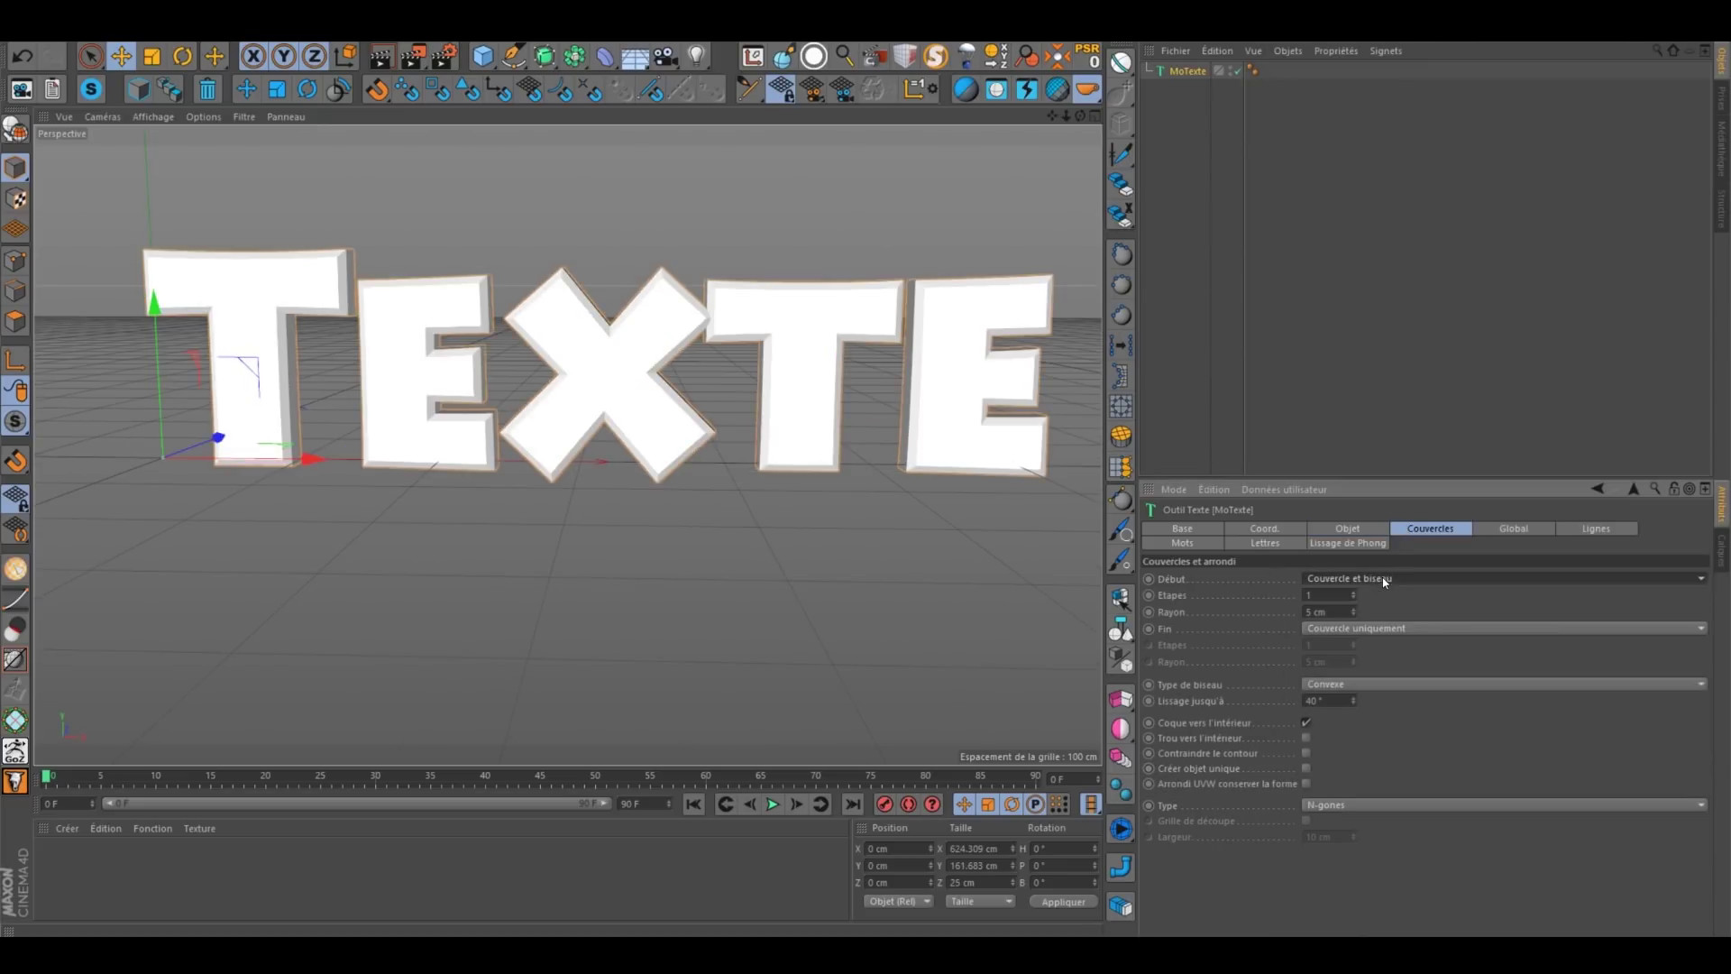
left_click(1378, 626)
Step: Set the start and end bevels of the MoTexte to 2 steps and a 1 cm radius
double_click(1309, 611)
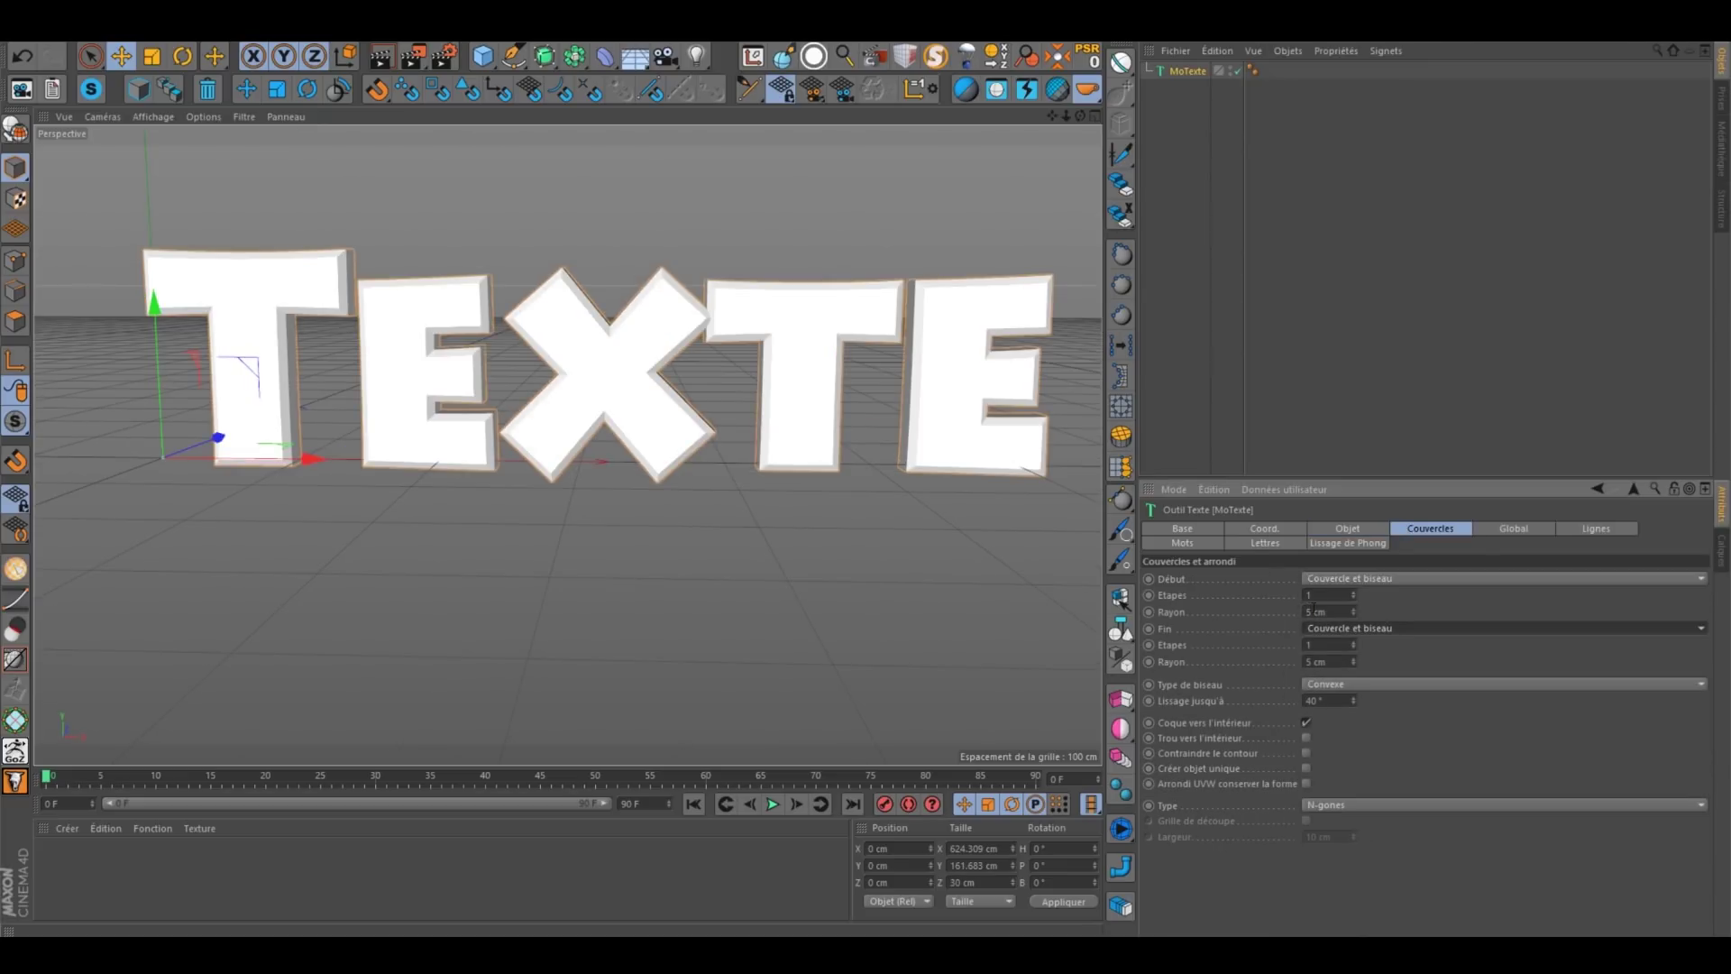
double_click(1324, 595)
type("2")
double_click(1328, 644)
type("2")
double_click(1310, 661)
type("1")
key("Return")
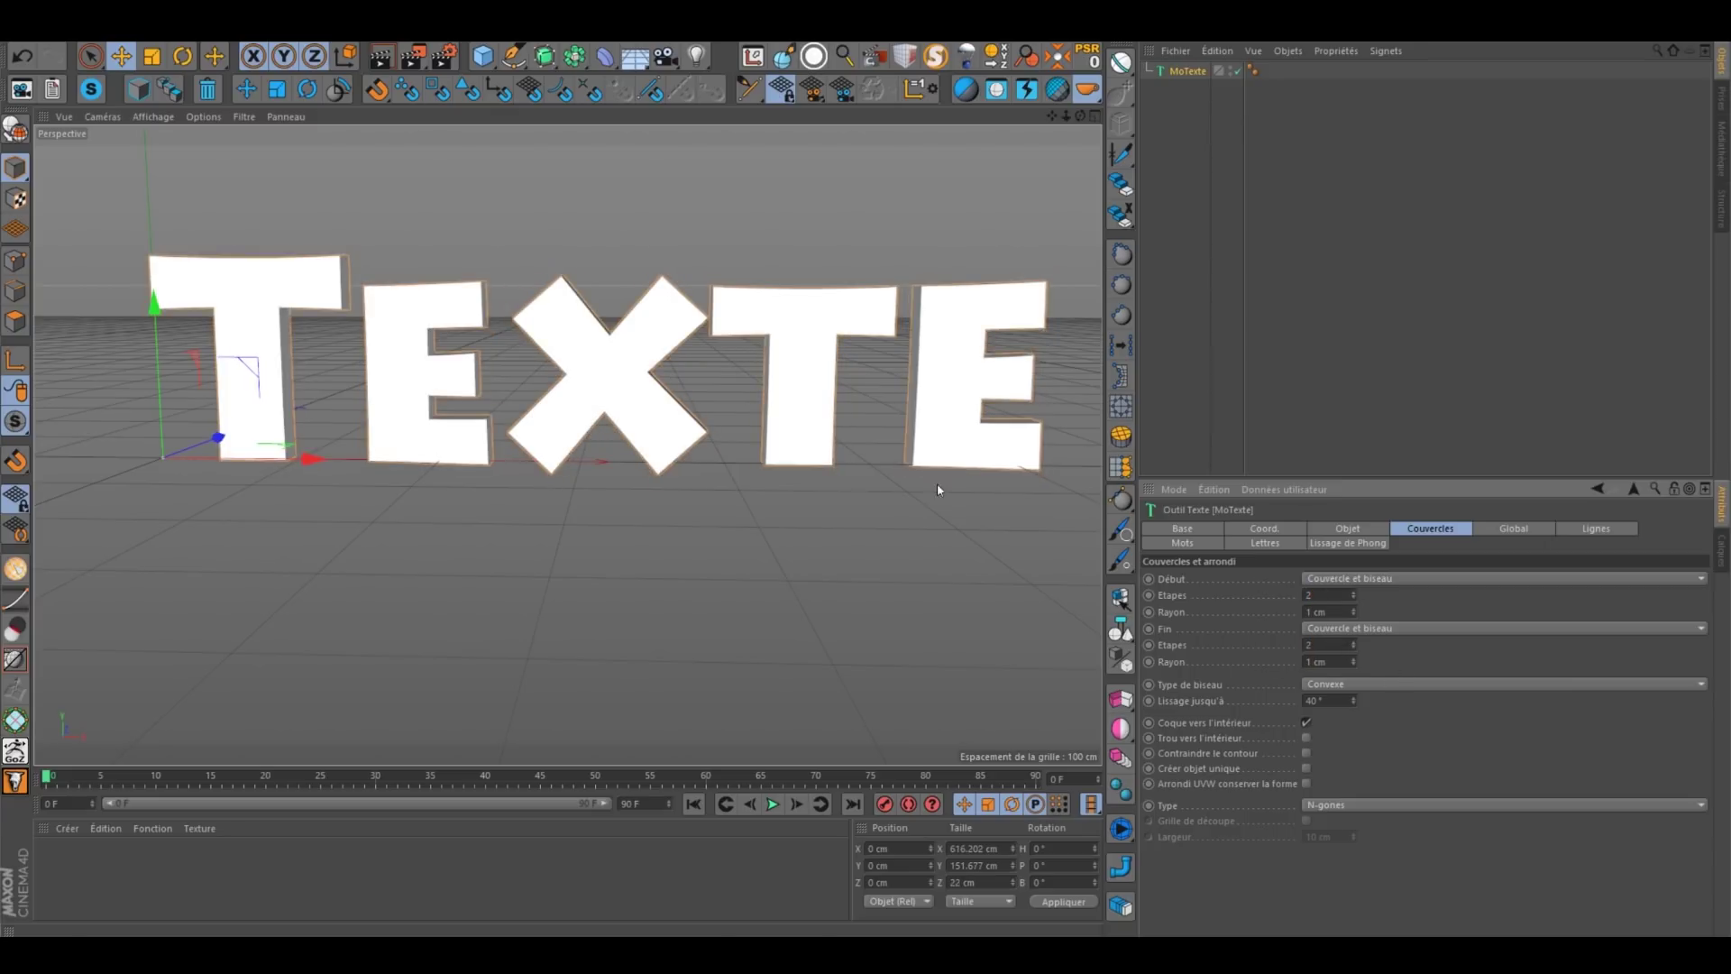
Step: Inspect the bevelled text from an angle and render the perspective view
scroll(474, 342, "up", 2)
left_click_drag(474, 342, 442, 375, "alt")
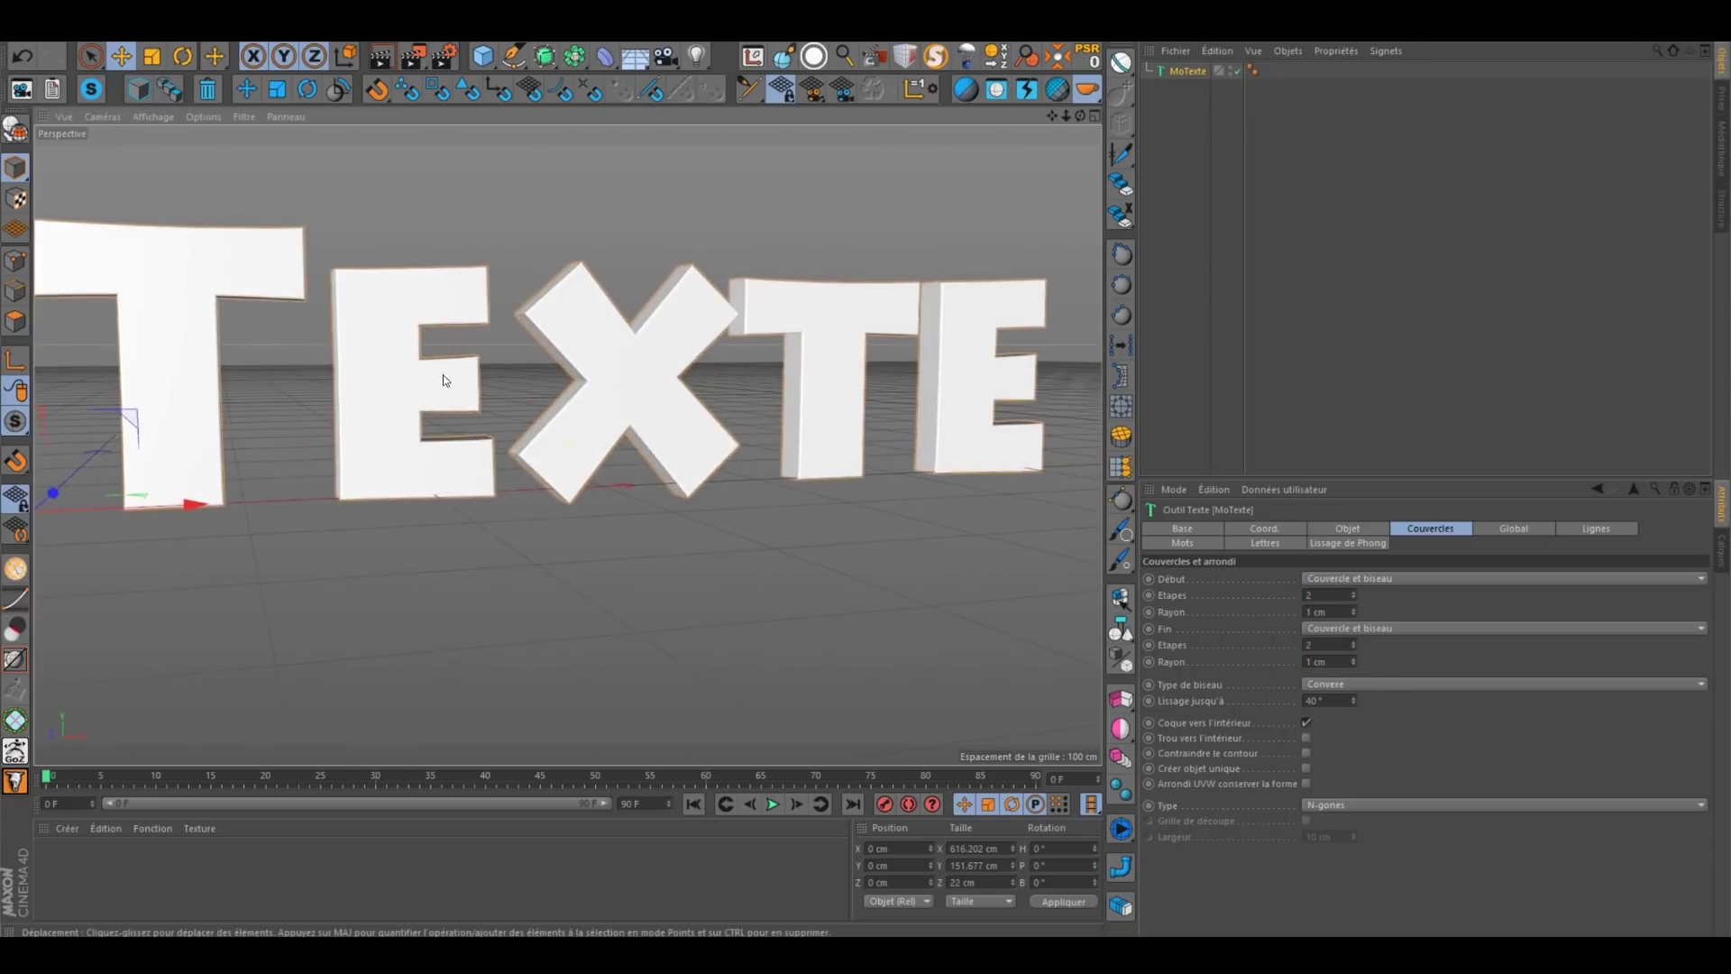
middle_click_drag(442, 375, 521, 429, "alt")
scroll(523, 429, "down", 3)
left_click_drag(523, 430, 523, 437, "alt")
left_click(377, 68)
middle_click_drag(695, 468, 651, 457, "alt")
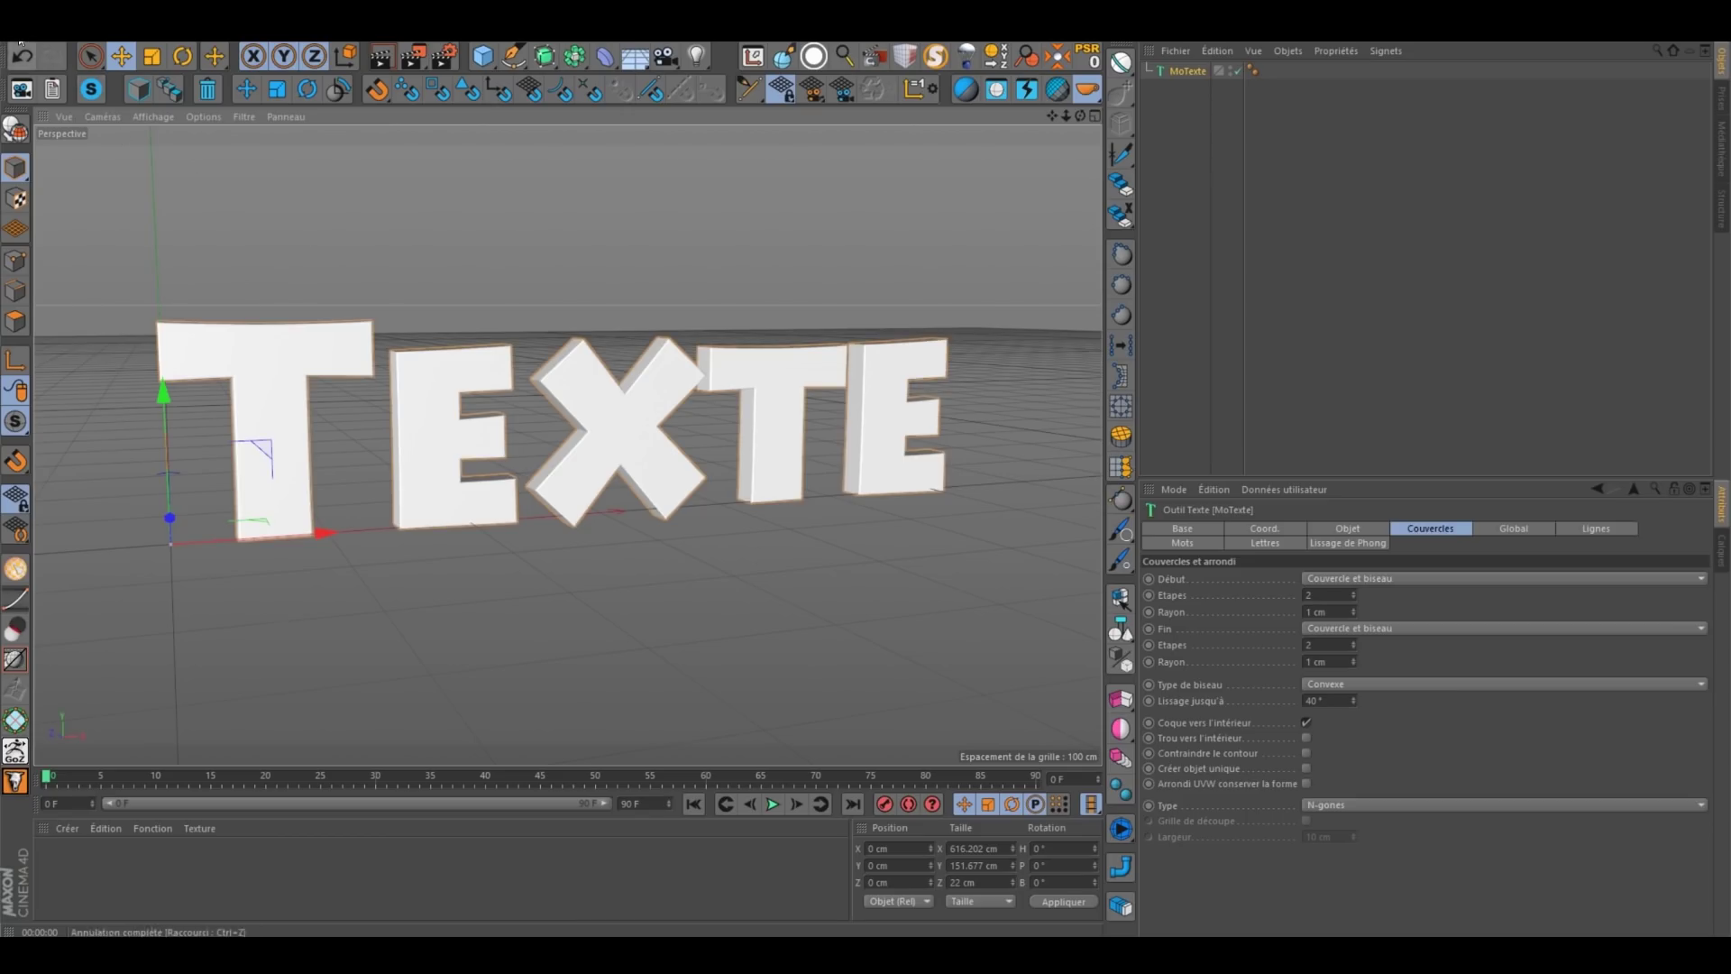
Step: Save the Cinema 4D scene under the file name Sans titre 1
left_click(25, 50)
left_click(127, 183)
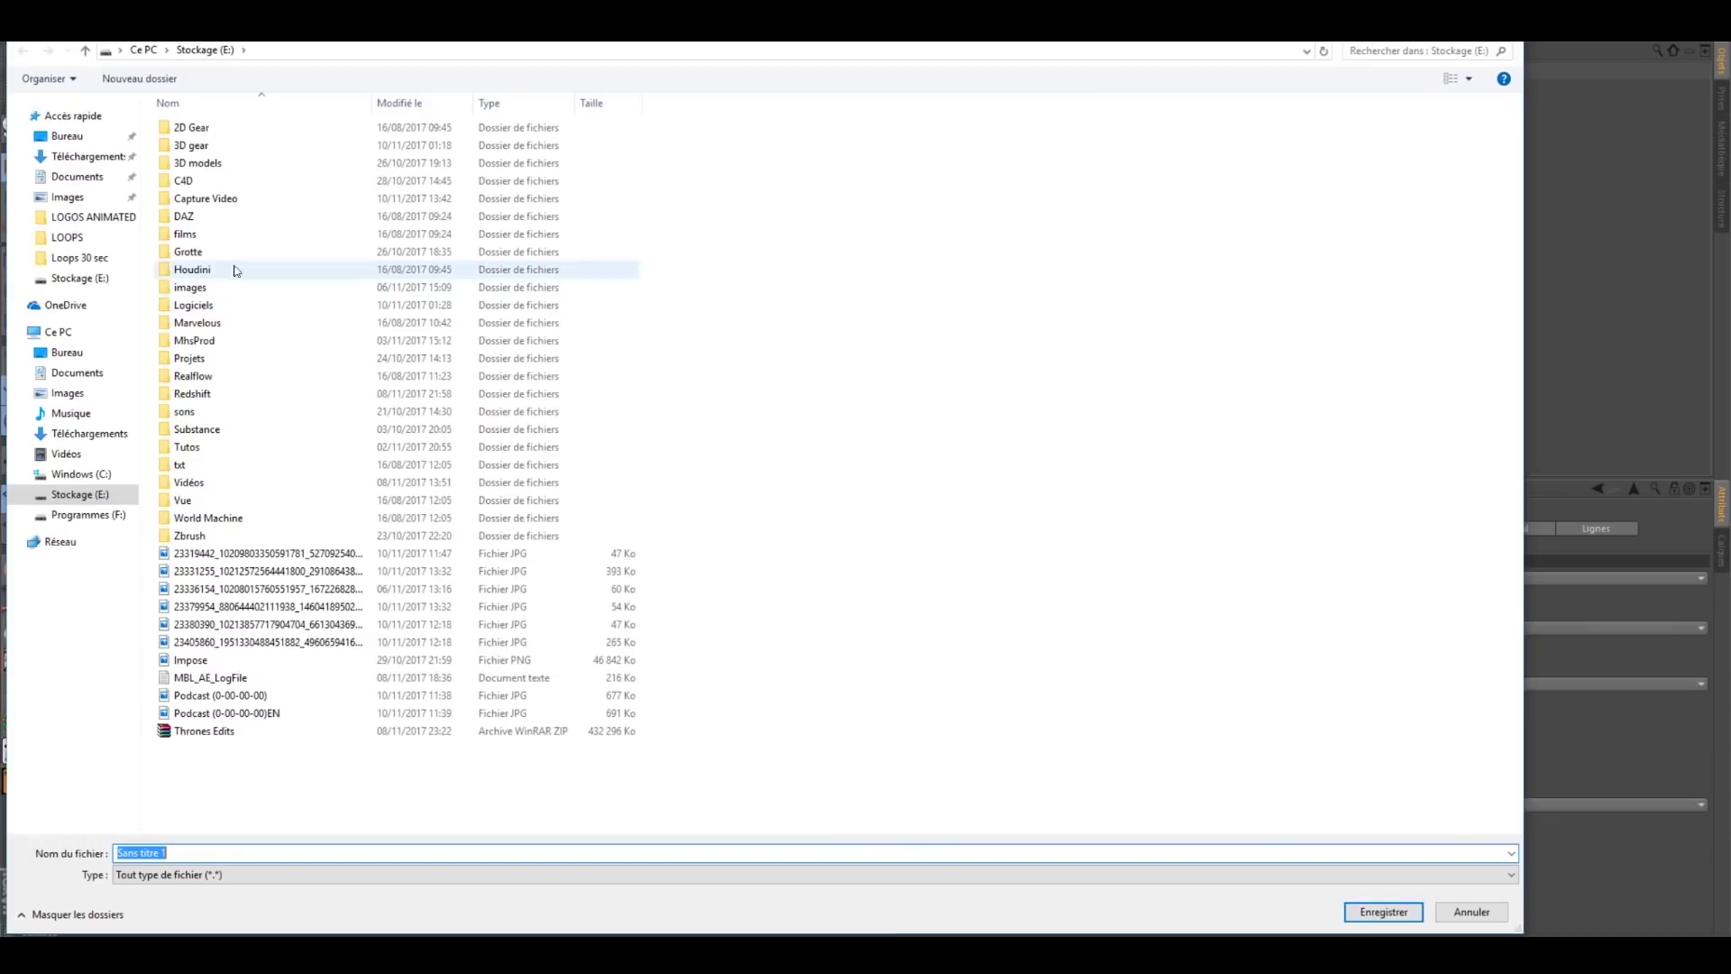
left_click(82, 505)
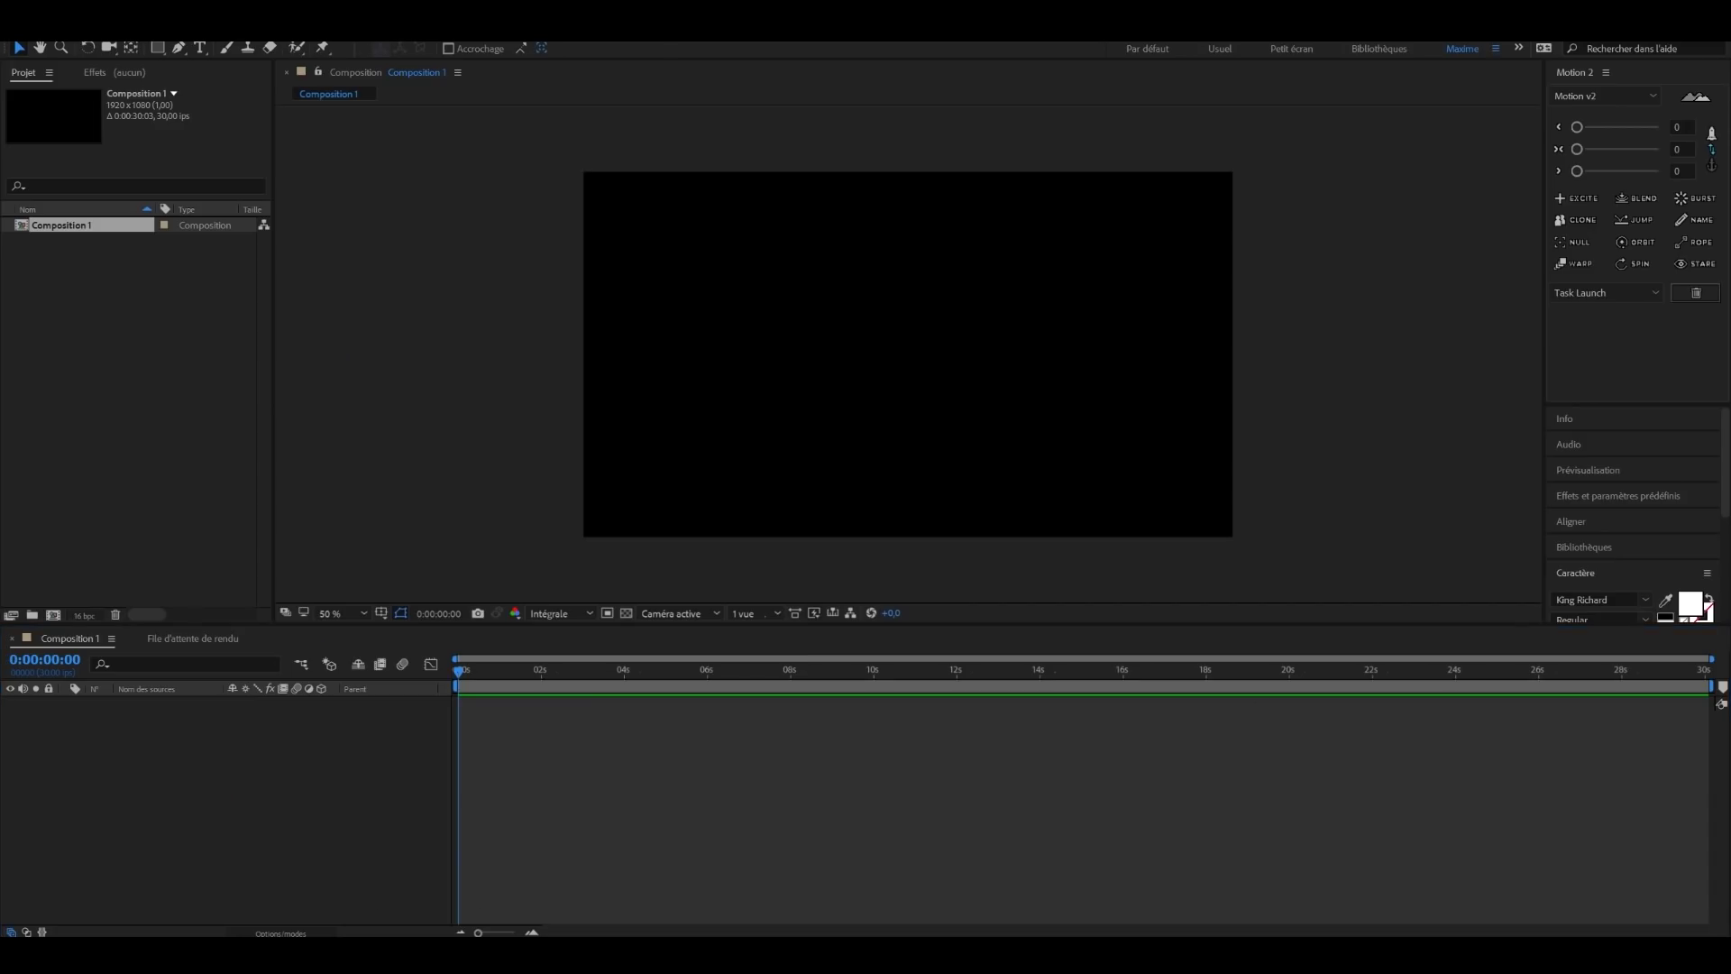
Step: In After Effects, import Sans titre 1.c4d and add it to Composition 1, previewing it at 0:00:01:15
left_click_drag(1558, 731, 153, 420)
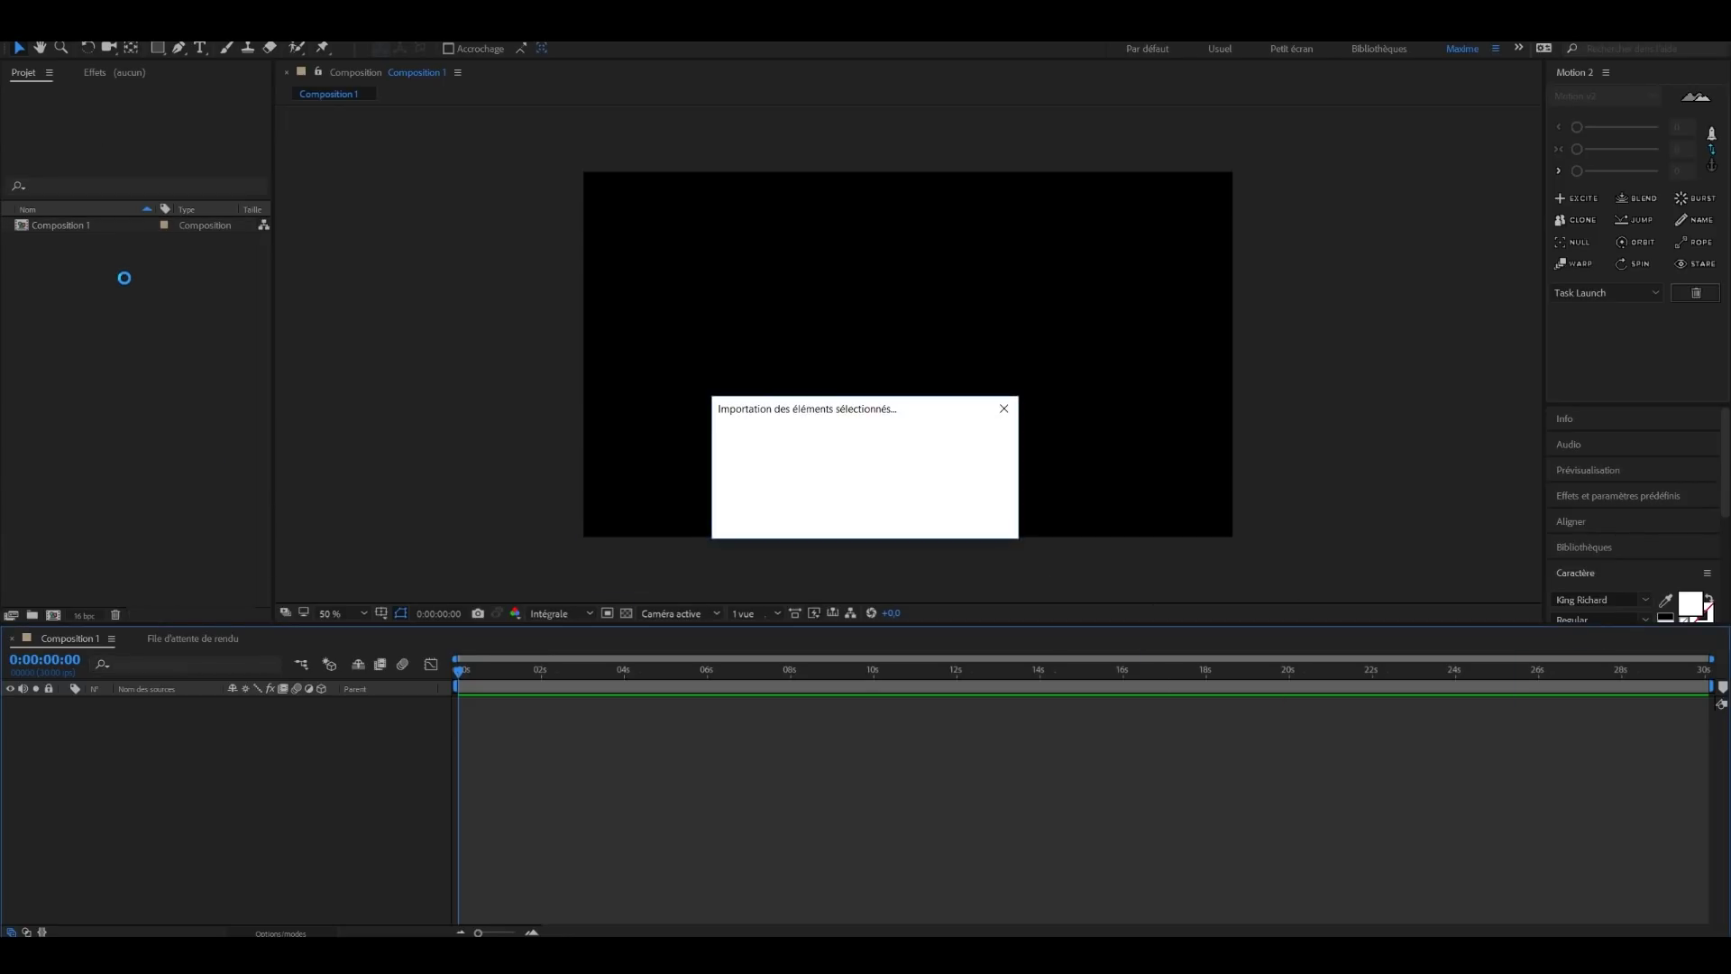
left_click_drag(81, 237, 186, 710)
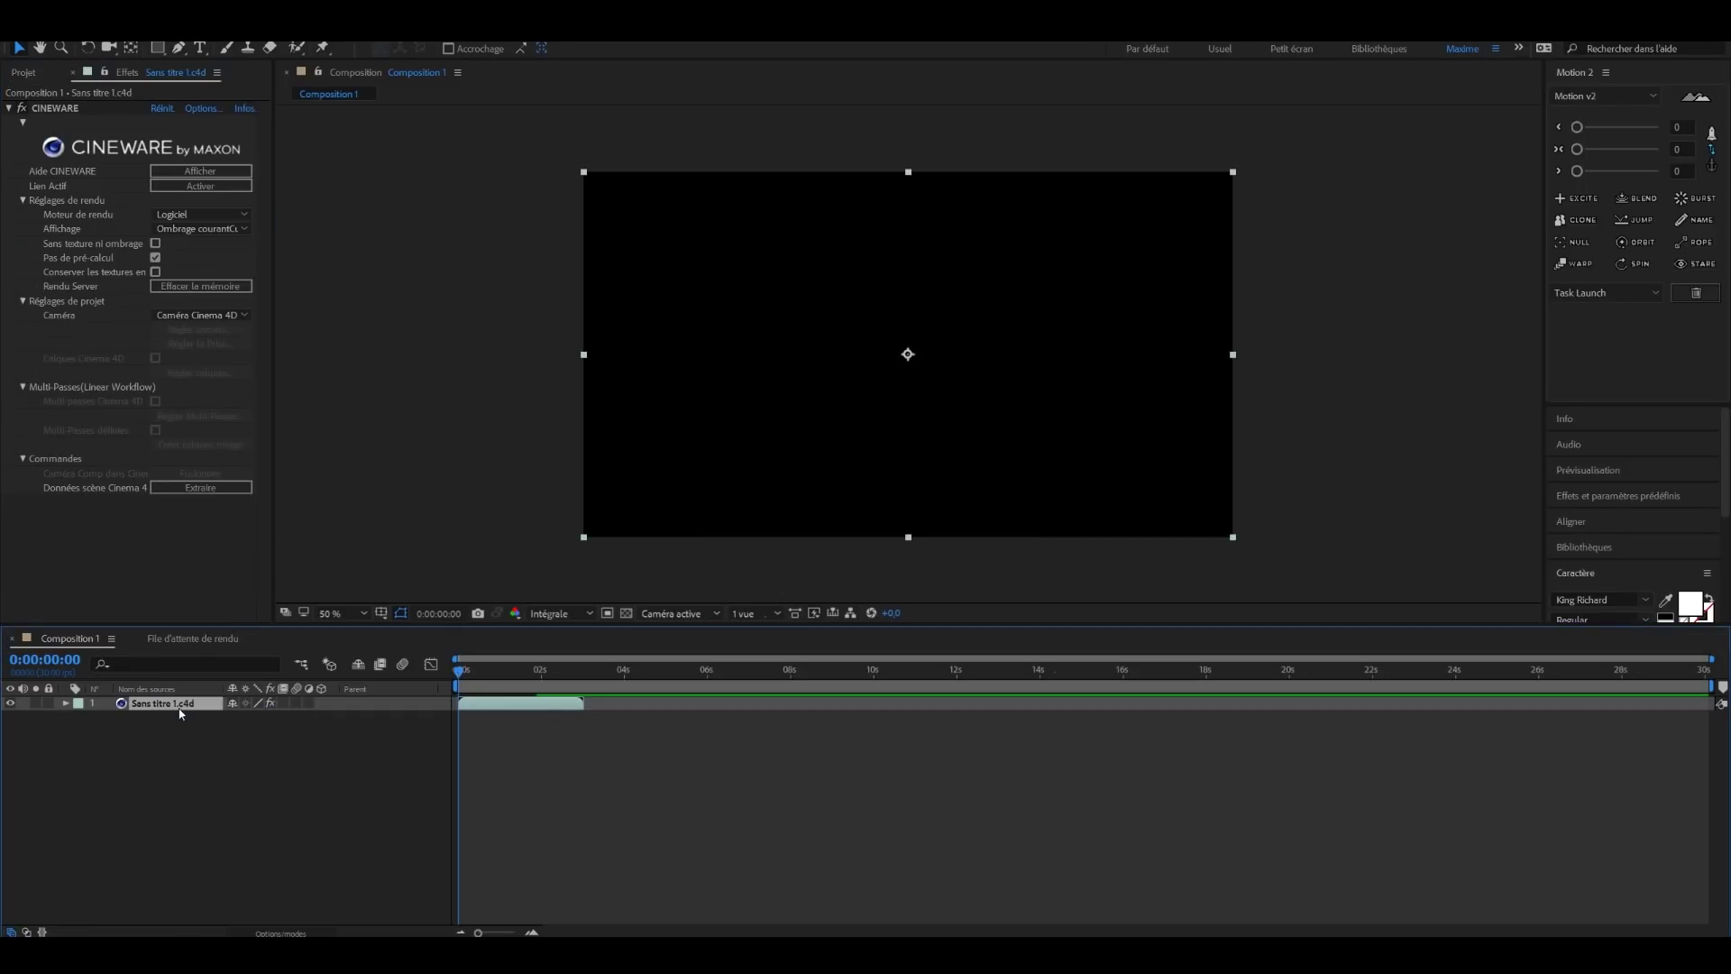
left_click(521, 681)
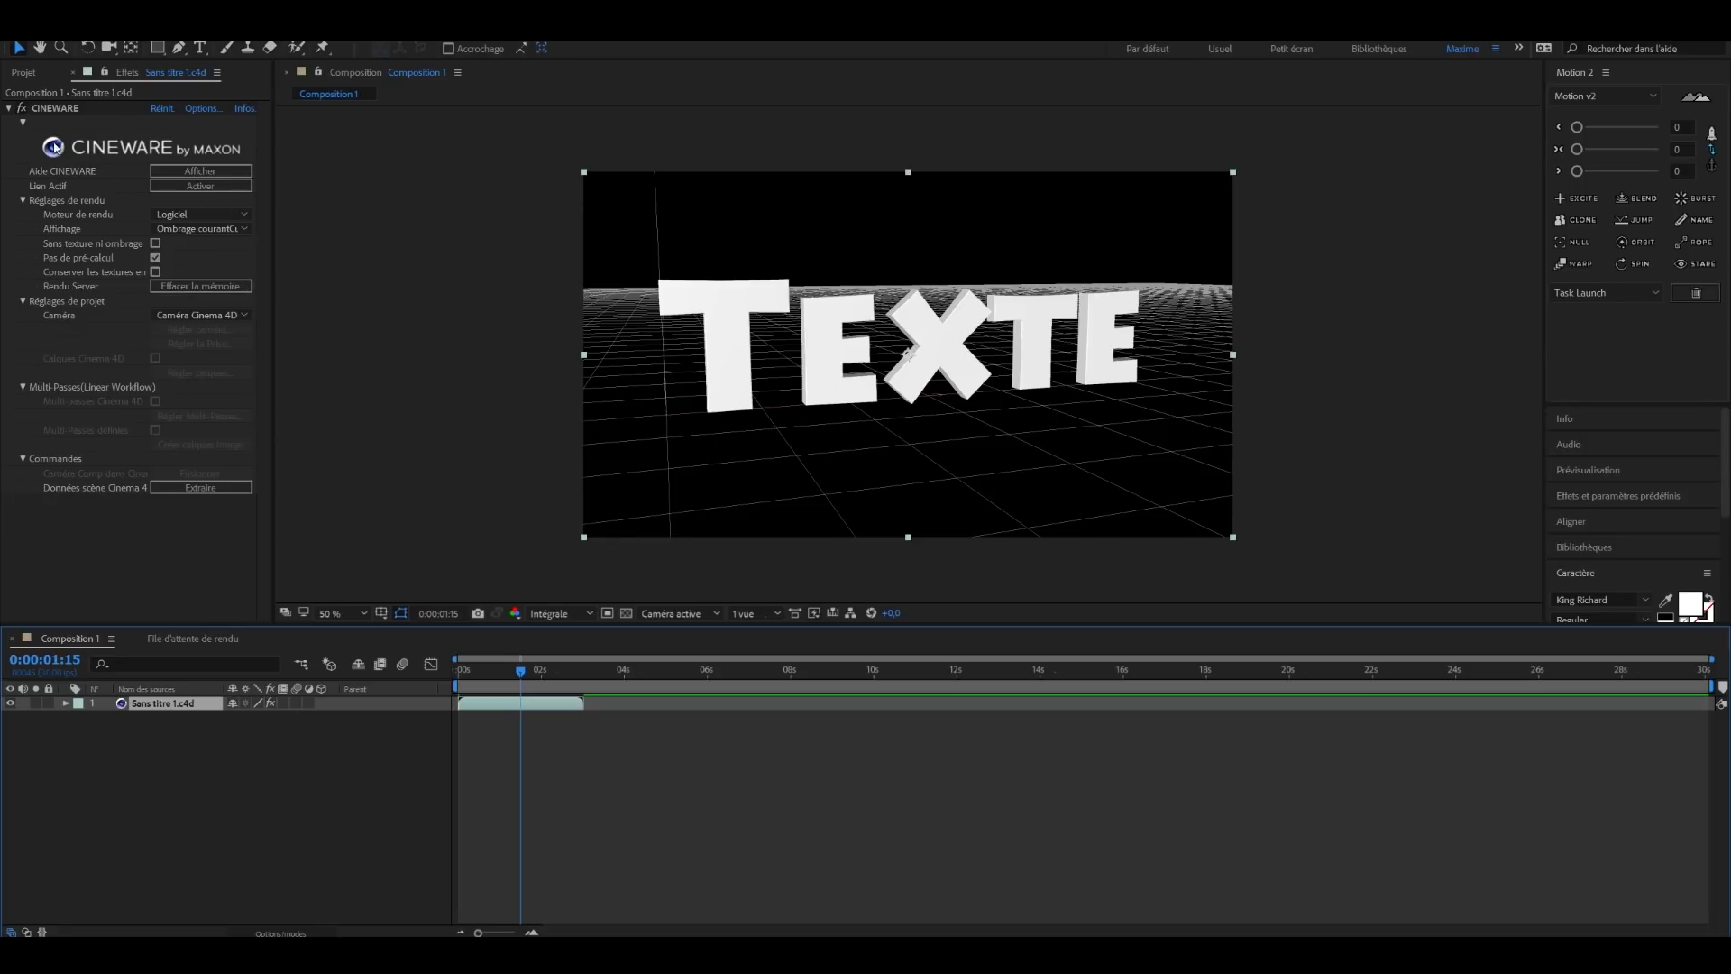
Step: Switch back to Cinema 4D and preview the text scene as a viewport render
key("ctrl+r")
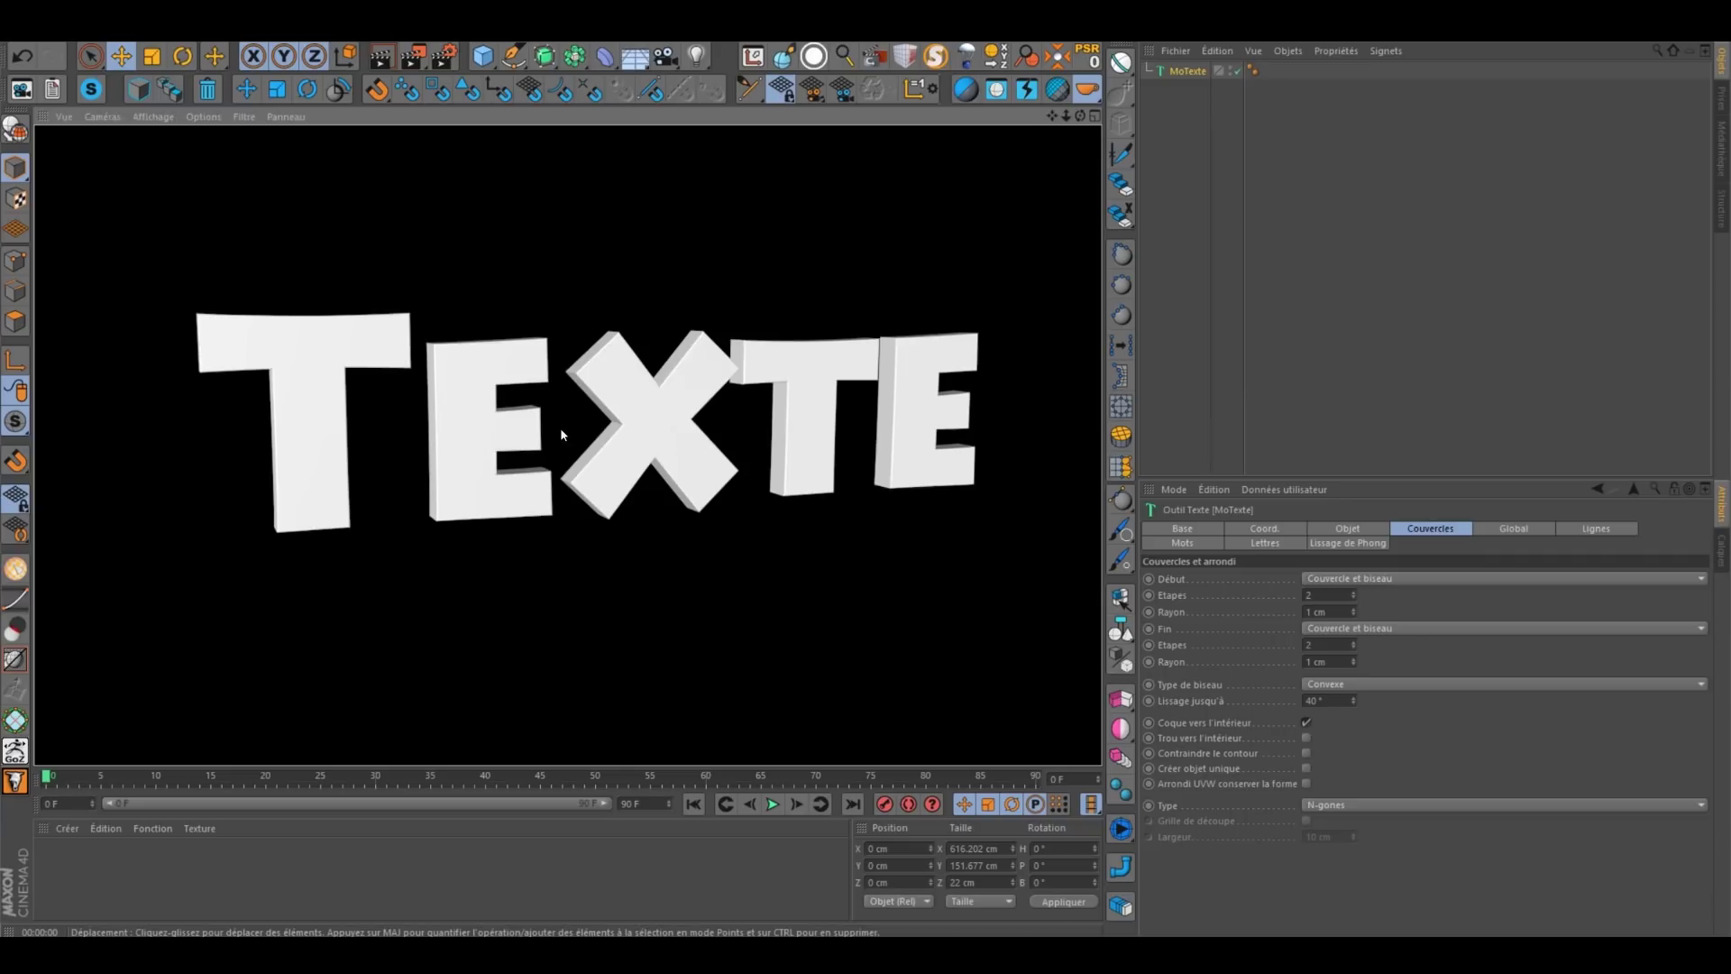
scroll(560, 428, "down", 1)
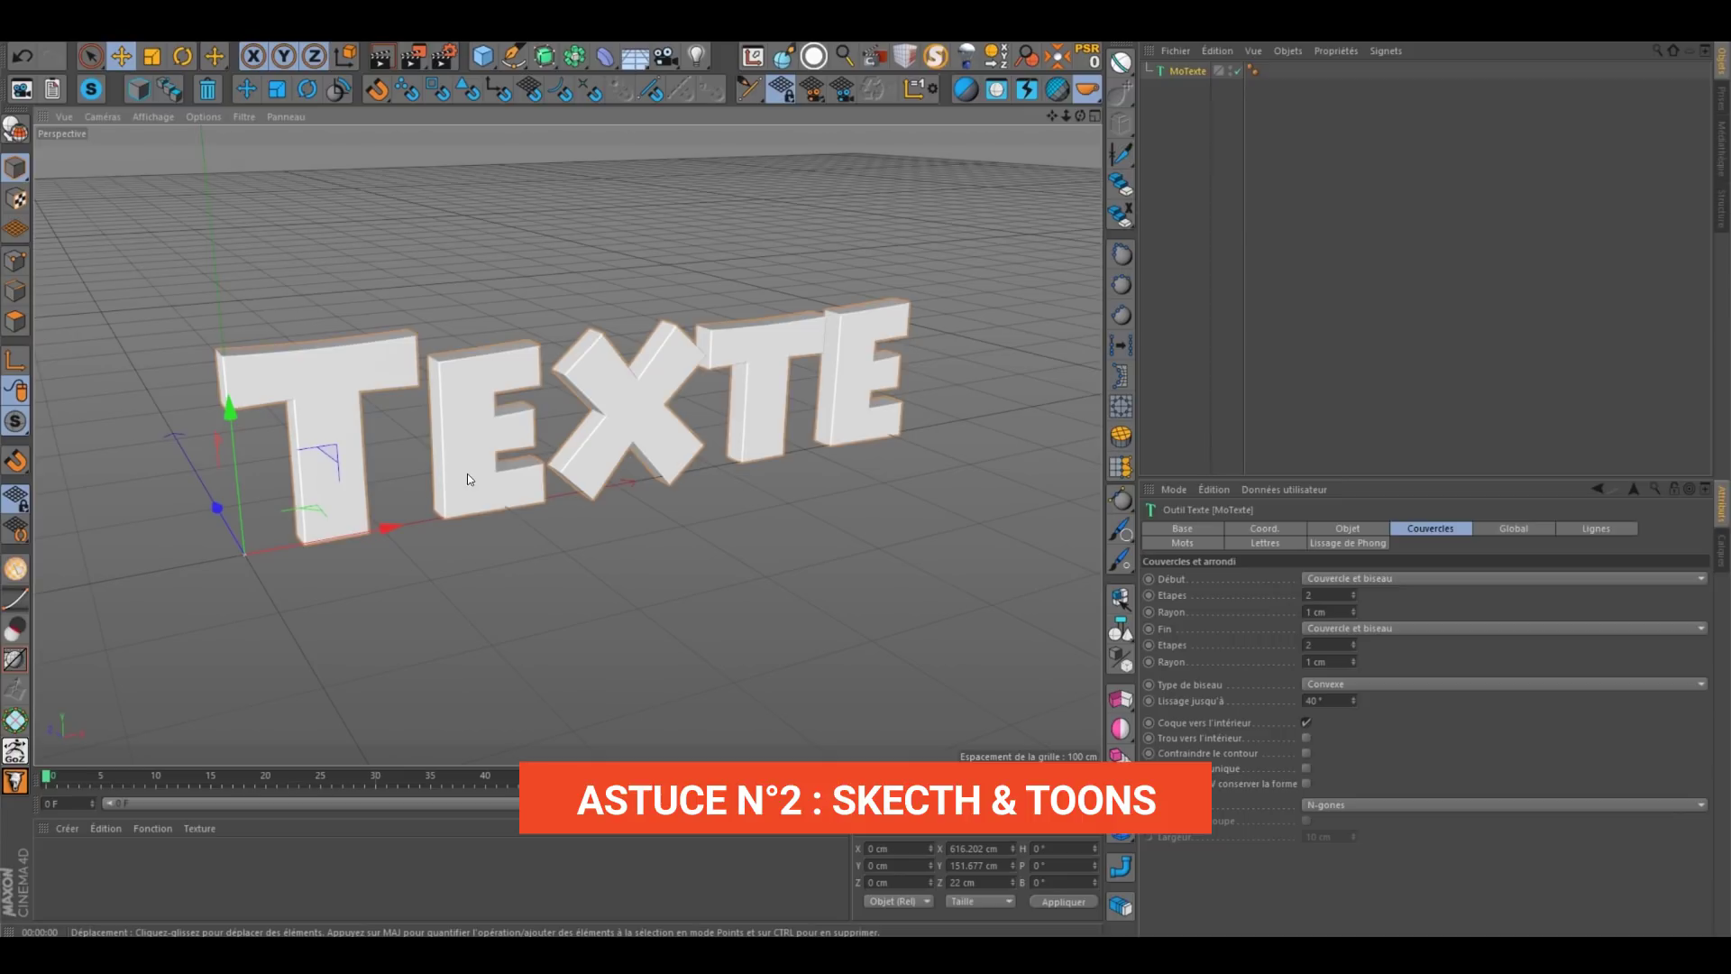
Step: Add the Sketch and Toon effect to the render settings
left_click(444, 56)
left_click(152, 309)
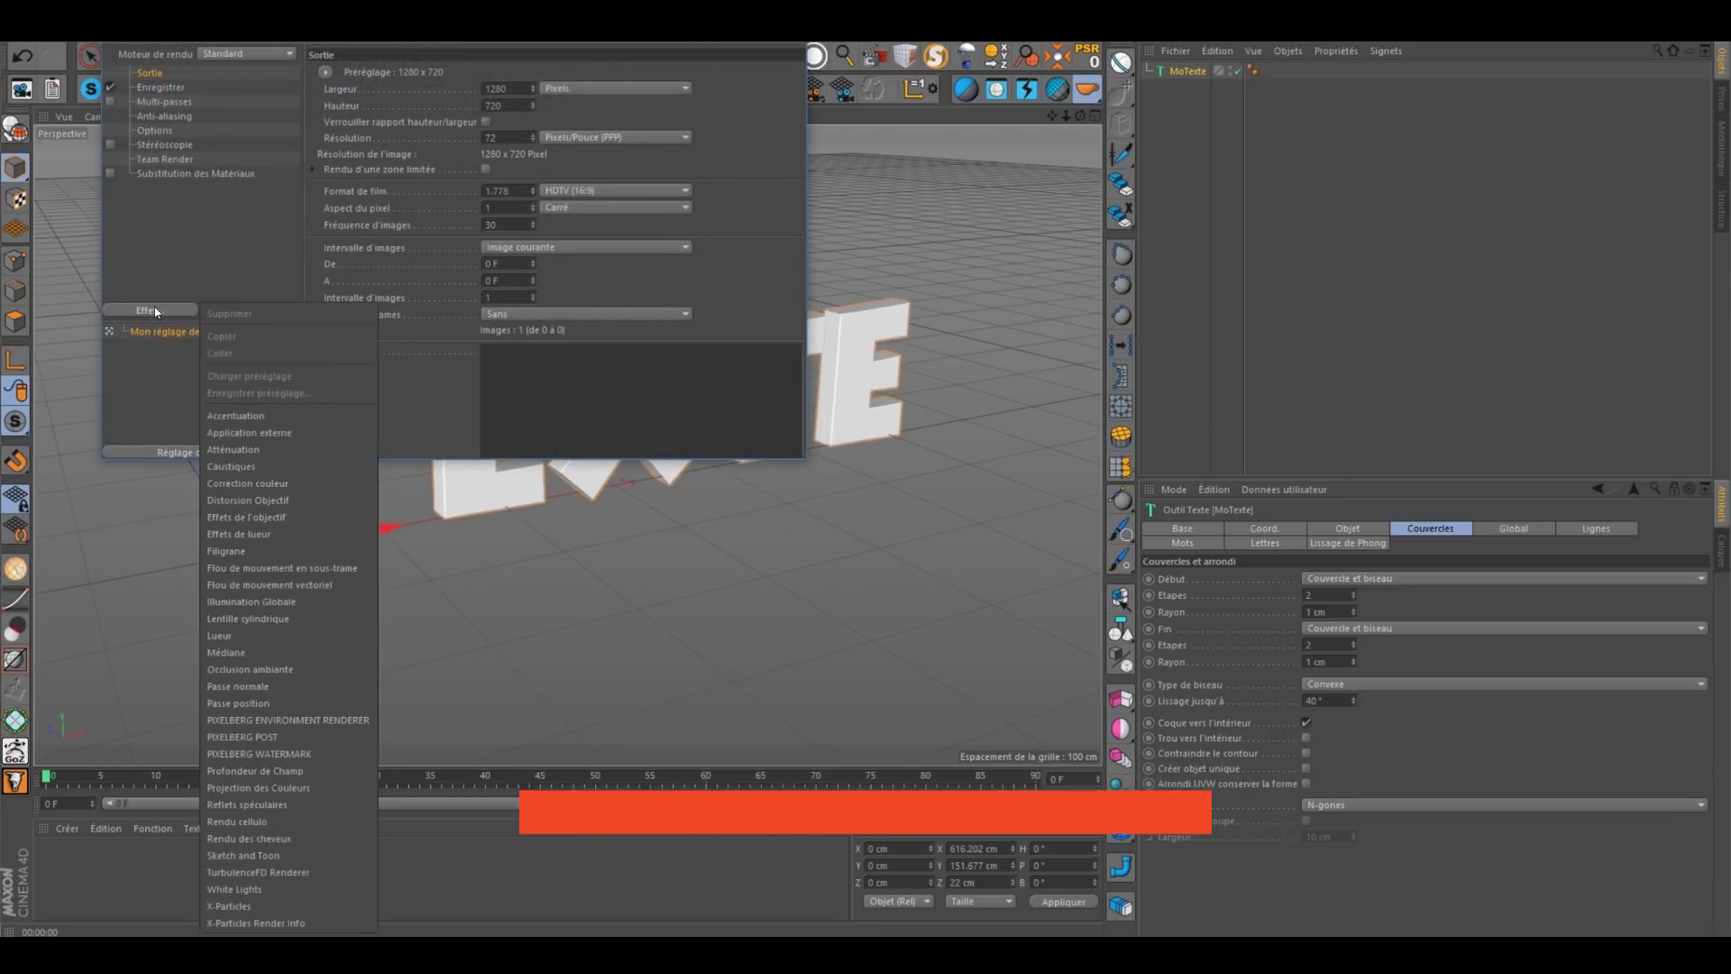
left_click(271, 855)
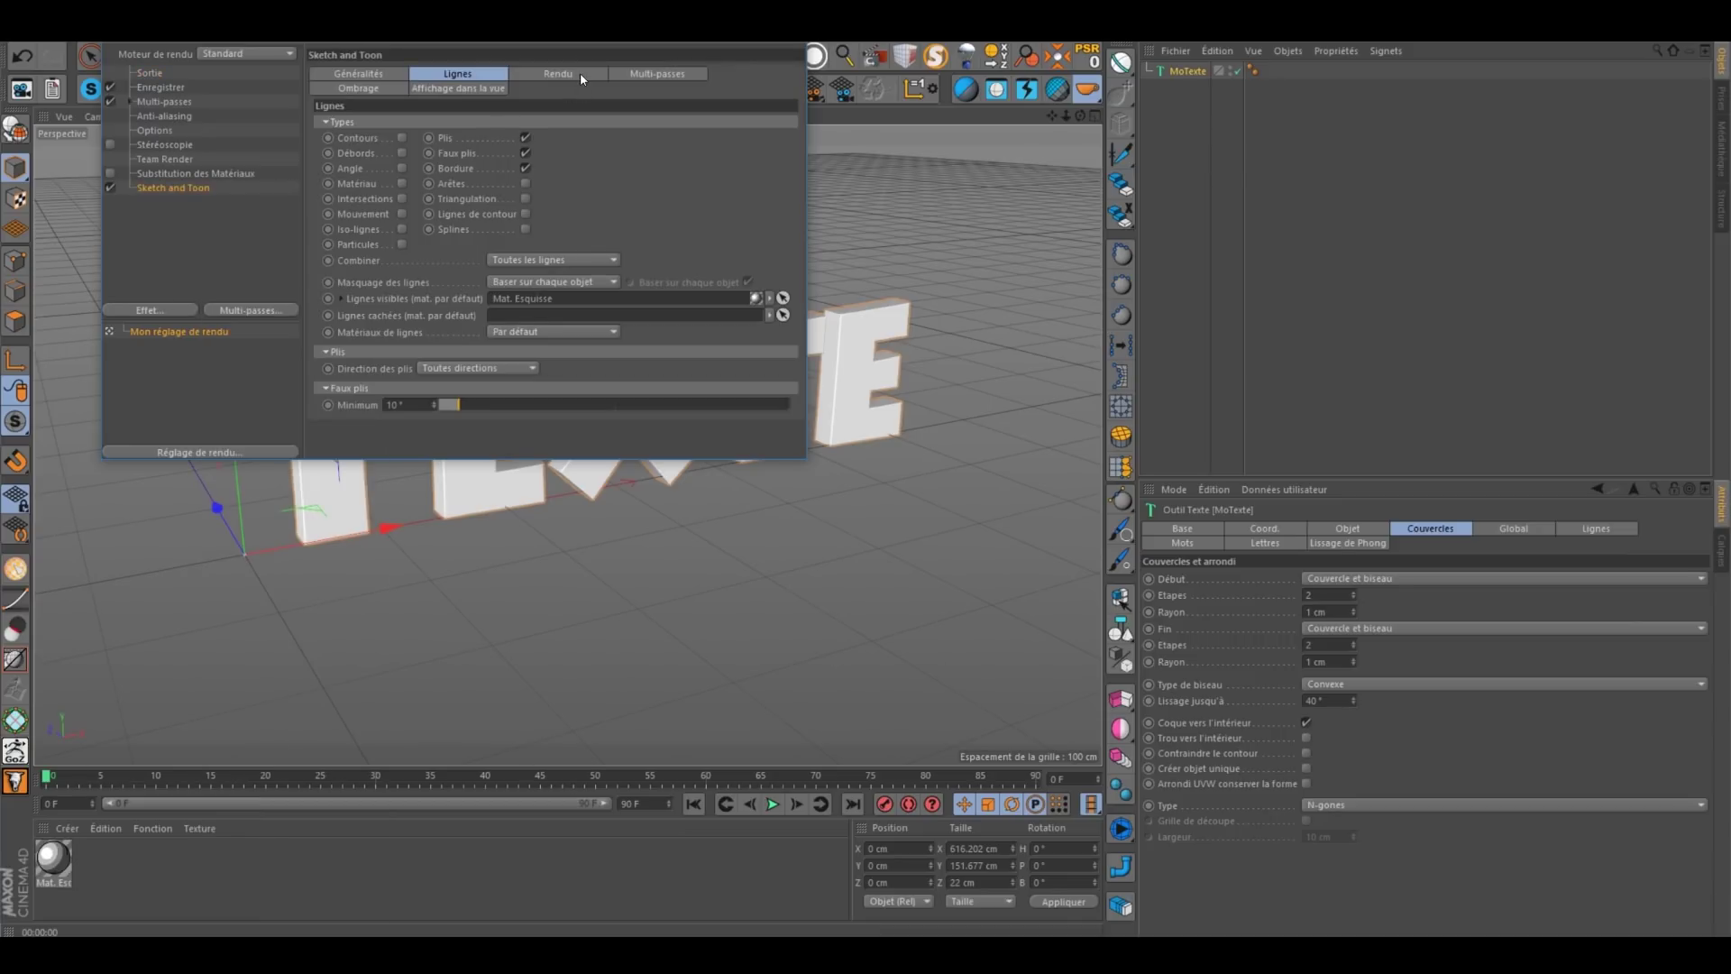
Step: Review the Sketch and Toon render, viewport display and shading settings, including the background type choices
left_click(575, 74)
left_click(462, 87)
left_click(392, 89)
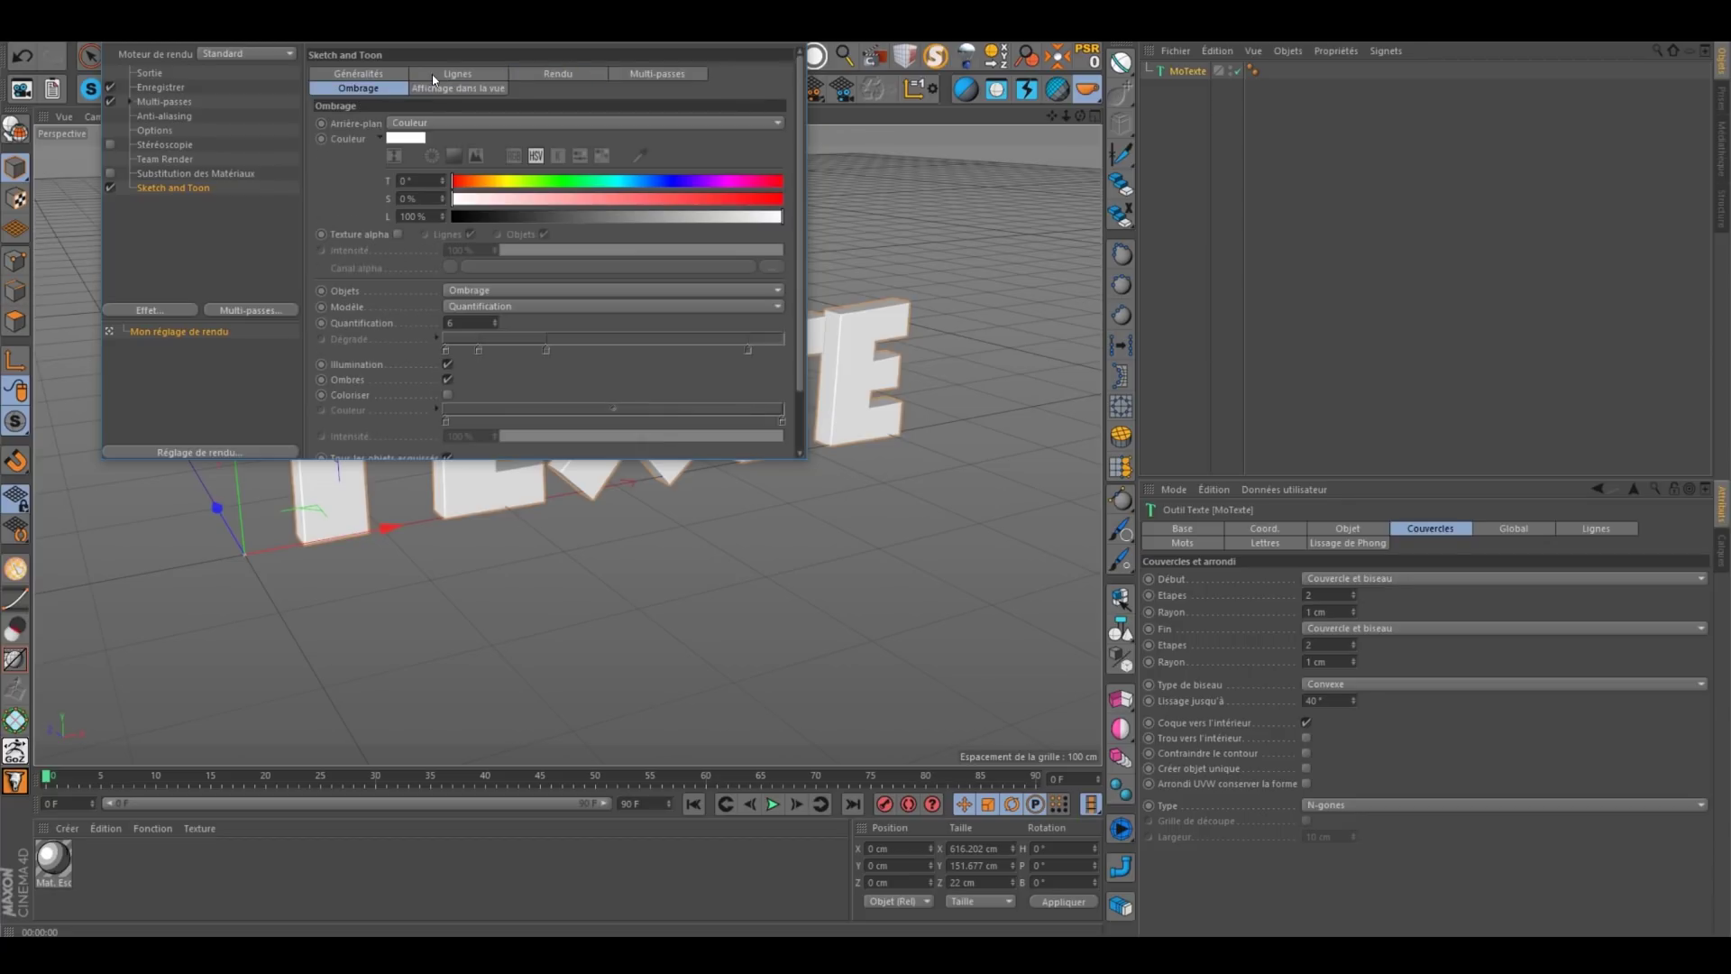
left_click(431, 122)
left_click(366, 167)
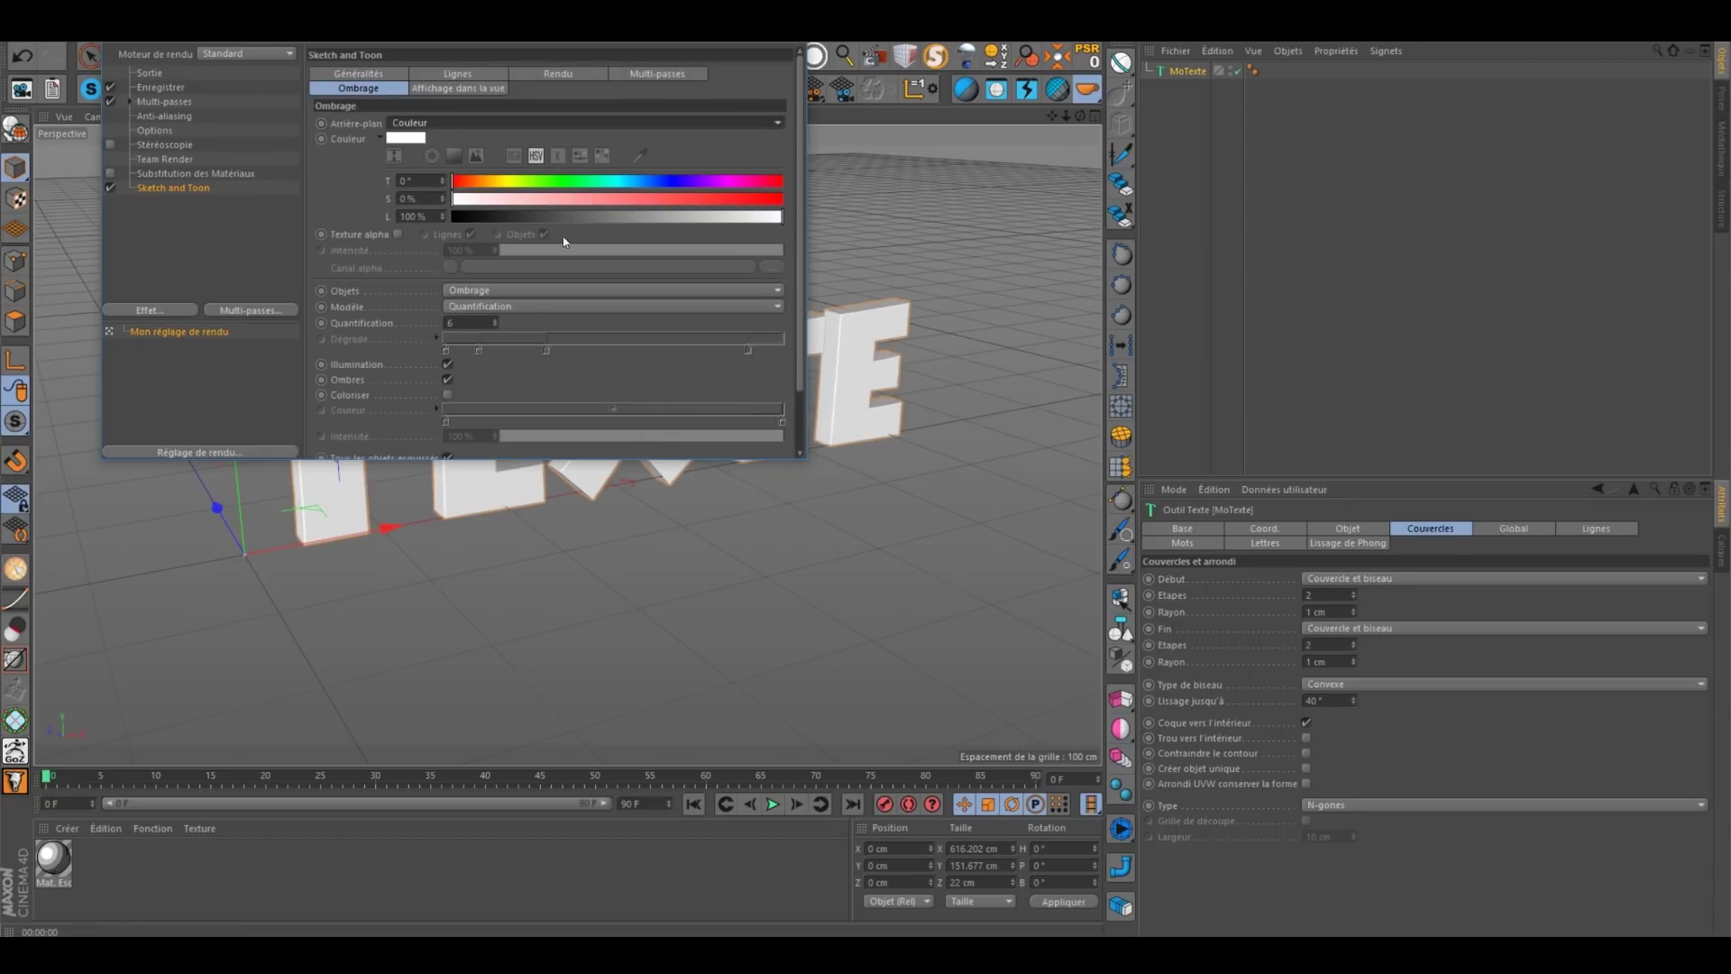
left_click(535, 76)
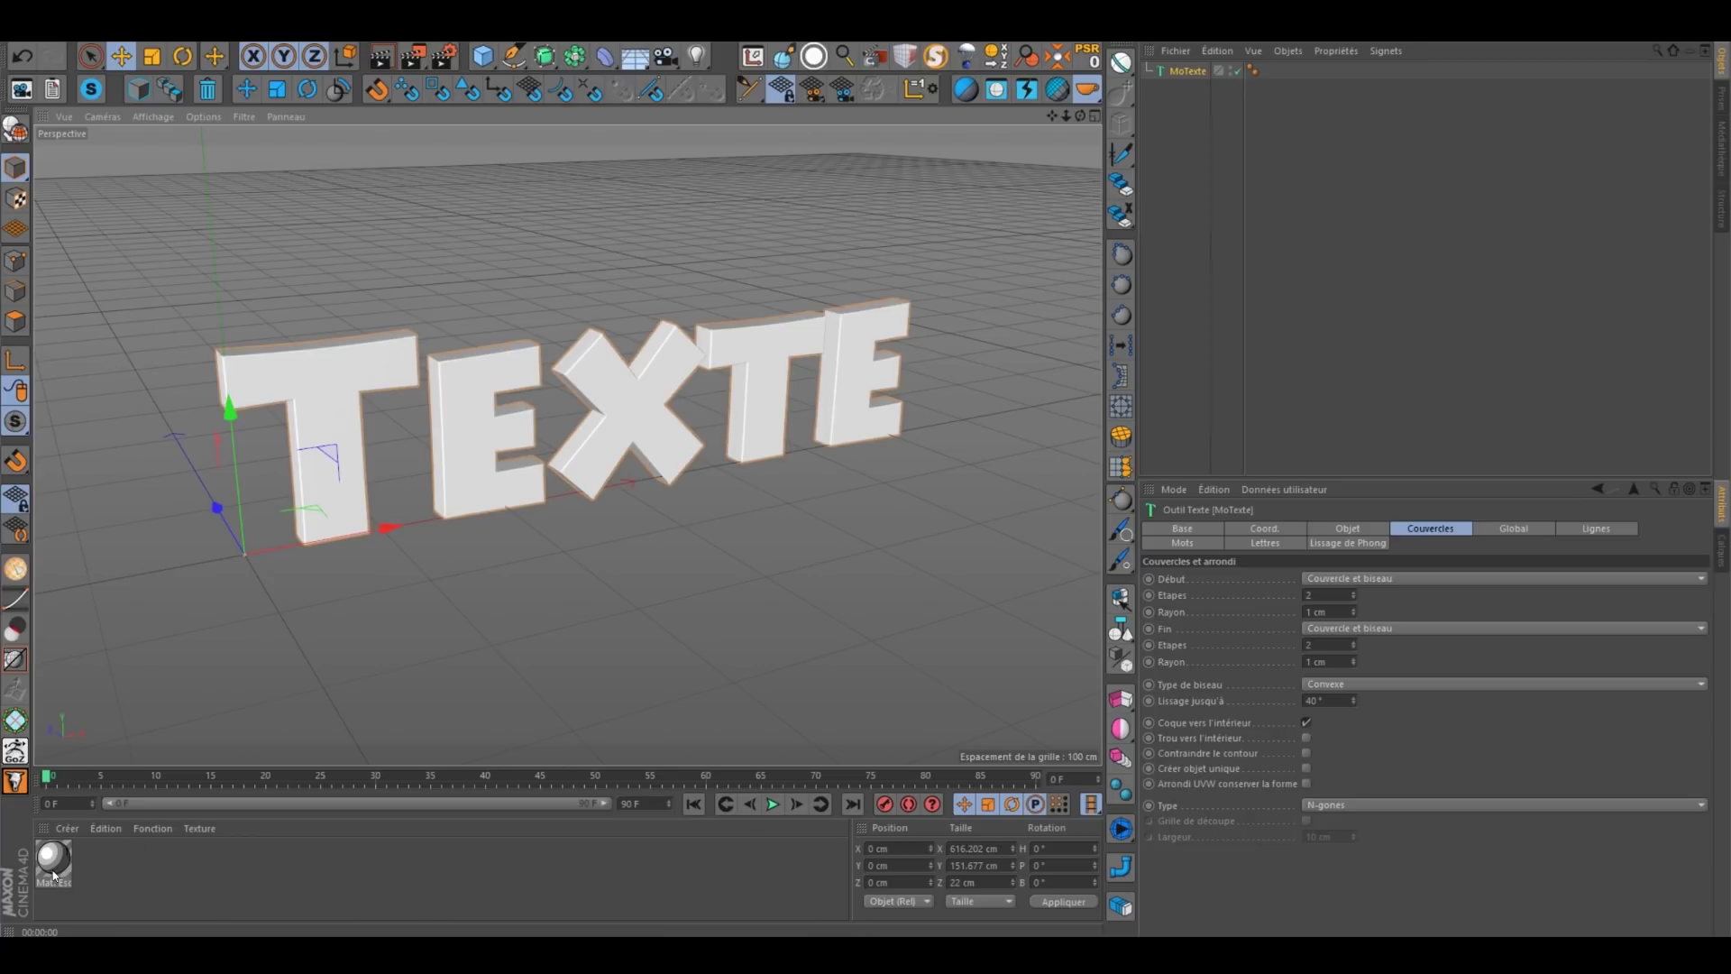
Step: Apply the Mat. Esquisse sketch material to the MoTexte object
mouse_move(53, 875)
left_mouse_down()
mouse_move(1164, 133)
mouse_move(1195, 72)
left_mouse_up()
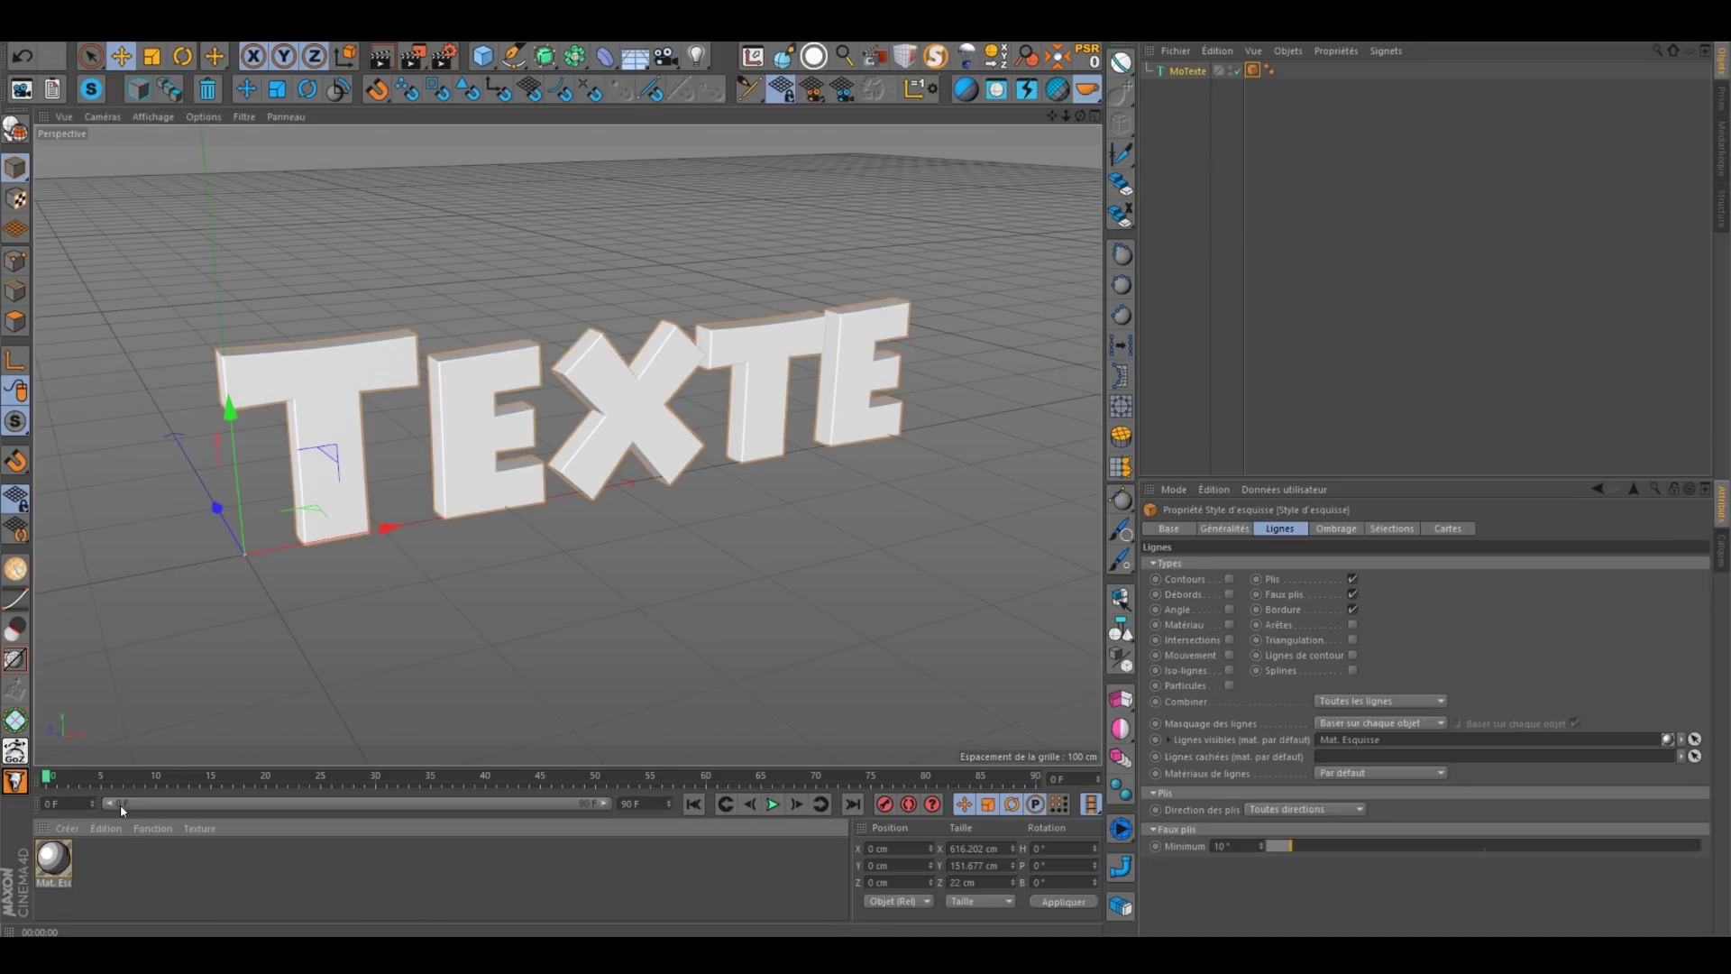
Step: Create a new material with only the Luminescence channel enabled, turning off Couleur and Réflexion
double_click(144, 871)
double_click(53, 858)
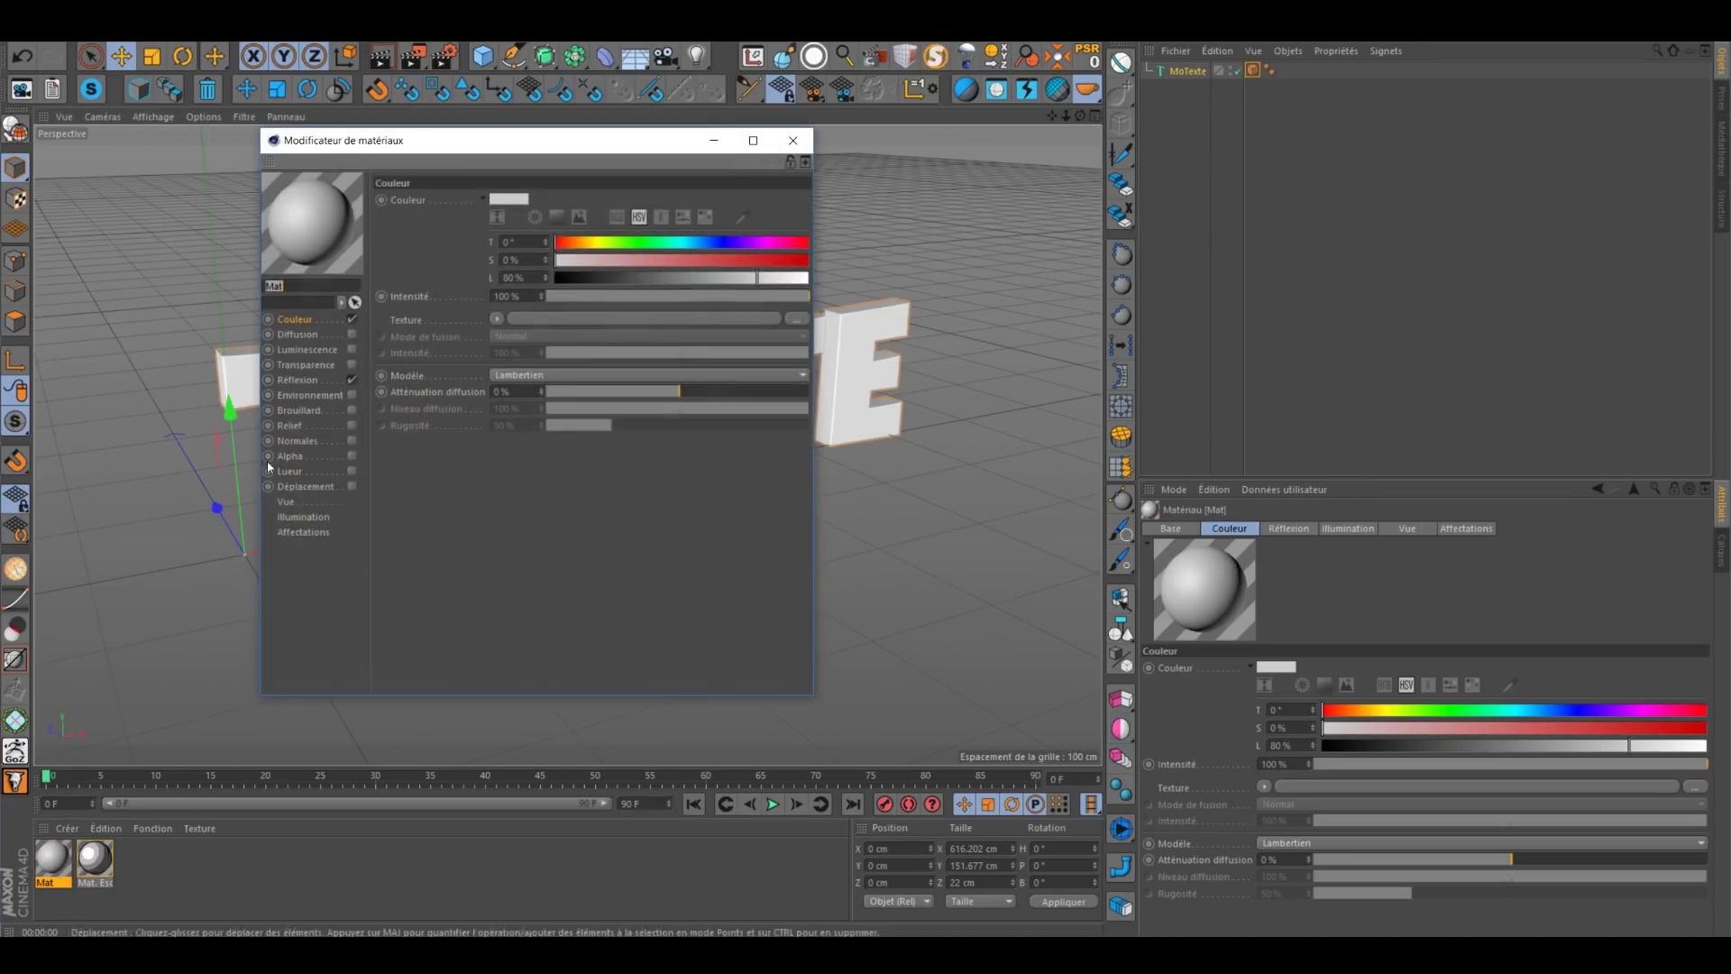
left_click(352, 319)
left_click(351, 395)
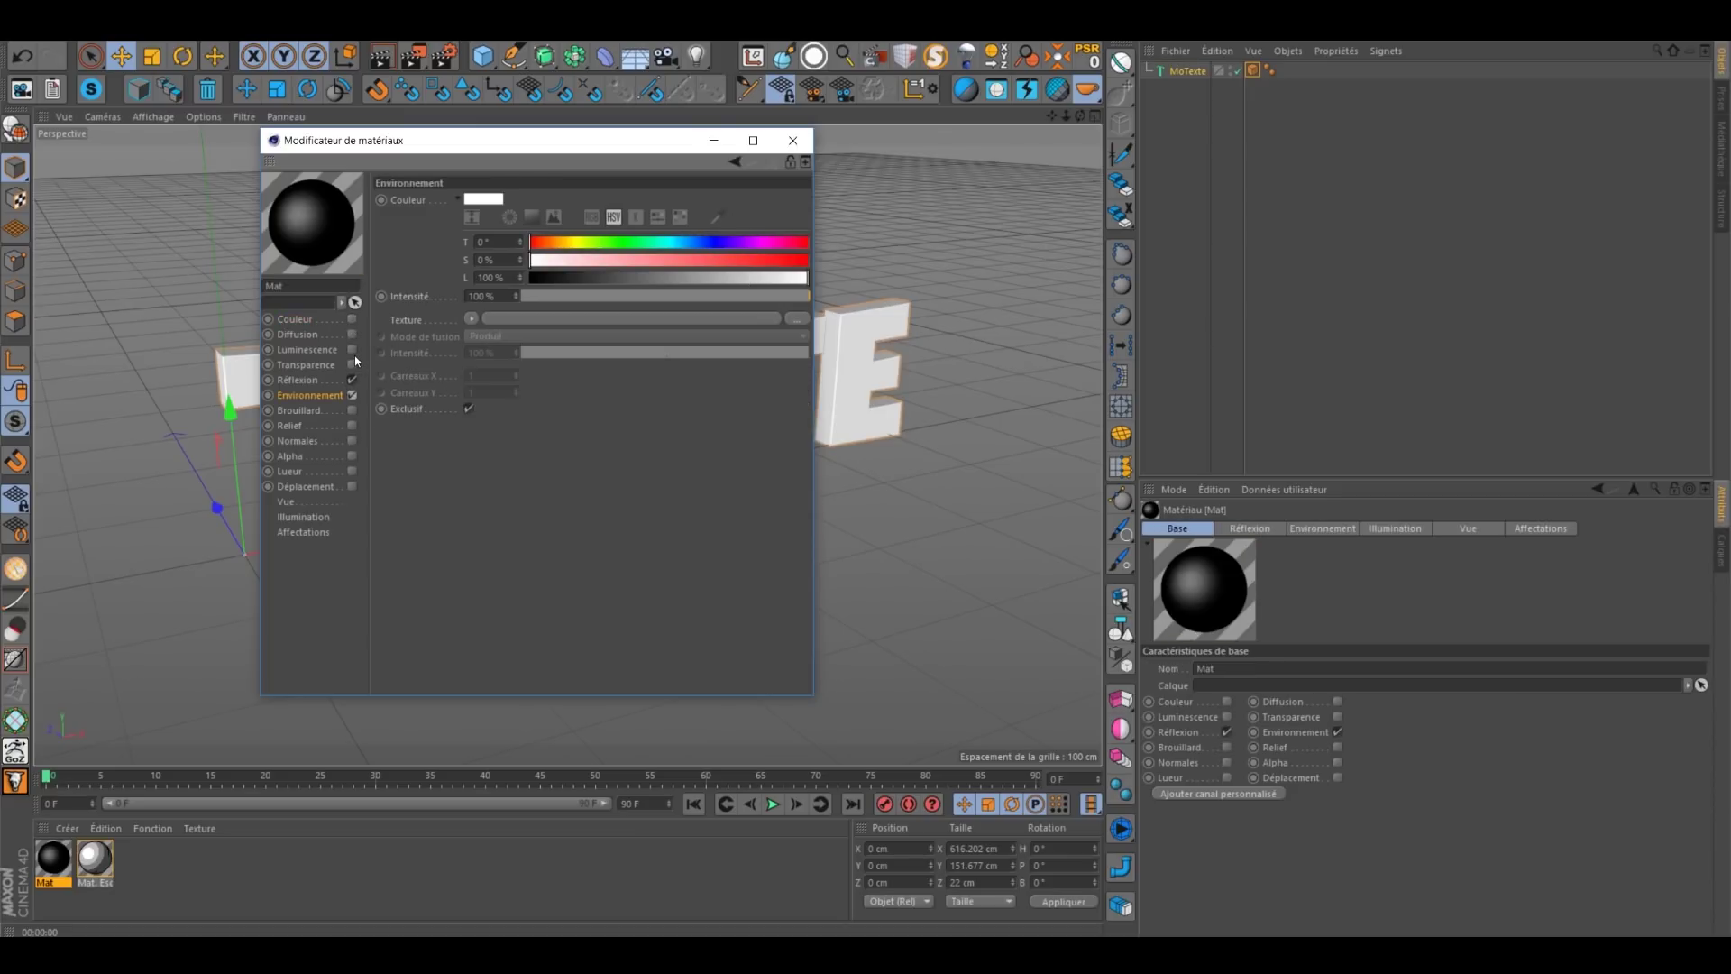
left_click(352, 349)
left_click(351, 380)
left_click(352, 395)
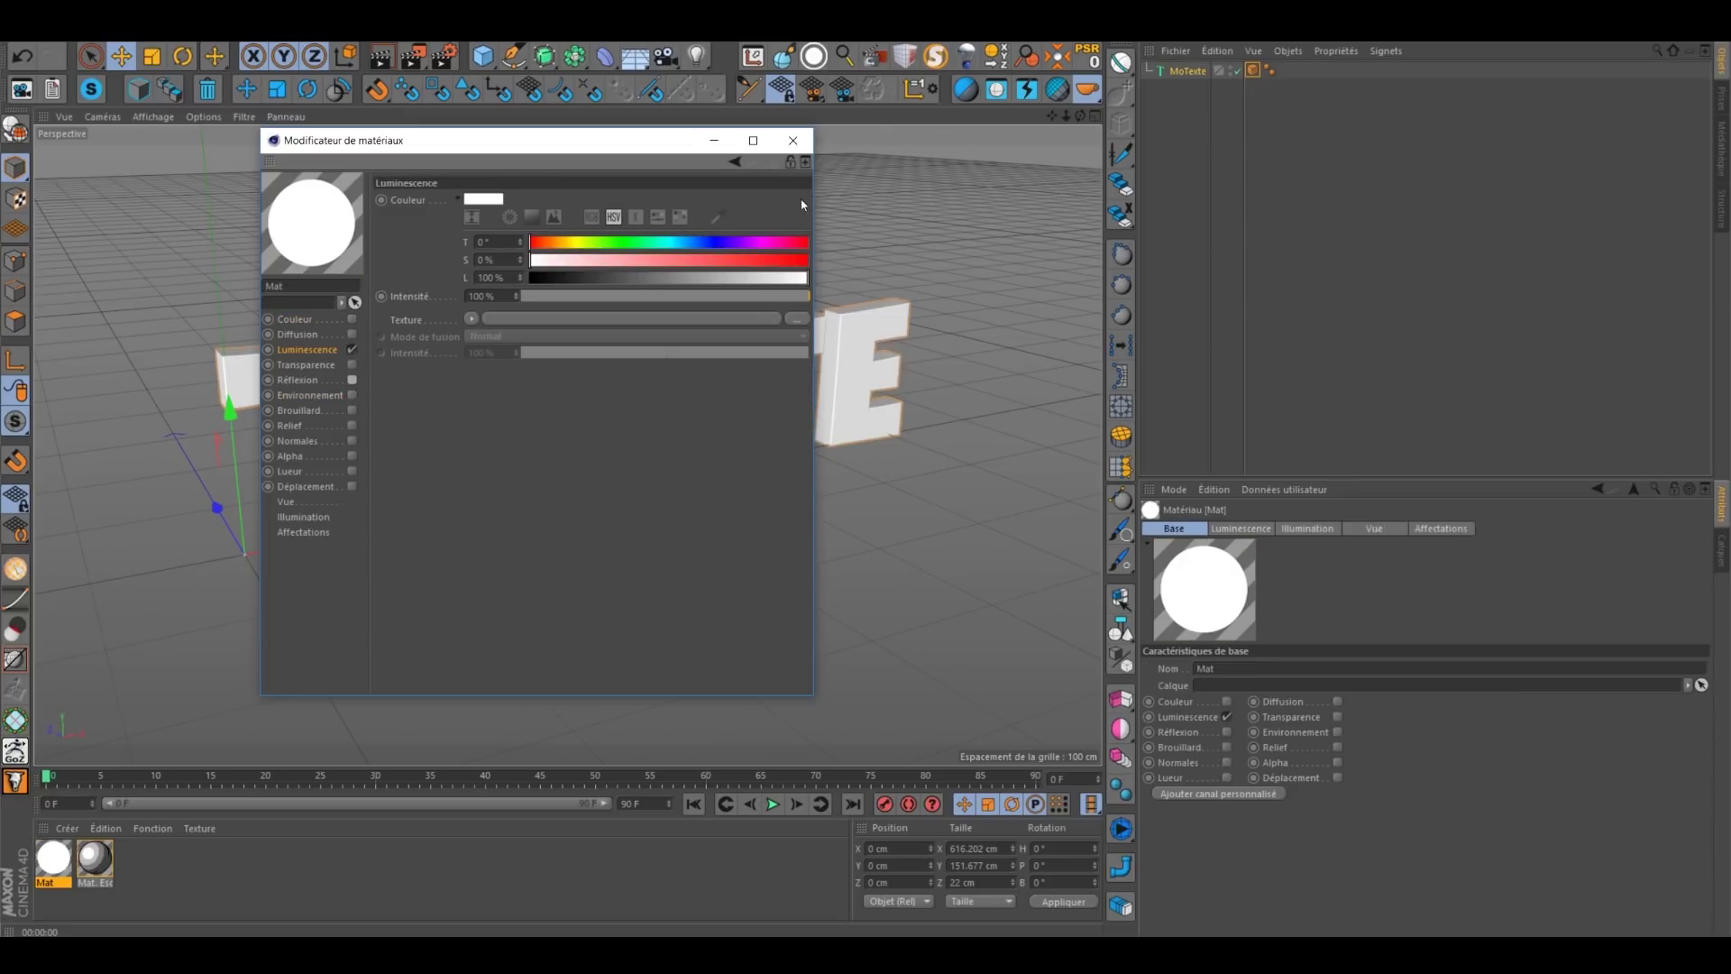
left_click(805, 141)
Step: Assign the white luminous material to the MoTexte and place the sketch style tag after its texture tag
left_click_drag(56, 856, 1248, 71)
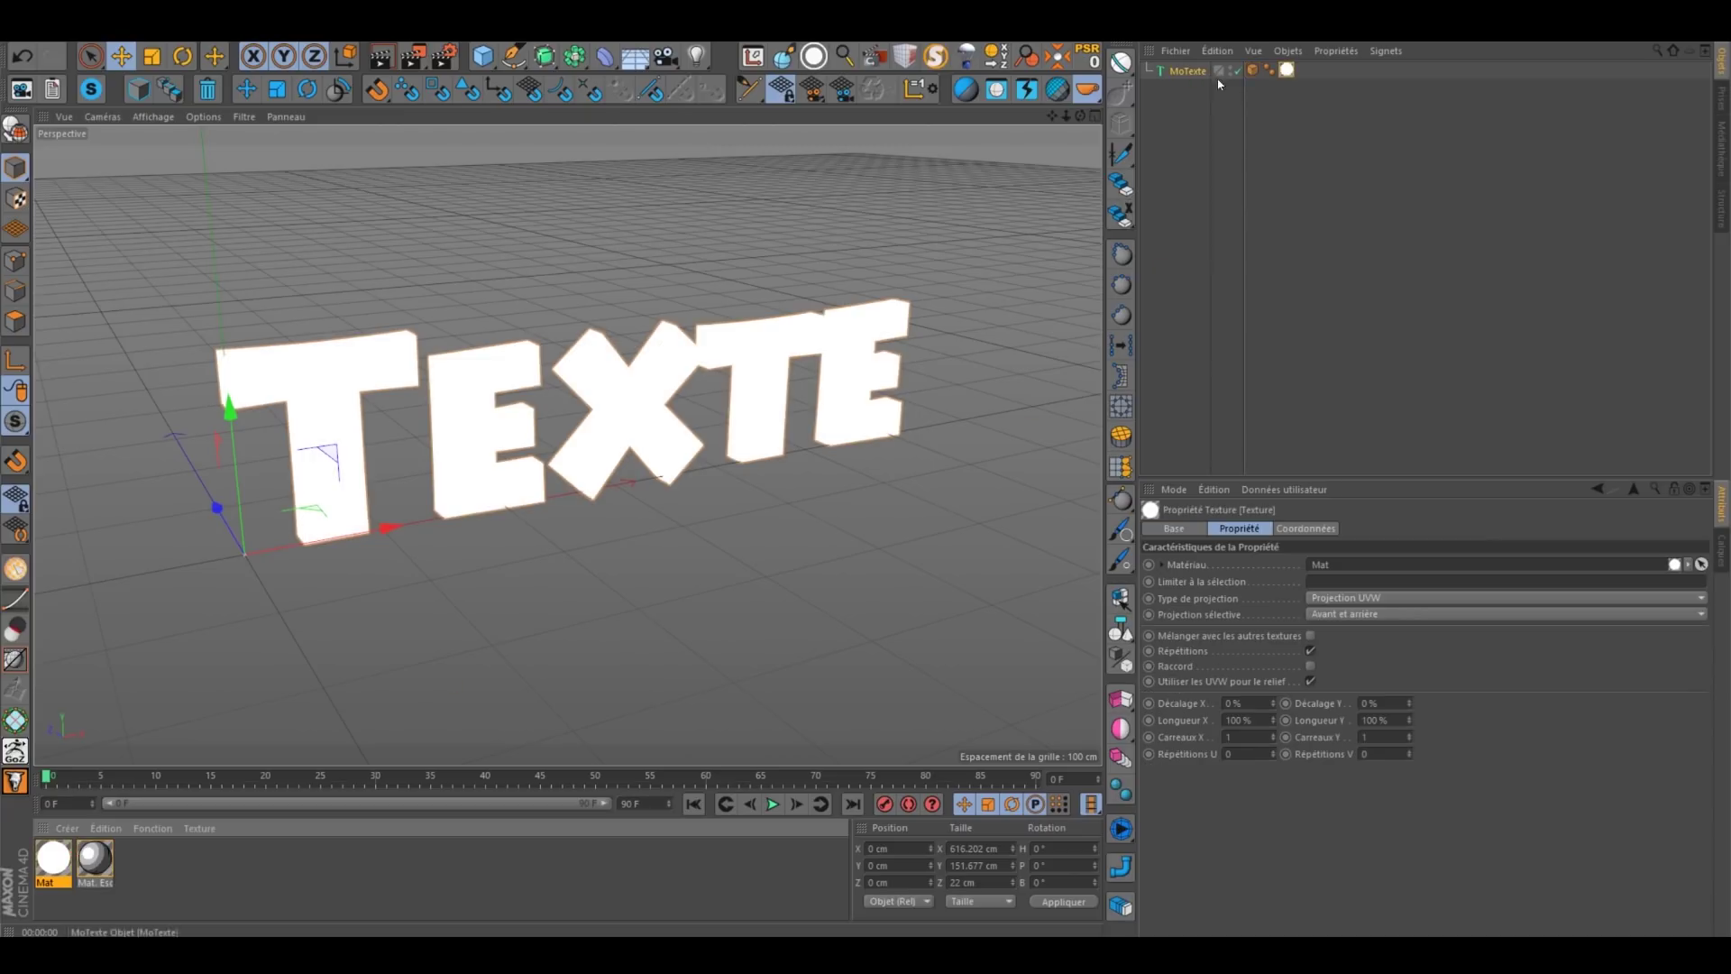
left_click(1286, 70)
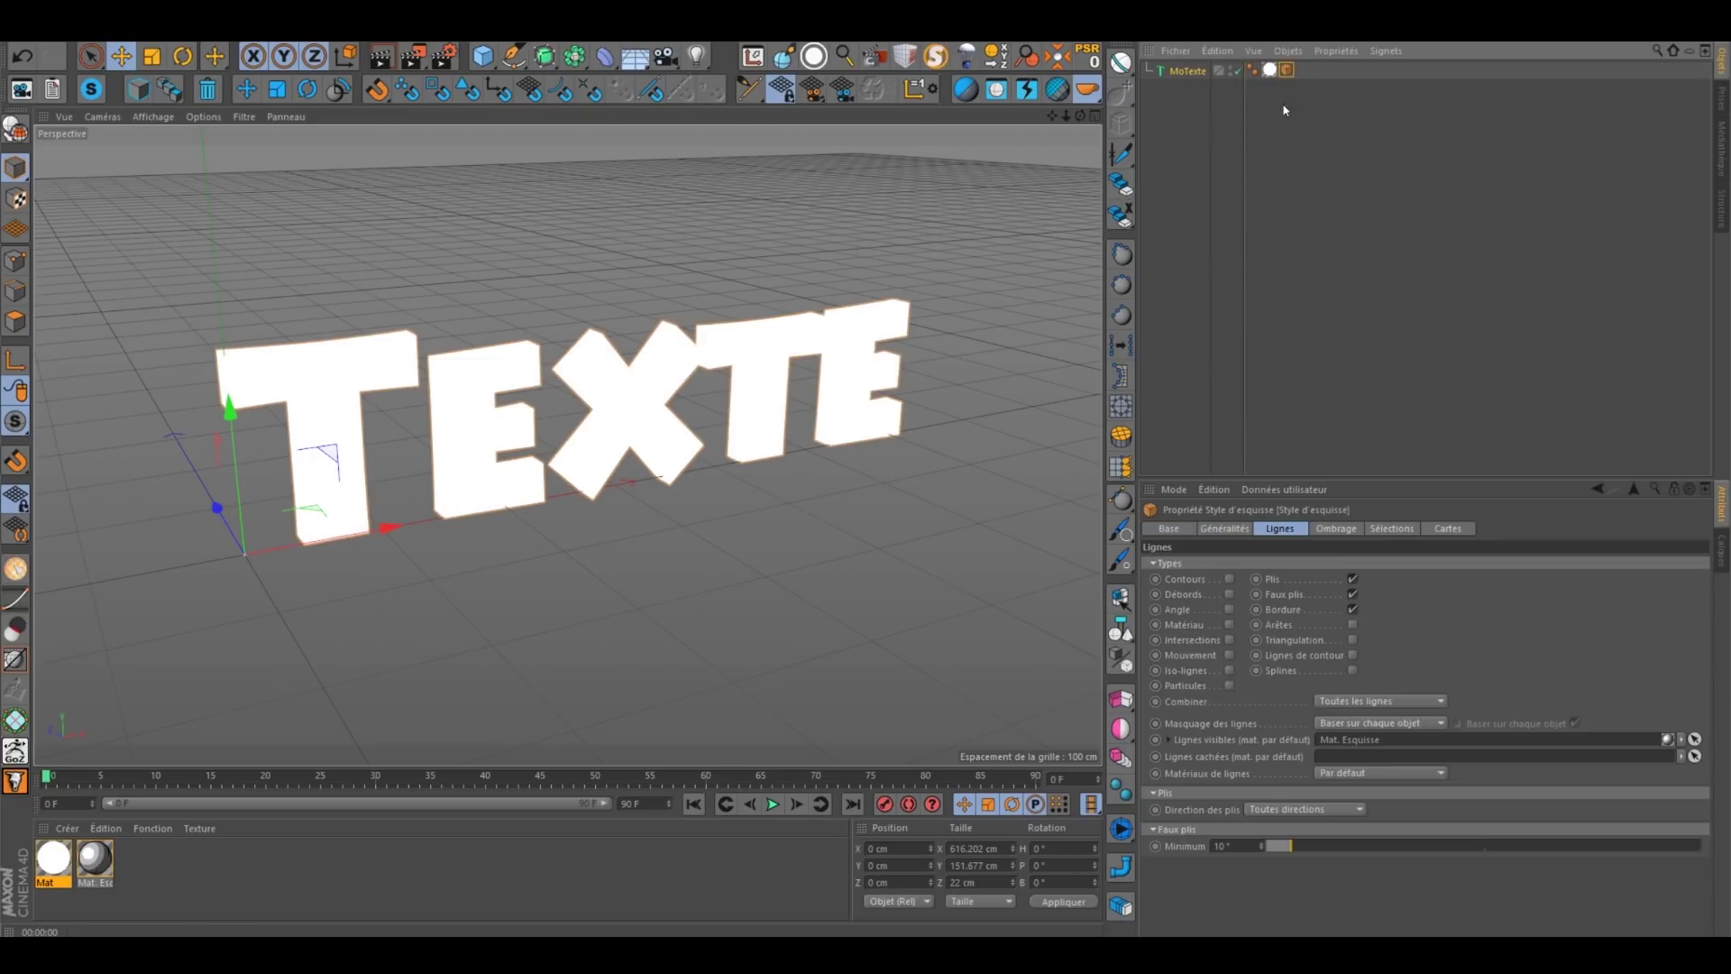
Step: Render the Sketch and Toon text in the viewport, including from a second viewing angle
left_click(383, 56)
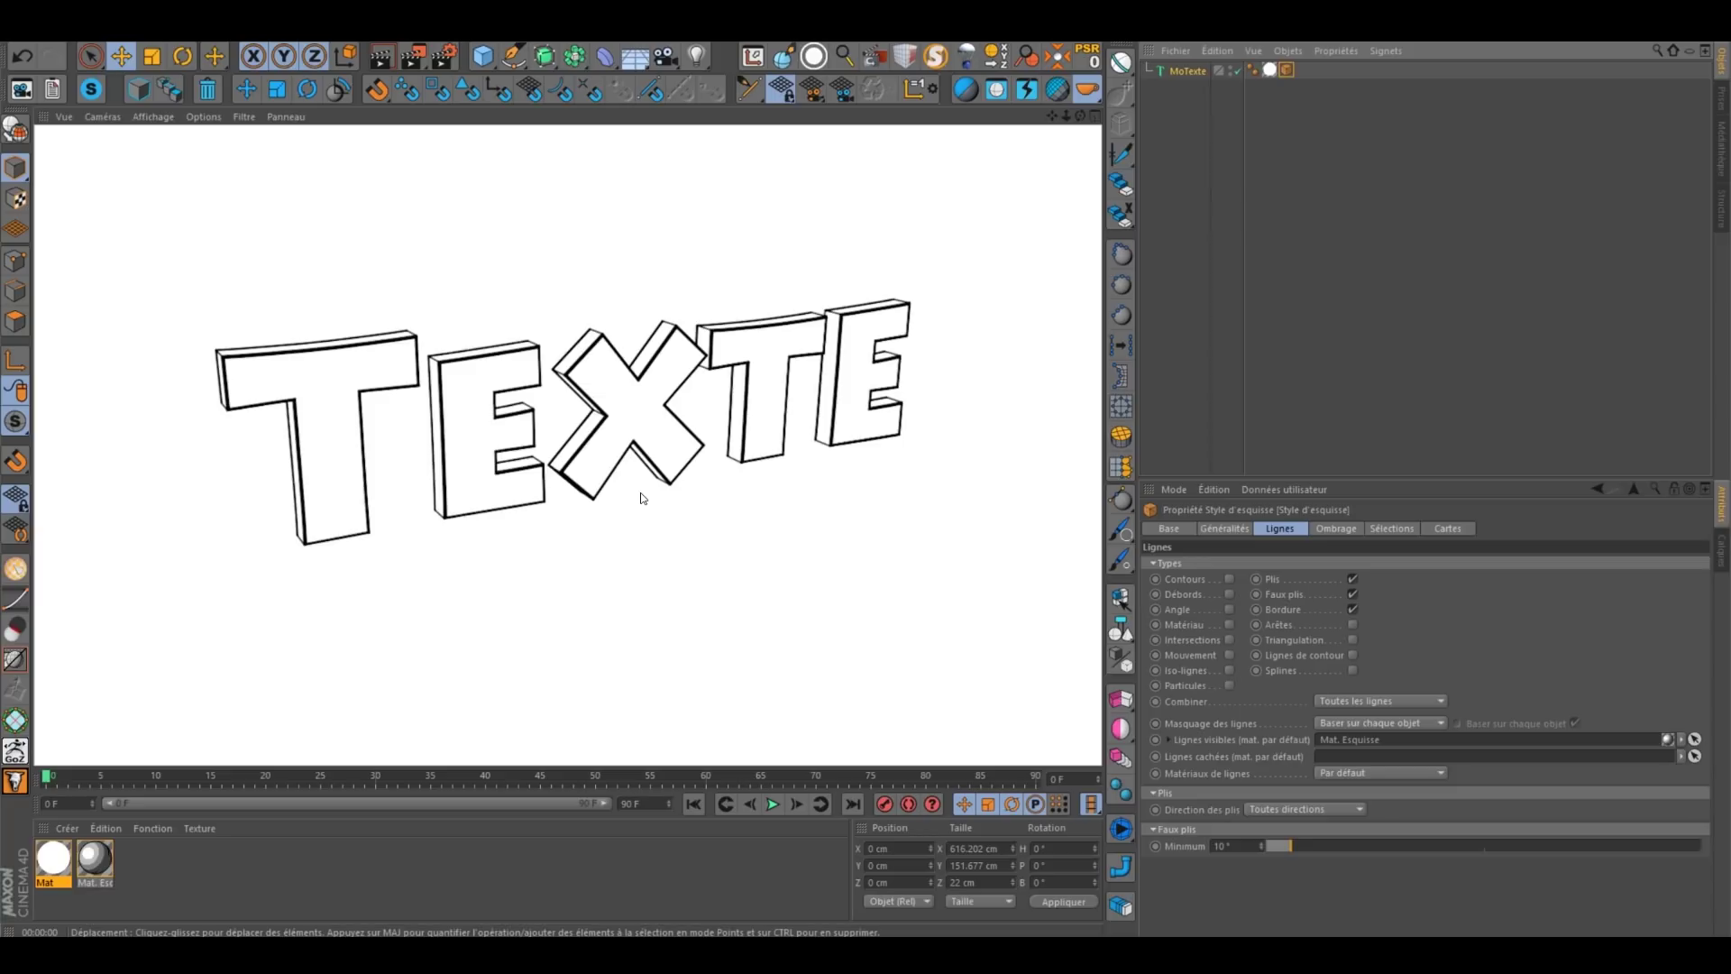
mouse_move(641, 498)
left_mouse_down("alt")
mouse_move(528, 495)
mouse_move(532, 410)
left_mouse_up("alt")
left_click(388, 69)
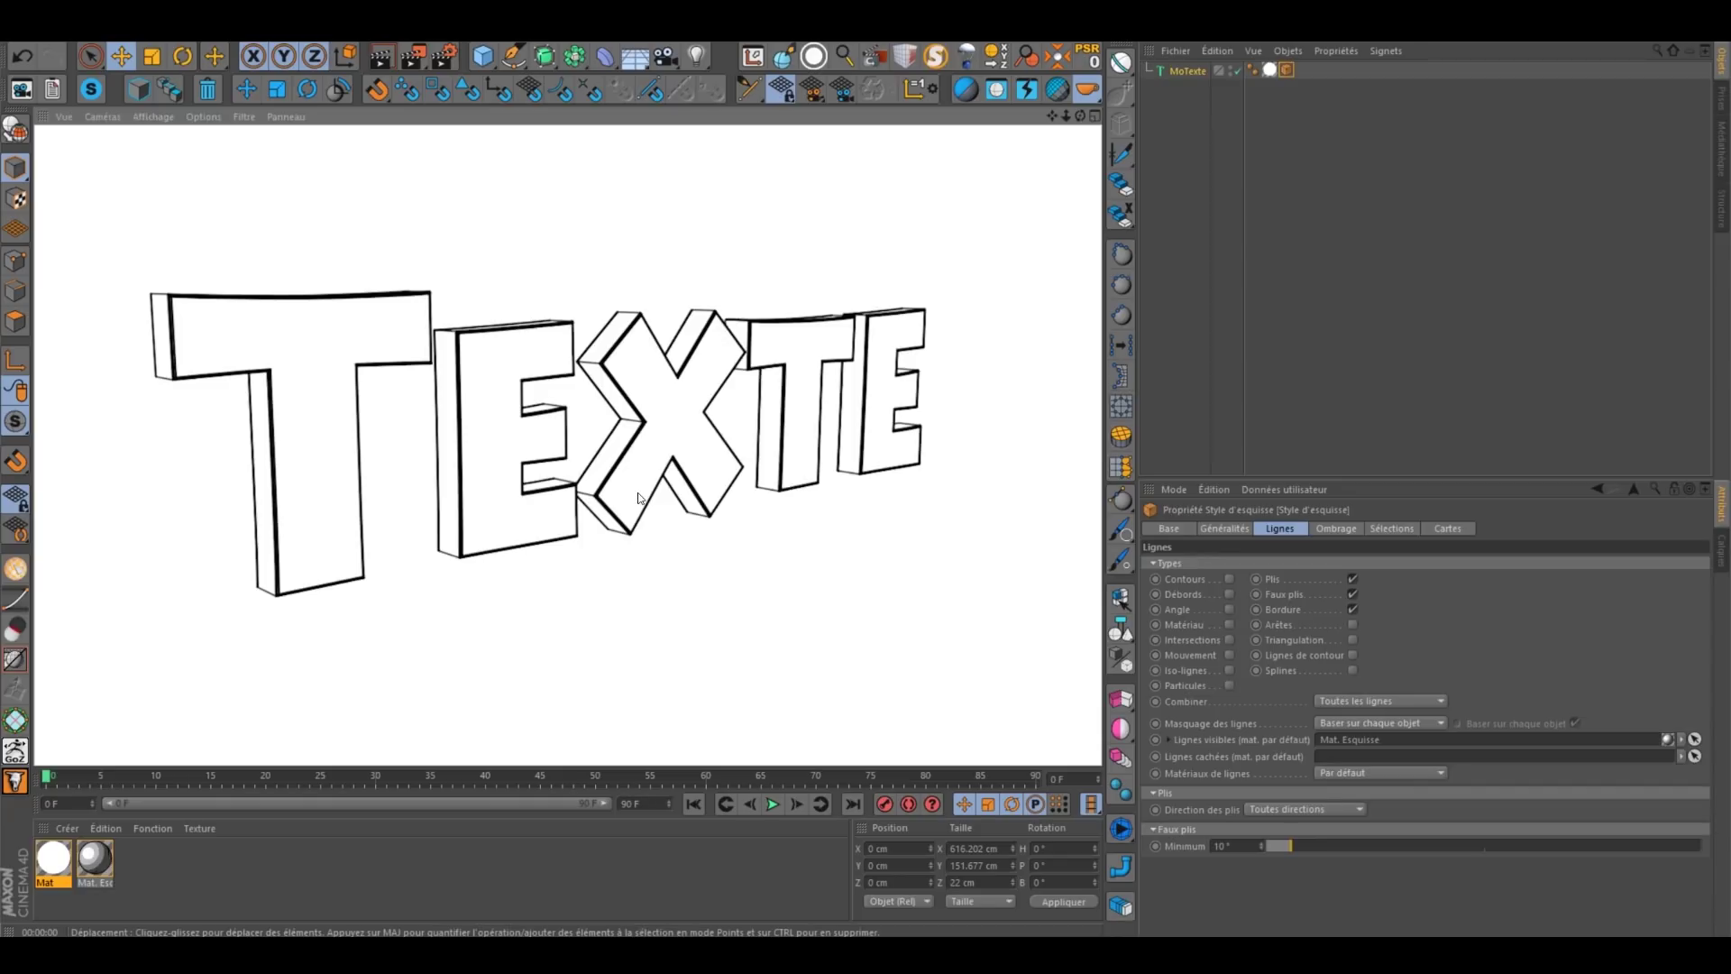
Step: Open the Mat. Esquisse material and look through its Traits, Ajustement and Distorsion settings
left_click_drag(641, 498, 915, 421, "alt")
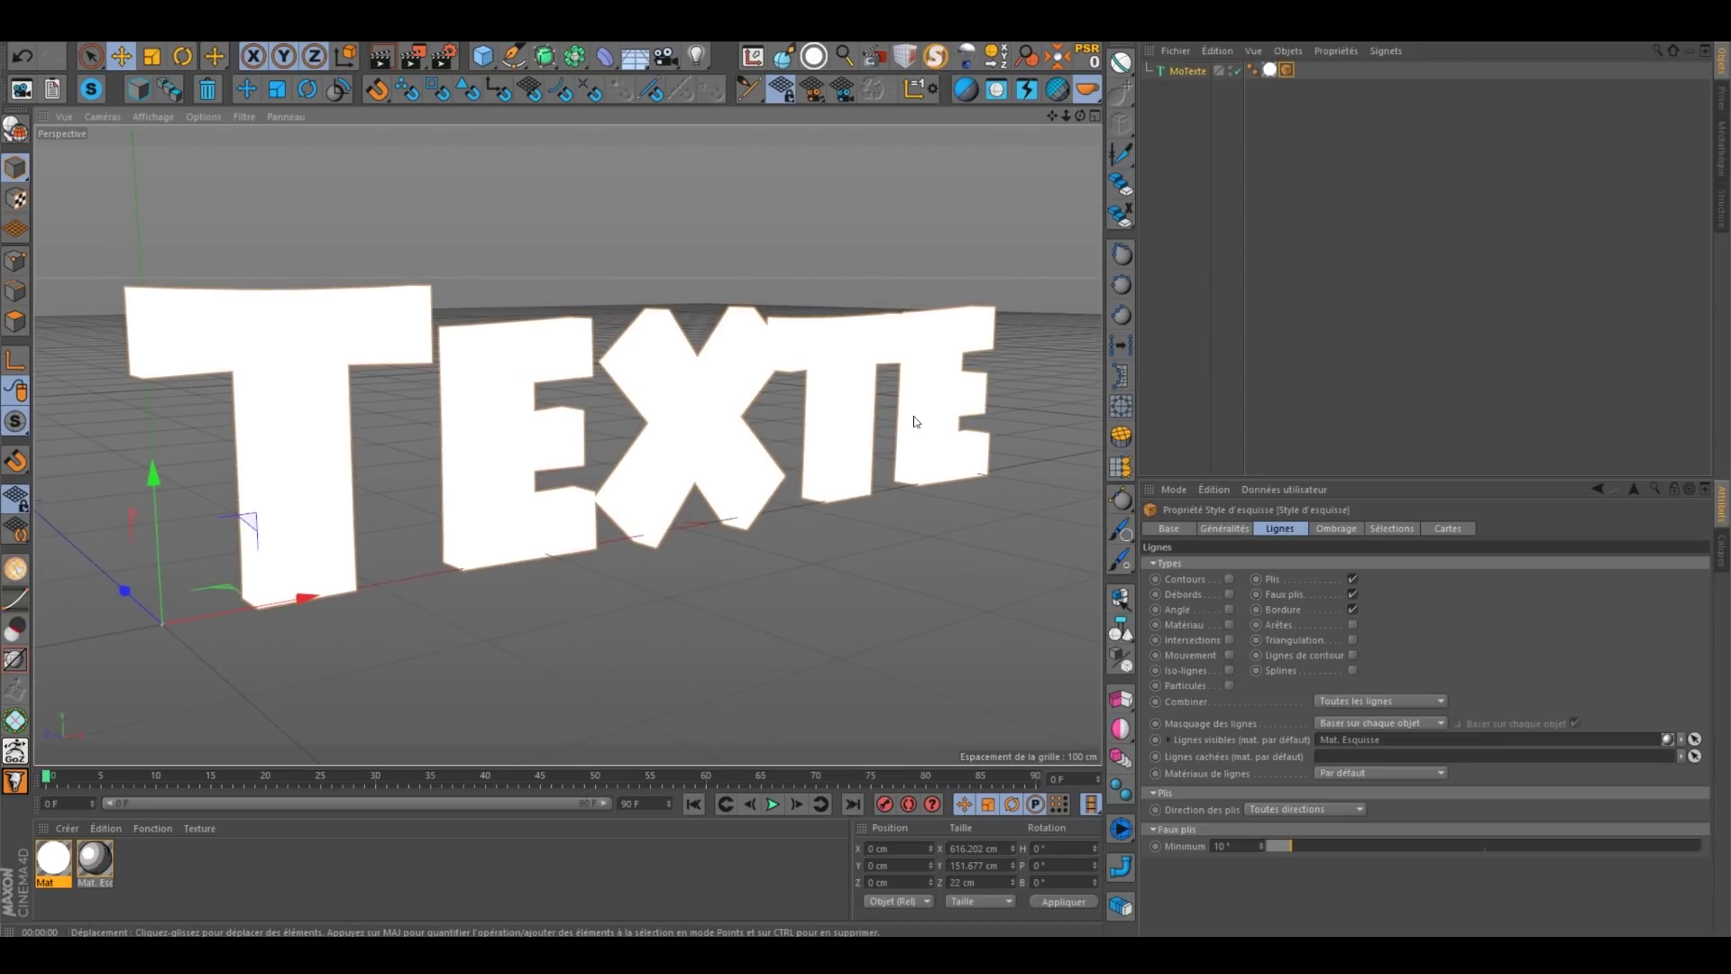
left_click(1295, 100)
left_click(95, 852)
double_click(95, 852)
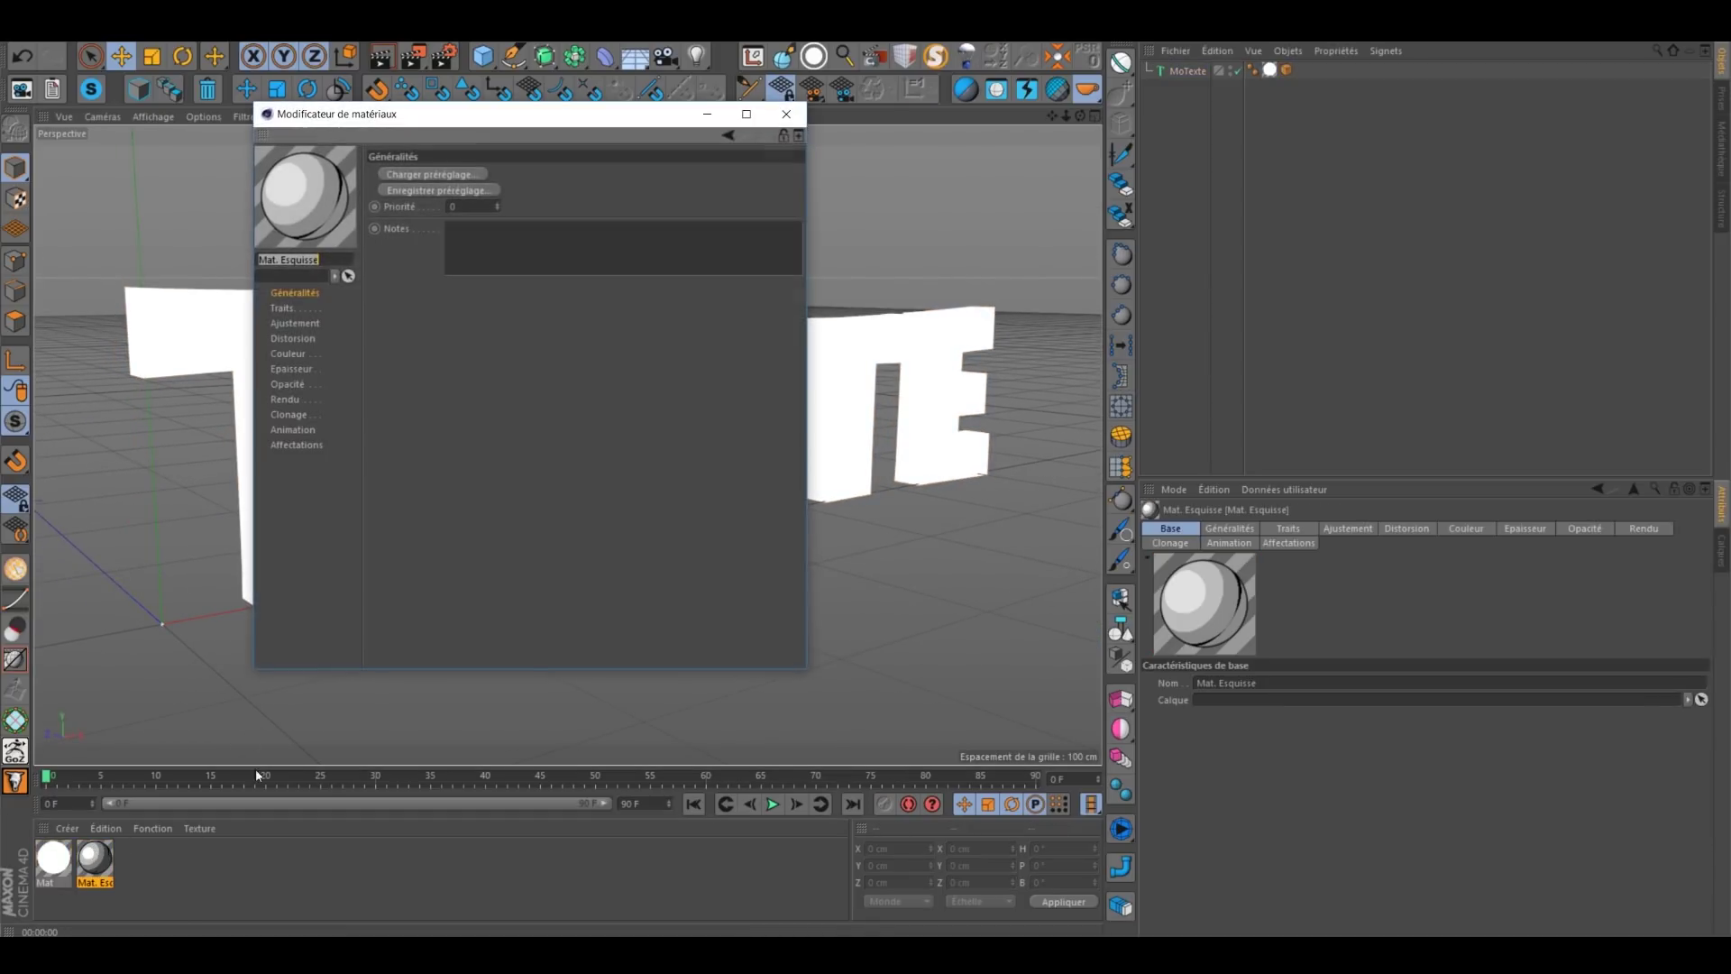
left_click(289, 308)
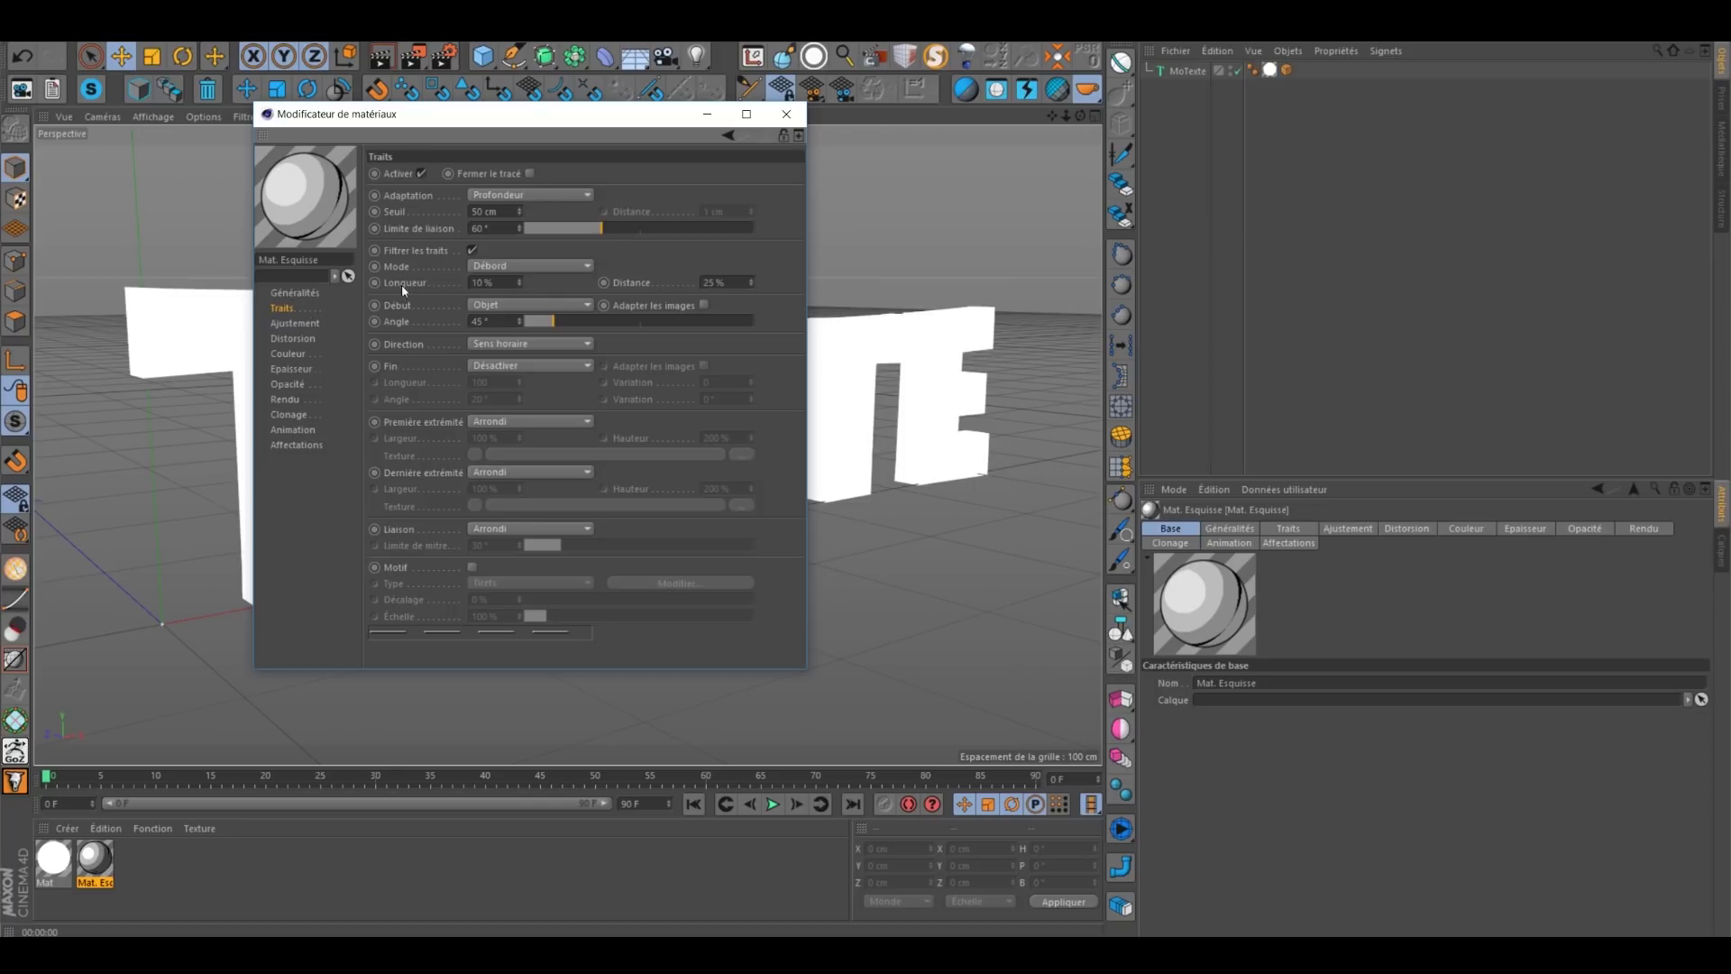
left_click(296, 323)
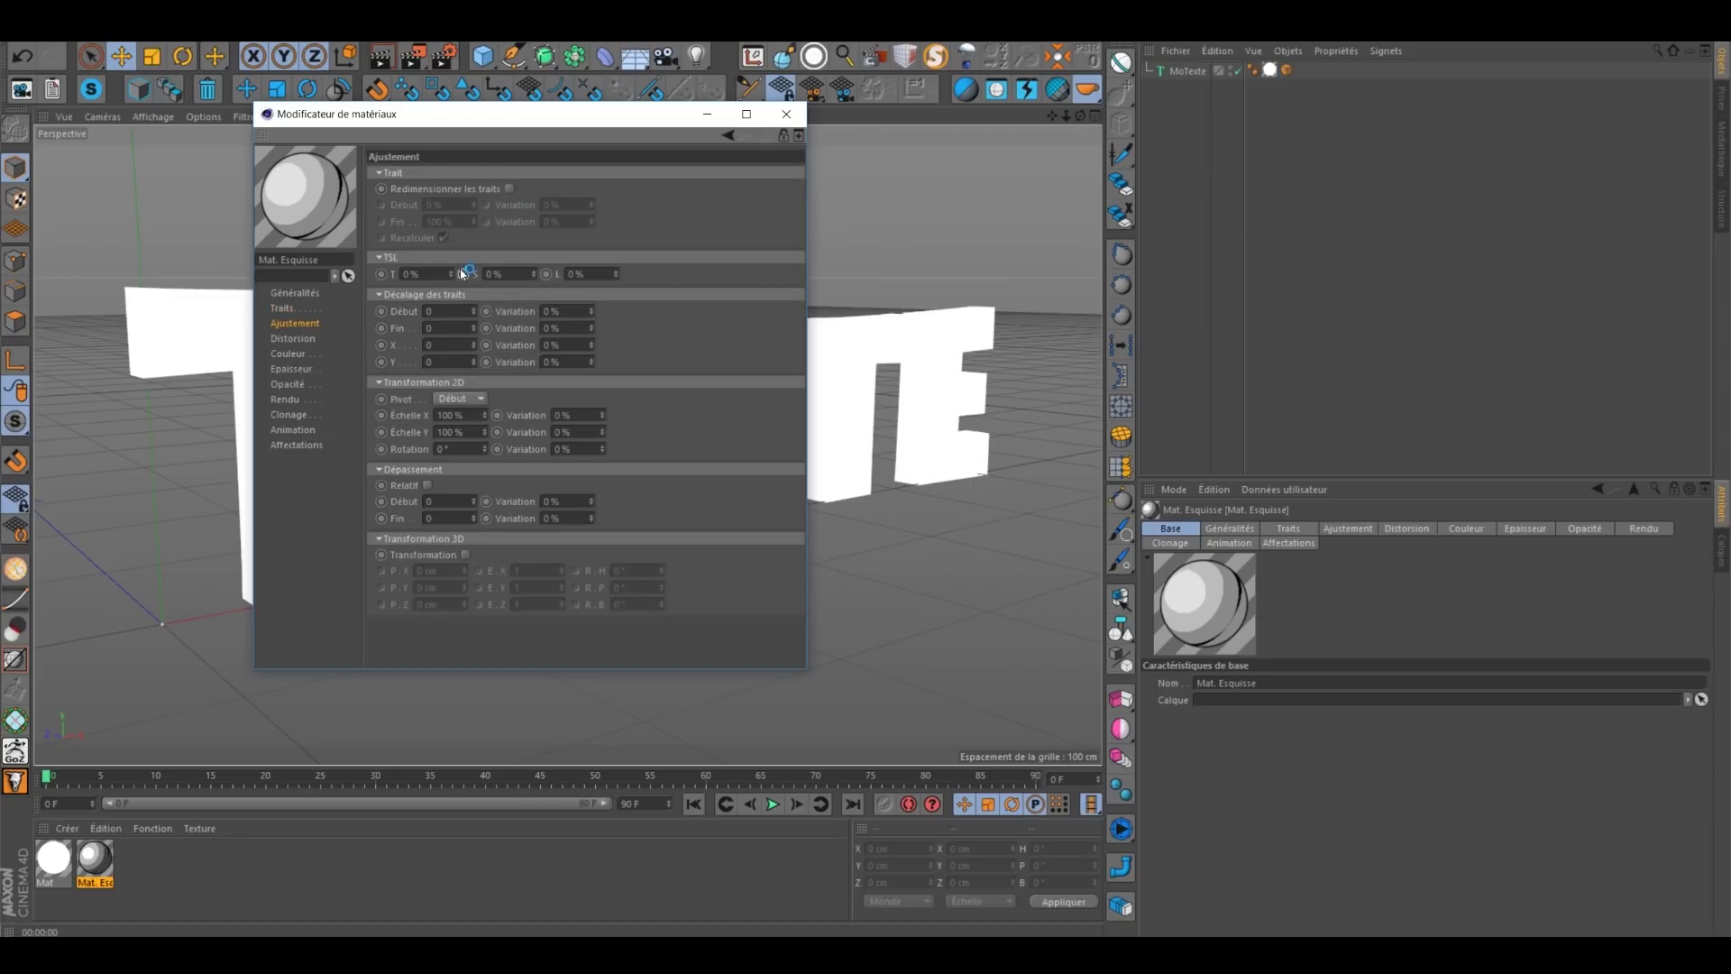
left_click(427, 486)
left_click(302, 338)
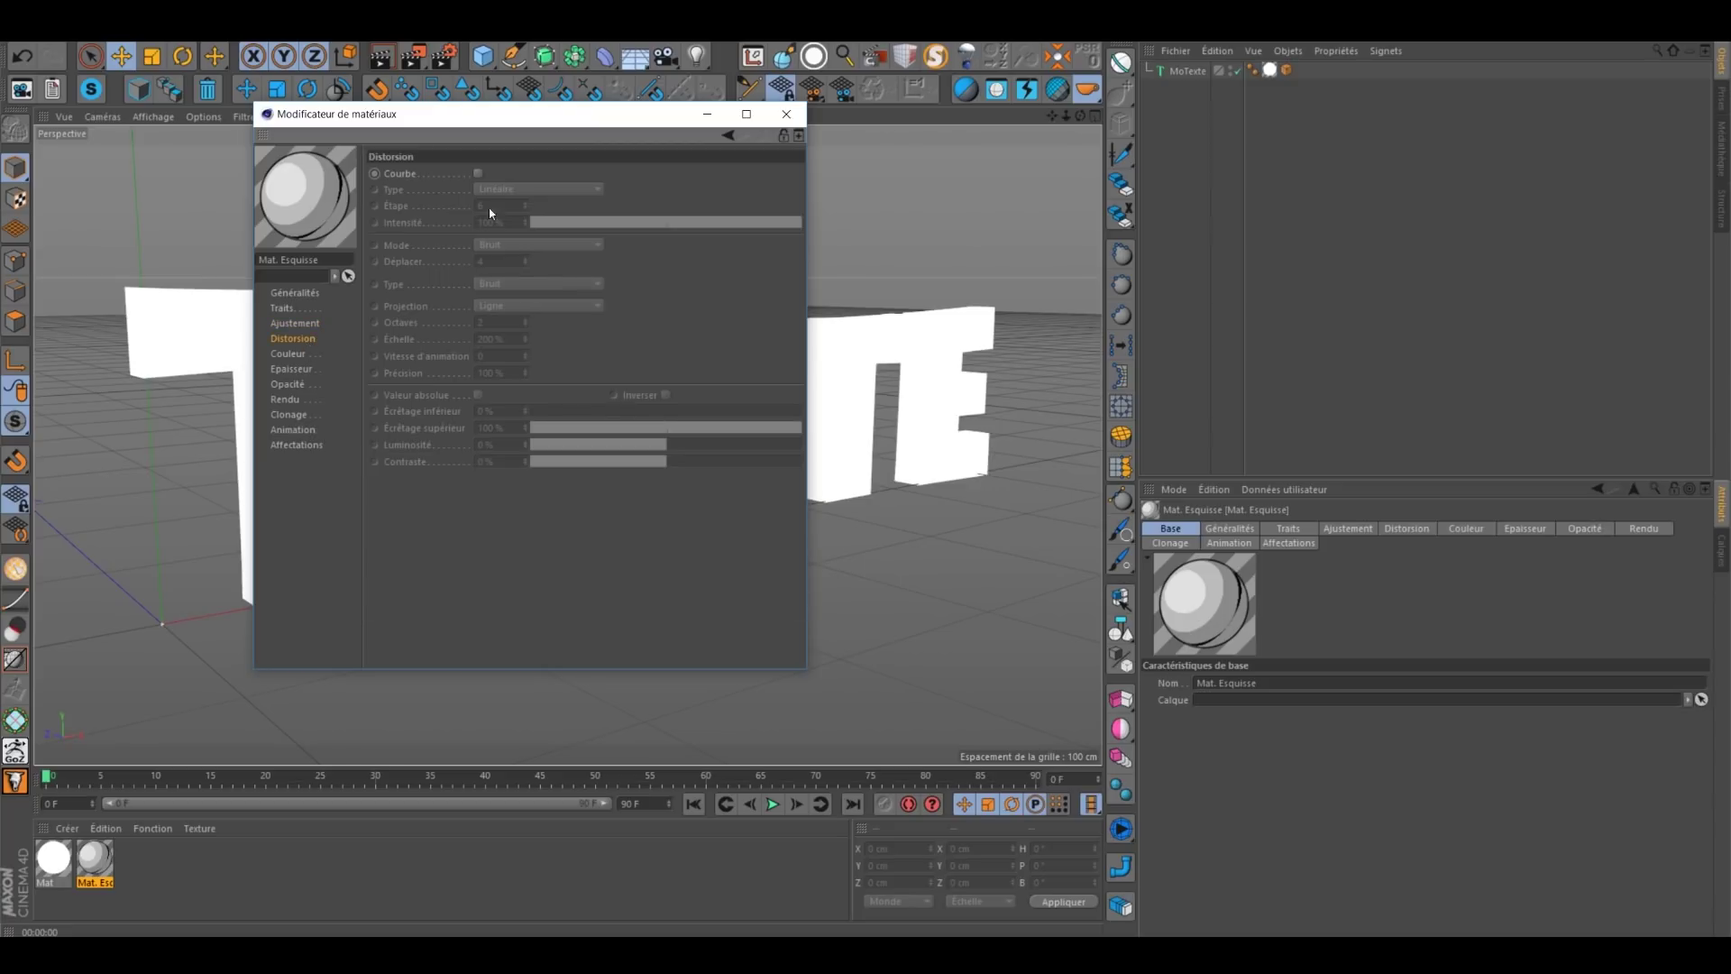
Step: Enable the Distance modifier for the Mat. Esquisse line thickness and set Epaisseur to 1
left_click(292, 369)
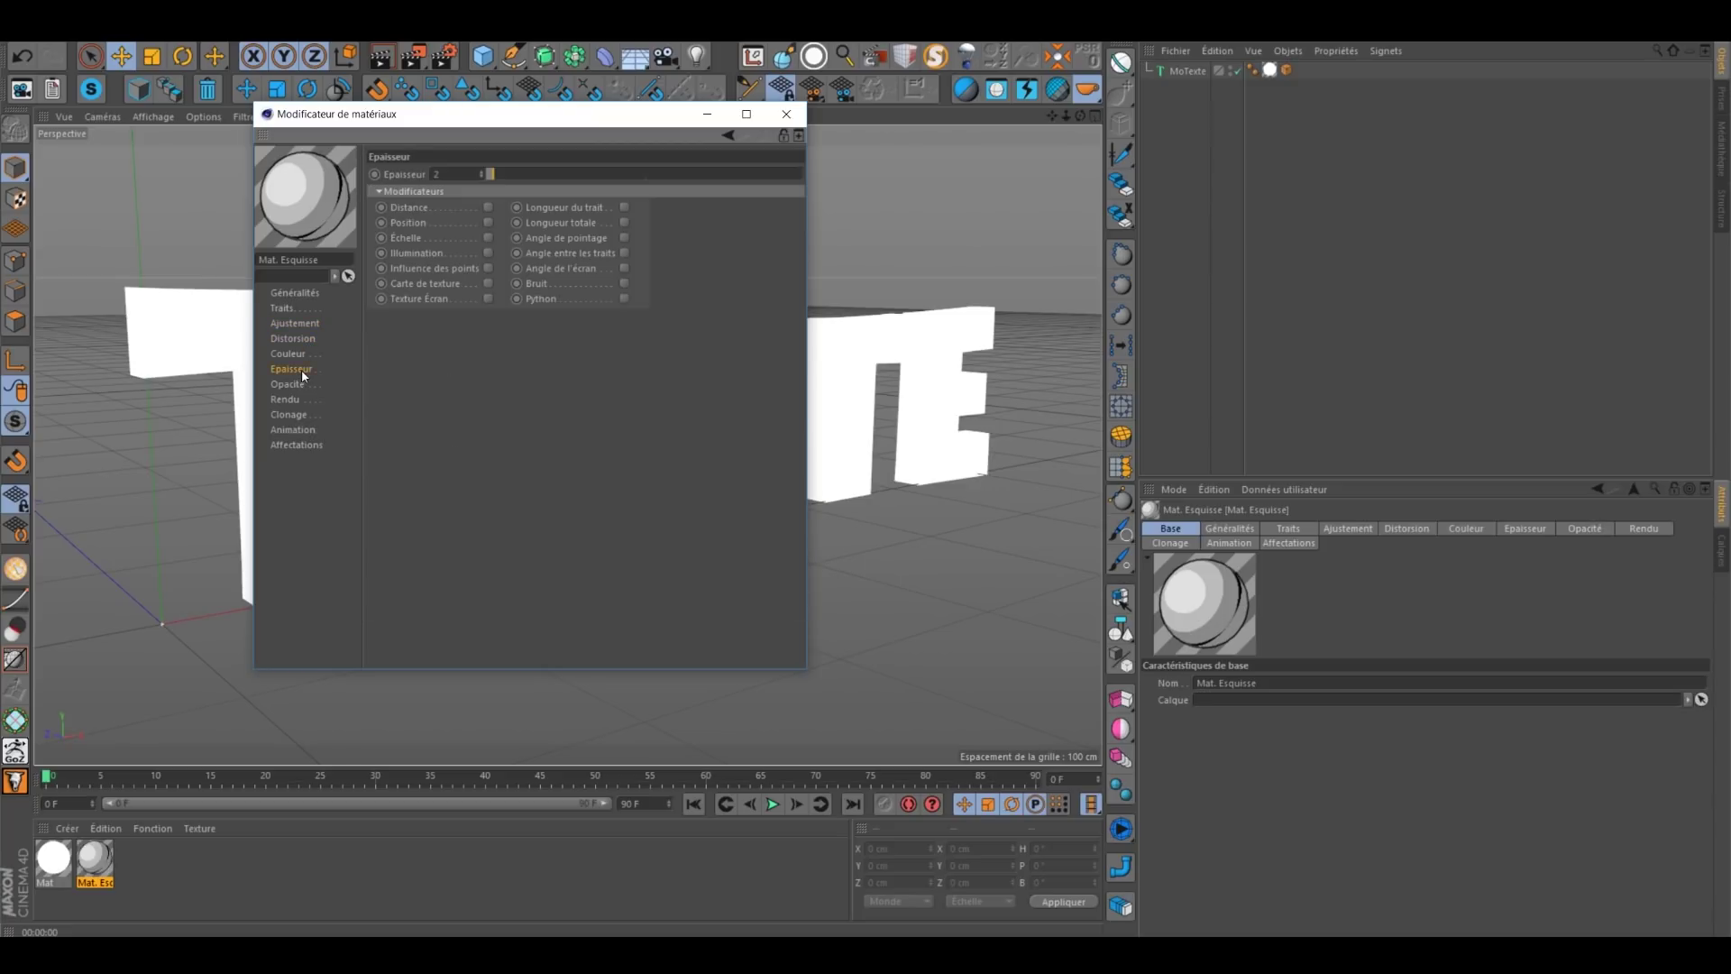
left_click(488, 208)
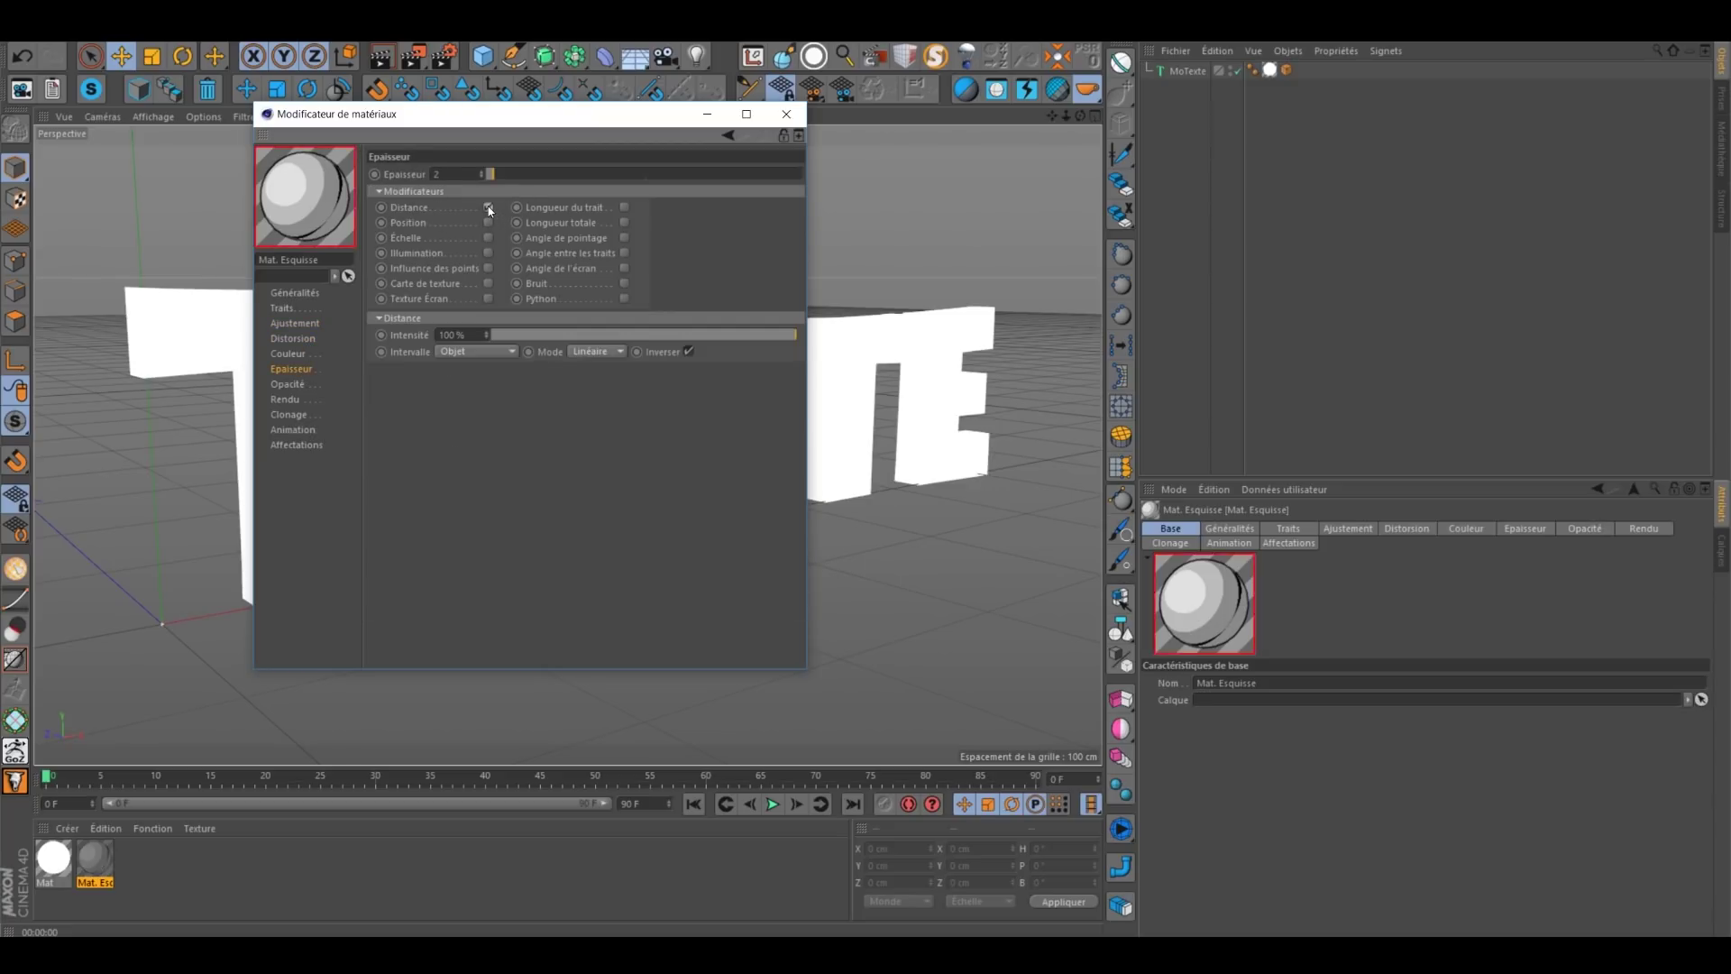
left_click(490, 174)
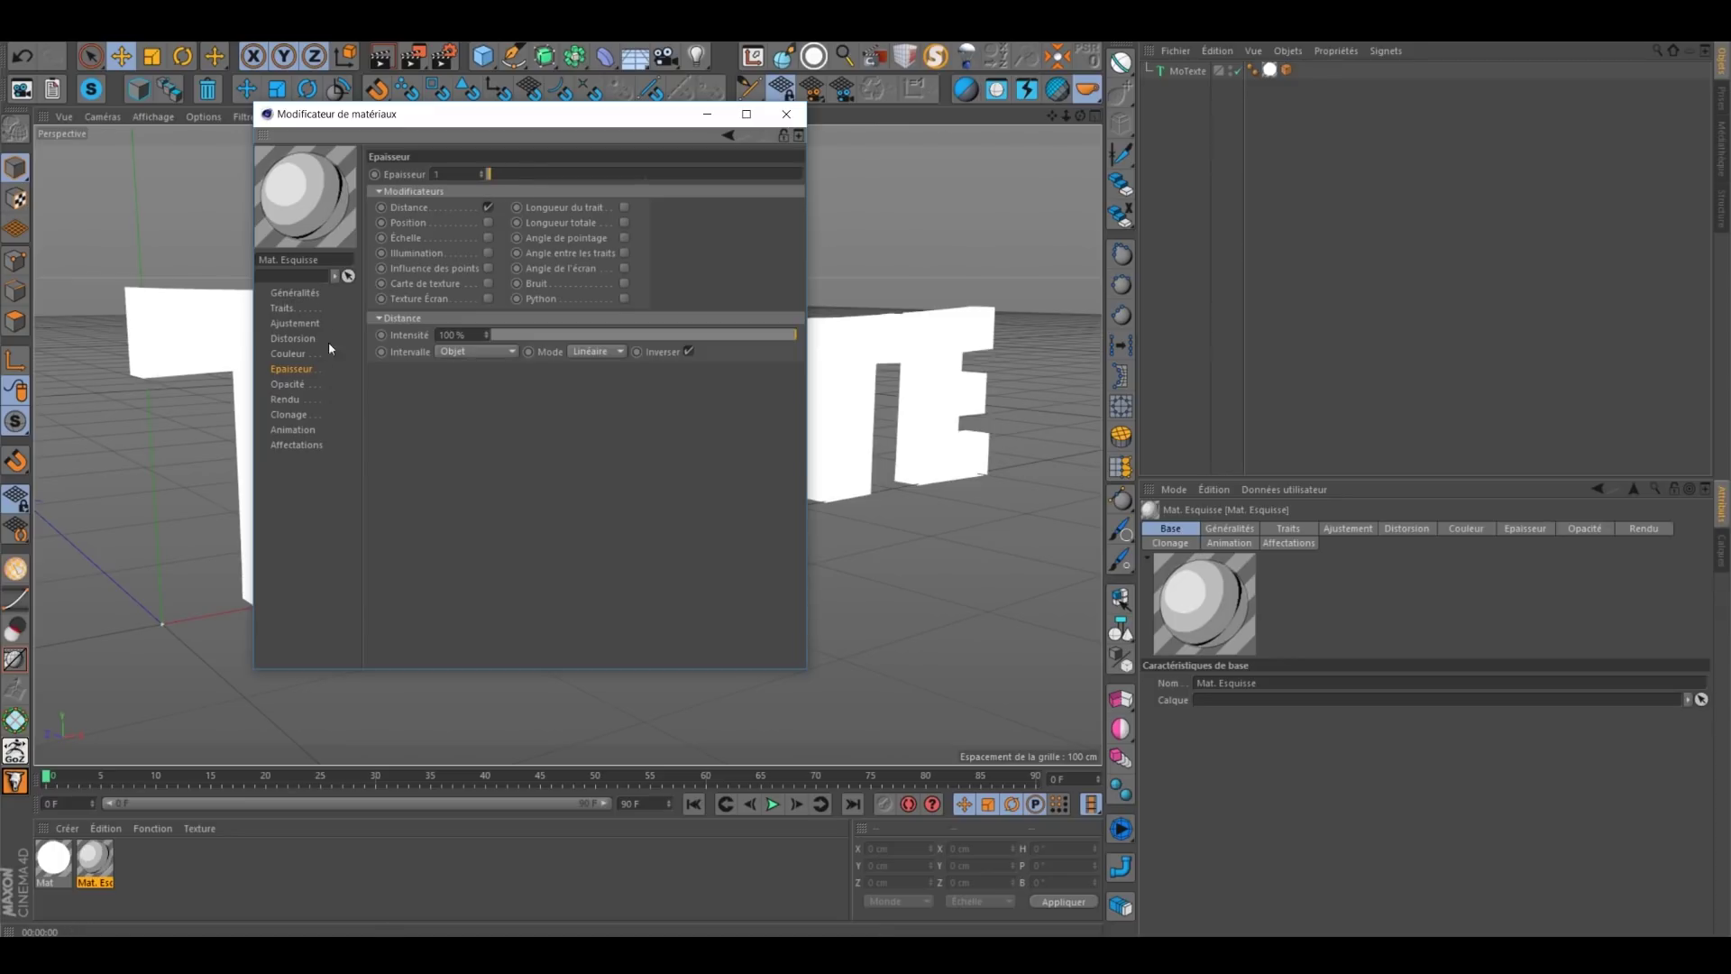
Step: Enable stroke cloning (Cloner les traits) in Mat. Esquisse and render the text in the viewport
left_click(300, 414)
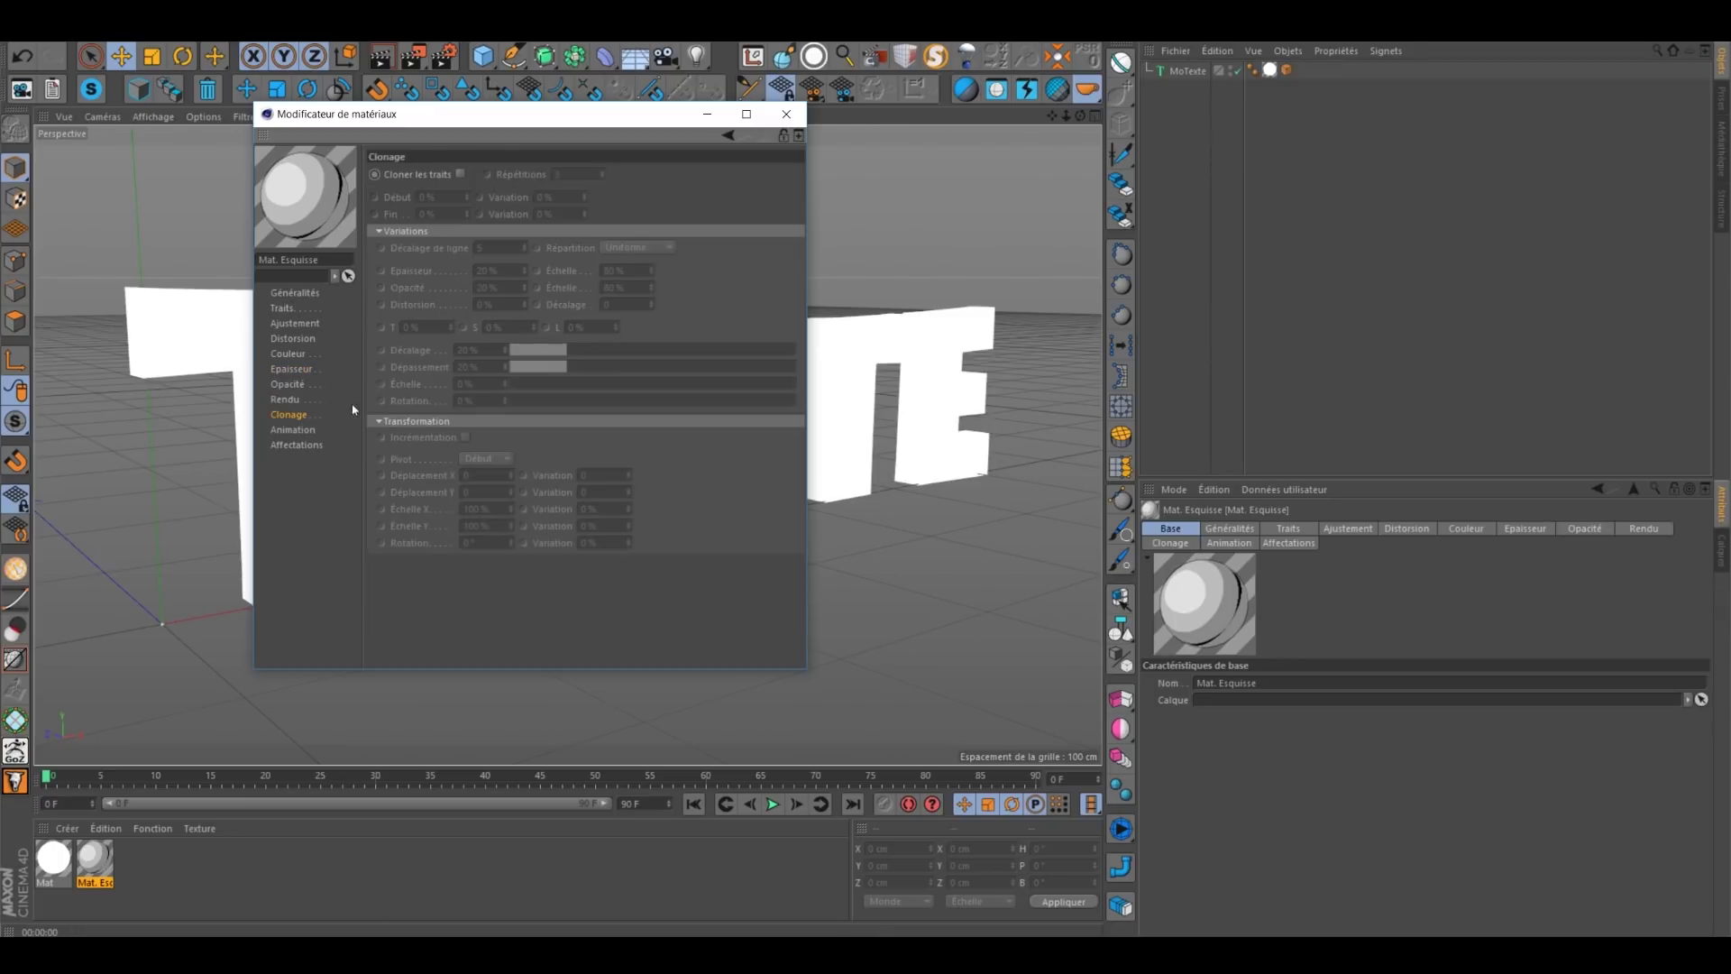
left_click(460, 174)
left_click(373, 70)
left_click(377, 63)
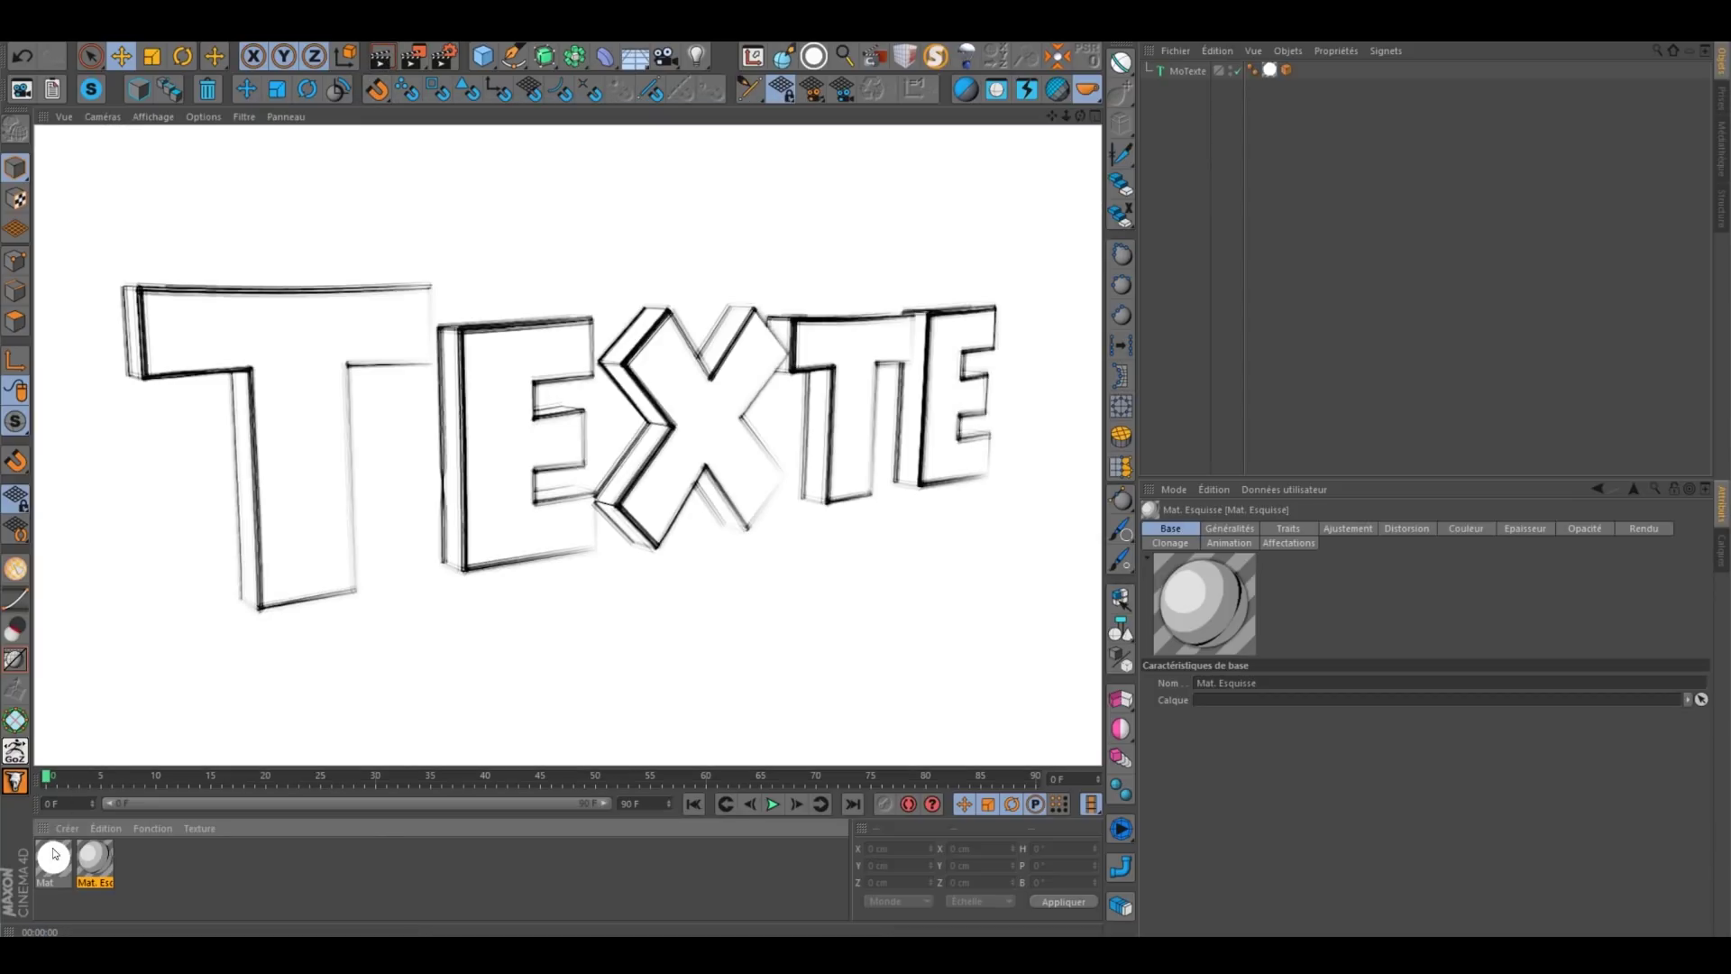
Step: Set the stroke cloning repetitions of Mat. Esquisse to 4
left_click(102, 863)
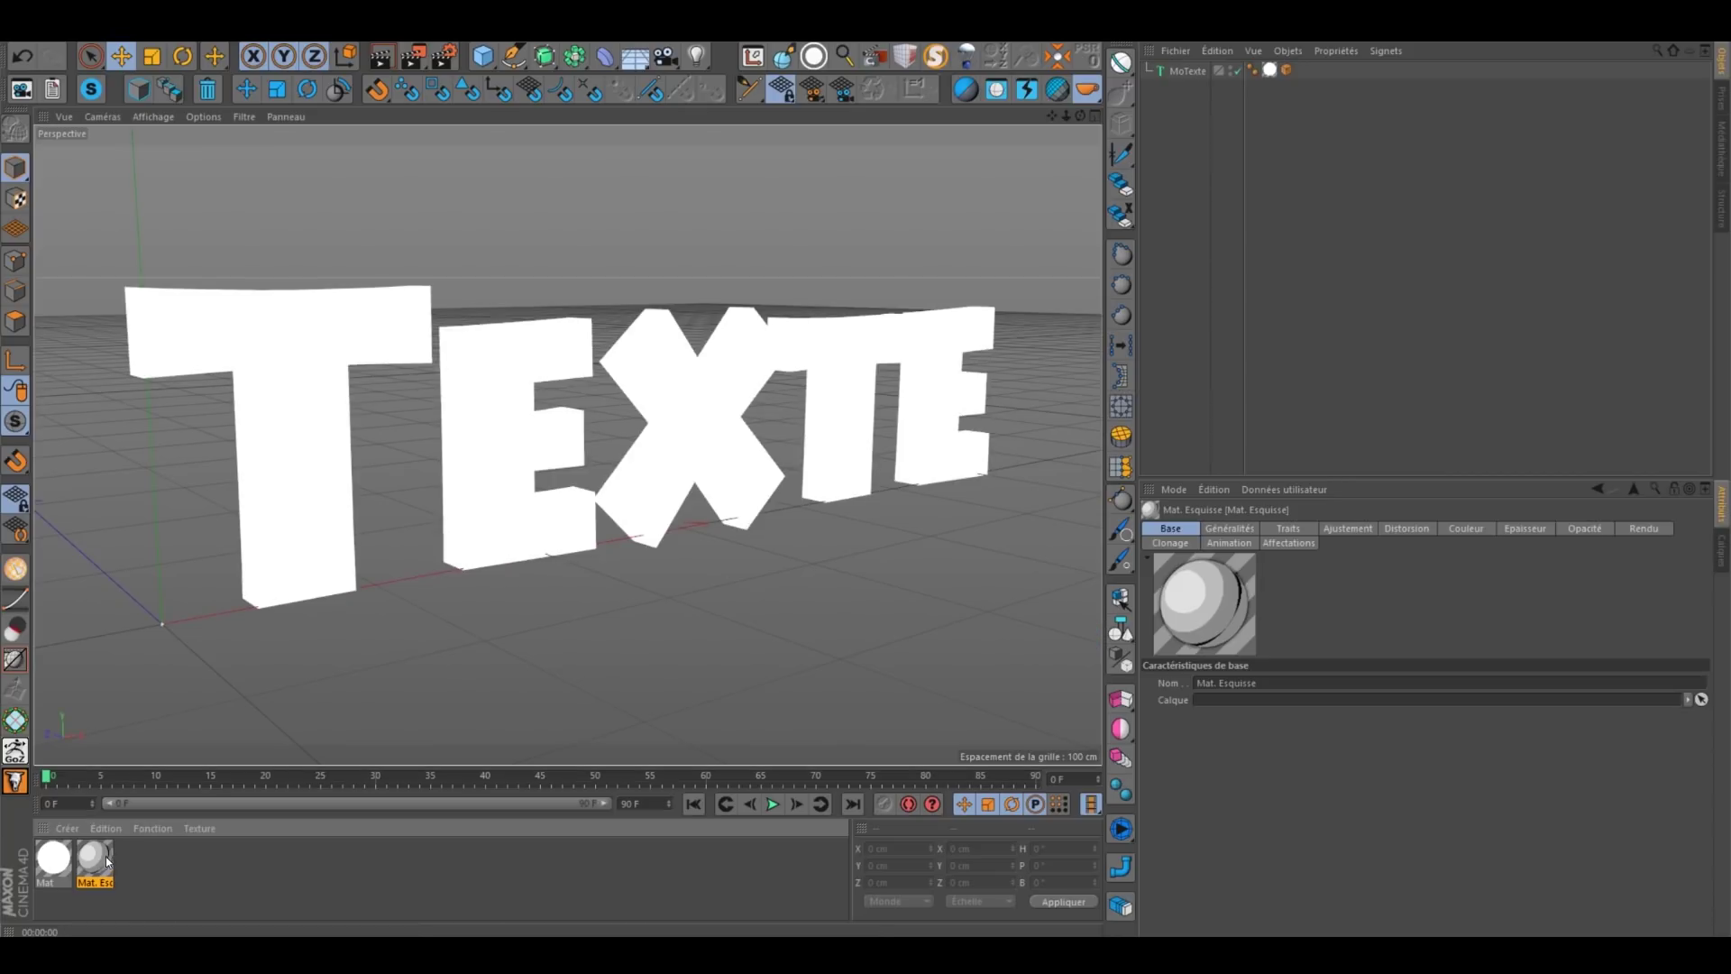
double_click(104, 858)
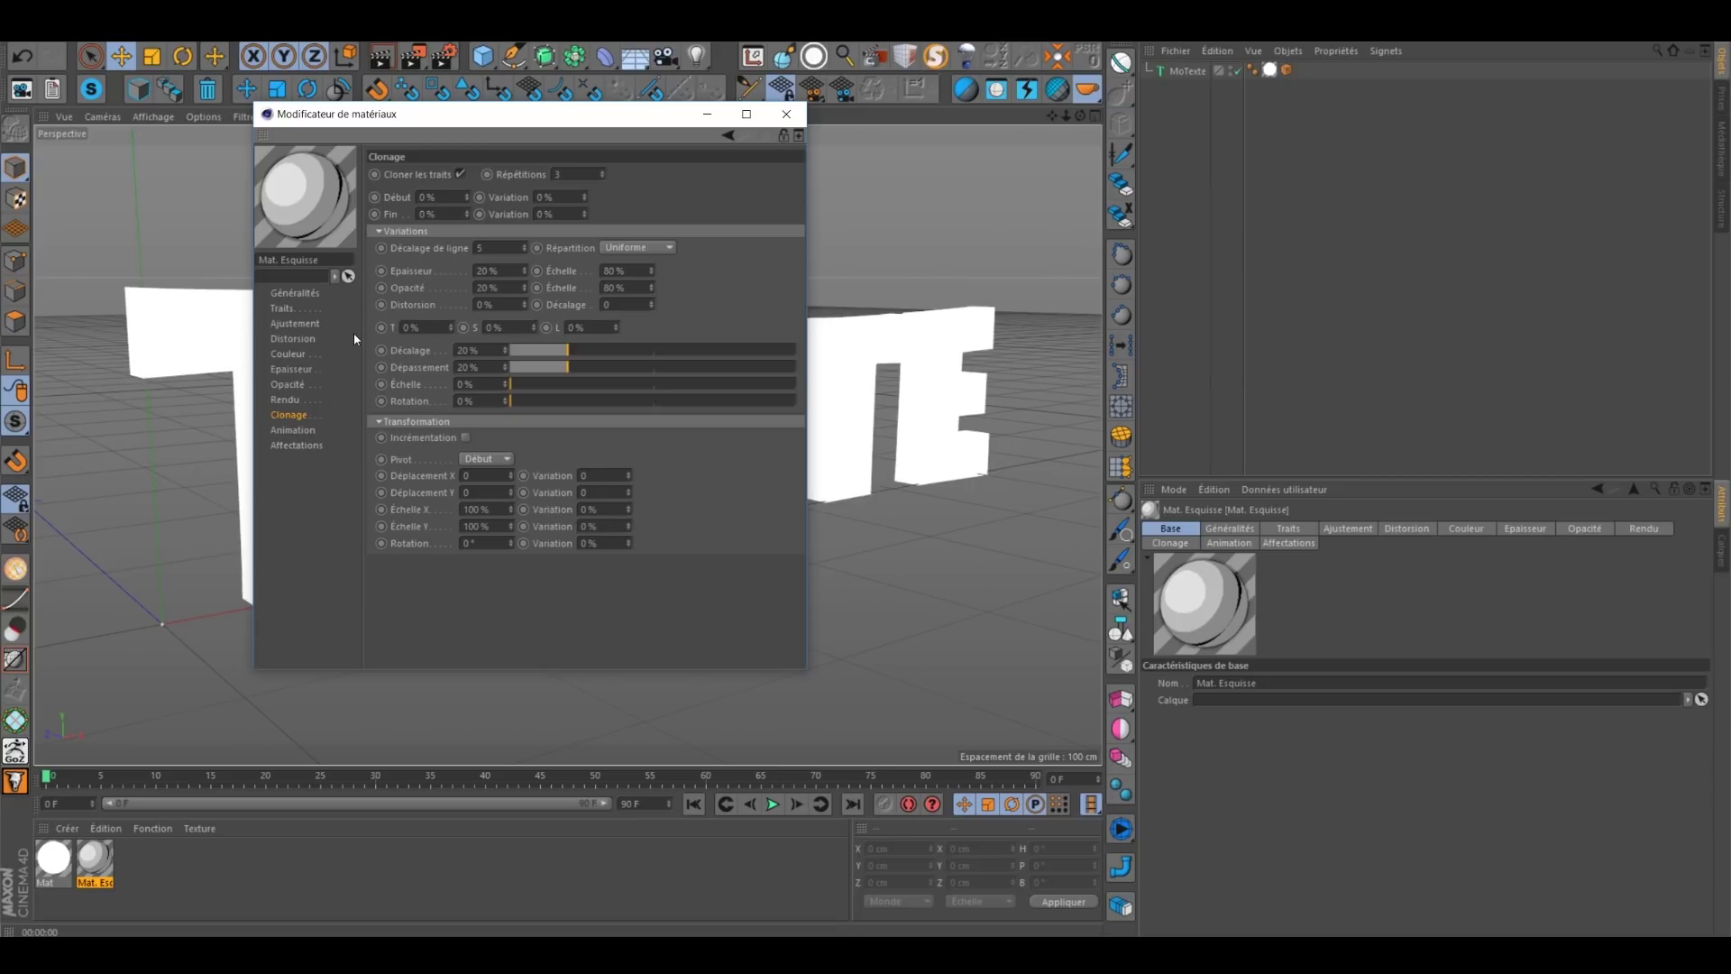
left_click(786, 113)
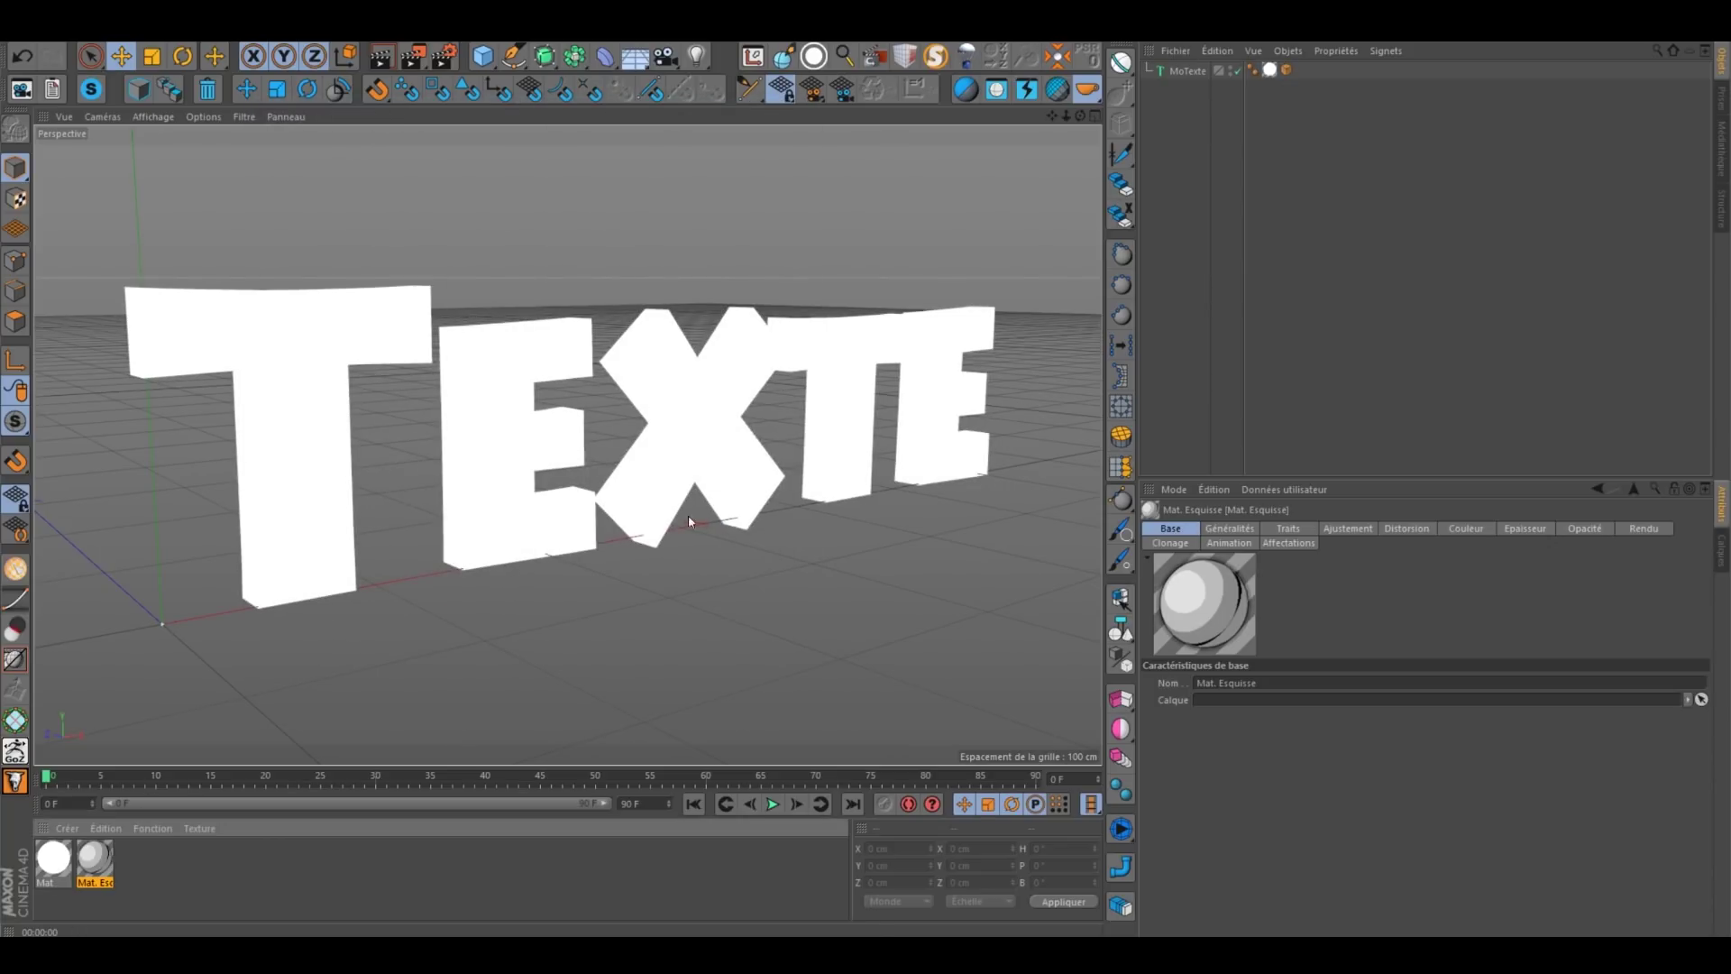
Step: Enable Triangulation lines in the MoTexte's sketch style tag and render the viewport
left_click(1289, 71)
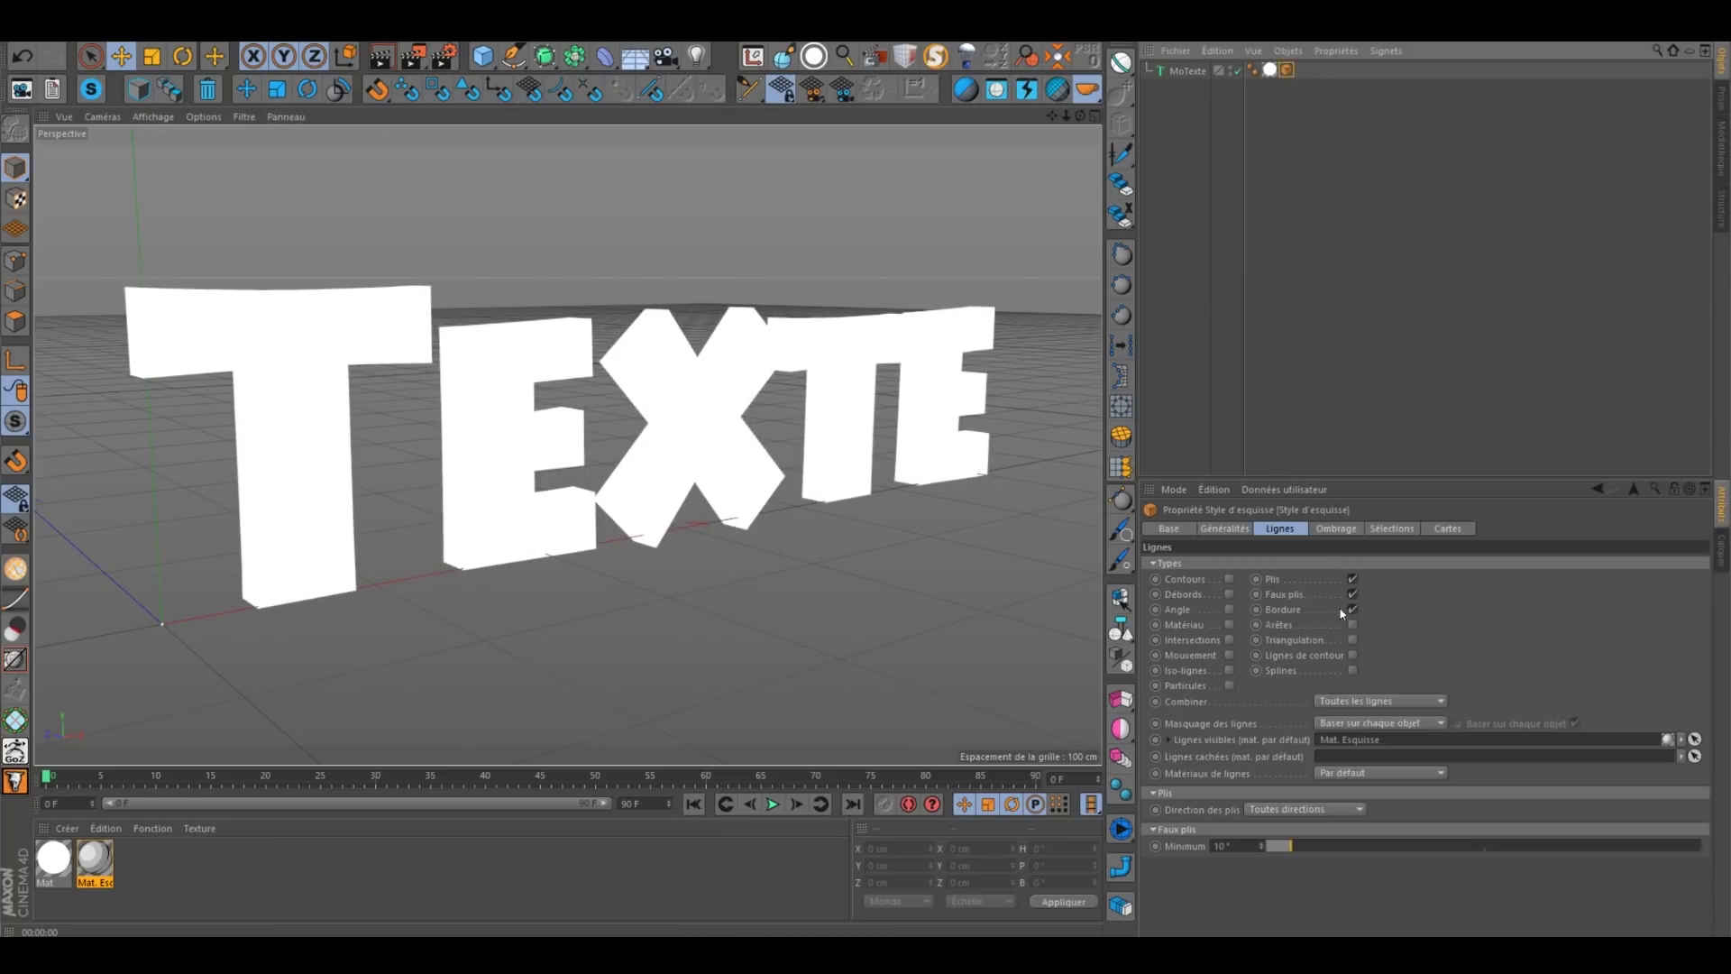
left_click(1353, 641)
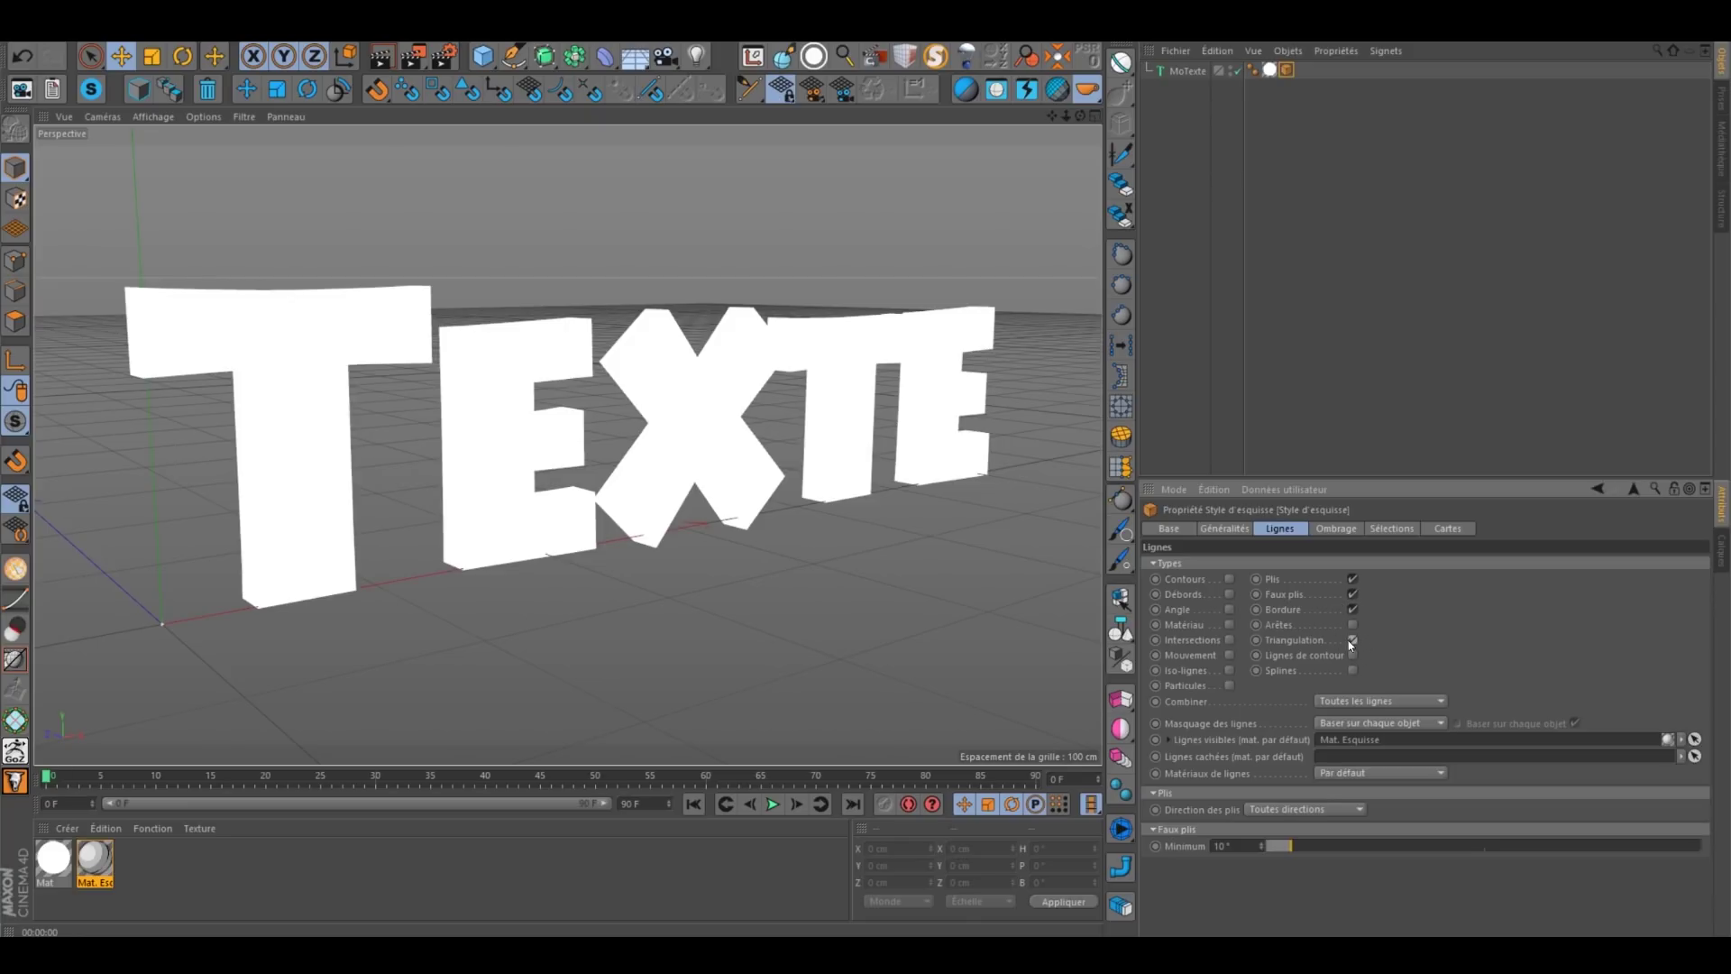
left_click(380, 56)
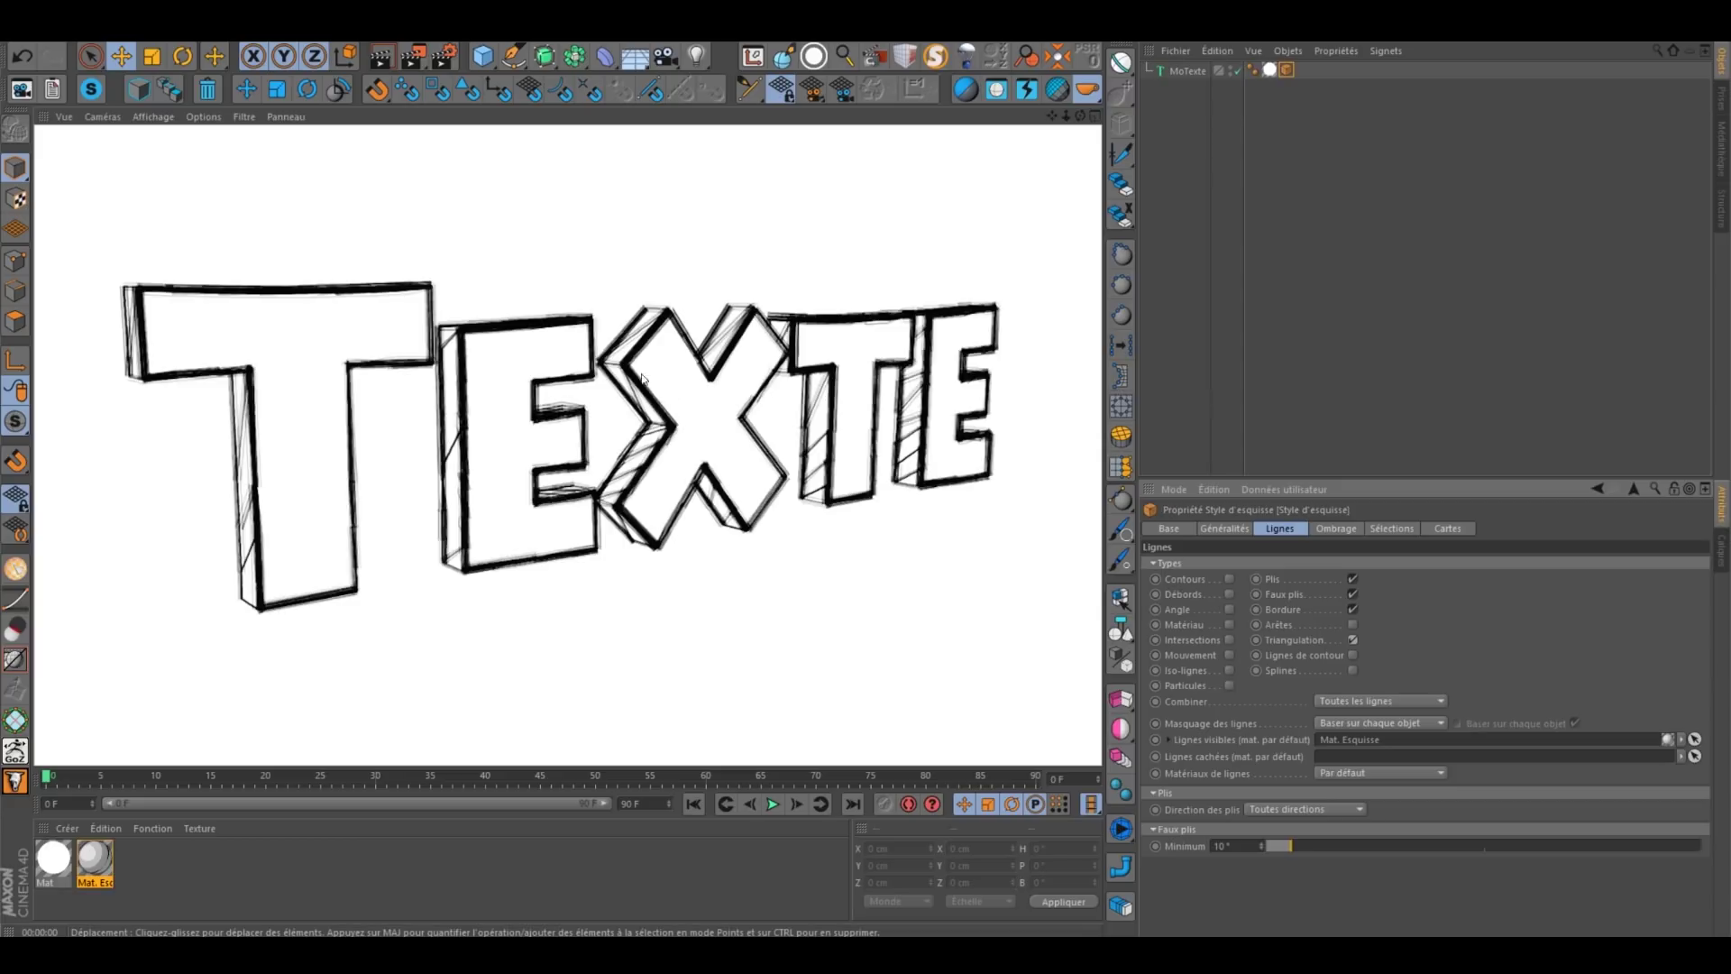
Step: Set the Mat. Esquisse overshoot (Dépassement) to 15 for both Début and Fin, and render the viewport
left_click(94, 861)
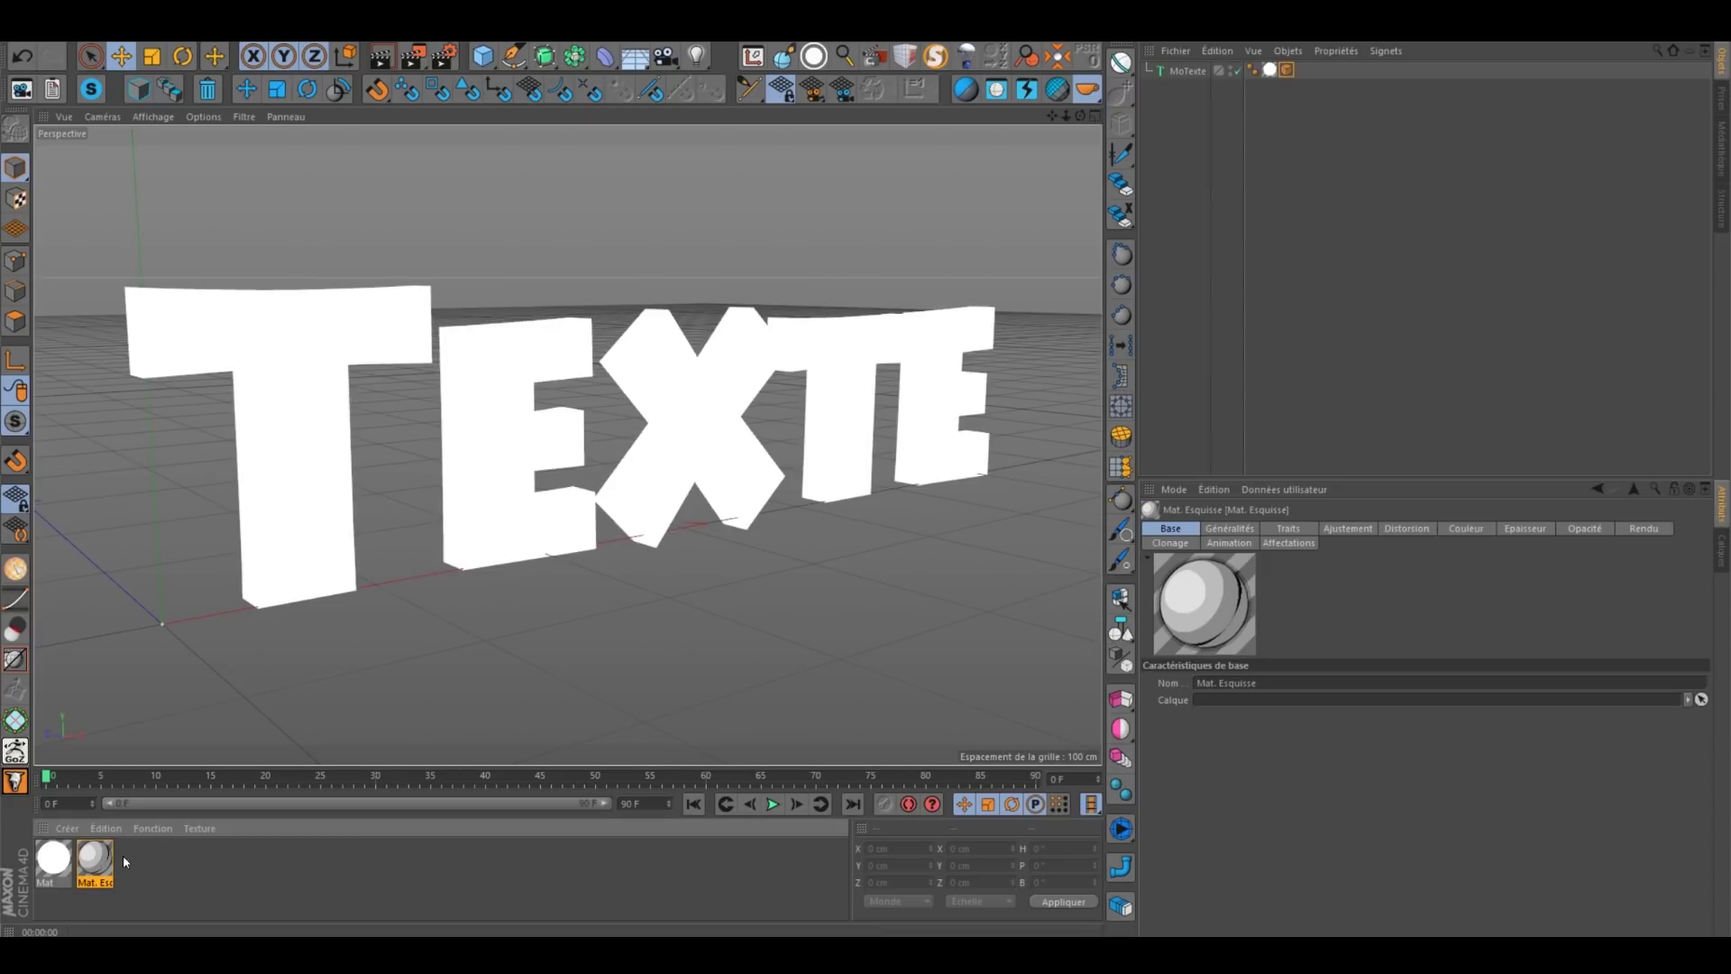
double_click(95, 865)
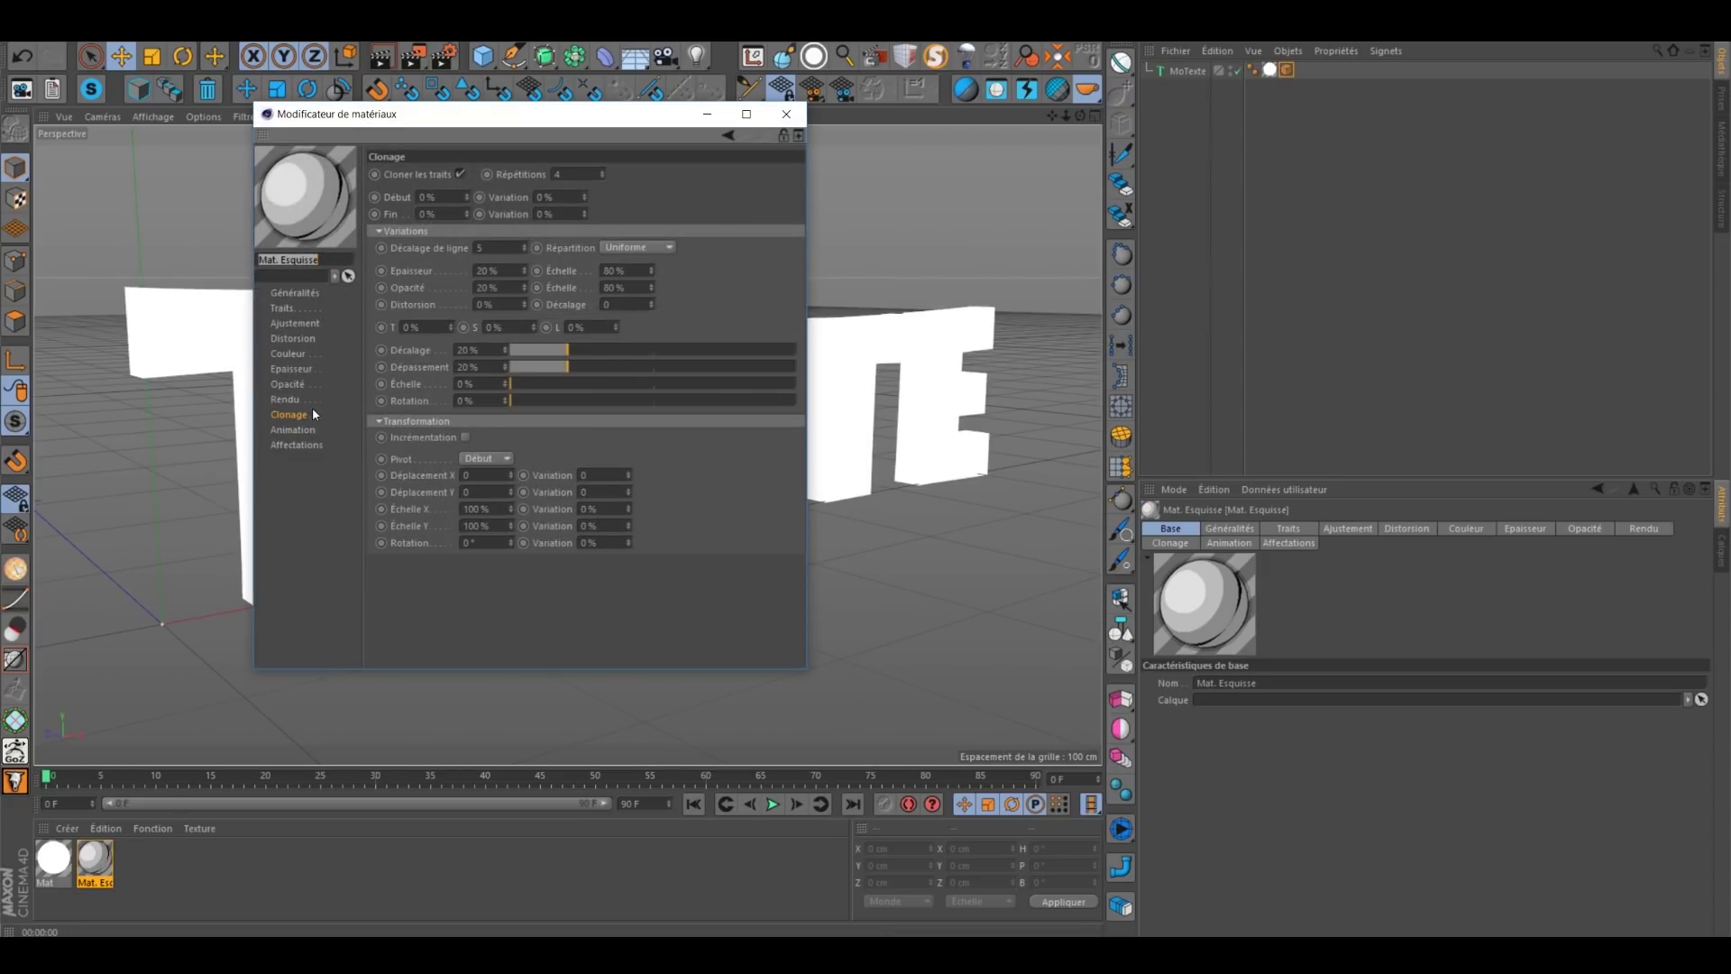
left_click(294, 325)
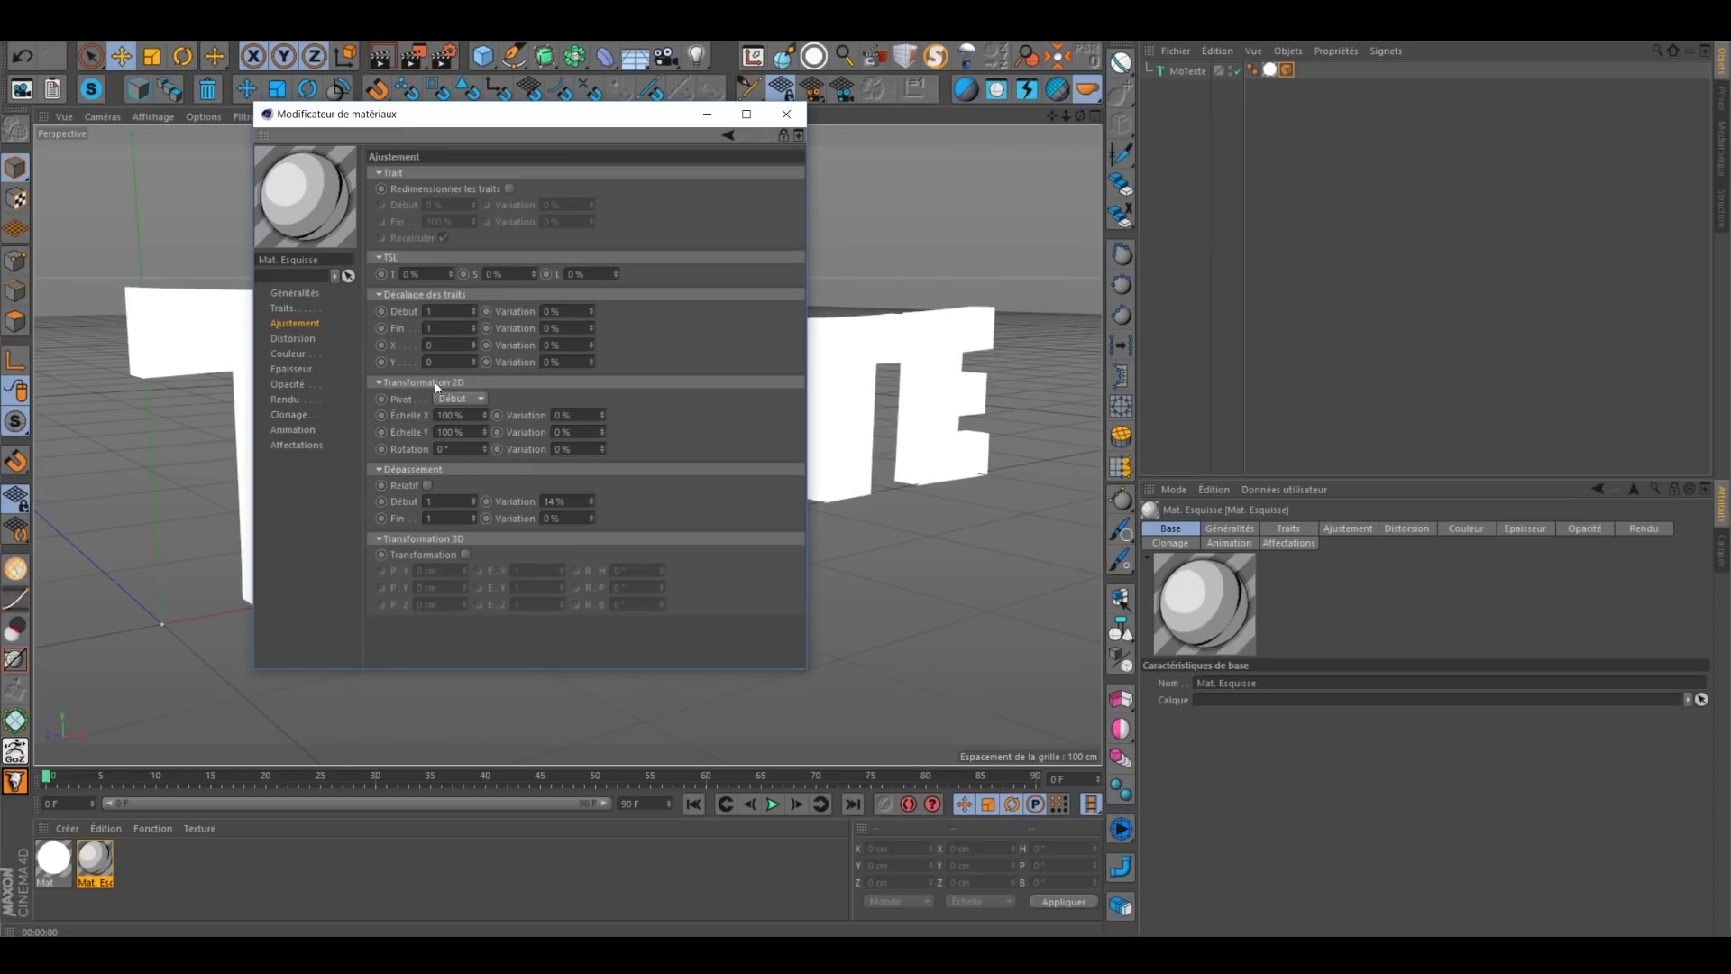
type("5")
left_click(707, 114)
left_click(381, 56)
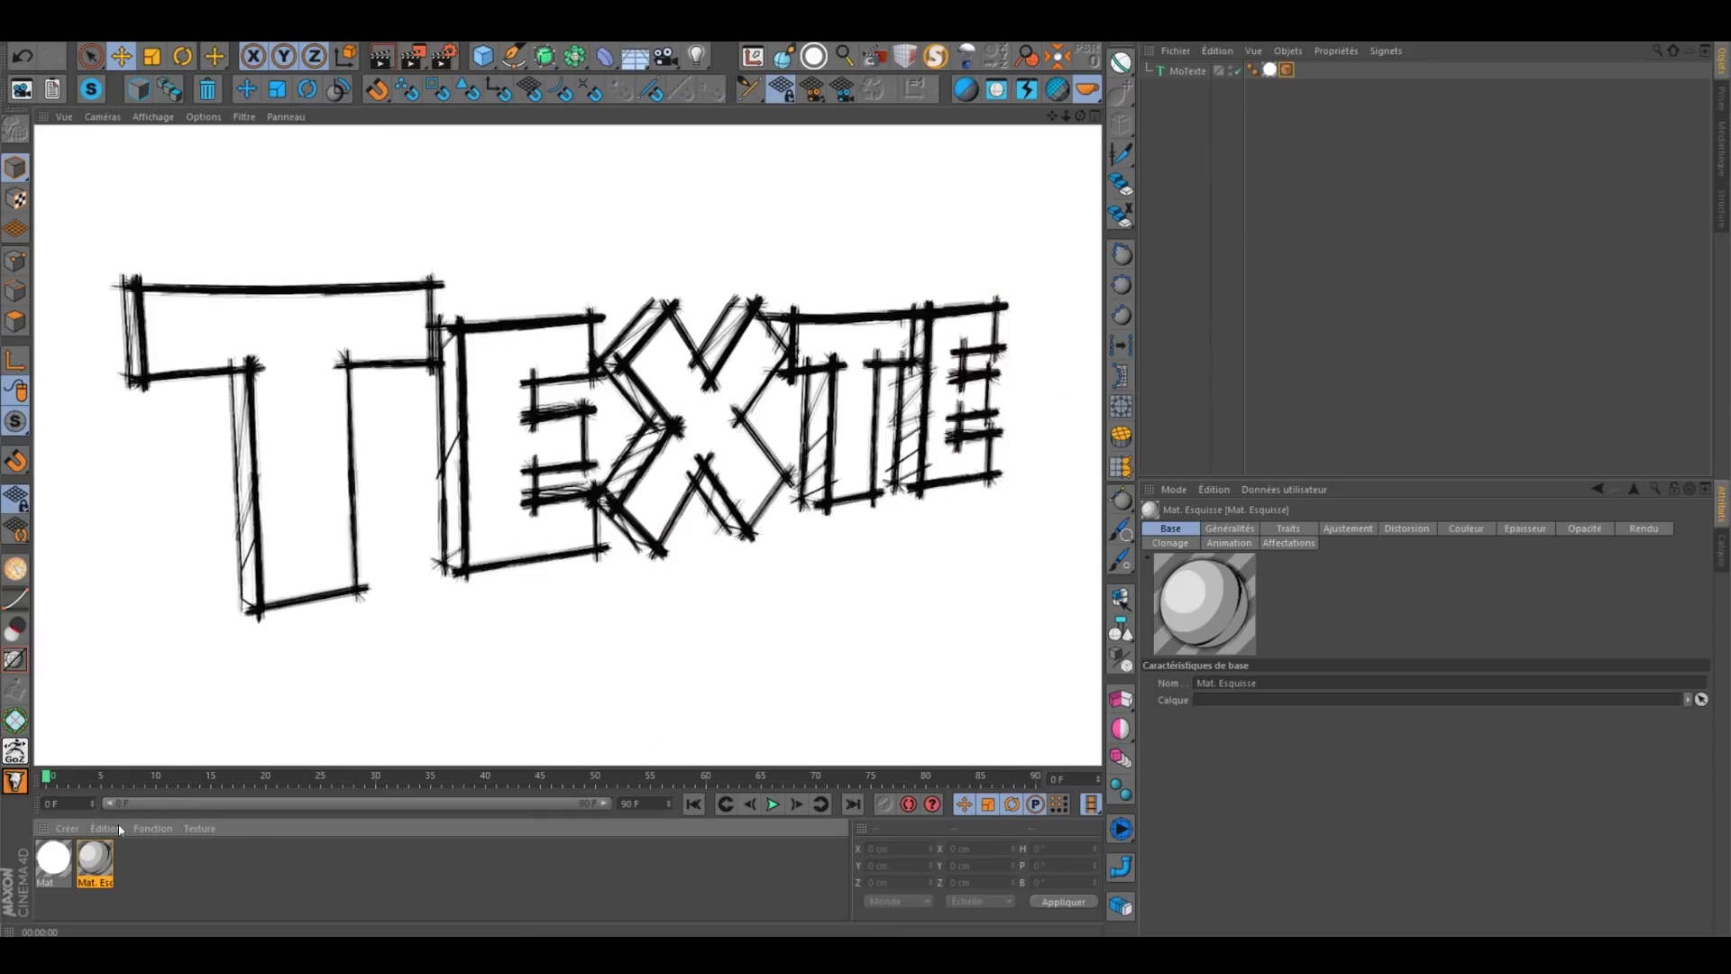
Step: Set the Mat. Esquisse overshoot (Dépassement) to 100 for both Début and Fin, and render the viewport
double_click(96, 866)
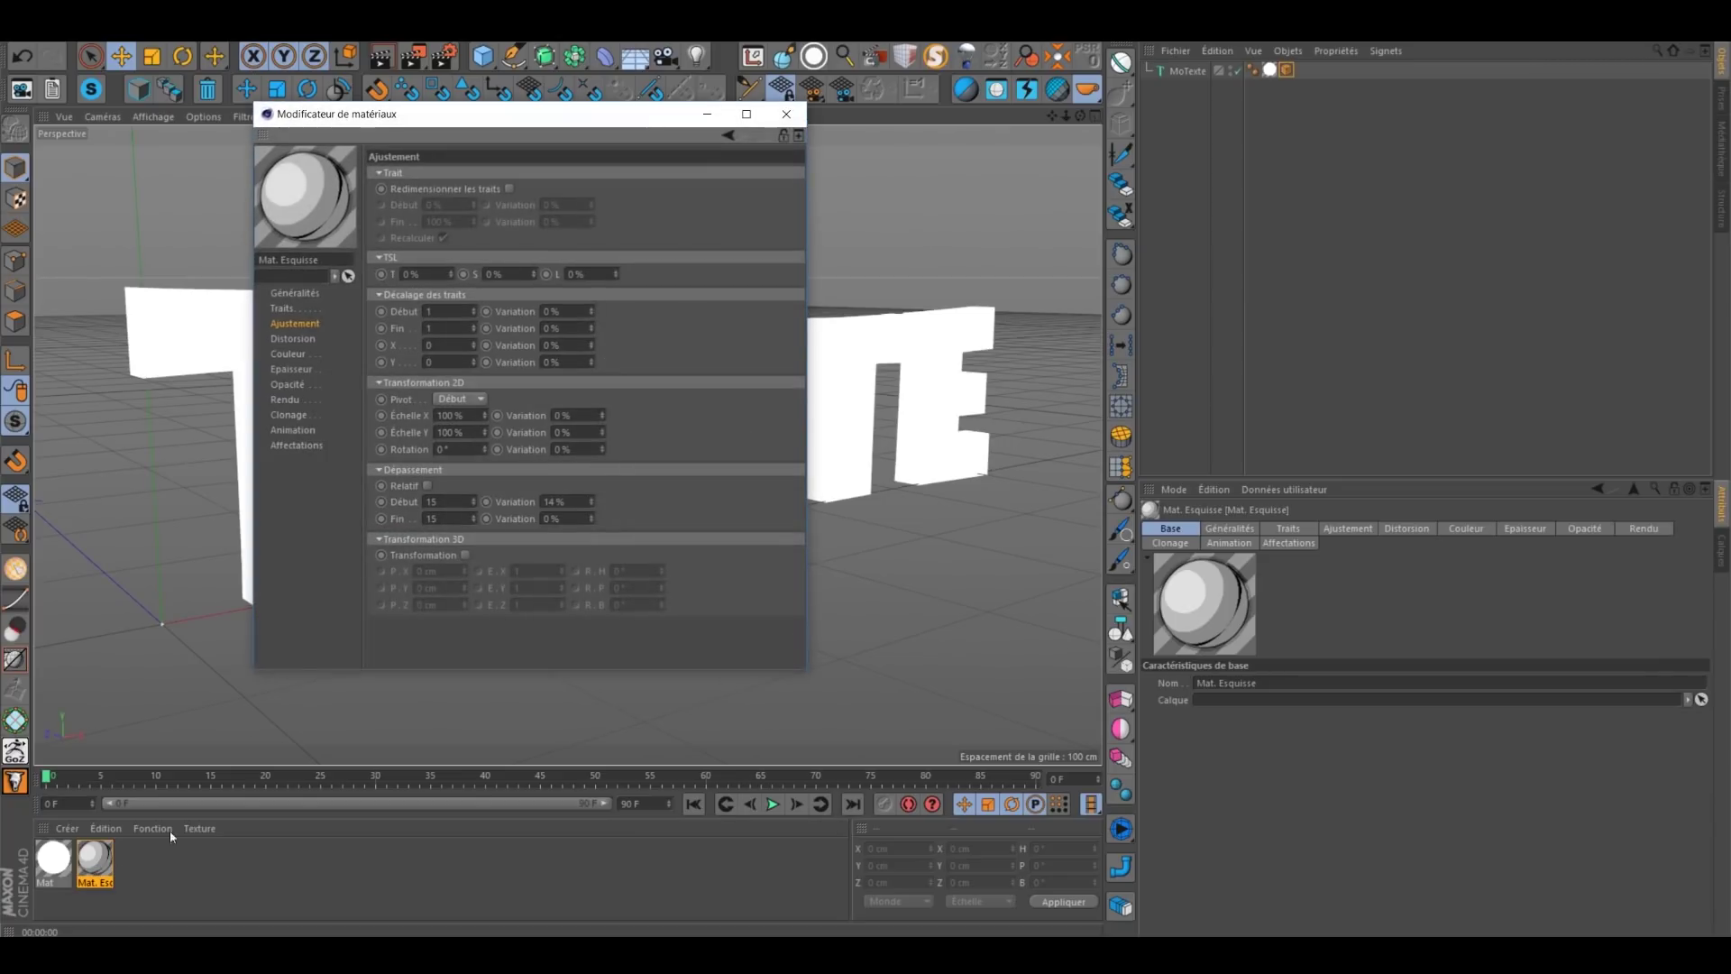
double_click(458, 516)
type("100")
key("Return")
left_click(708, 114)
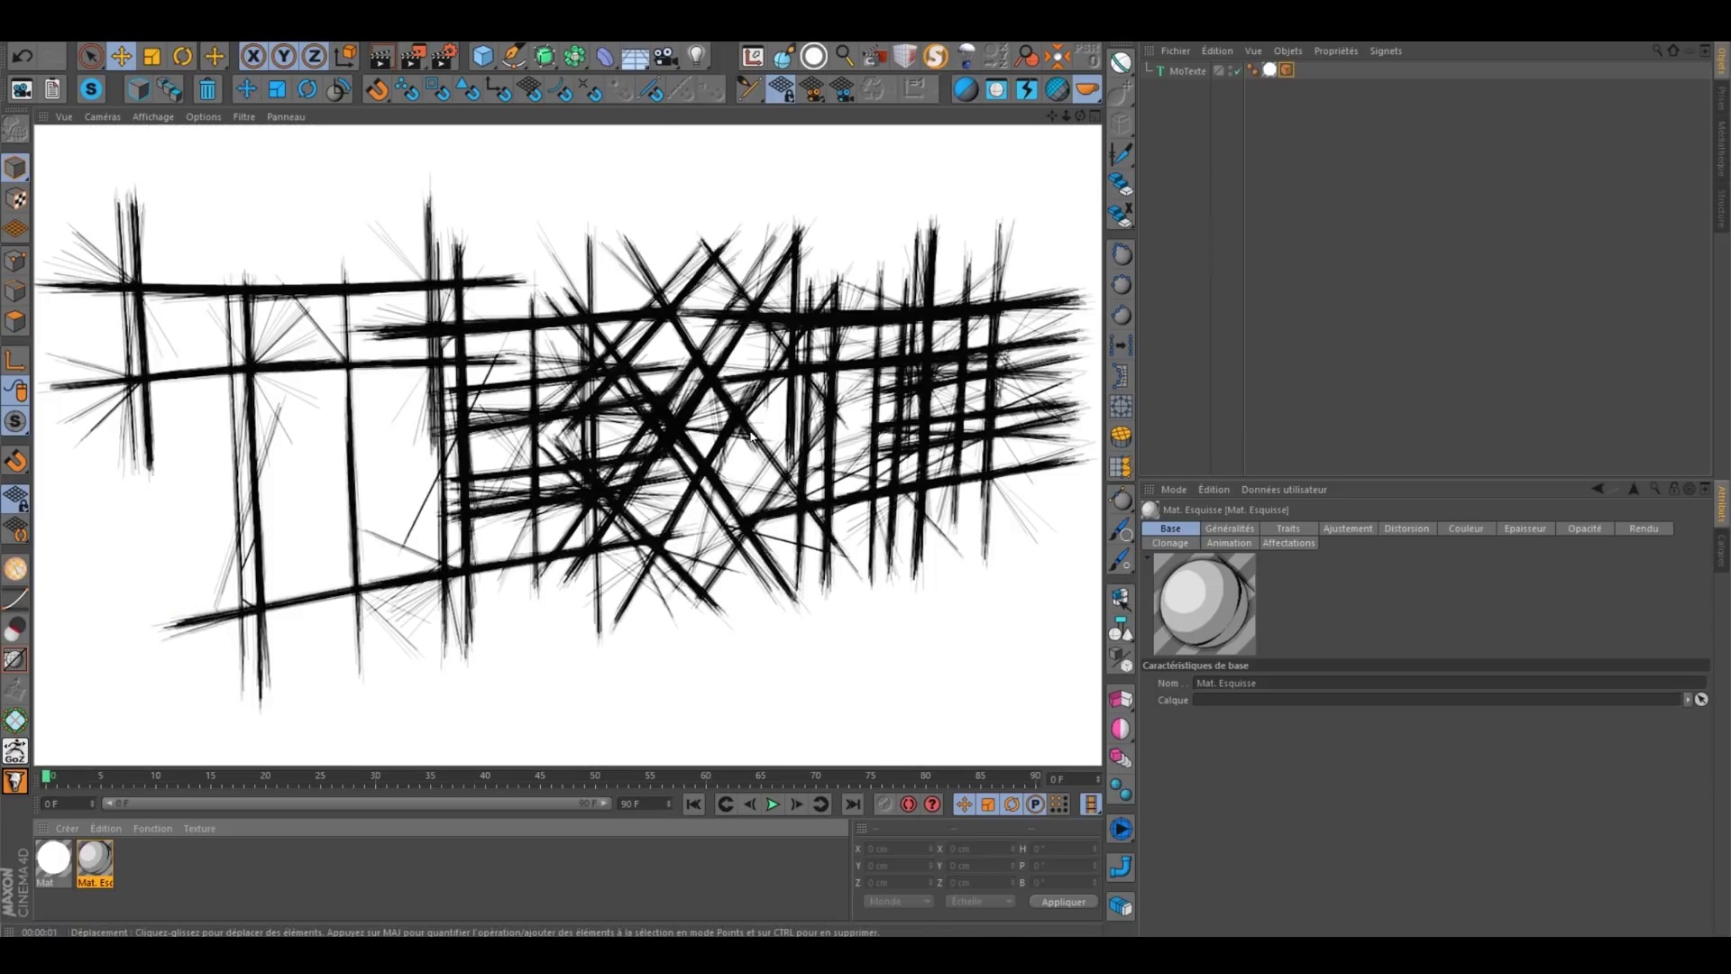
Step: Enable the stroke pattern (Motif) of Mat. Esquisse with type Pointillés and render the text
double_click(95, 861)
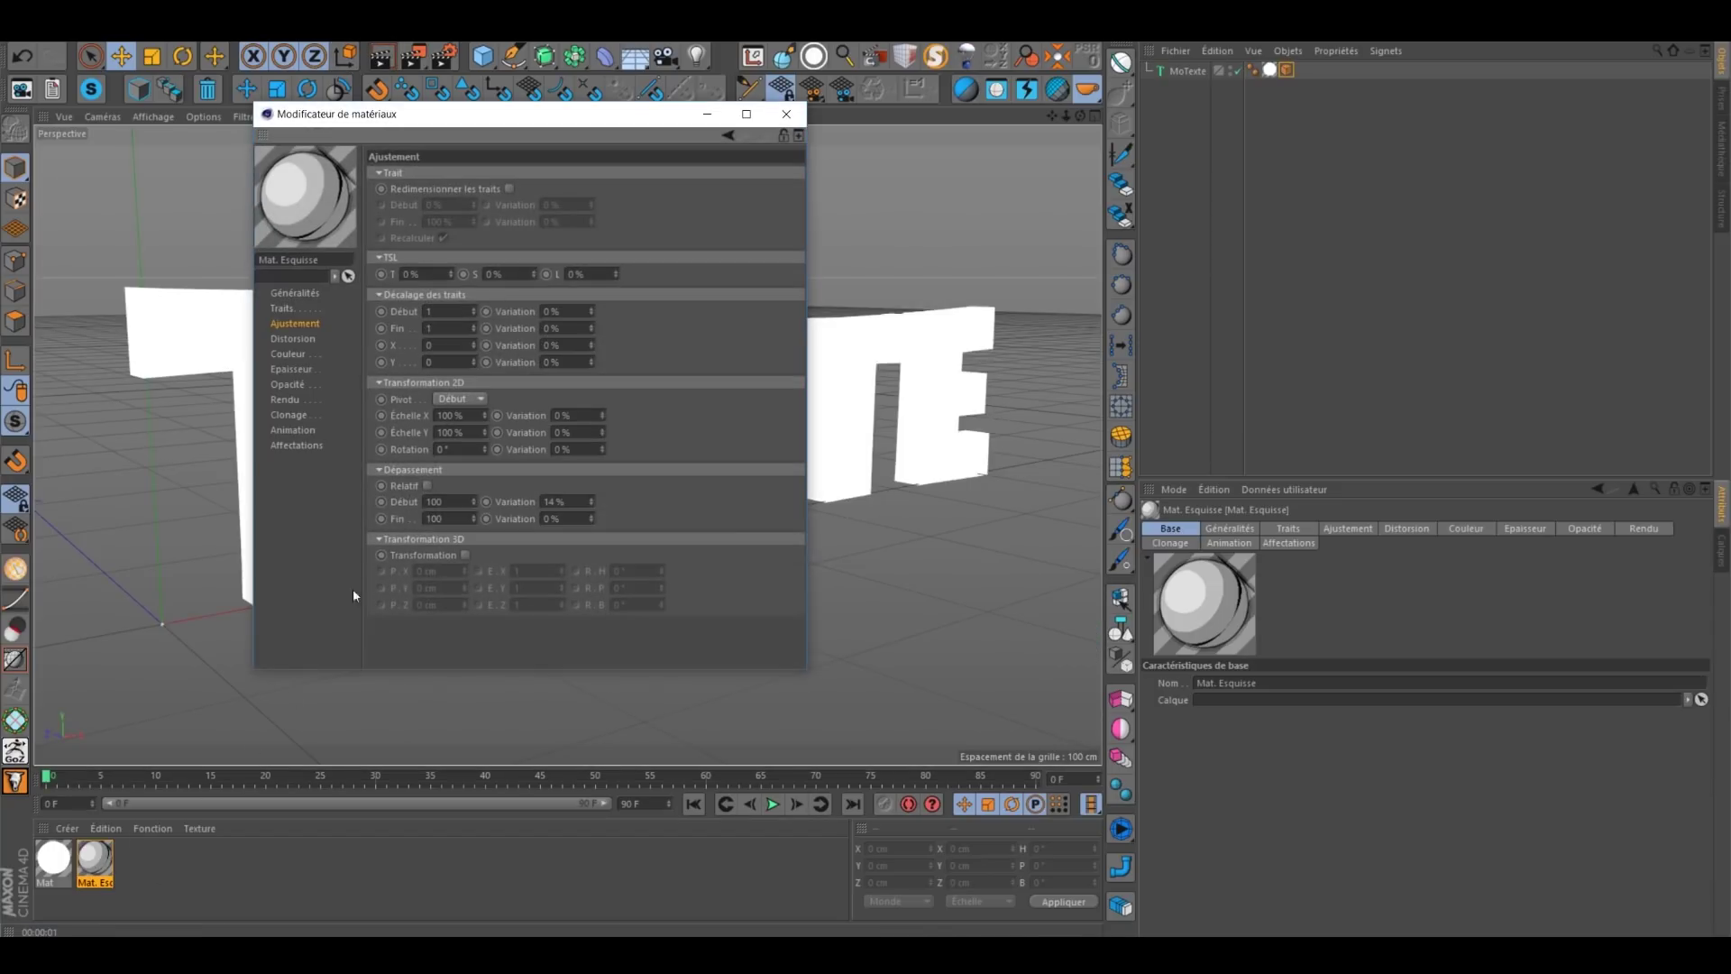
double_click(450, 505)
left_click(290, 309)
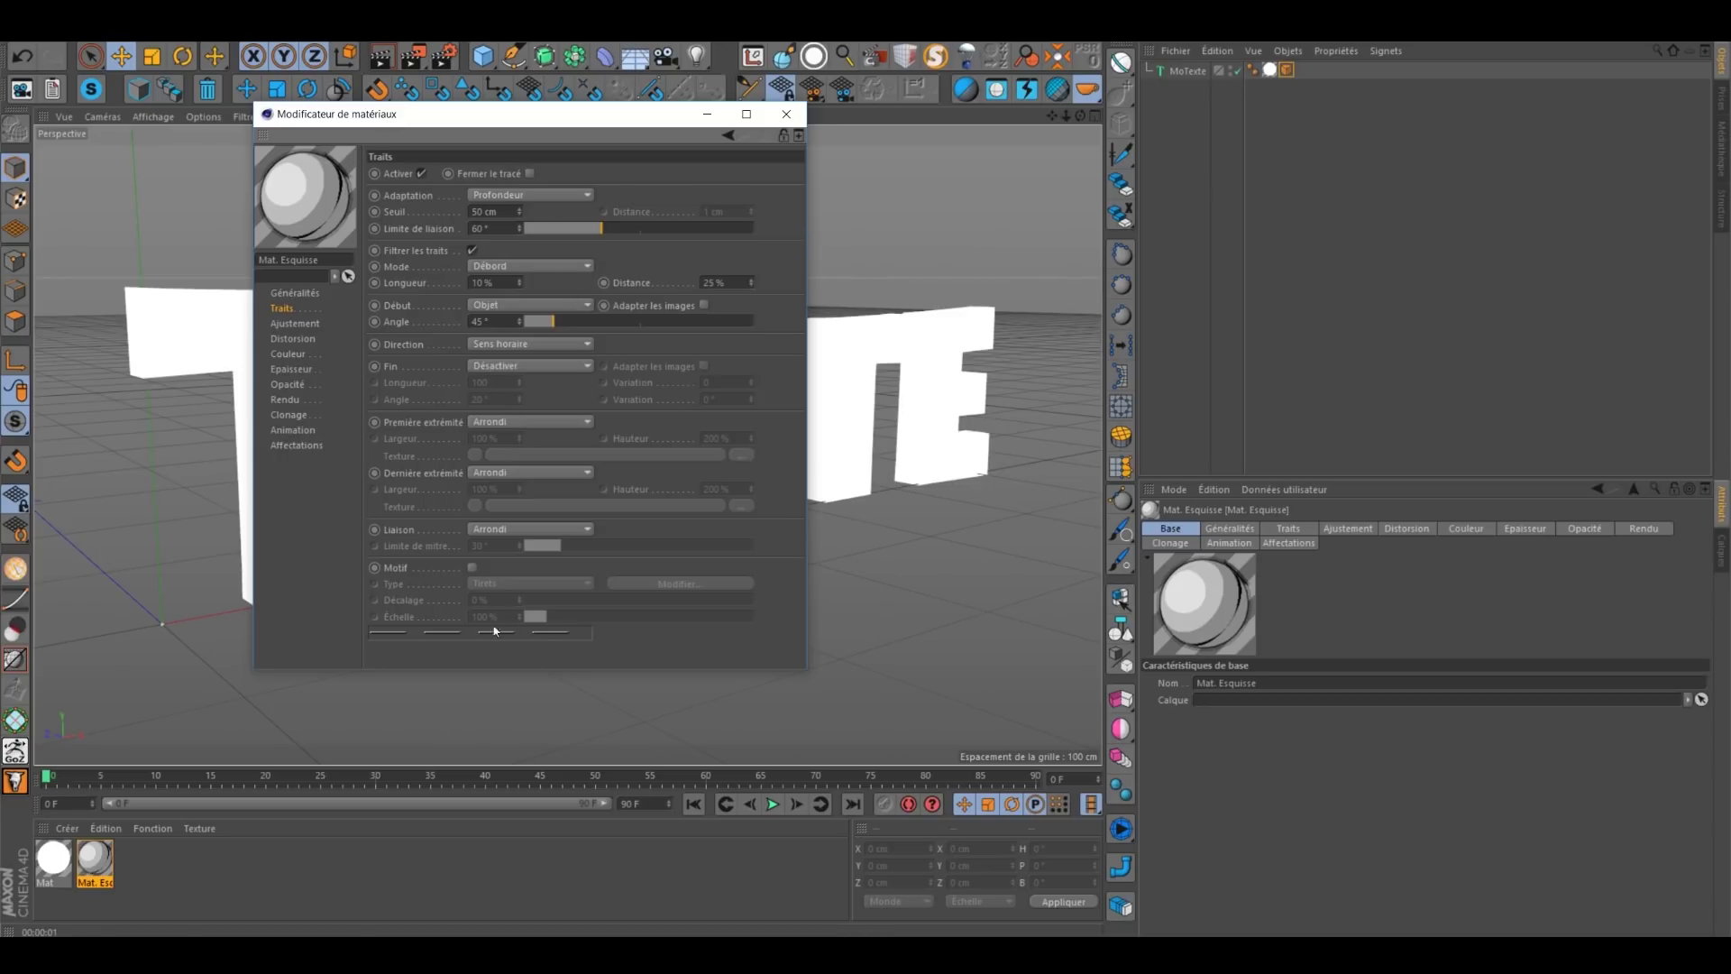
left_click(472, 568)
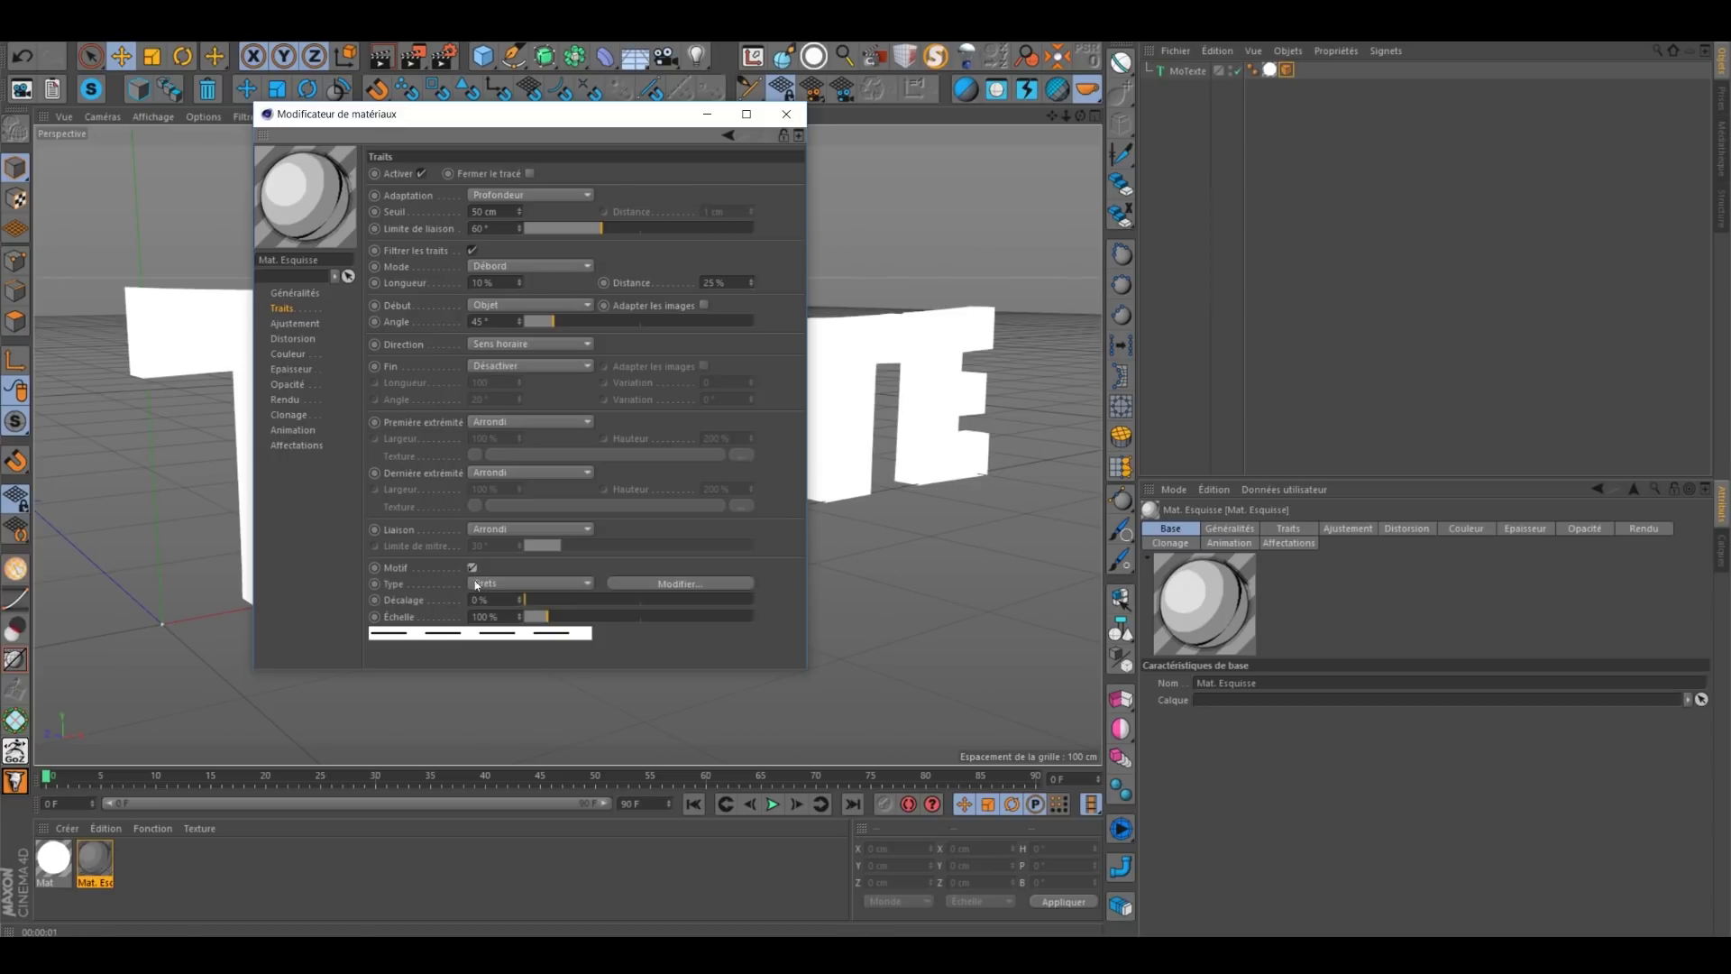
left_click(564, 583)
left_click(516, 628)
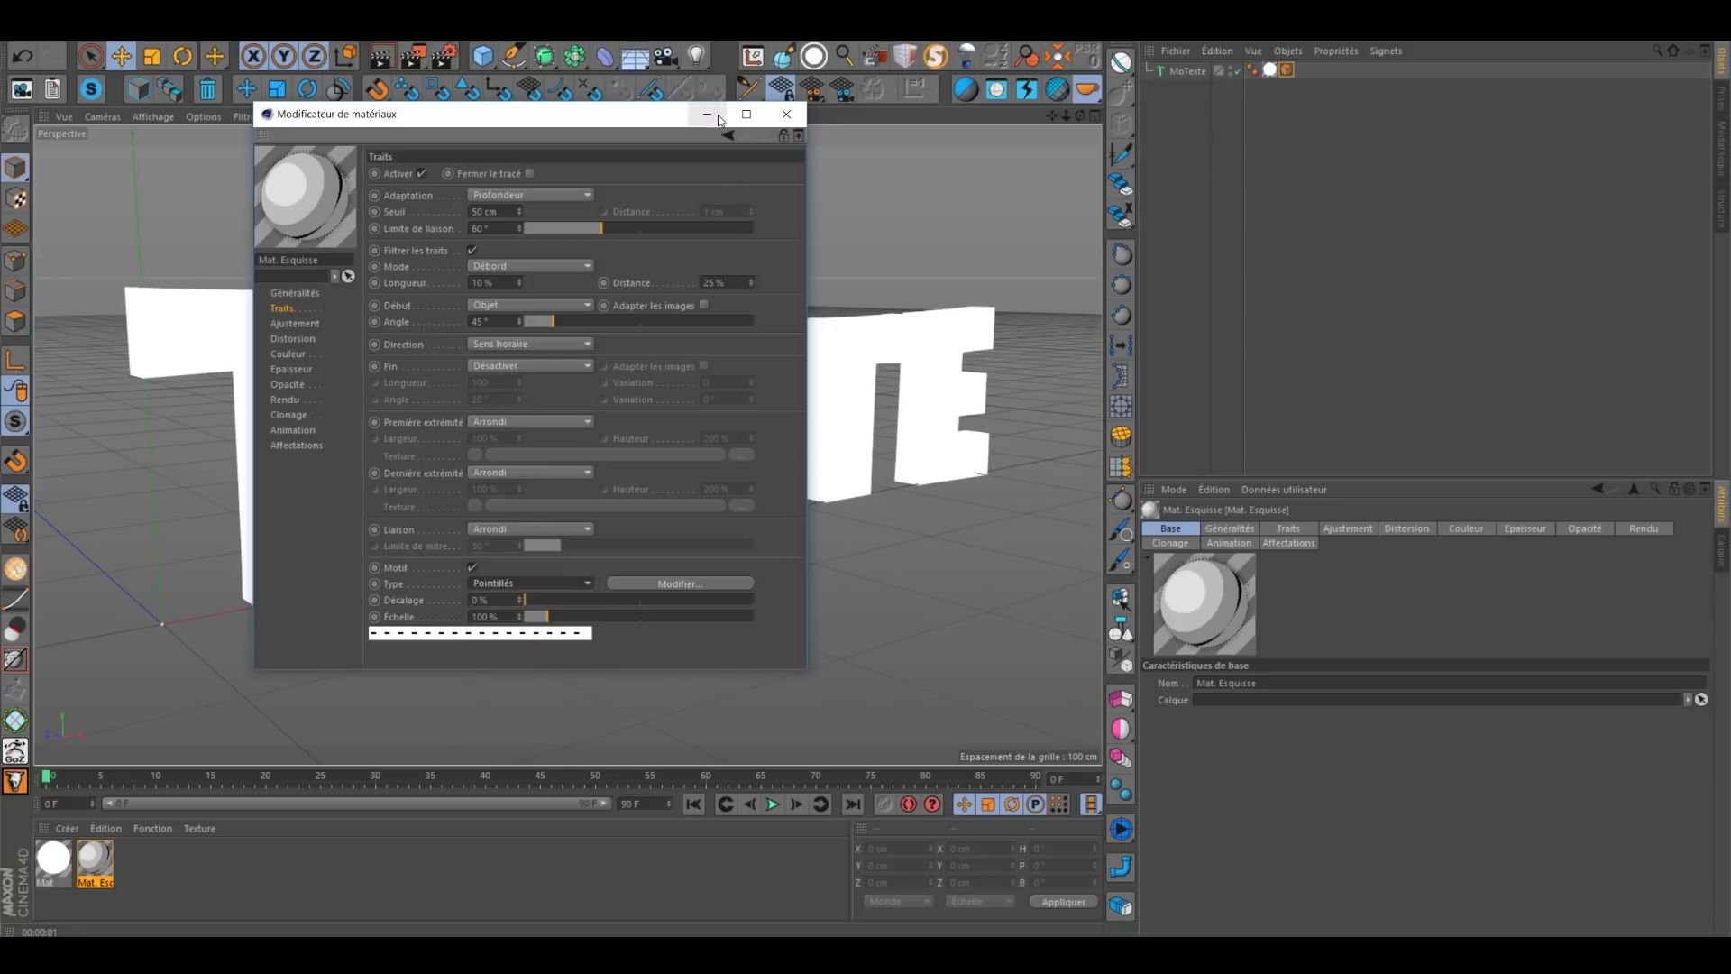
left_click(719, 120)
left_click(388, 56)
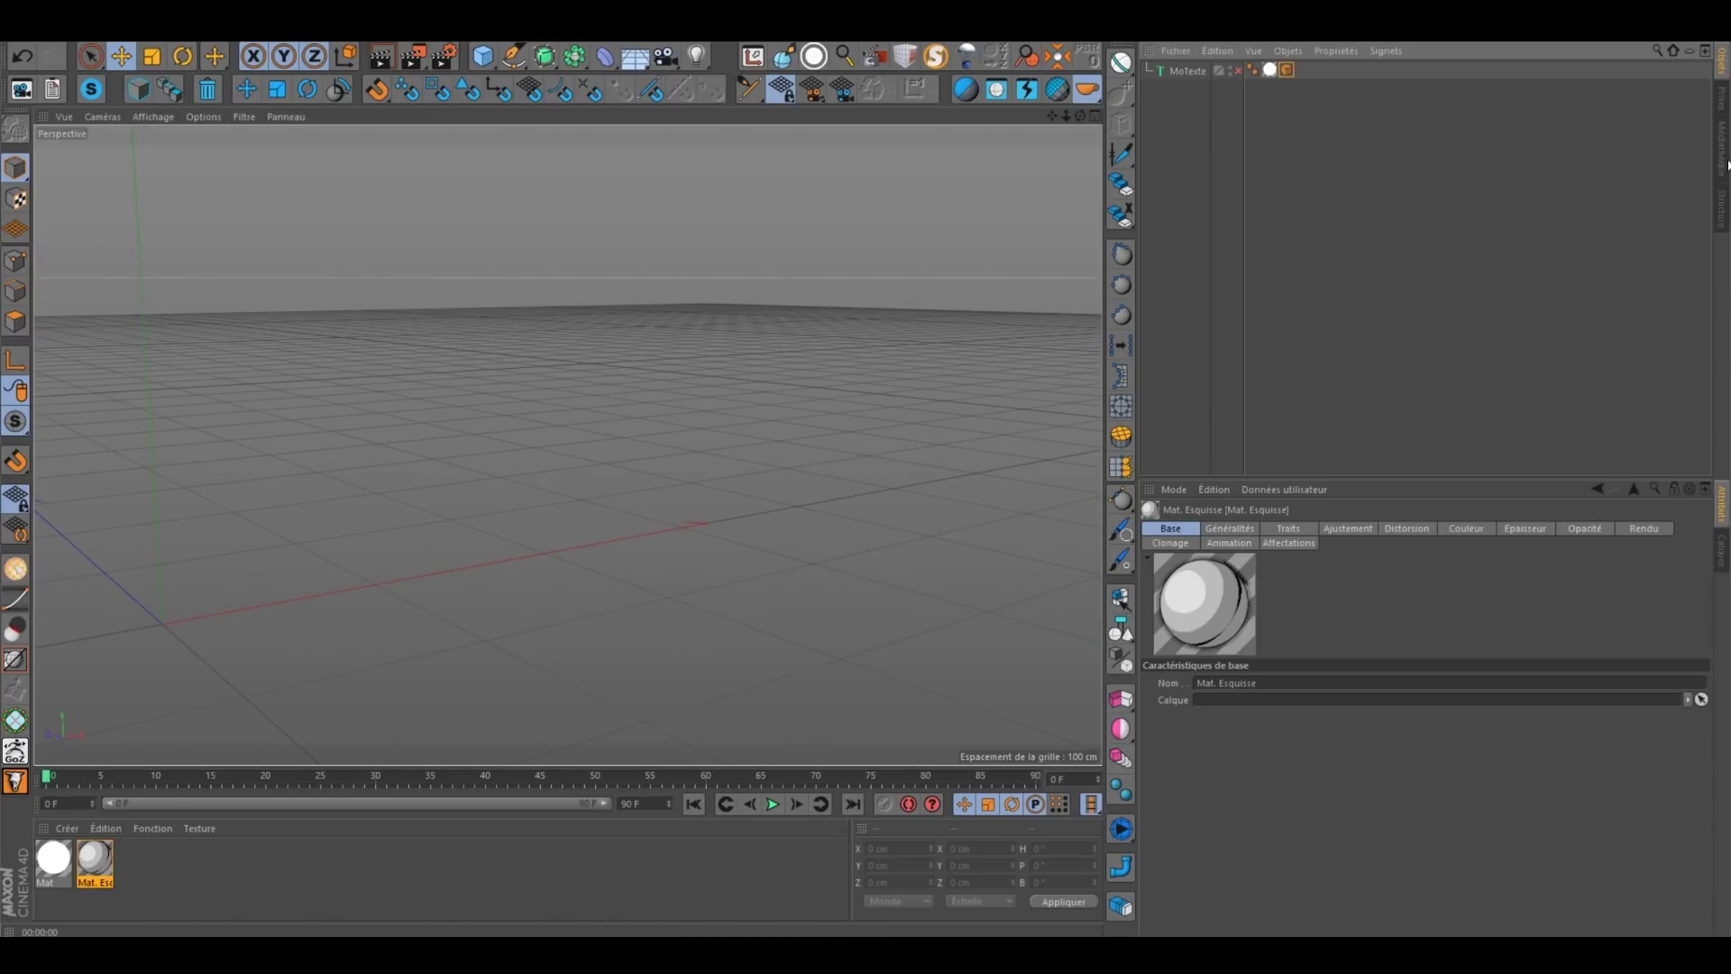
Step: Search the Préglages presets in the content browser for "base"
left_click(1725, 161)
left_click(1673, 51)
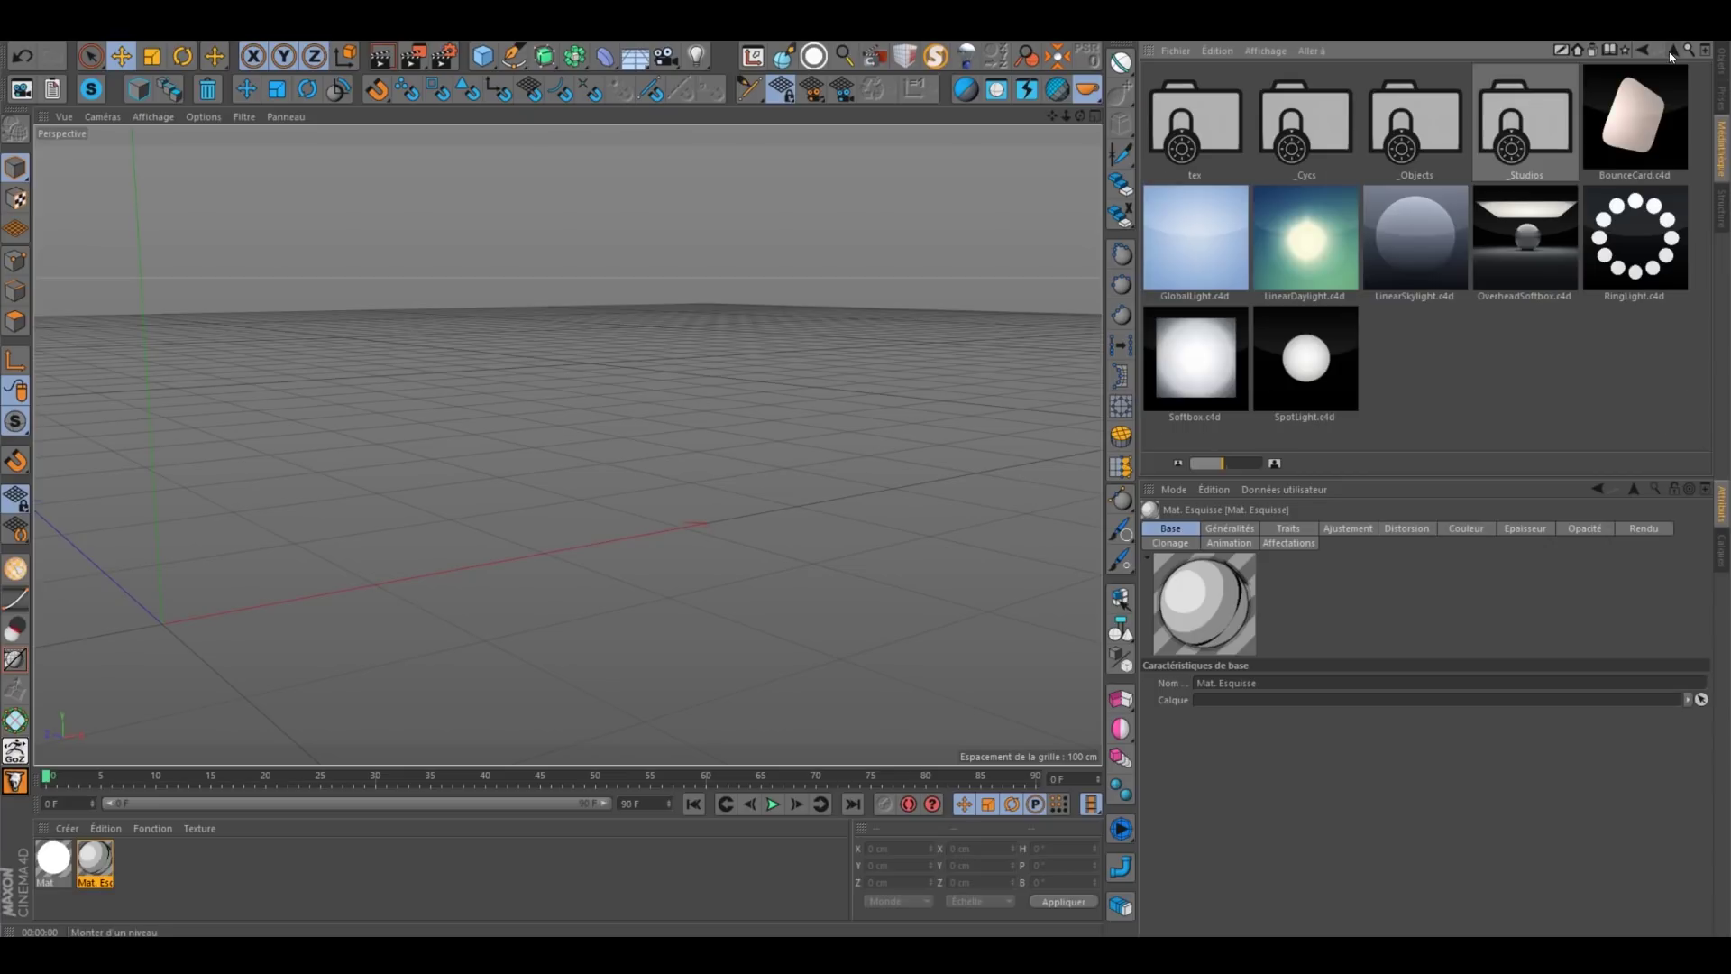
left_click(1673, 51)
left_click(1688, 52)
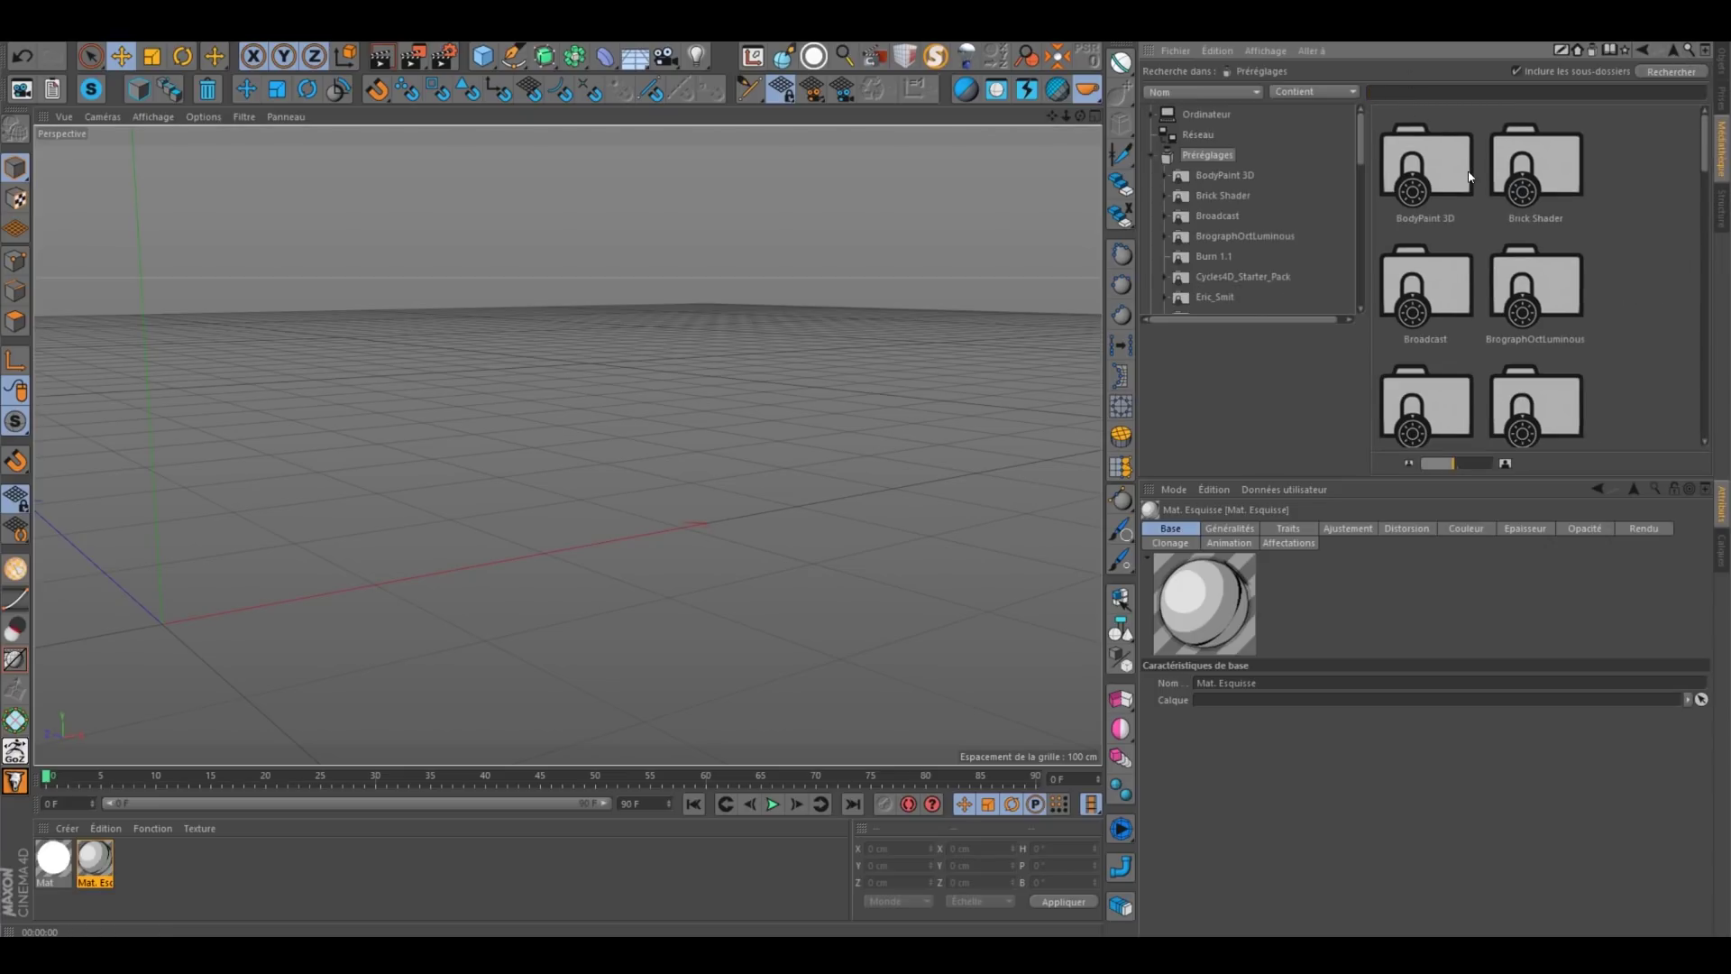
left_click(1670, 72)
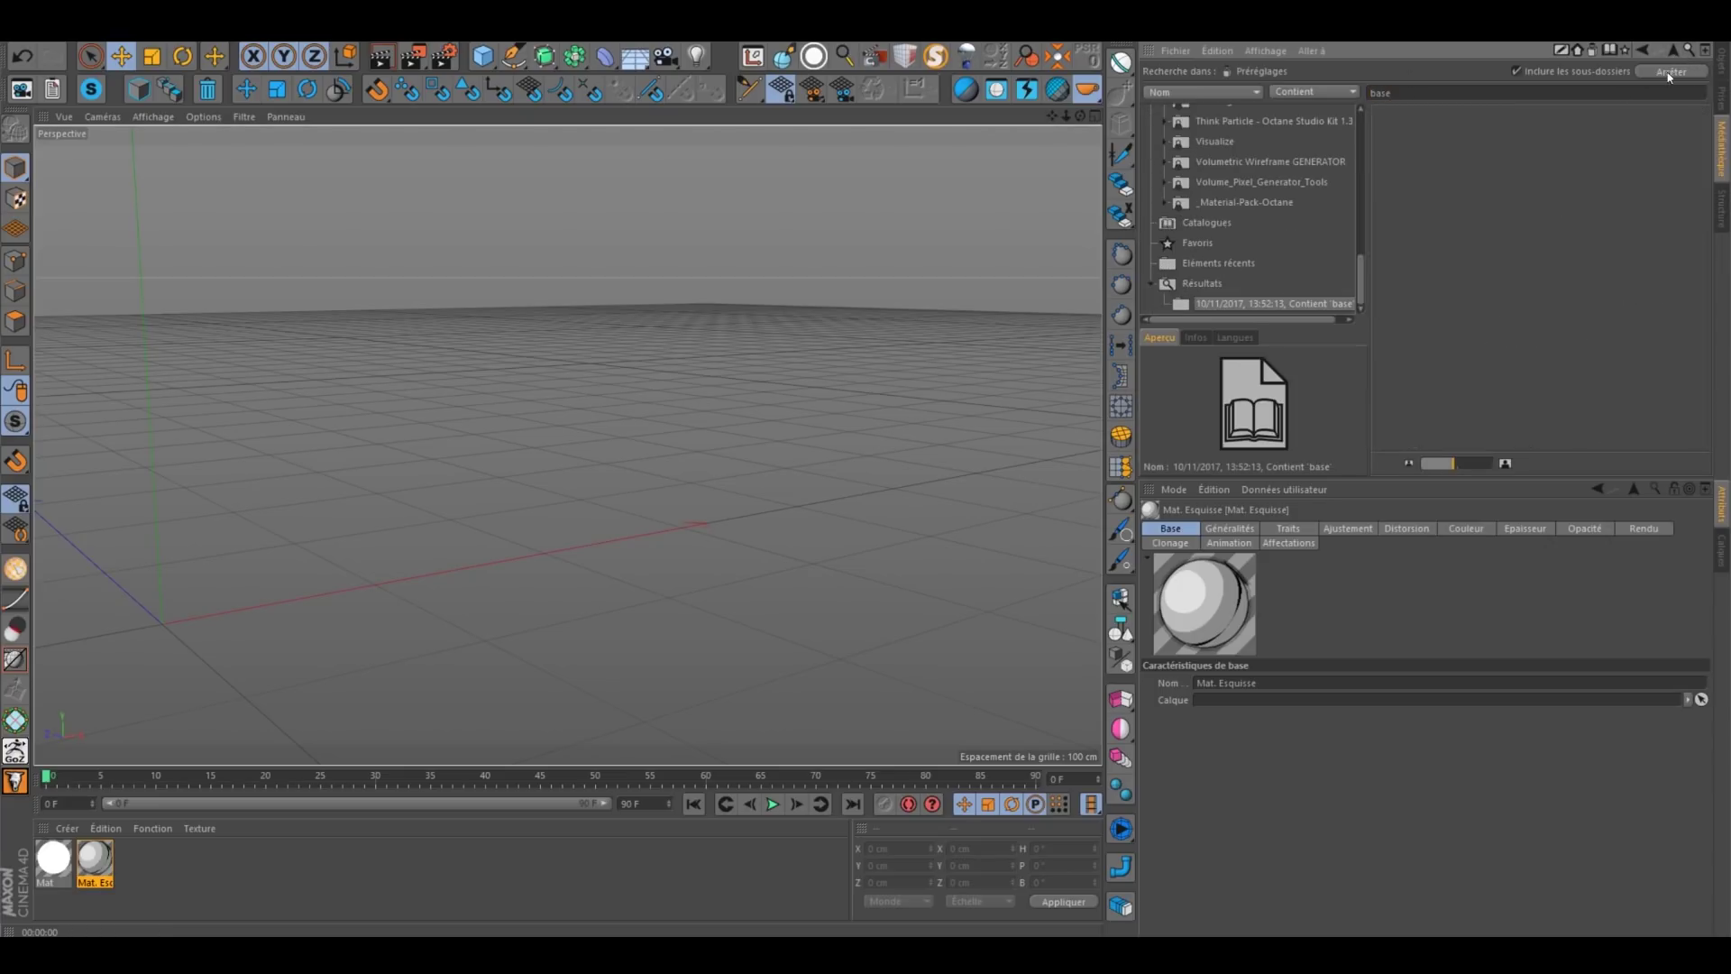
Step: Open the Base Meshes folder, add the Dog Base model to the scene and frame it in the view
double_click(1458, 167)
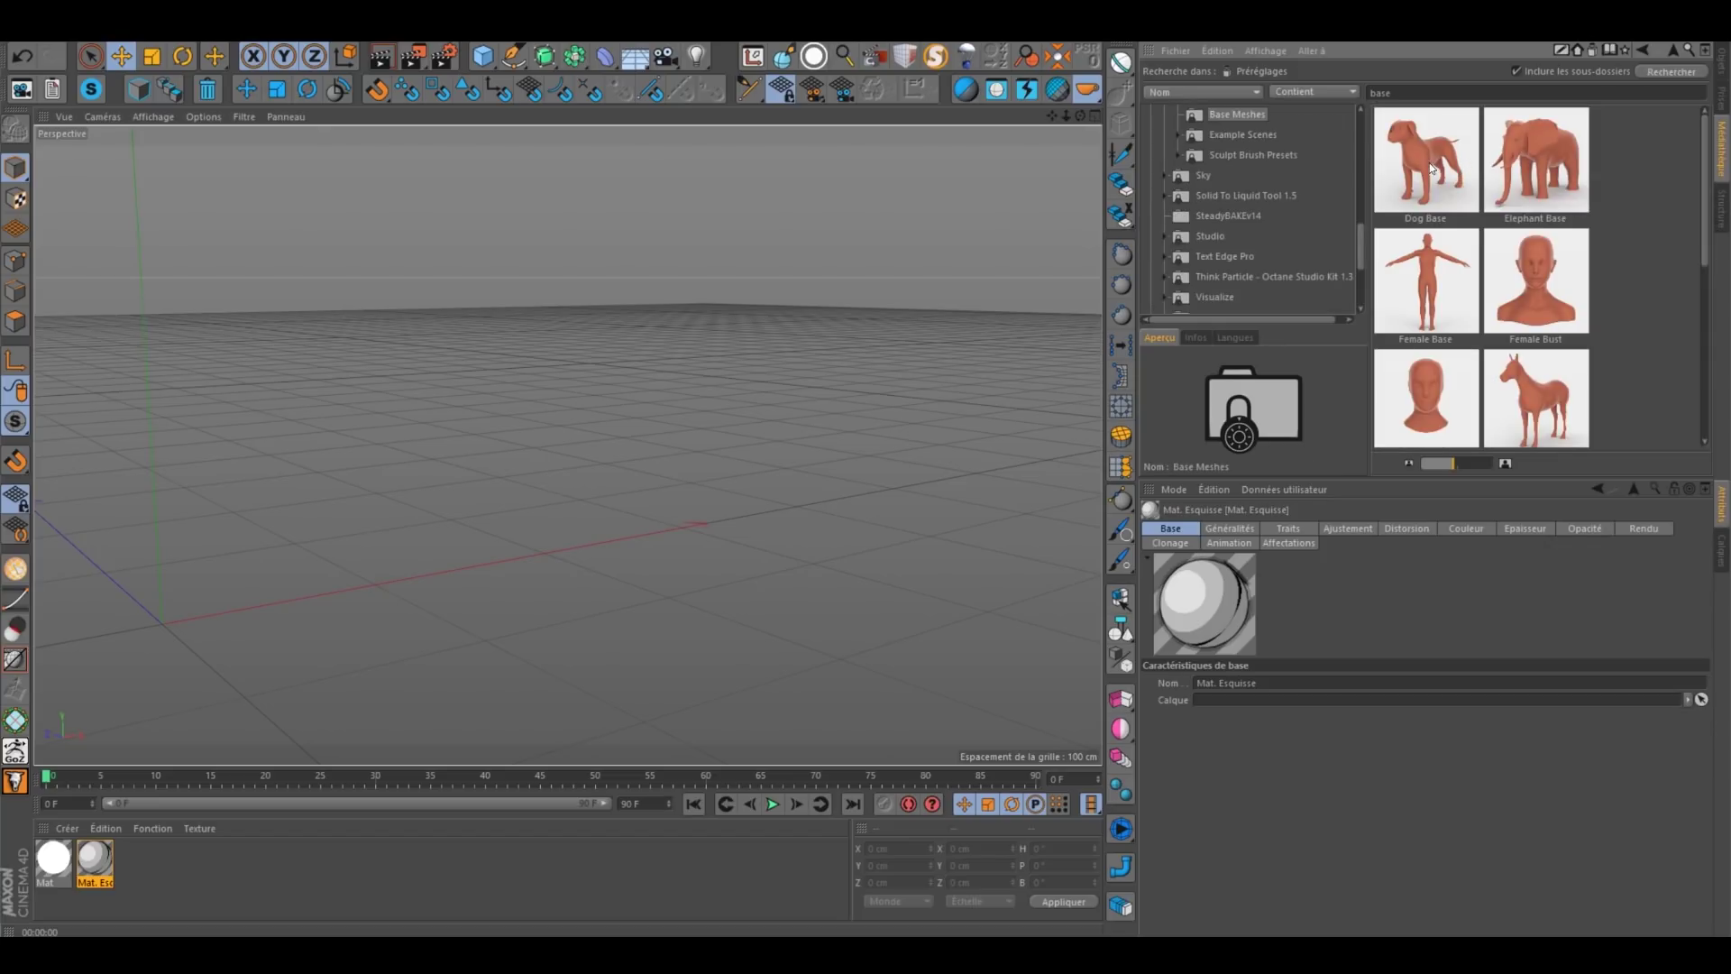
left_click_drag(1431, 167, 136, 550)
key("h")
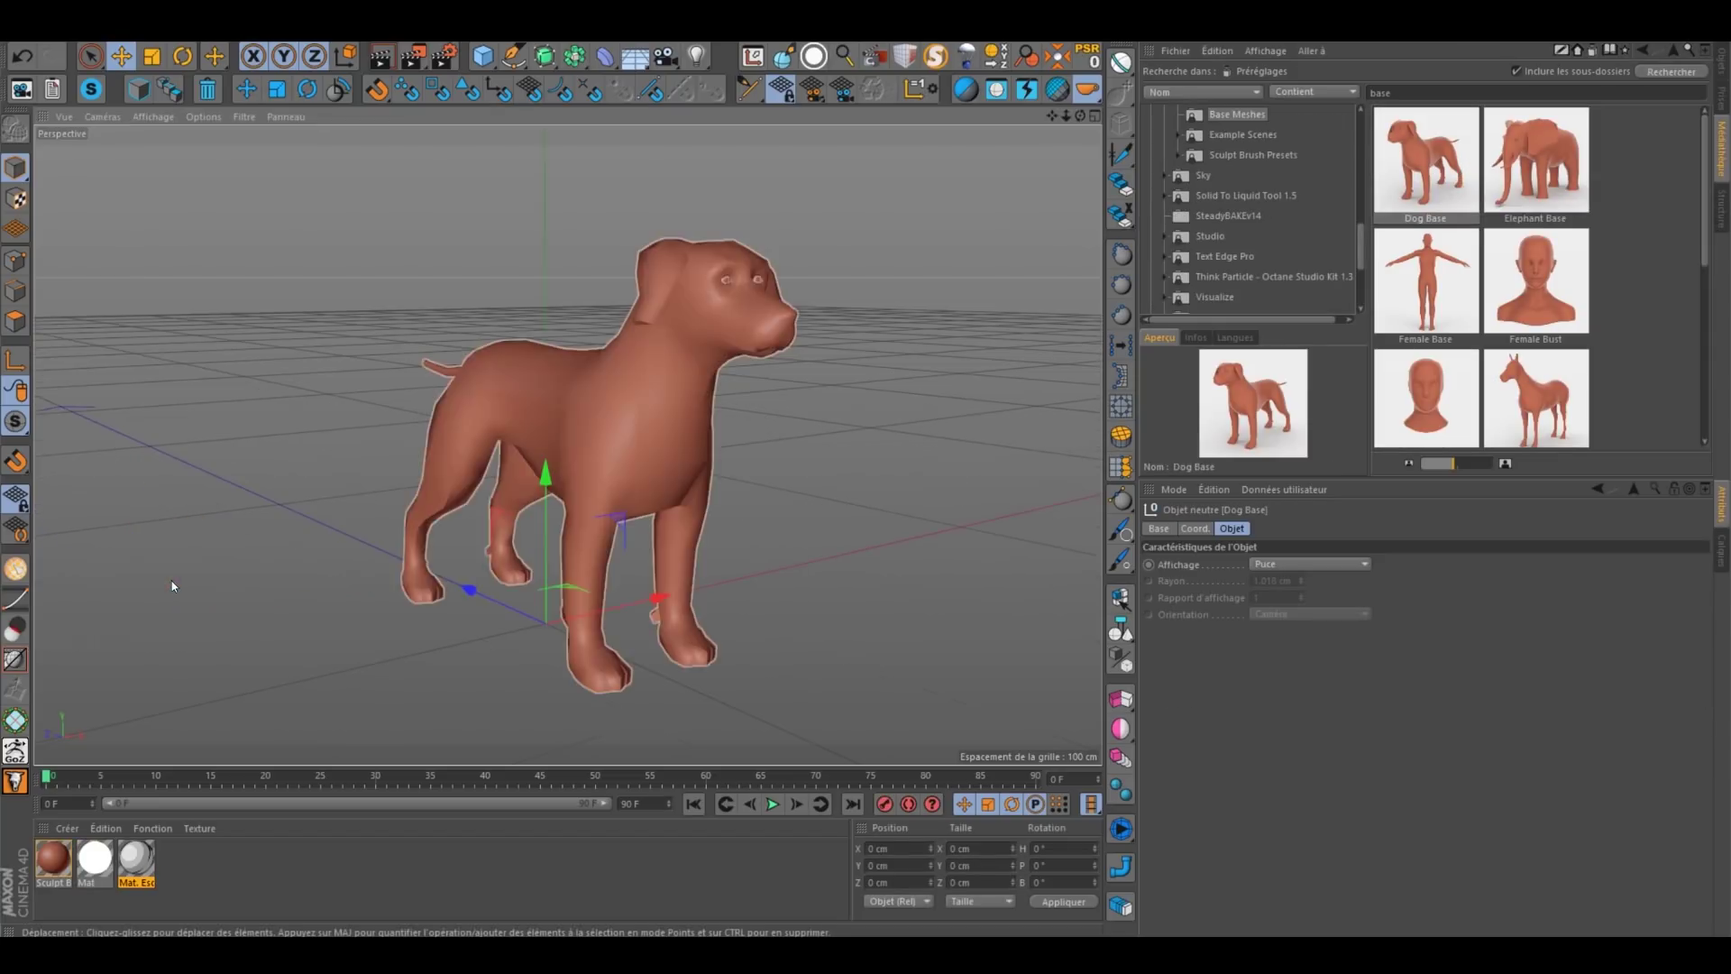
Step: Delete the Dog Base's red material tag and move the MoTexte's white material and sketch style tags onto the dog
left_click(1722, 64)
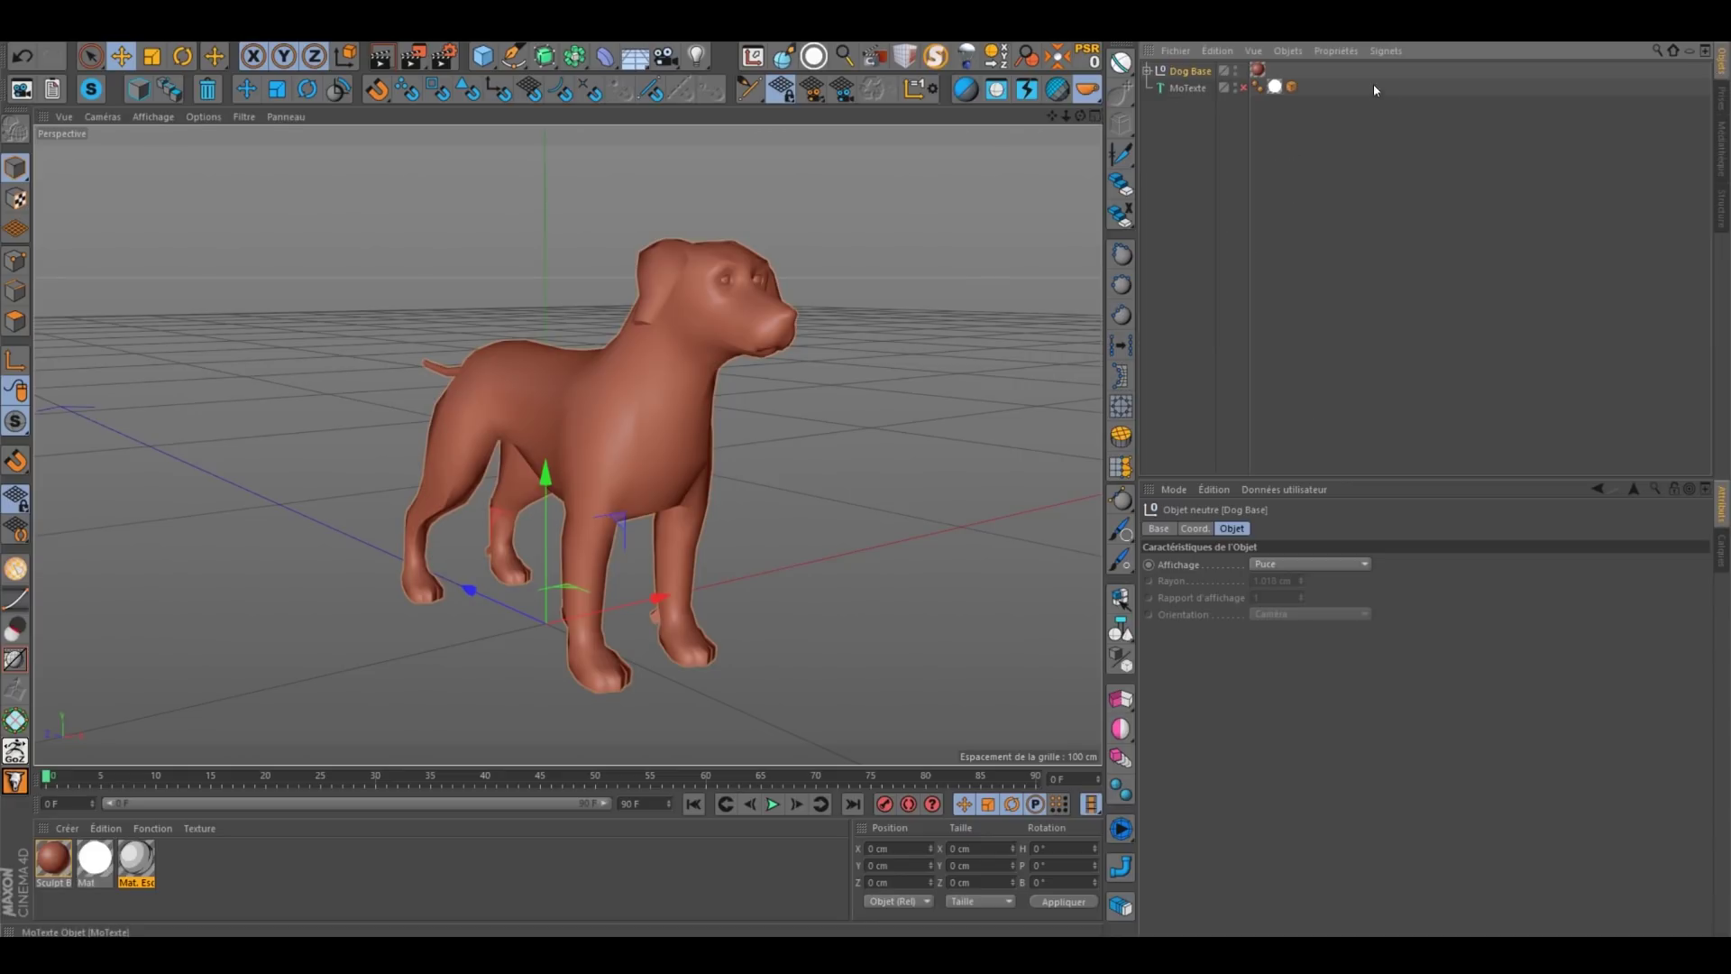
left_click(1258, 70)
key("Delete")
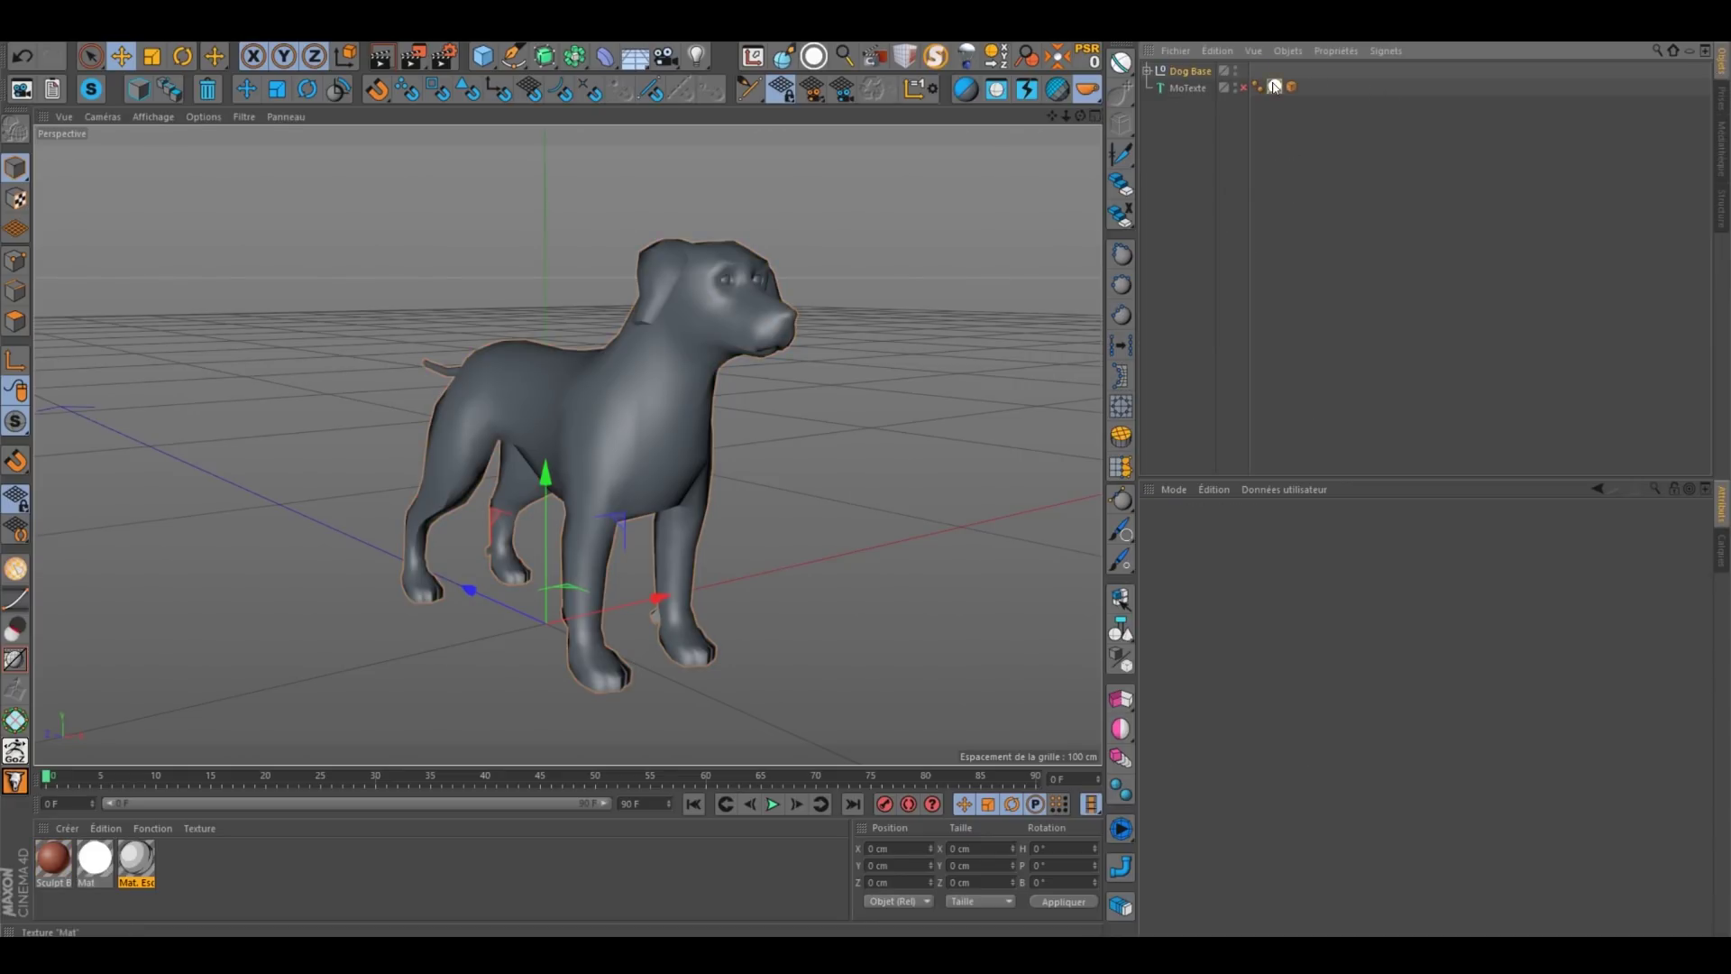
left_click_drag(1275, 87, 1263, 70)
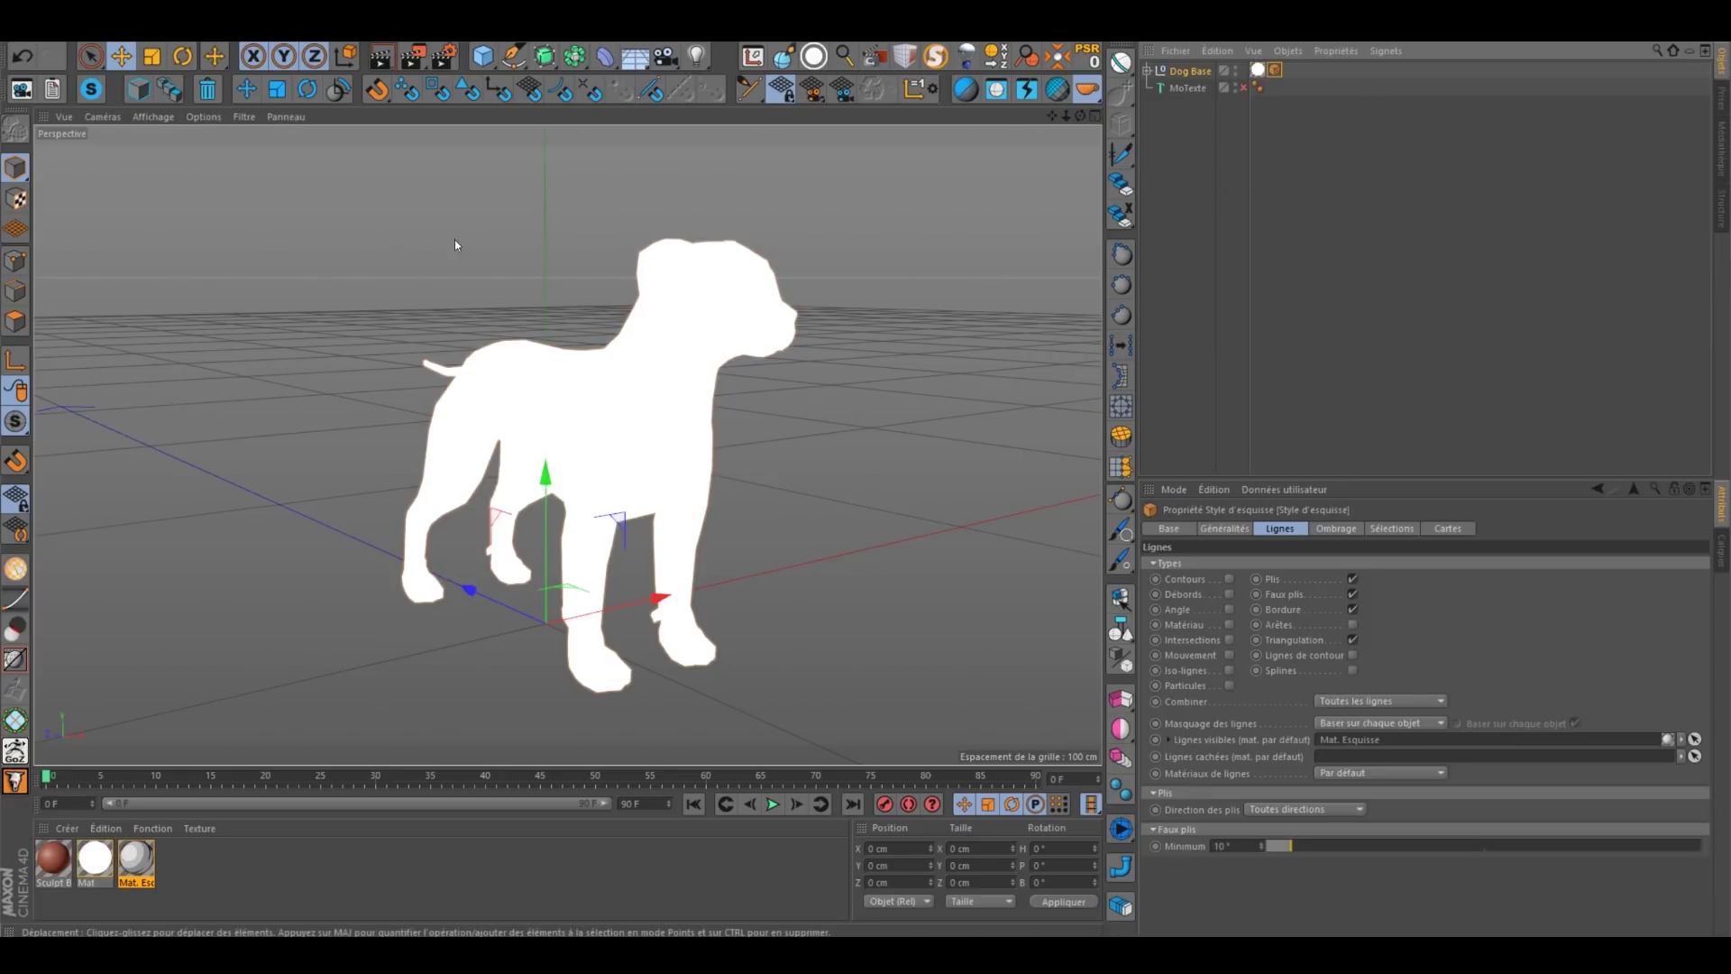
Step: Render the sketch-styled dog from several angles in the perspective view
left_click(386, 61)
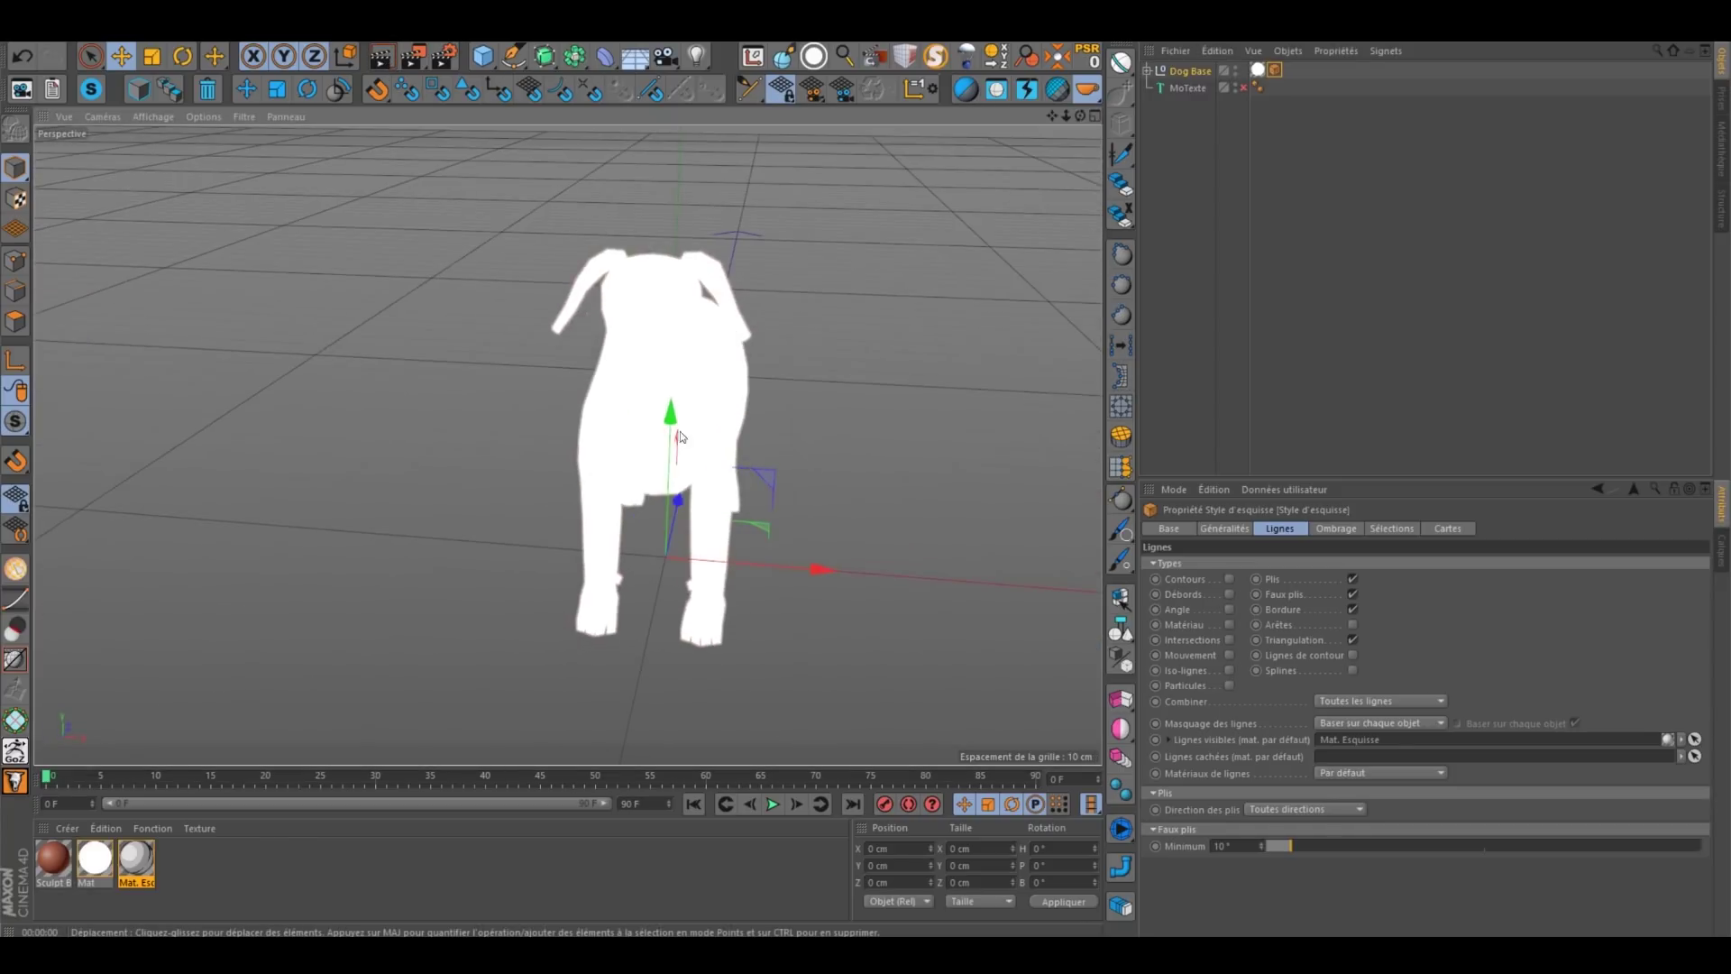
left_click_drag(681, 438, 494, 247, "alt")
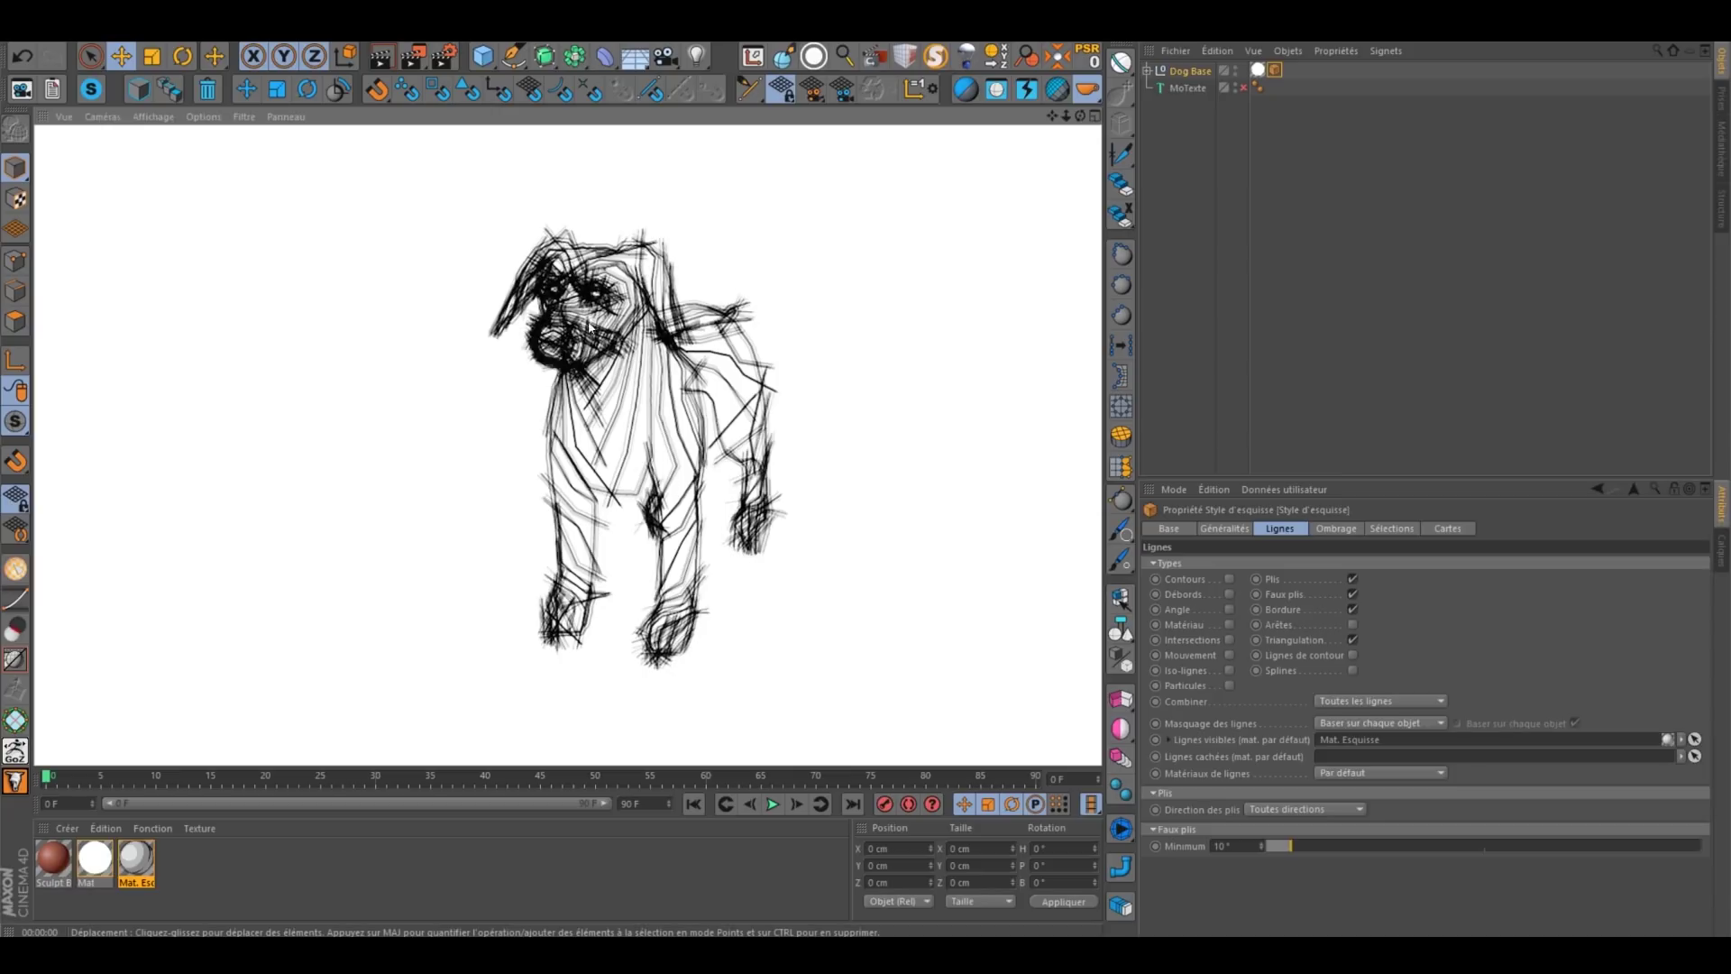
middle_click_drag(591, 444, 526, 415, "alt")
right_click_drag(526, 415, 579, 426, "alt")
middle_click_drag(631, 404, 626, 424, "alt")
left_click(382, 57)
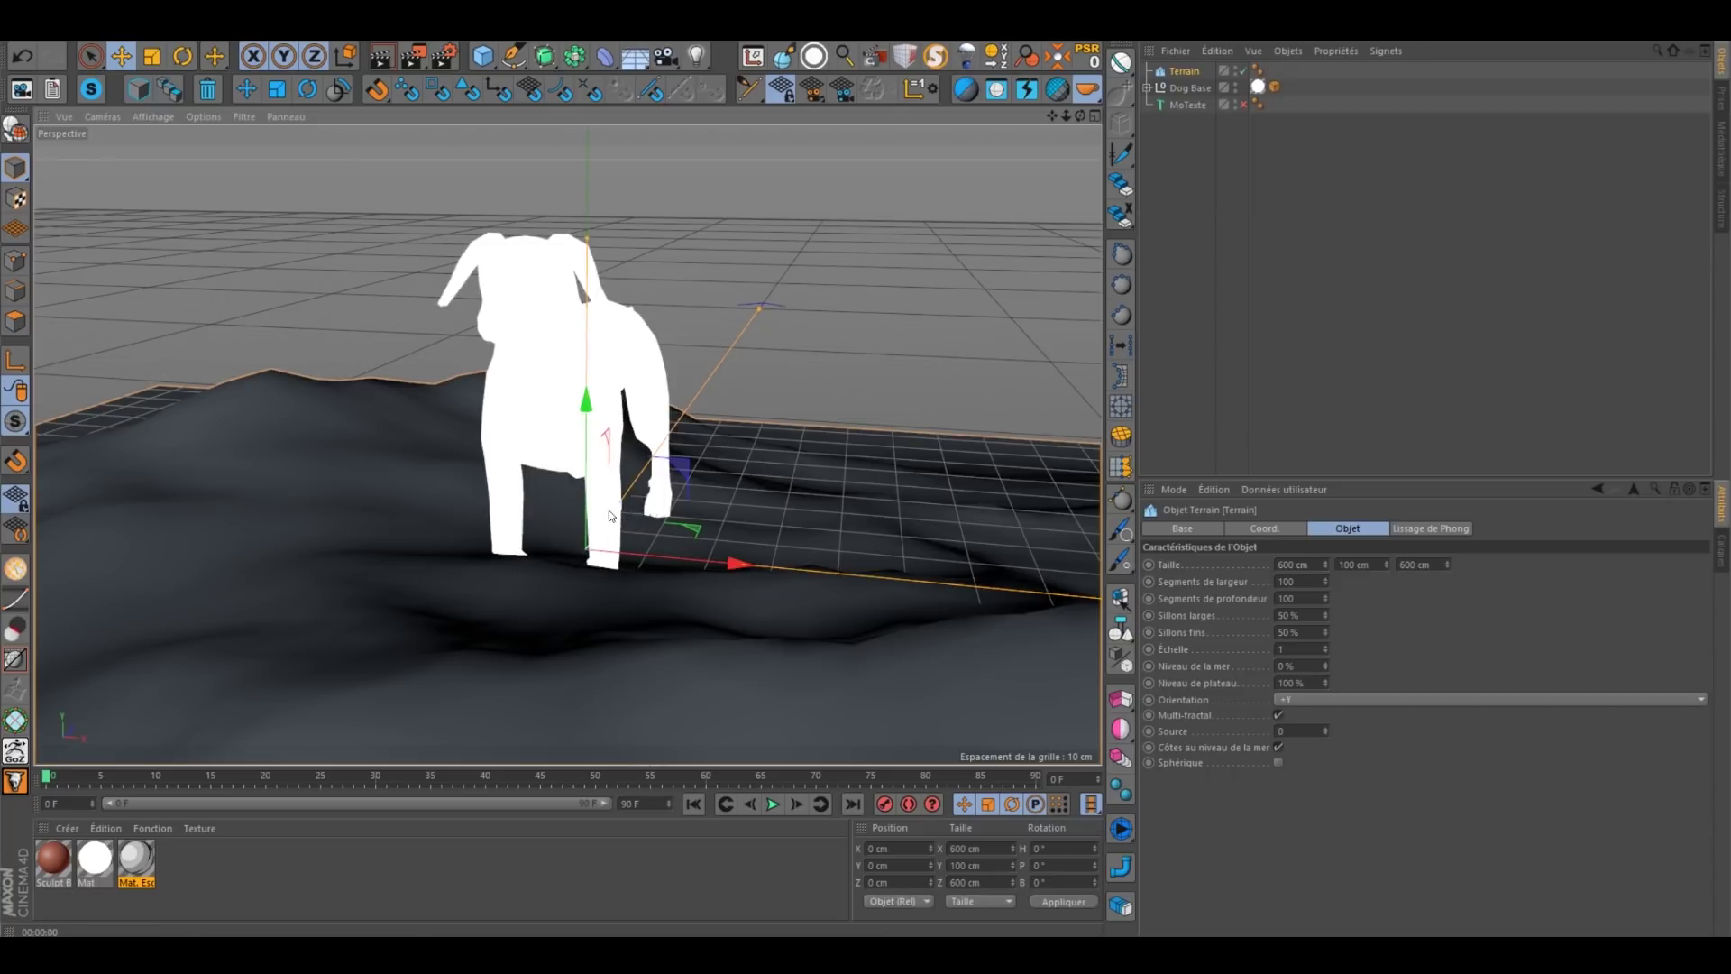
Step: Move the terrain behind the dog to about X -42, Z 359 cm and enlarge it to 1930 cm wide and 320 cm high
left_click_drag(596, 505, 734, 247)
left_click_drag(896, 292, 801, 292)
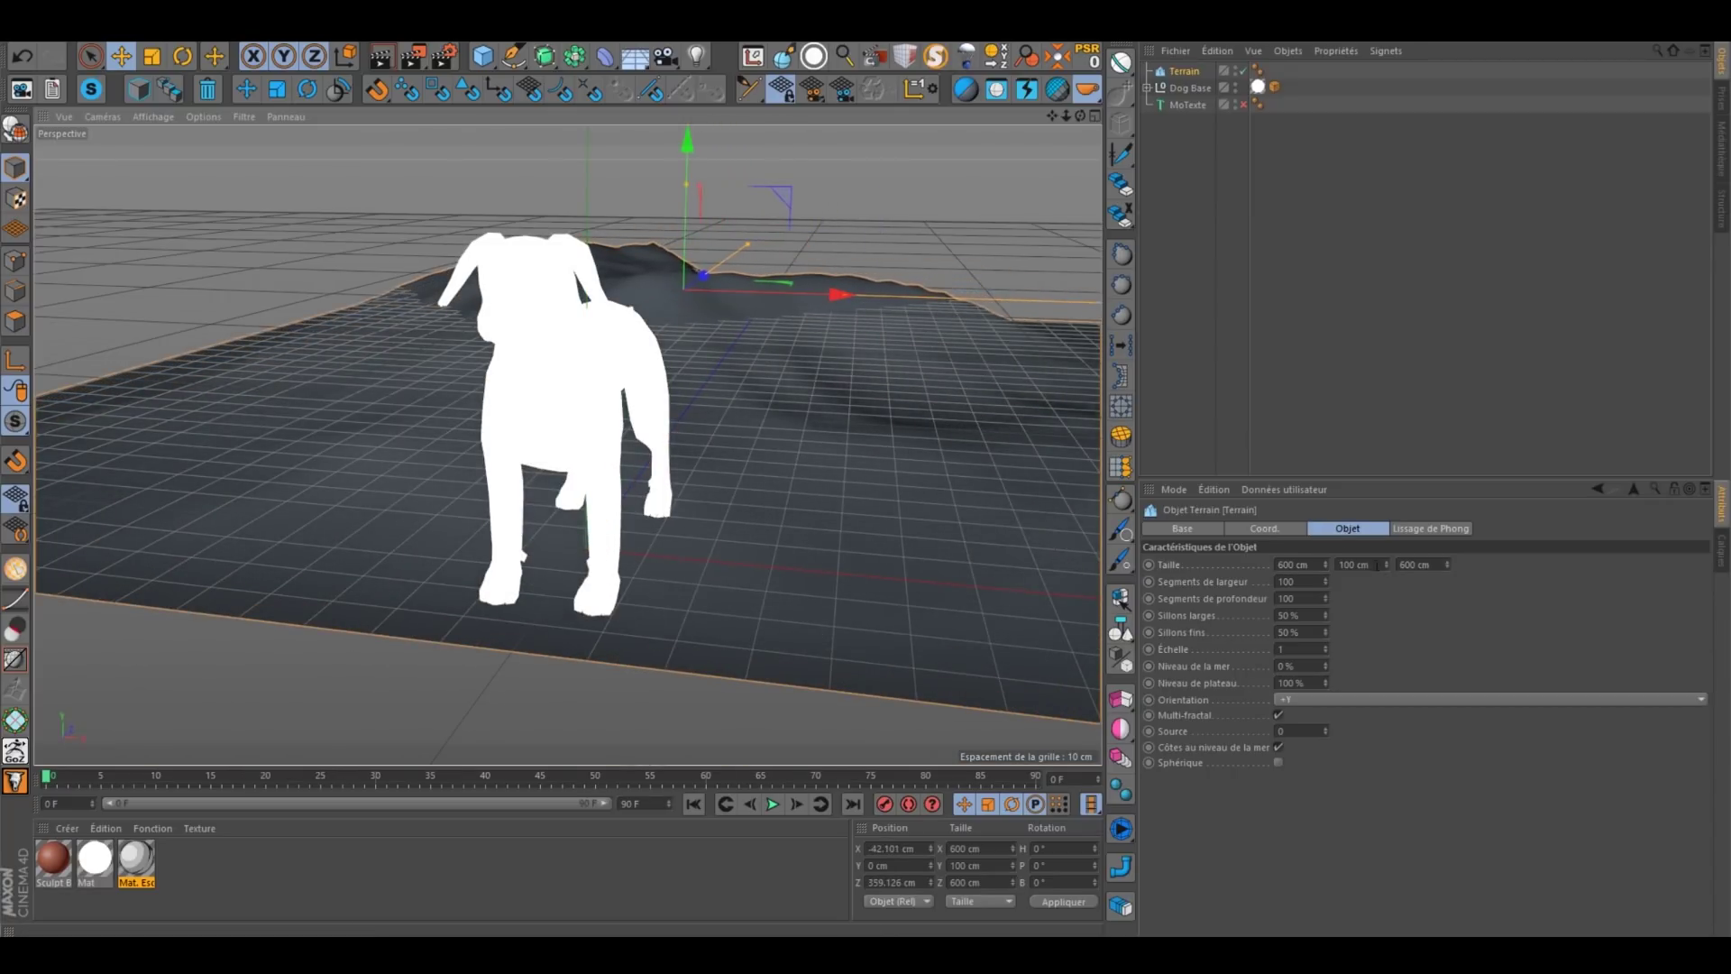
left_click_drag(1389, 566, 1333, 579)
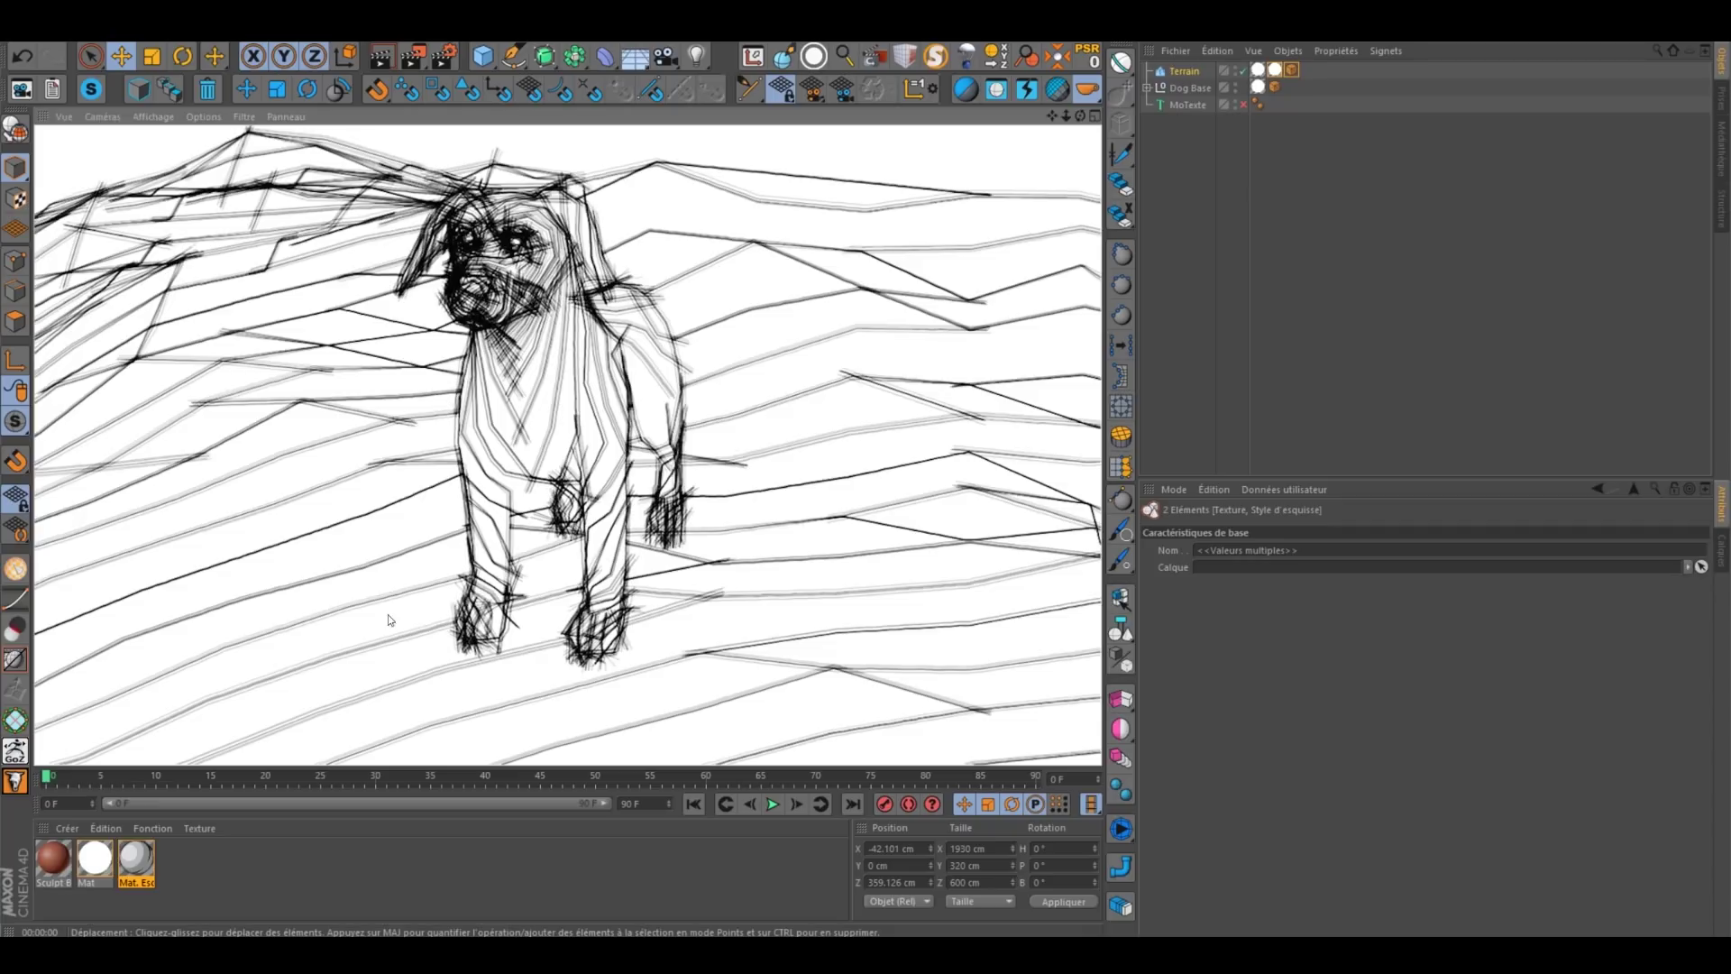
Step: Create a new Matériau Esquisse, apply it to Dog Base and render the view
left_click(208, 863)
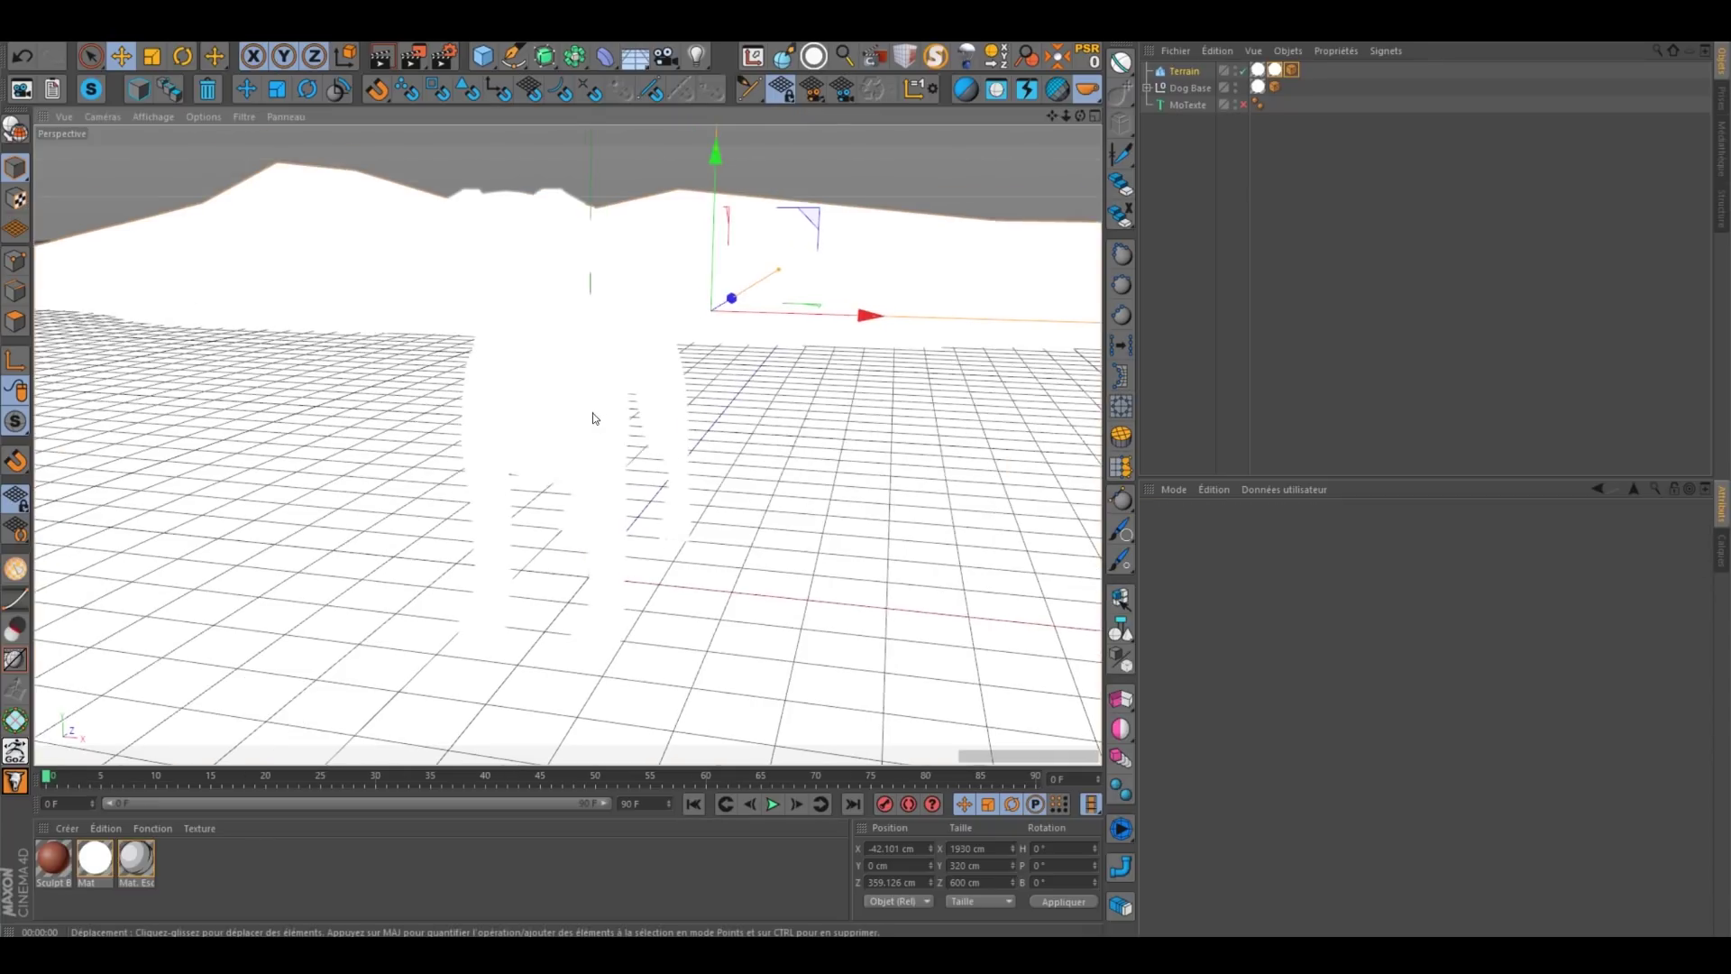
left_click_drag(593, 413, 593, 411, "alt")
left_click(188, 868)
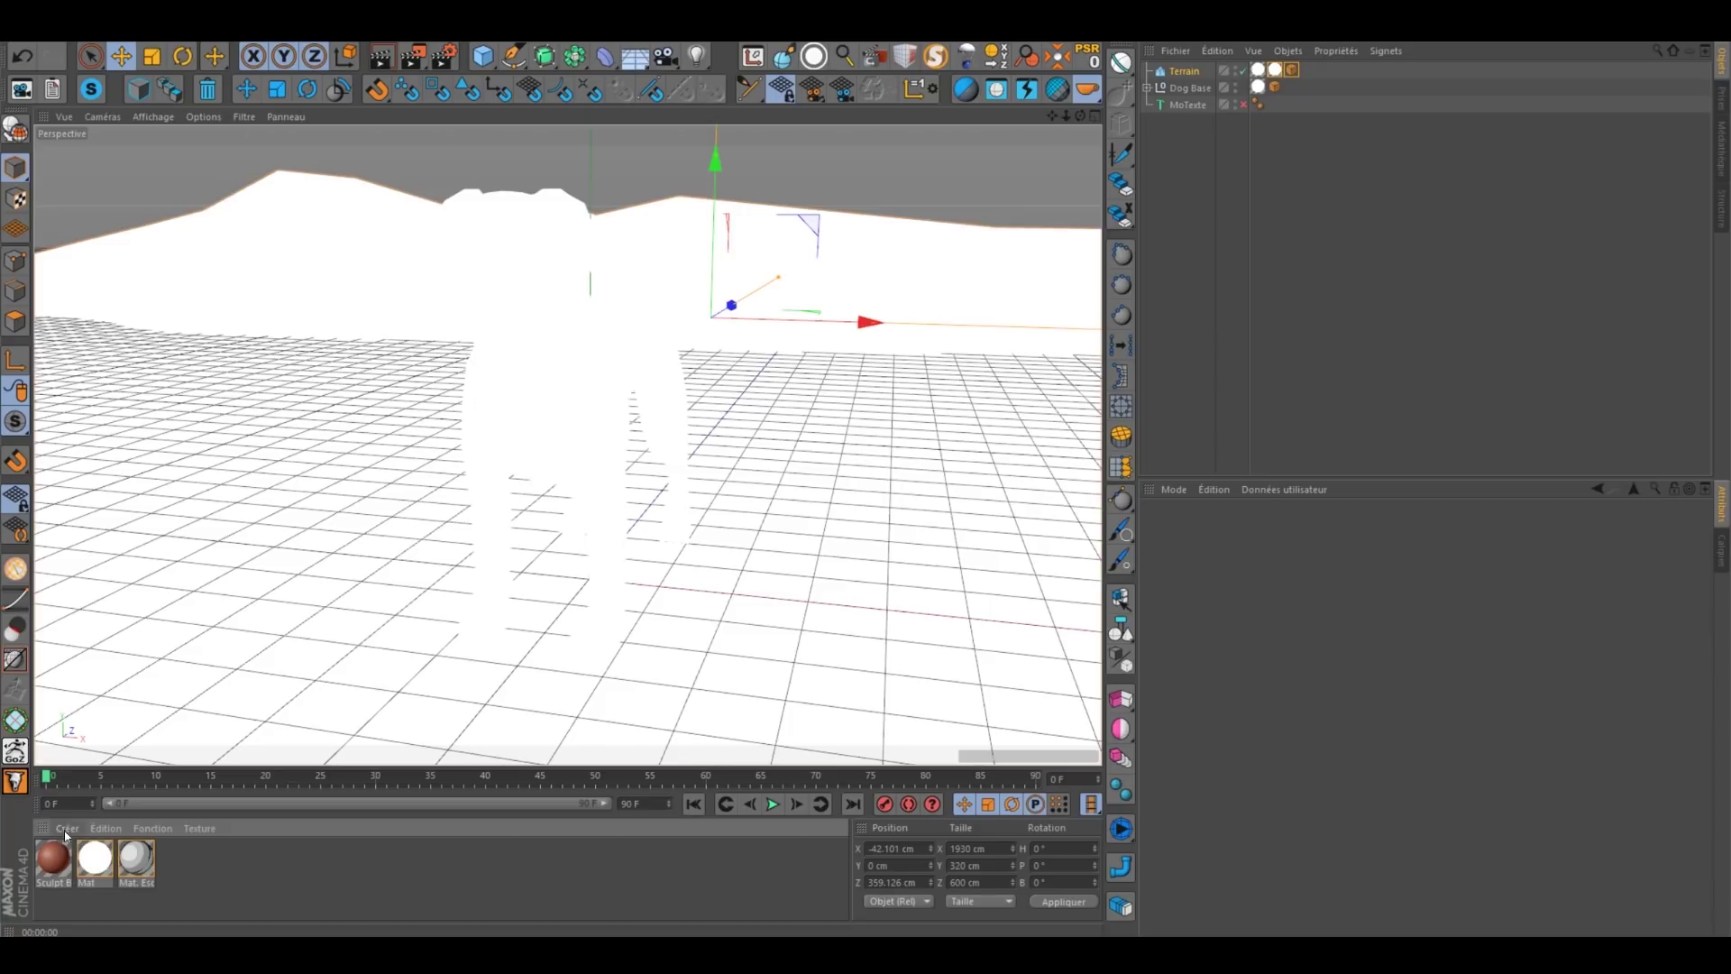
left_click(78, 830)
mouse_move(181, 672)
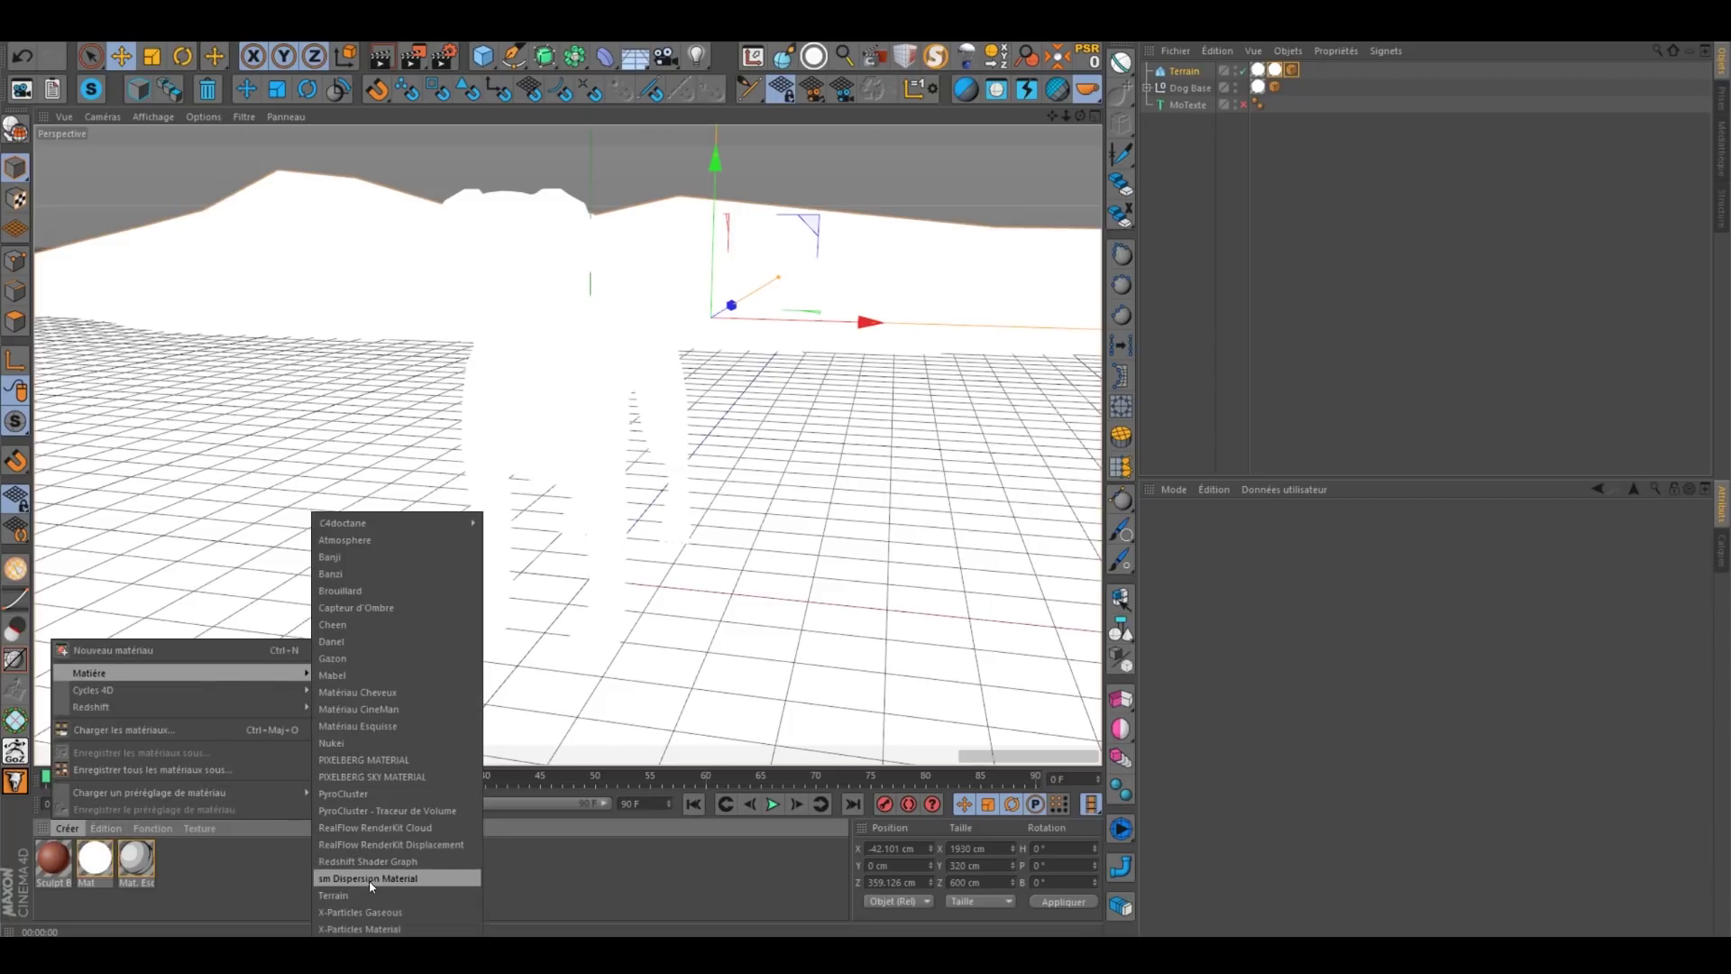
left_click(388, 726)
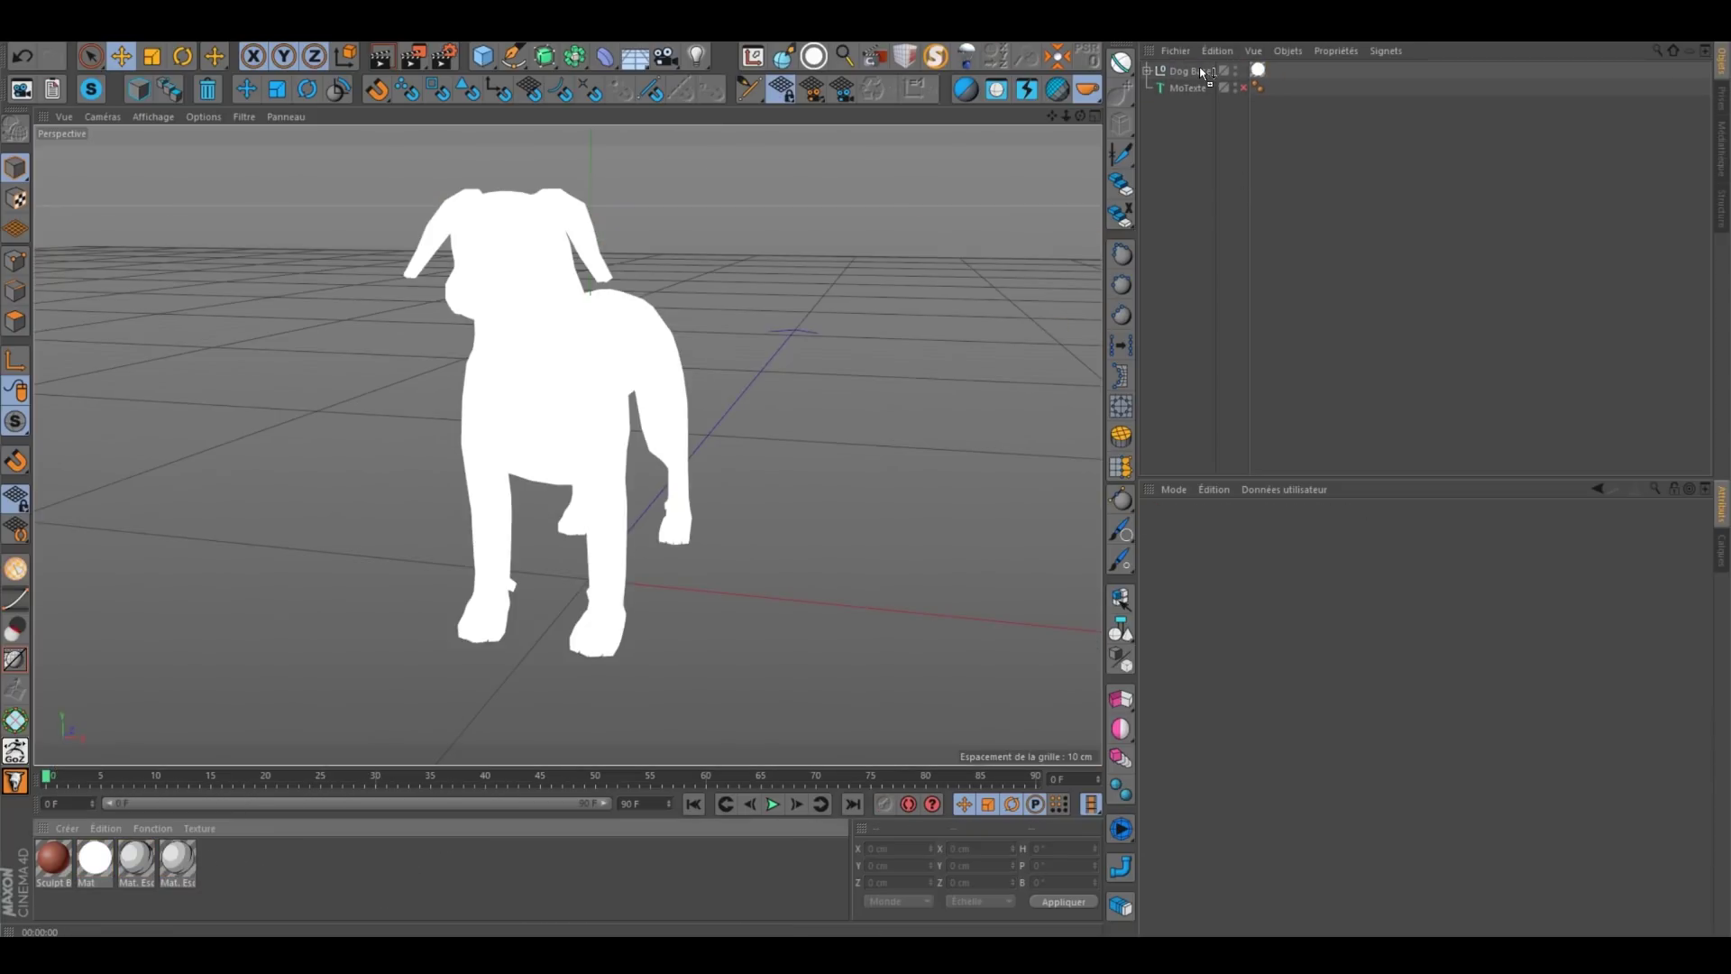
left_click_drag(1199, 71, 1204, 72)
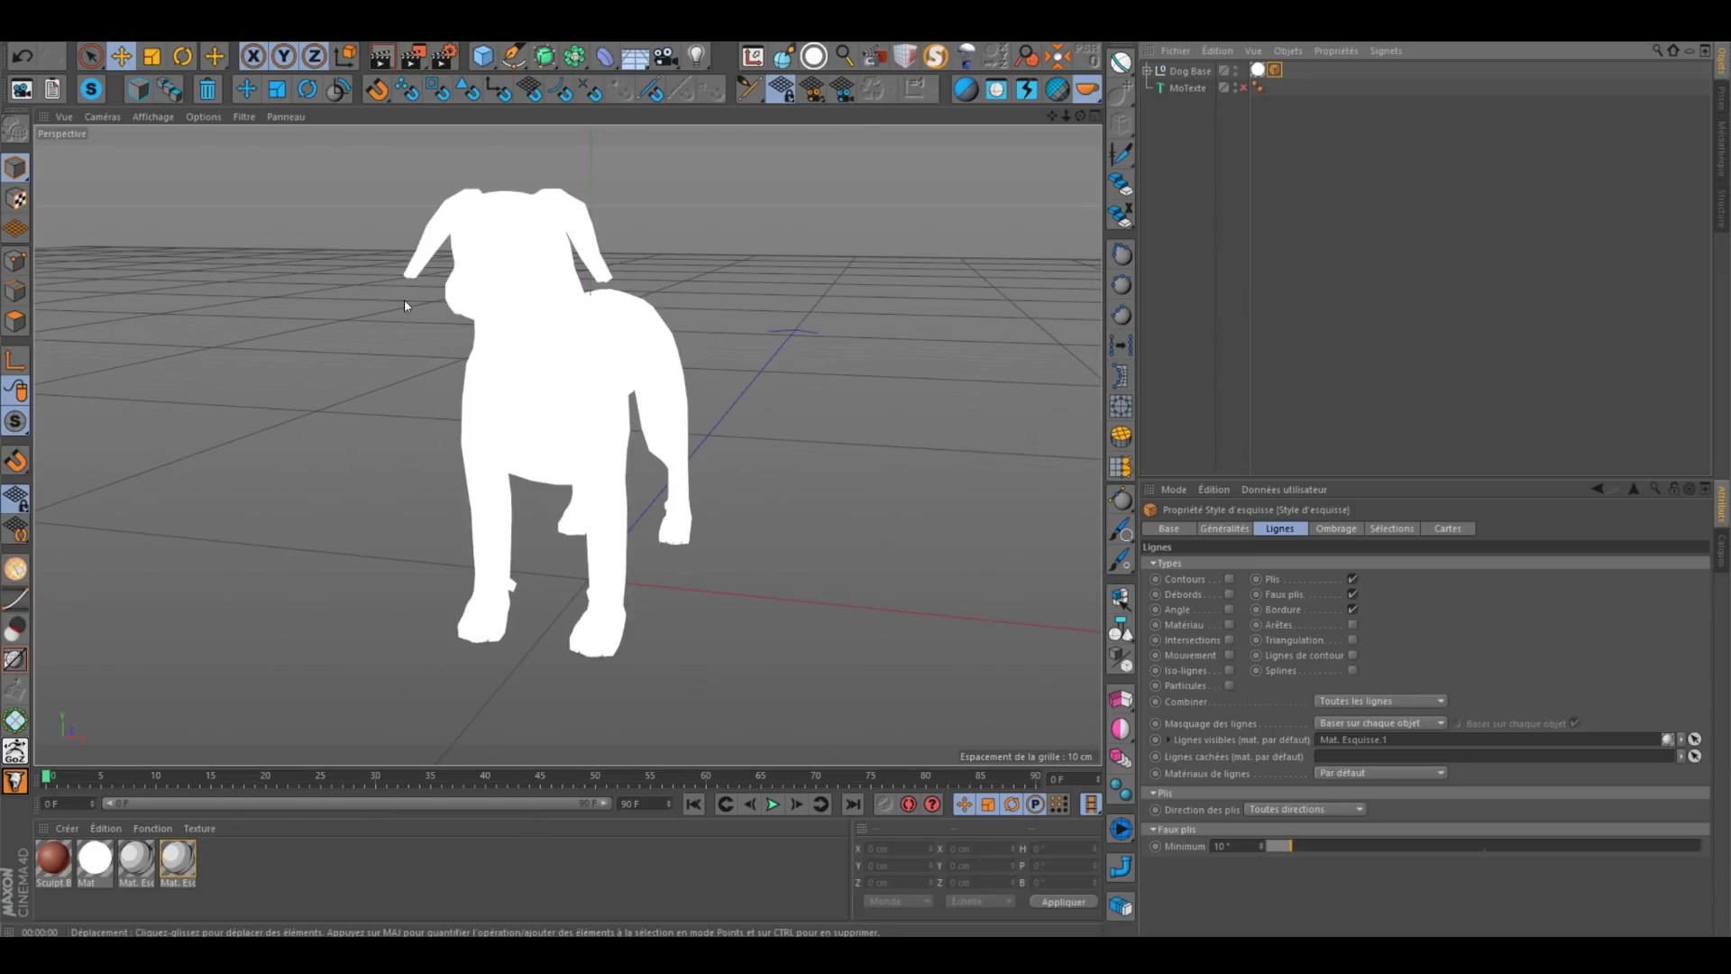
key("ctrl+r")
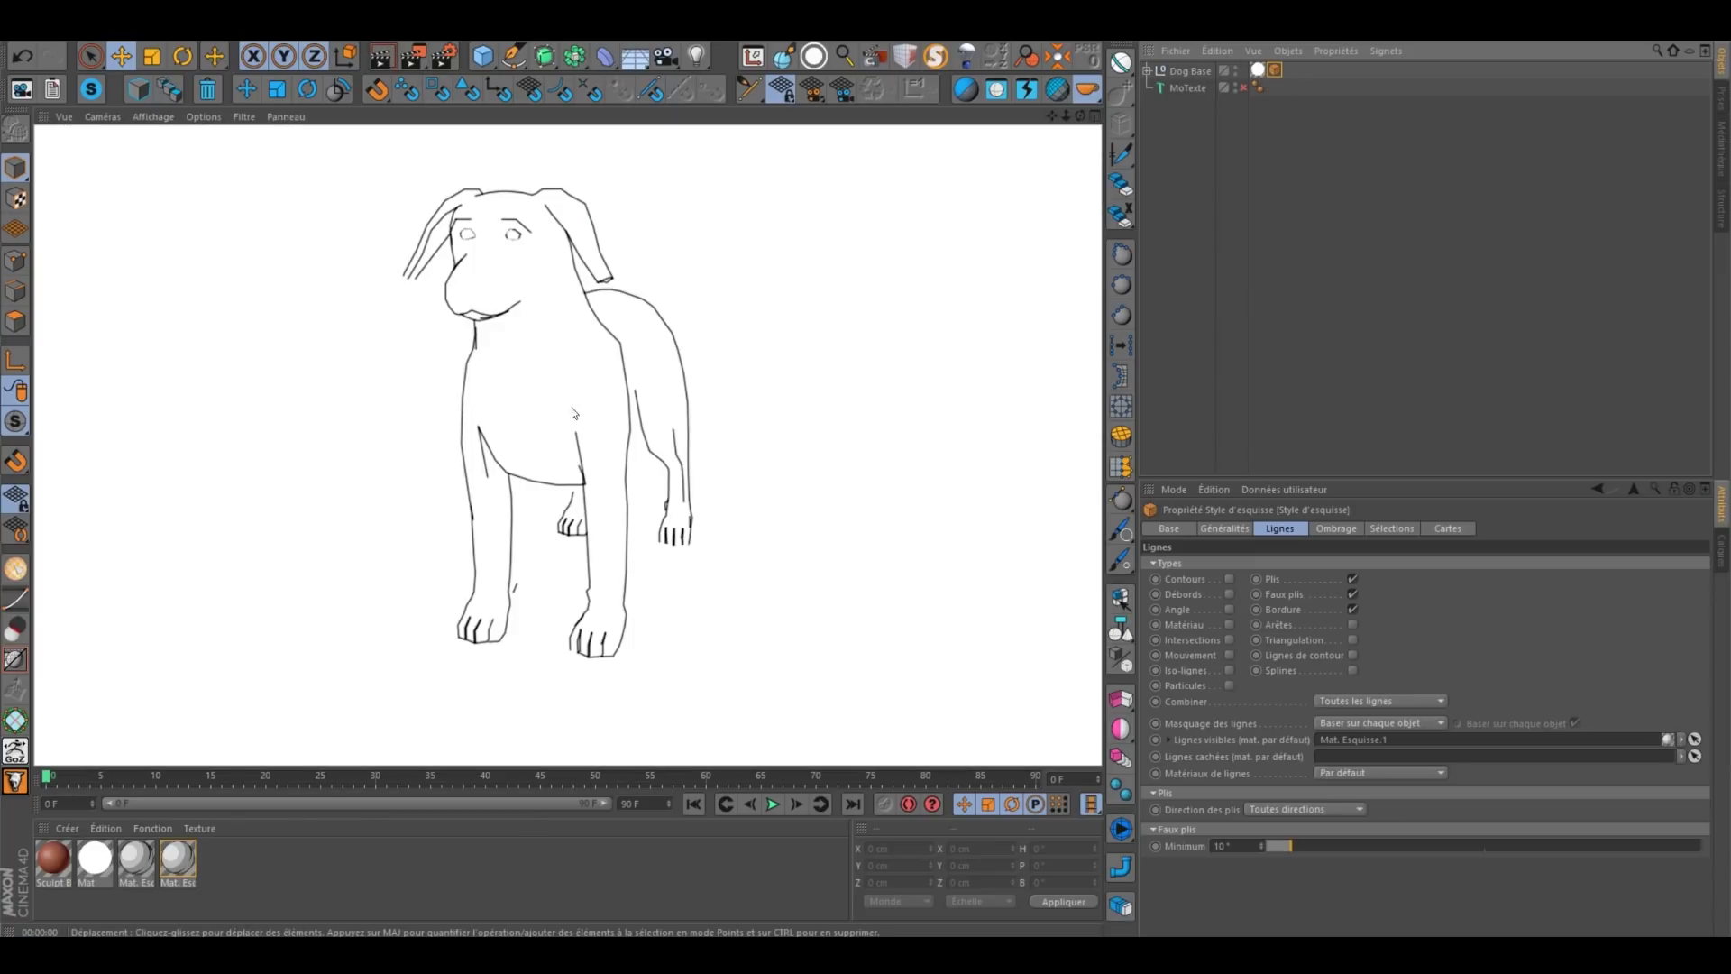
Step: Enable the Arêtes and Triangulation line types in the Dog Base's sketch style tag and render the dog from an angled view
left_click(1275, 199)
left_click(1275, 71)
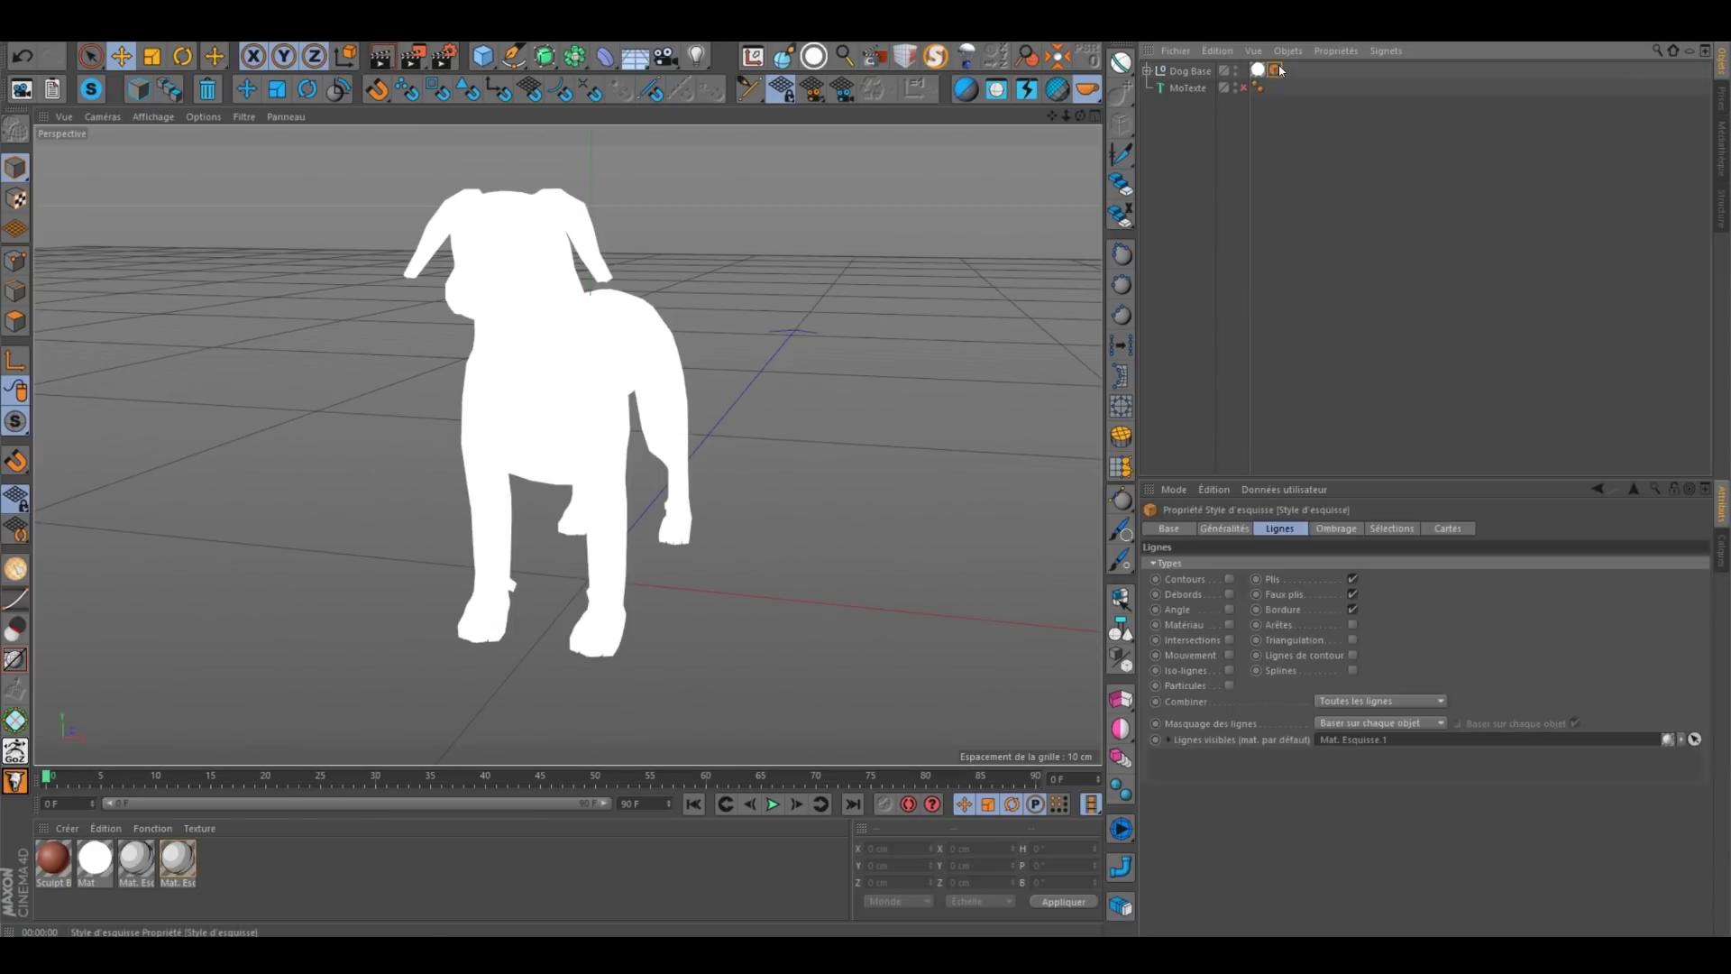
left_click(1354, 624)
left_click(1353, 639)
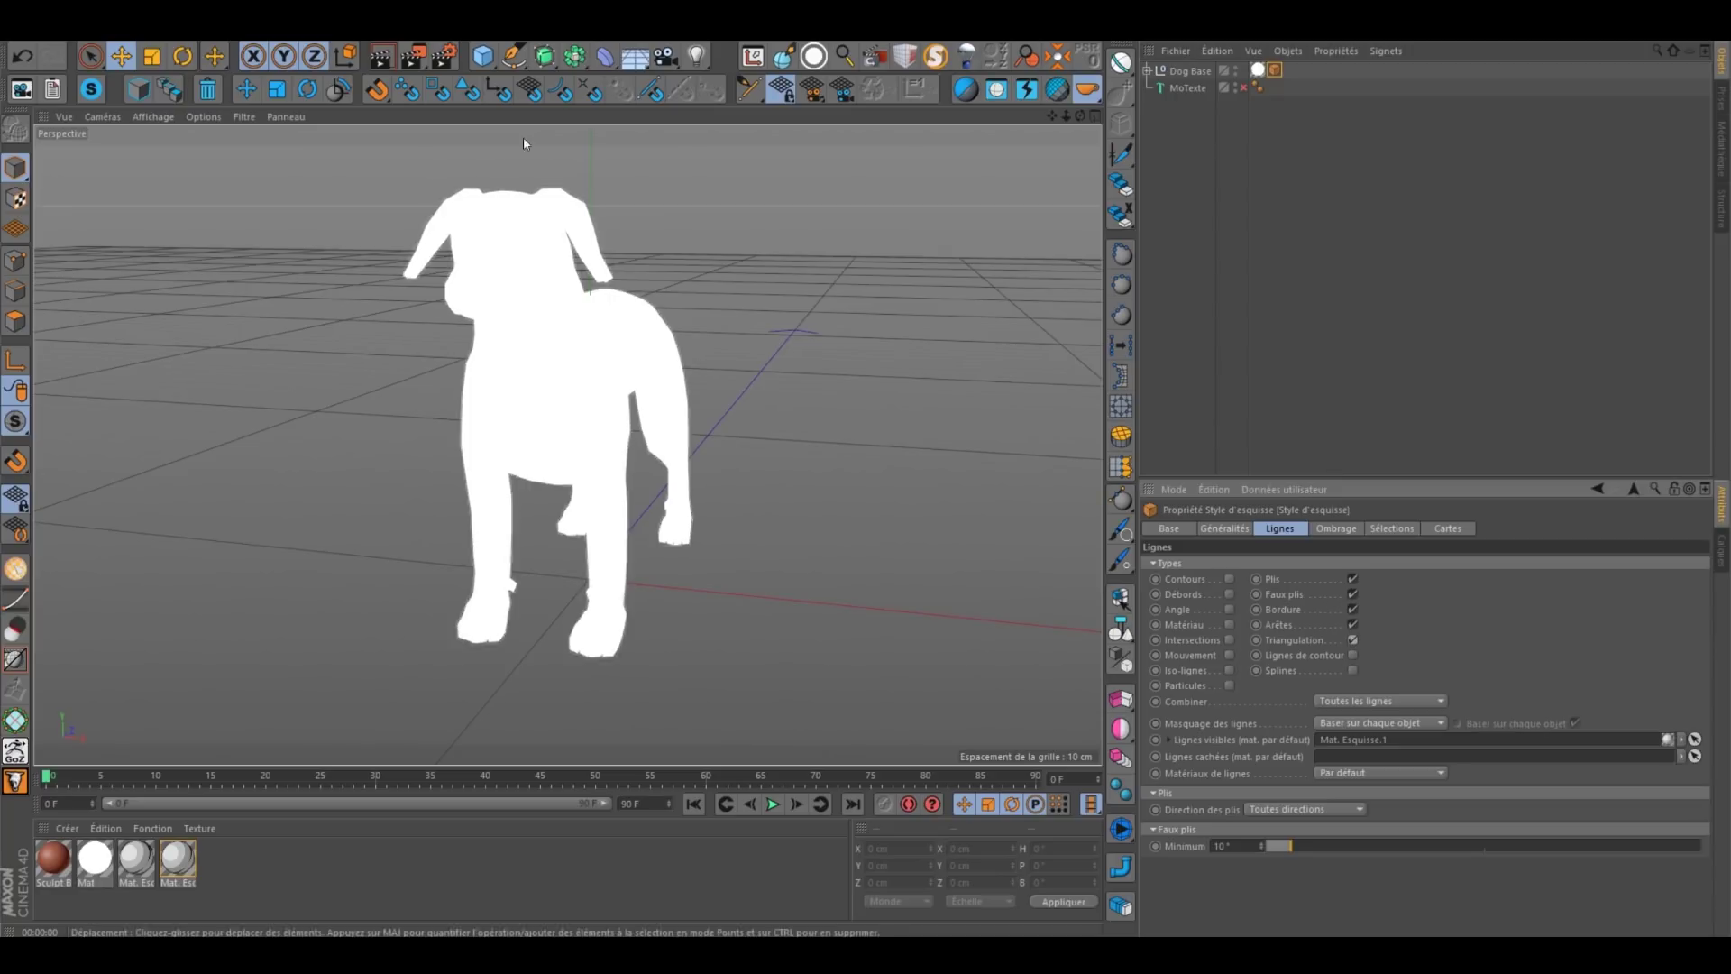
left_click(393, 56)
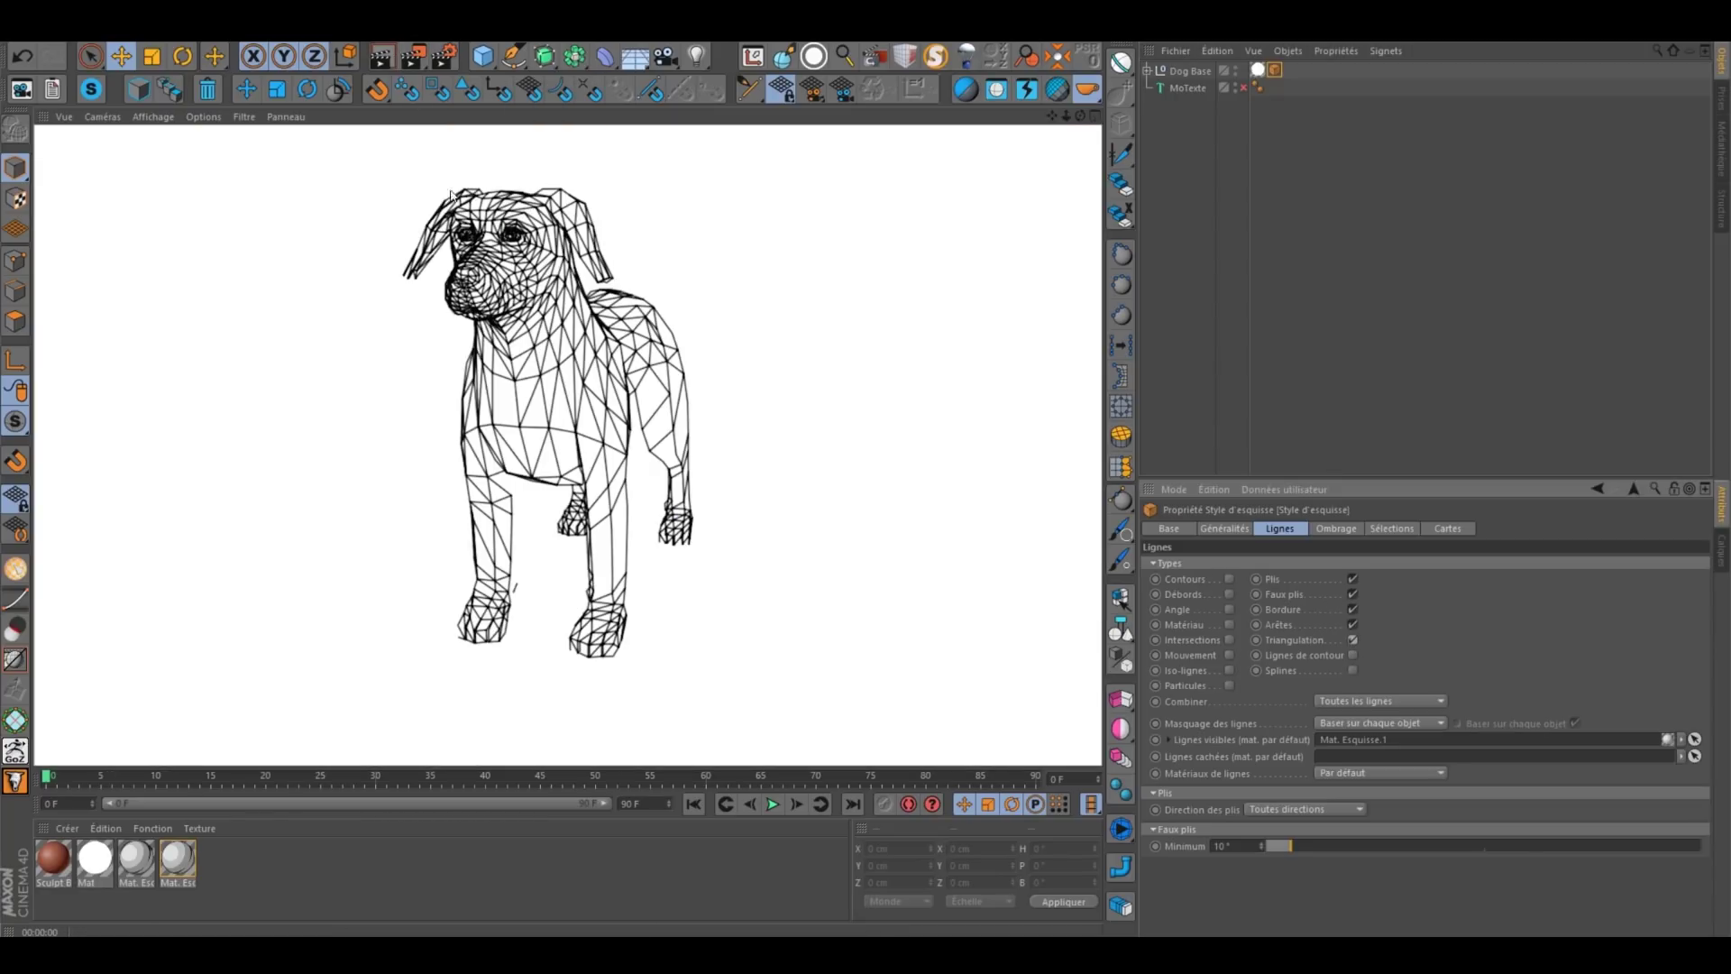
mouse_move(521, 397)
left_mouse_down("alt")
mouse_move(591, 414)
mouse_move(626, 462)
left_mouse_up("alt")
key("ctrl+r")
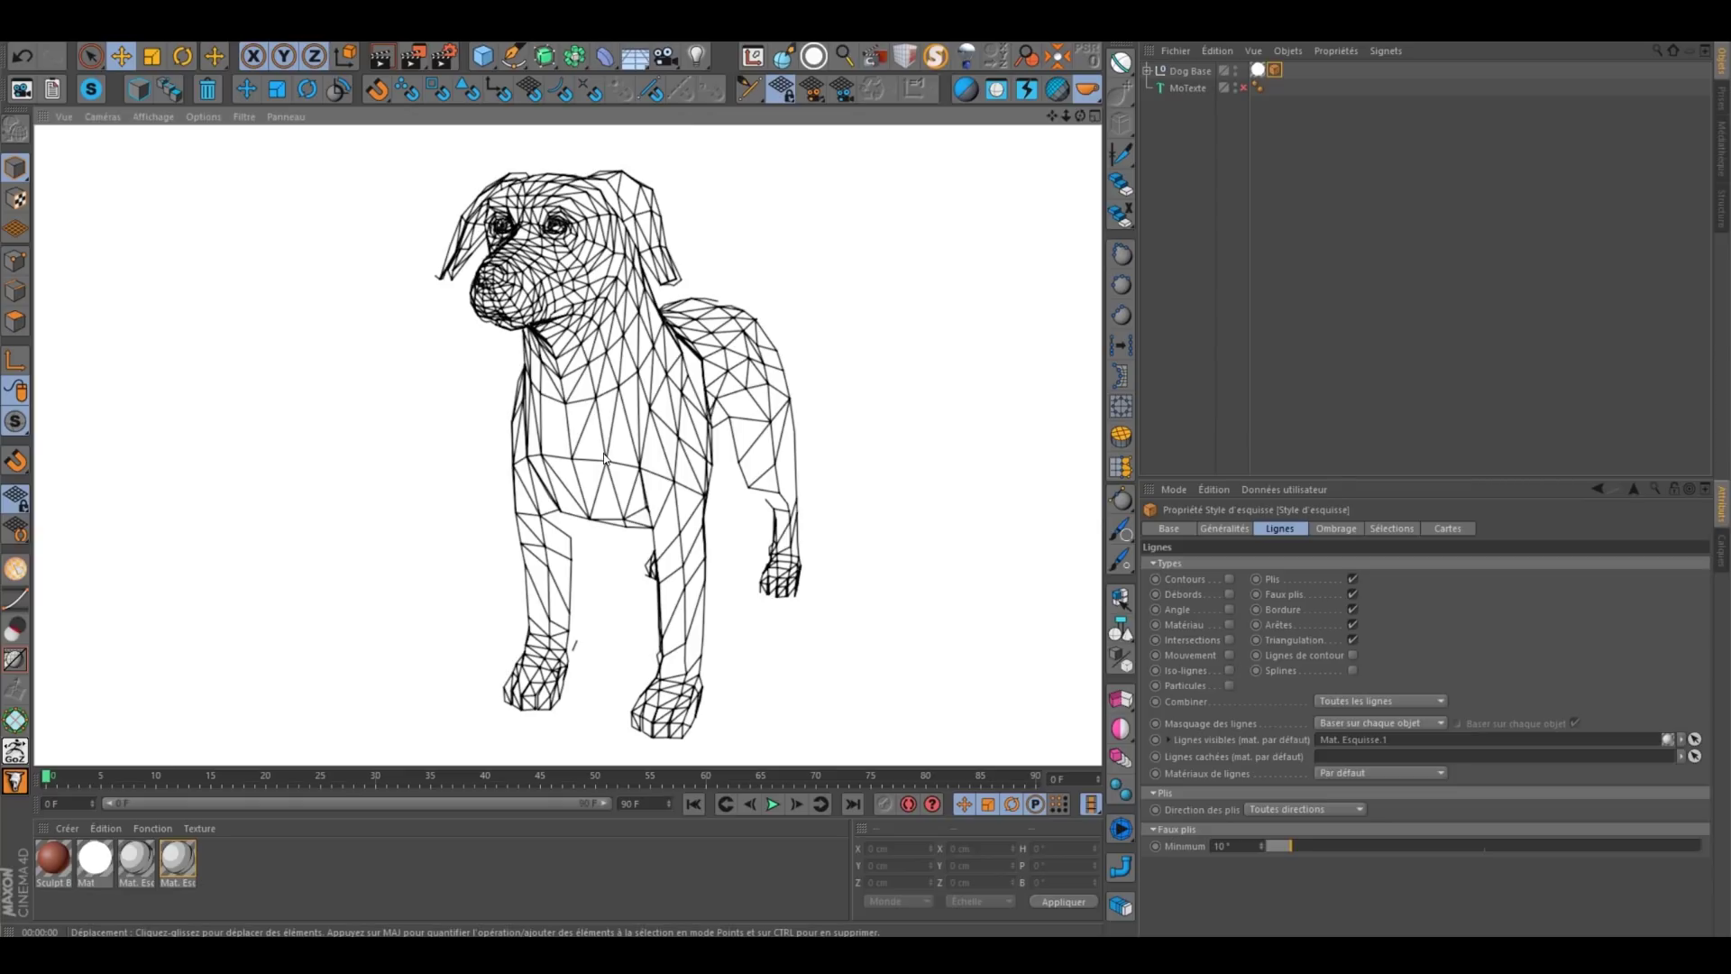
Step: Give the strokes of Mat. Esquisse.1 a dotted pattern and render the dog
double_click(178, 859)
left_click(284, 310)
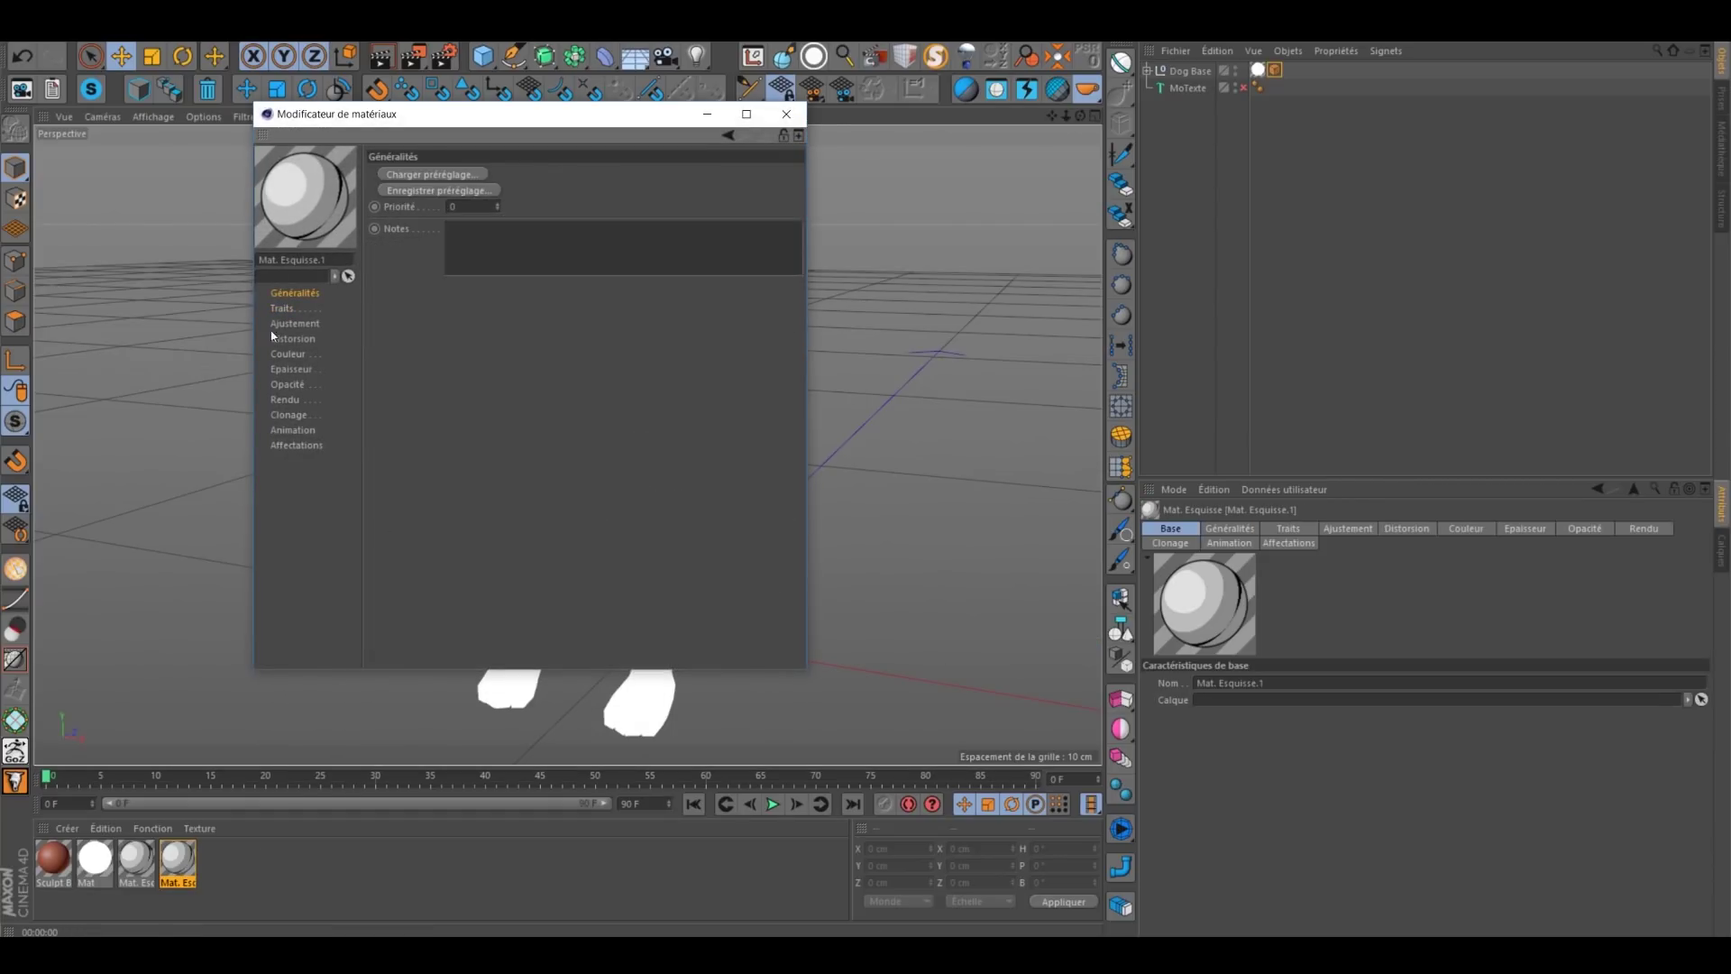
left_click(702, 113)
key("ctrl+r")
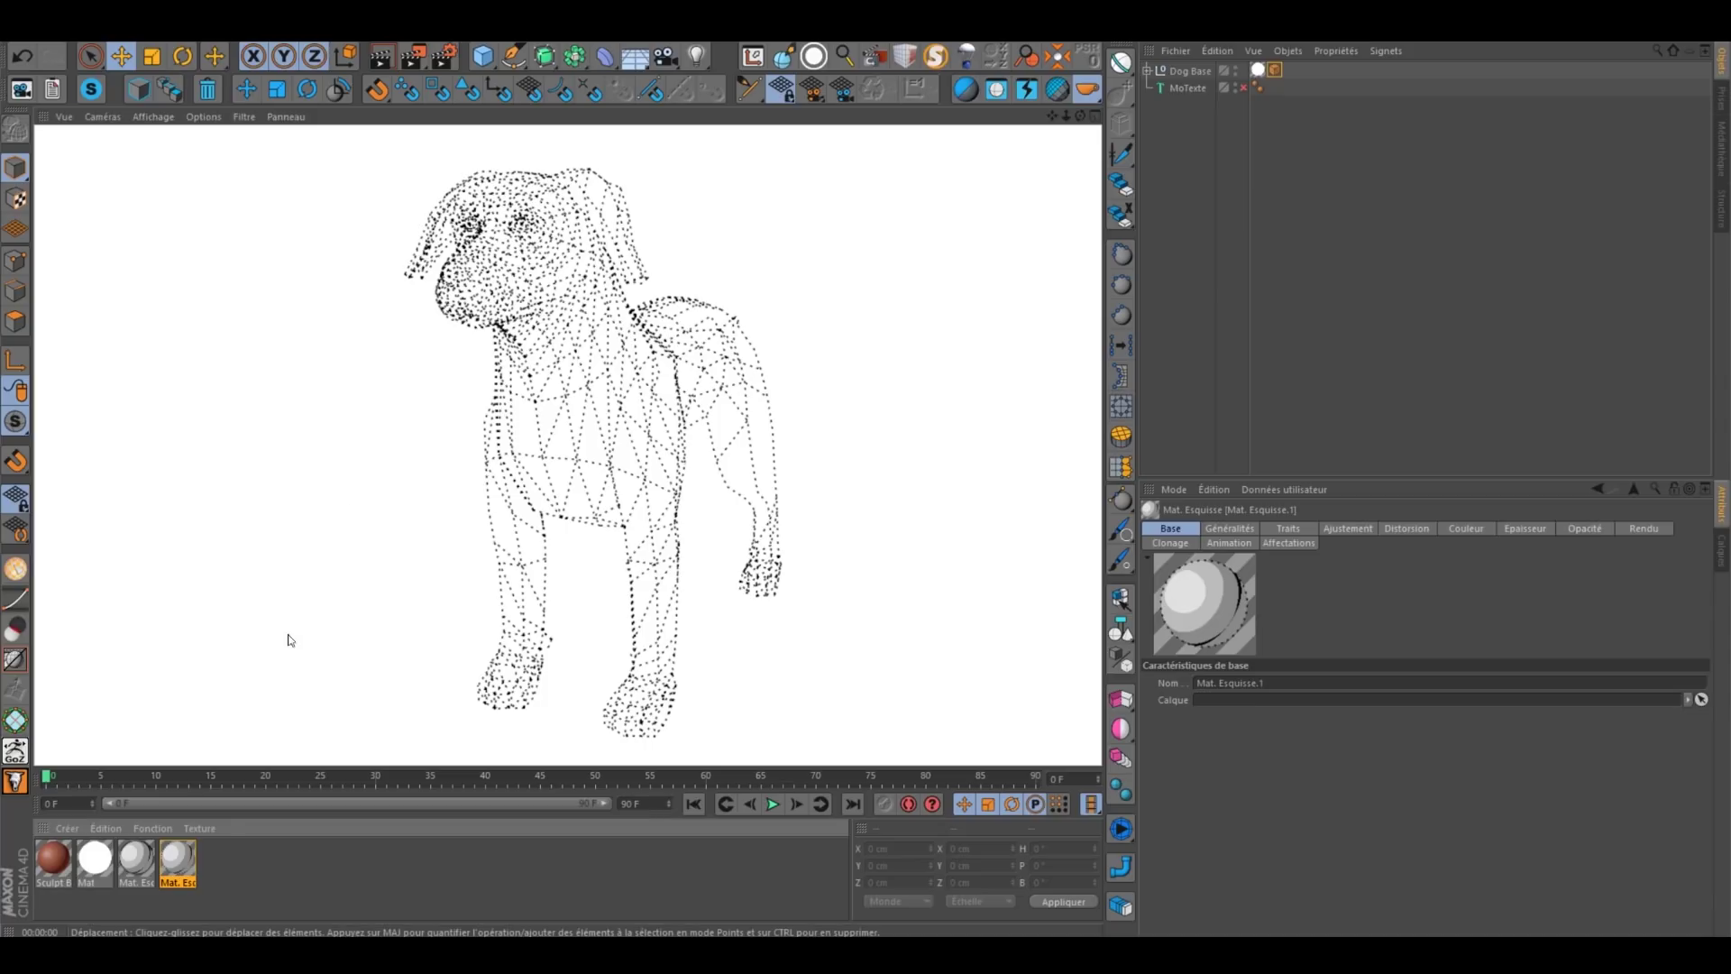
left_click(188, 869)
double_click(187, 869)
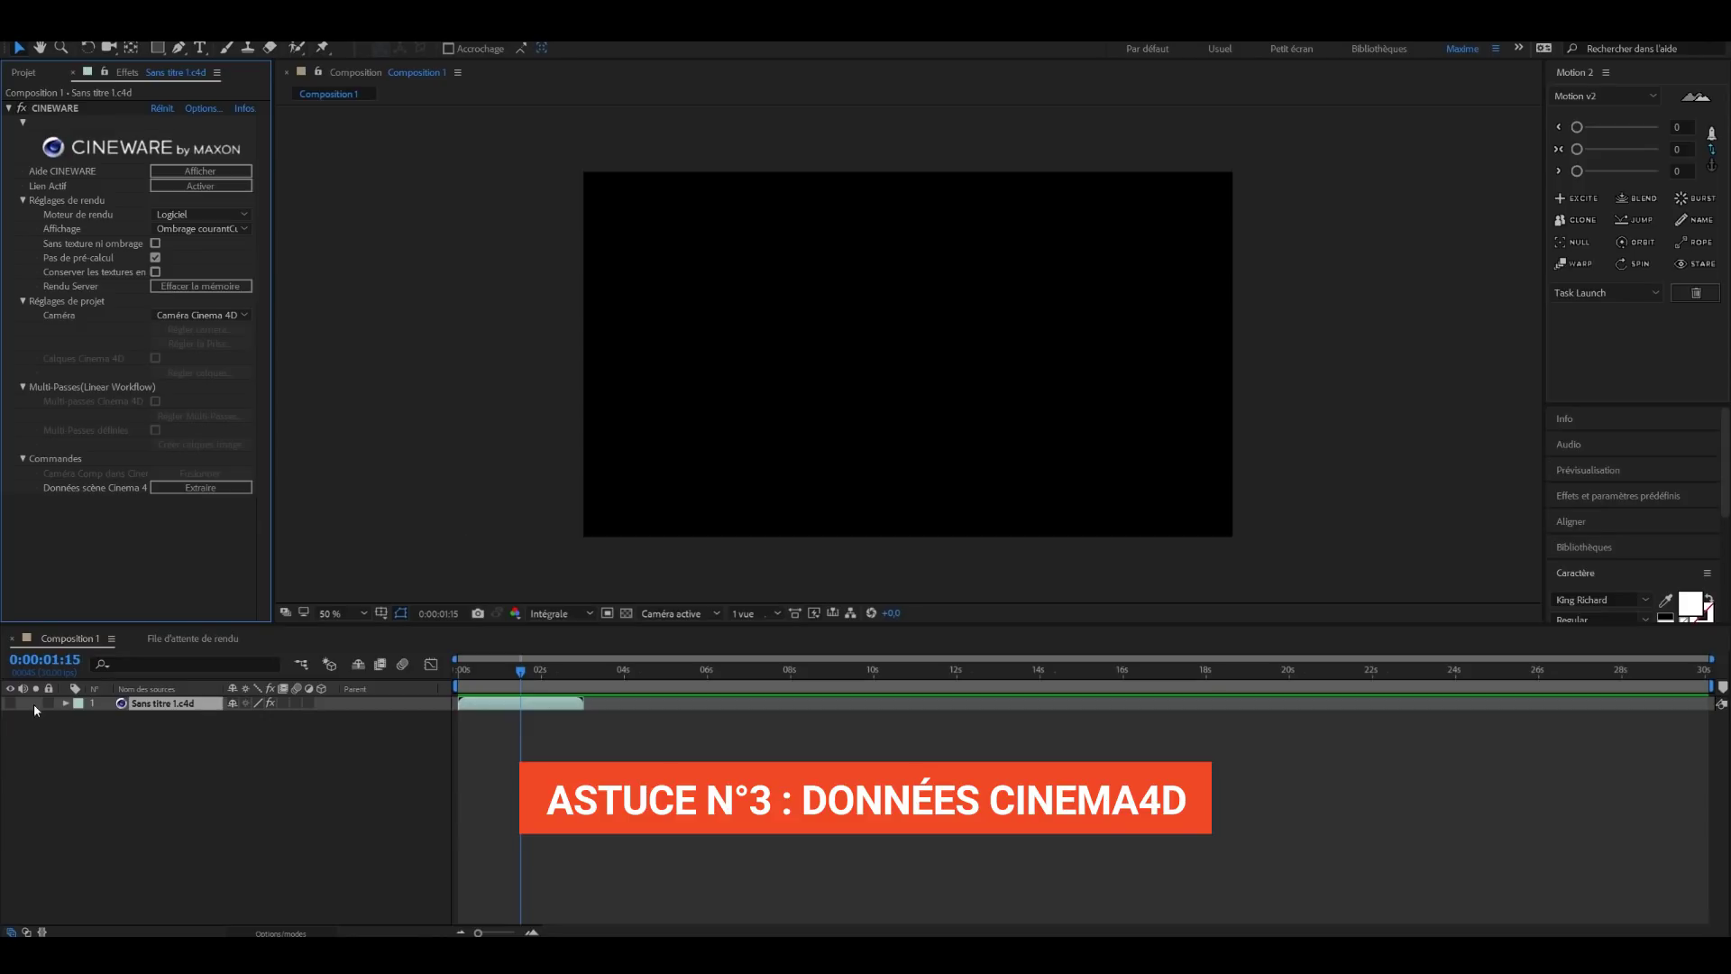
Step: In After Effects show the Sans titre 1.c4d layer, and in Cinema 4D add an omni light at about X -29, Y 38, Z -28 cm
left_click(11, 704)
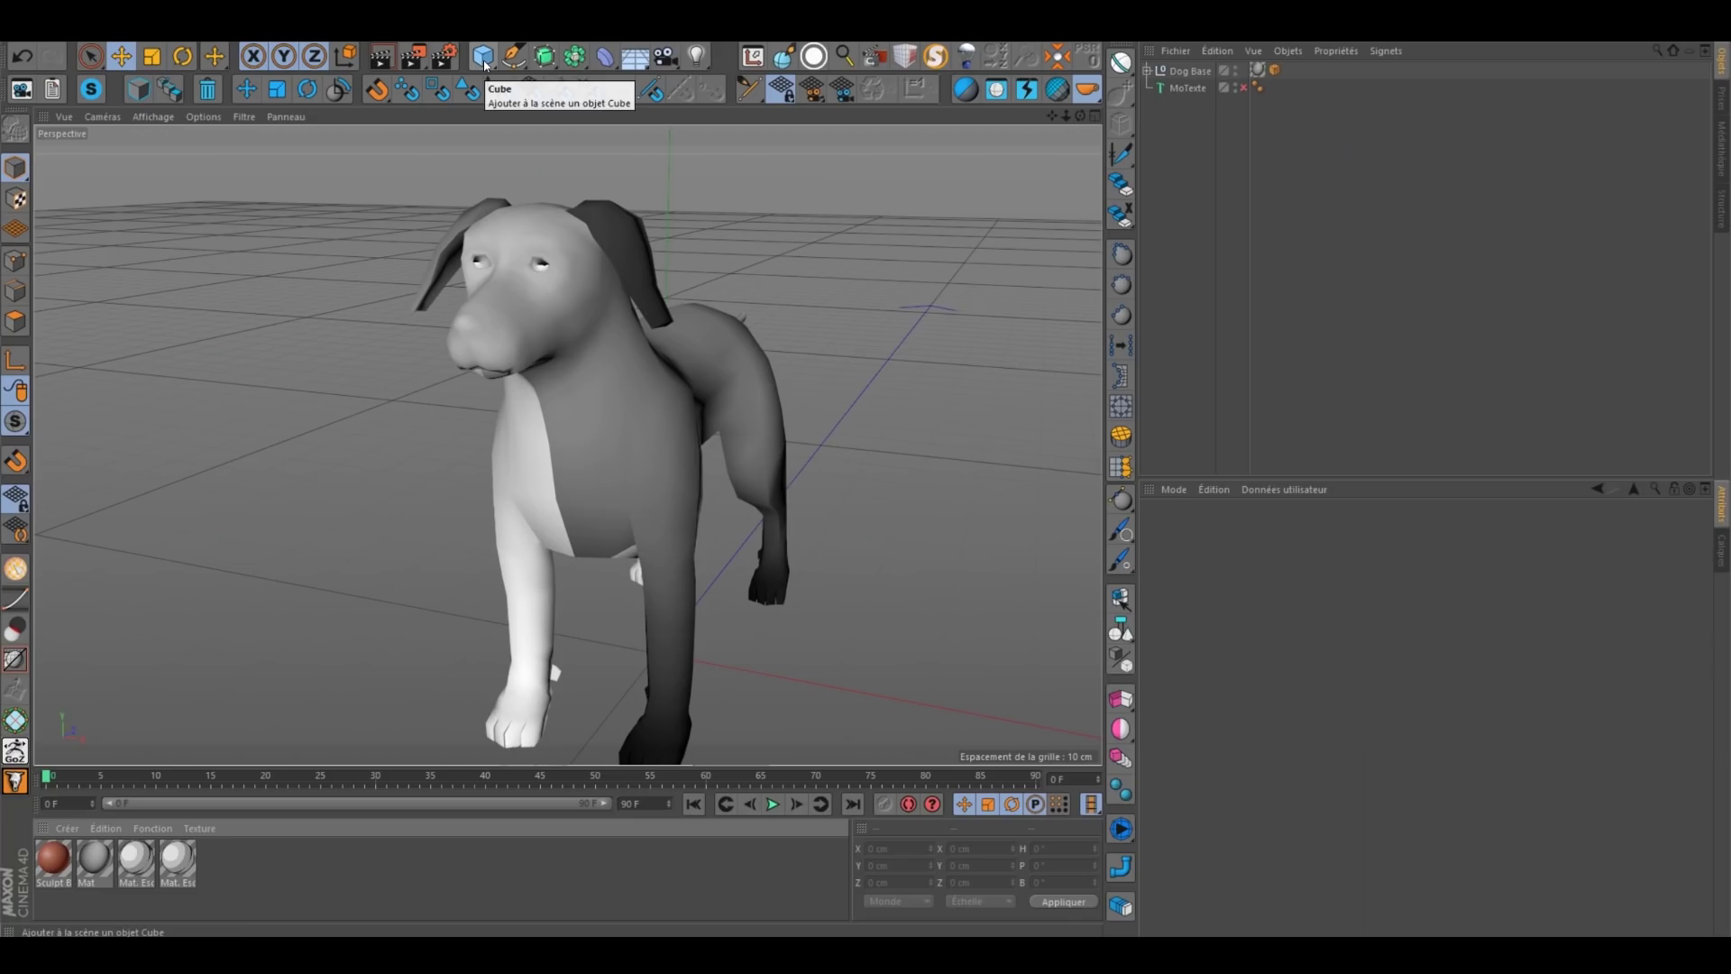
left_click_drag(696, 56, 771, 79)
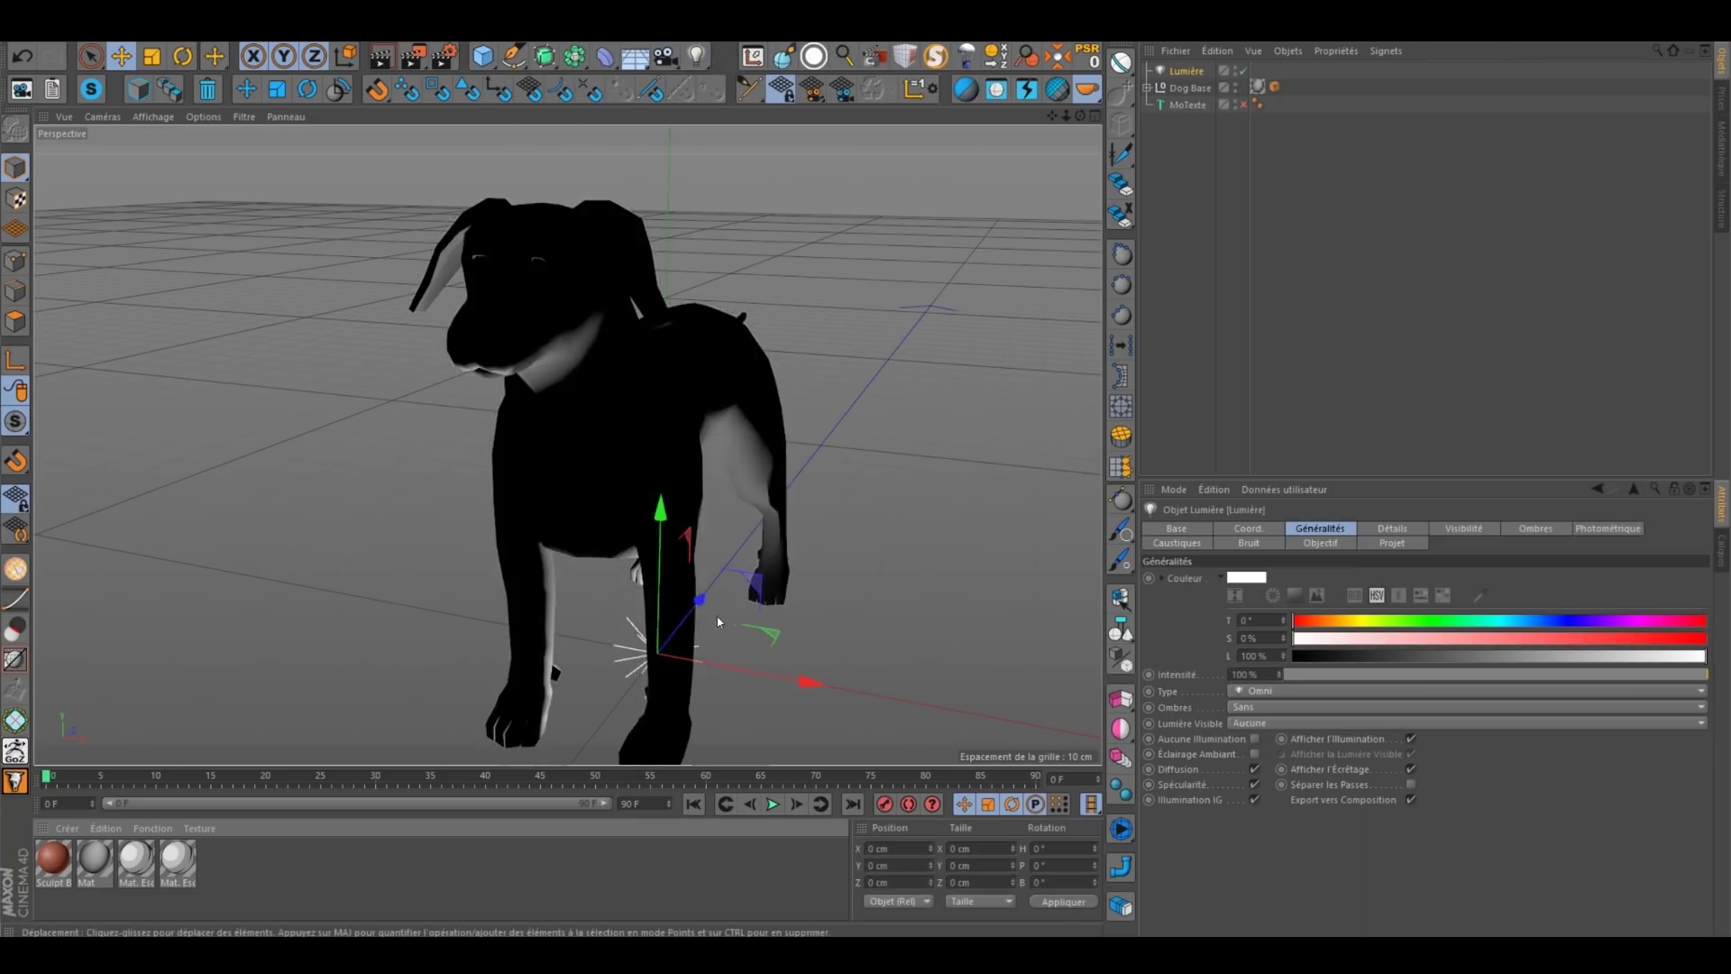
left_click_drag(717, 615, 624, 733)
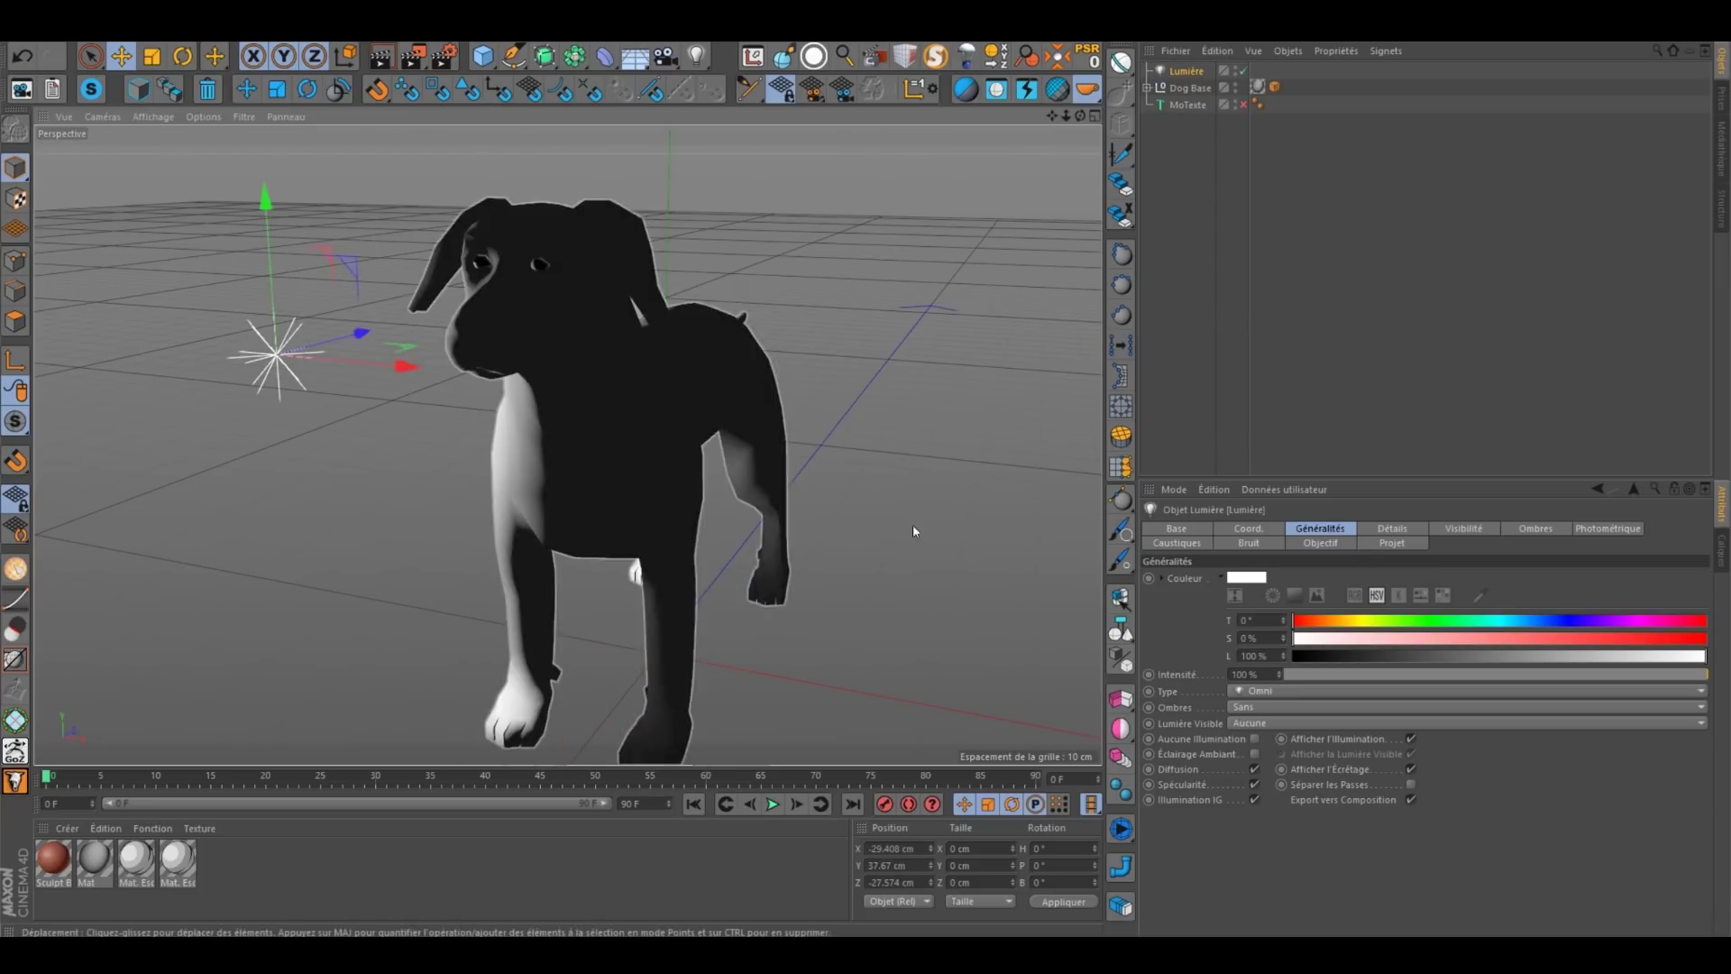
left_click(927, 520)
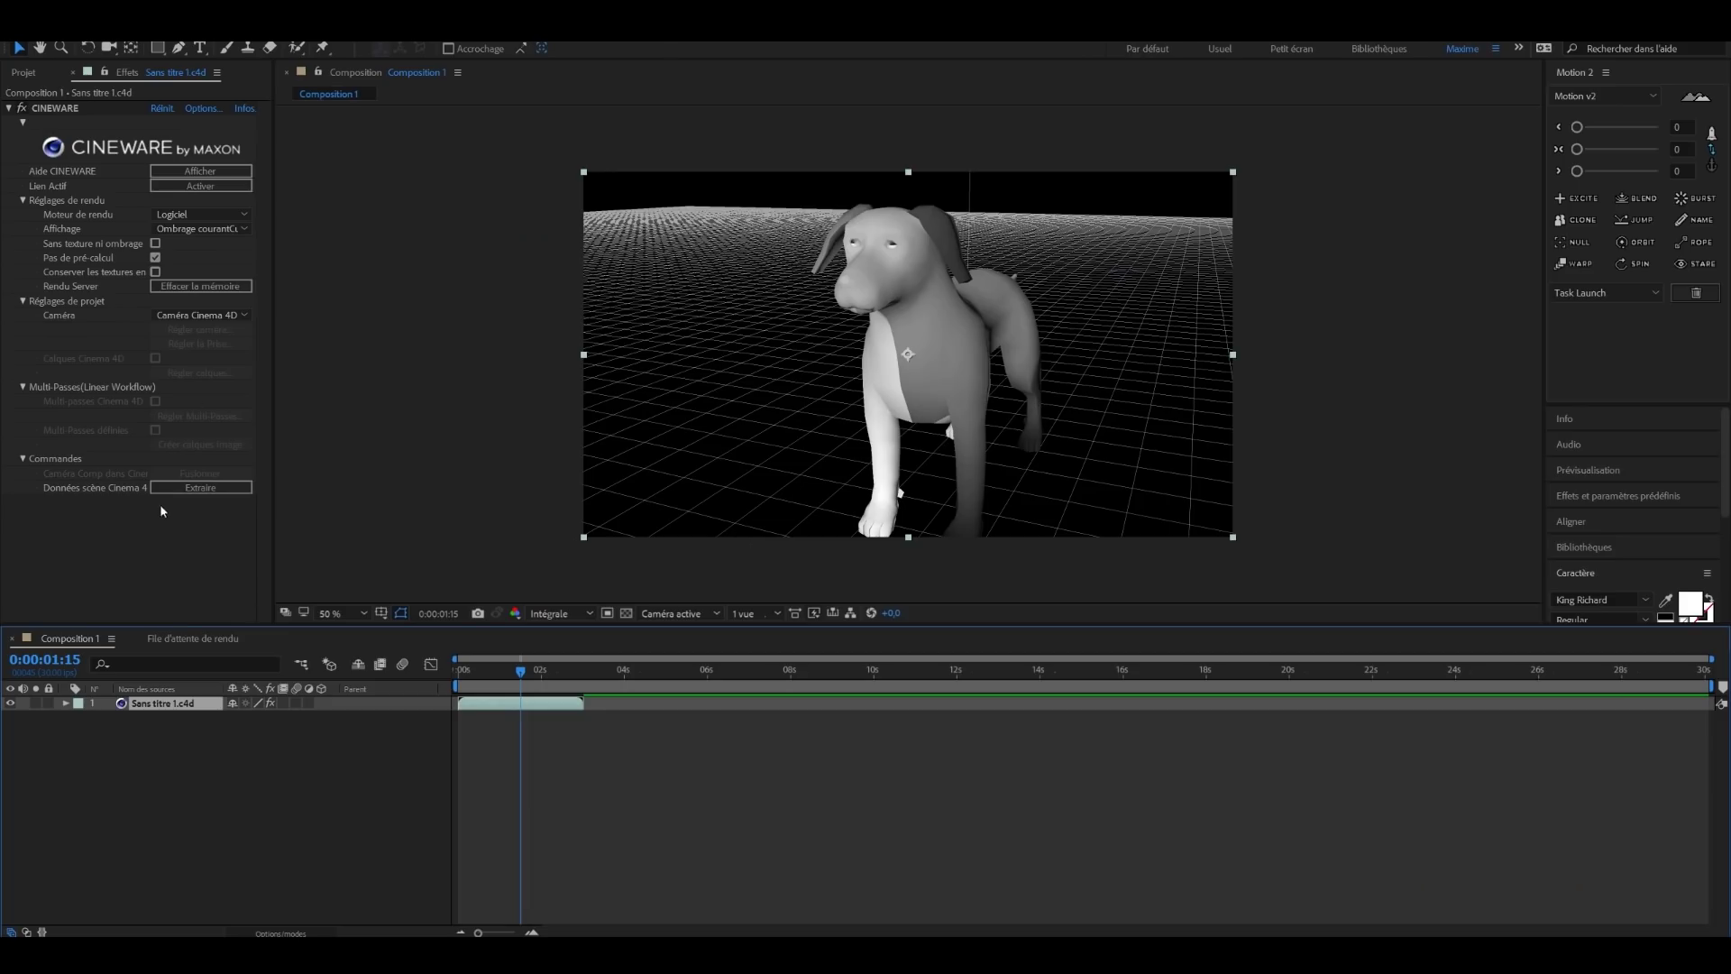
Step: In After Effects, extract the Cinema 4D scene data from the Sans titre 1.c4d layer, and hide and reshow that layer
left_click(195, 488)
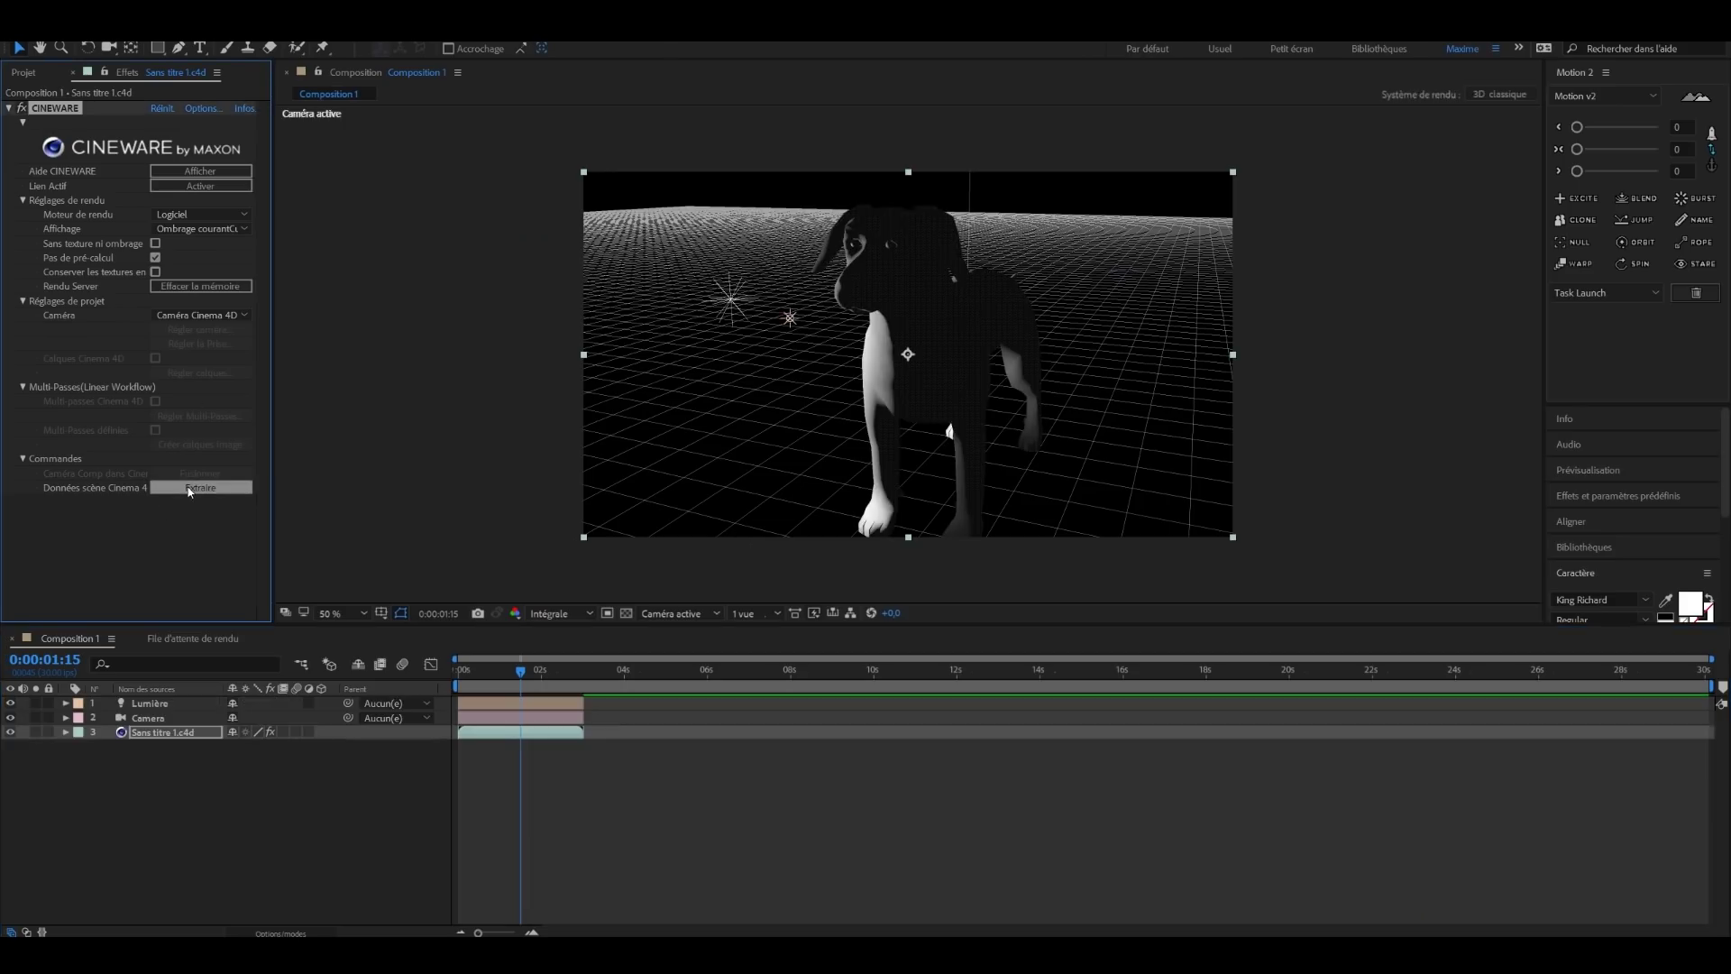
left_click(9, 736)
key("ctrl+Up")
key("ctrl+Up")
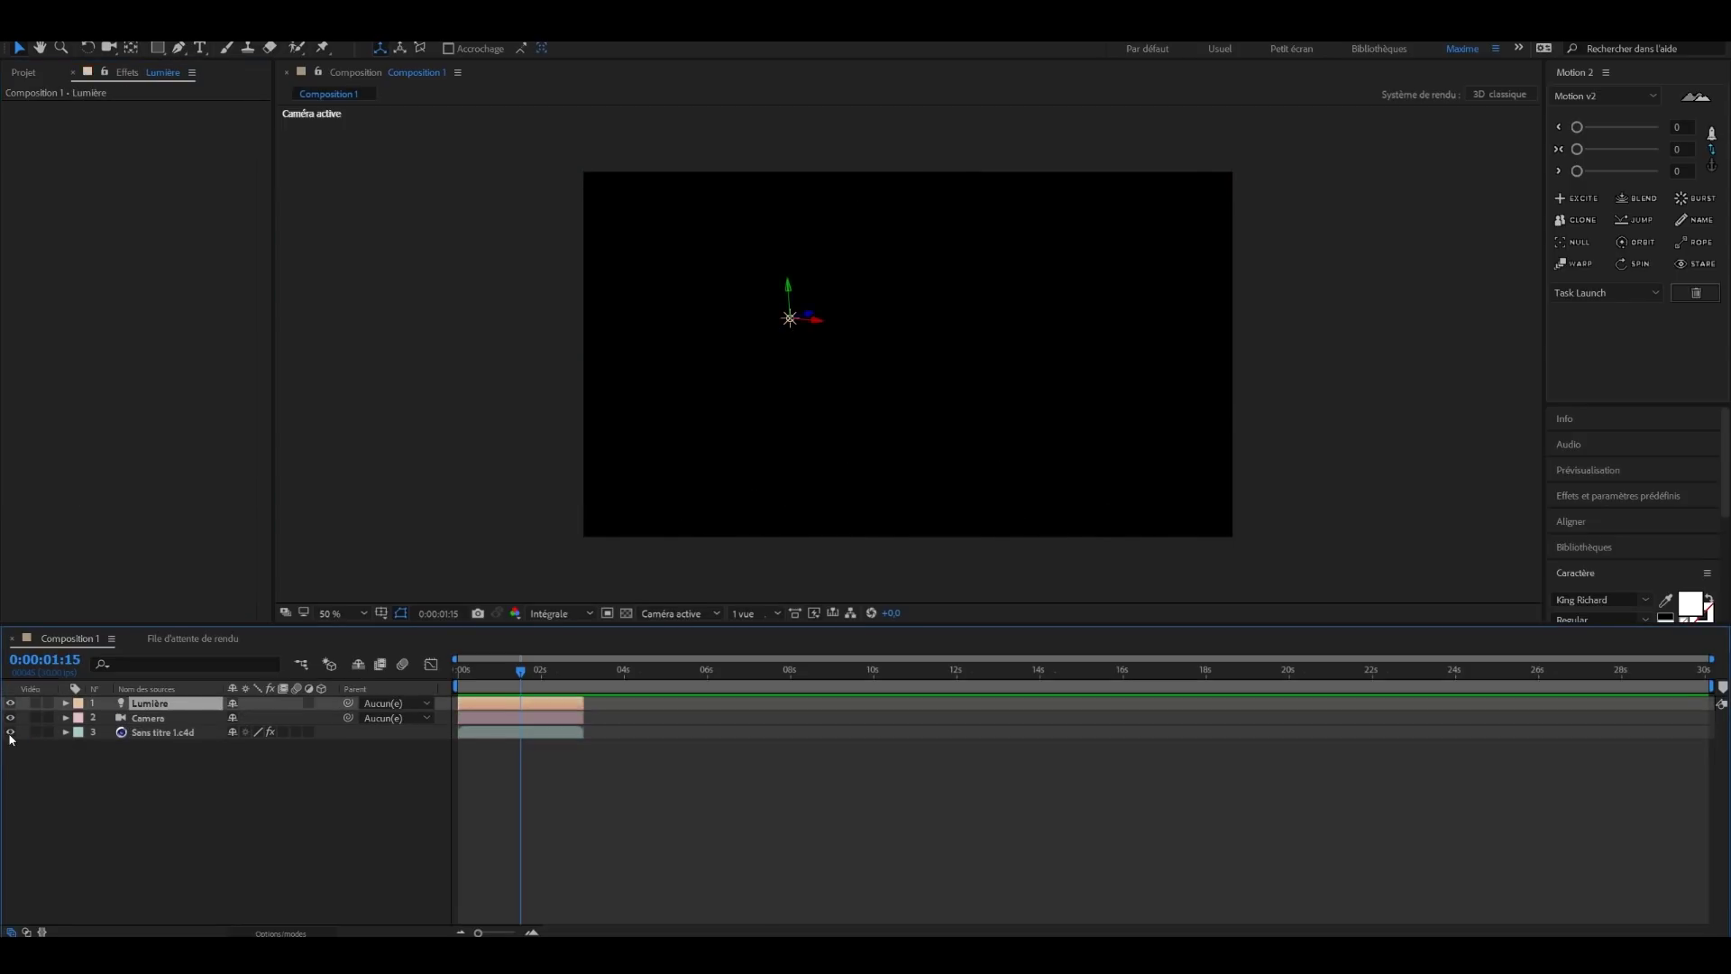
left_click(10, 732)
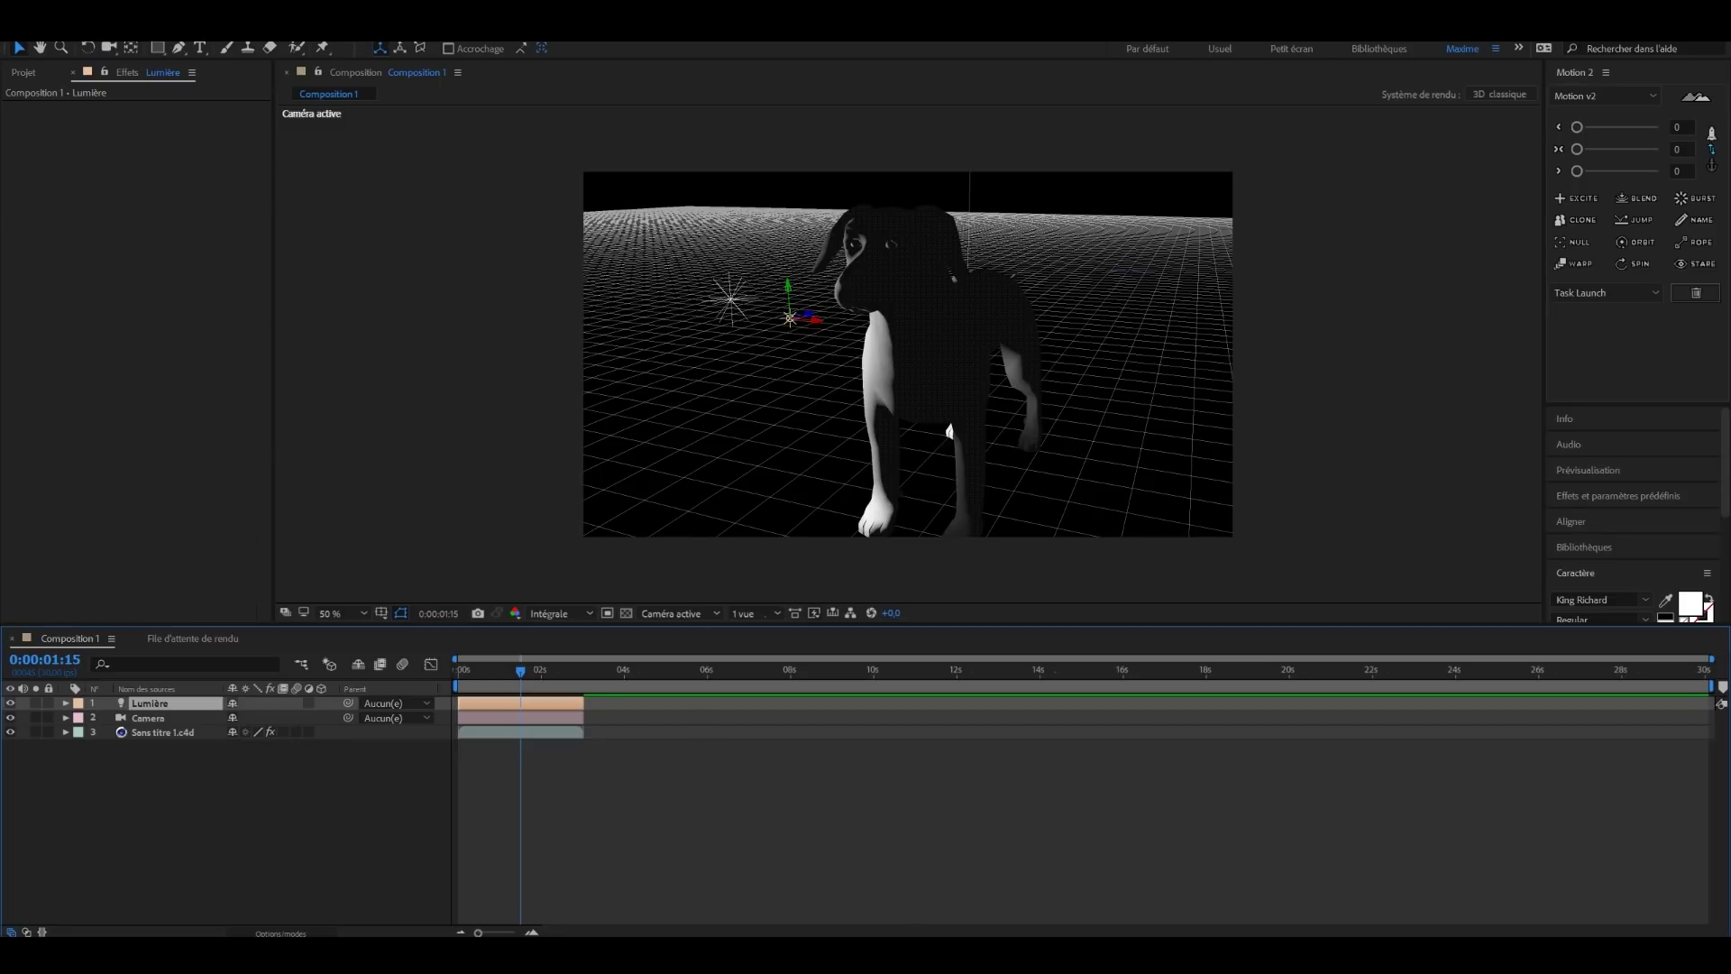
Step: Switch to Cinema 4D, view the black-and-white reference image and move the light to about X 22, Z -41 cm
mouse_move(704, 954)
left_click(701, 879)
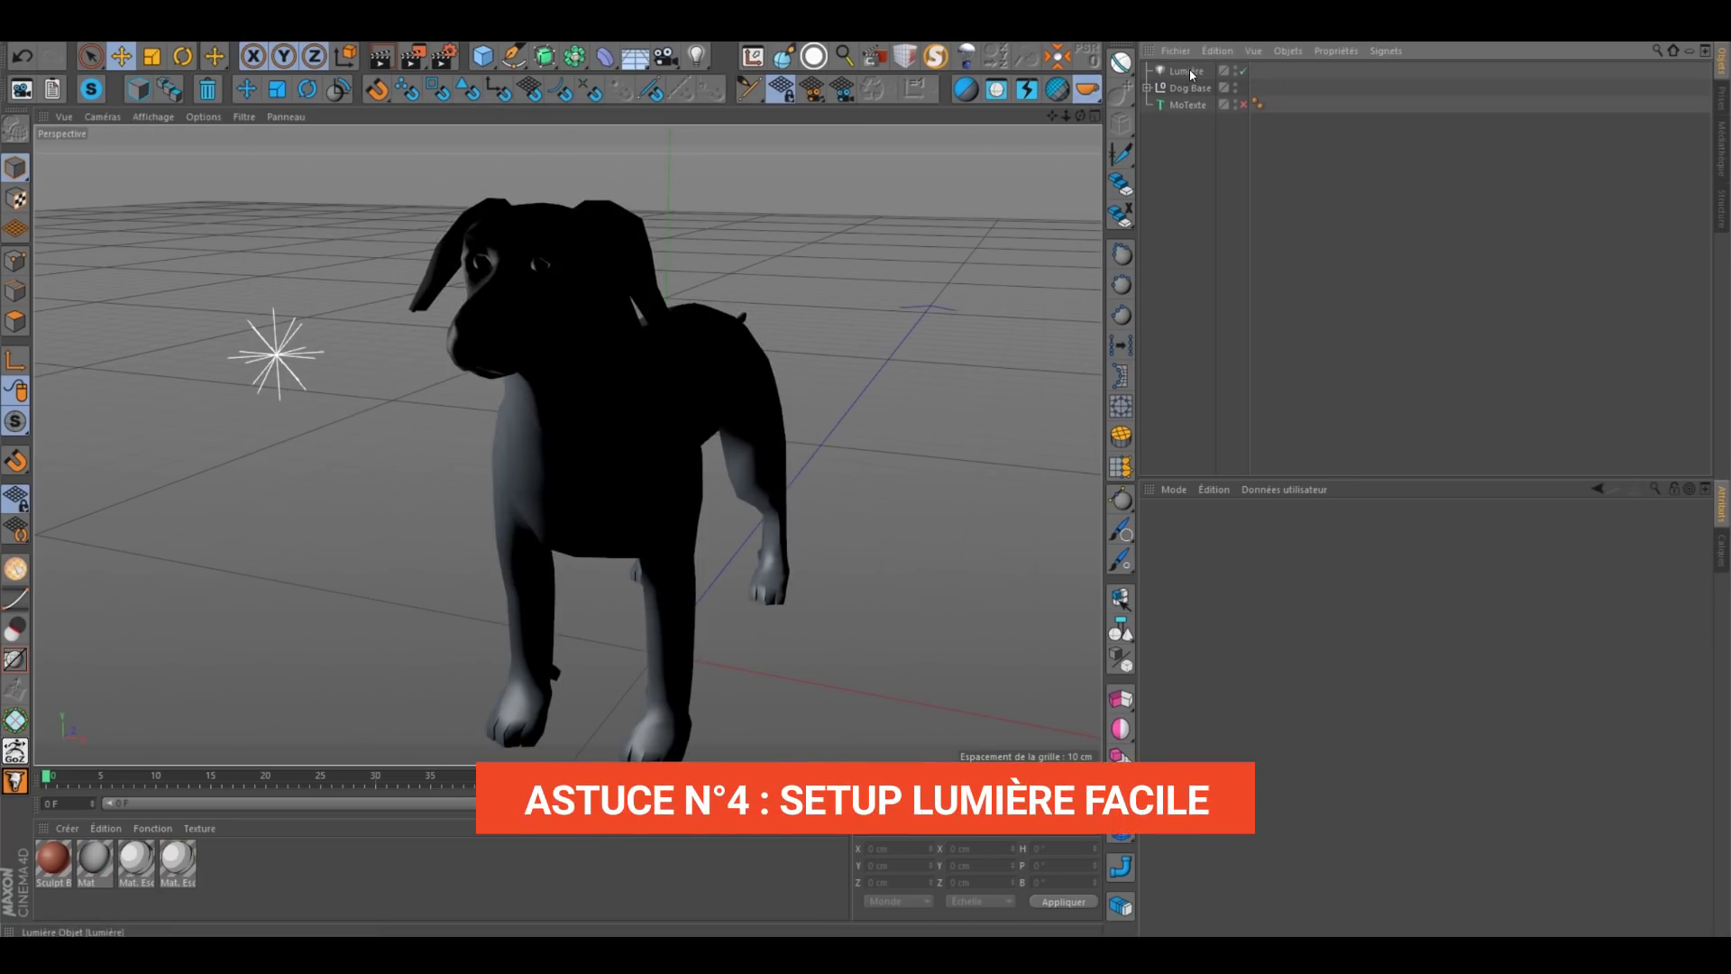
left_click(1188, 71)
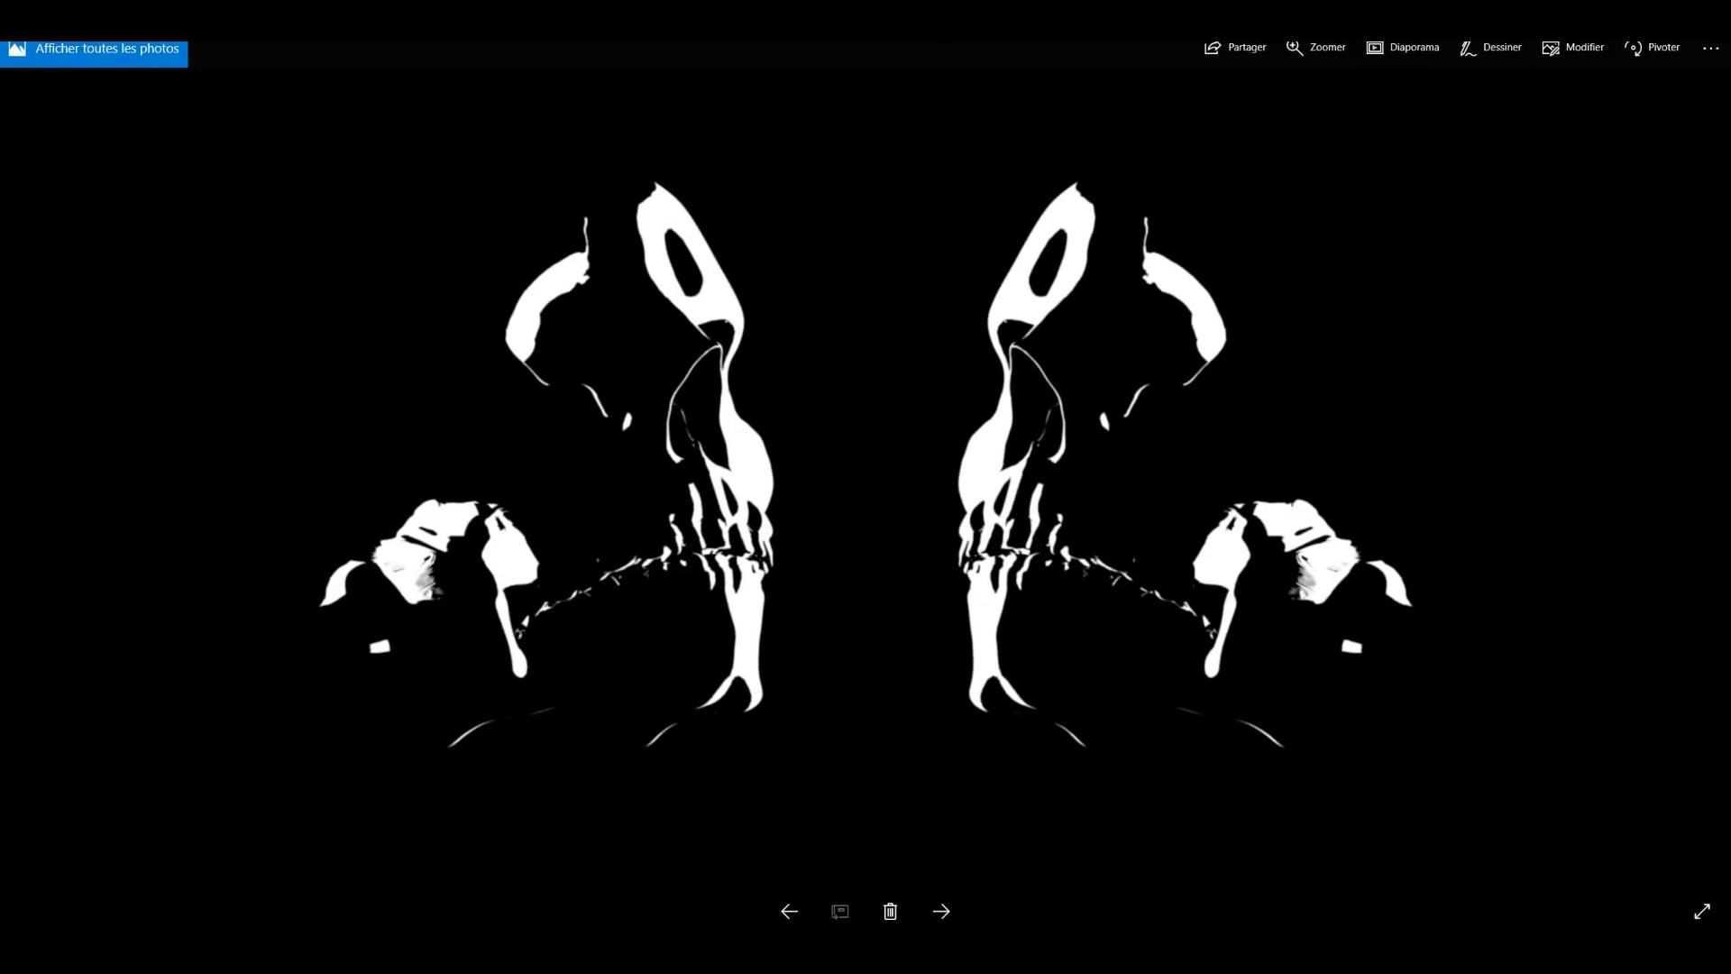
left_click_drag(510, 142, 858, 0)
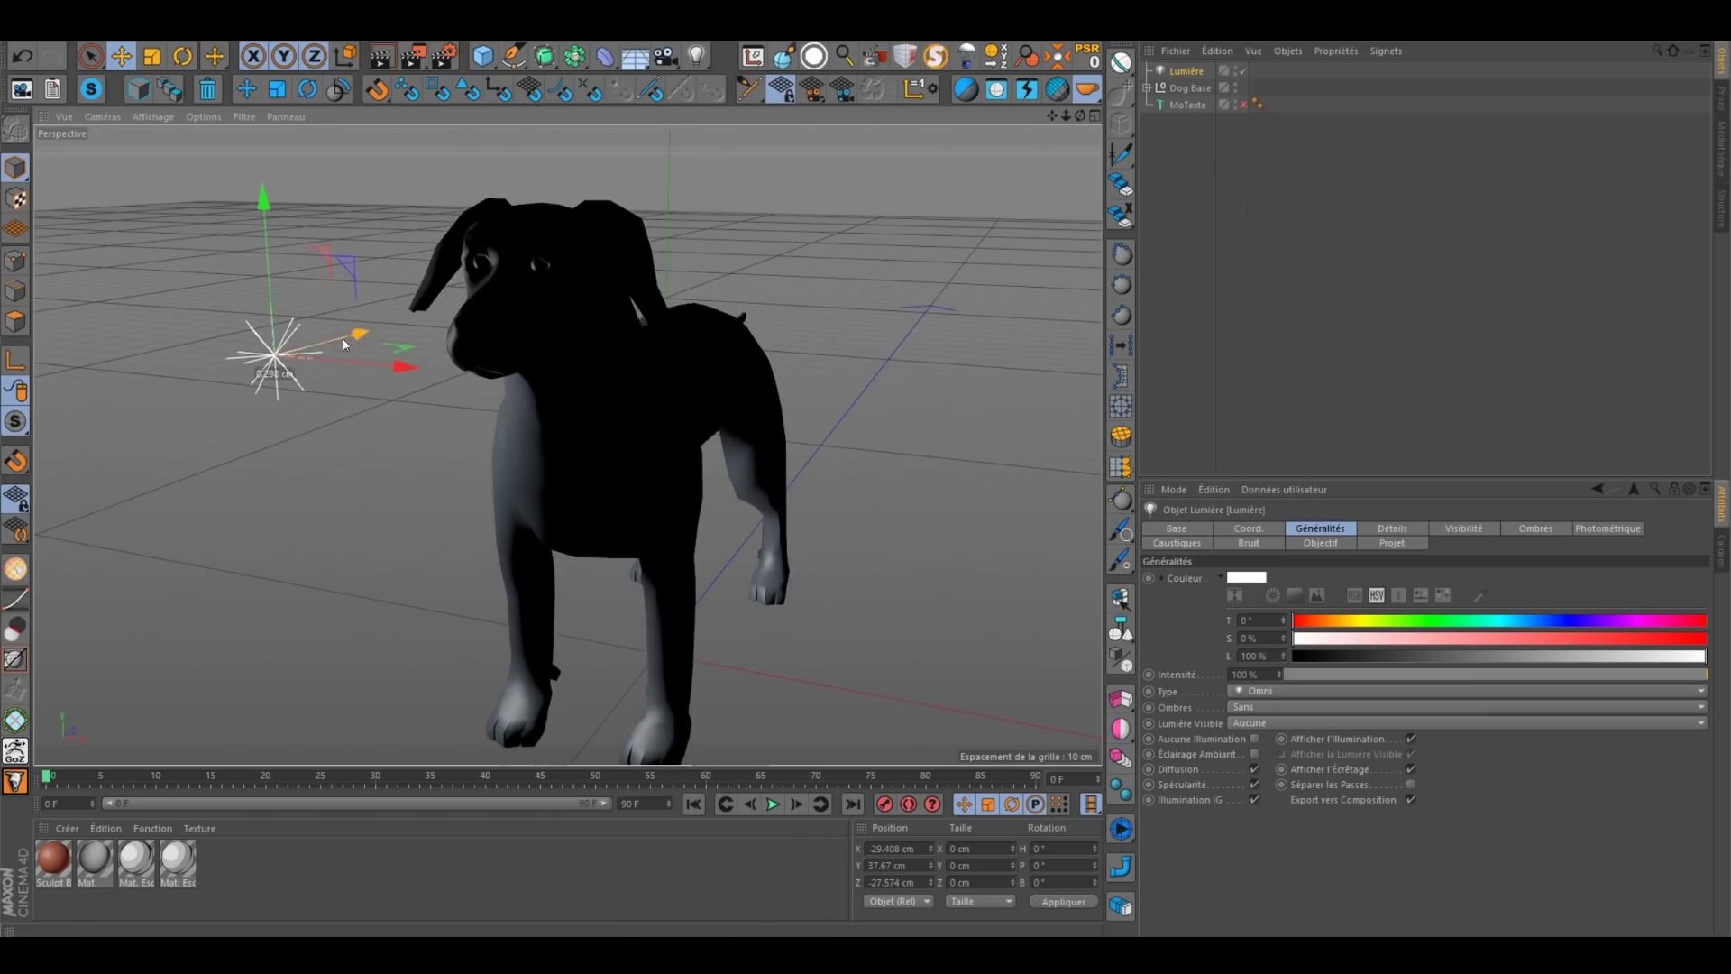
left_click_drag(343, 339, 950, 563)
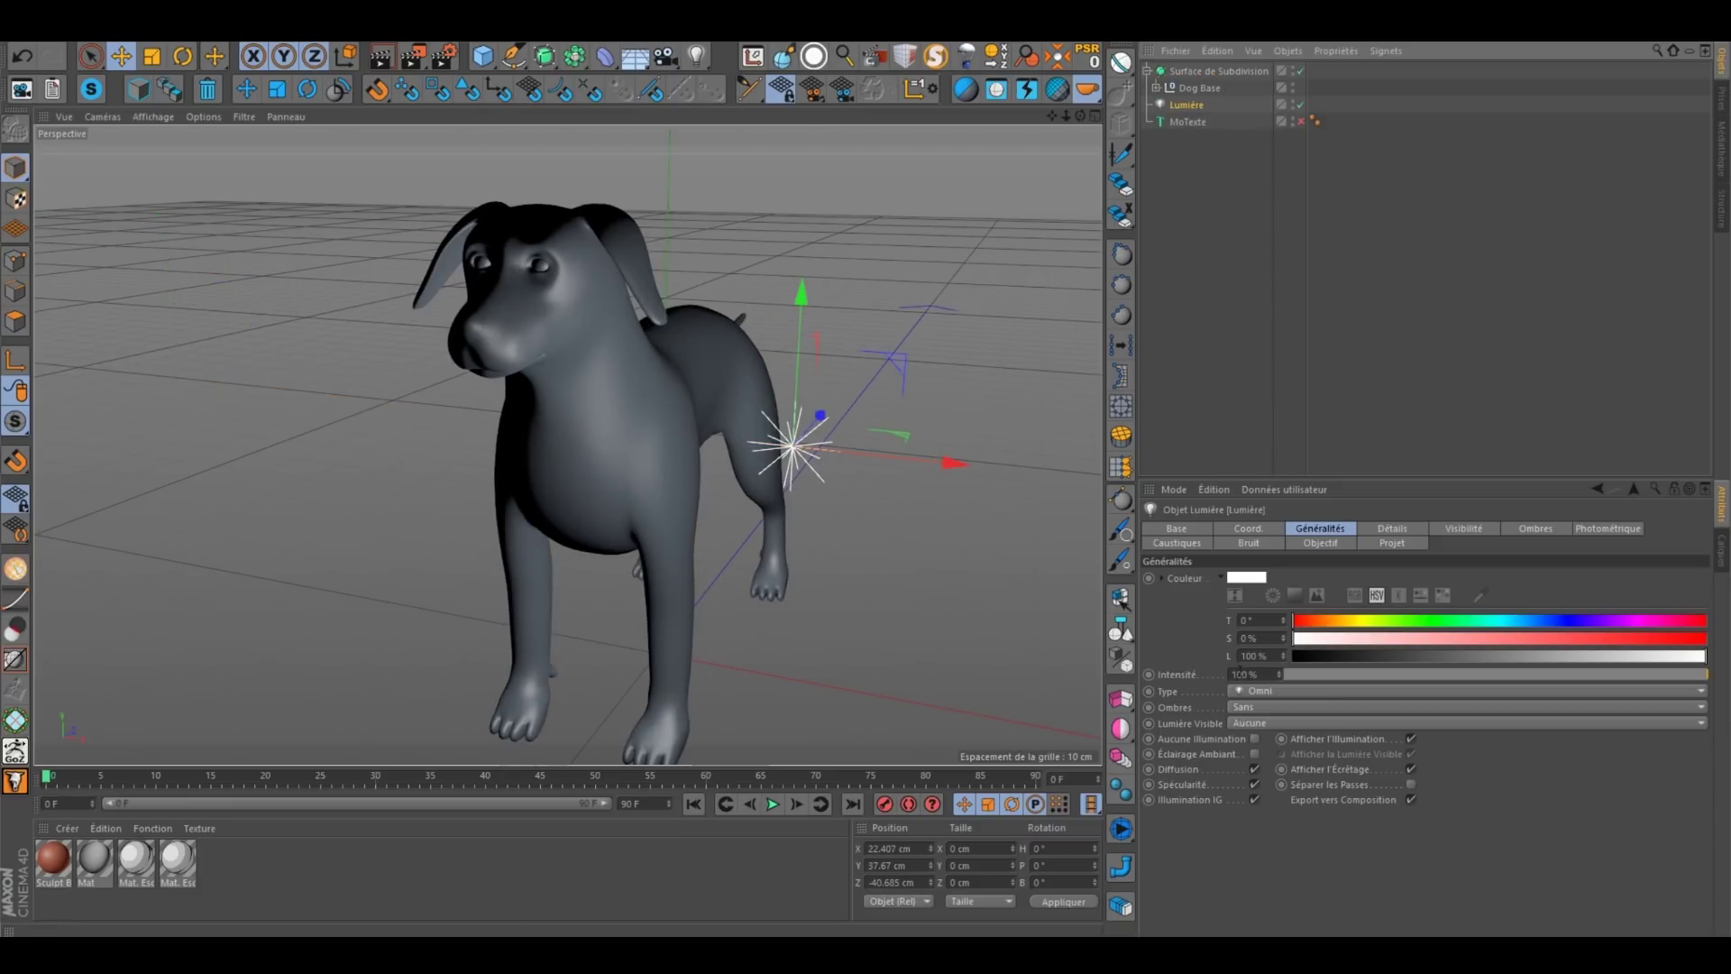
Step: Set the light's intensity to 1000 % and move it to about X -16, Y 46 cm
type("0")
key("Return")
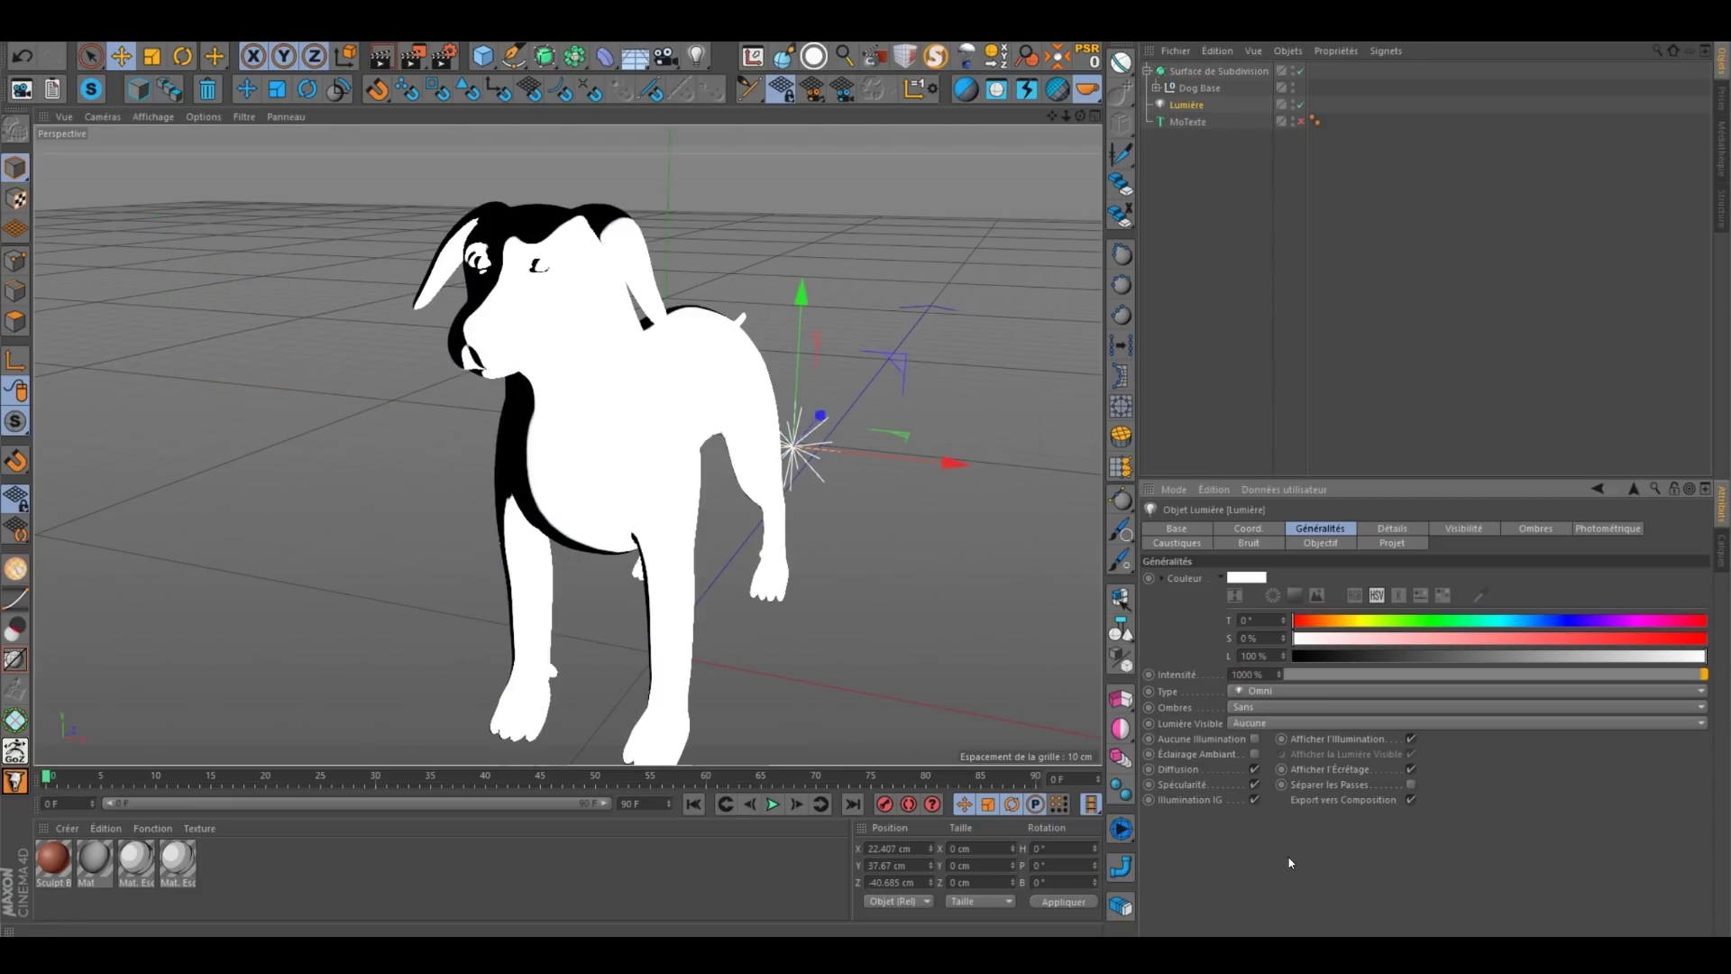
left_click_drag(952, 463, 412, 408)
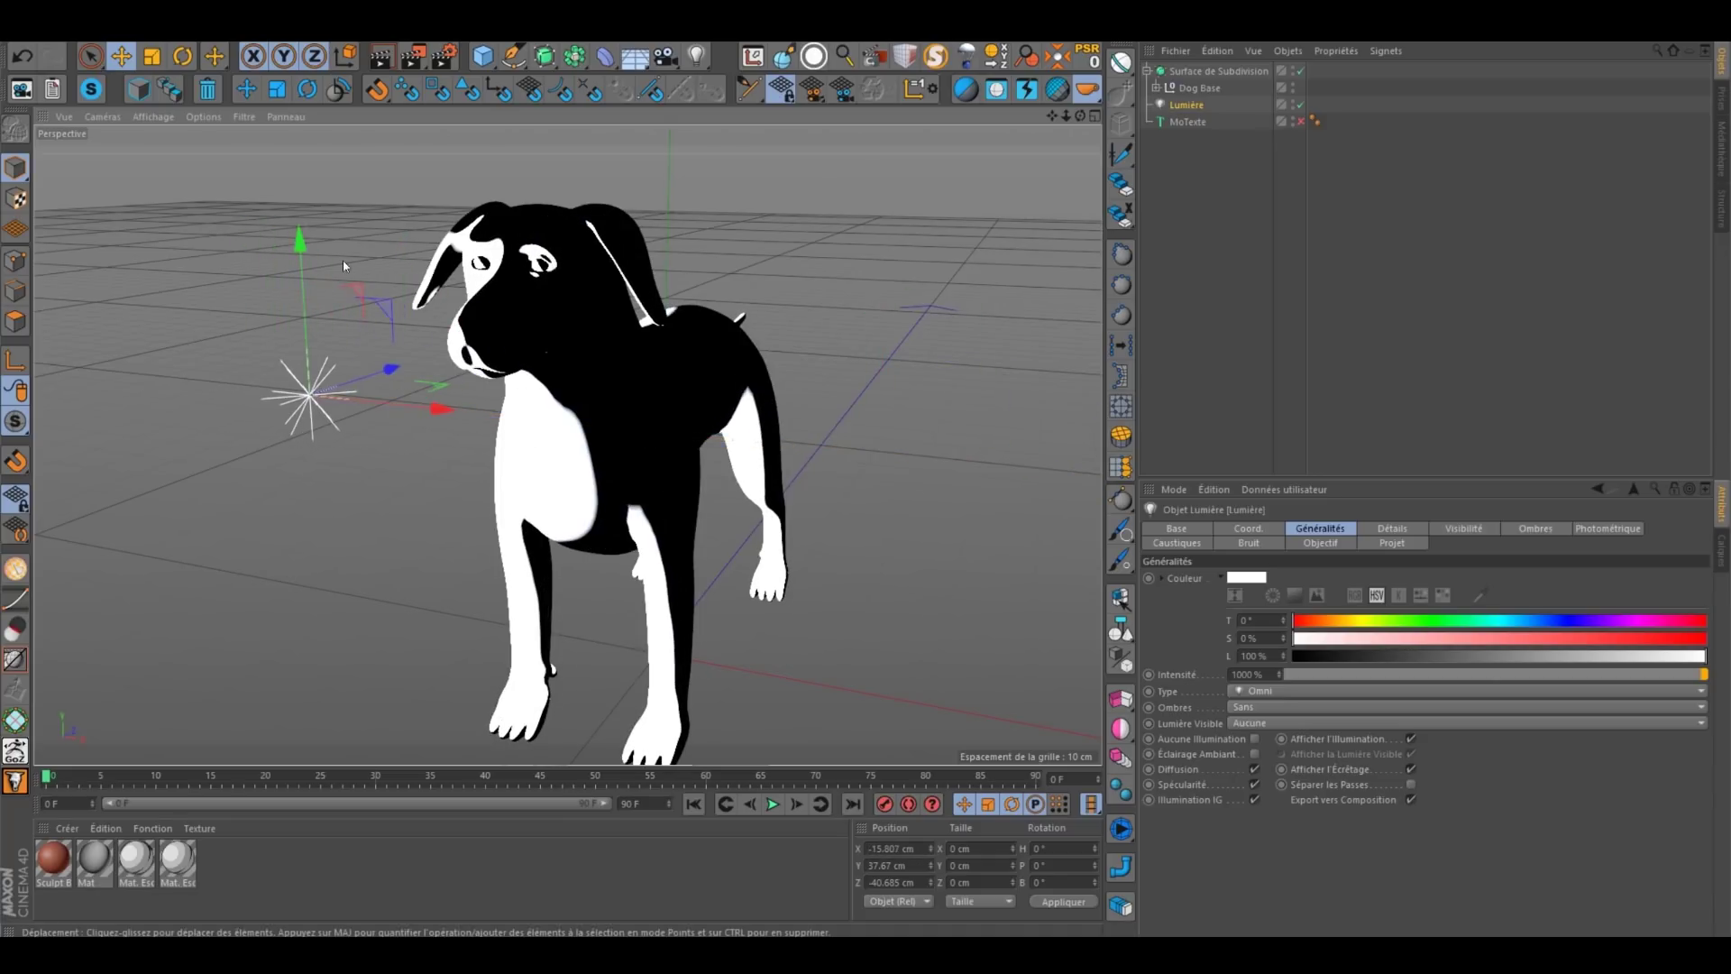
left_click_drag(311, 247, 240, 137)
Step: Render the high-contrast dog and compare it with the black-and-white reference image in the photo viewer
left_click(381, 56)
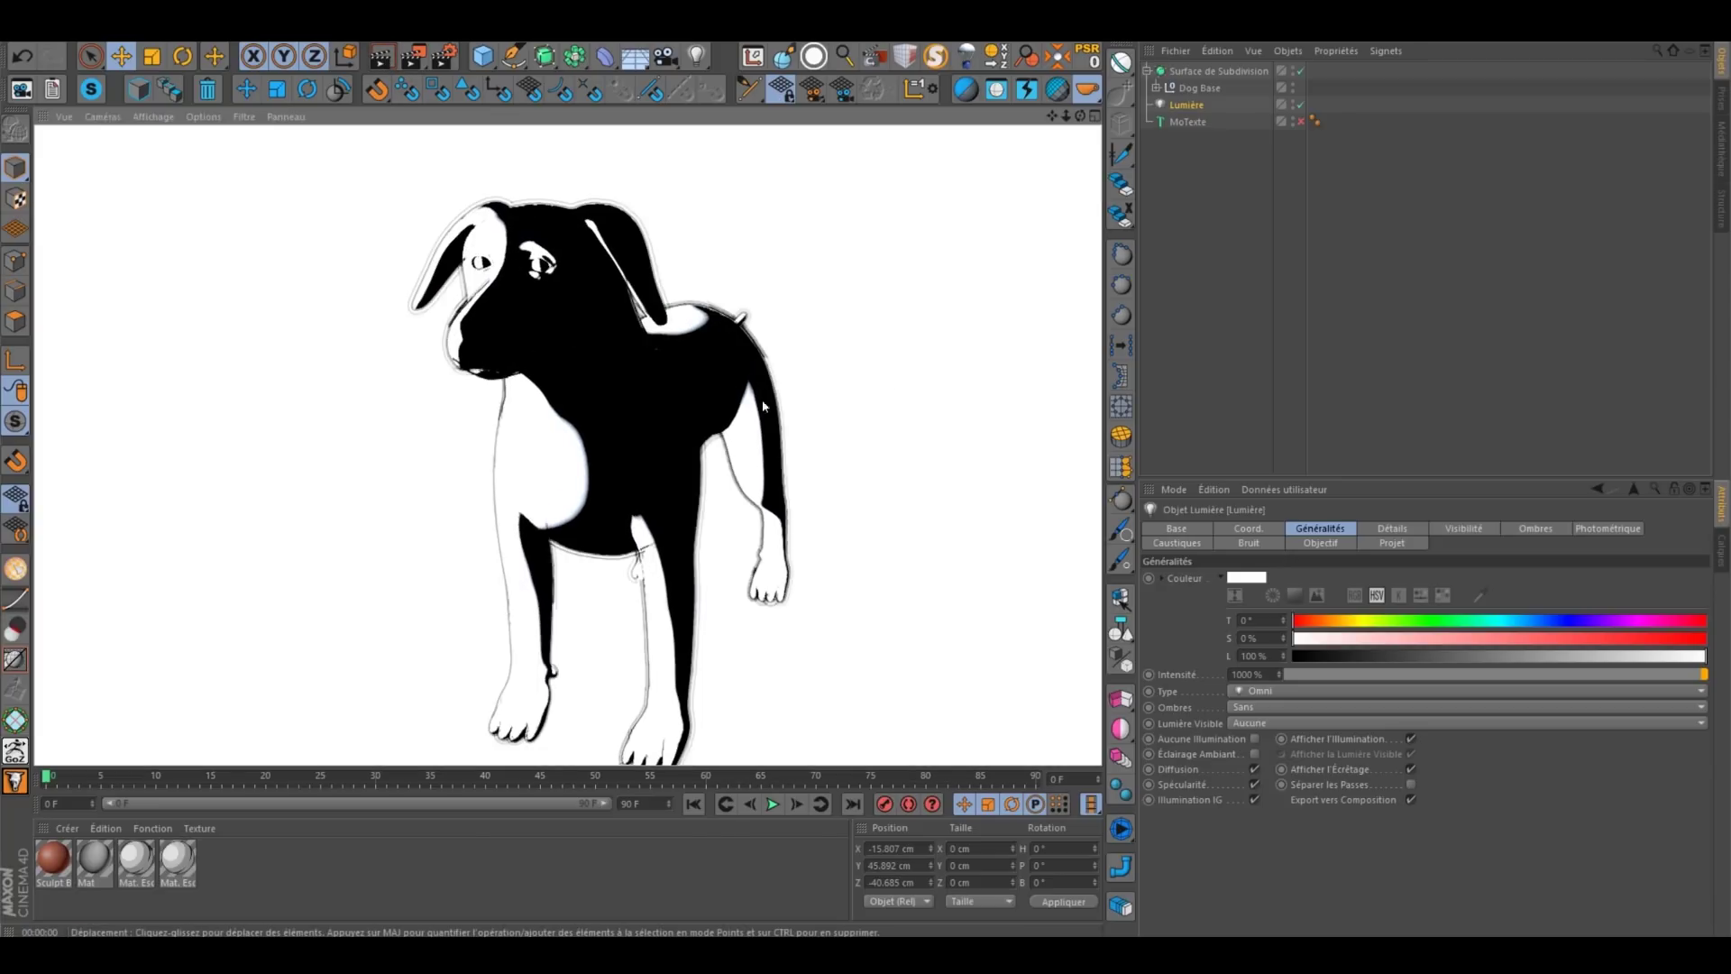
key("ctrl+r")
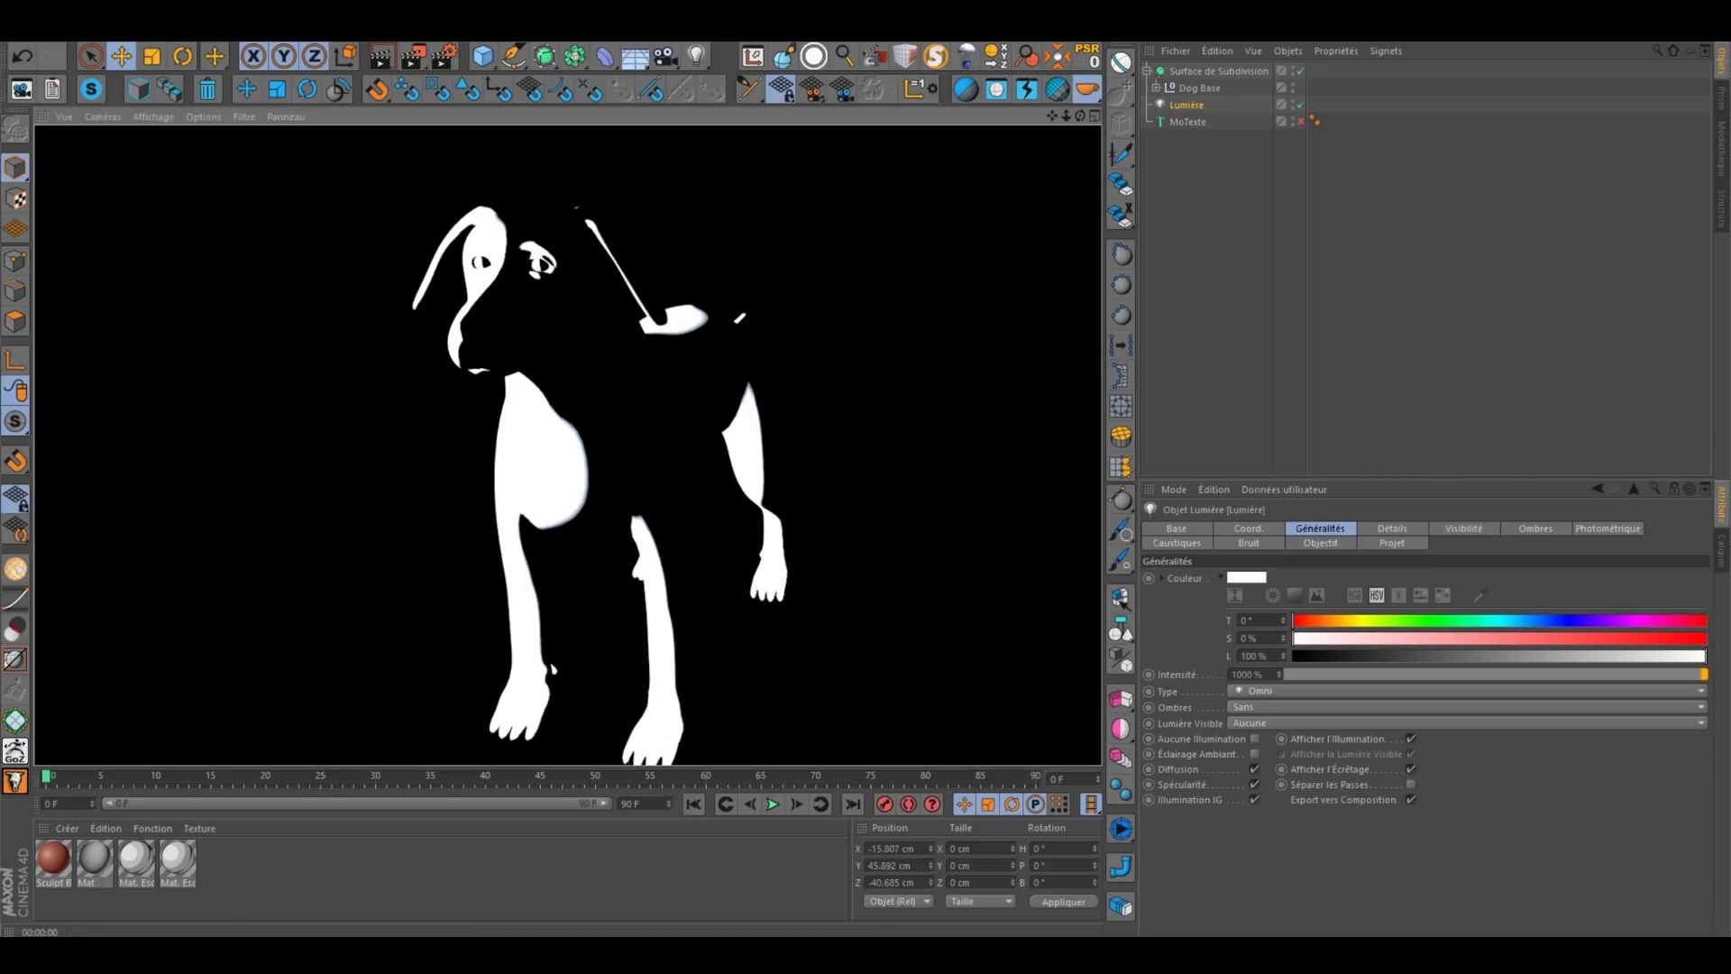
key("alt+Tab")
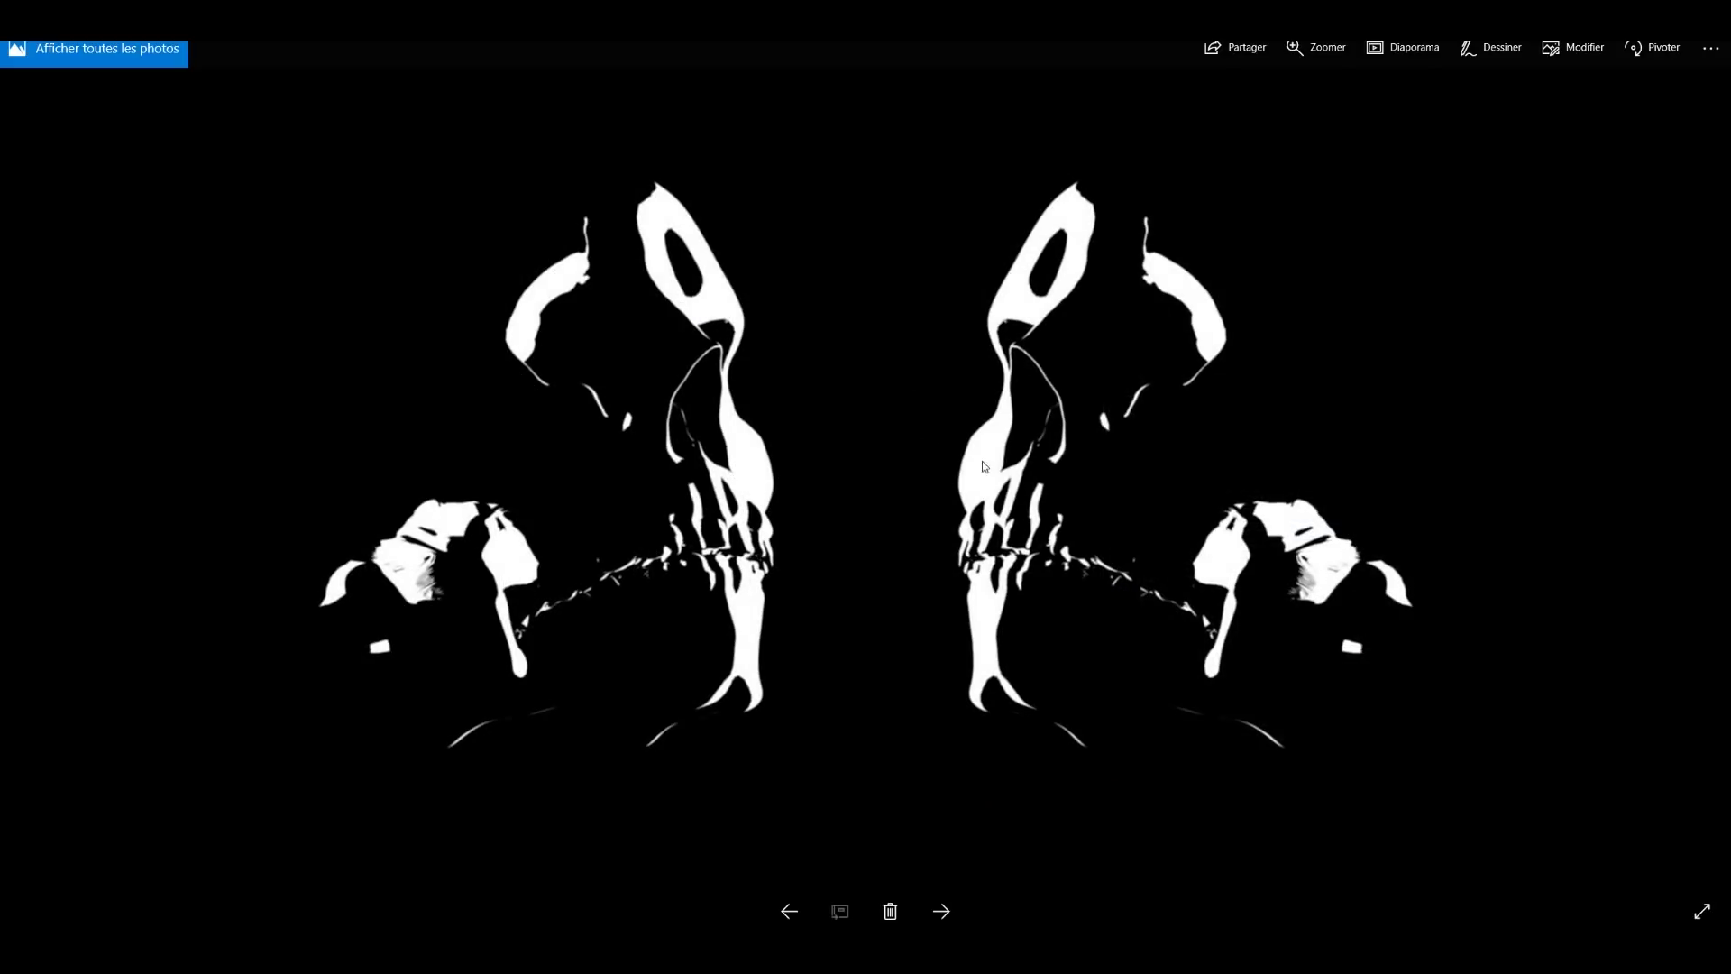
key("alt+Tab")
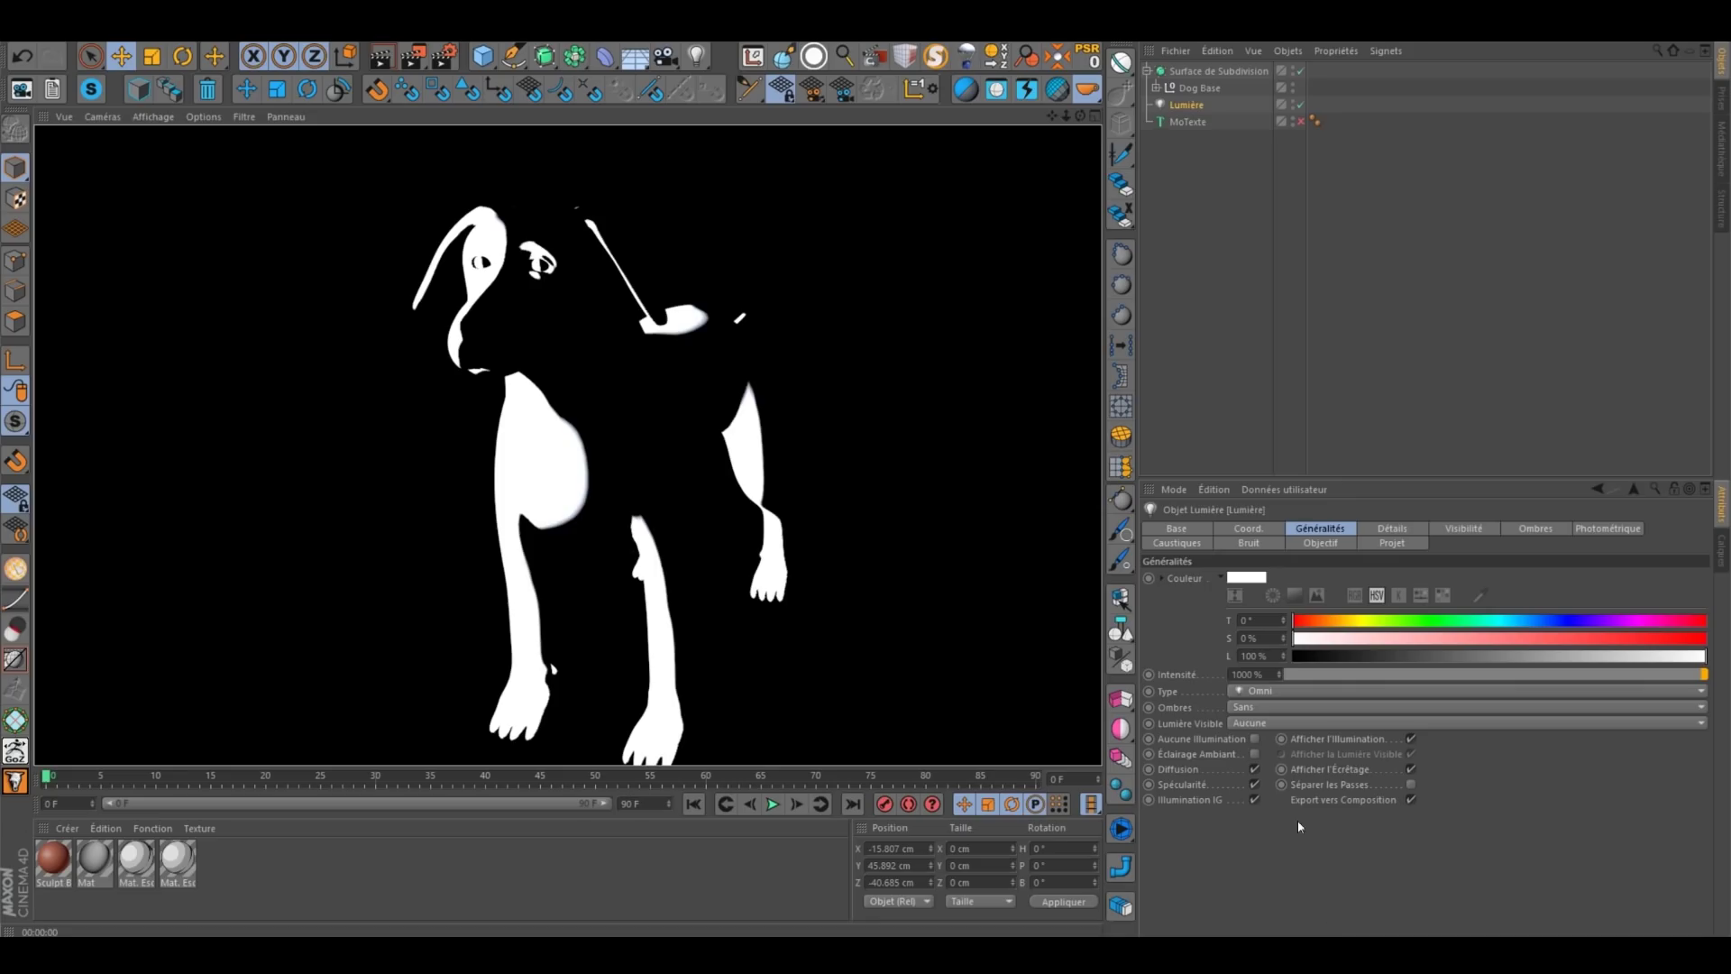
Step: Delete the dog's subdivision surface and the light from the scene
scroll(693, 425, "down", 3)
left_click_drag(693, 425, 762, 427, "alt")
left_click(1208, 70)
key("Delete")
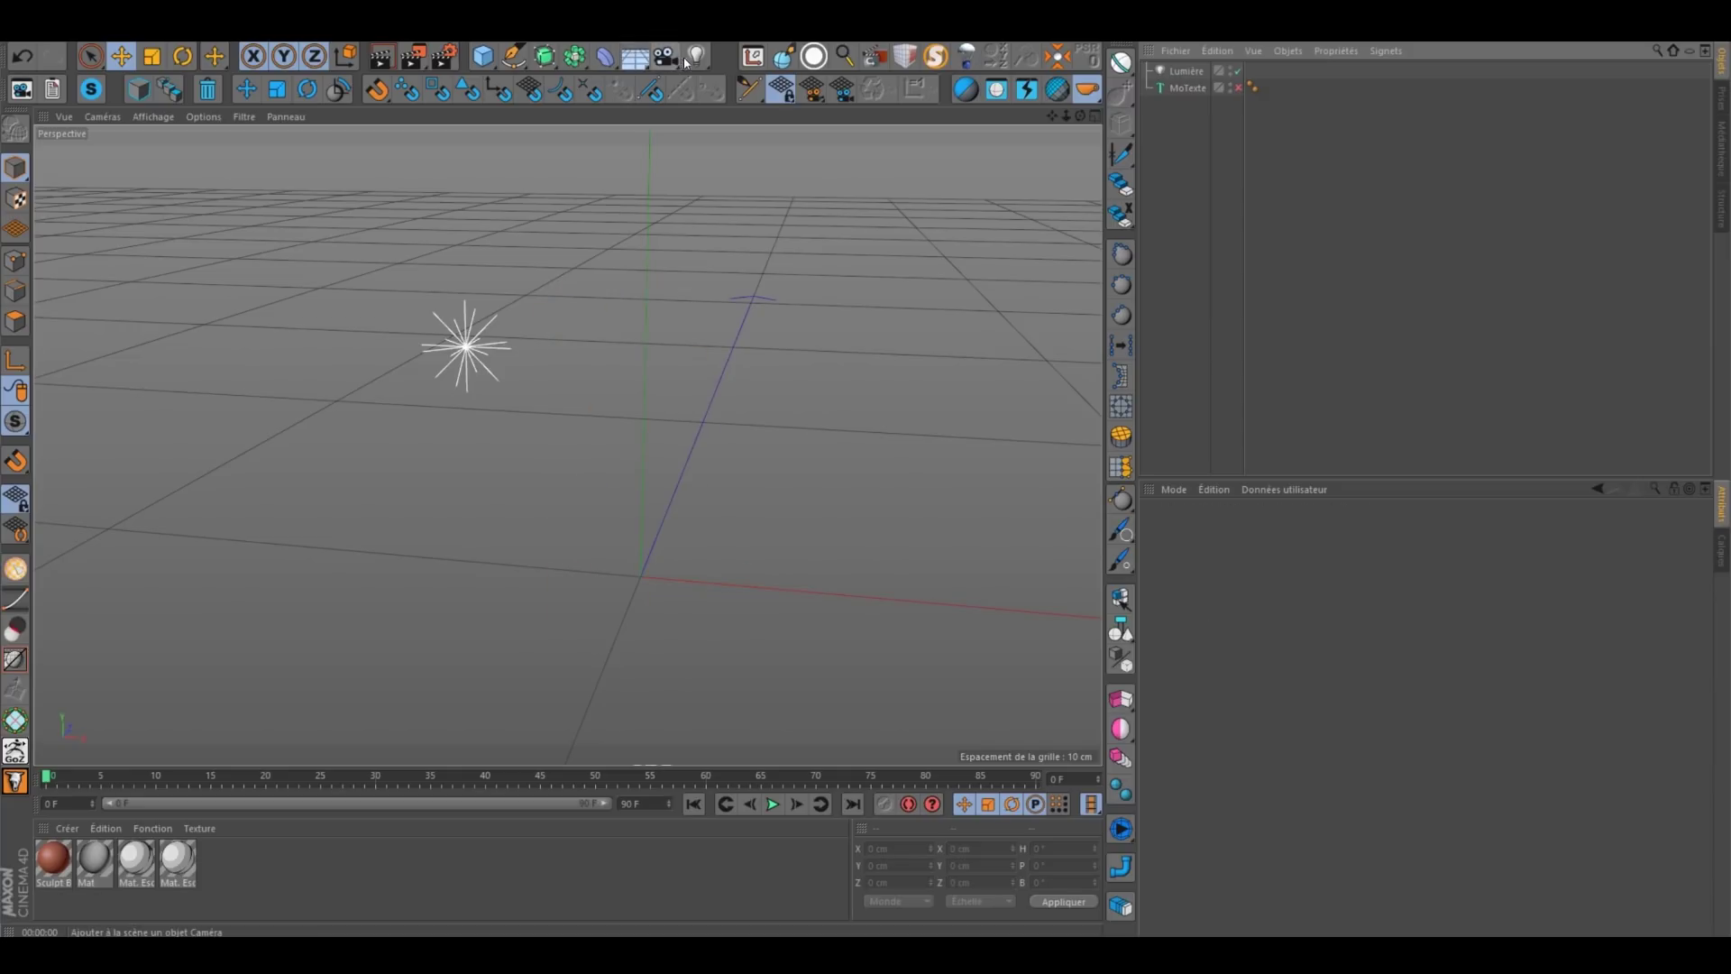
left_click_drag(484, 56, 792, 166)
scroll(672, 294, "down", 8)
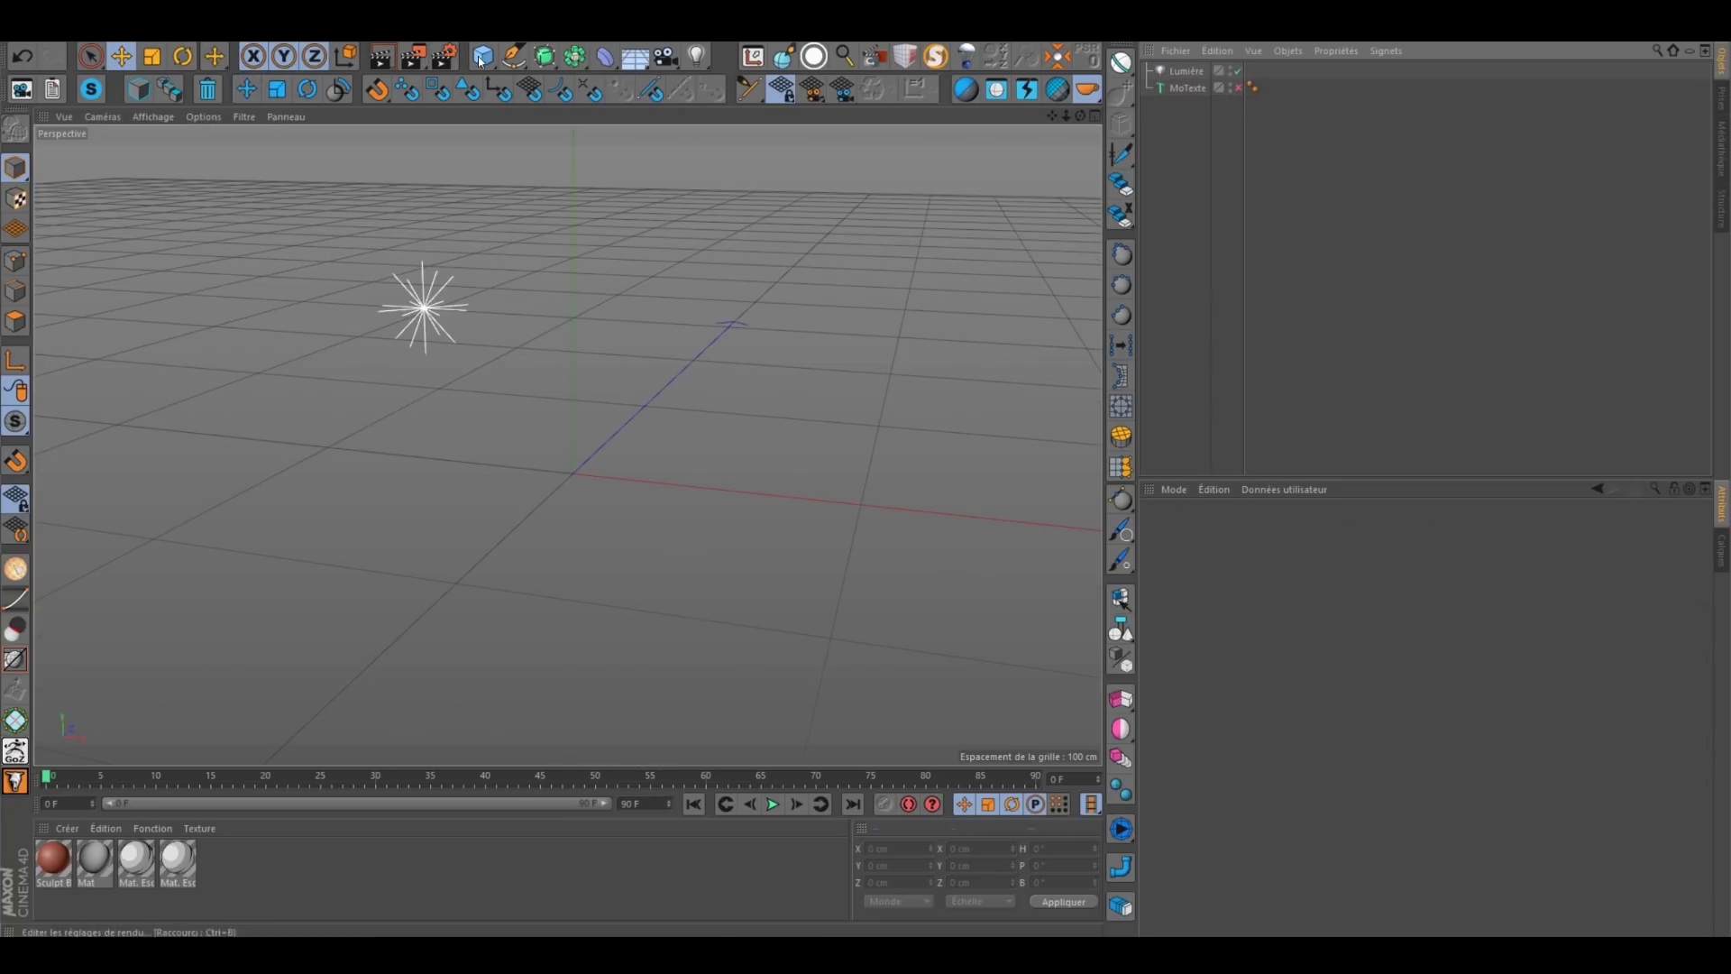
left_click(1183, 71)
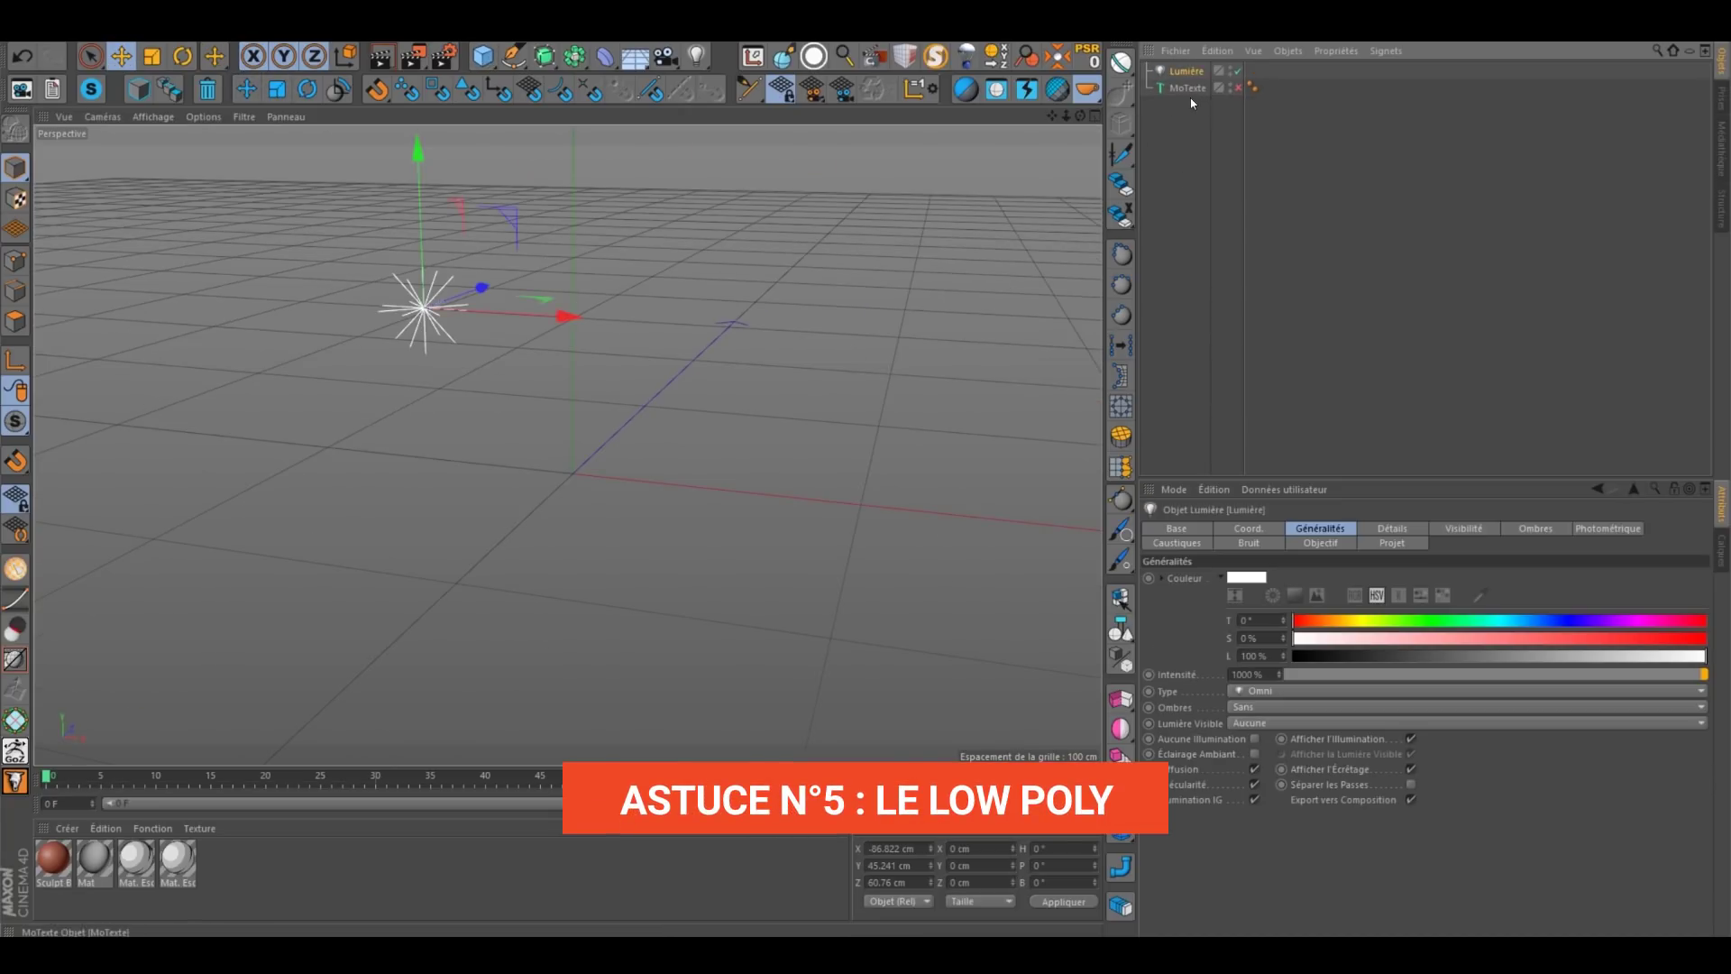
key("Delete")
Step: Load the Horse Base mesh from the Base Meshes presets into the scene
left_click(1723, 149)
scroll(1514, 314, "down", 2)
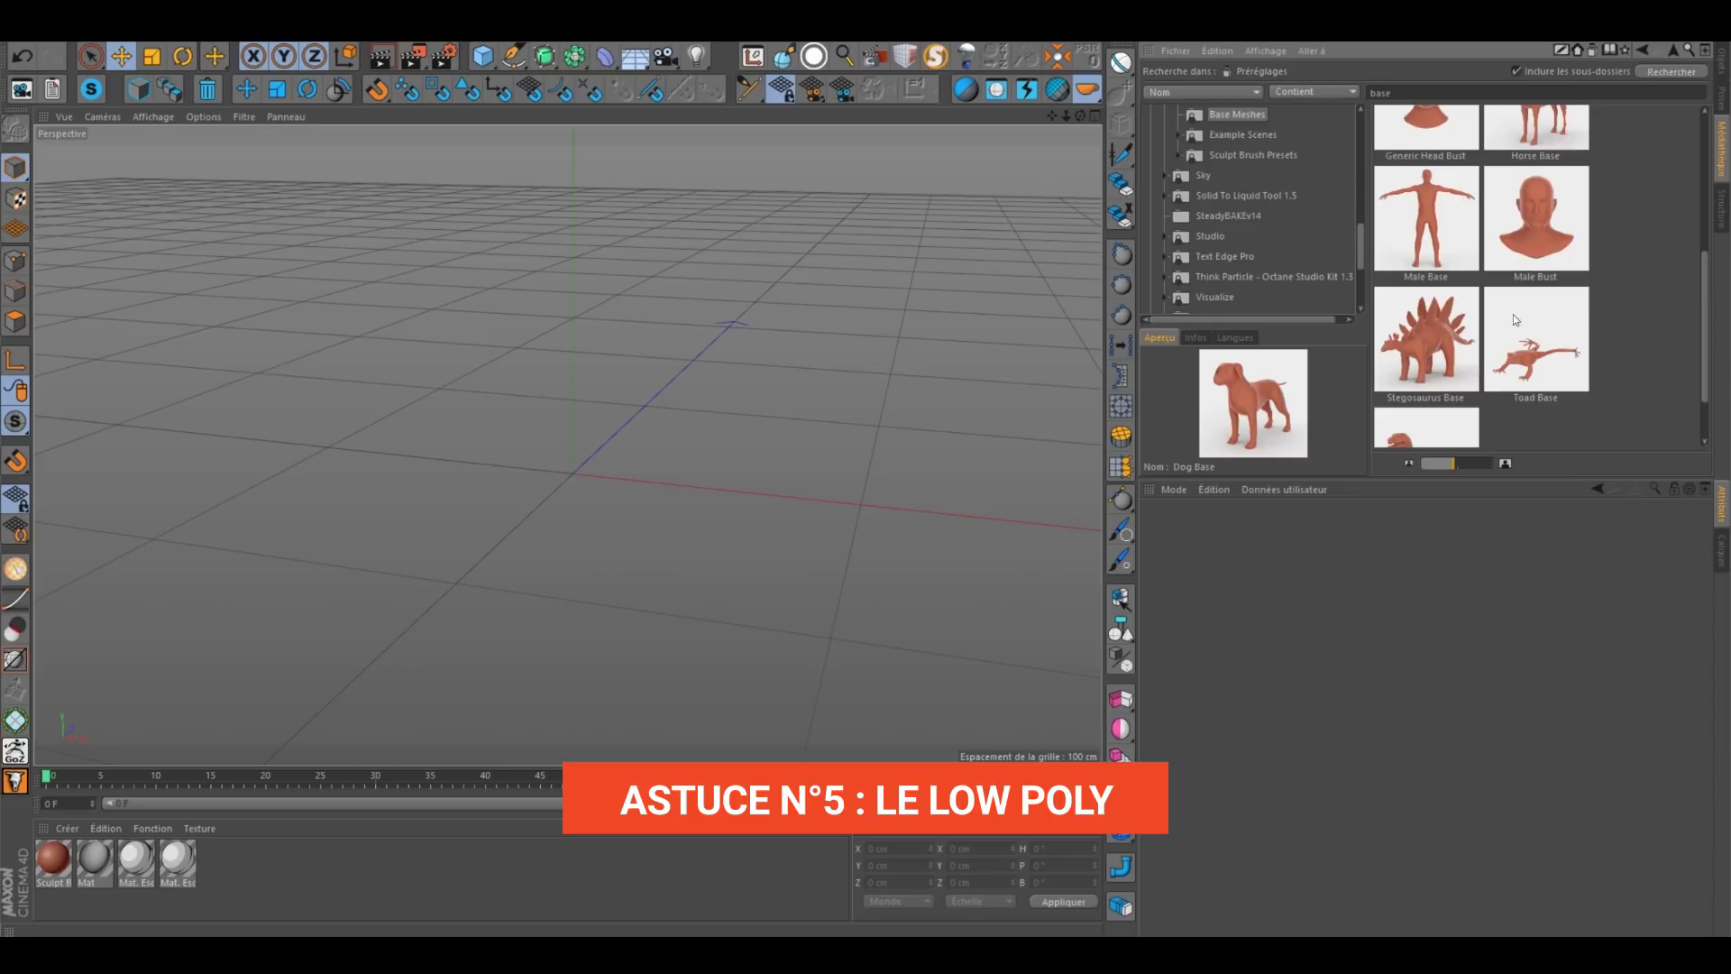
scroll(1524, 262, "up", 2)
double_click(1534, 214)
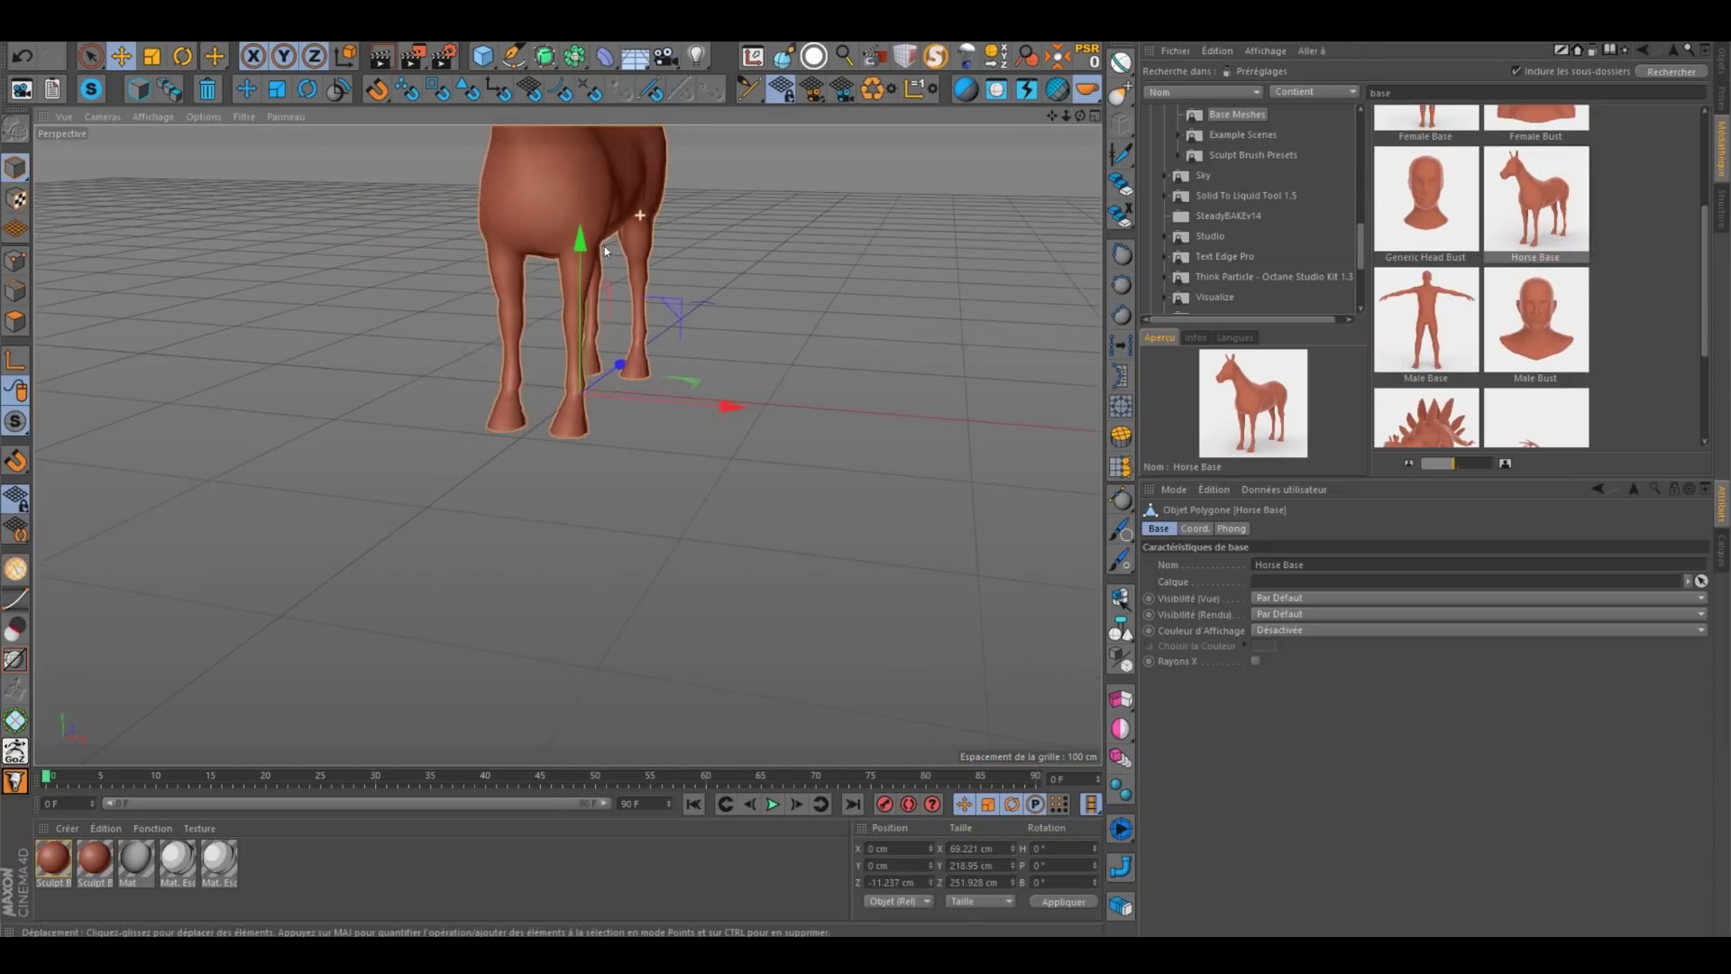
left_click(1723, 63)
Step: Try removing the Phong tag from Horse Base to get a faceted look, and undo the removal
left_click(1264, 71)
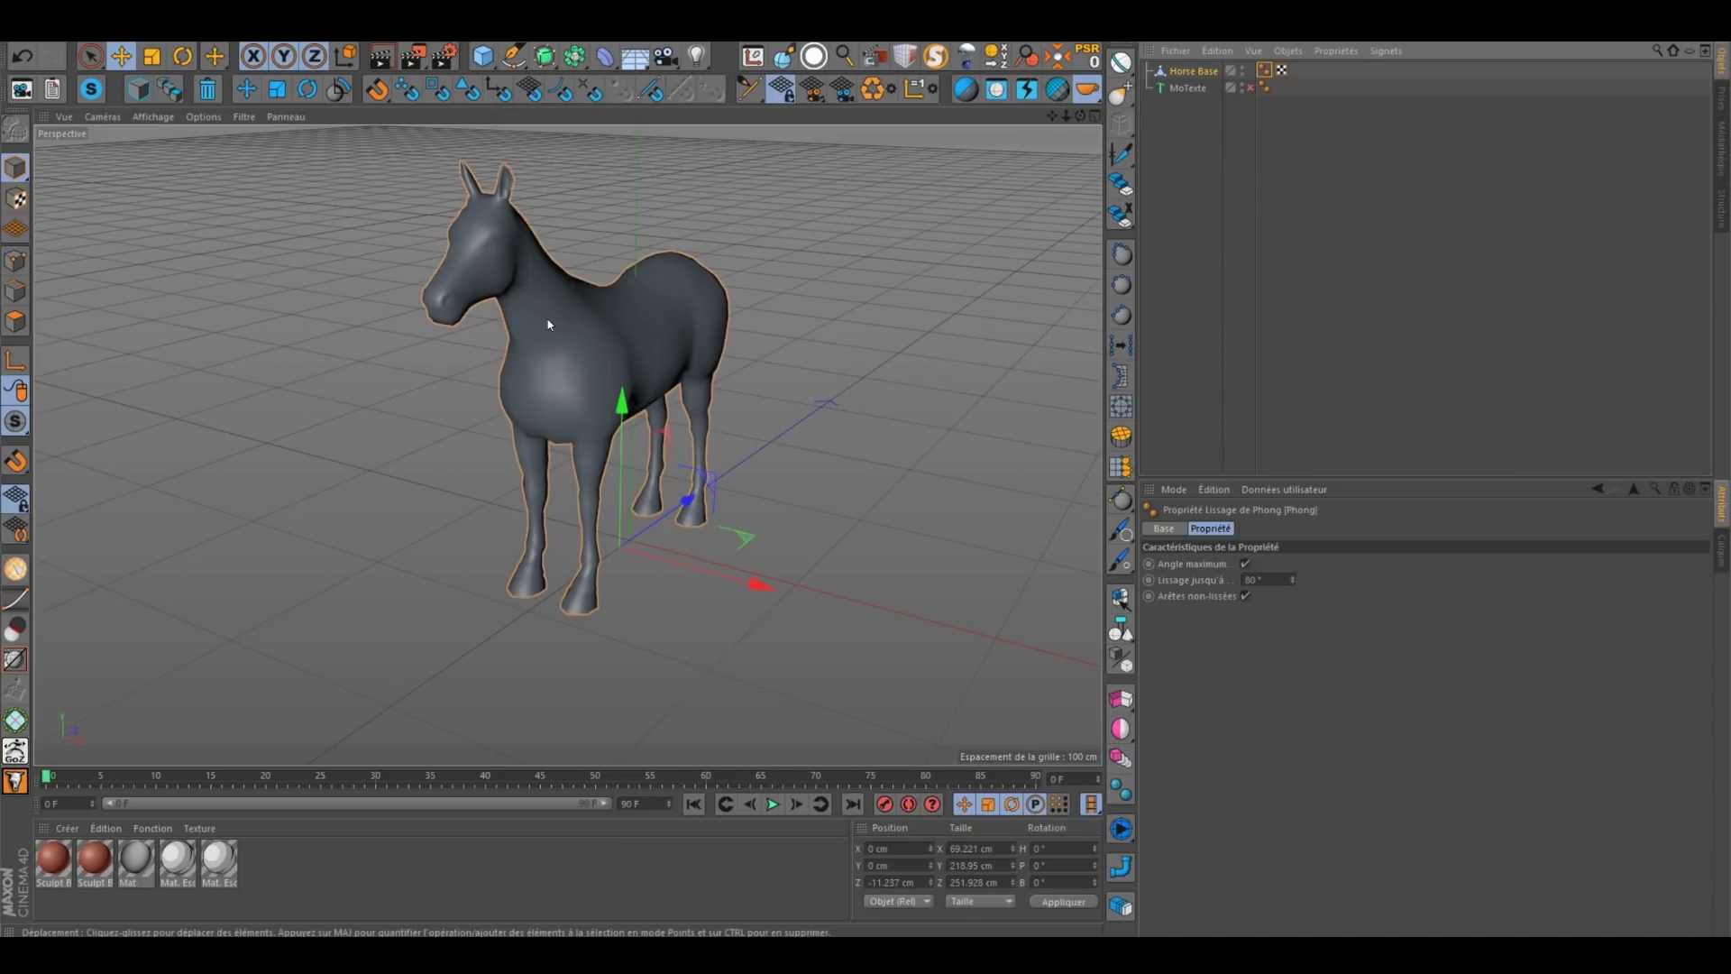
scroll(608, 325, "up", 4)
scroll(581, 397, "up", 3)
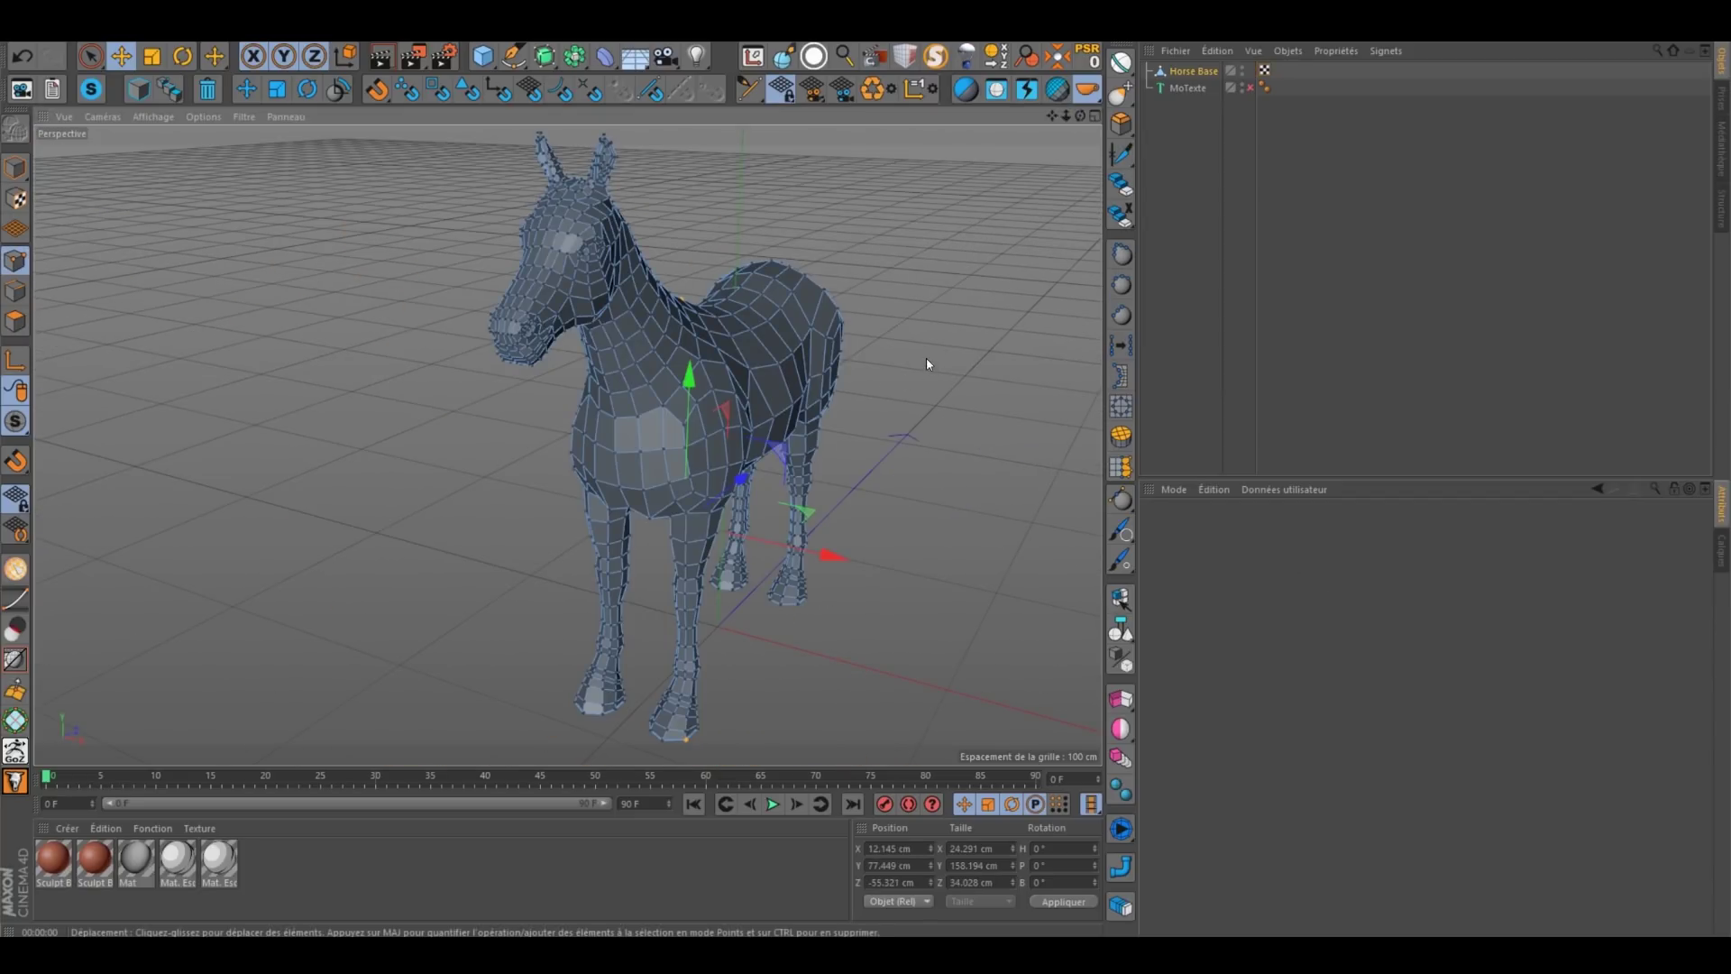
key("ctrl+z")
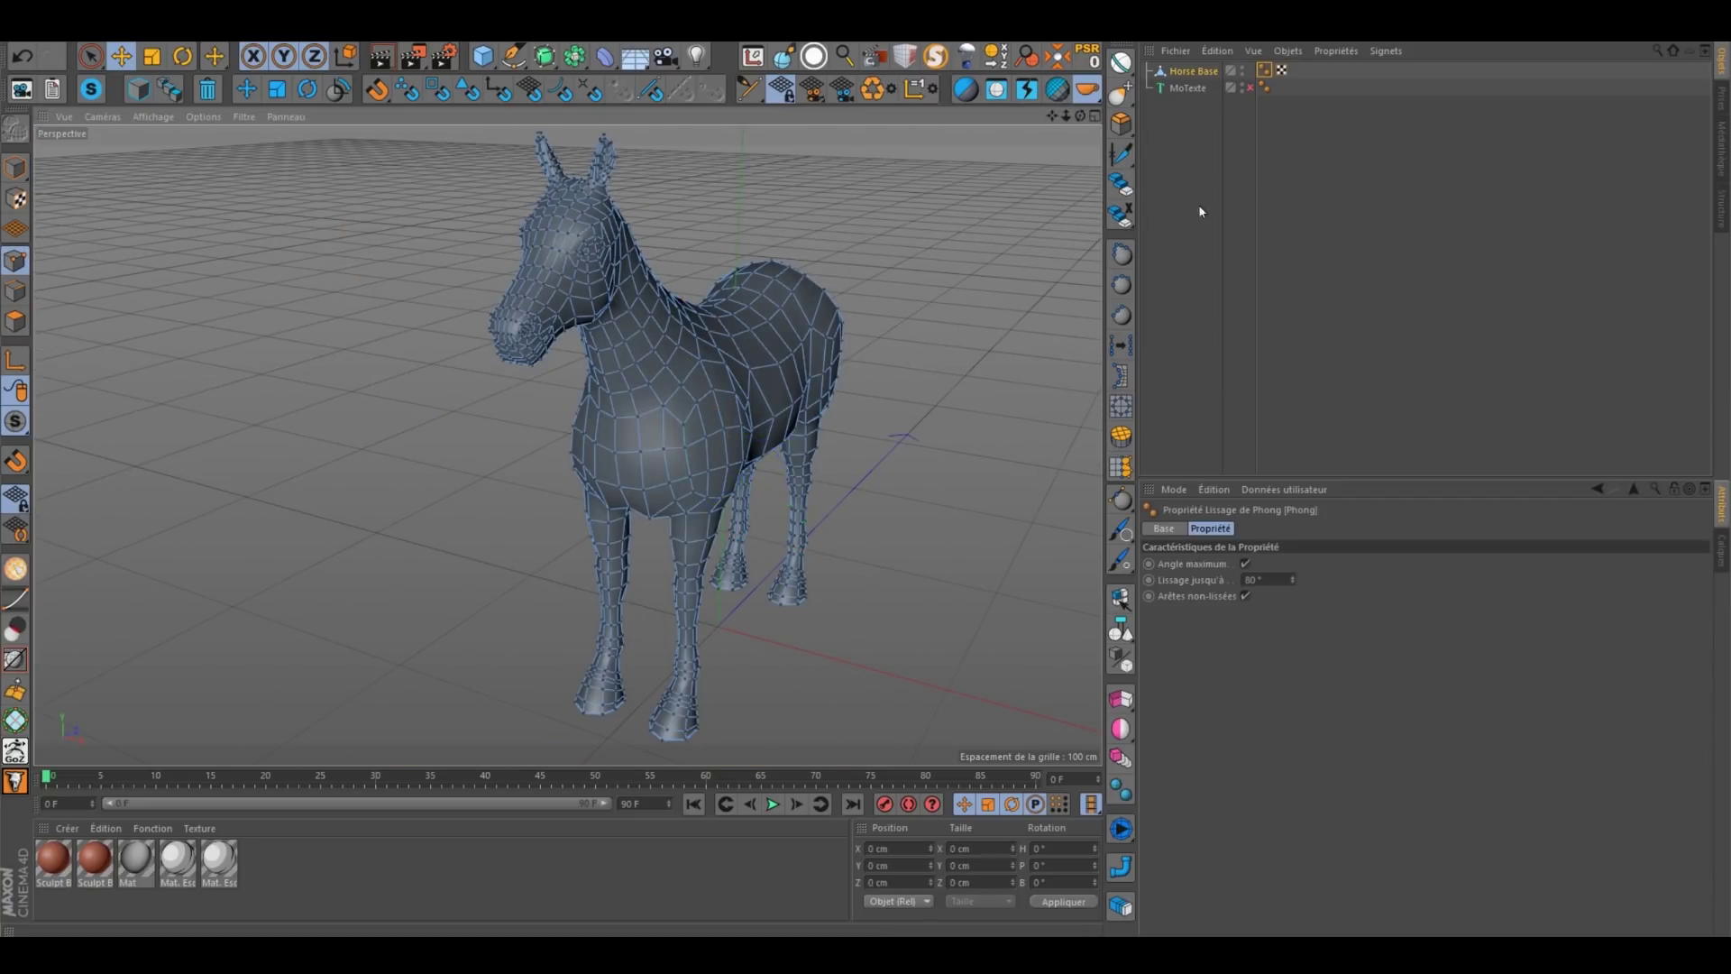
Step: Nest Horse Base under a subdivision surface and render the smoothed horse in the viewport
left_click(381, 55)
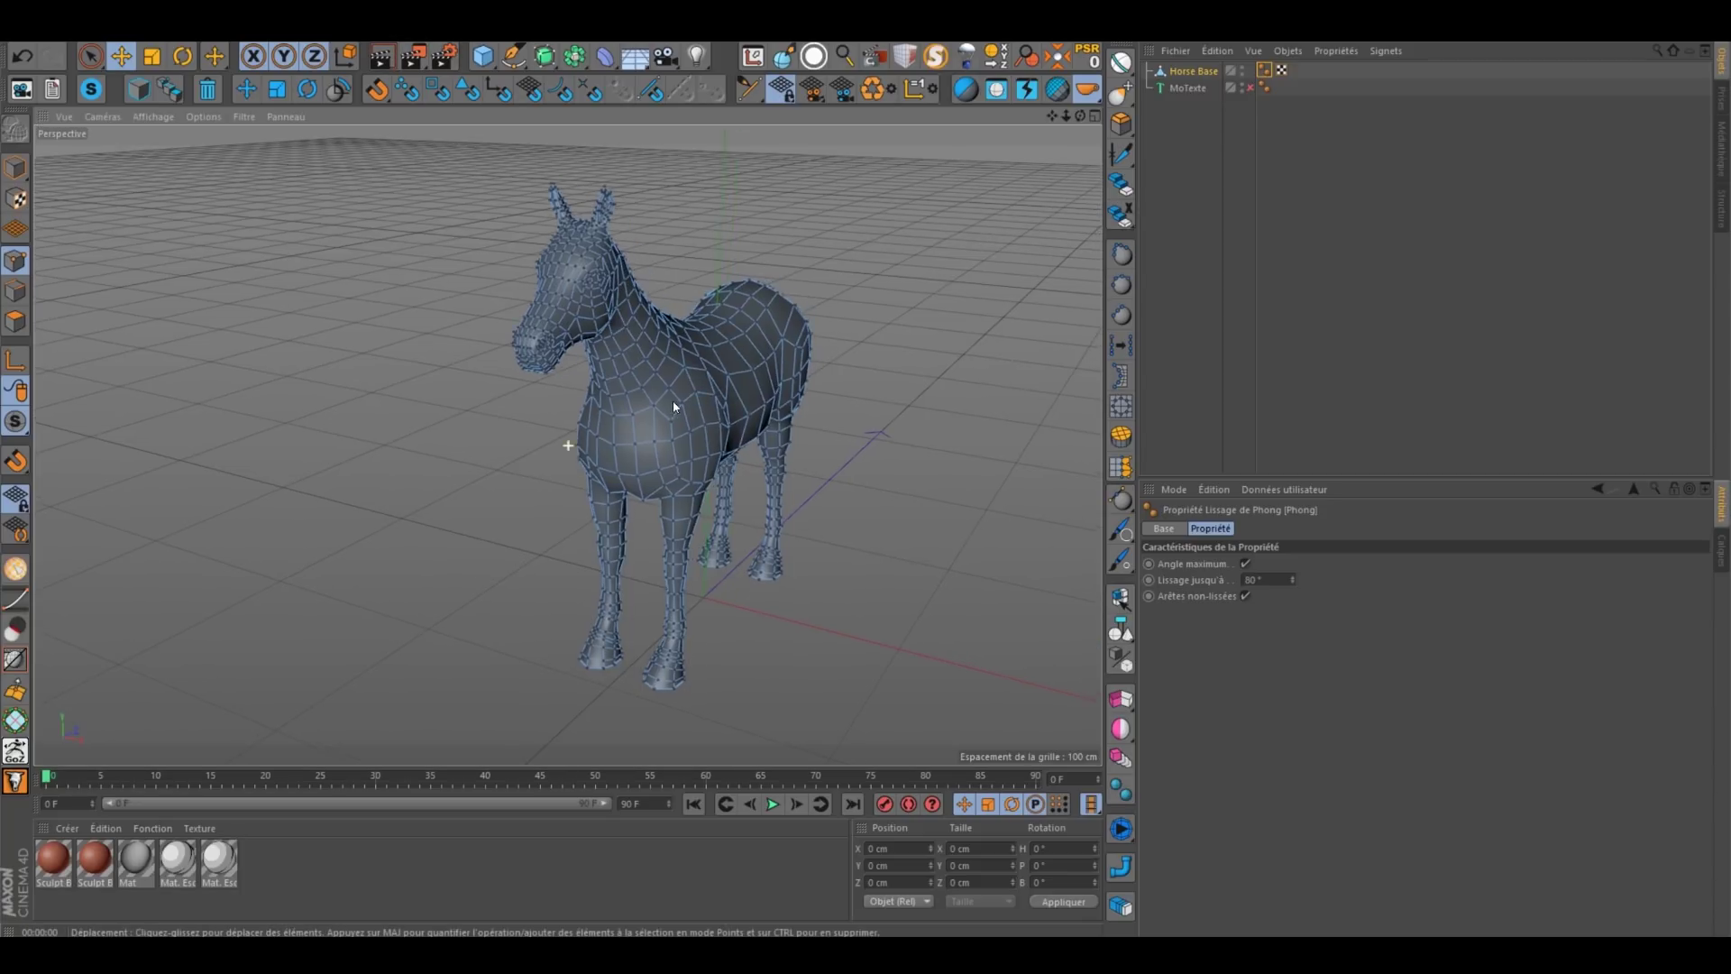
left_click_drag(545, 56, 595, 73)
left_click_drag(1192, 72, 1192, 72)
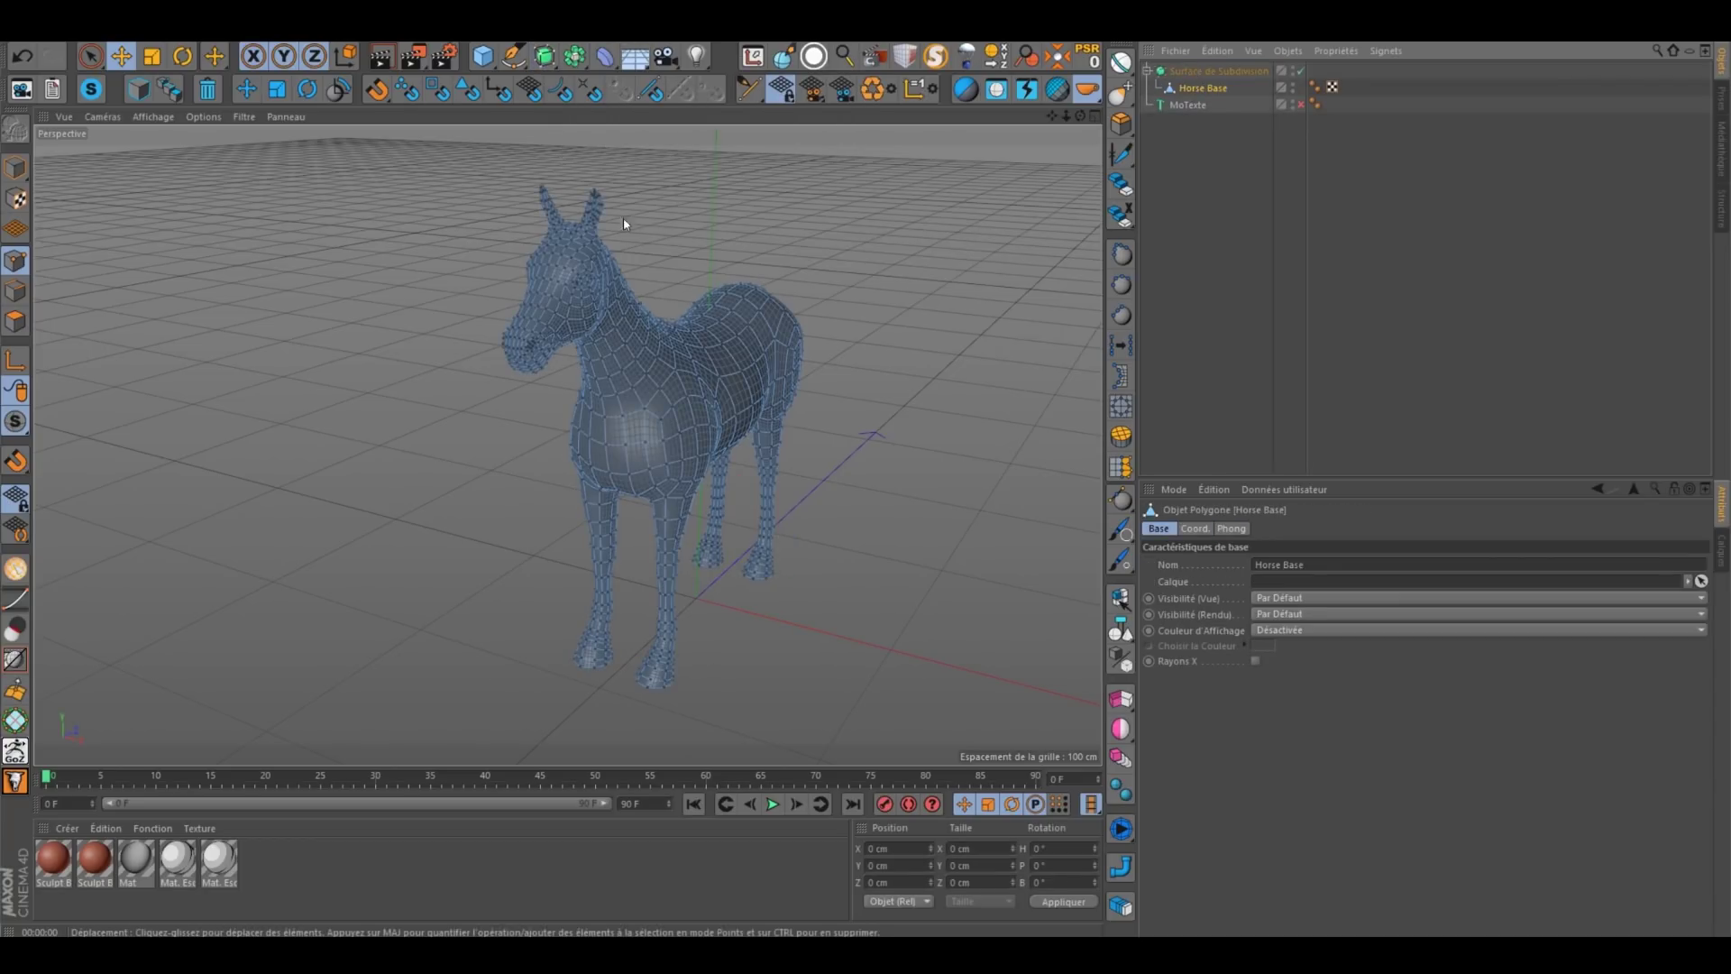
left_click(15, 321)
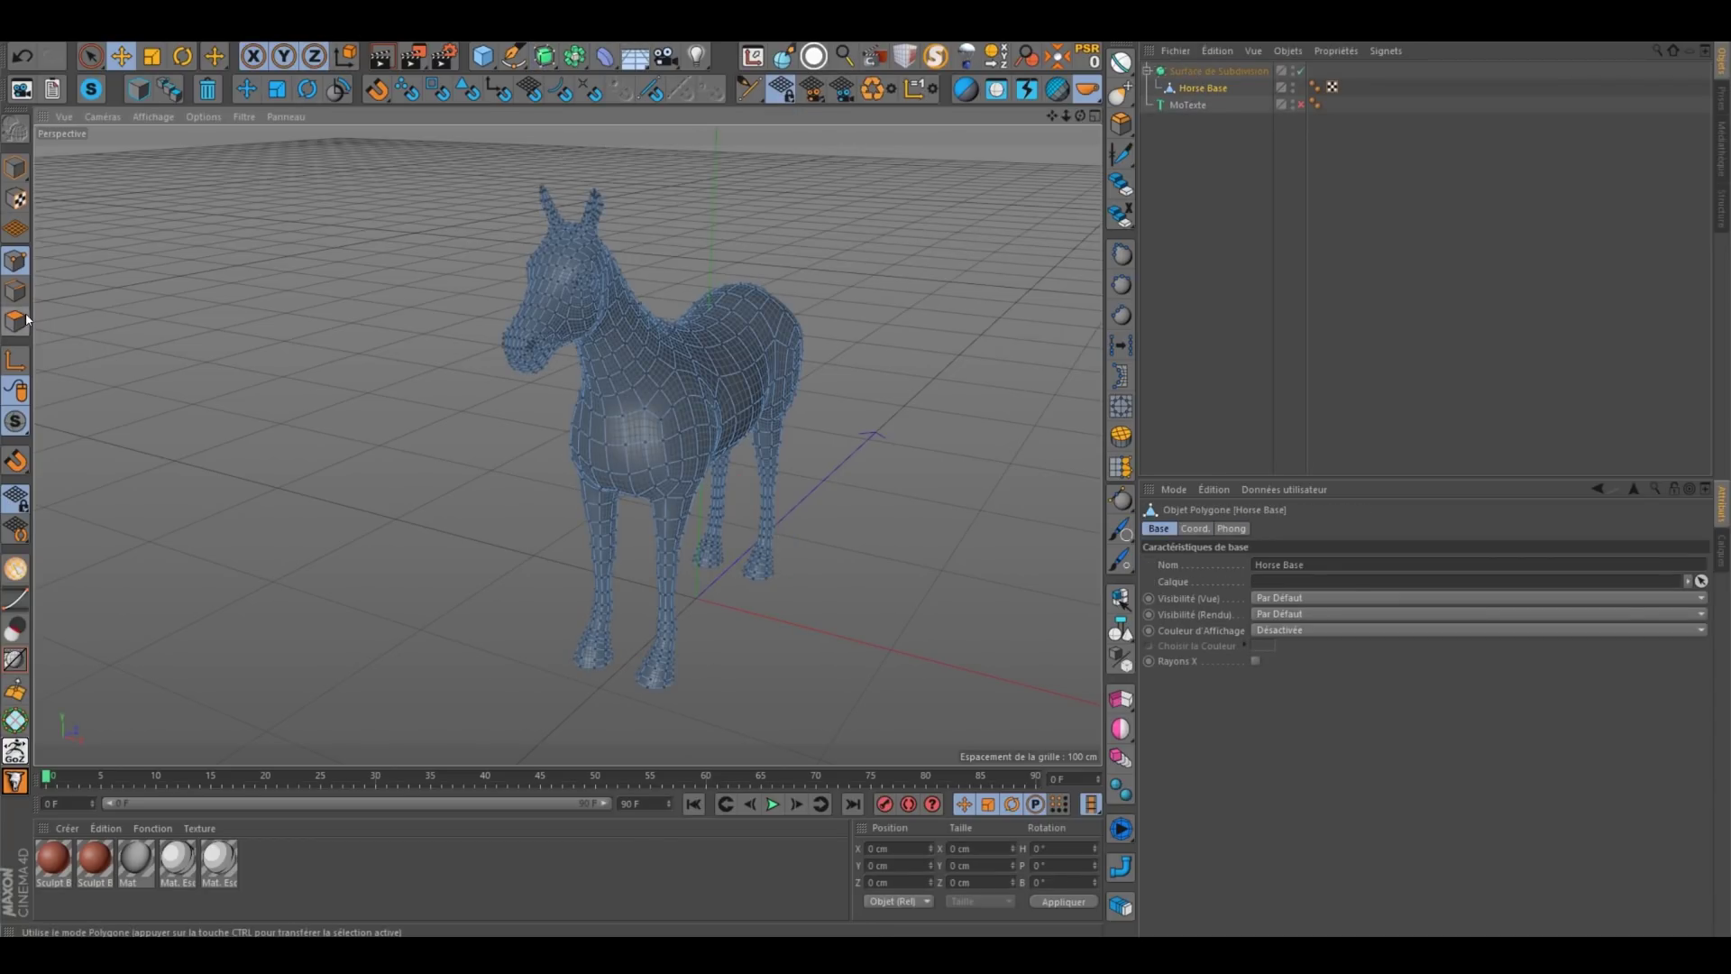
left_click(389, 59)
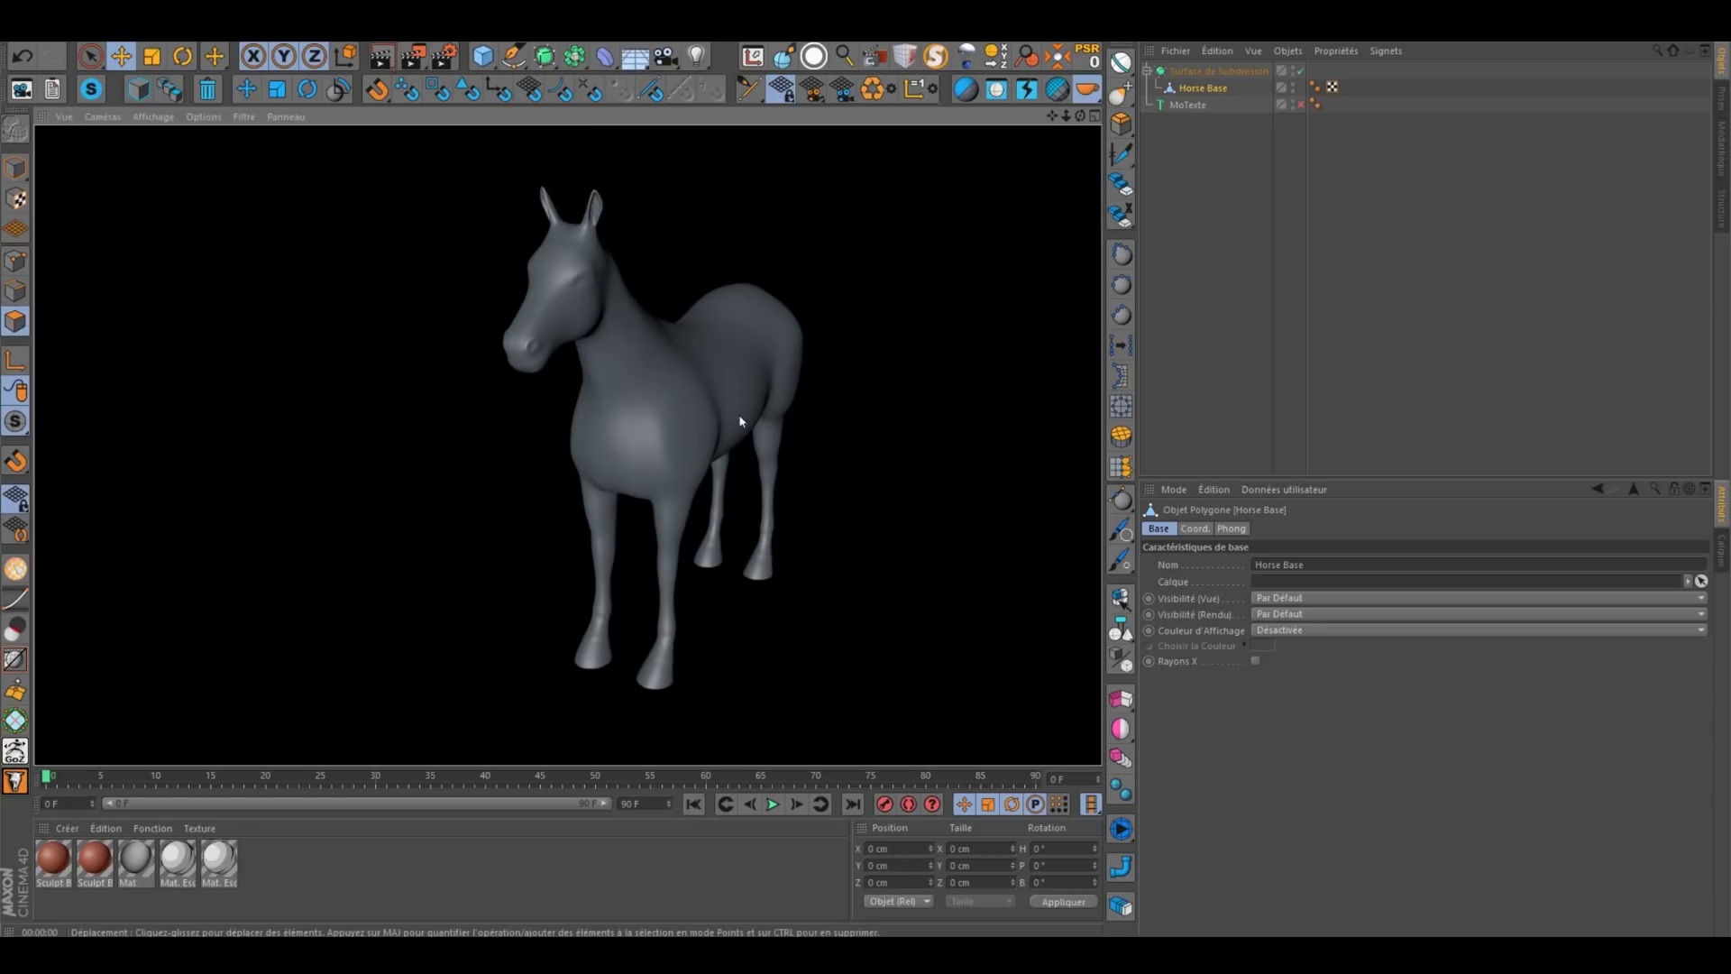
Step: Take Horse Base out of the subdivision surface and delete the subdivision surface
middle_click_drag(704, 403, 651, 400, "alt")
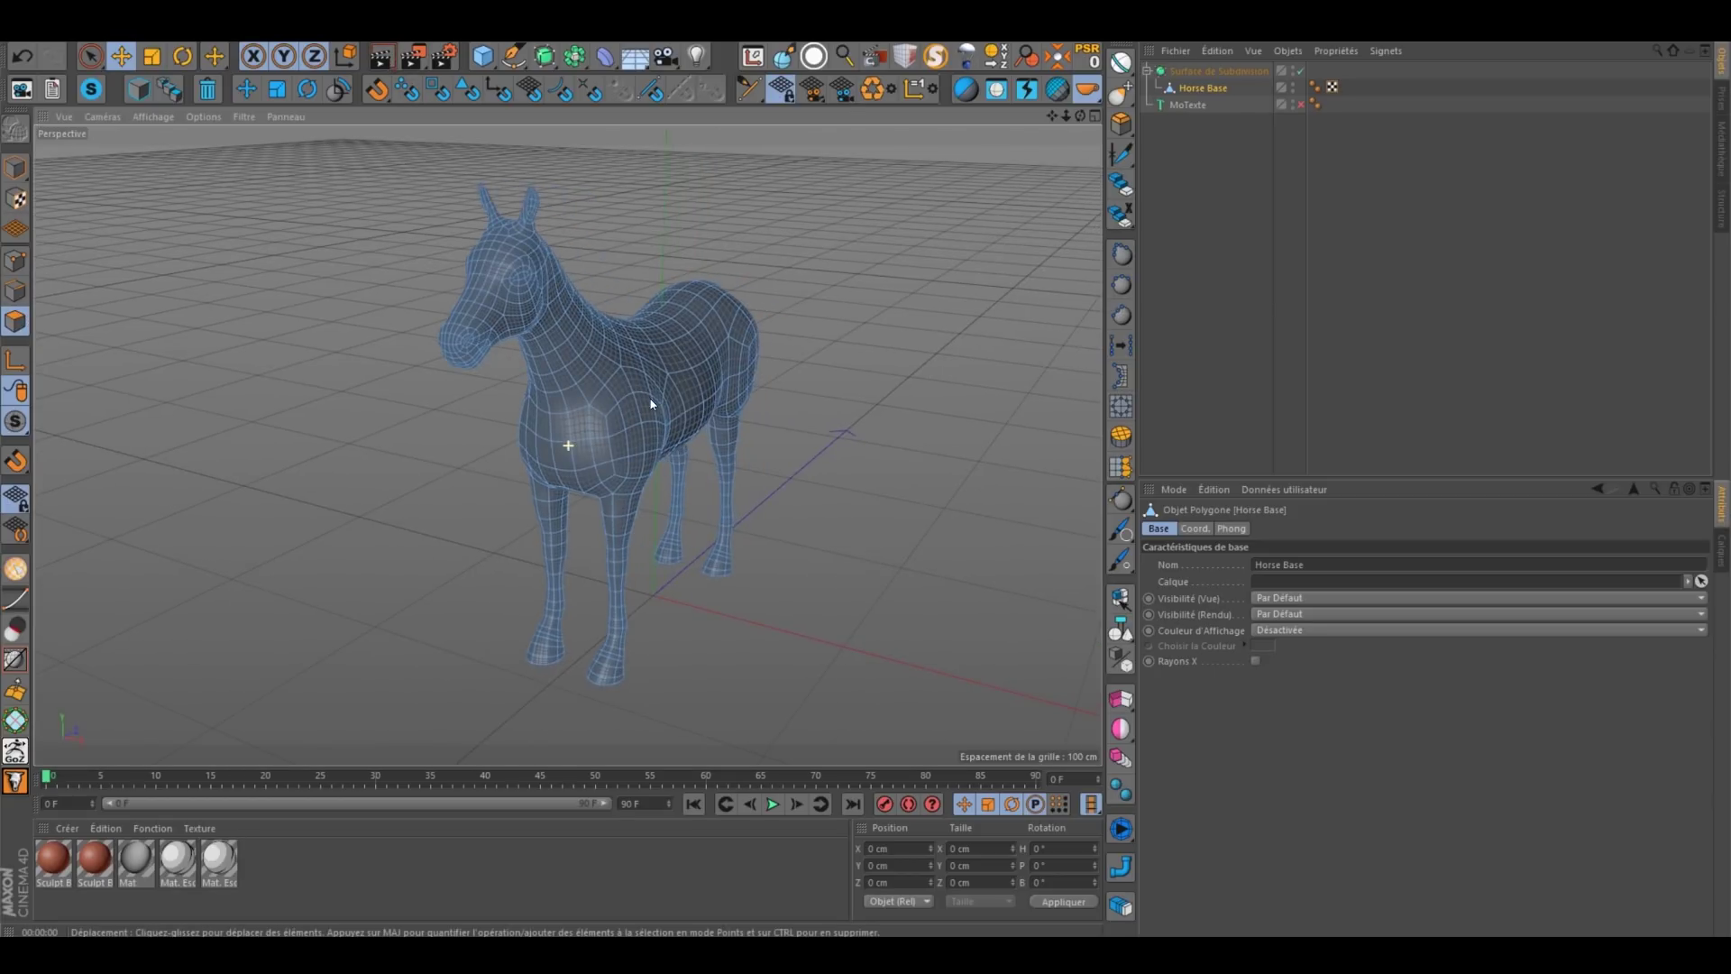
left_click_drag(1217, 87, 1221, 169)
left_click(1193, 70)
key("Delete")
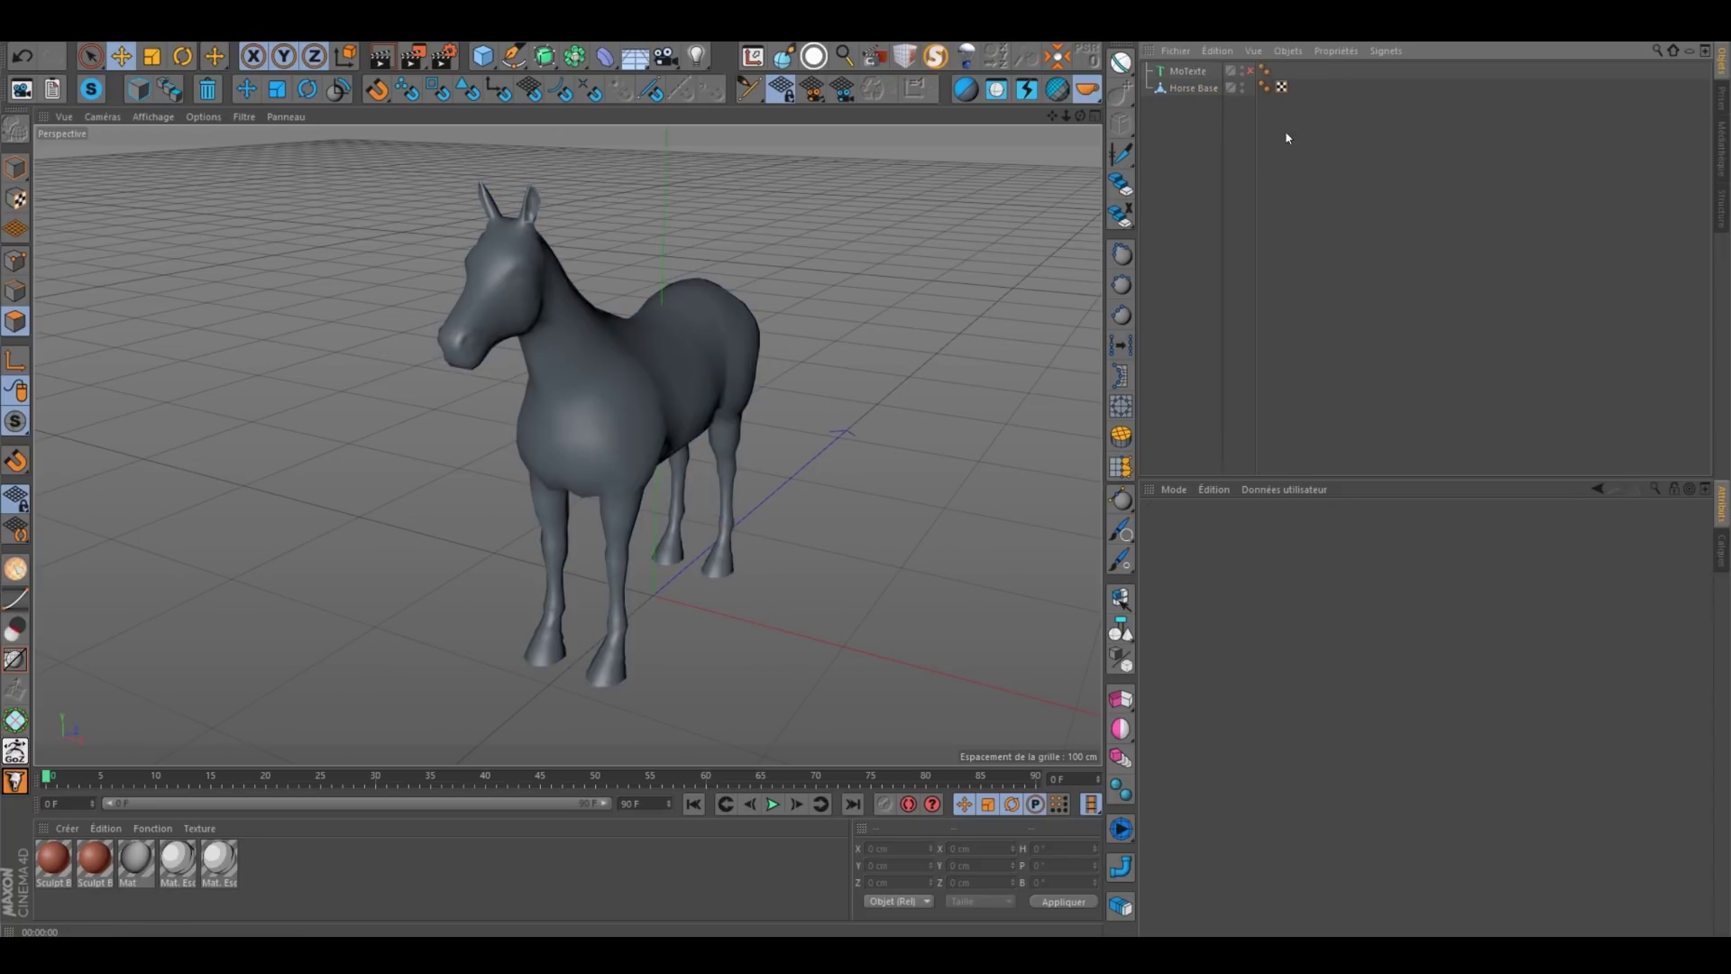
Step: Delete the Phong tag from Horse Base
left_click(1203, 86)
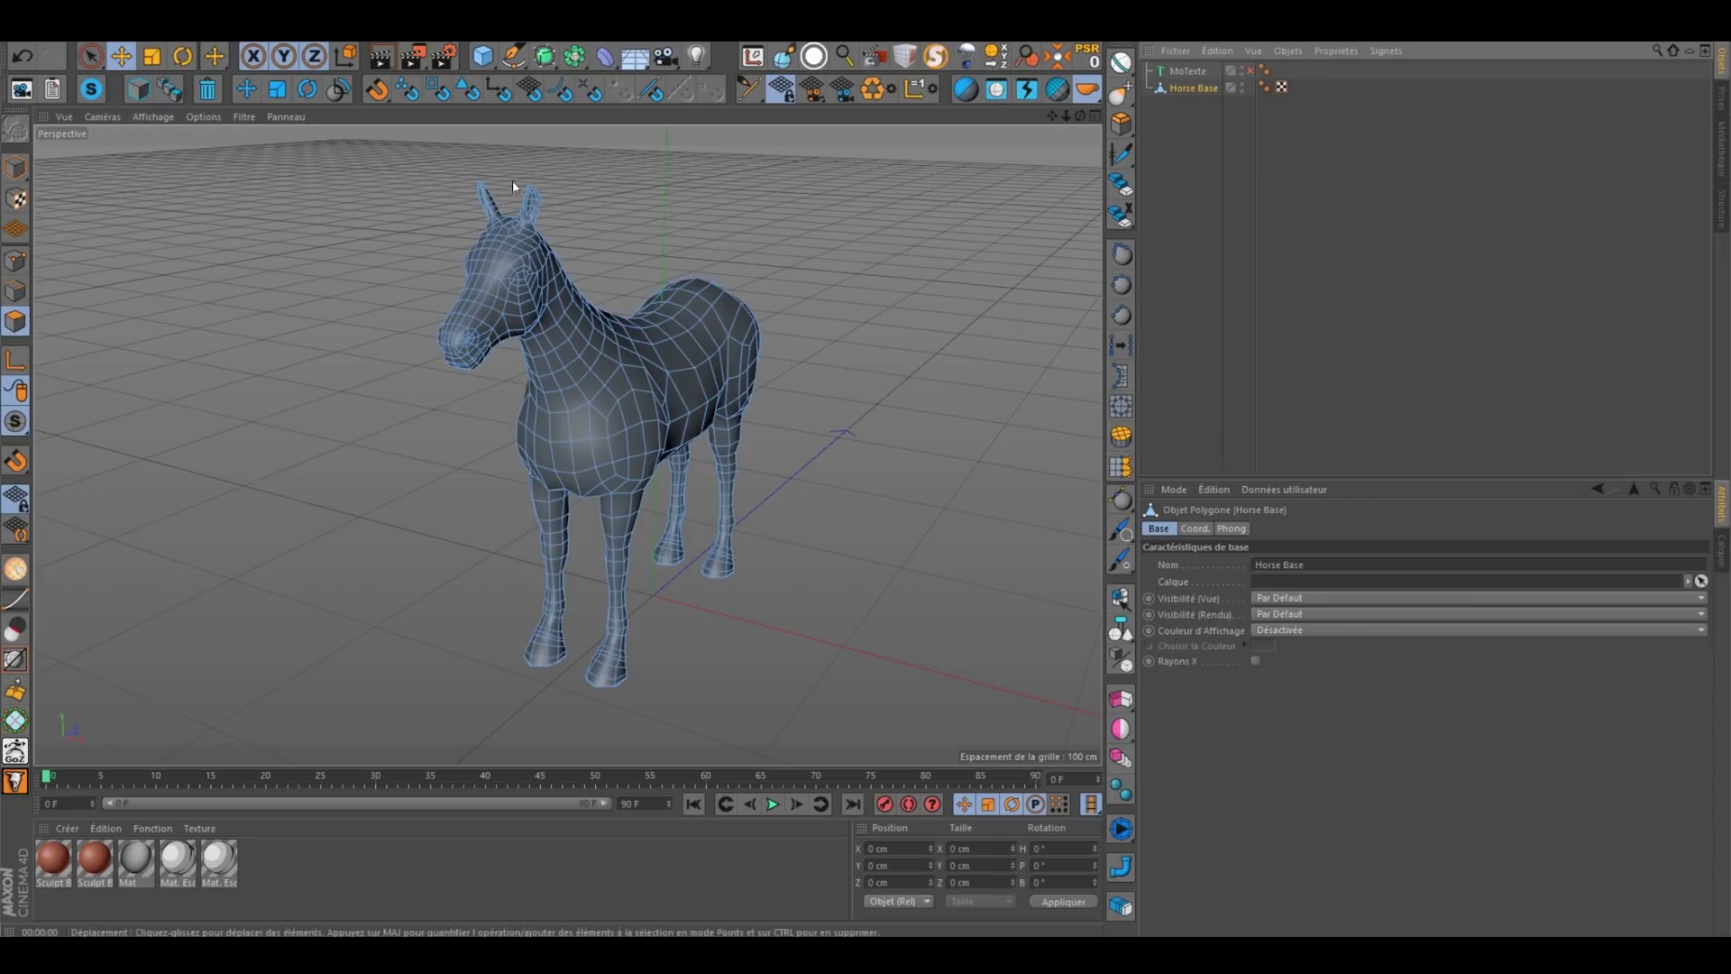
left_click(1264, 87)
key("Delete")
left_click(1207, 89)
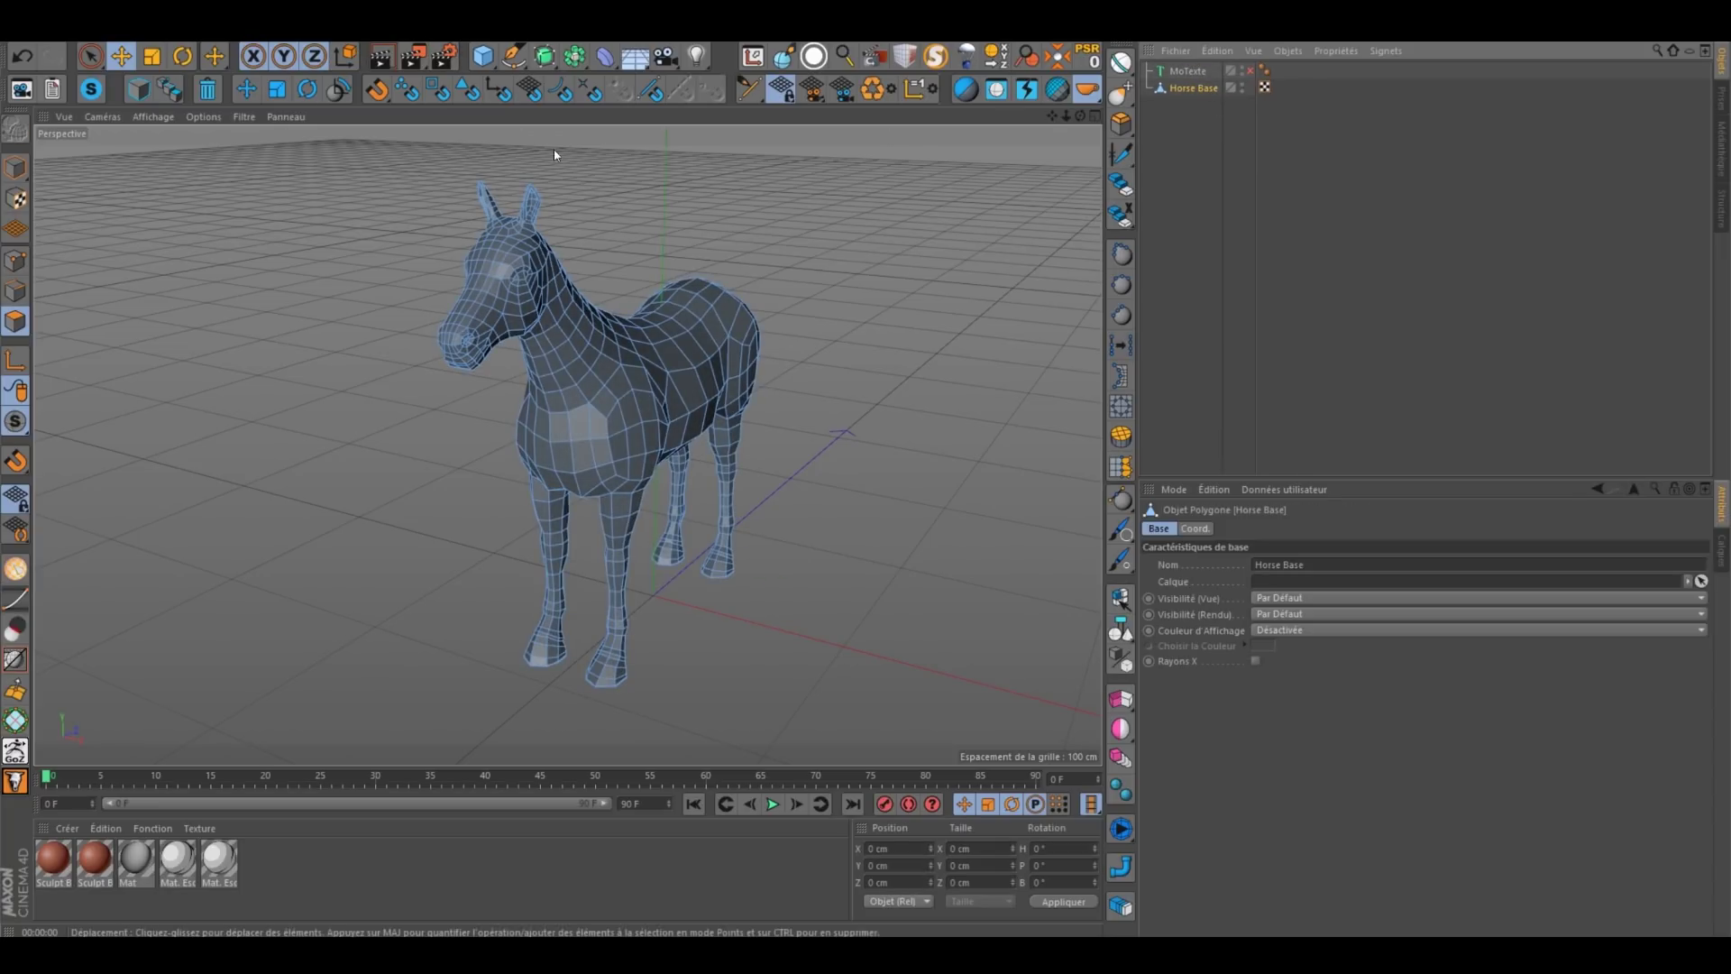
Step: Add a Réduction de polygones deformer as a child of Horse Base
left_click(690, 43)
mouse_move(721, 54)
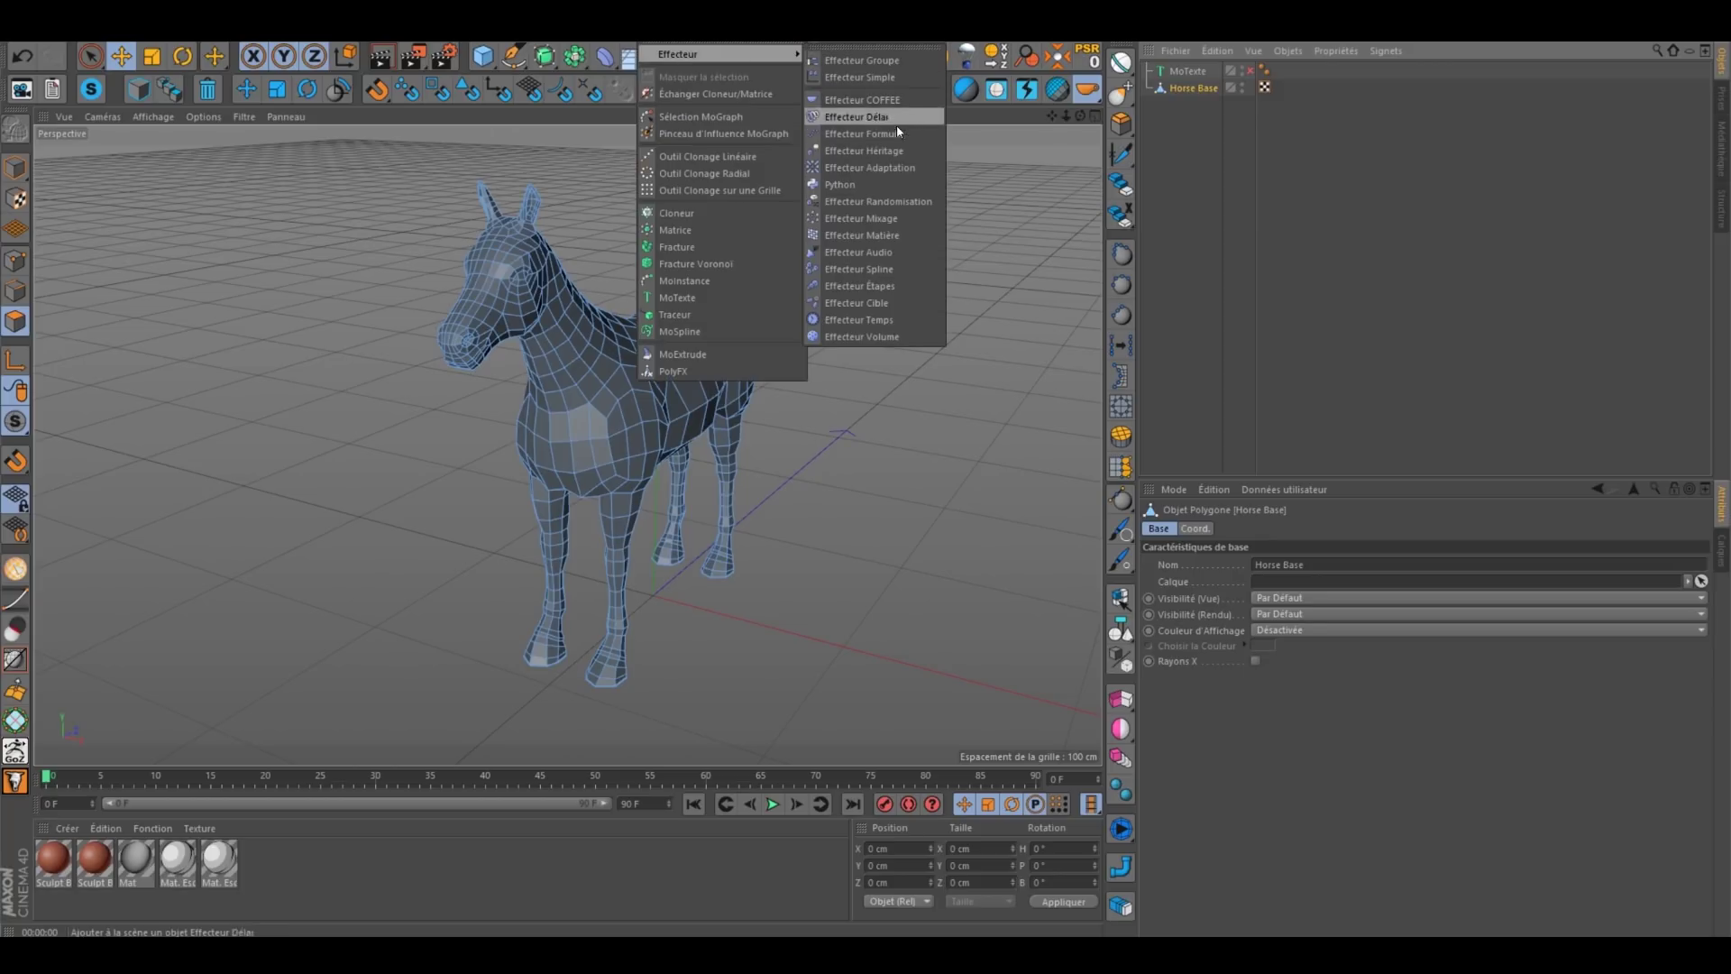
left_click(1195, 91)
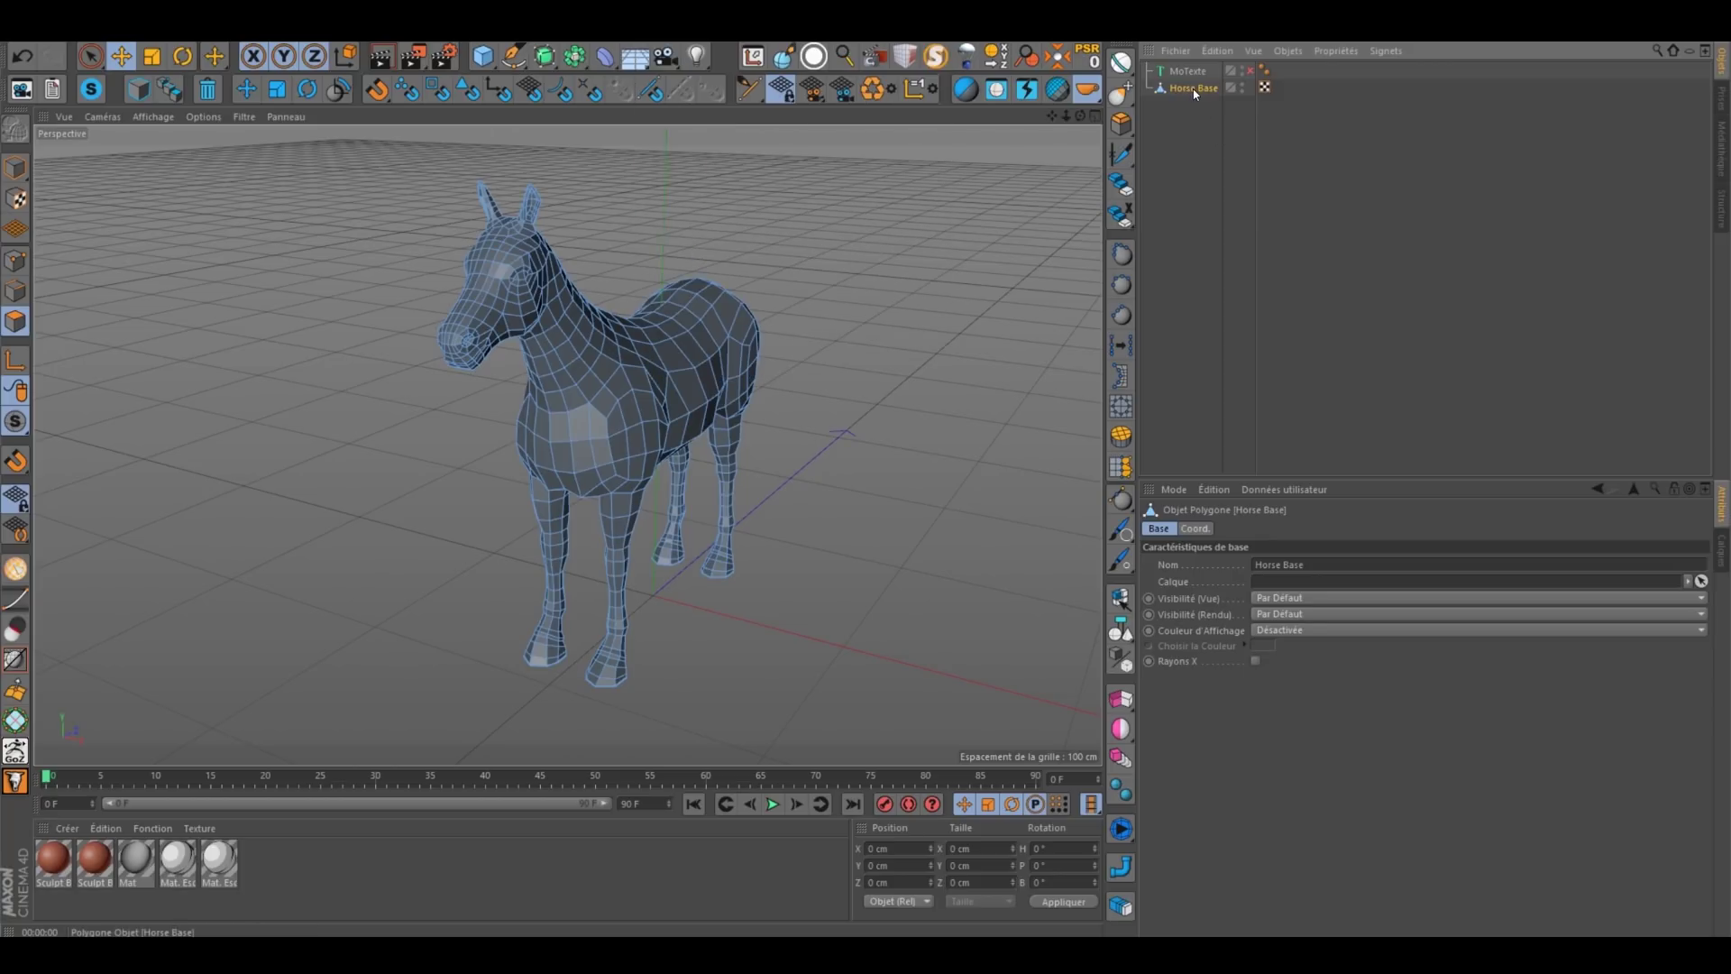
left_click(609, 60)
left_click(1163, 260)
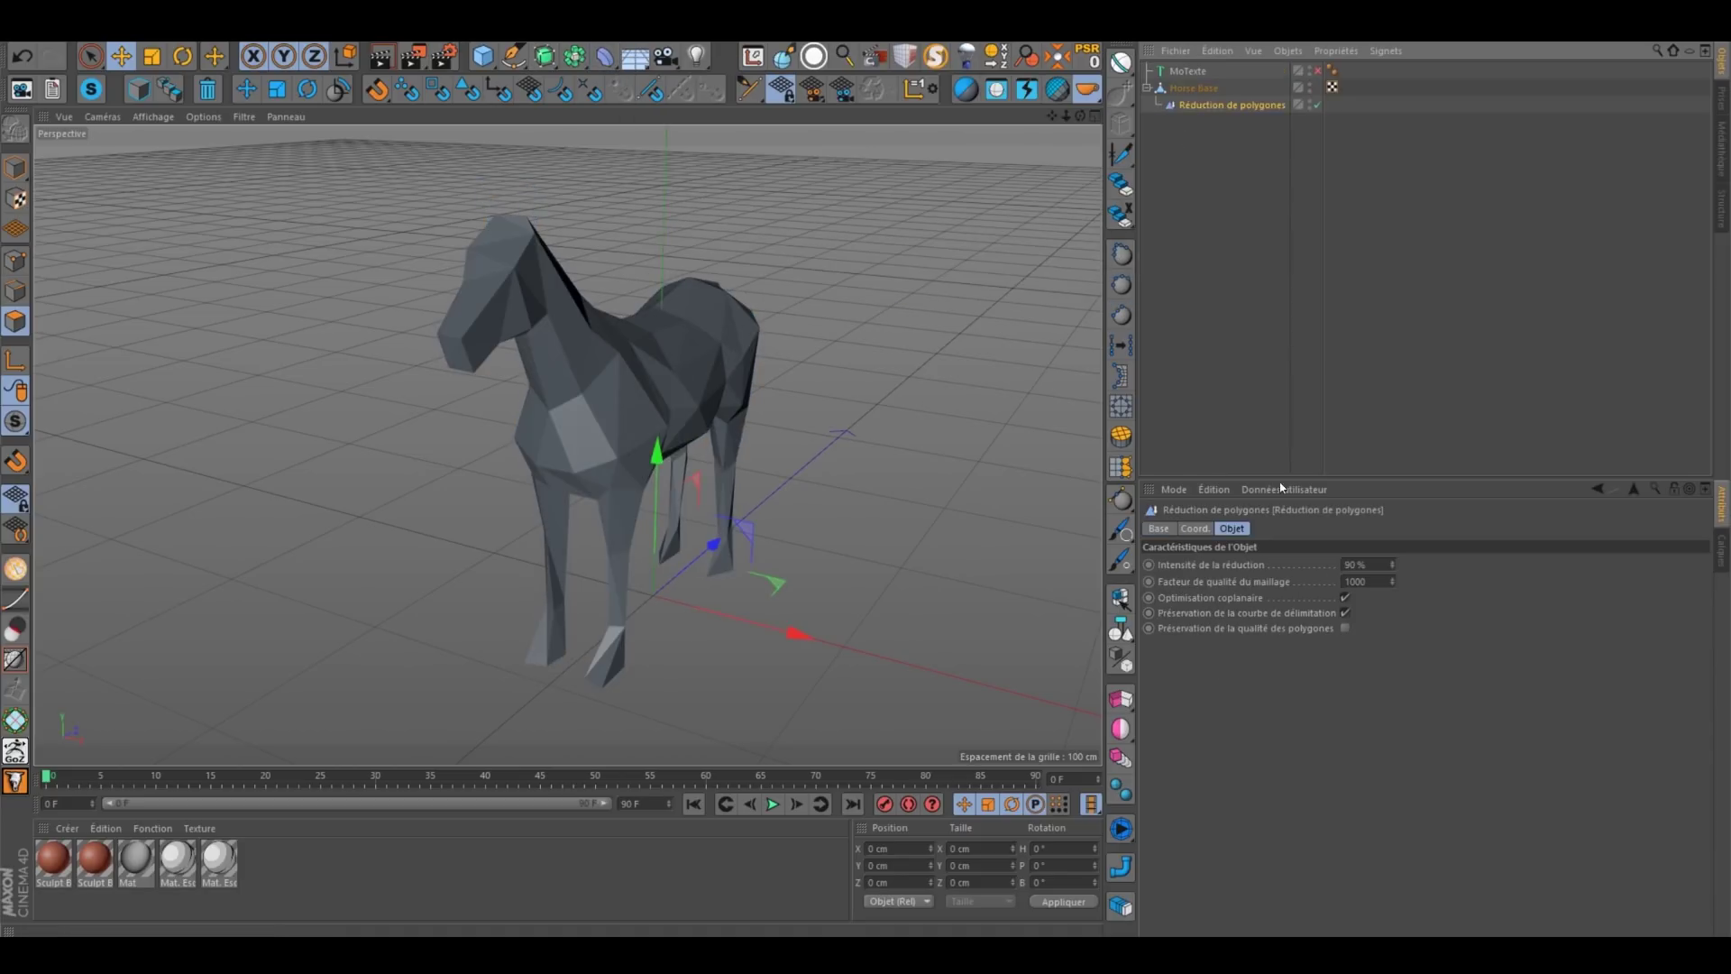
Step: Set the reduction strength of the horse's Réduction de polygones deformer to 54 %
left_click_drag(1394, 567, 1394, 653)
left_click_drag(681, 382, 721, 371, "alt")
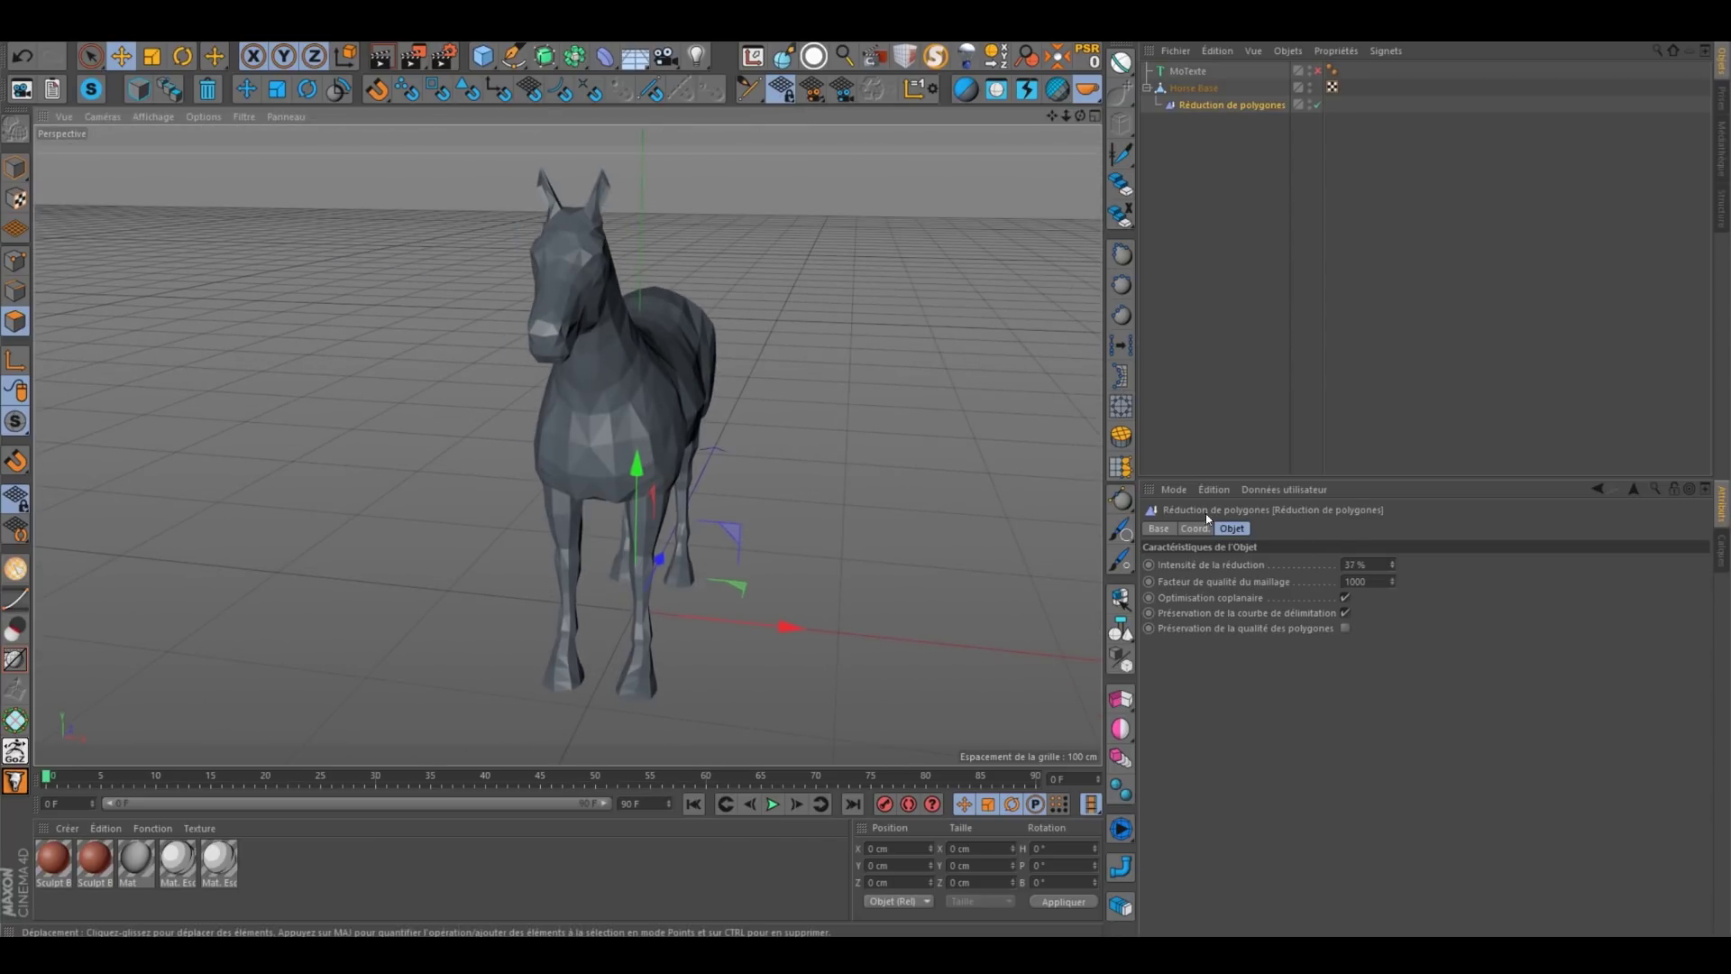
left_click_drag(1394, 567, 1395, 553)
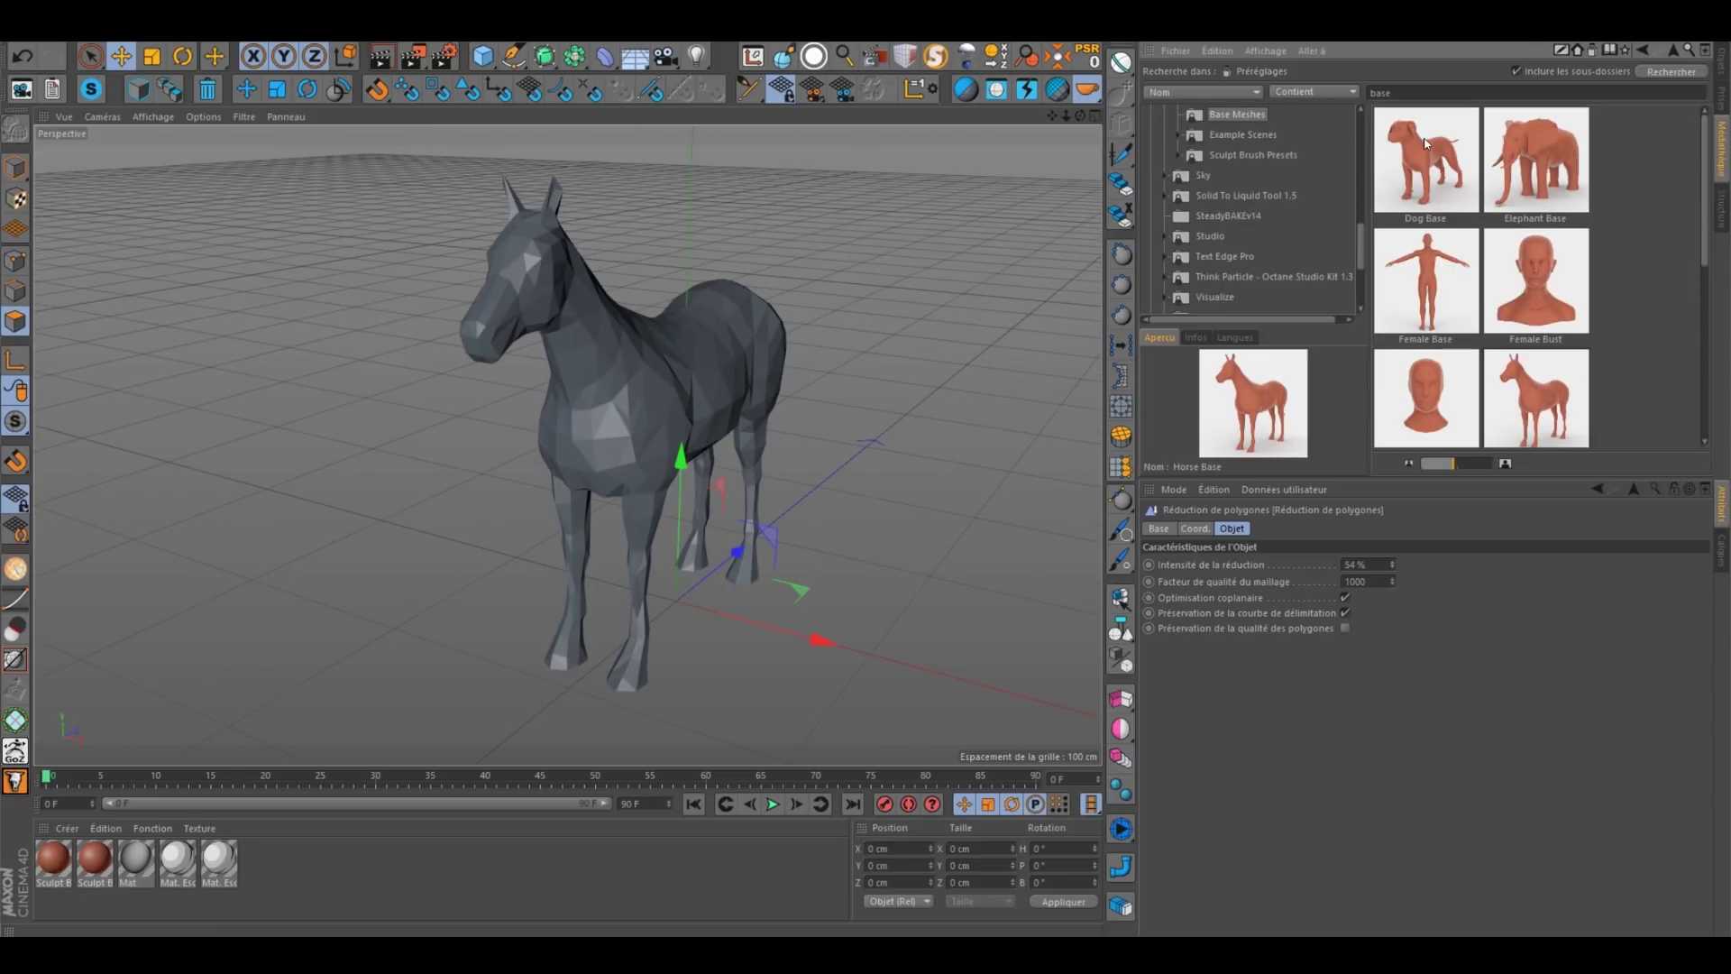
Step: Add the Dog Base mesh preset to the scene and move it along X beside the horse
left_click_drag(1425, 142, 928, 386)
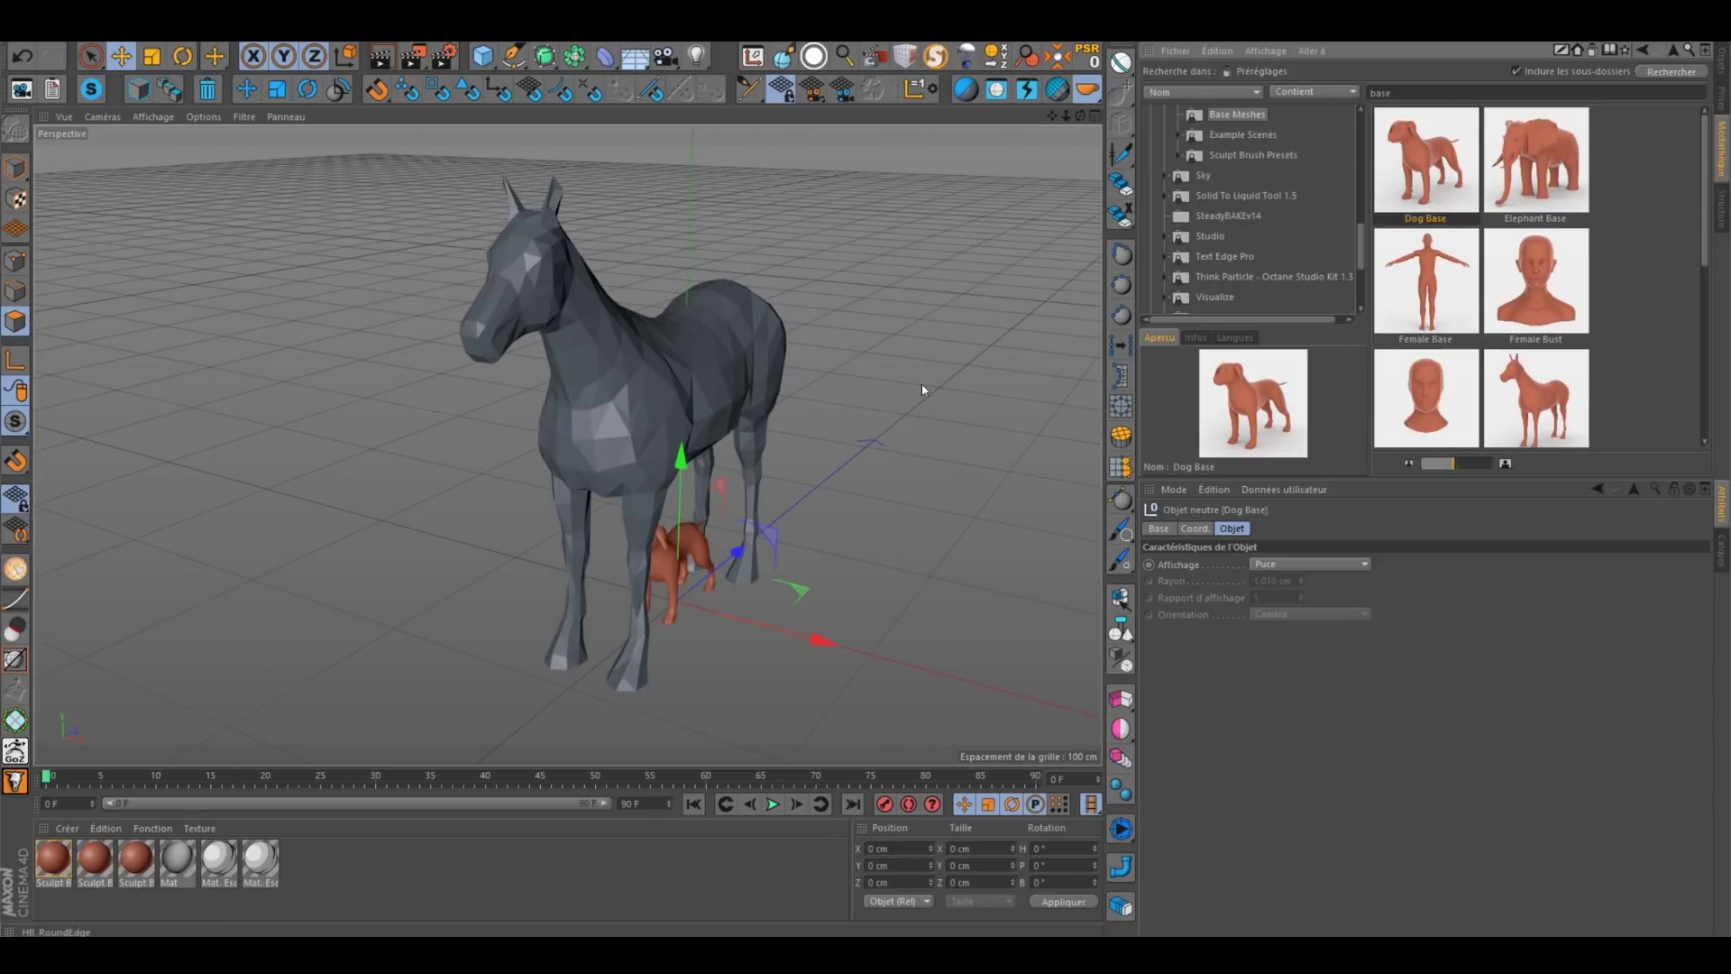
left_click_drag(791, 641, 959, 672)
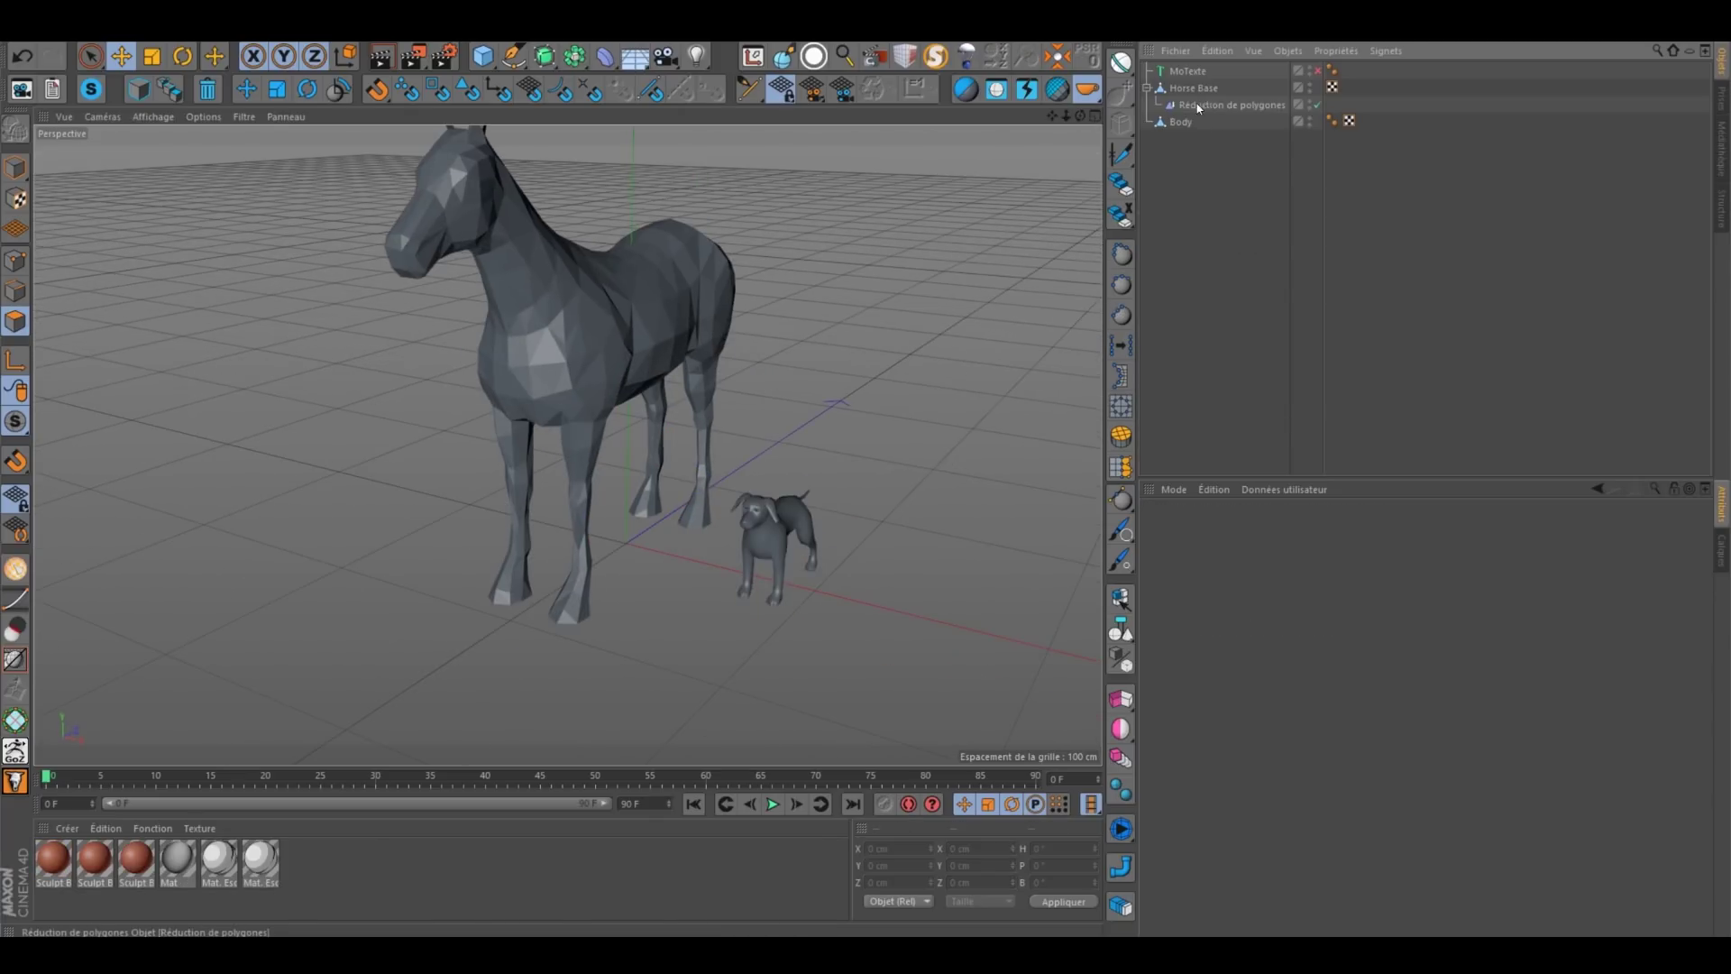
Step: Copy the horse's Réduction de polygones deformer under the dog's Body mesh and remove the Body's Phong tag
left_click(1190, 106)
left_click_drag(1198, 105, 1183, 123, "ctrl")
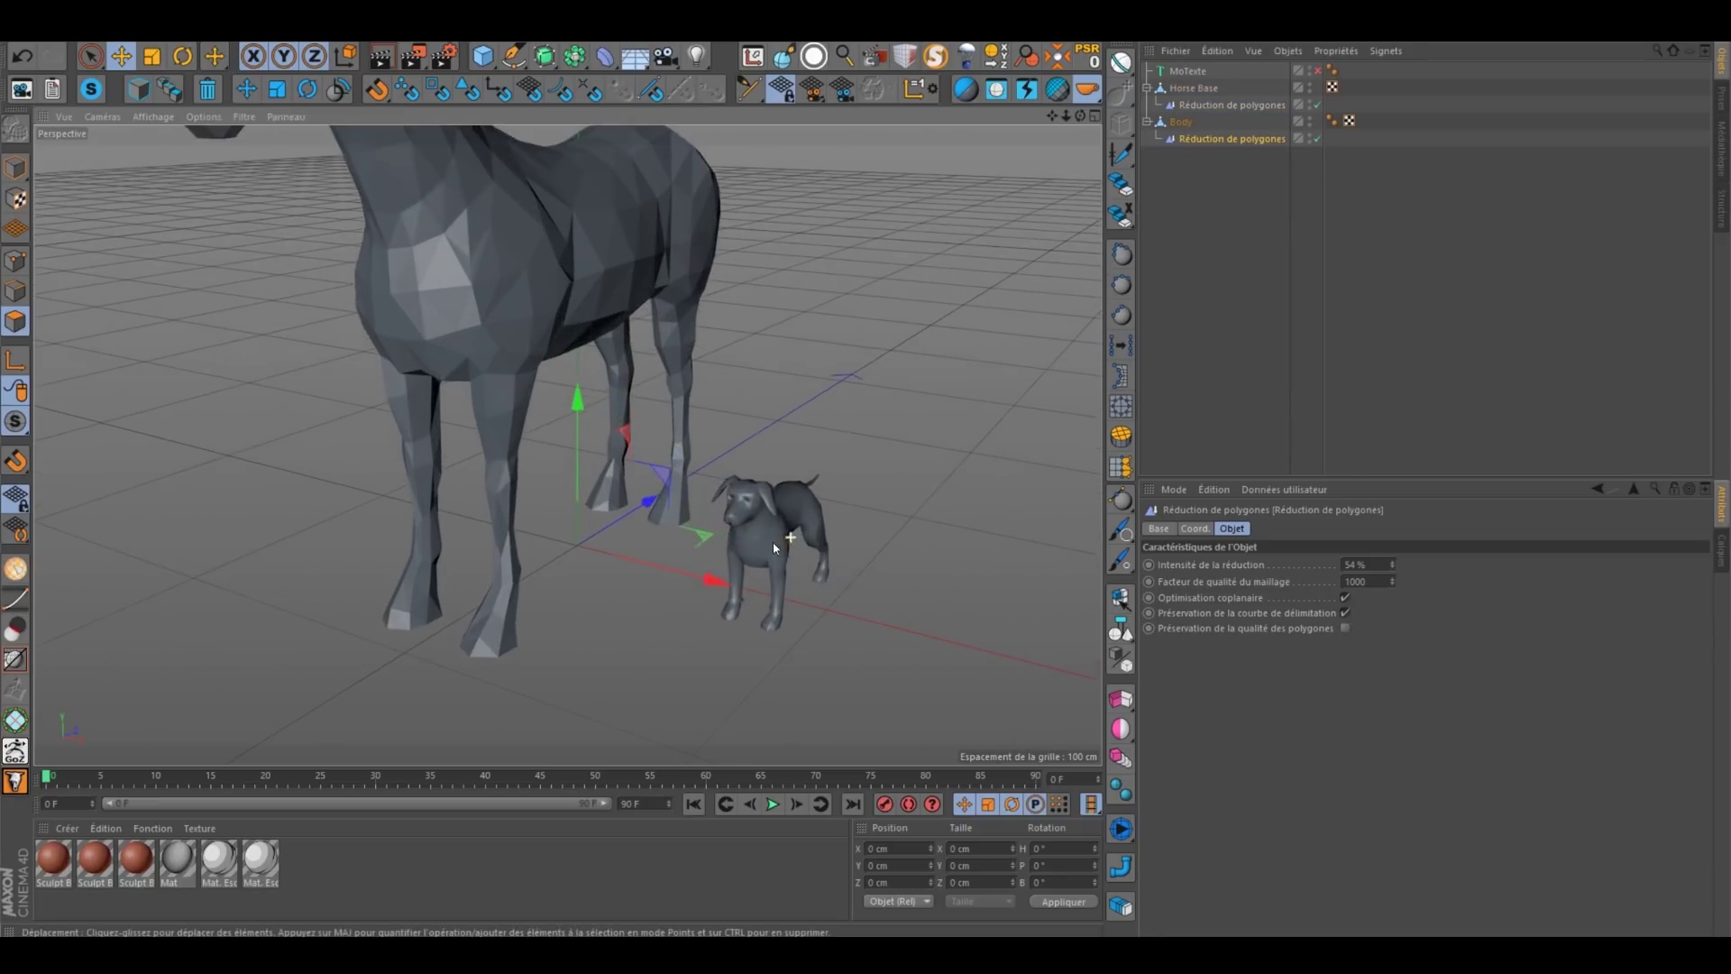
scroll(777, 528, "up", 5)
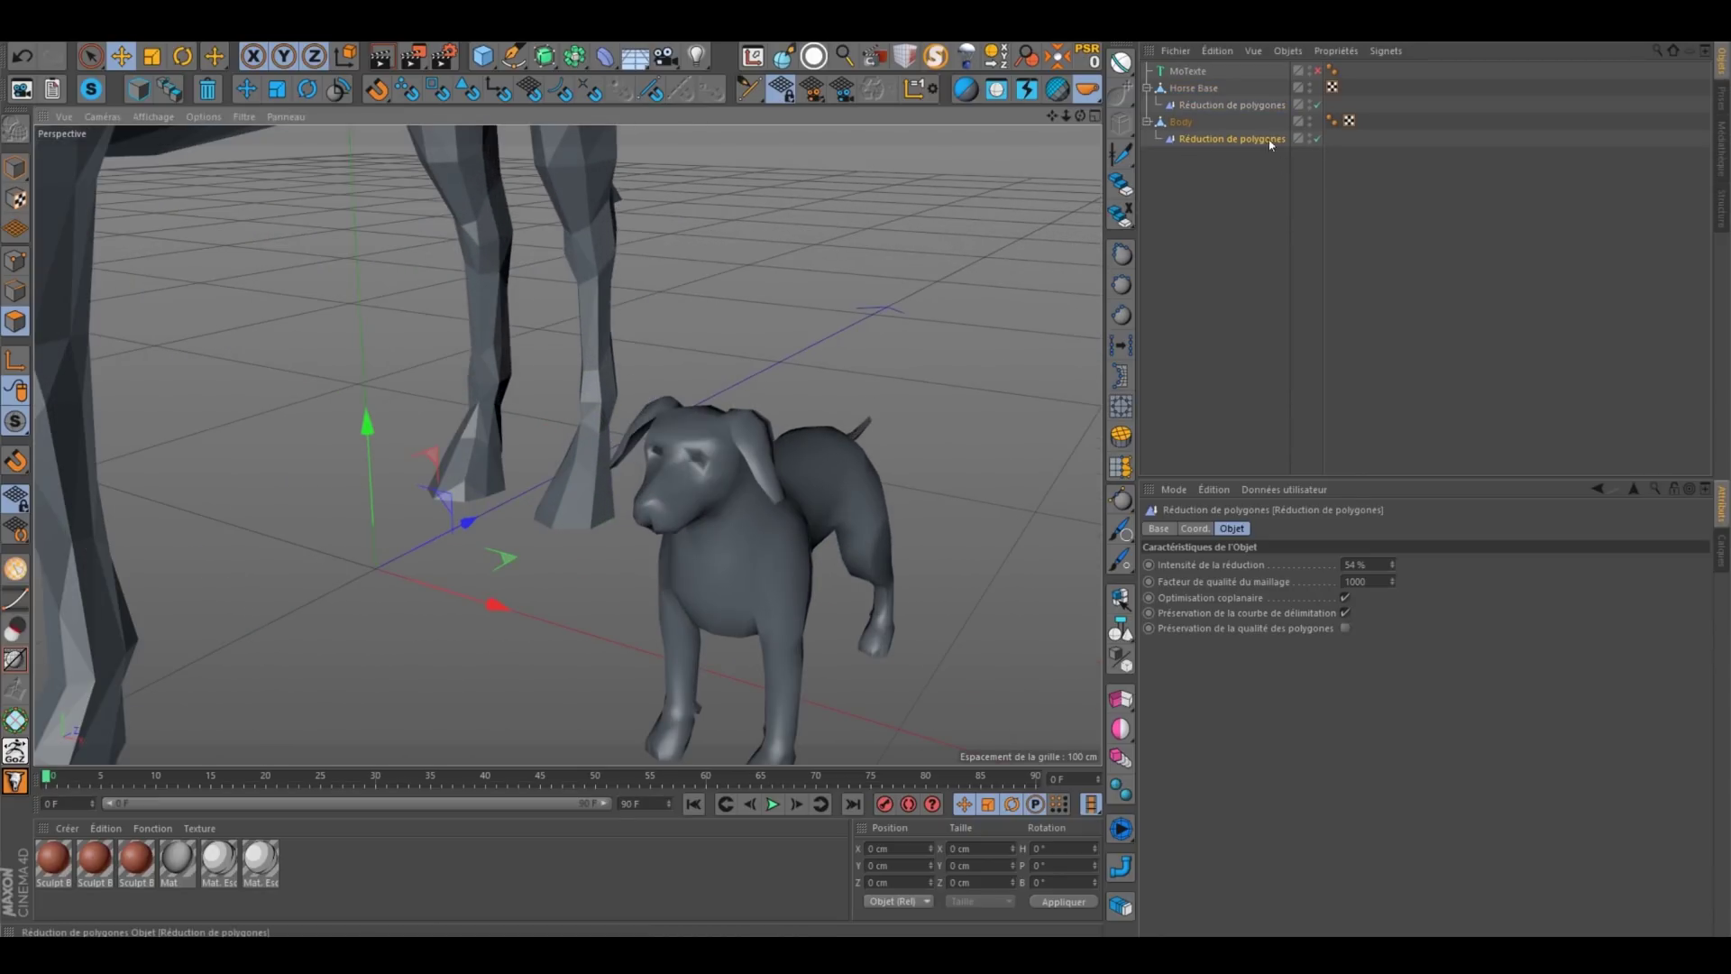
left_click(1202, 199)
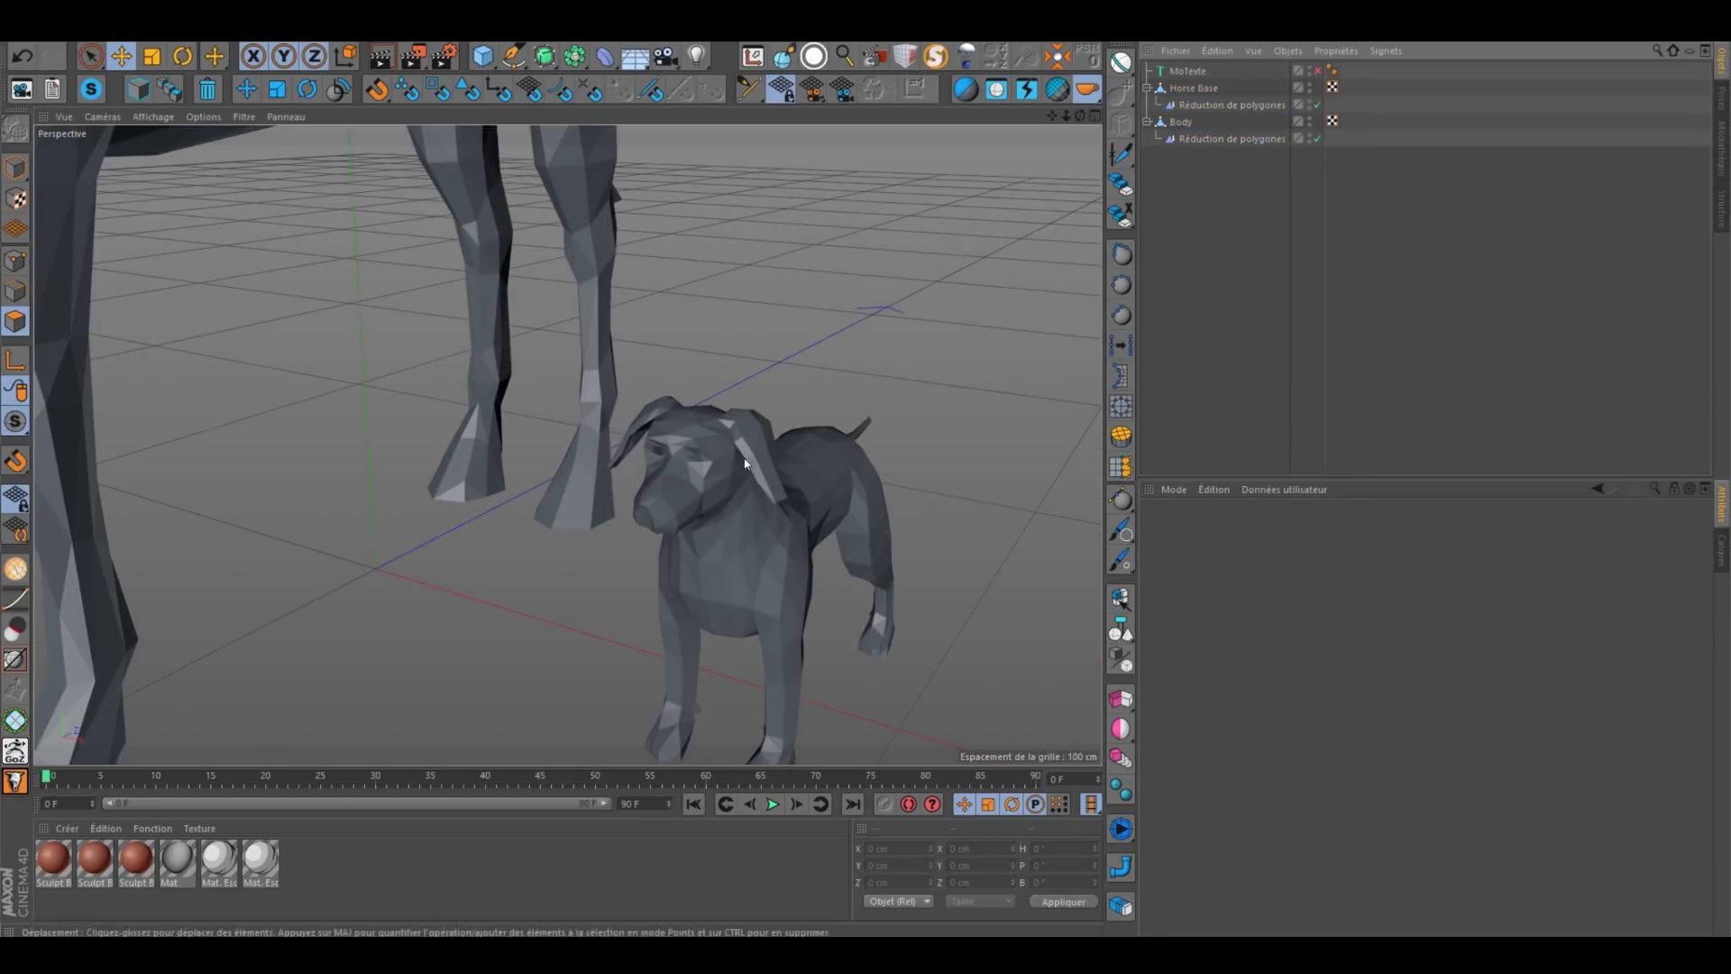
Step: Set the reduction strength of the dog's Réduction de polygones deformer to 75 %
left_click(1192, 140)
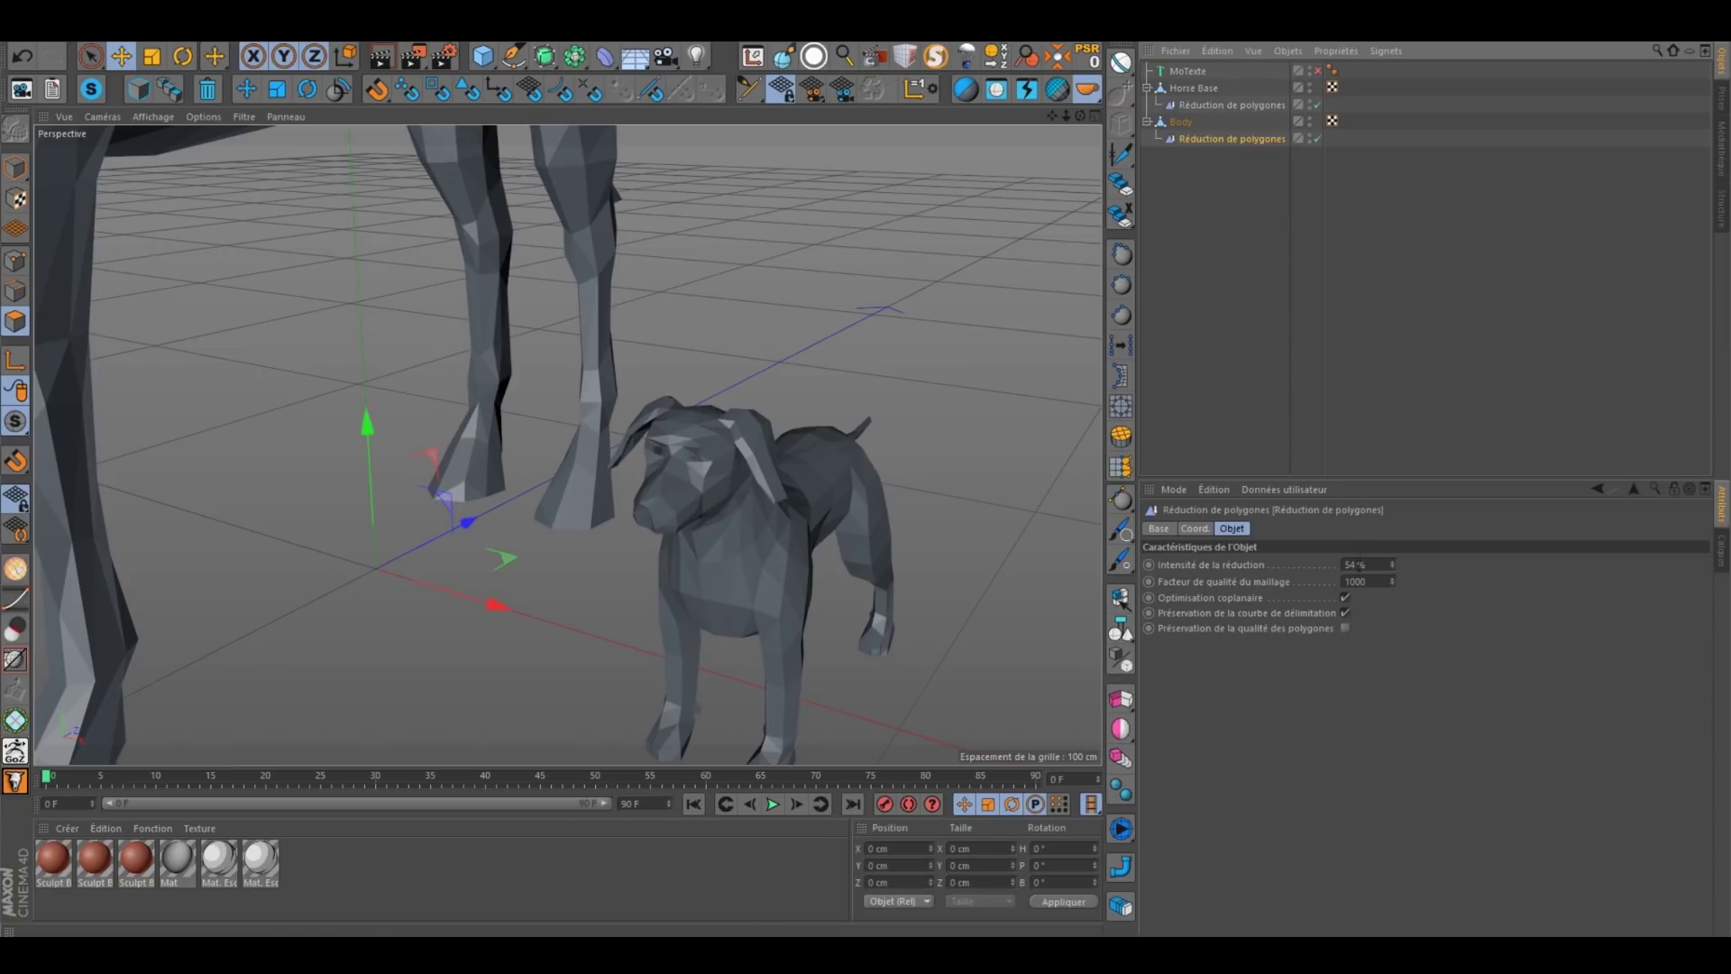
left_click(1357, 565)
key("Return")
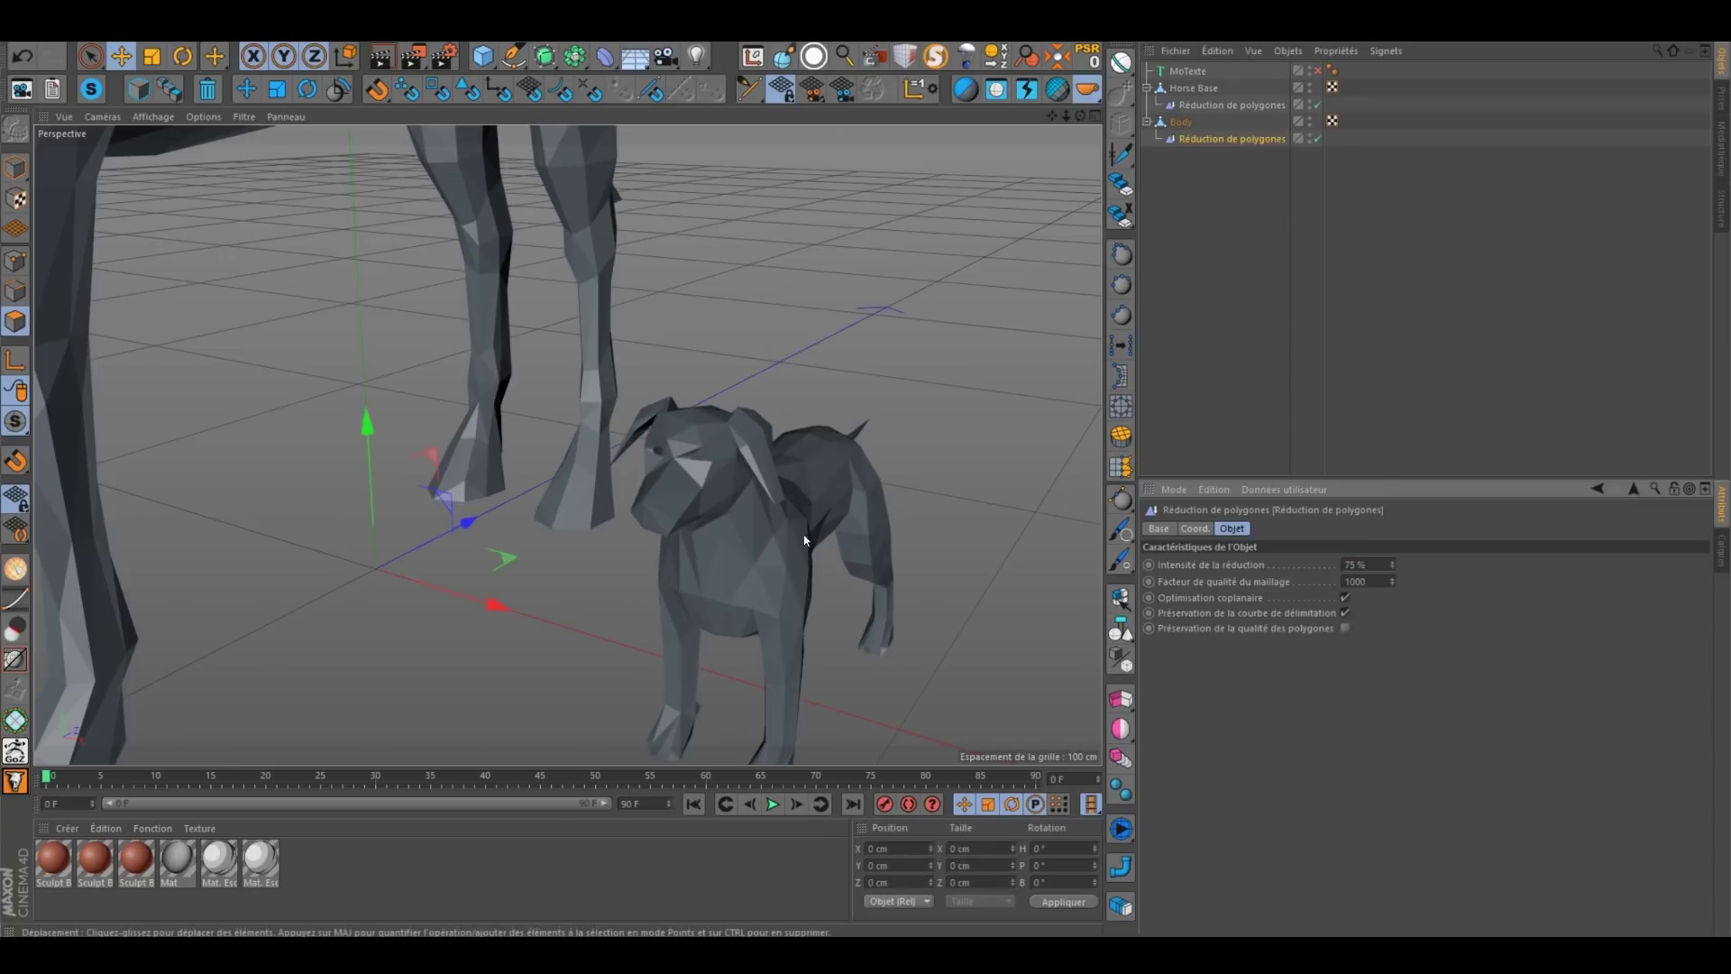
Step: Add a Terrain object to the scene under the horse and dog
scroll(761, 595, "down", 2)
left_click_drag(760, 596, 680, 502, "alt")
right_click_drag(680, 502, 577, 369, "alt")
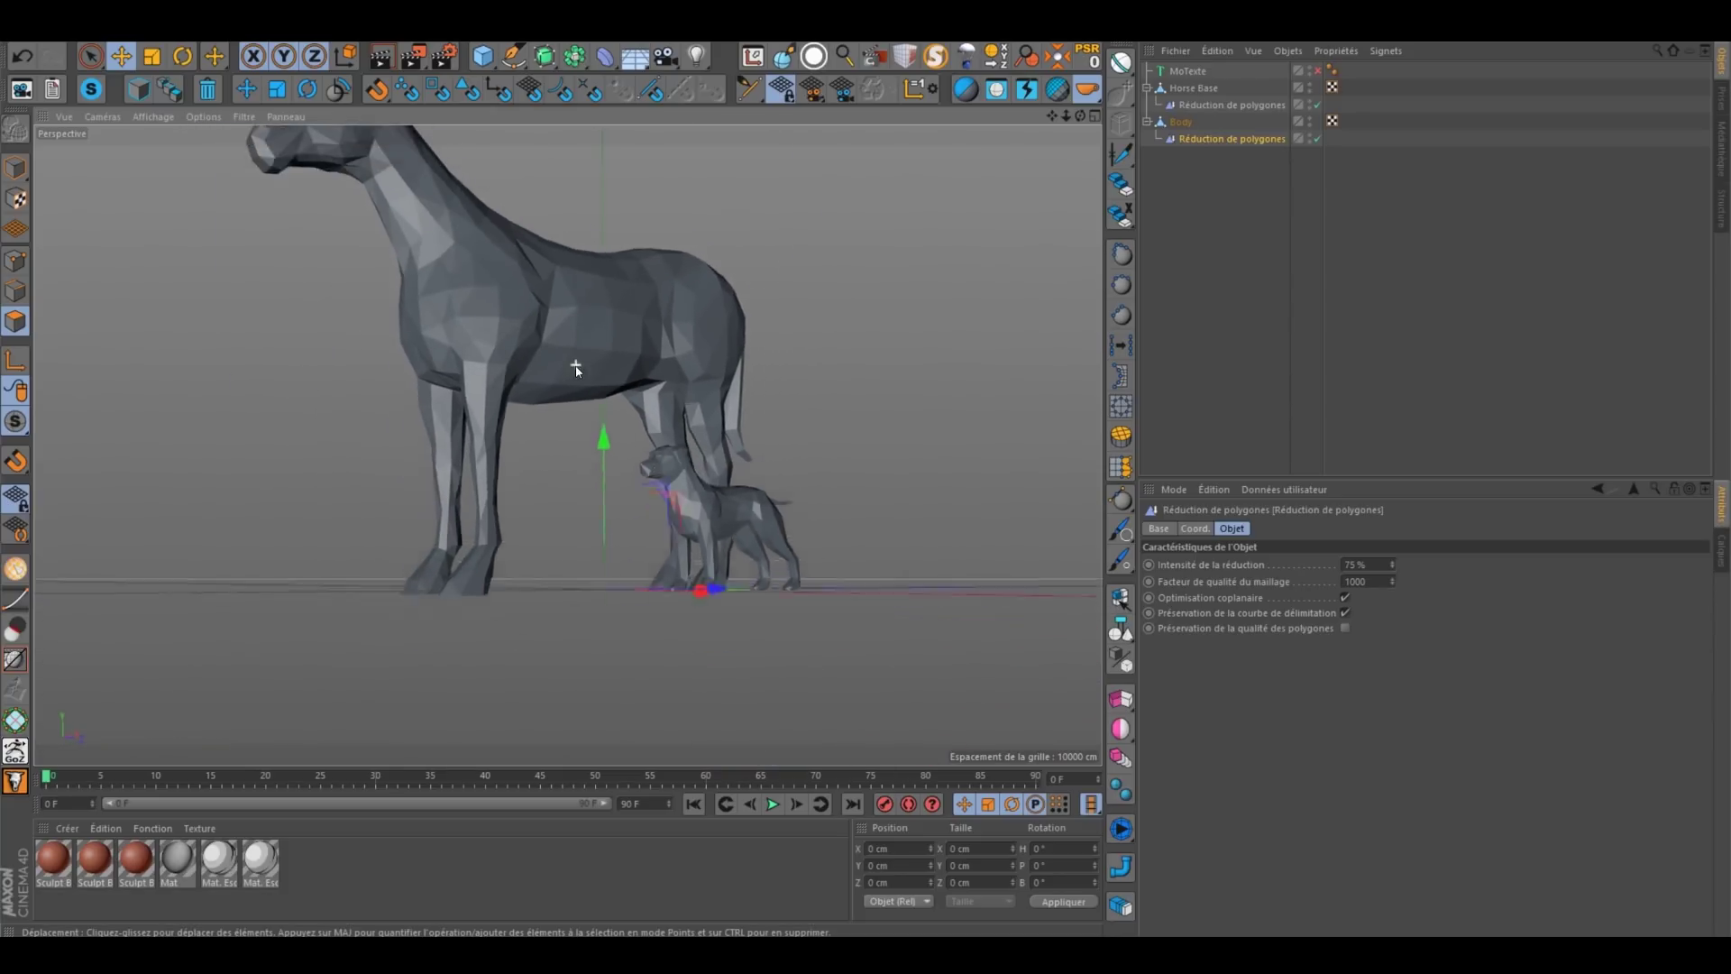
left_click_drag(577, 369, 686, 432, "alt")
left_click(484, 57)
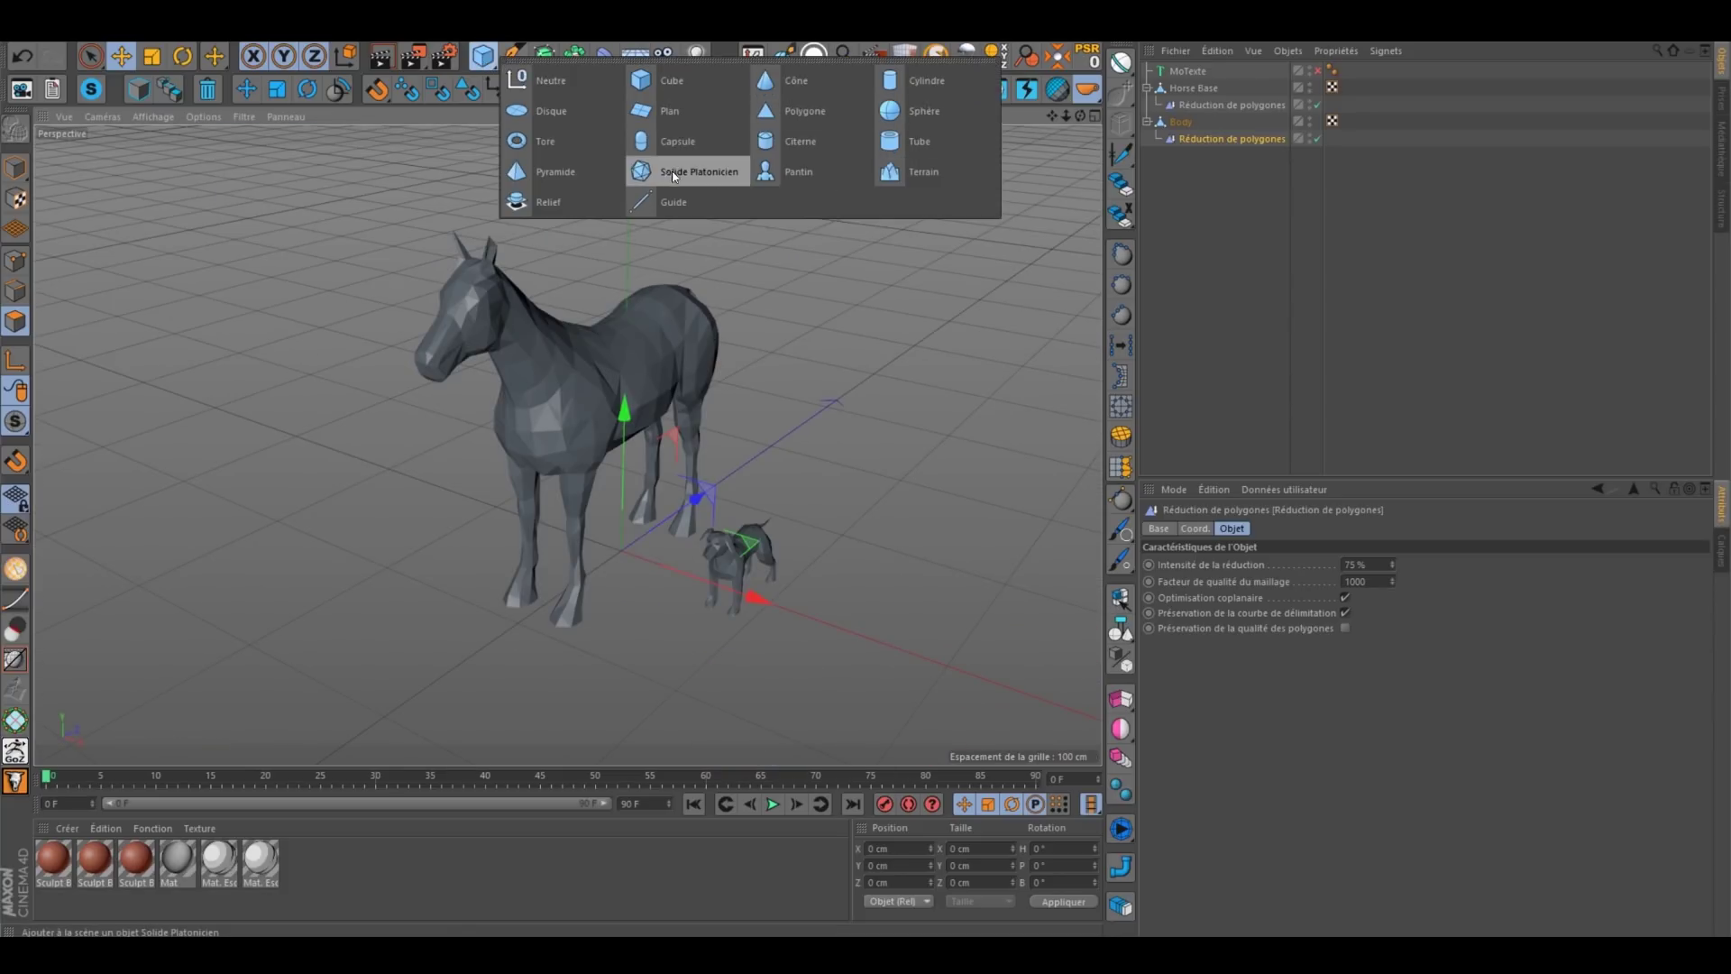
left_click(929, 171)
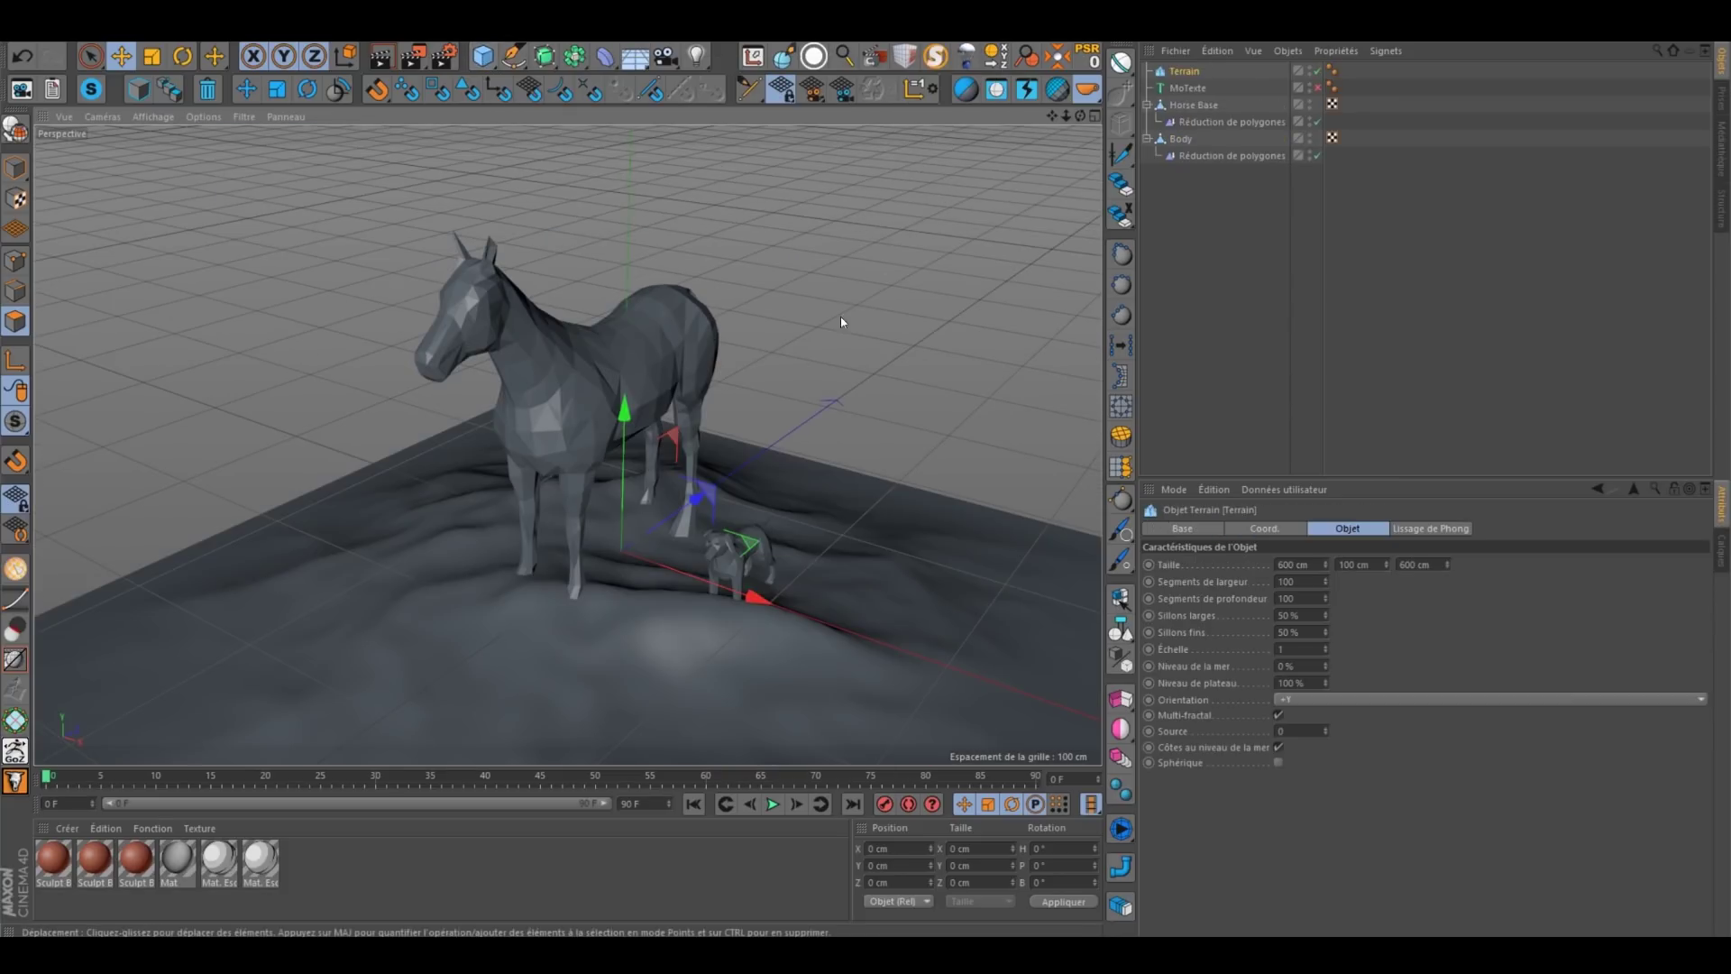
Step: Delete the Phong tag from the Terrain object
left_click_drag(841, 316, 699, 517, "alt")
scroll(700, 517, "up", 2)
left_click(1333, 70)
key("Delete")
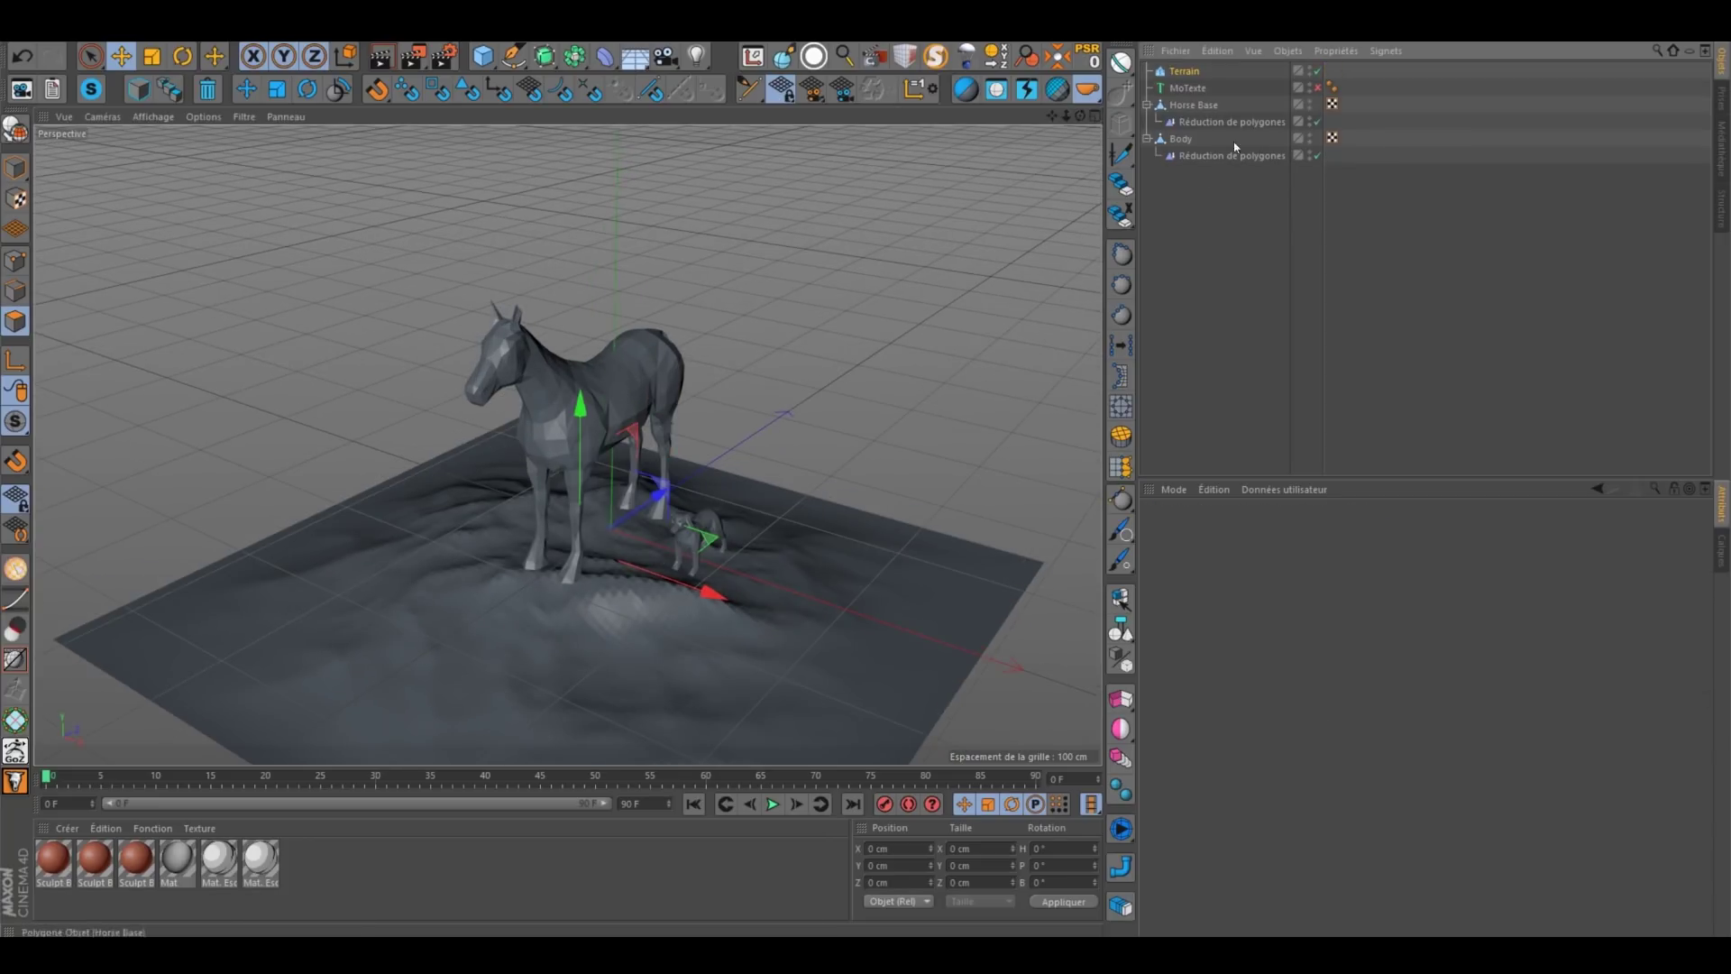
Step: Set the Terrain's width segments to 10
left_click(1186, 76)
left_click_drag(1321, 581, 1257, 582)
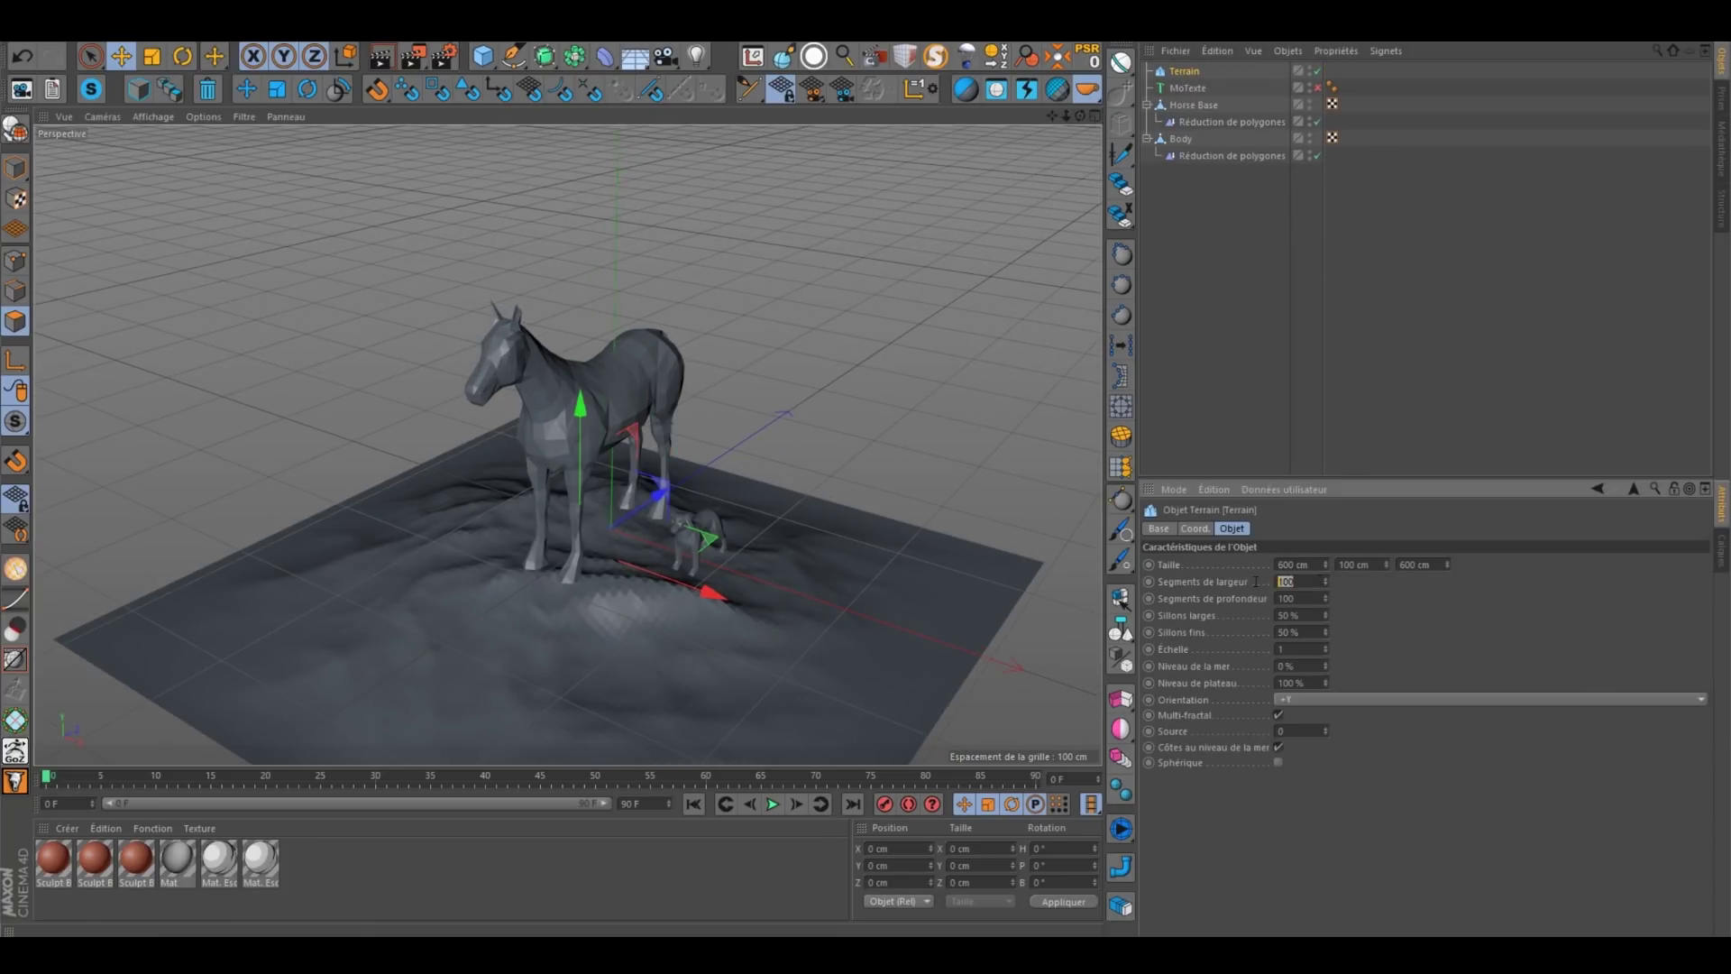
type("10")
key("Return")
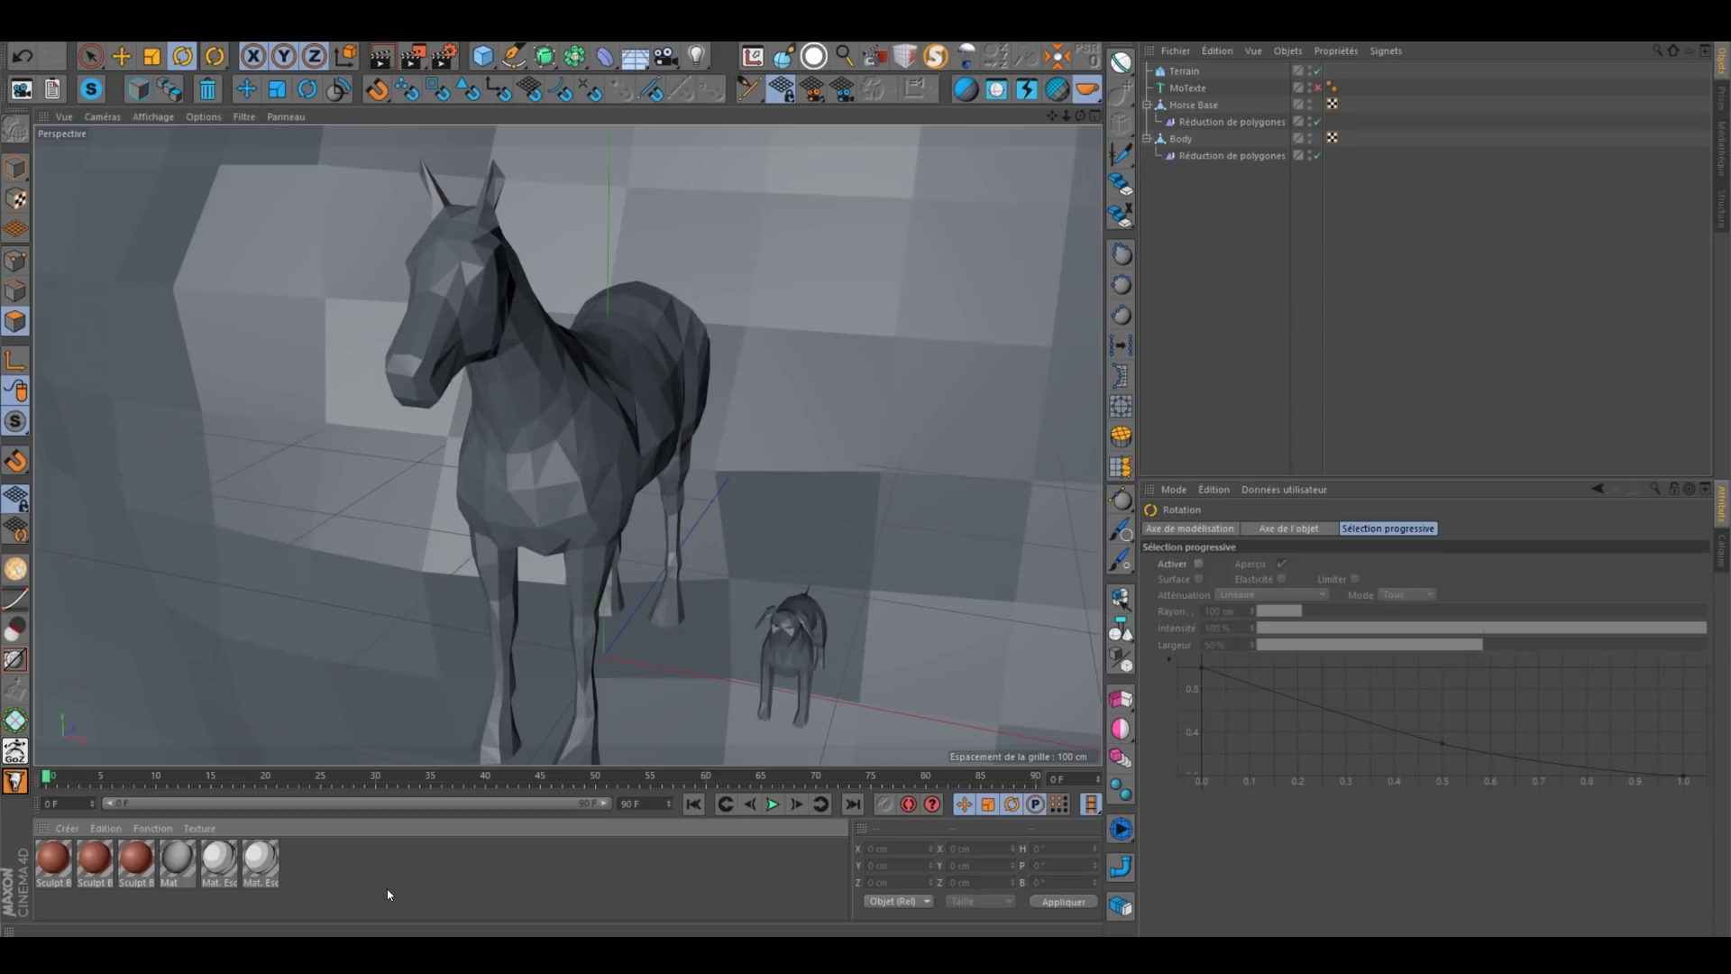
Step: Create a new material, apply it to the horse, and copy its texture tag to the dog
key("ctrl+n")
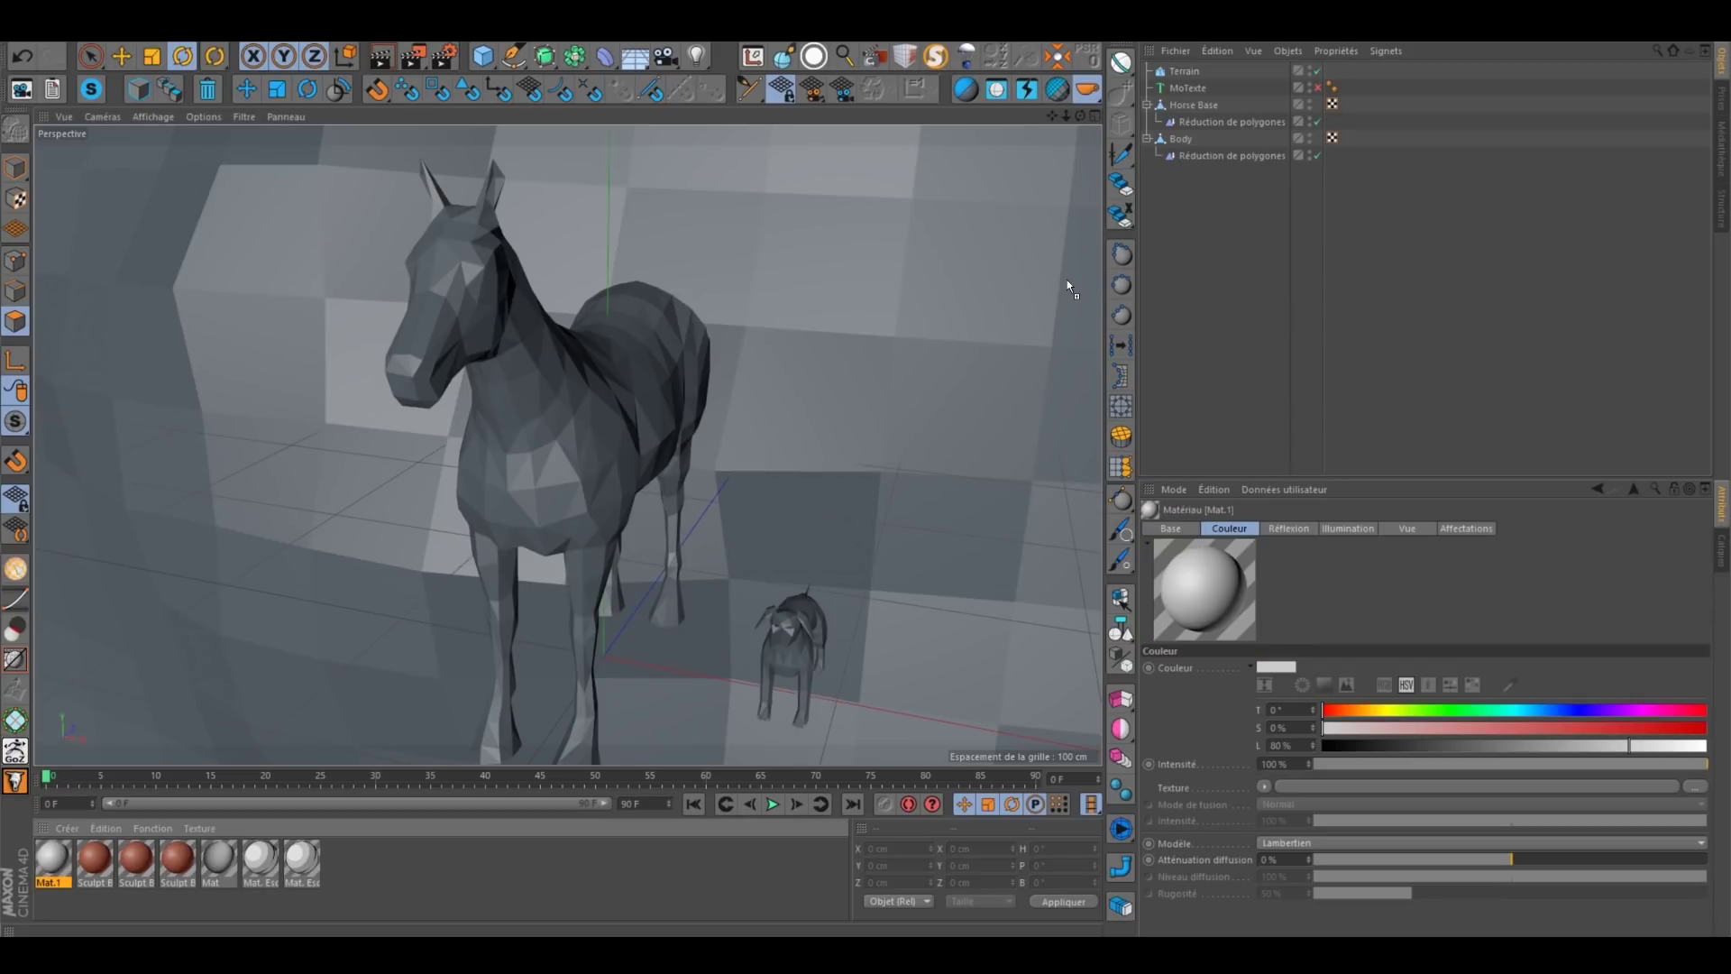
left_click_drag(1193, 136, 1196, 140)
left_click_drag(1352, 142, 1354, 106, "ctrl")
left_click(1354, 226)
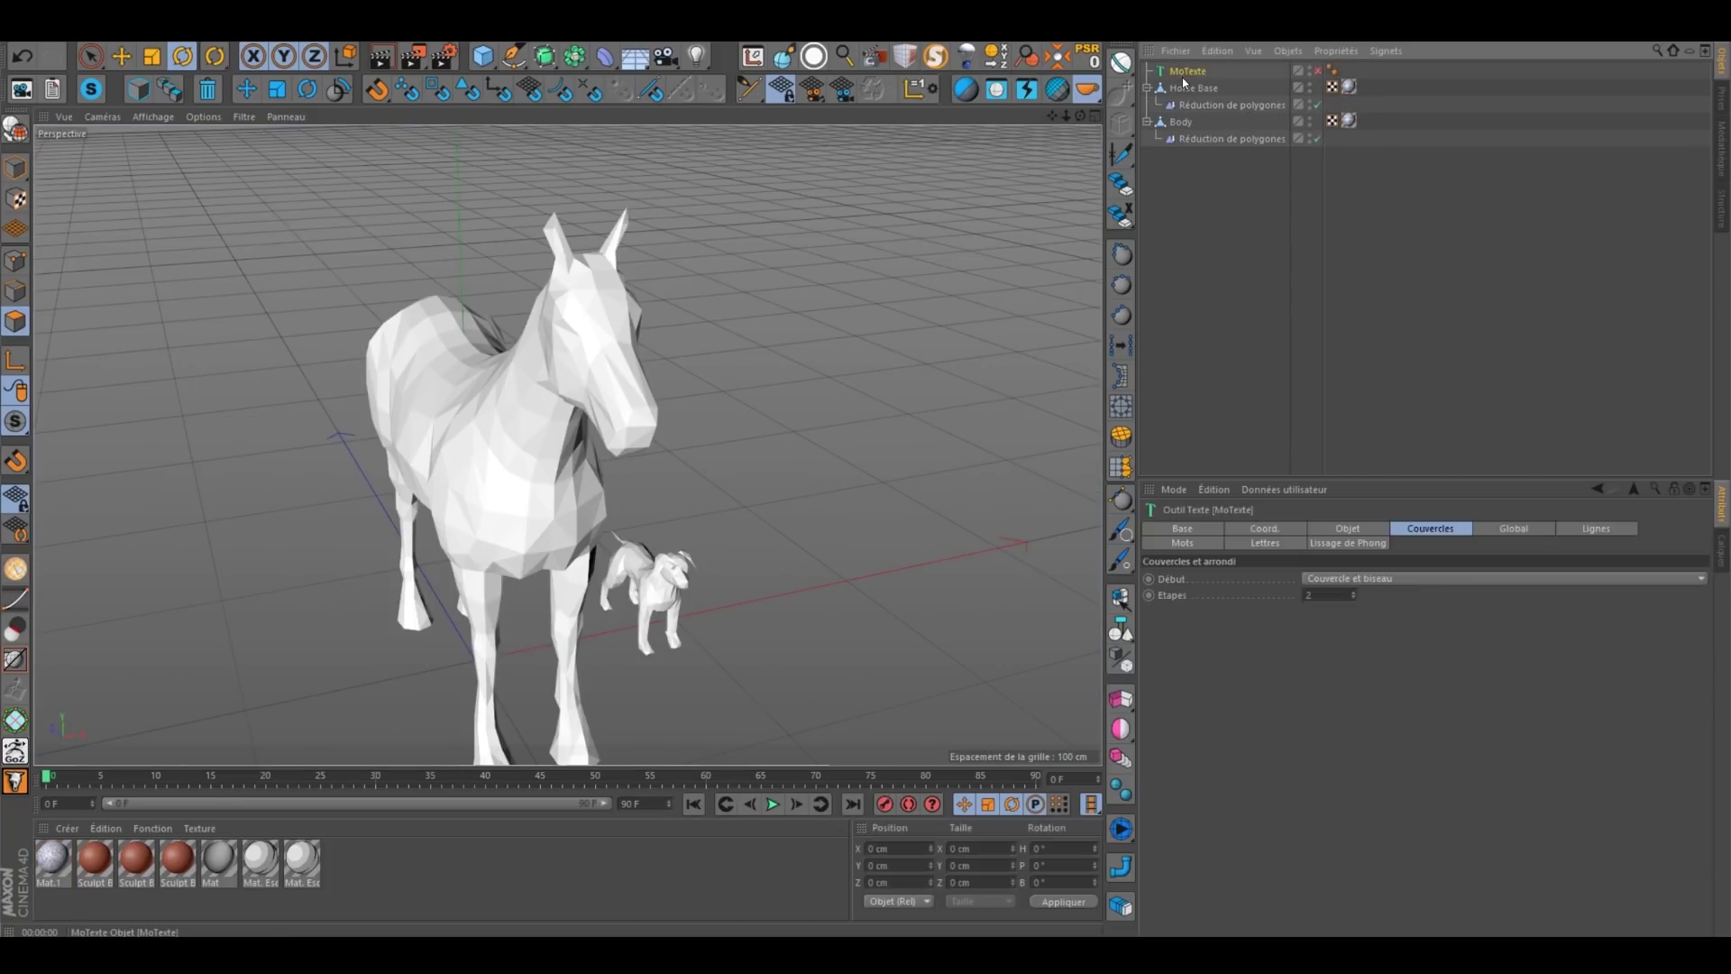
Step: Delete the MoTexte and the dog's Body object so that only the Horse Base stays in the scene
key("Delete")
left_click(1183, 105)
key("Delete")
left_click_drag(622, 495, 523, 388, "alt")
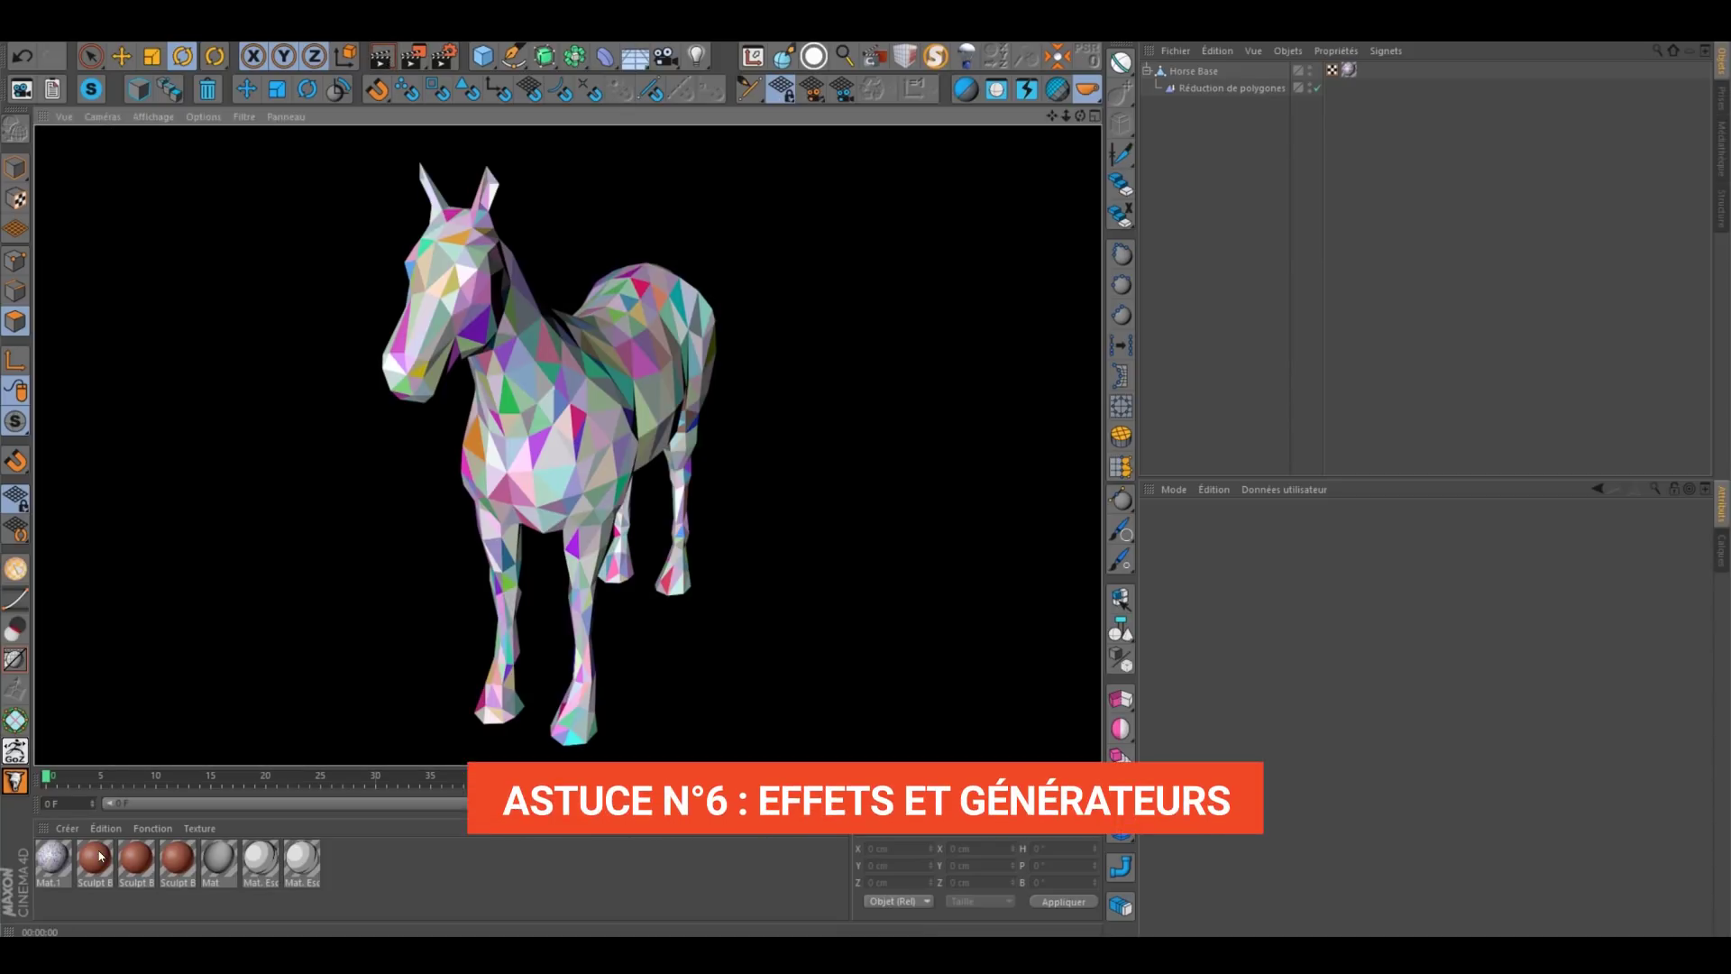
Step: Convert the polygon-reduced Horse Base to a plain polygon object with Convertir en Objet
left_click(1148, 70)
right_click(1195, 73)
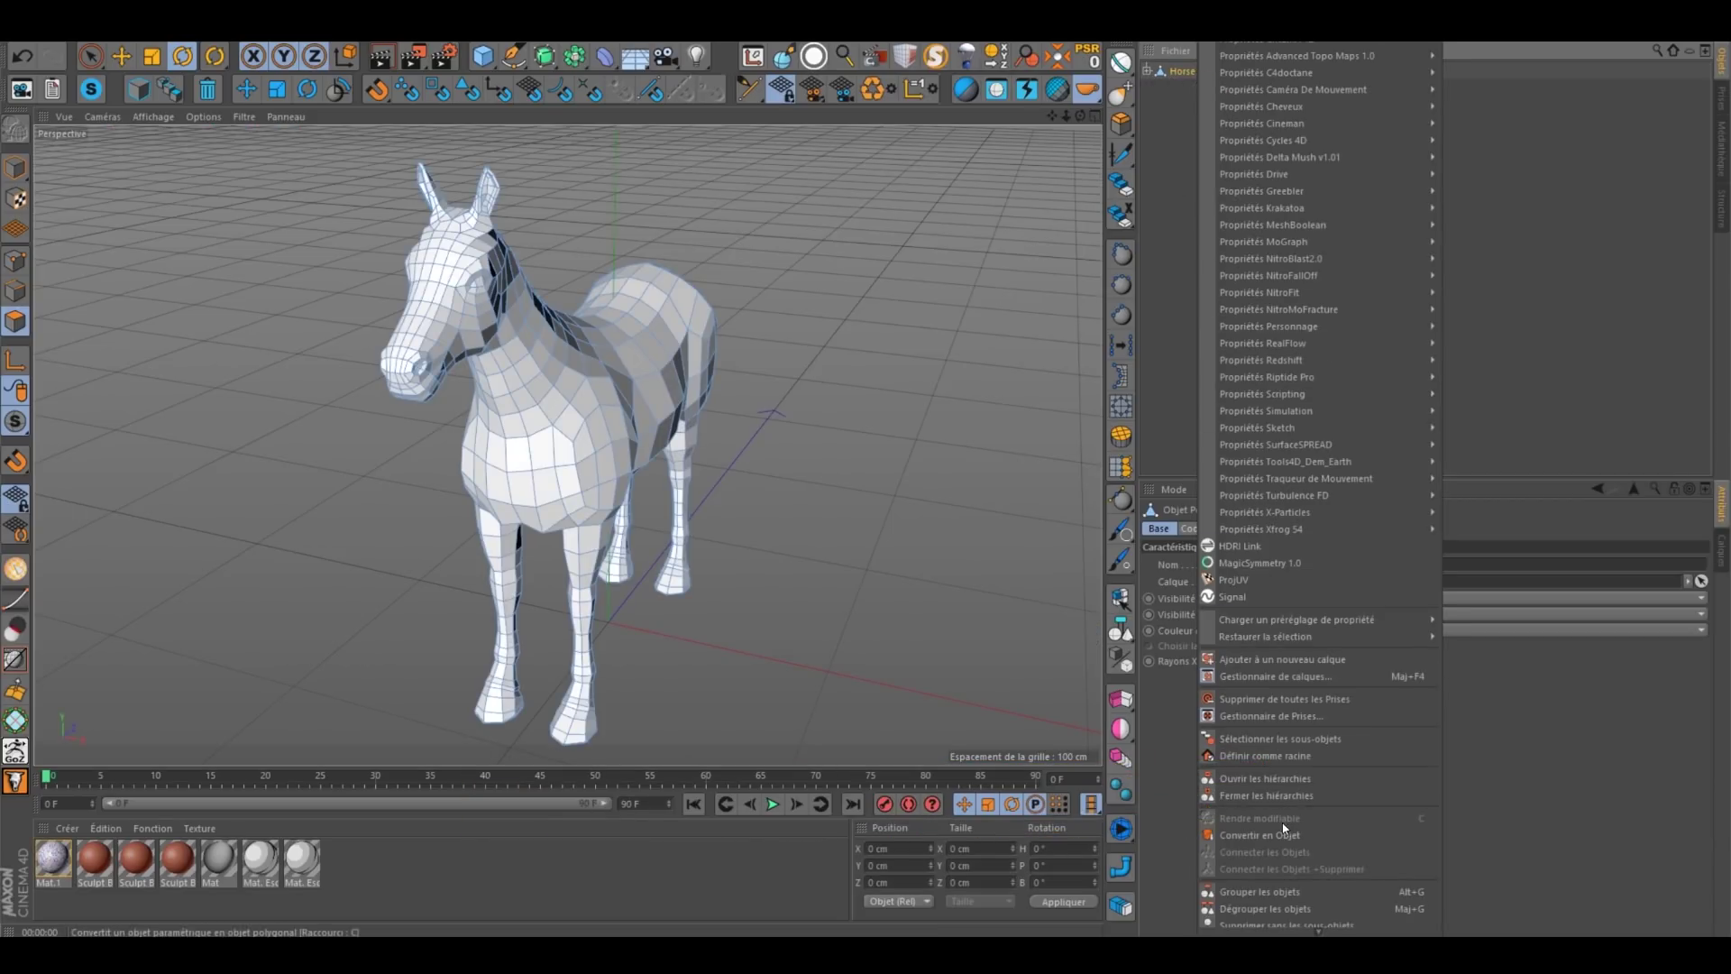
left_click(1262, 835)
left_click(1184, 72)
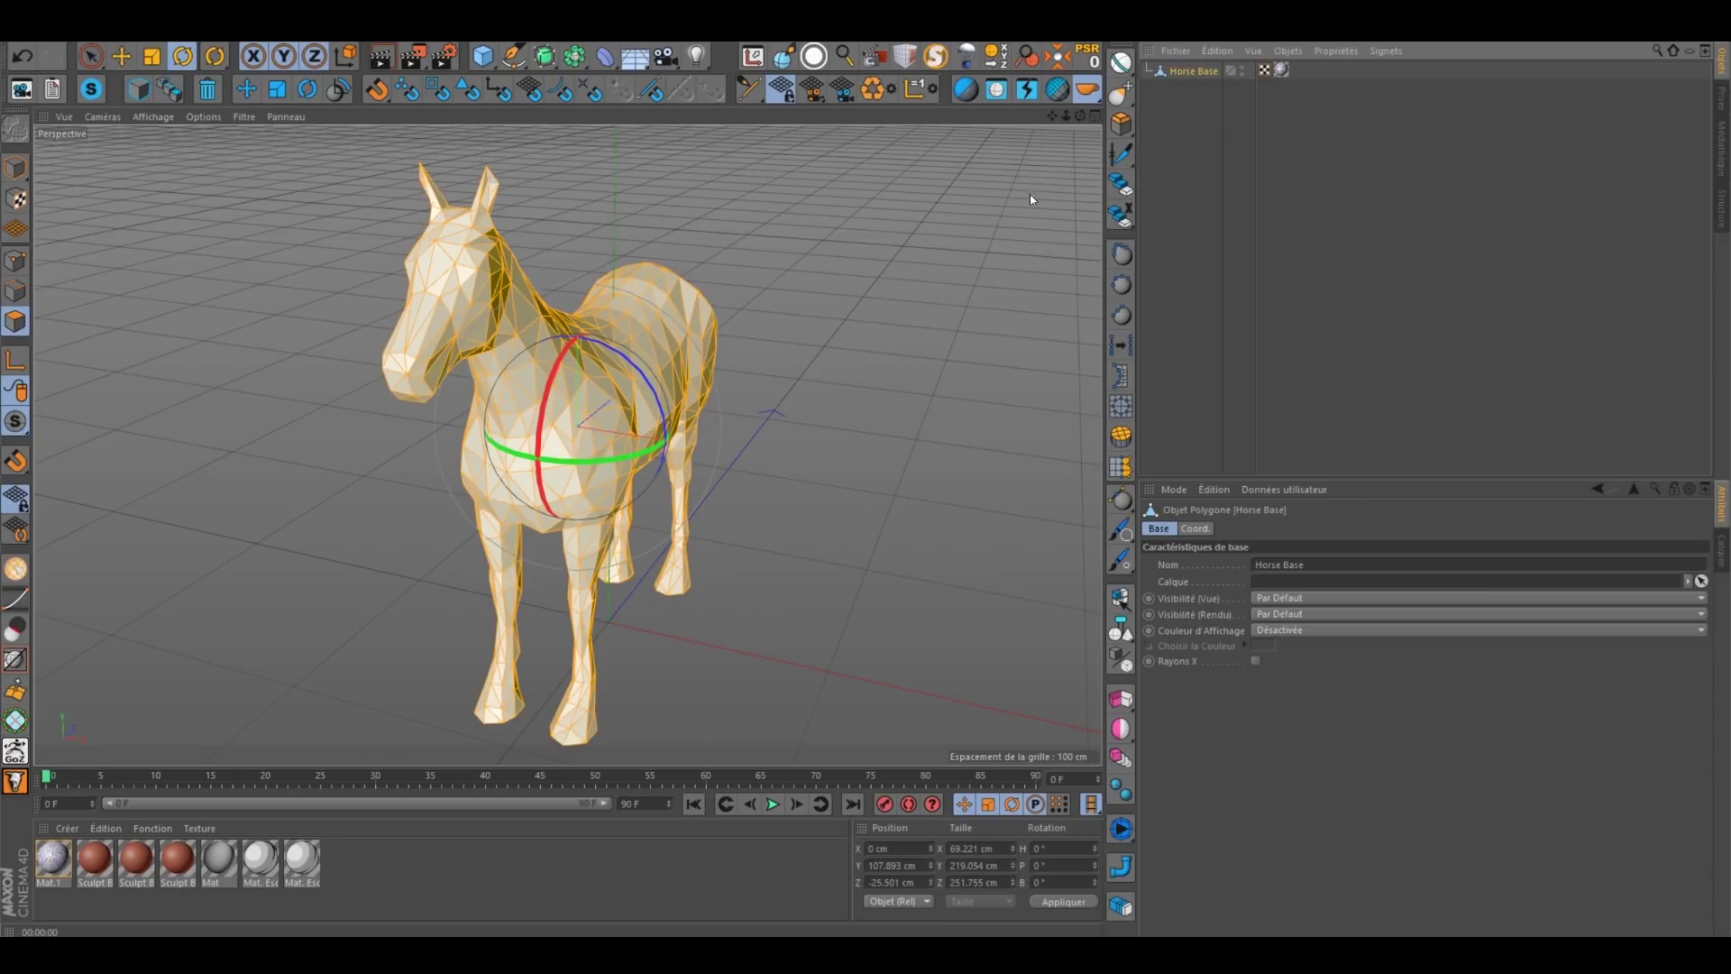
Step: Add a Fragmentation deformer under the Horse Base and set its intensity to 12 %
left_click(638, 42)
mouse_move(721, 54)
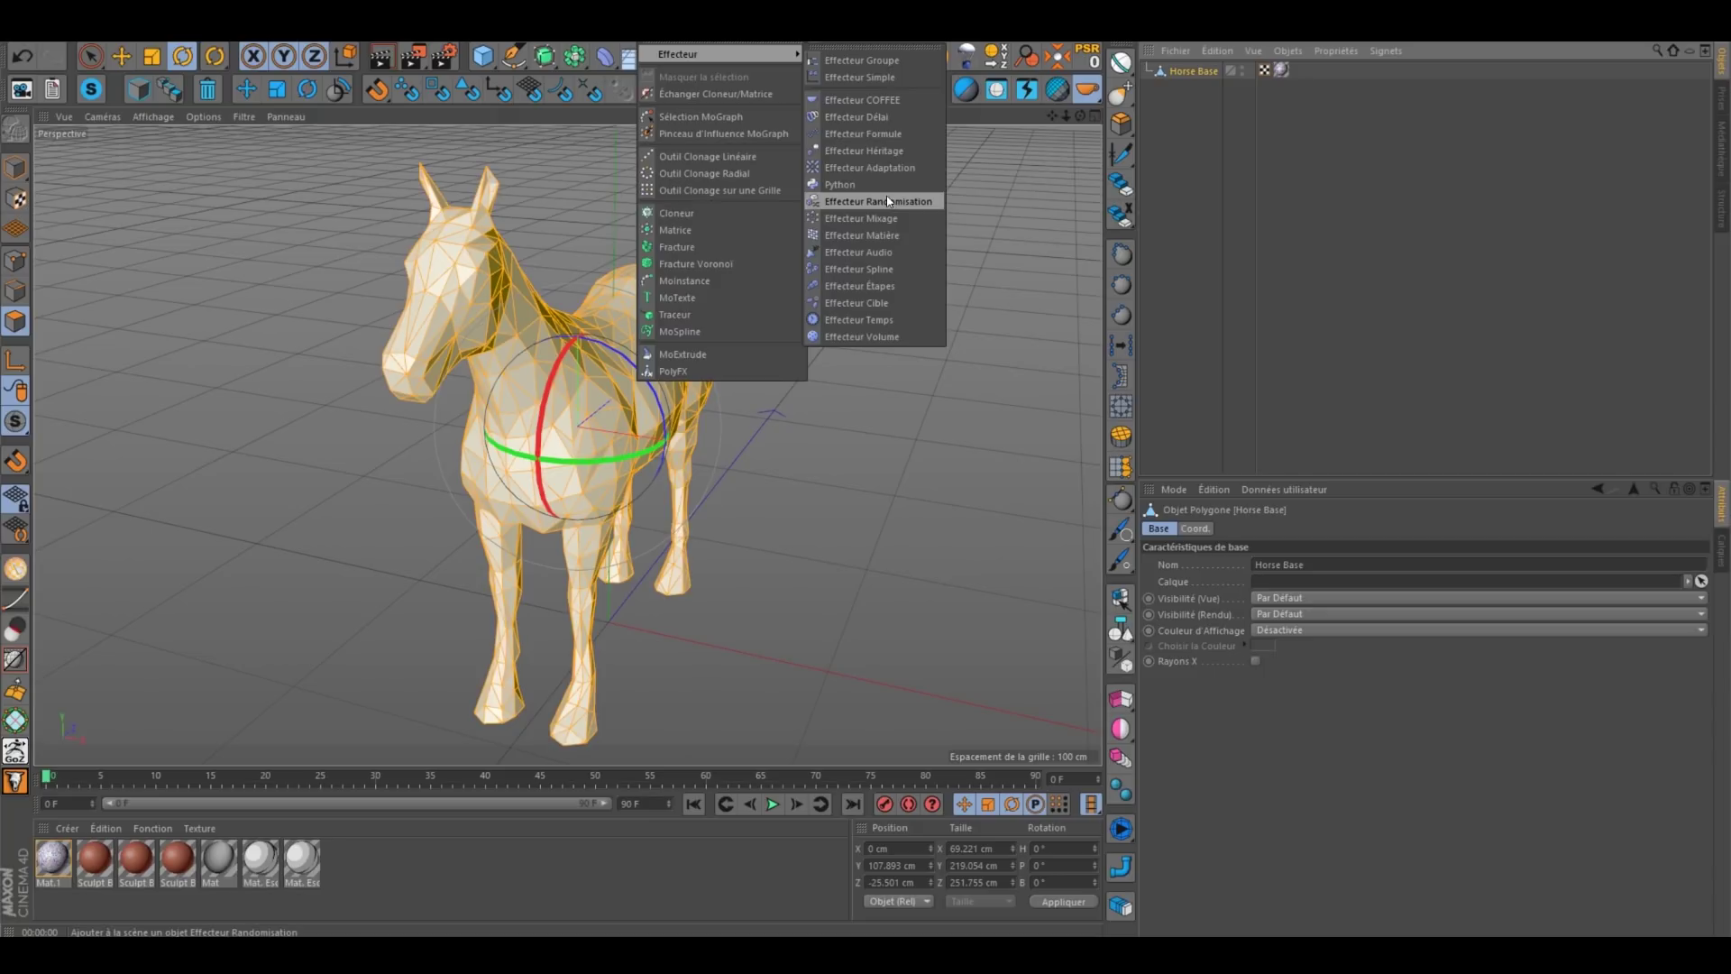
left_click(604, 56)
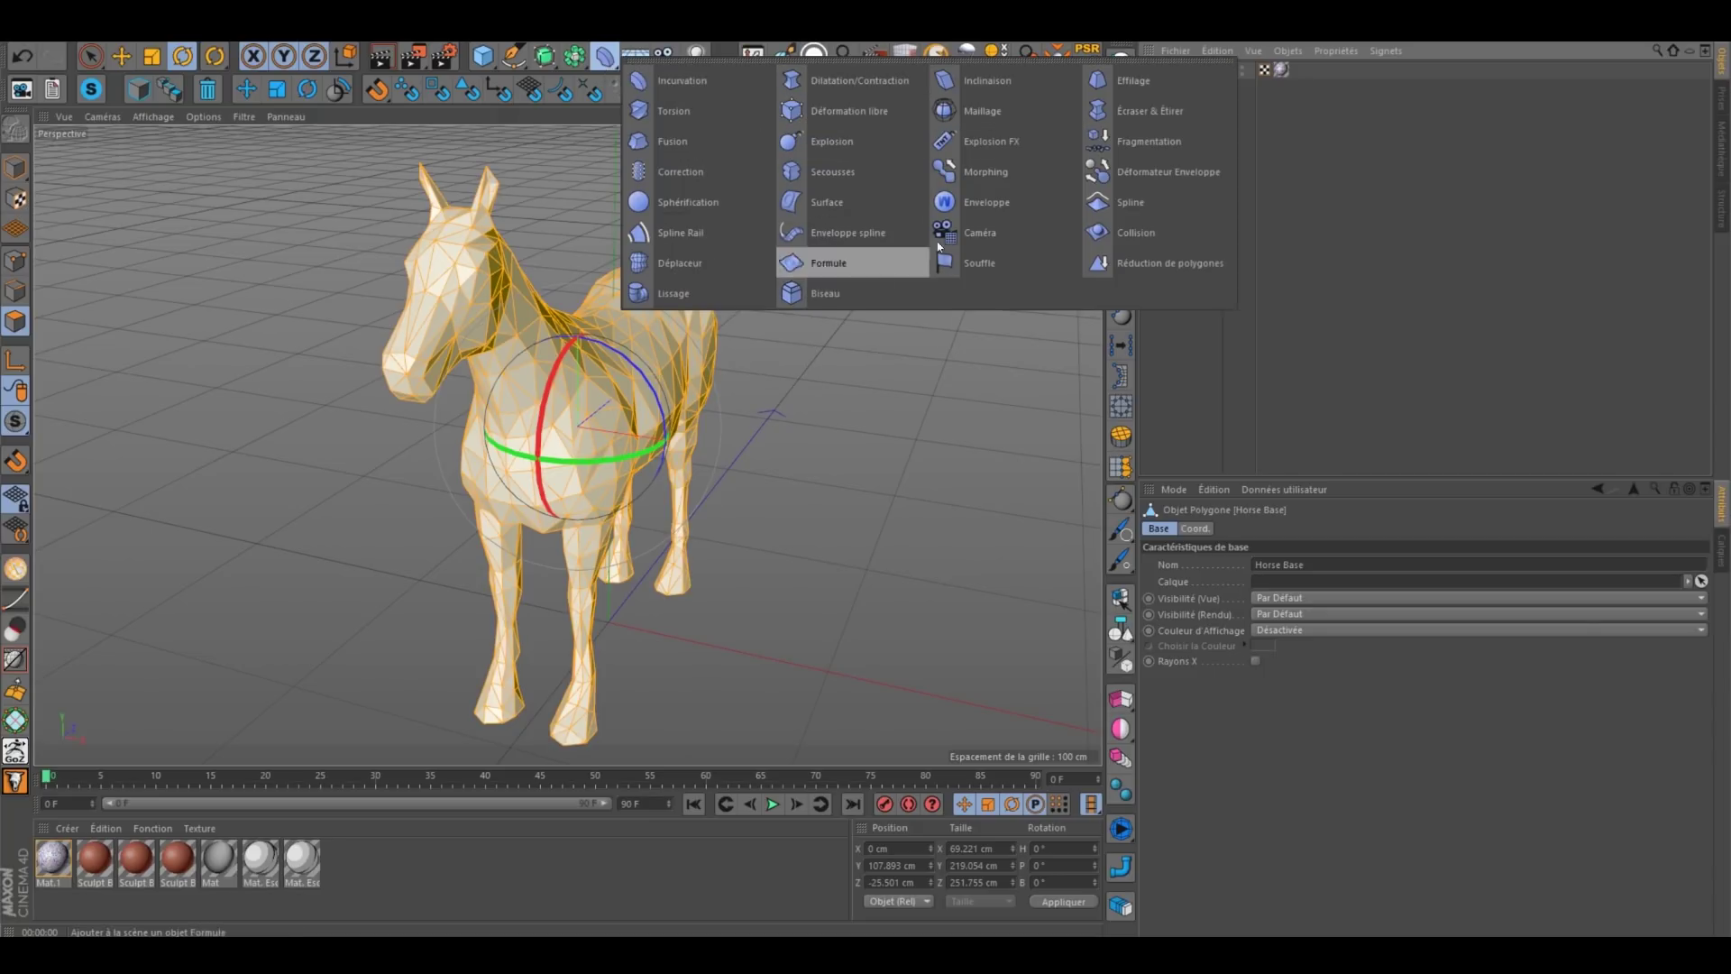
left_click(1131, 138)
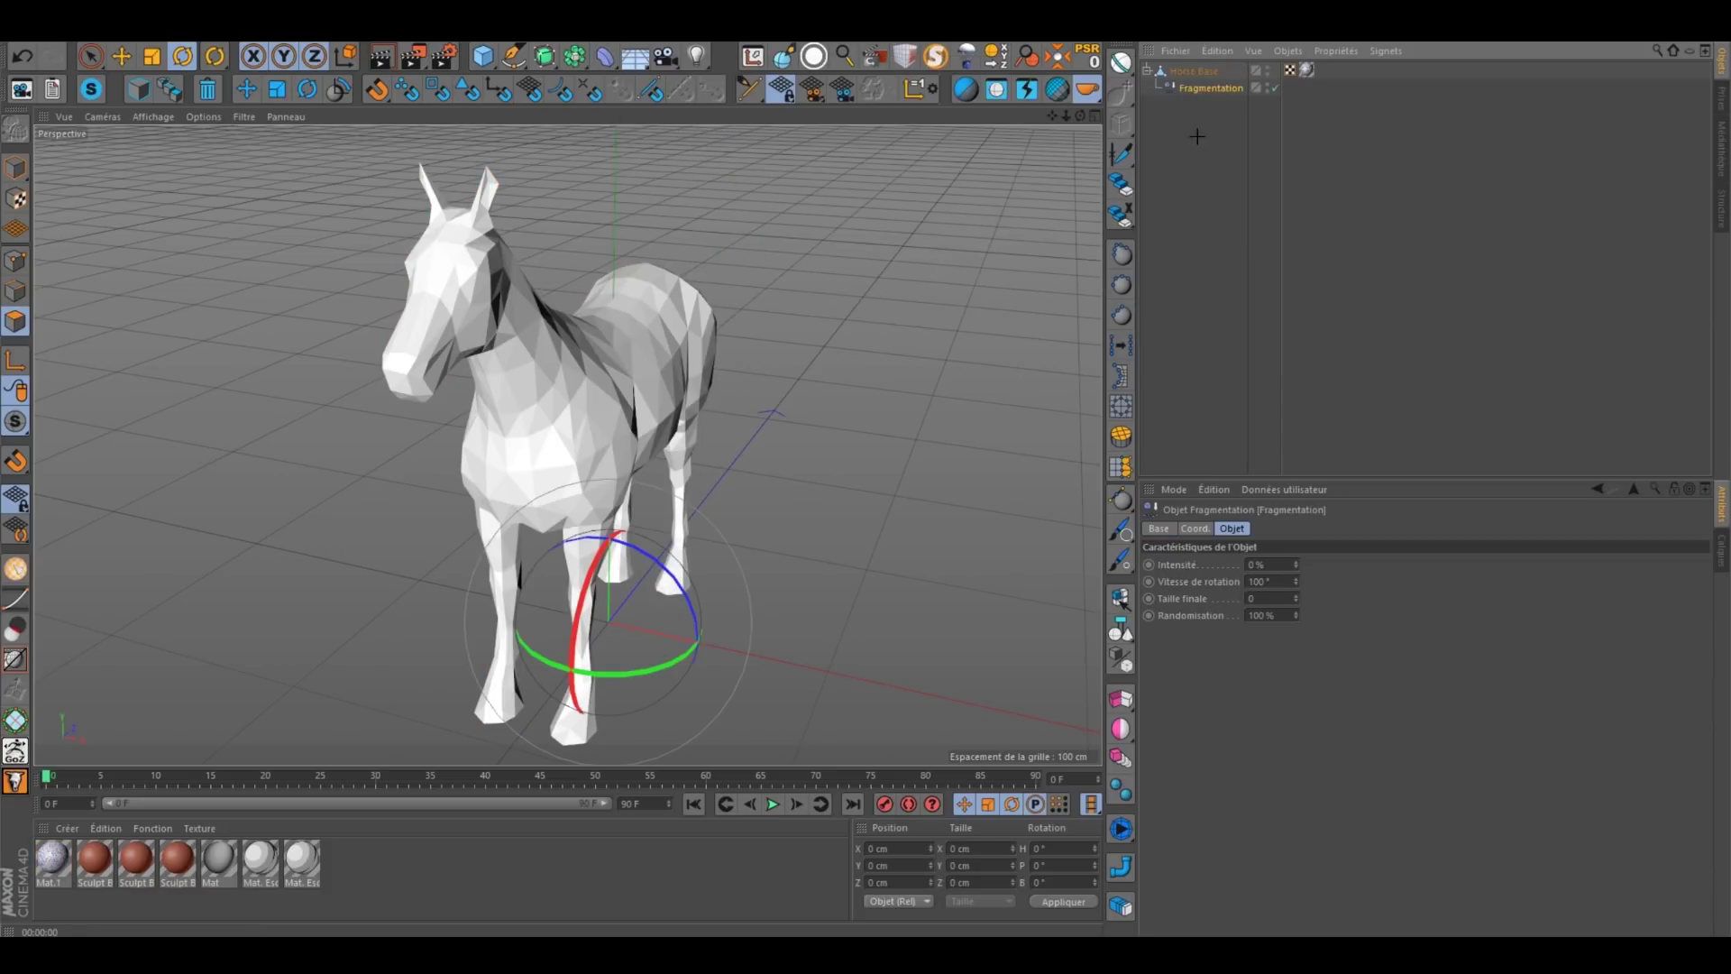
mouse_move(1295, 565)
left_mouse_down()
mouse_move(1322, 565)
mouse_move(1306, 565)
left_mouse_up()
scroll(543, 441, "up", 2)
left_click_drag(543, 442, 511, 462, "alt")
left_click_drag(477, 297, 608, 414, "alt")
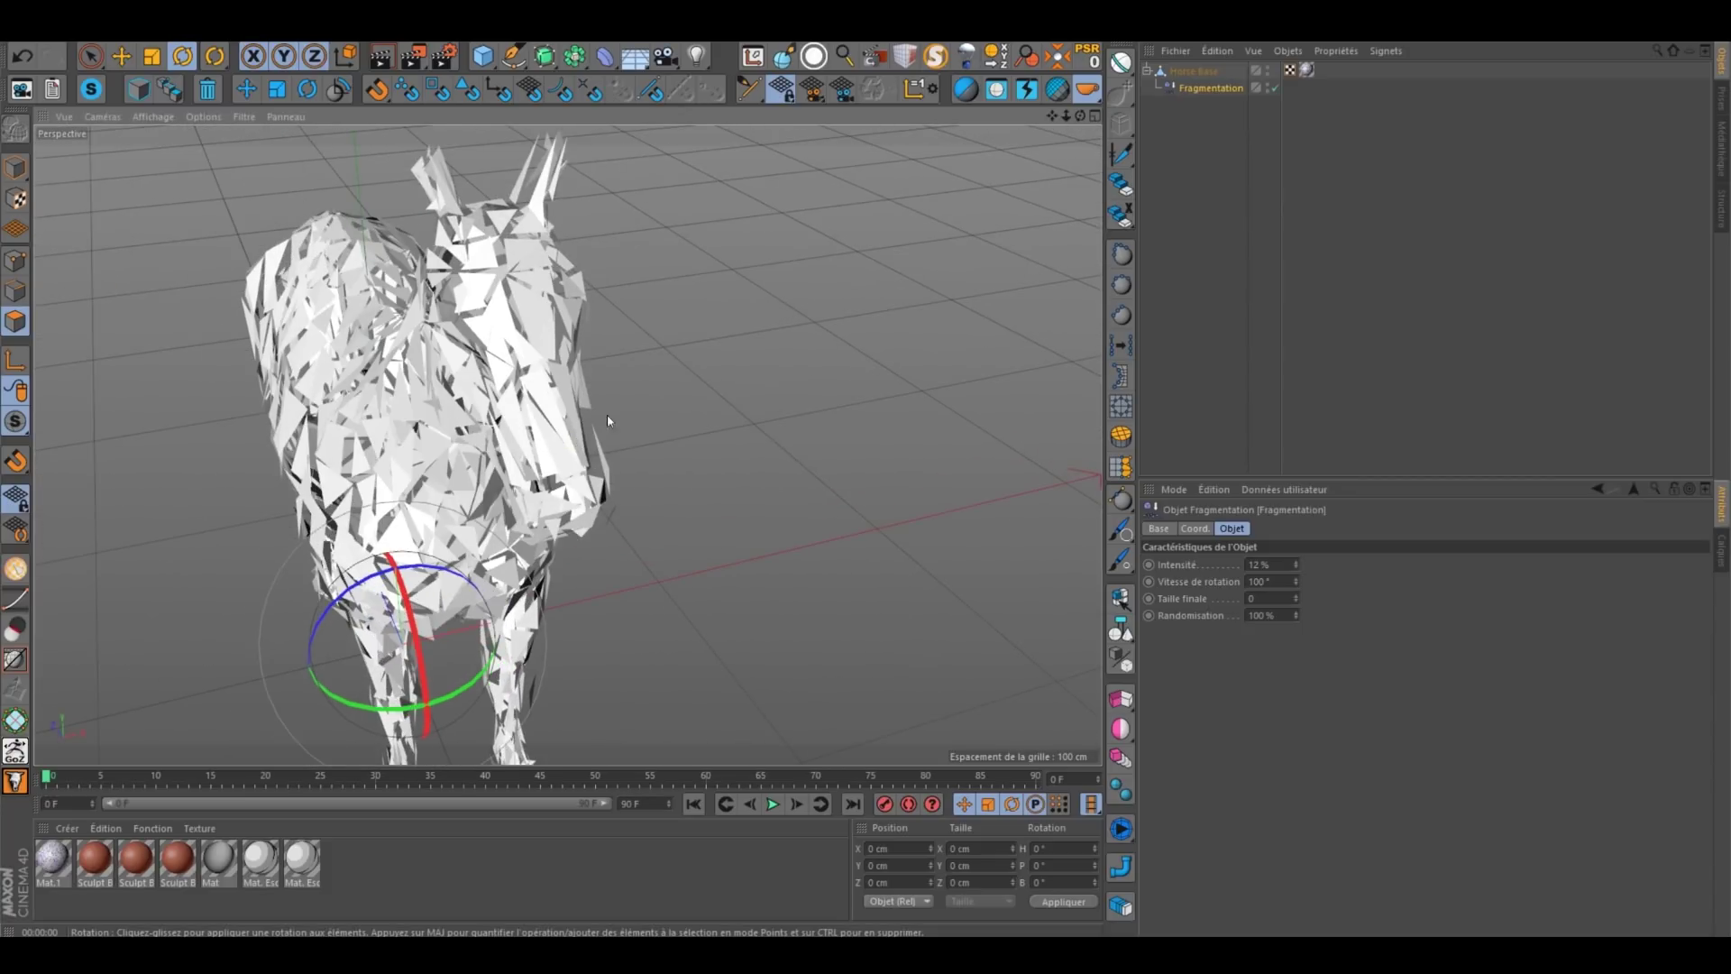
Step: Add a Surface Tissu generator and make the Horse Base its child
left_click(406, 32)
mouse_move(421, 56)
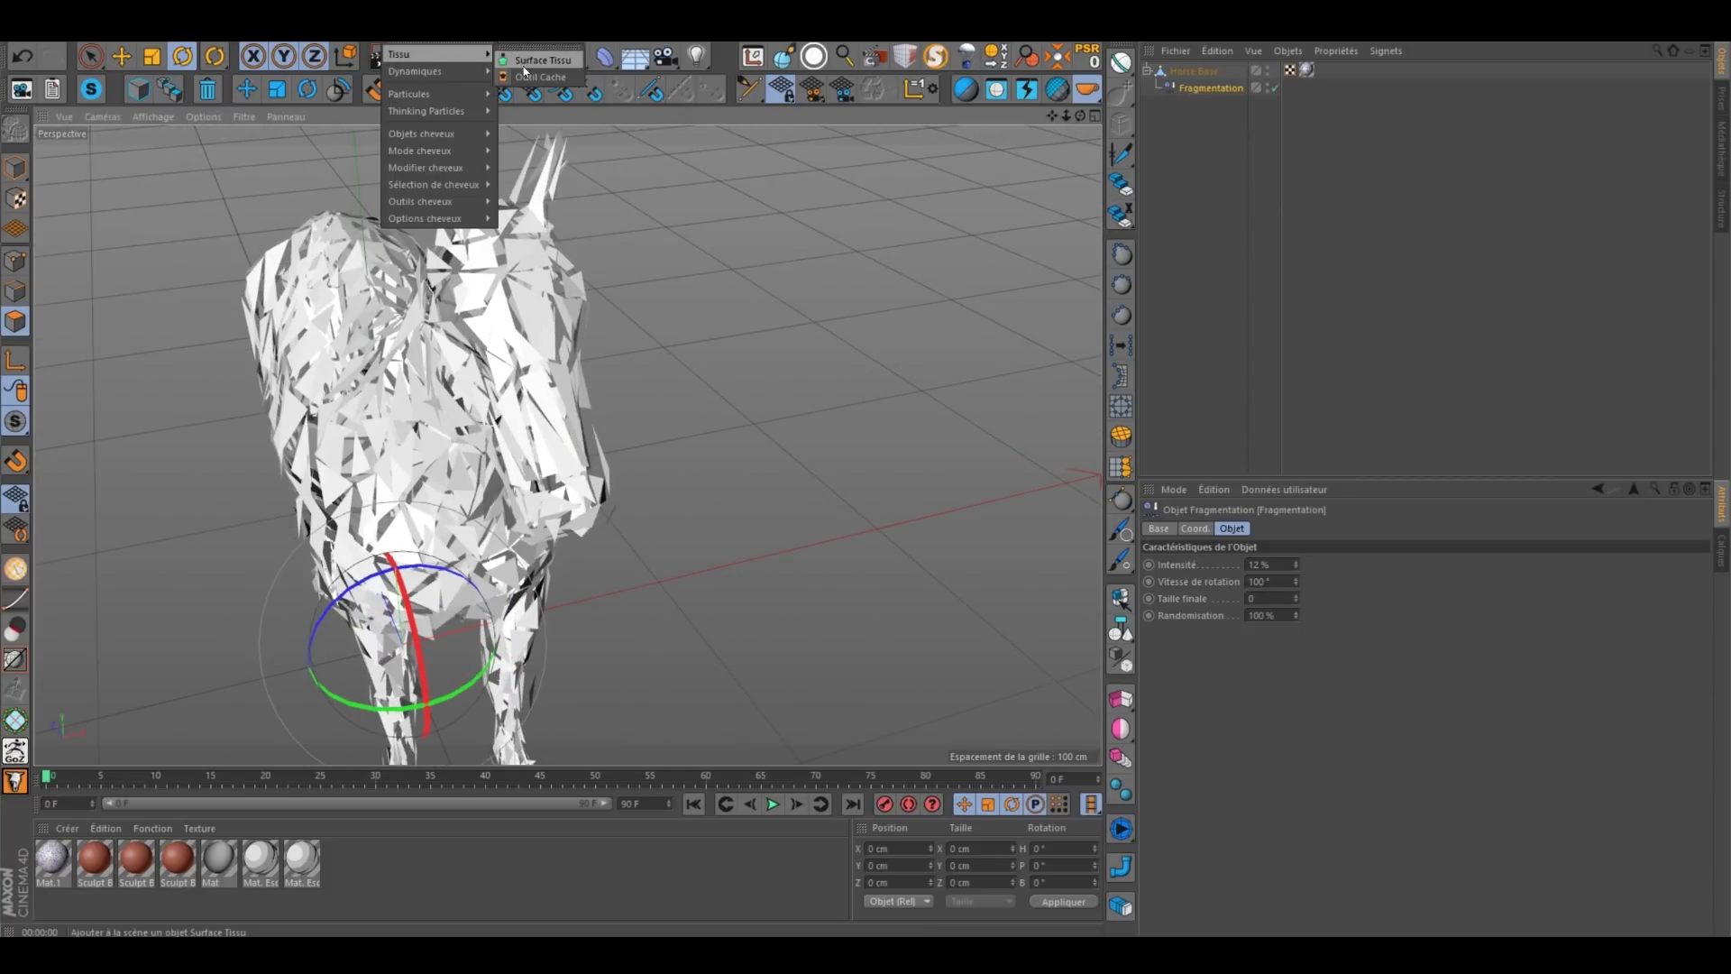
left_click(537, 55)
left_click_drag(1185, 70, 1204, 73)
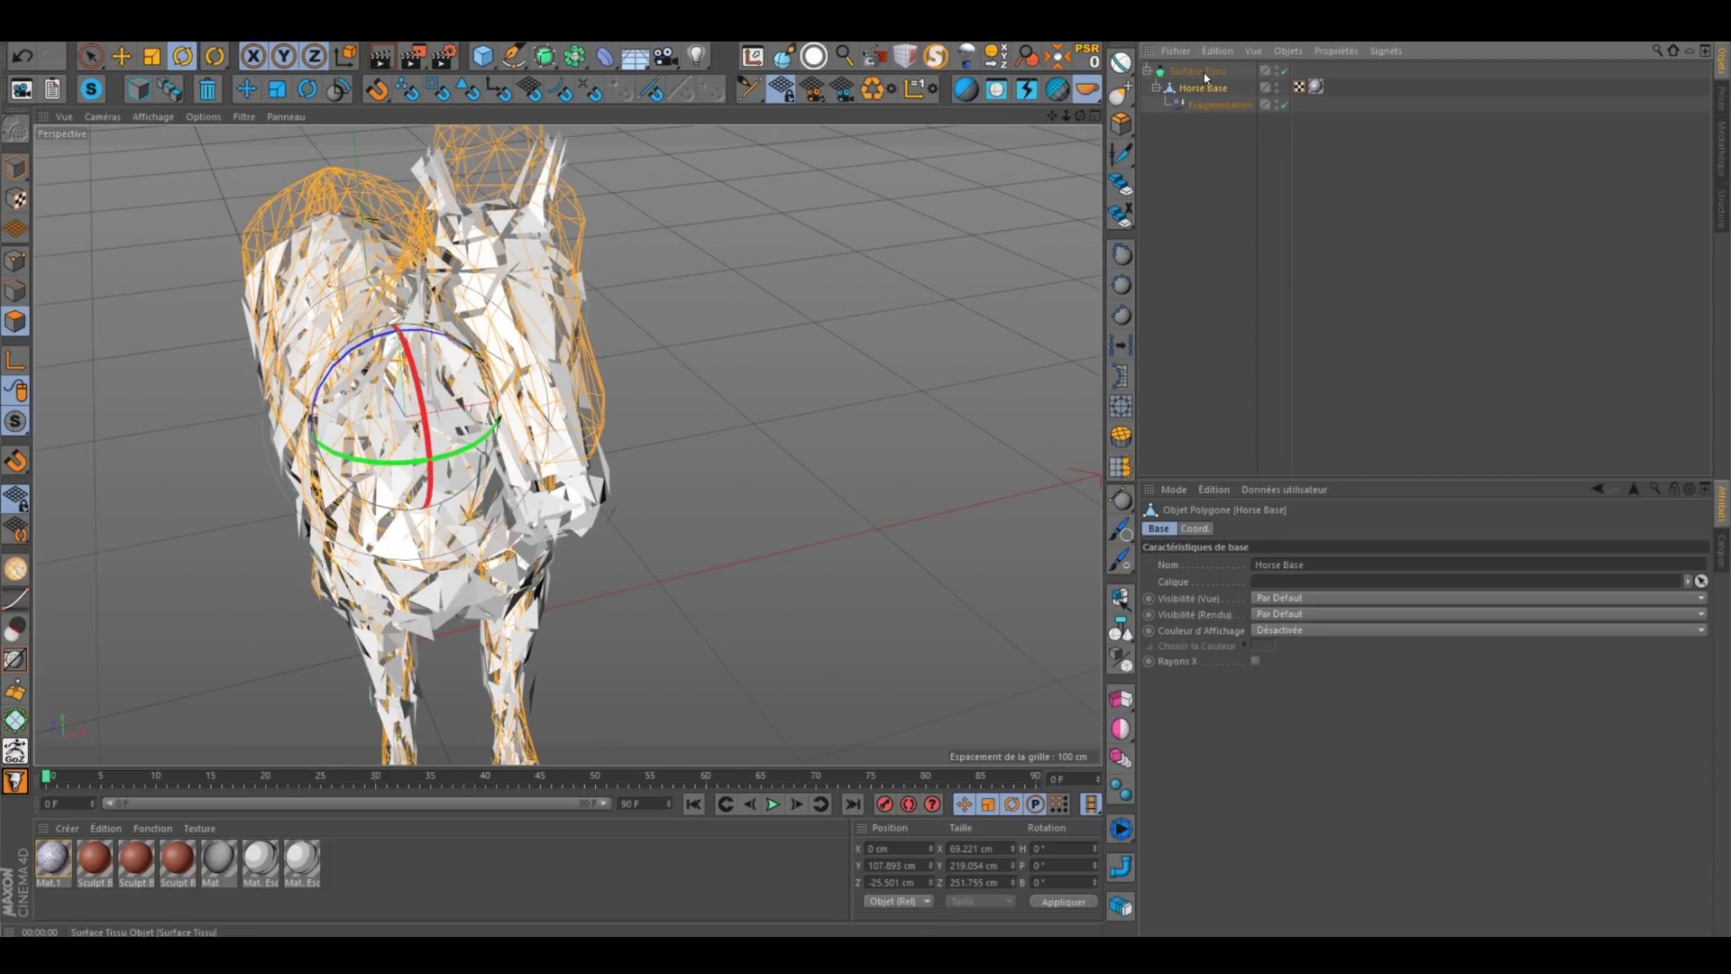
Step: Set the Surface Tissu's subdivisions to 0 and its thickness to 0.5 cm
left_click(1269, 568)
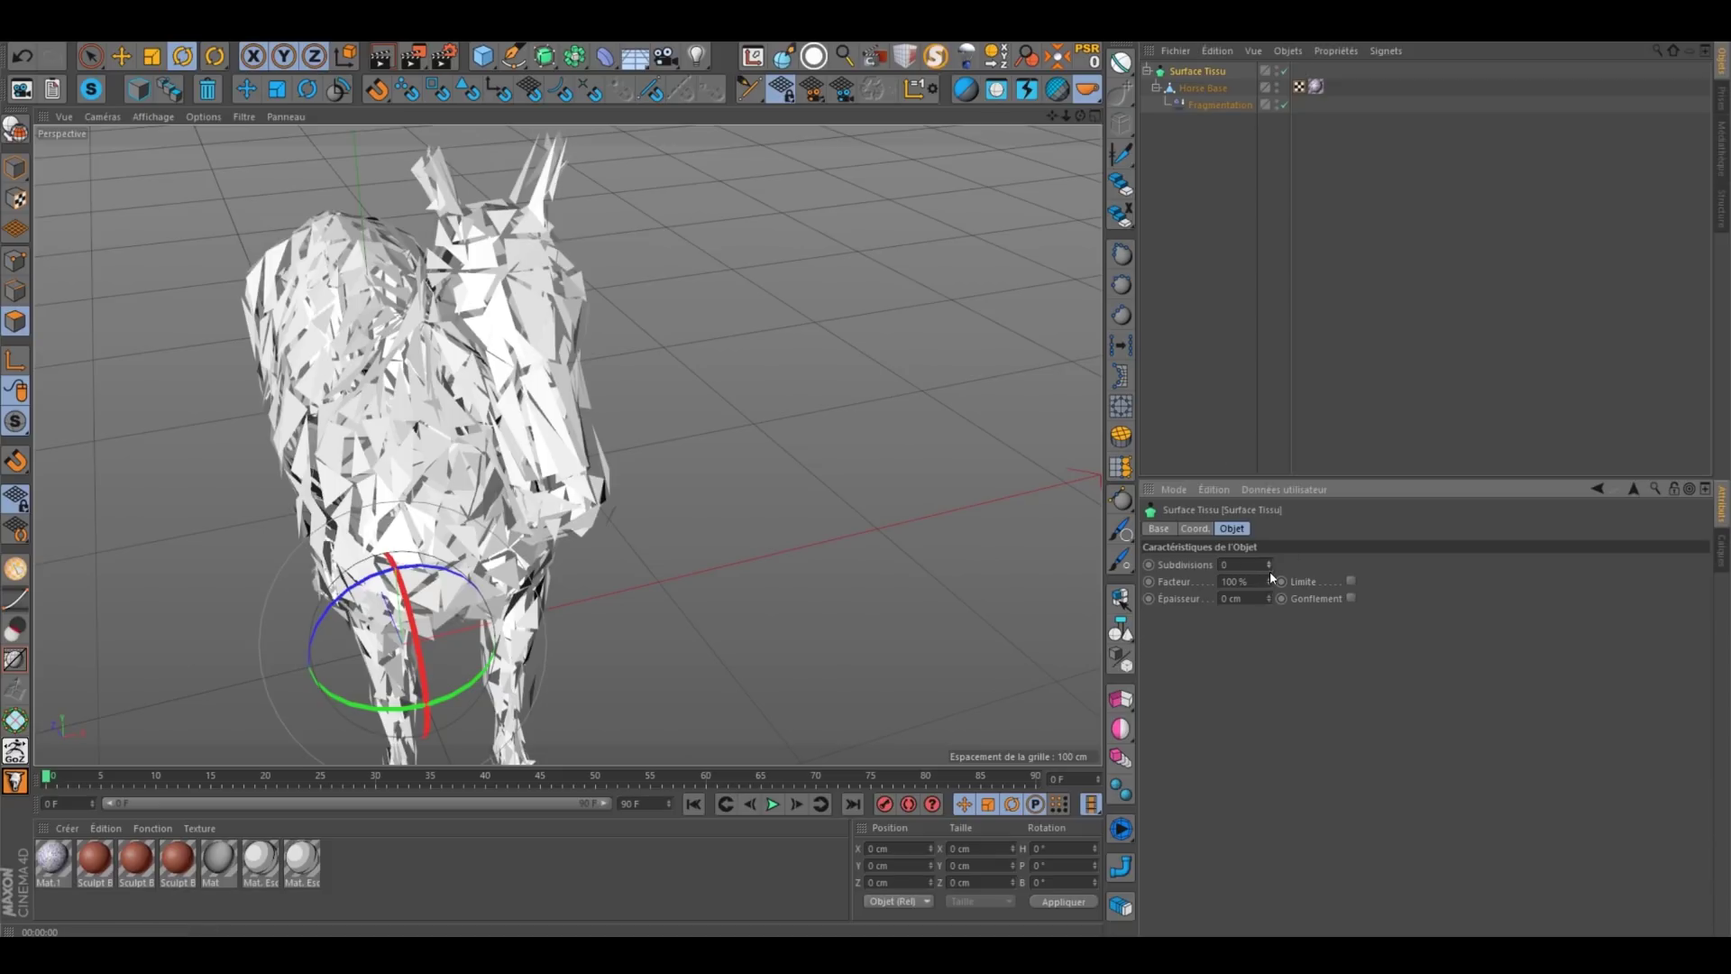
left_click(1242, 598)
type("0.5")
key("Return")
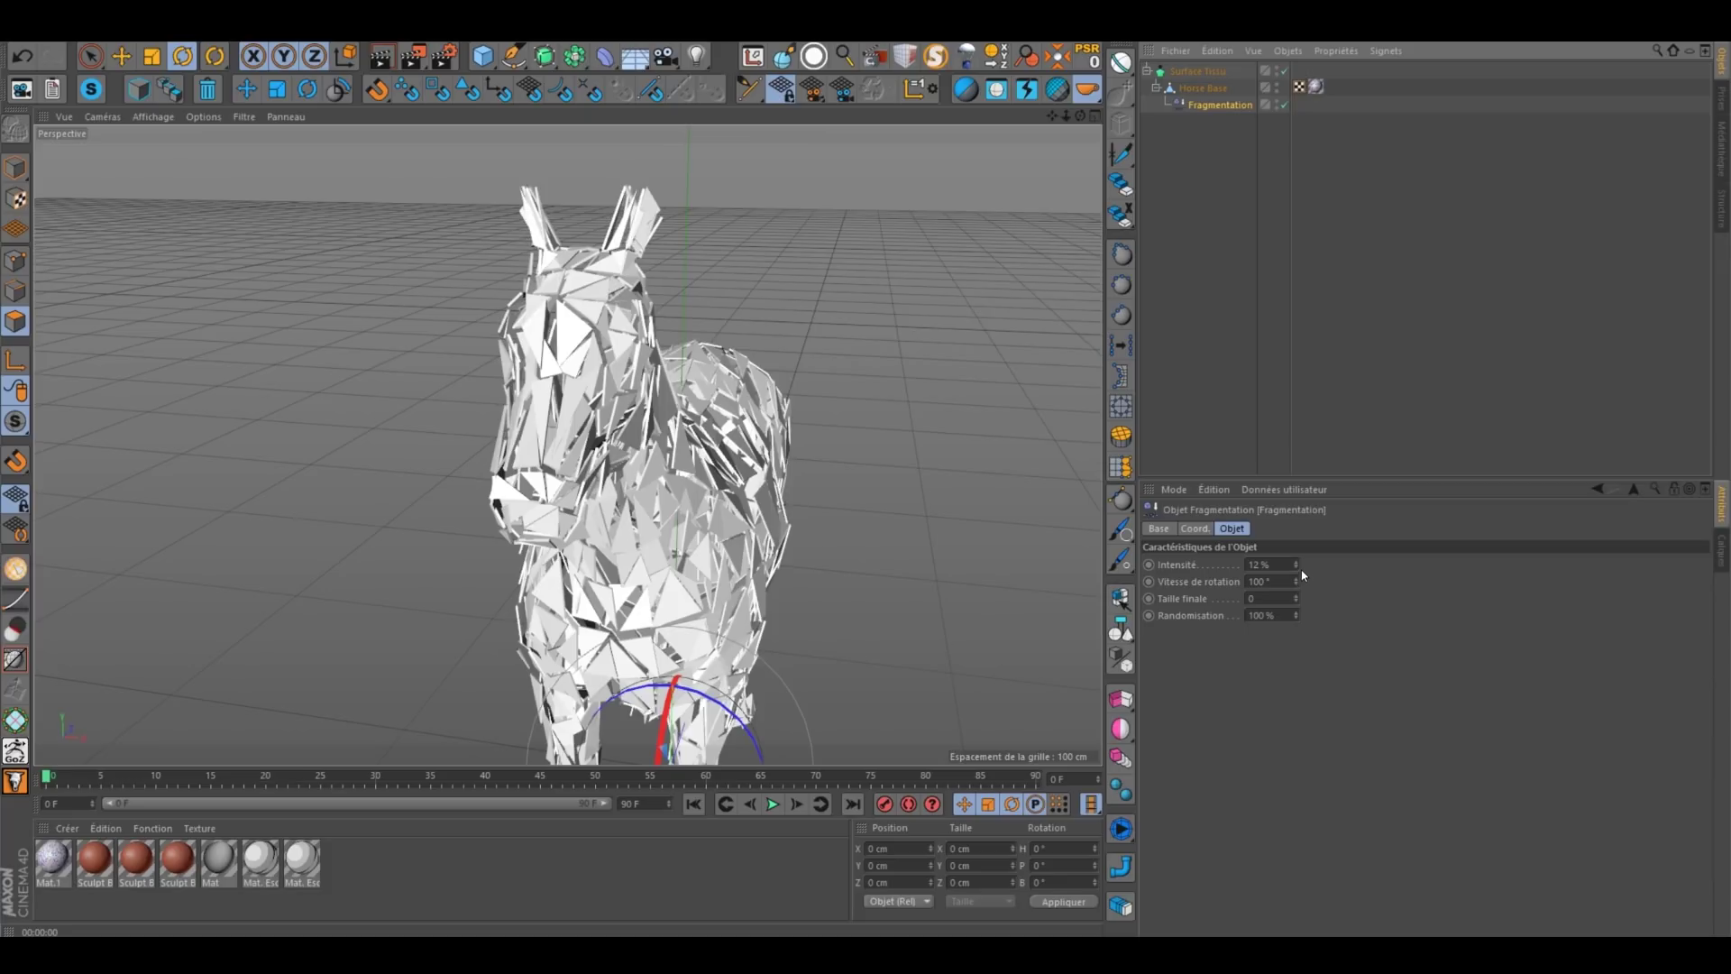
Step: Set the Fragmentation deformer's intensity to 4 % and render the horse in the viewport
left_click_drag(1302, 571, 1301, 573)
left_click_drag(577, 505, 684, 513, "alt")
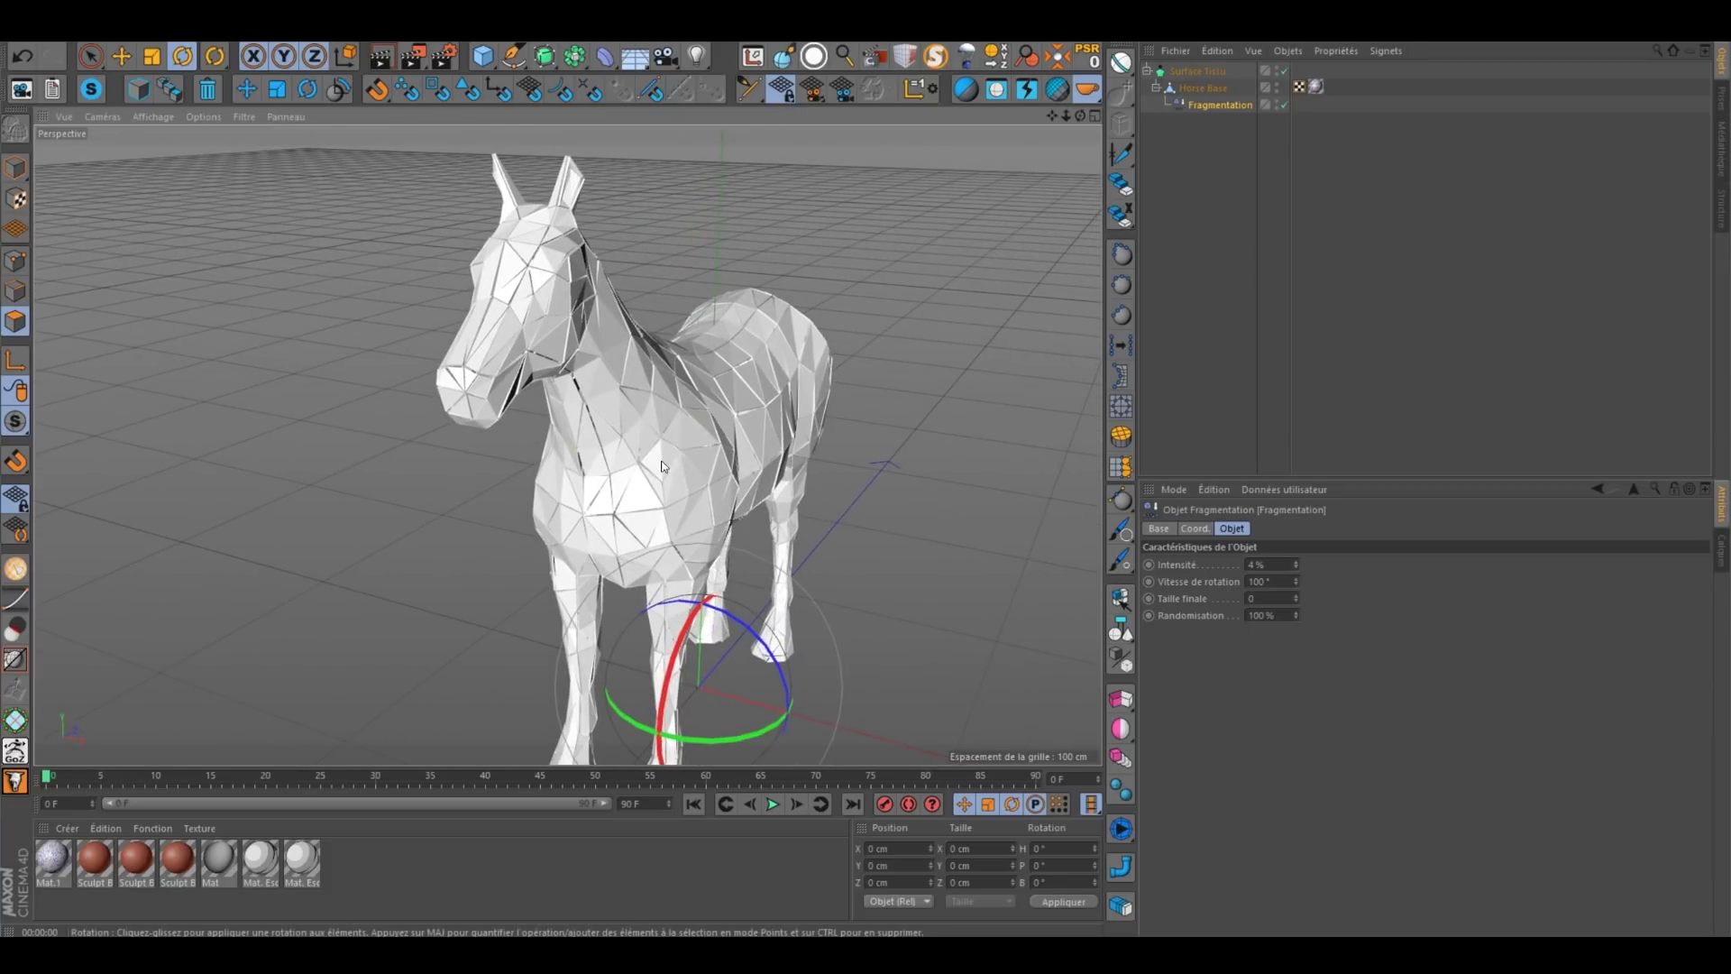
left_click(379, 56)
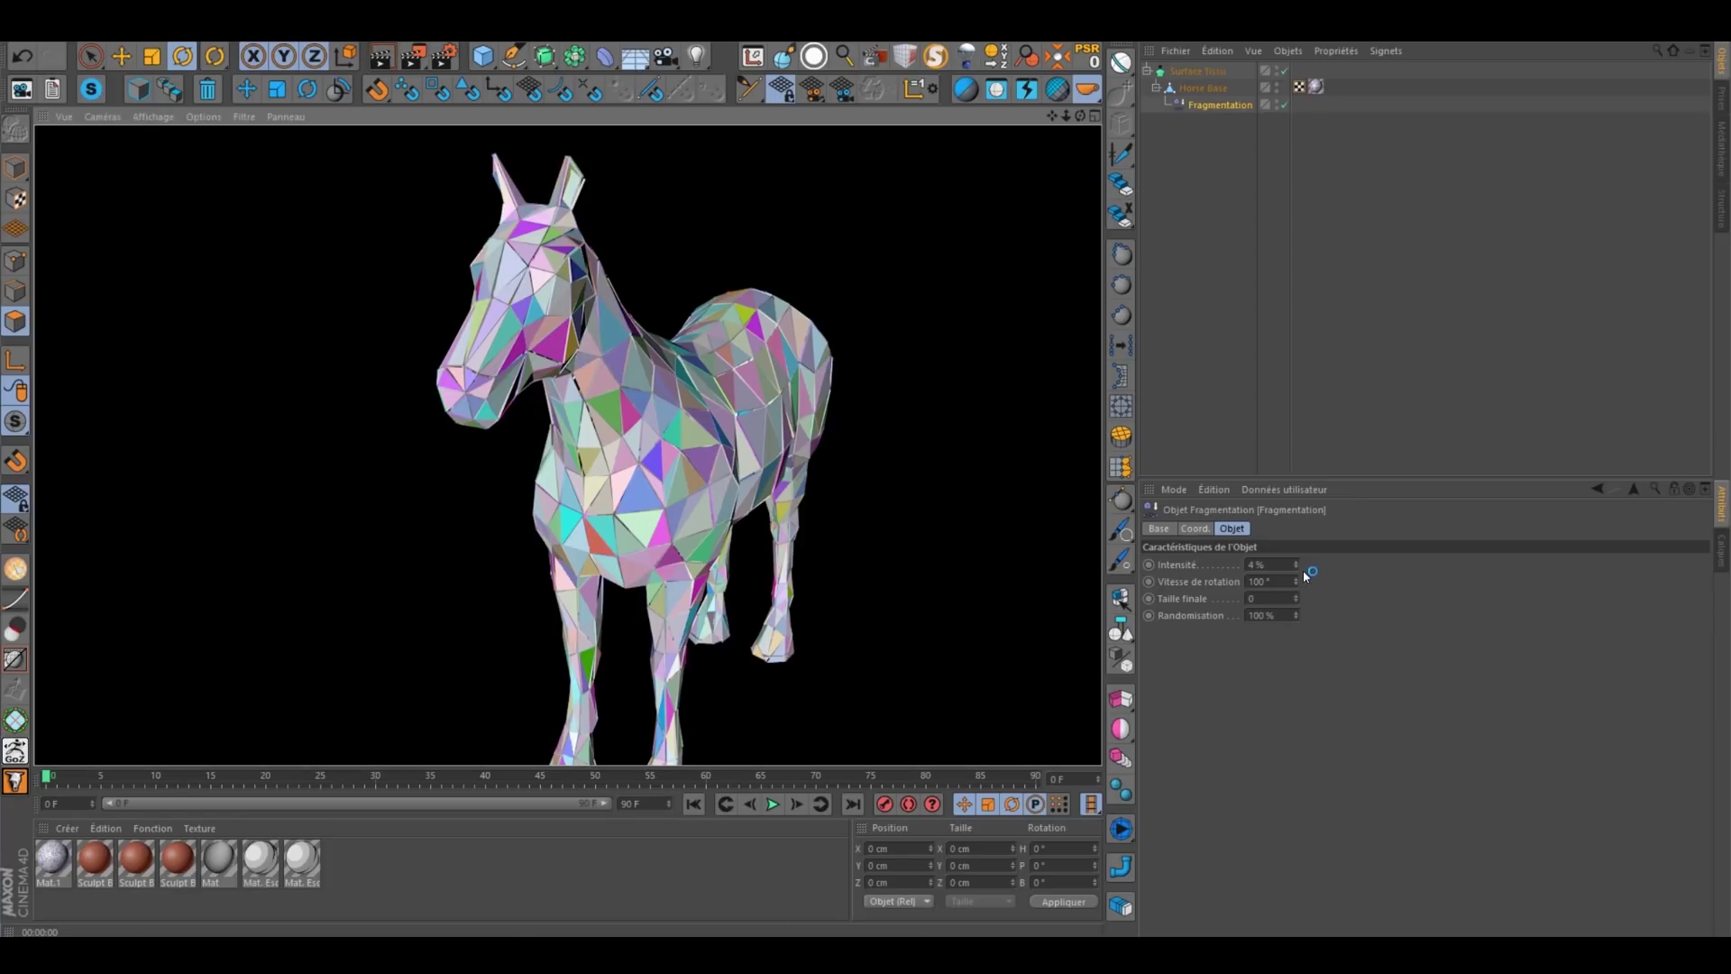
Step: Set the Fragmentation deformer's intensity to 0 % at frame 0 and play the animation of the horse shattering
left_click_drag(1301, 572, 1301, 577)
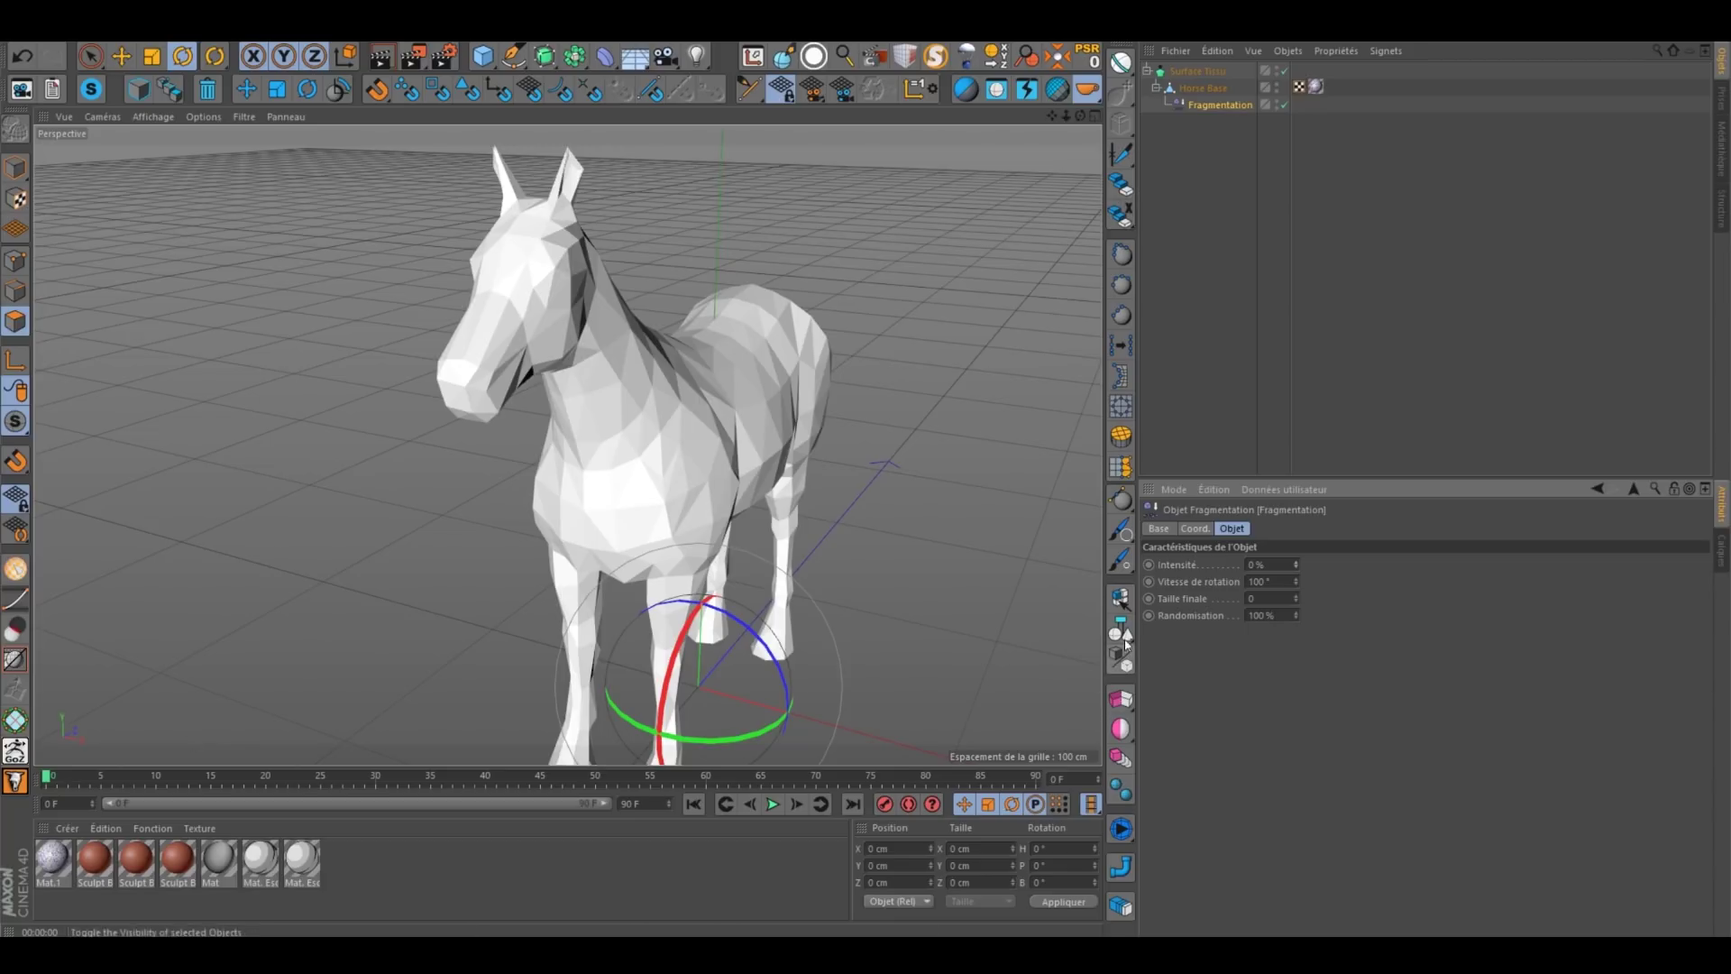
left_click(773, 804)
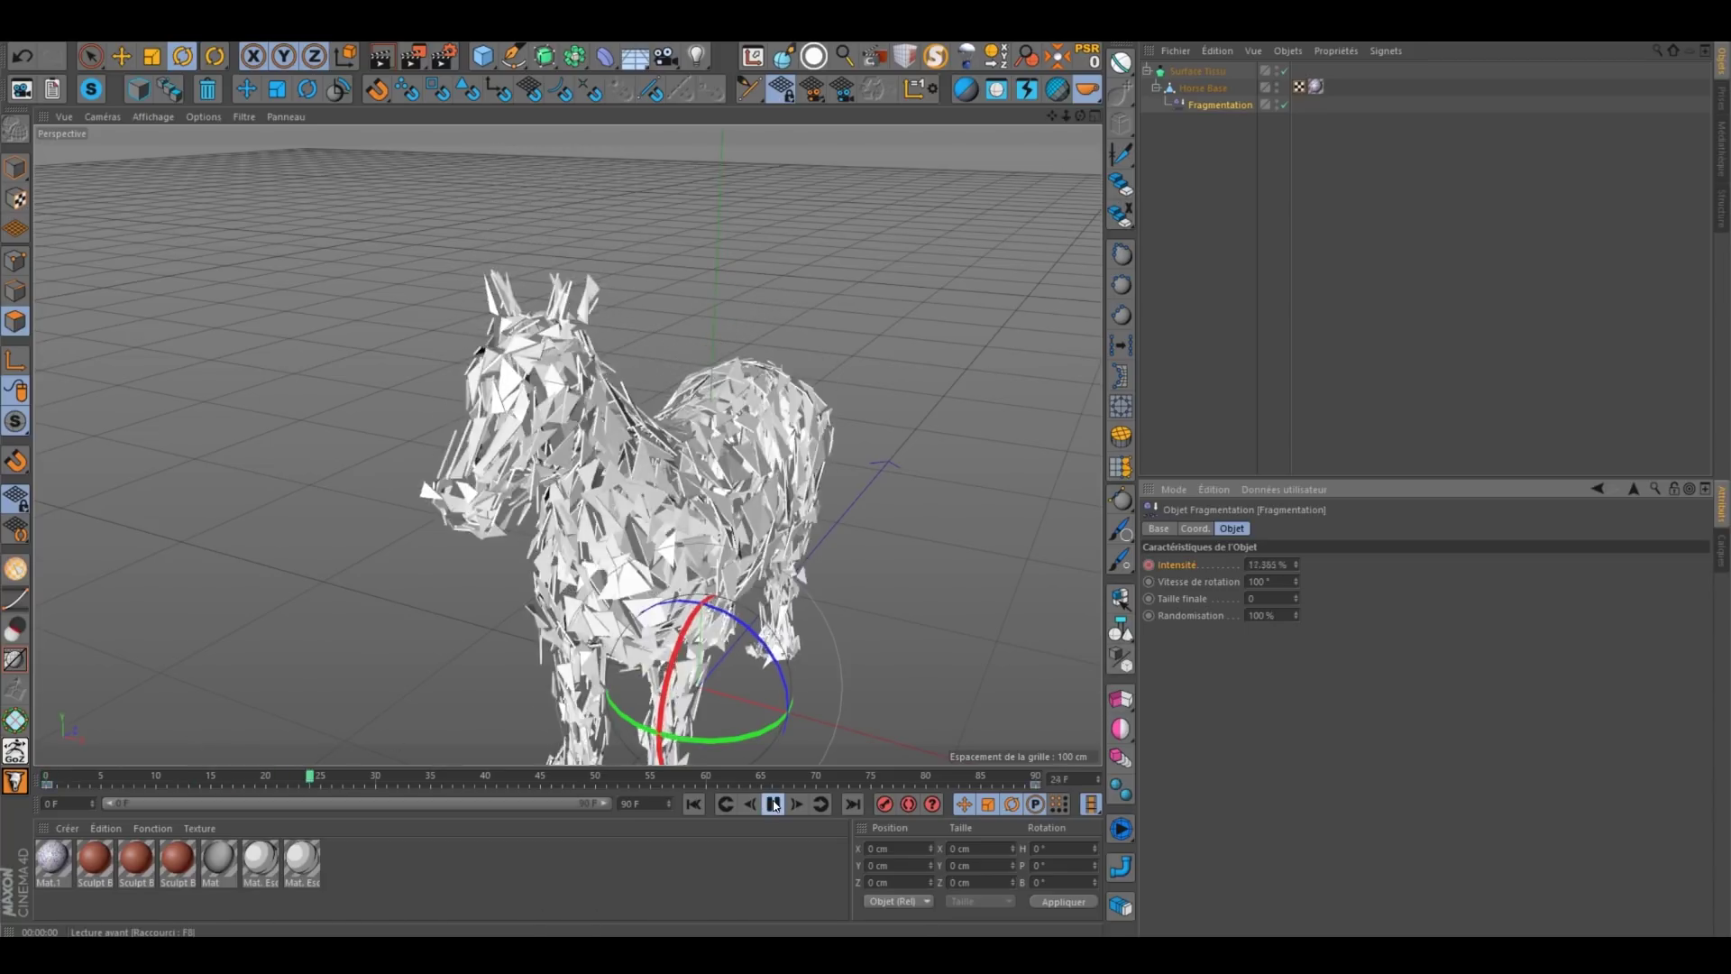
middle_click_drag(762, 712, 751, 493, "alt")
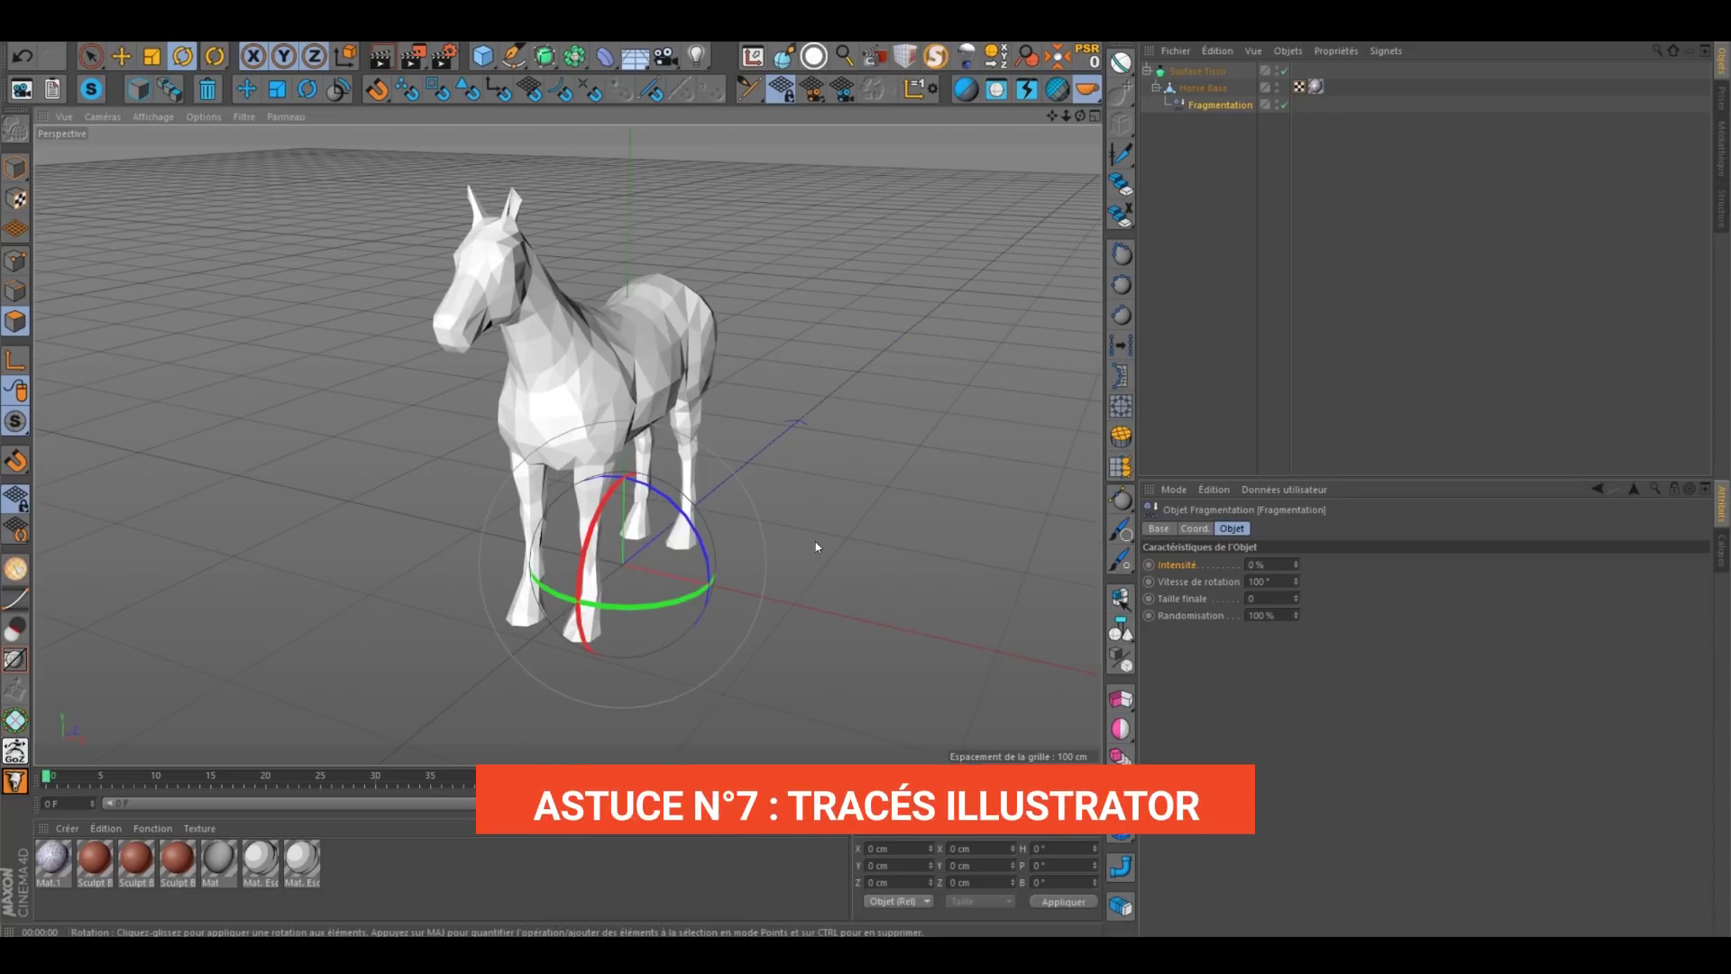
Step: Delete the Surface Tissu together with the horse and its Fragmentation deformer
left_click_drag(1210, 135, 1200, 67)
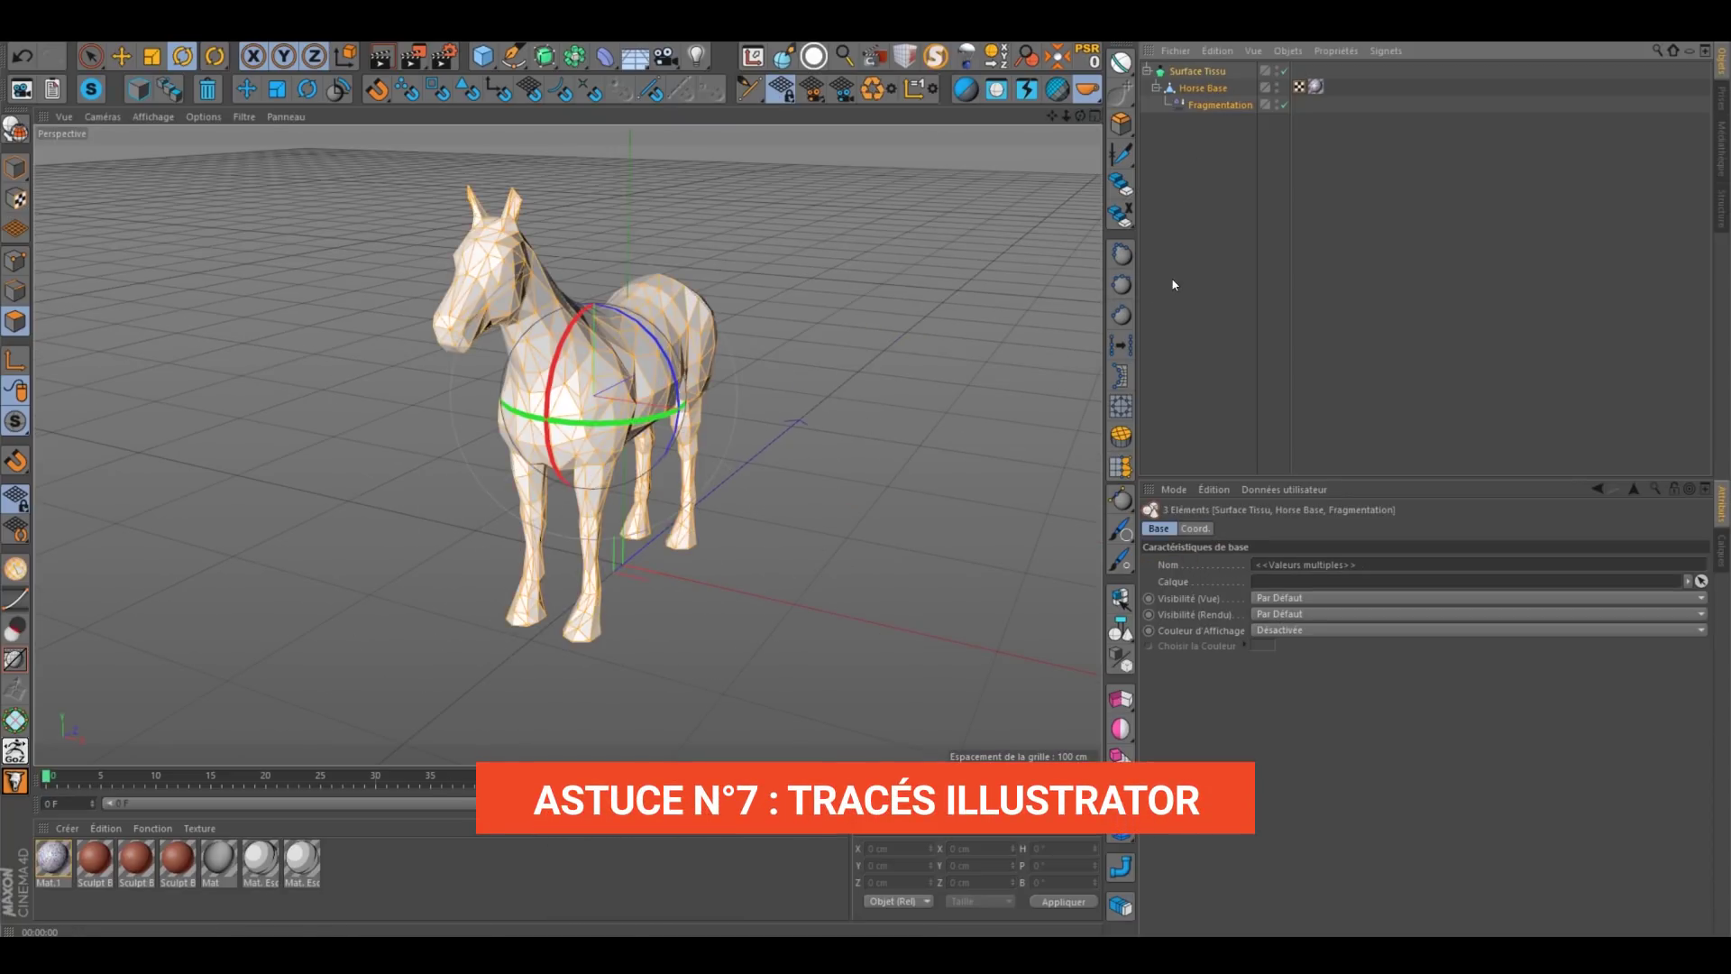
key("Delete")
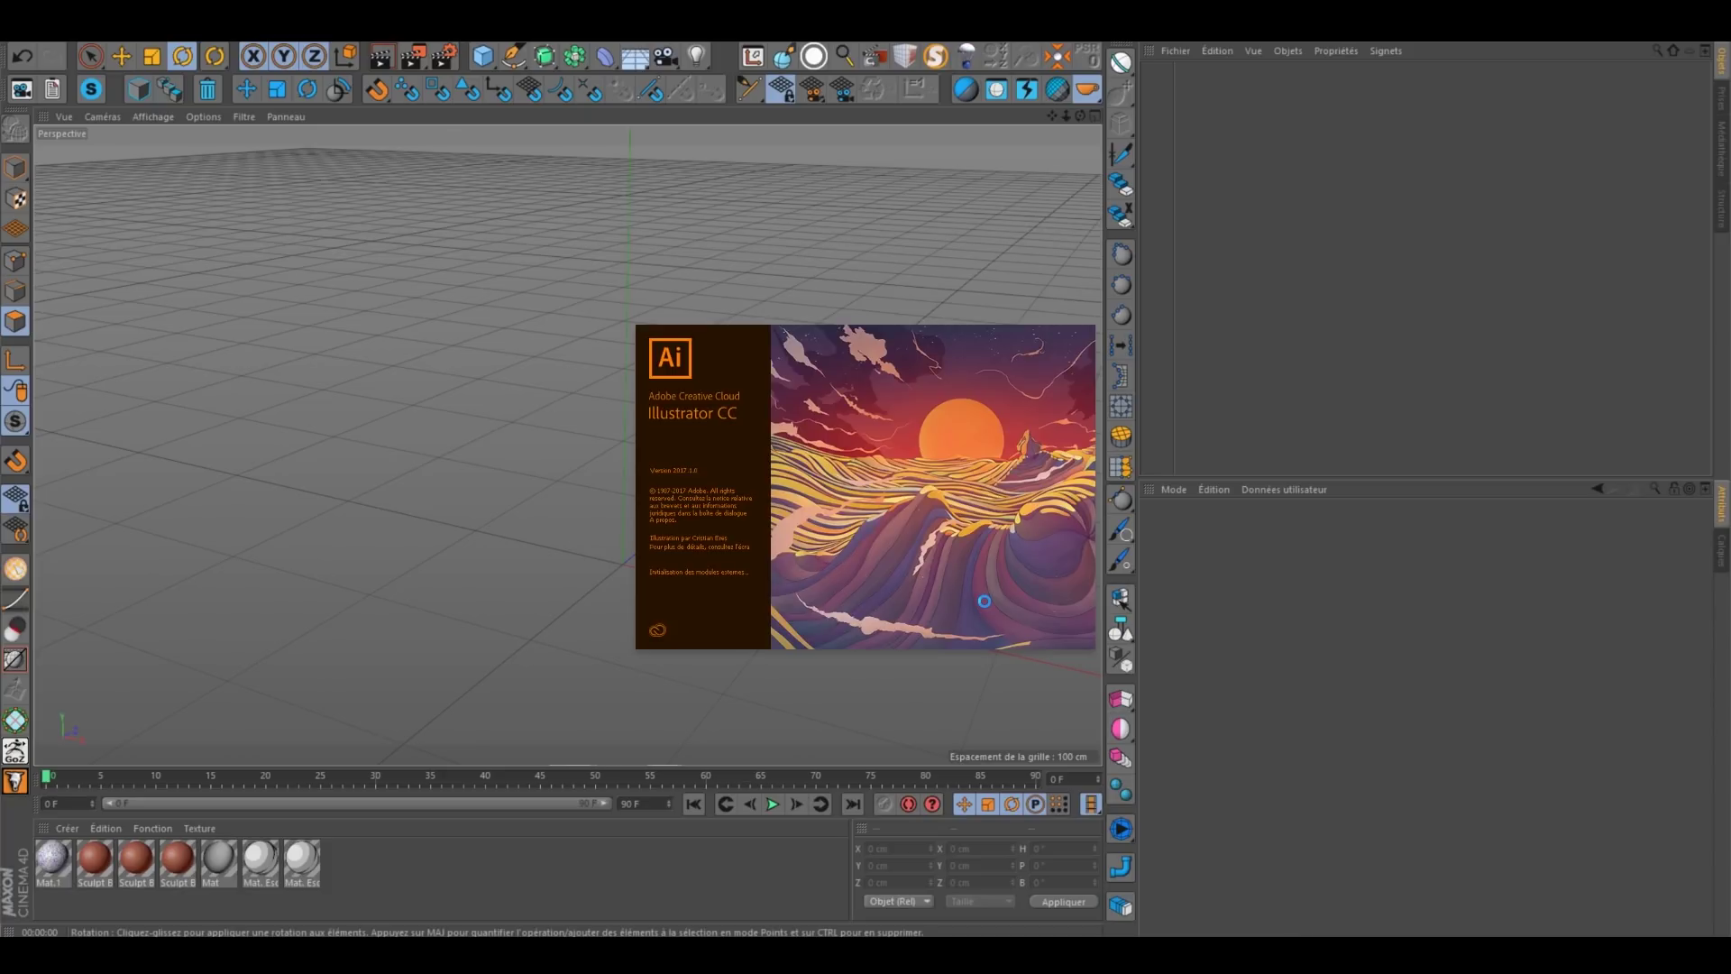
Step: Switch to Illustrator and save the dropdeadlogo document under a new file in an older Illustrator version
left_click(63, 38)
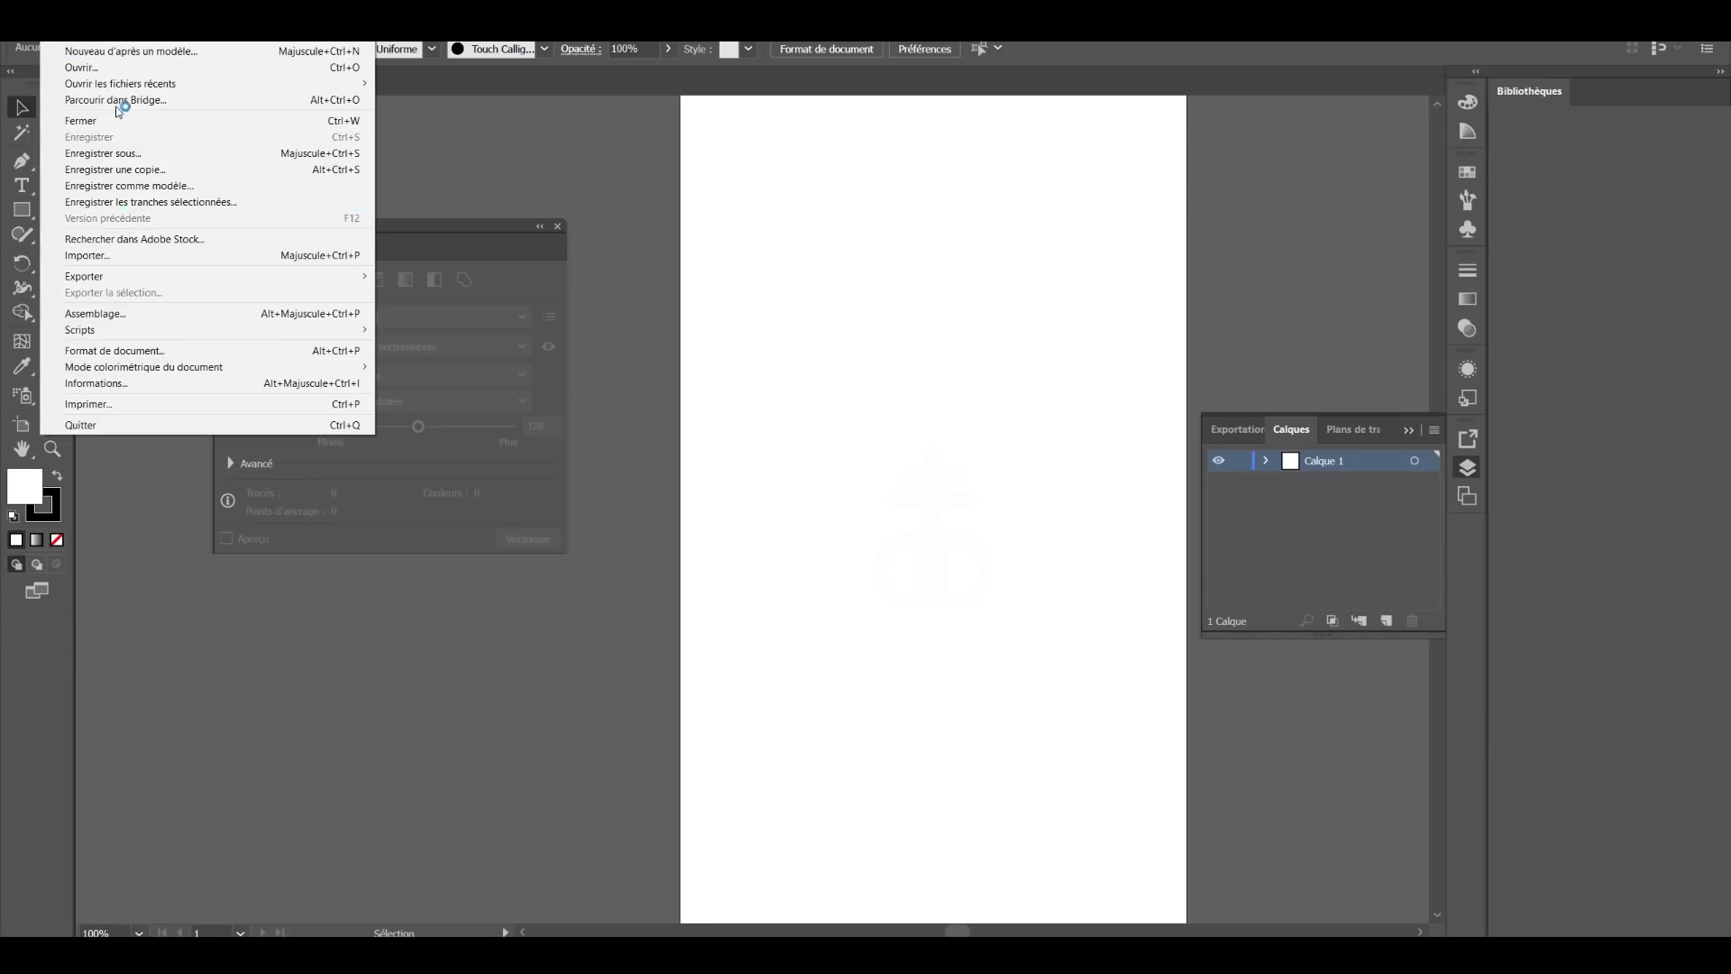
left_click(142, 159)
key("Return")
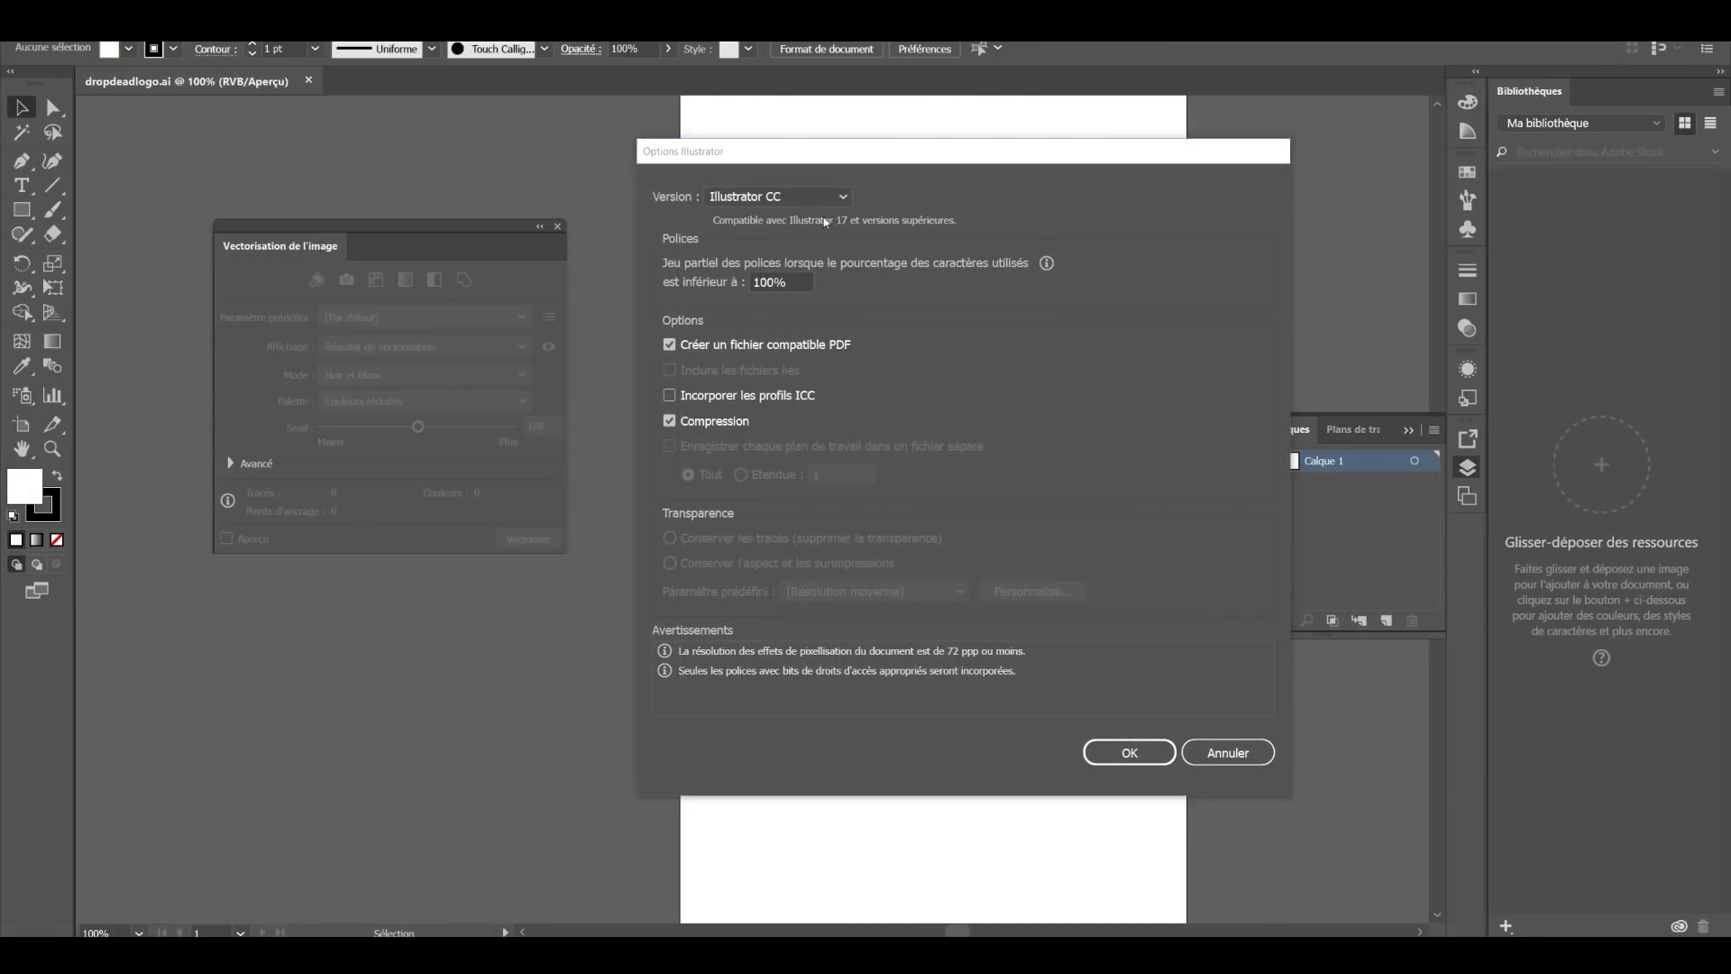
left_click(830, 197)
left_click(788, 454)
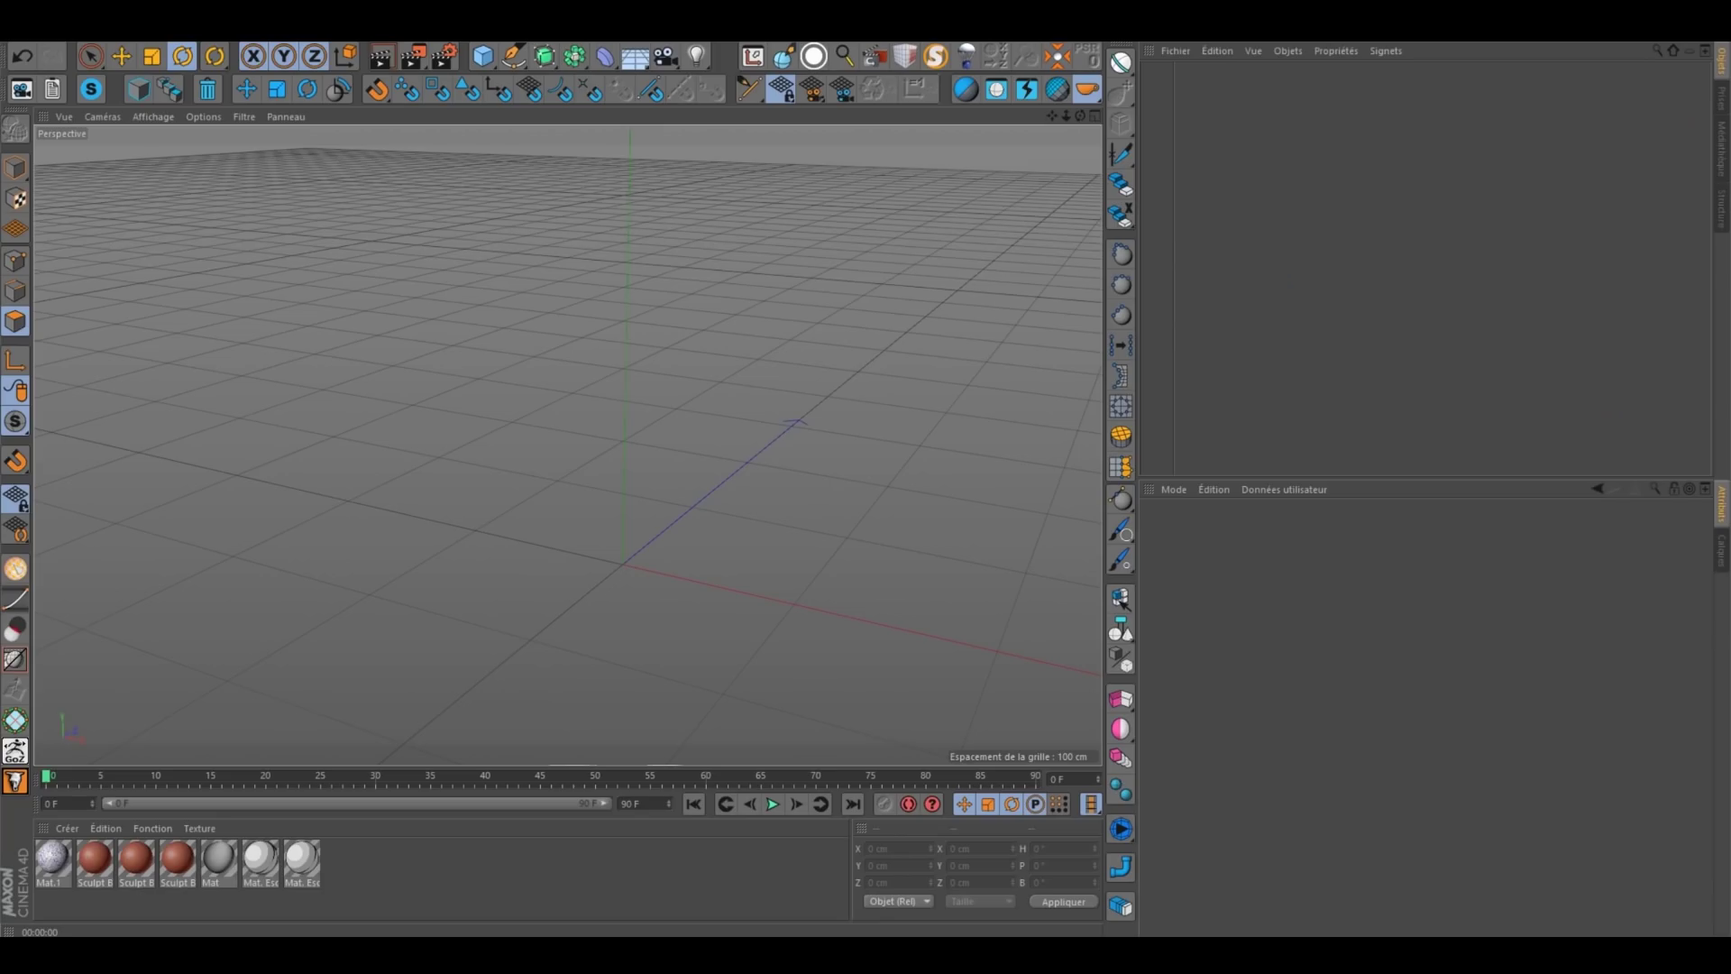
Step: Import the saved Illustrator logo into Cinema 4D at a scale factor of 1 centimetre with connected splines
left_click_drag(595, 358, 595, 359)
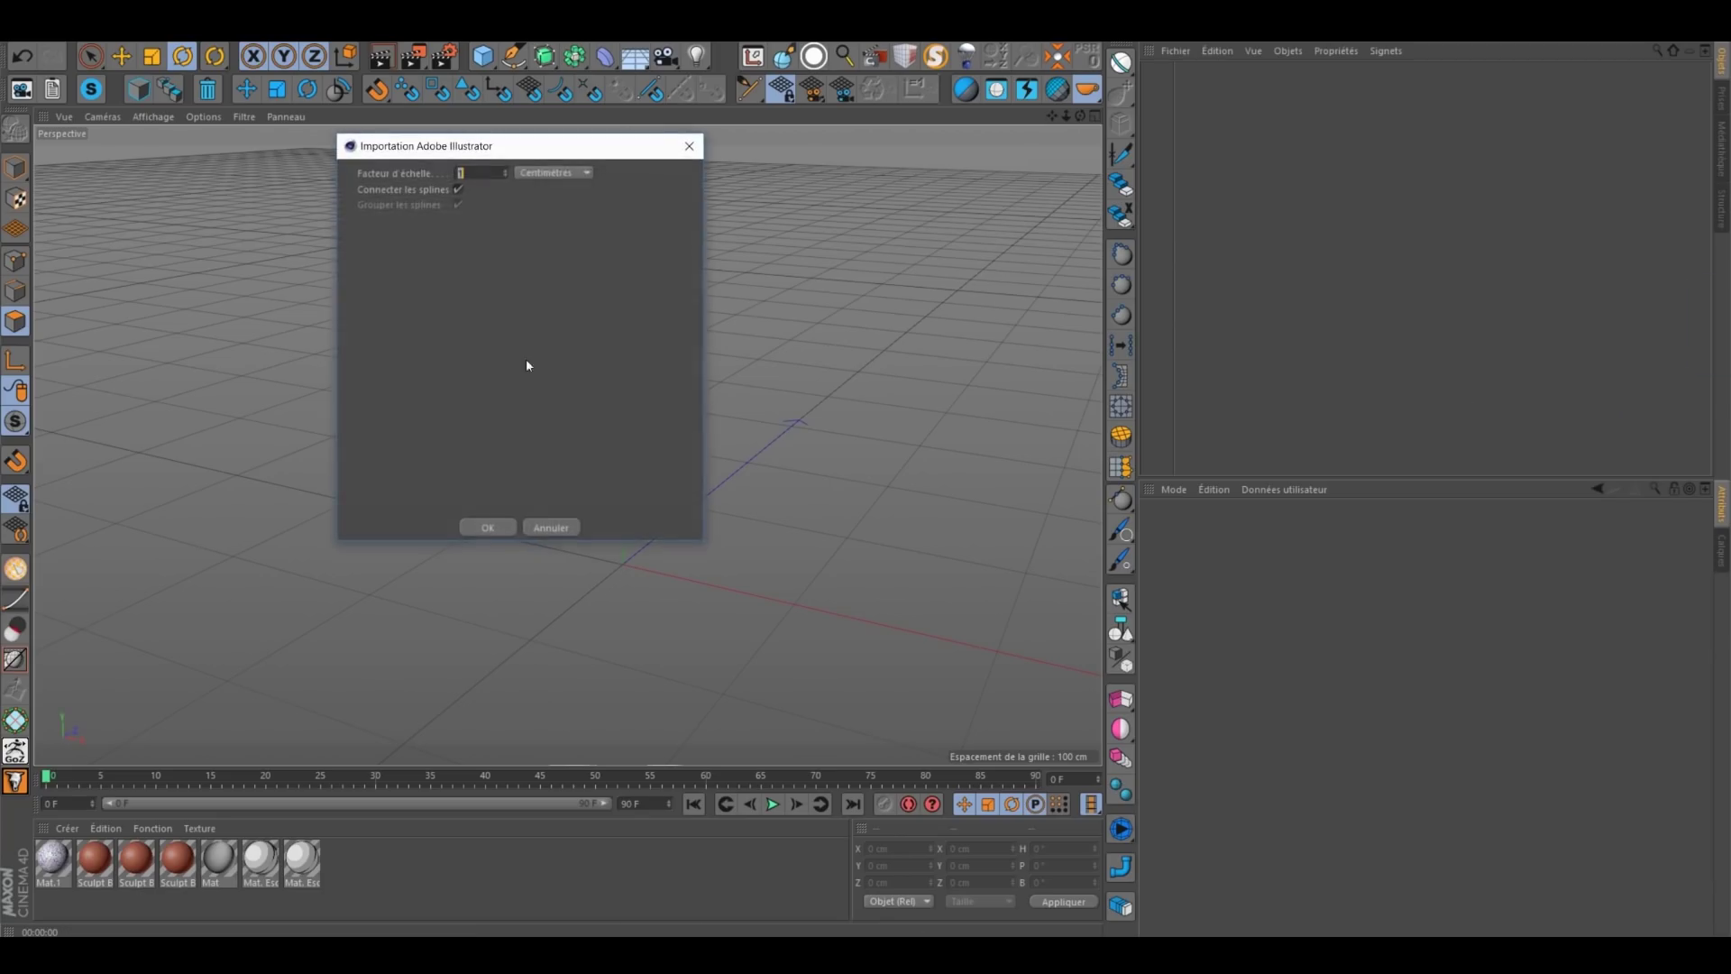
left_click(493, 529)
scroll(550, 352, "down", 4)
left_click_drag(517, 428, 596, 360, "alt")
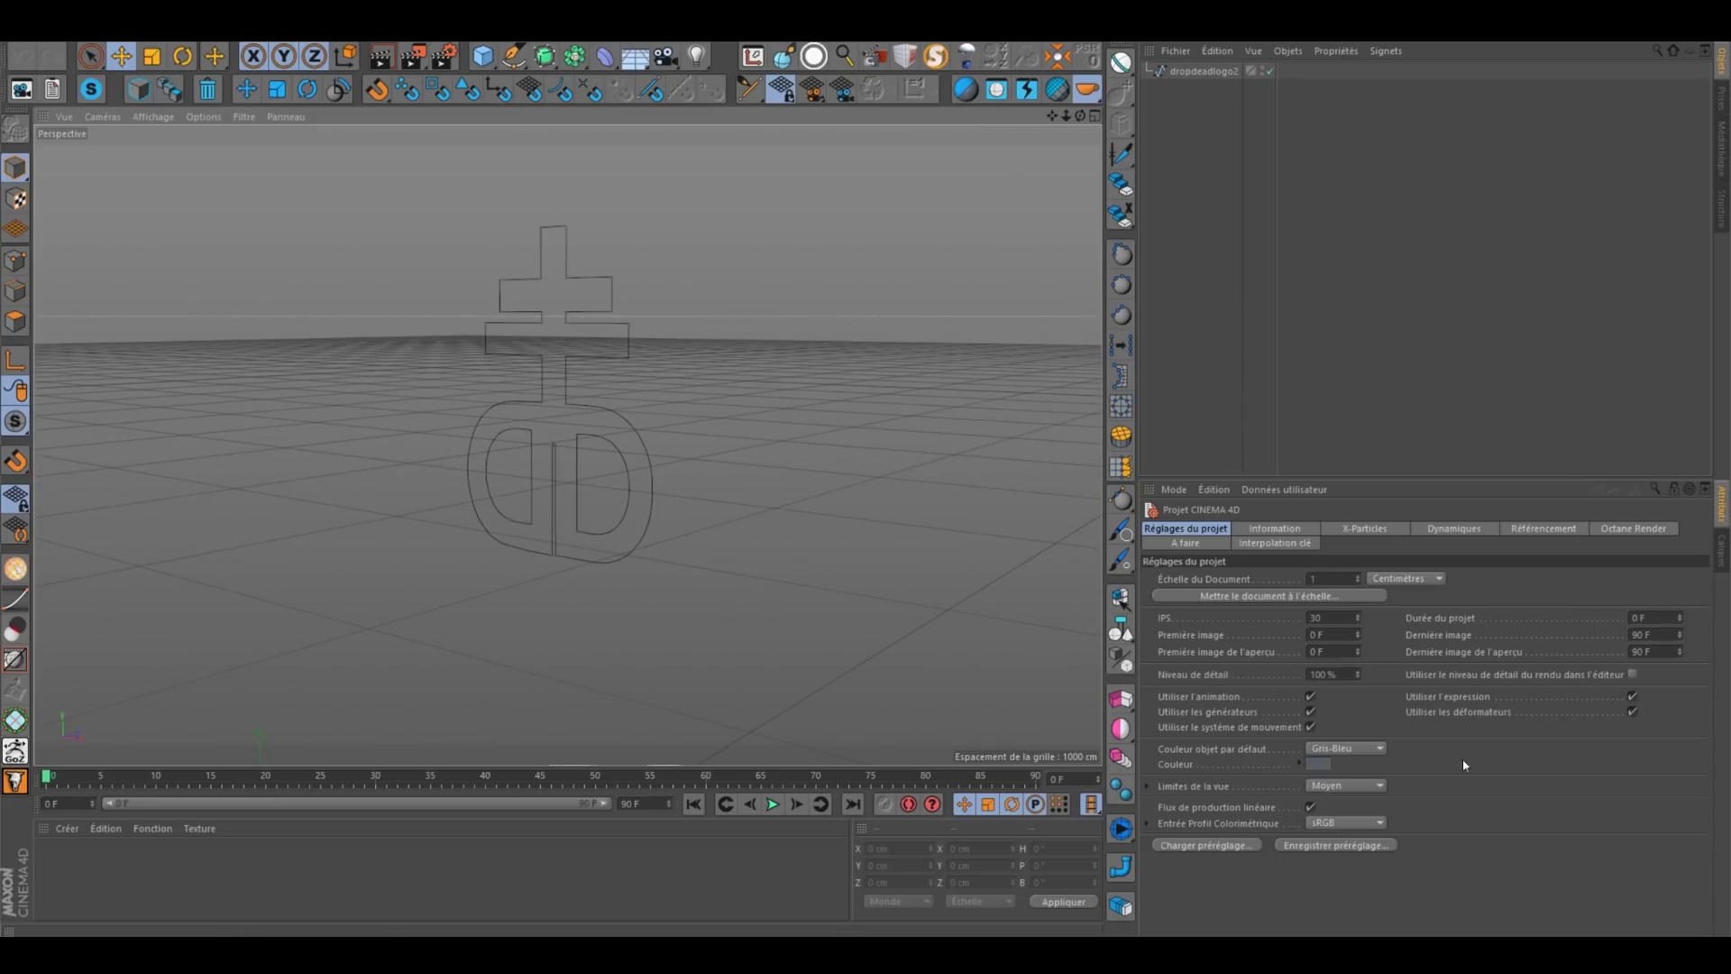
Step: Add an Extrusion generator and place the imported logo spline inside it
left_click(544, 56)
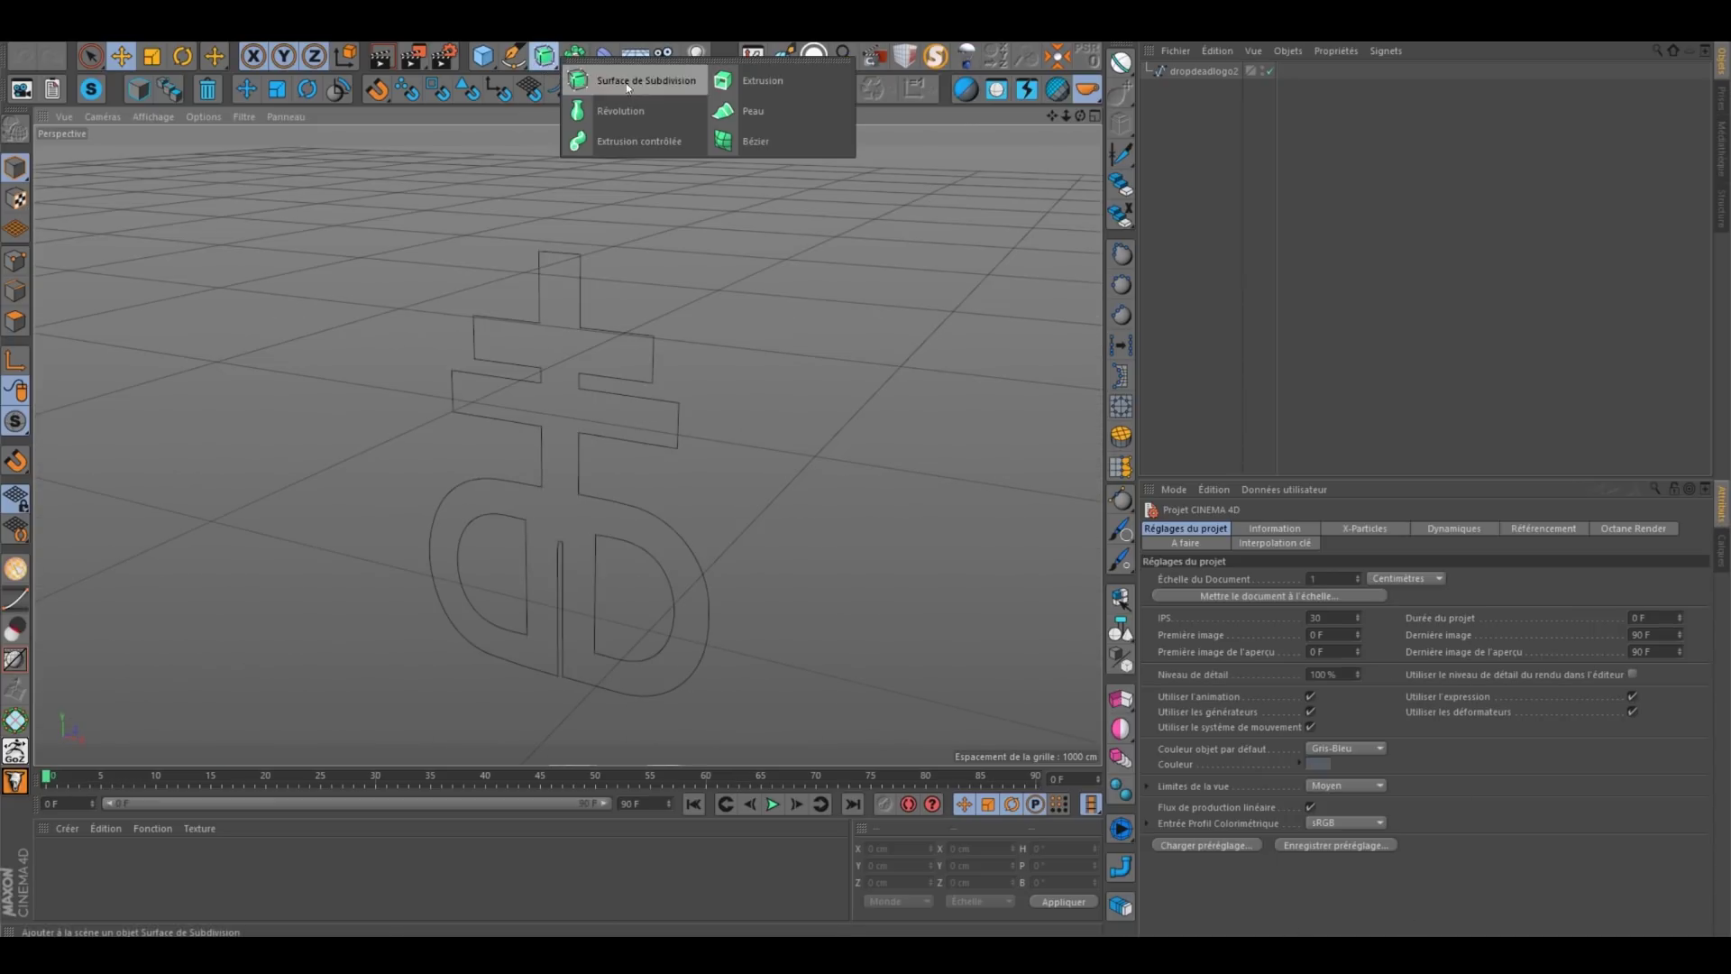
left_click(579, 78)
left_click(1188, 90)
left_click_drag(1189, 91, 1190, 70)
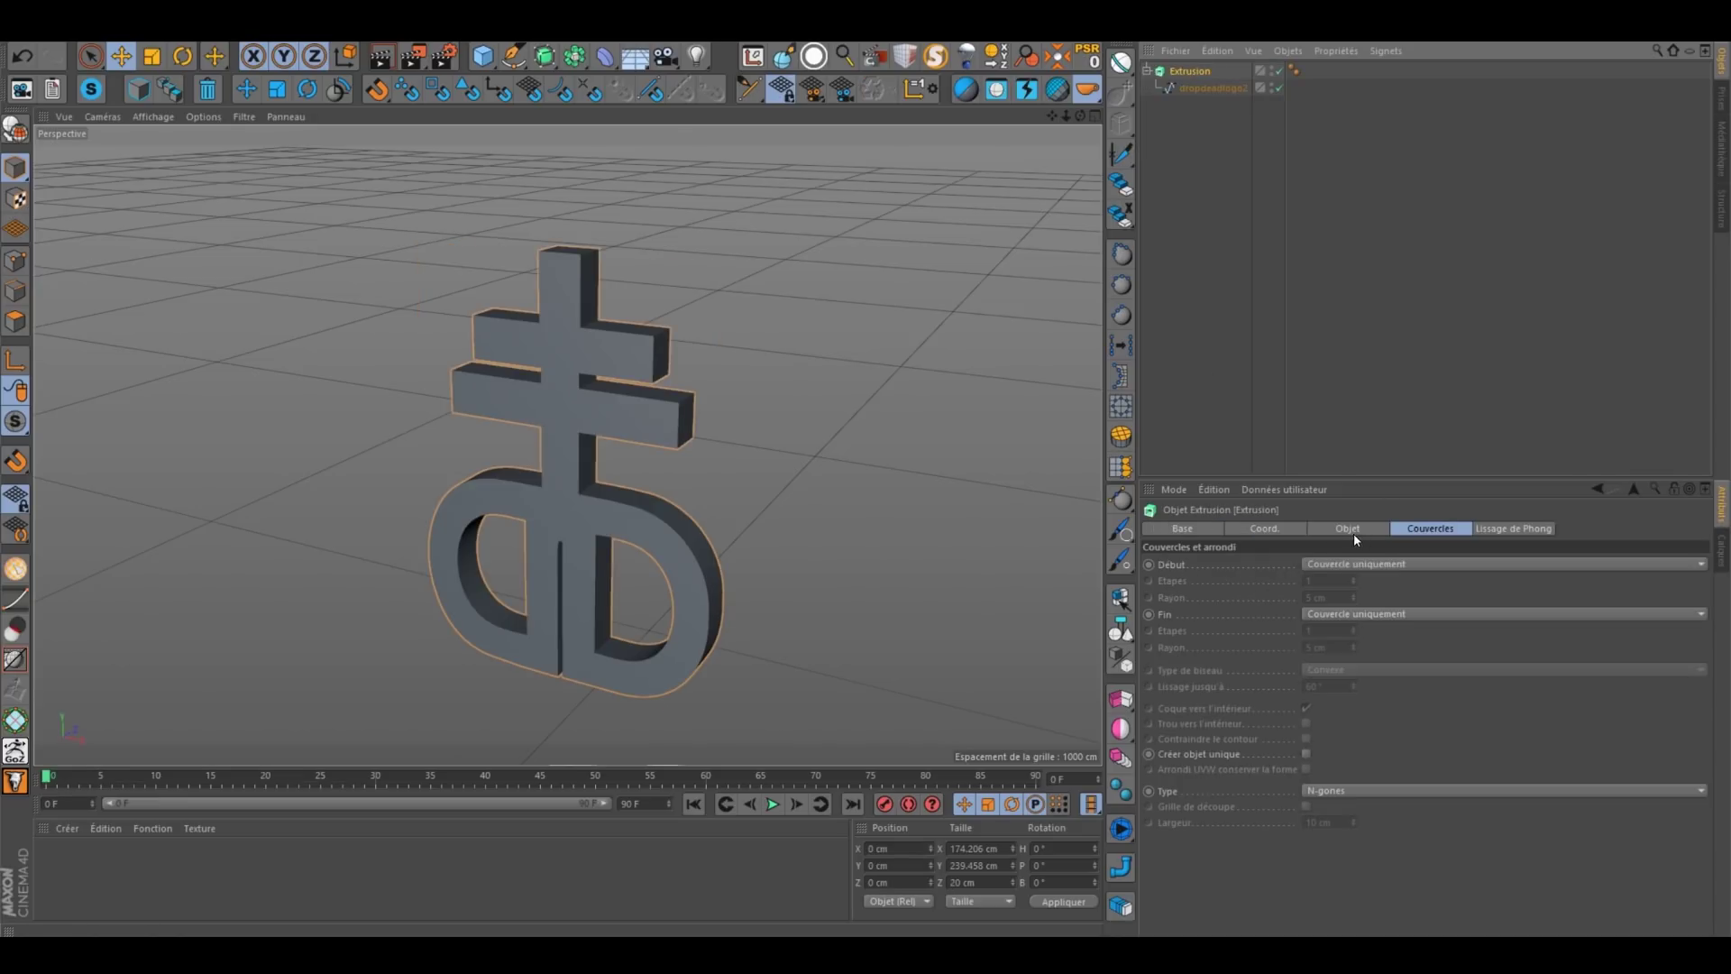
Step: Set the Extrusion's start and end caps to Couvercle et biseau and open the start cap's radius for editing
left_click(1373, 564)
left_click(1372, 565)
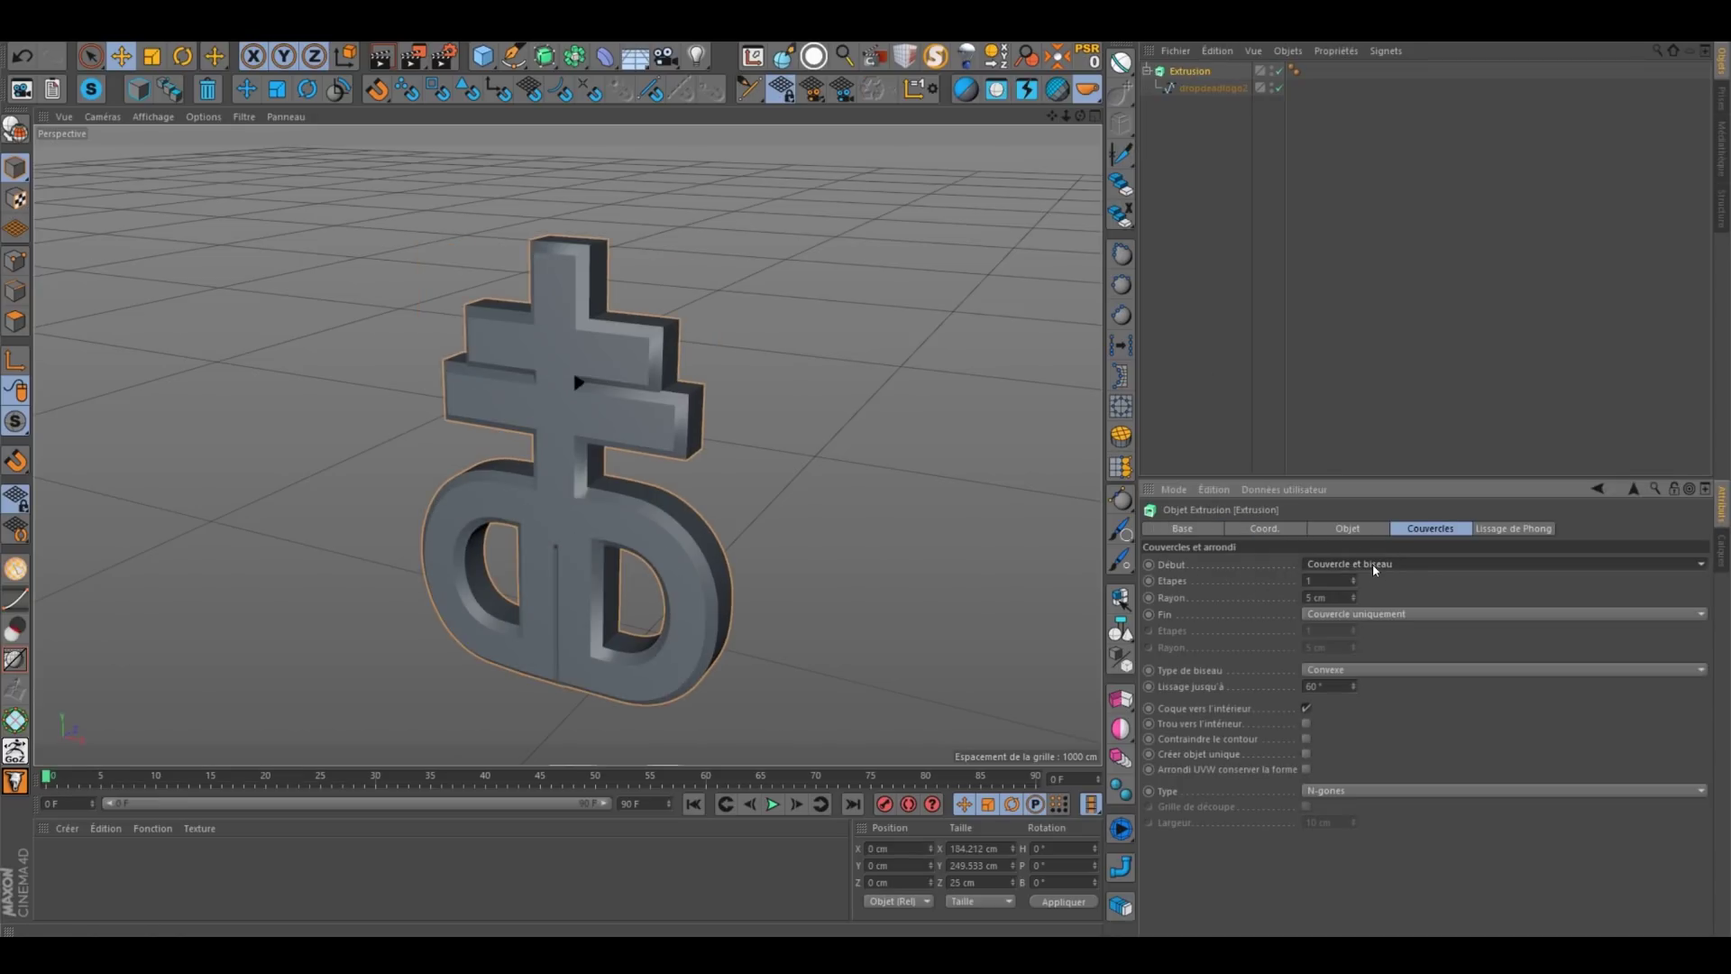
left_click(1391, 614)
left_click(1395, 621)
double_click(1314, 597)
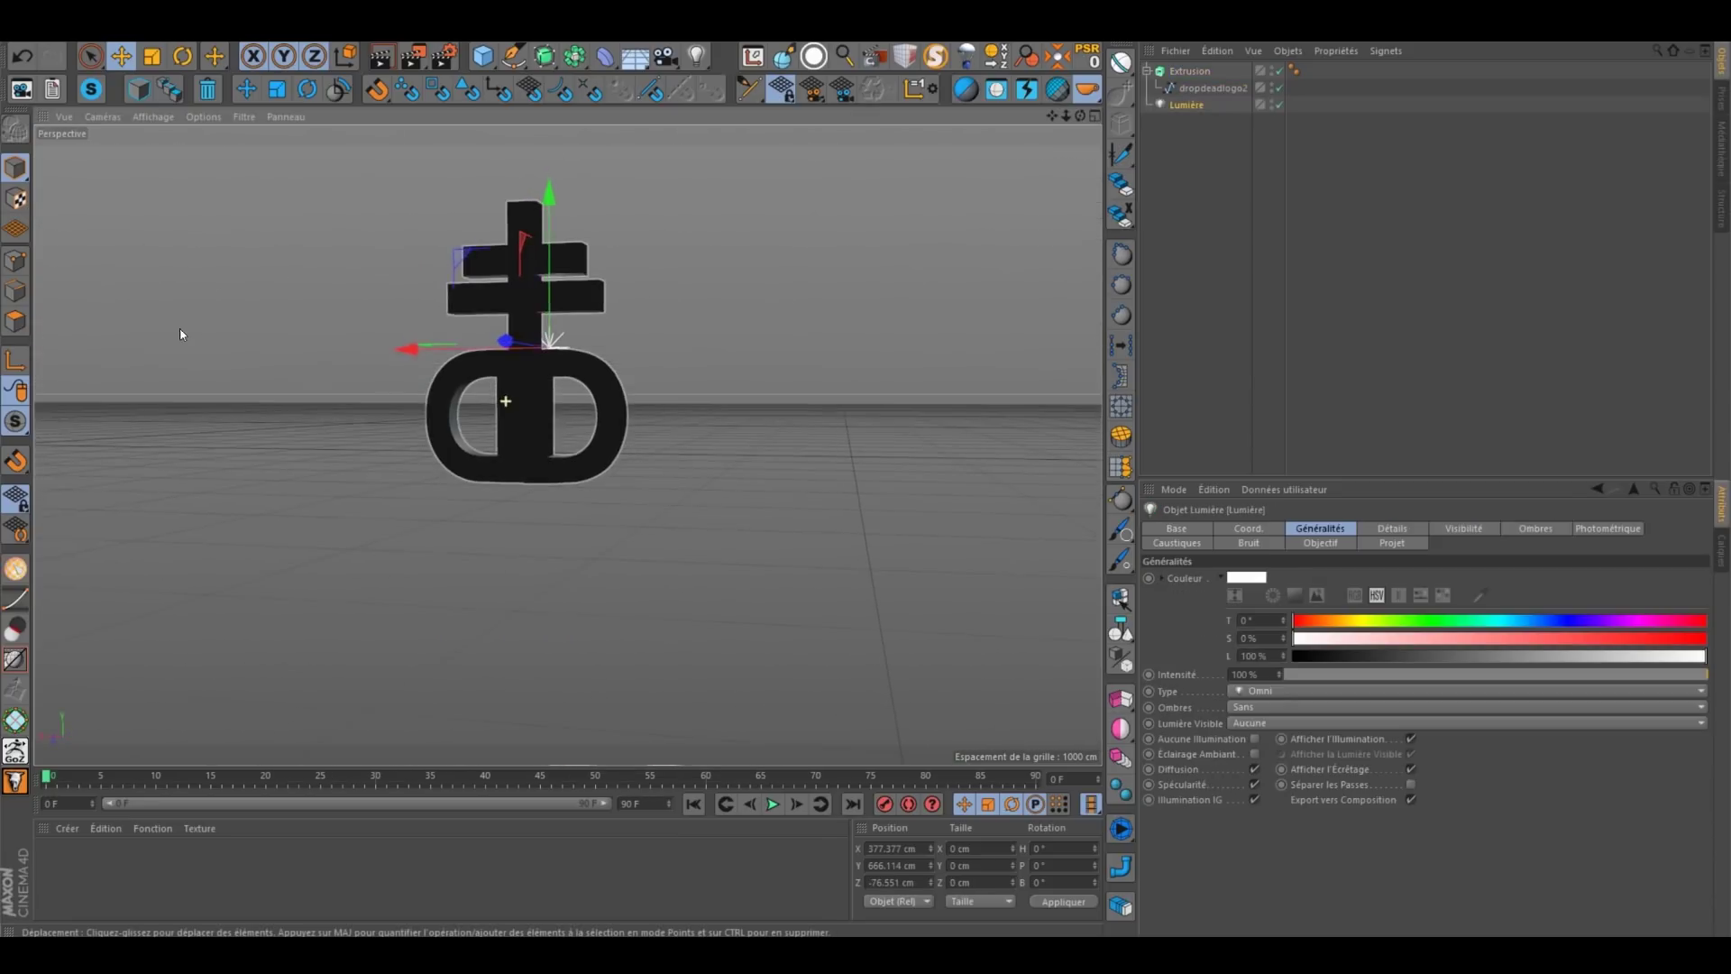
Step: Set the light's shadows to Surfaciques and its visible light to Volumétrique
scroll(521, 364, "up", 2)
middle_click_drag(530, 410, 563, 462, "alt")
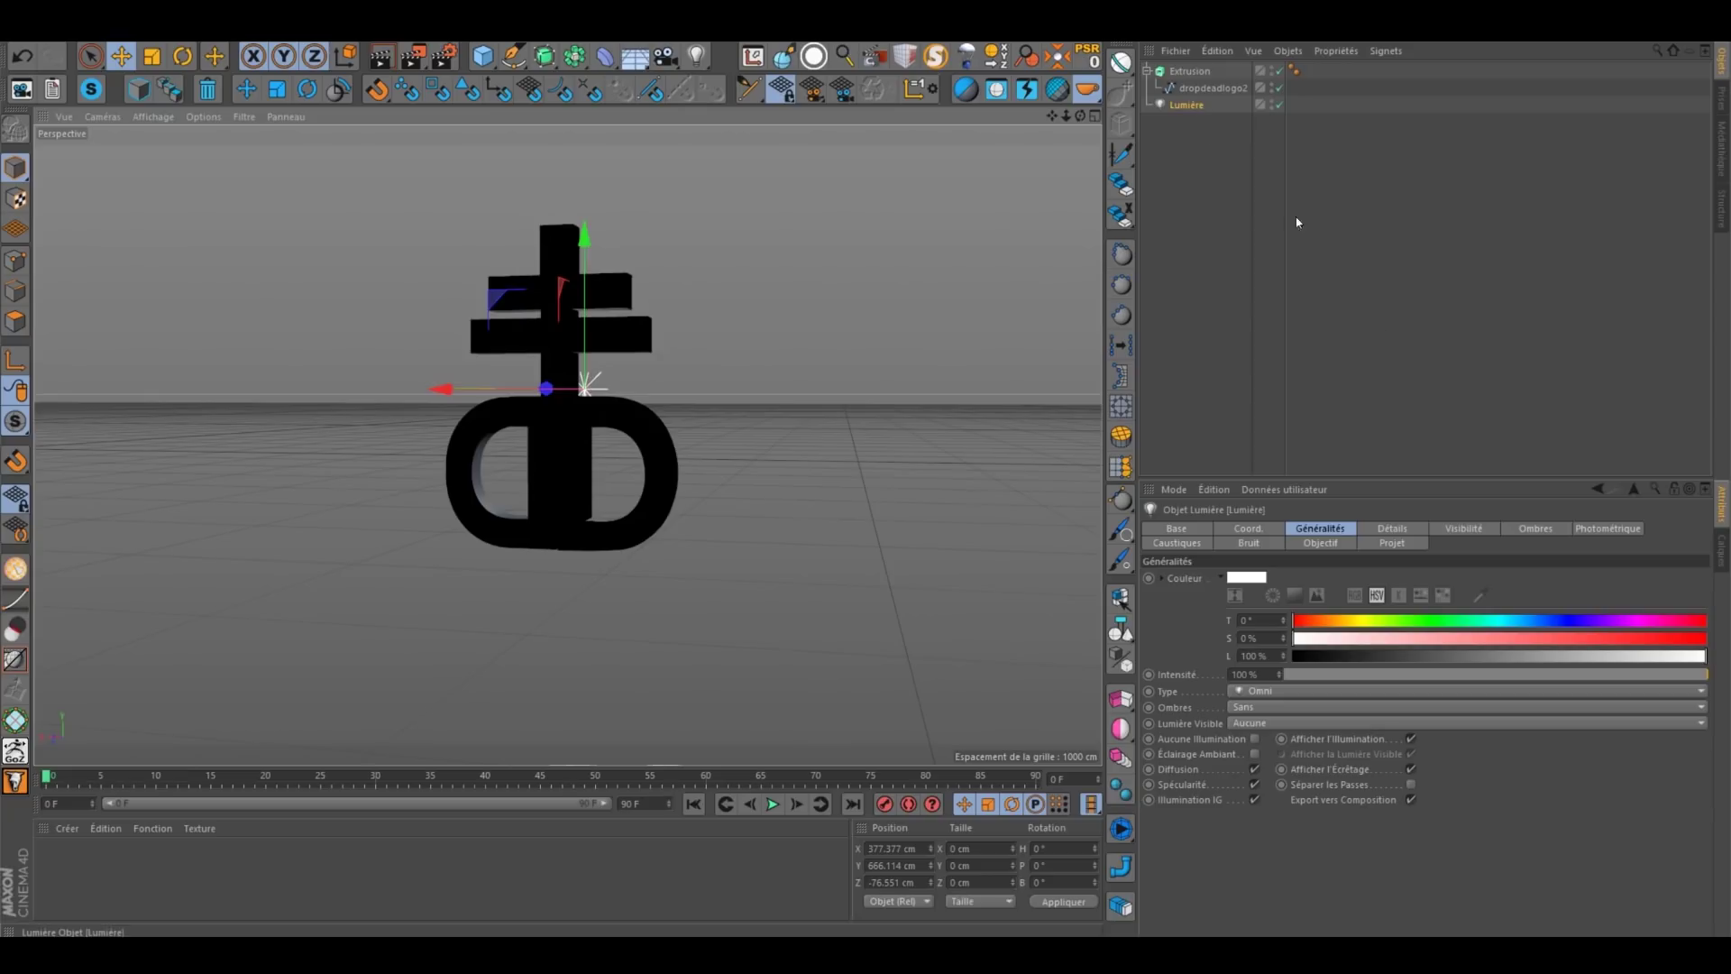
left_click(1472, 529)
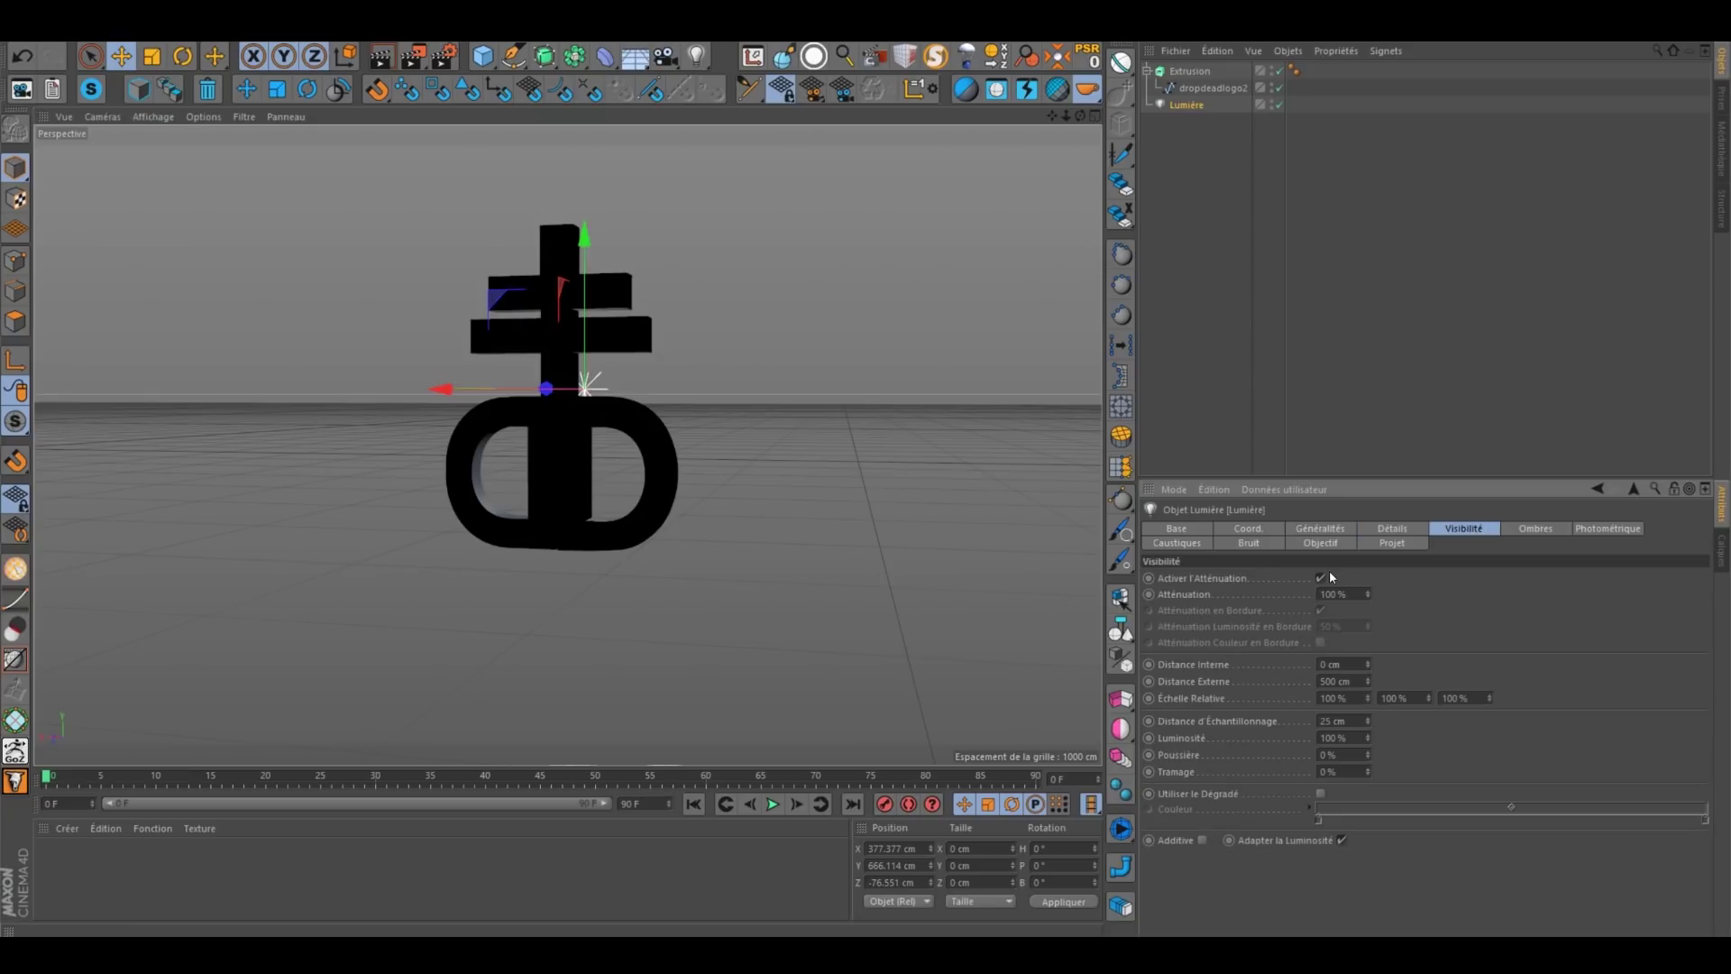
left_click(1328, 536)
left_click(1253, 709)
left_click(1270, 776)
left_click(1252, 724)
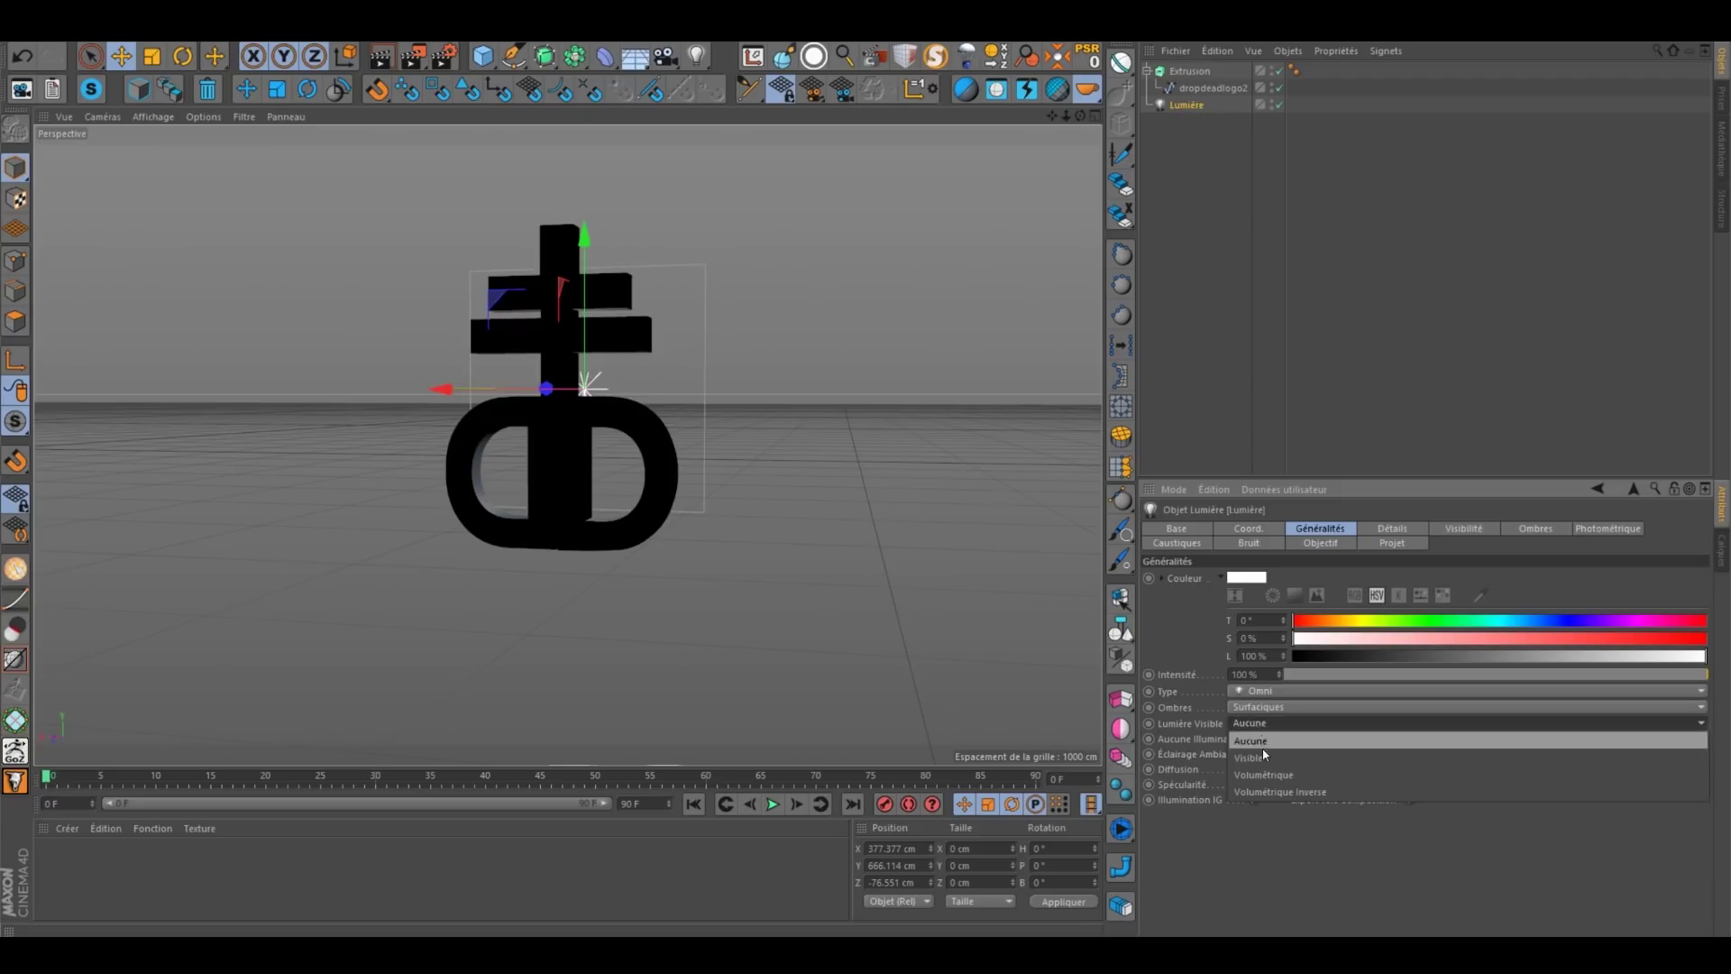
left_click(1266, 775)
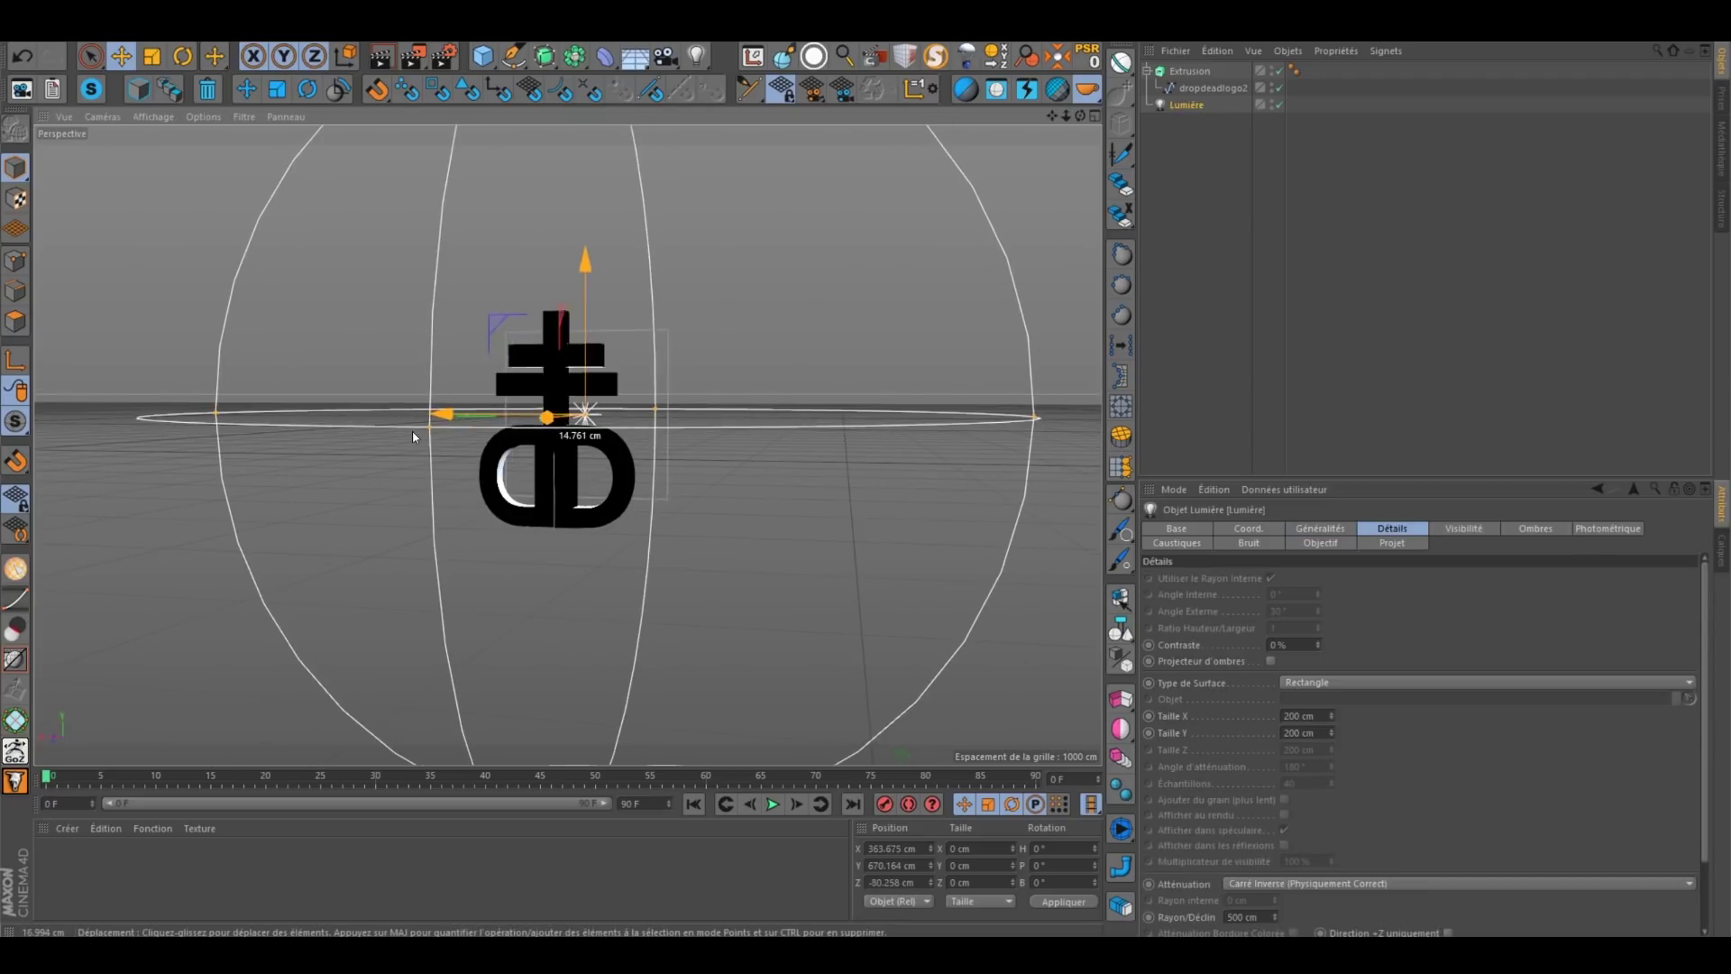
Step: Move the light sideways until it sits behind the logo, render the view, and orbit around the volumetric result
left_click_drag(408, 433, 469, 444)
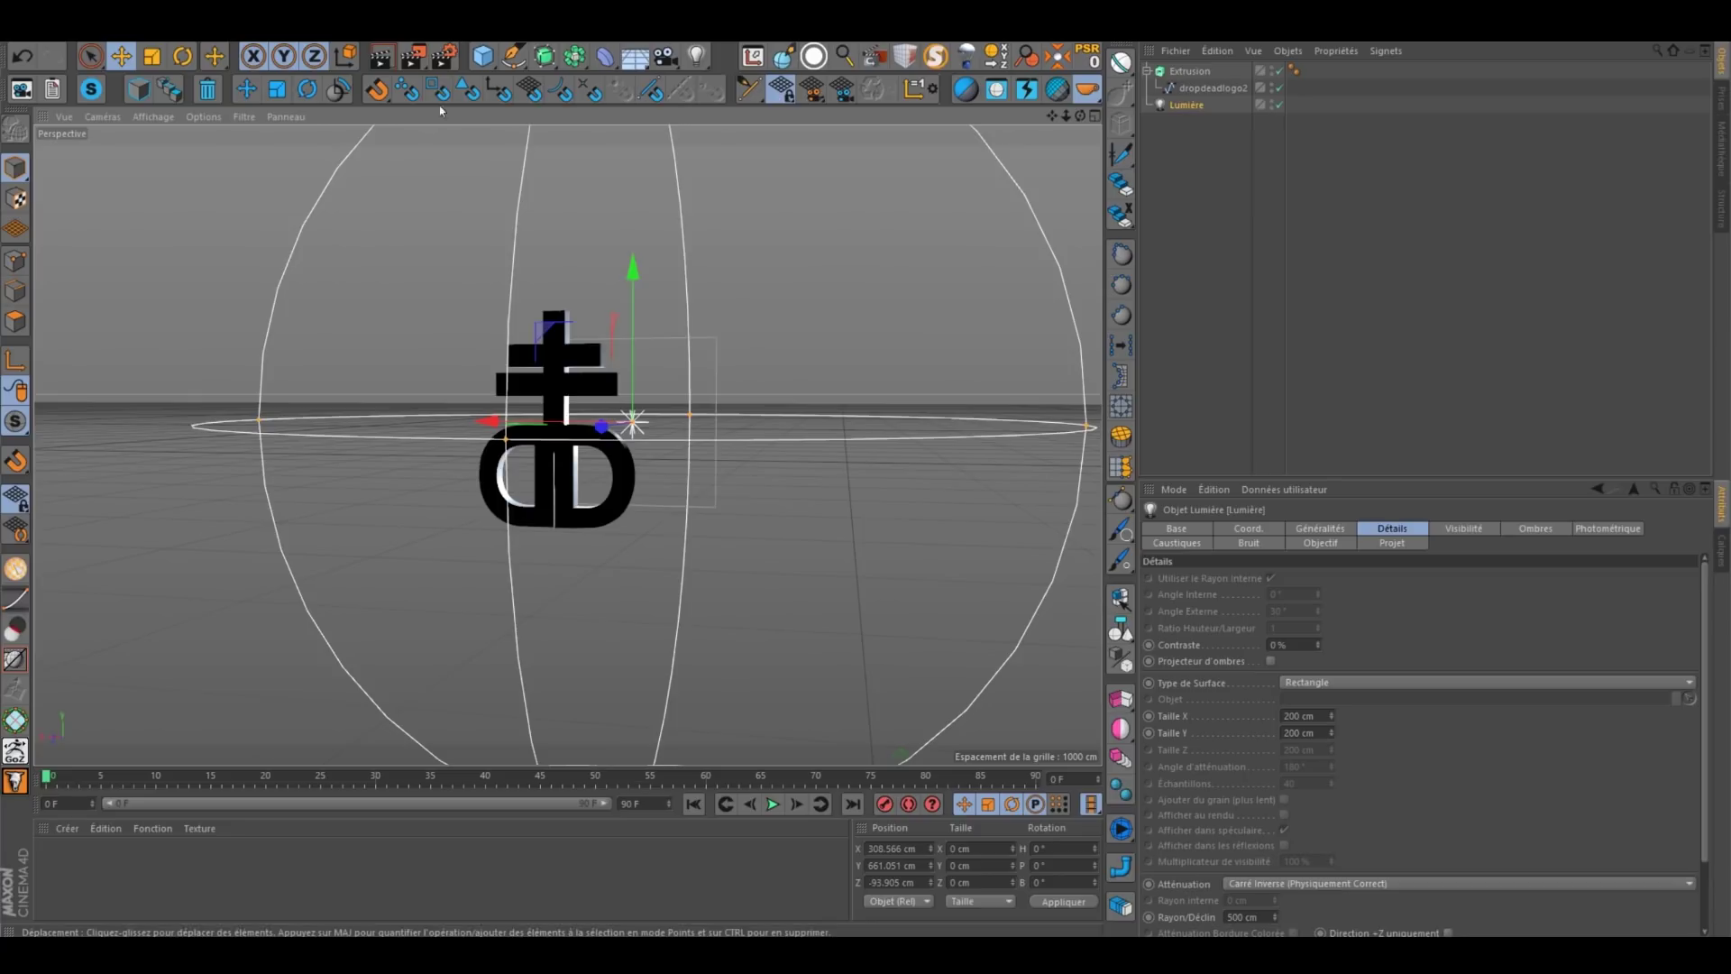
scroll(585, 413, "up", 2)
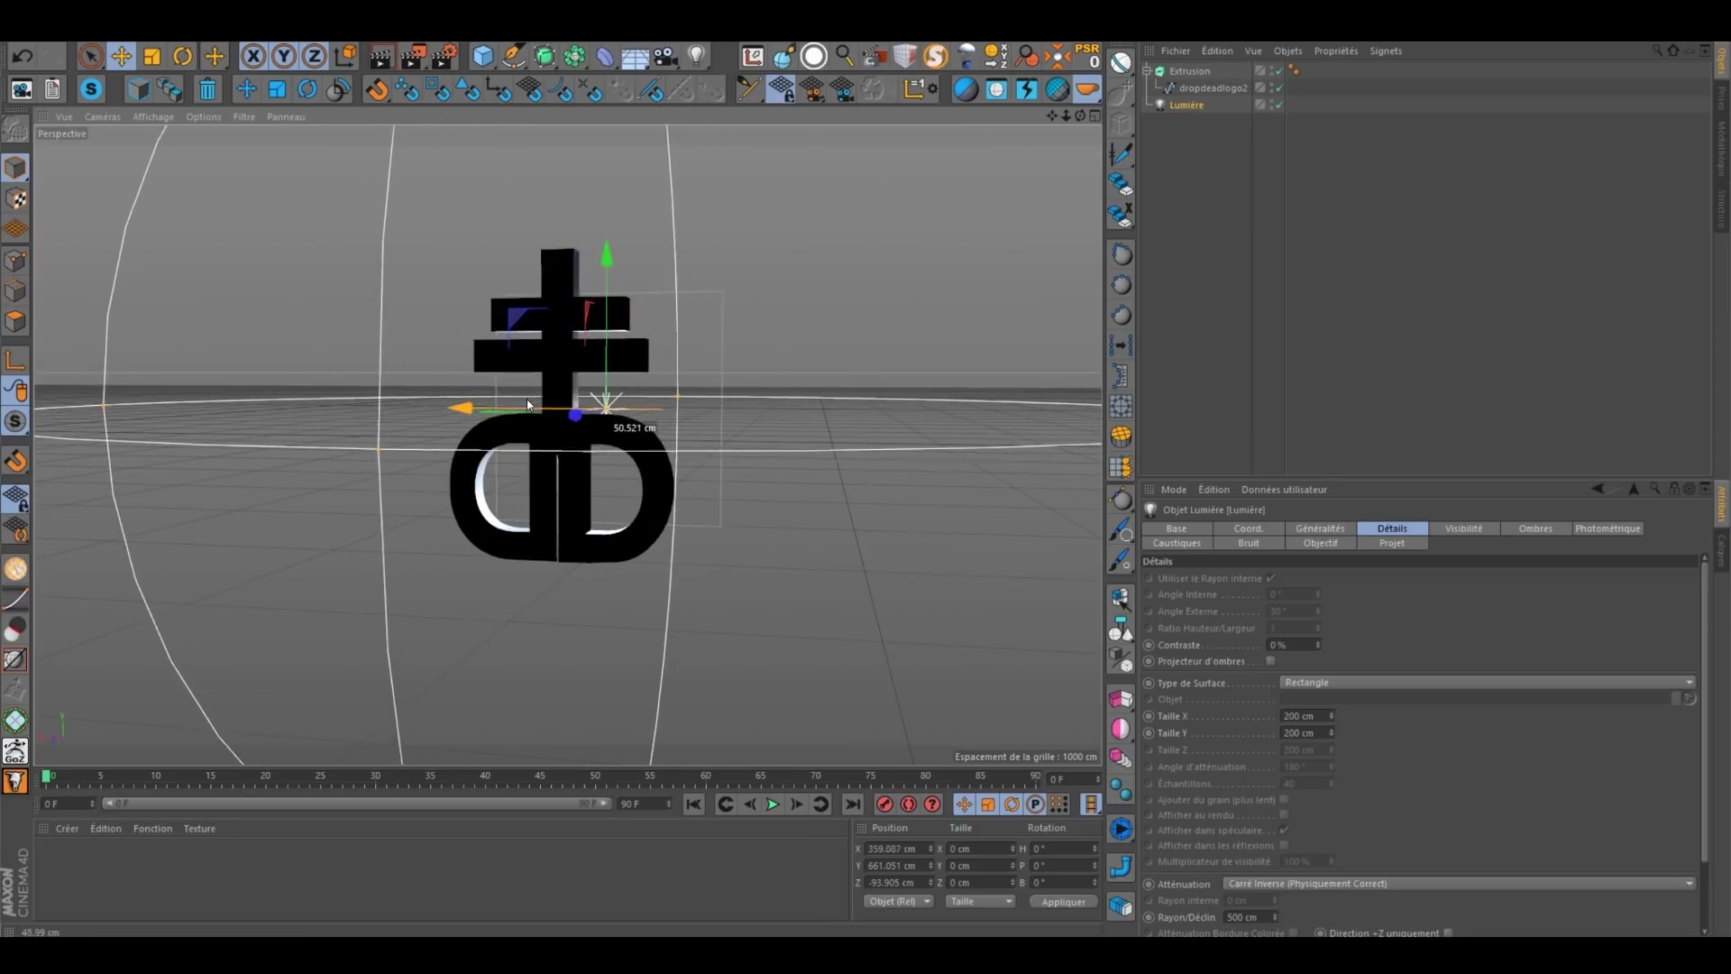
left_click_drag(527, 405, 492, 405)
scroll(572, 510, "up", 2)
middle_click_drag(571, 509, 574, 523, "alt")
left_click(383, 60)
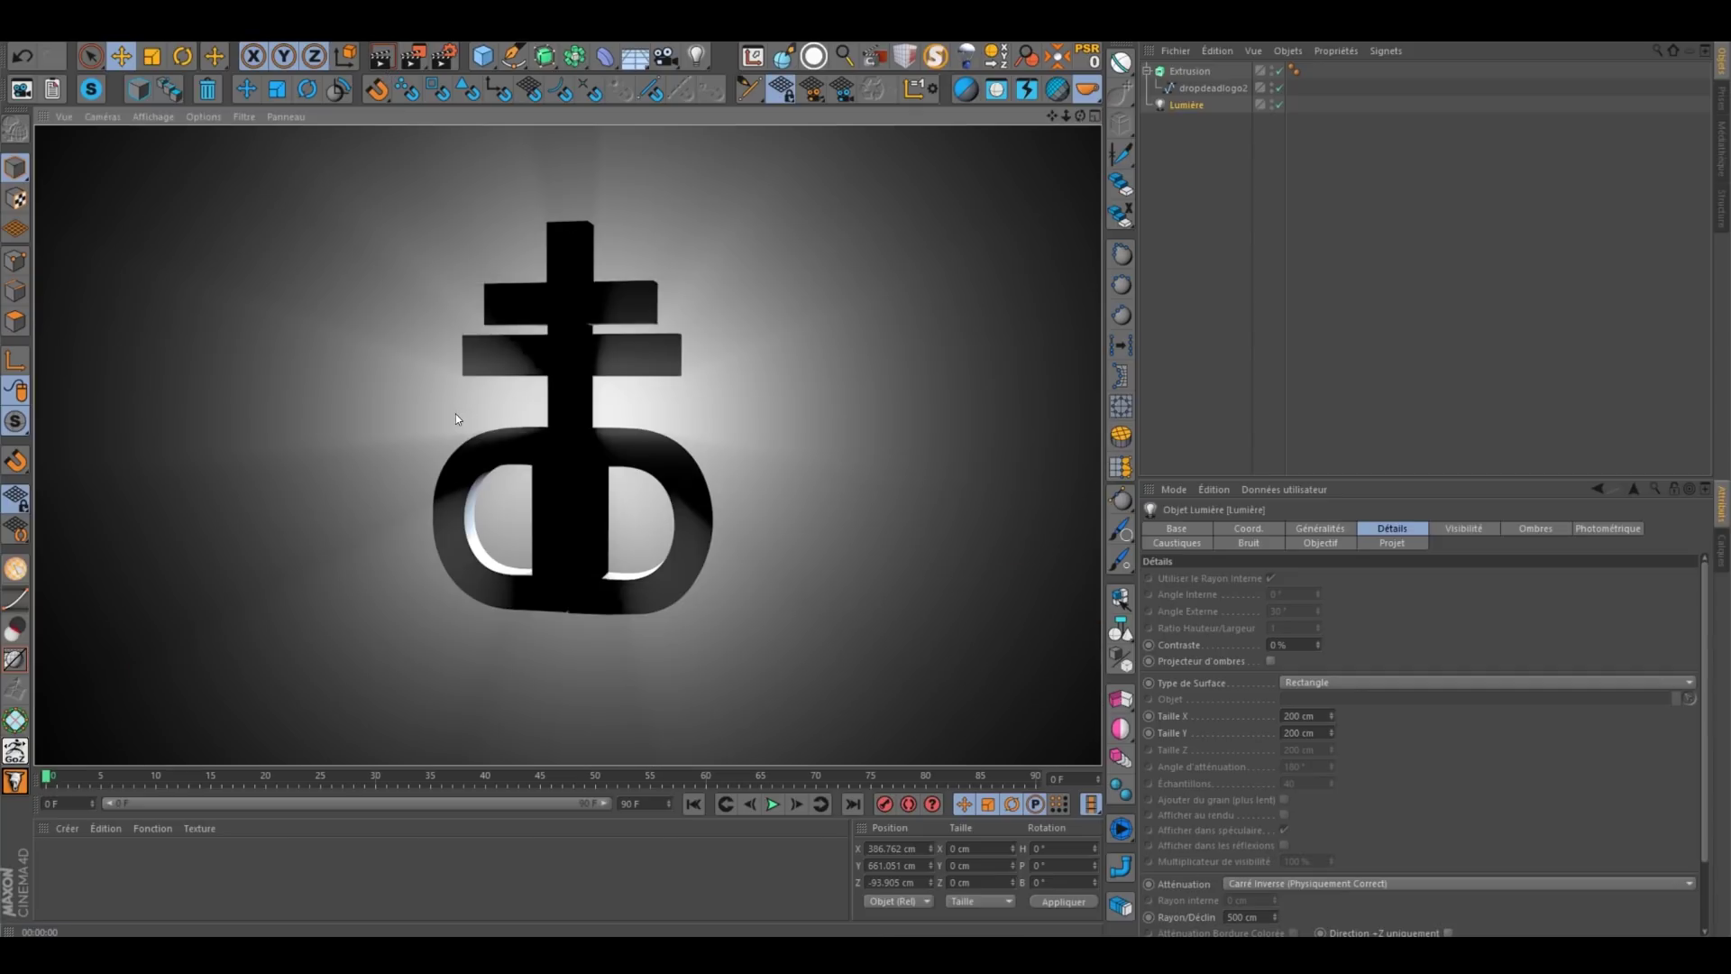
left_click_drag(704, 360, 443, 360)
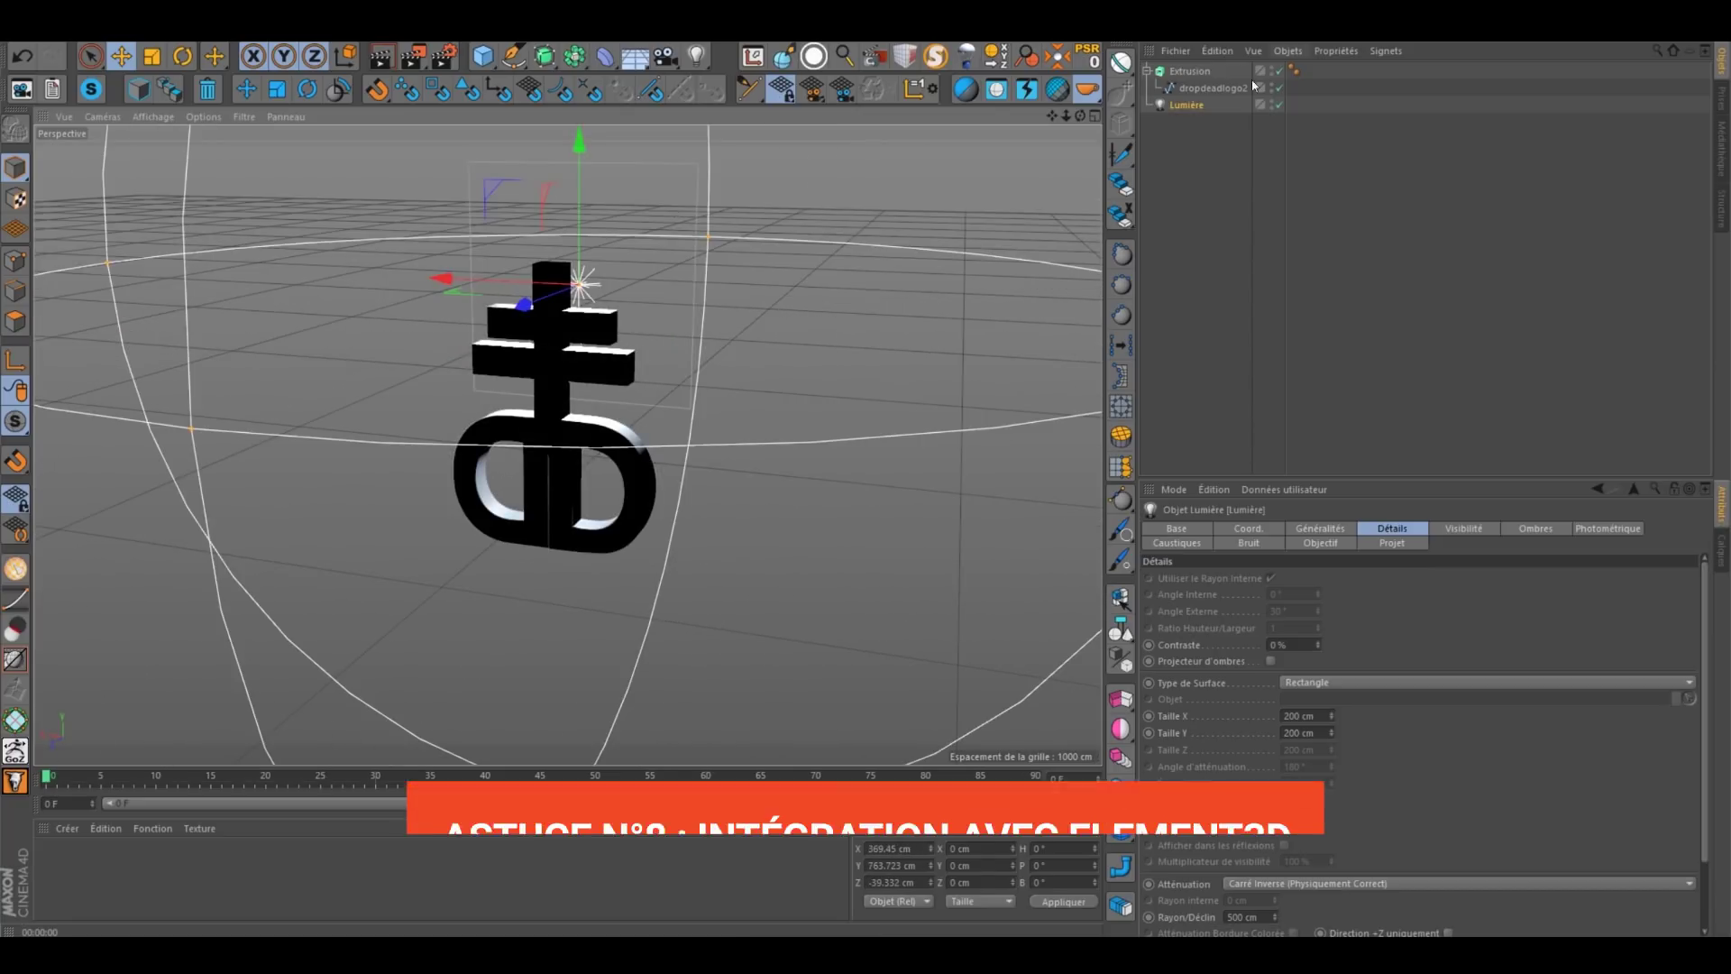
Step: Delete the light and save the Cinema 4D project as dropdeadlogo2 on the Stockage (E:) drive
left_click(1184, 116)
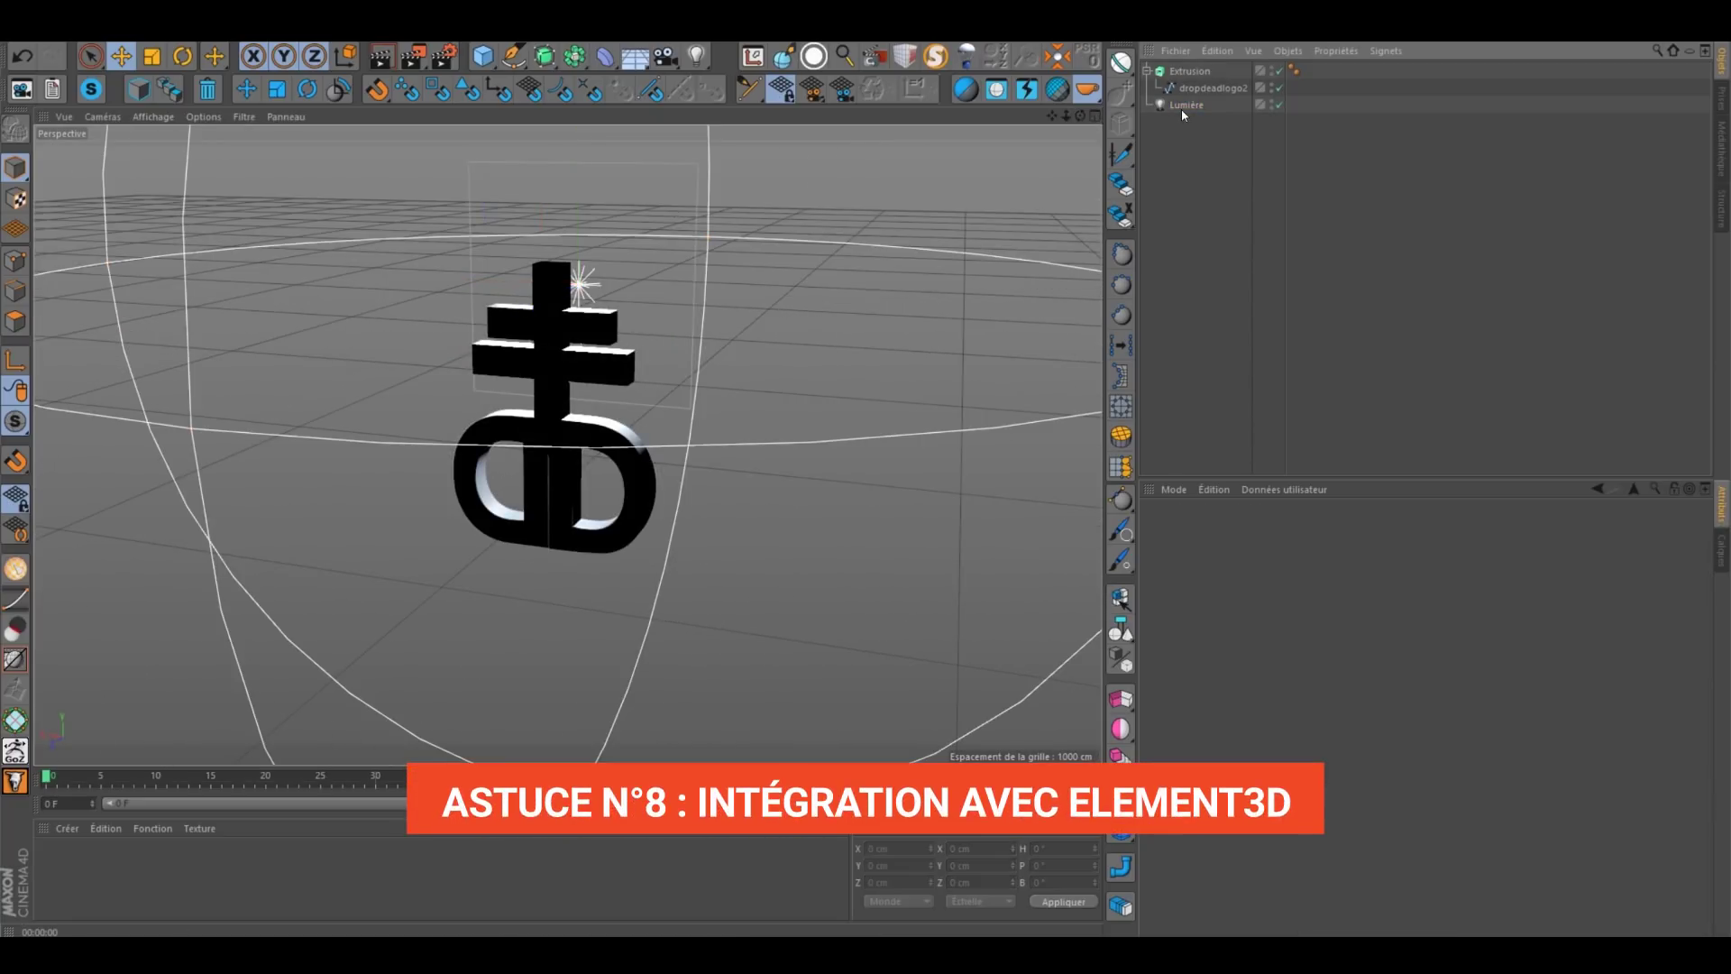
key("Delete")
scroll(556, 405, "up", 3)
left_click_drag(578, 501, 582, 487, "alt")
left_click(16, 37)
left_click(88, 185)
left_click(79, 494)
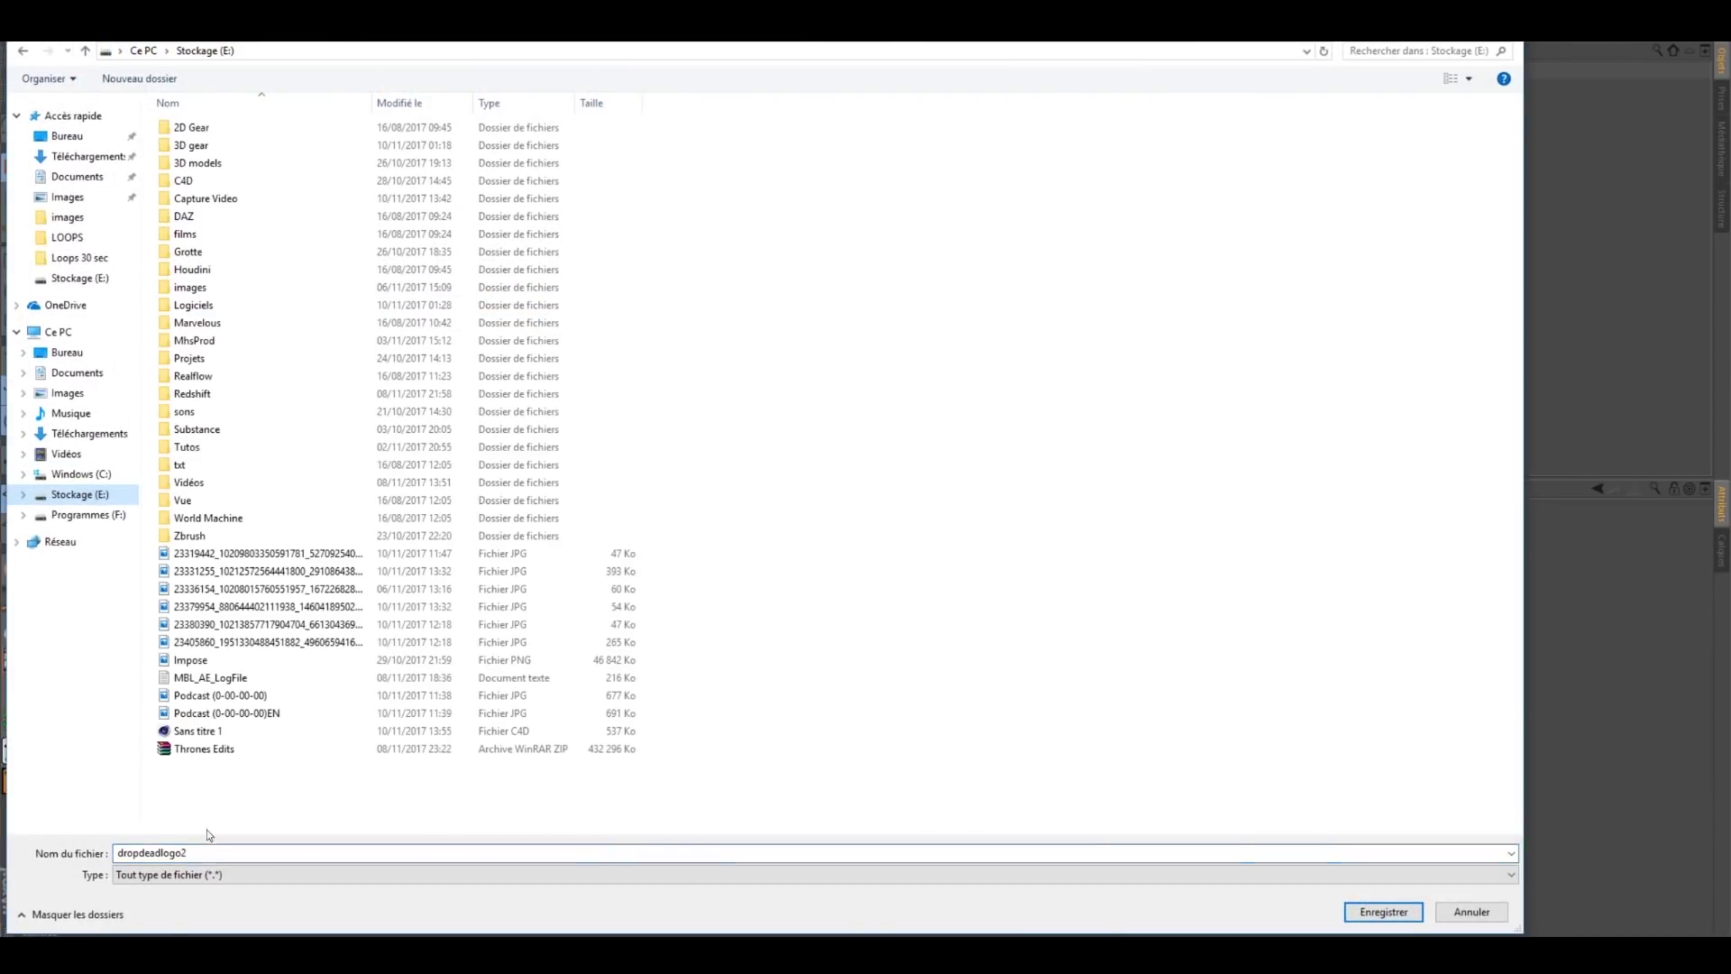
left_click(1380, 913)
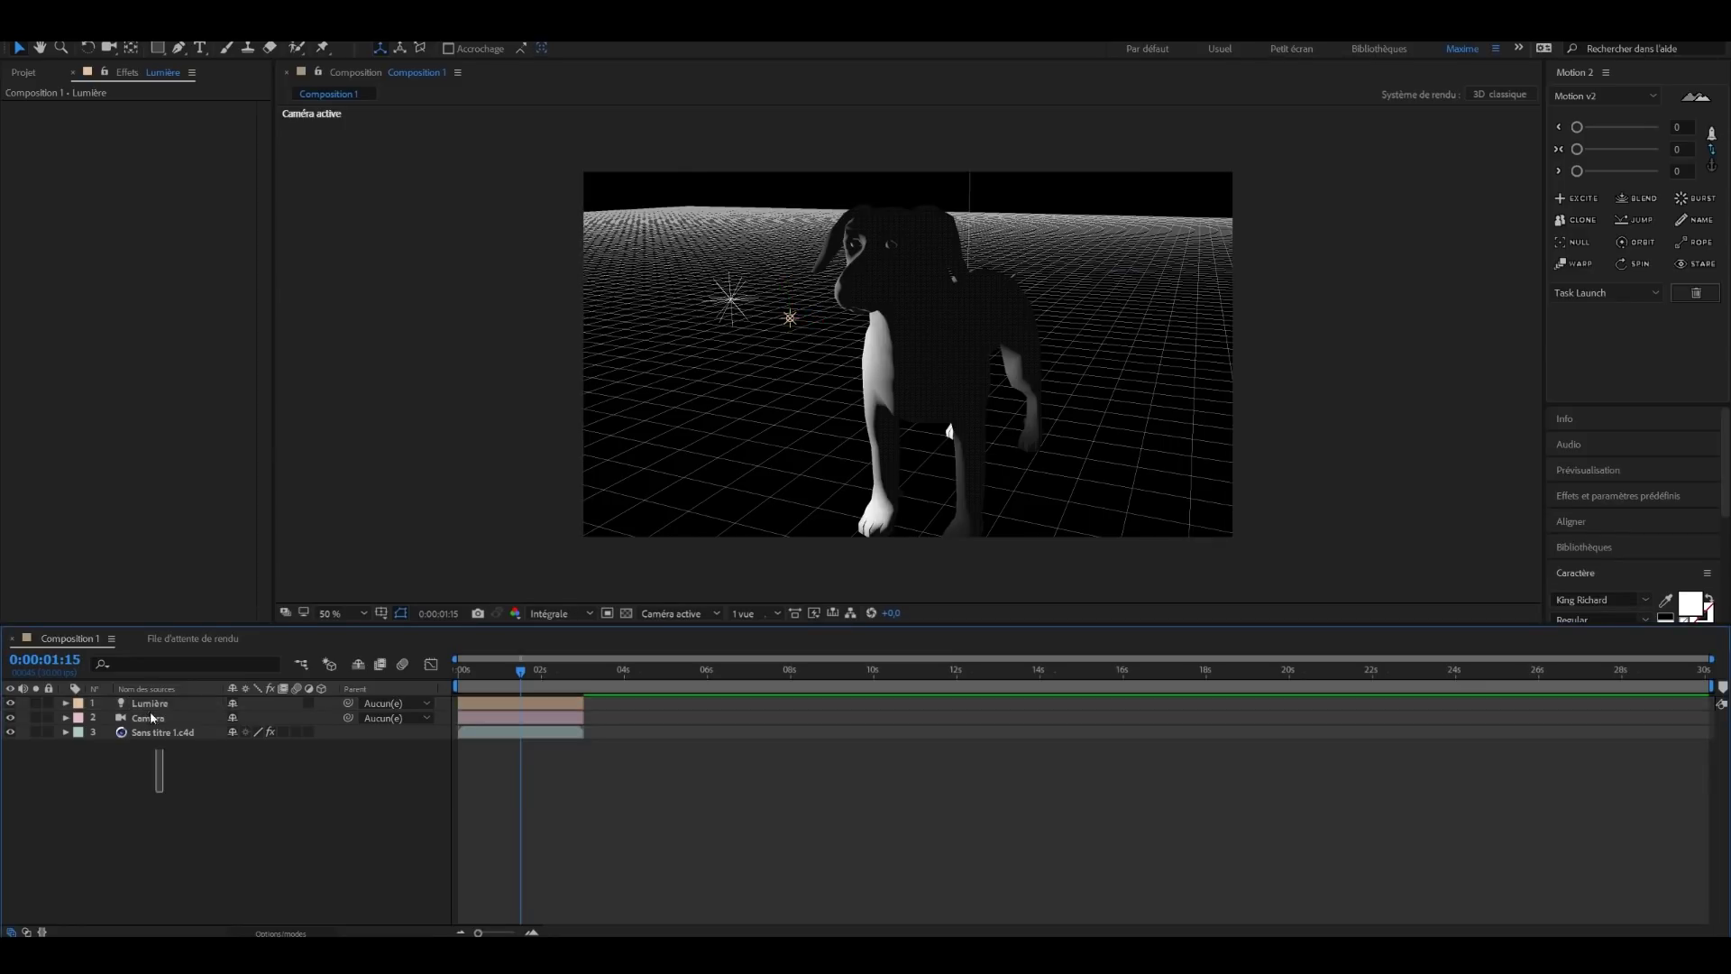
Step: Switch to After Effects, delete all the layers in Composition 1, and add a new black solid
key("Delete")
key("ctrl+y")
key("Return")
Step: Apply the Element effect to the black solid and import dropdeadlogo2.c4d in its scene setup with the default import preferences
key("ctrl+space")
type("elem")
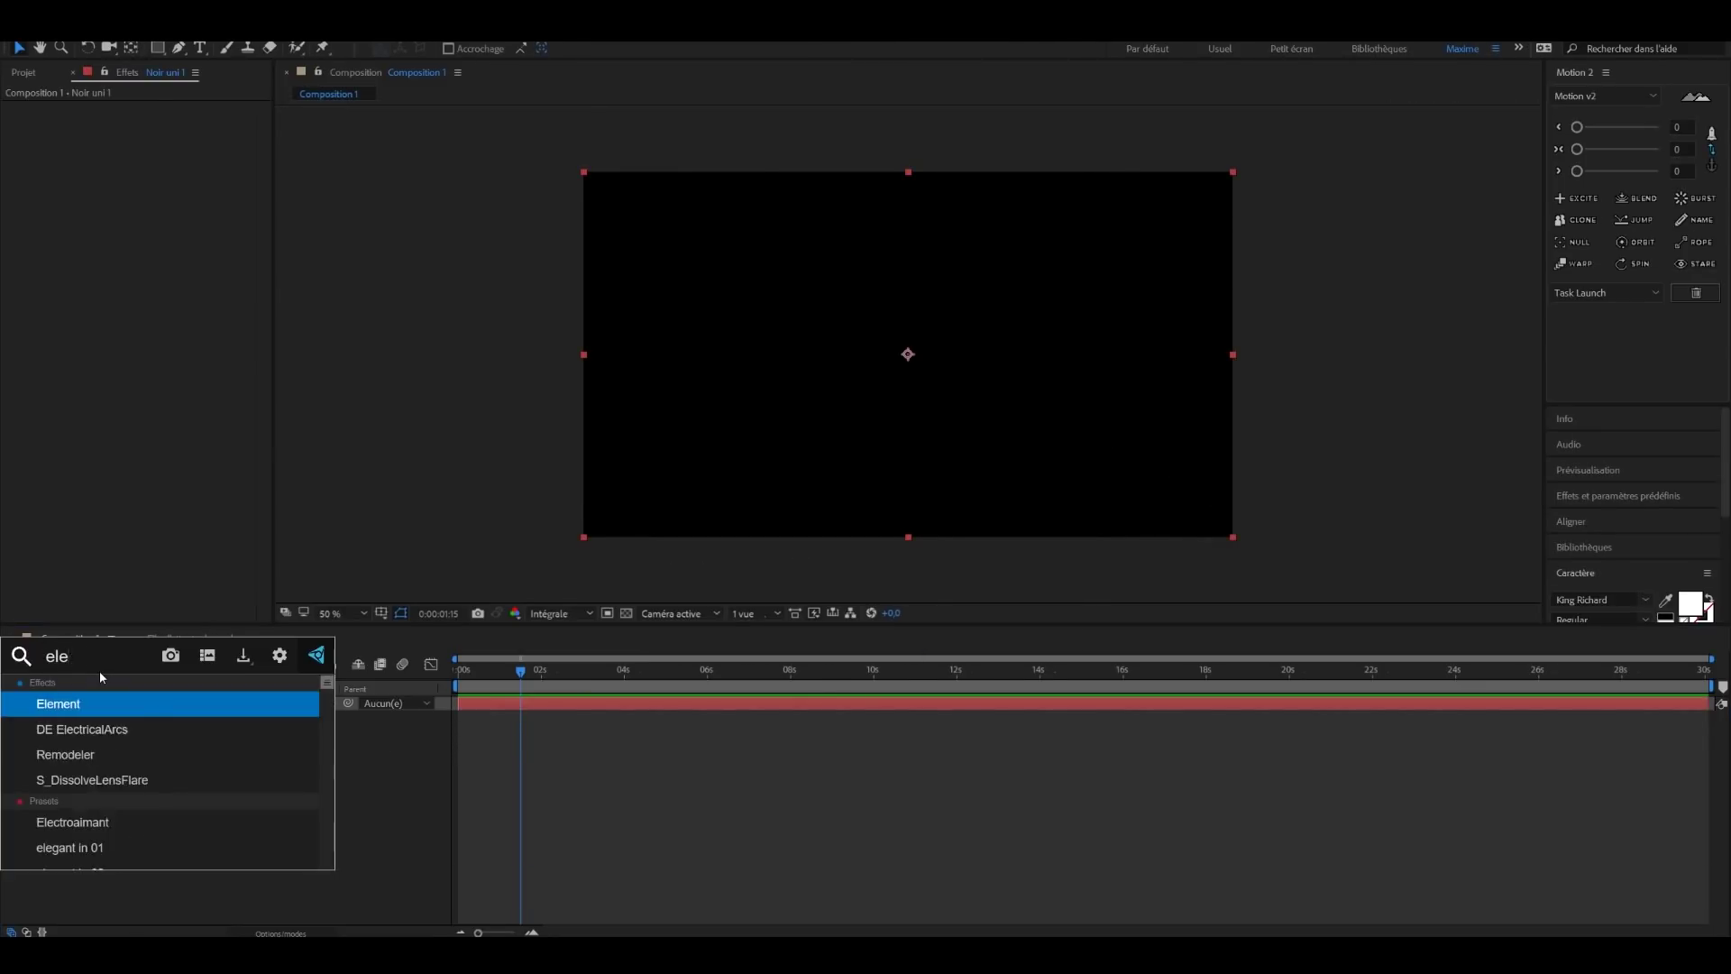
left_click(91, 703)
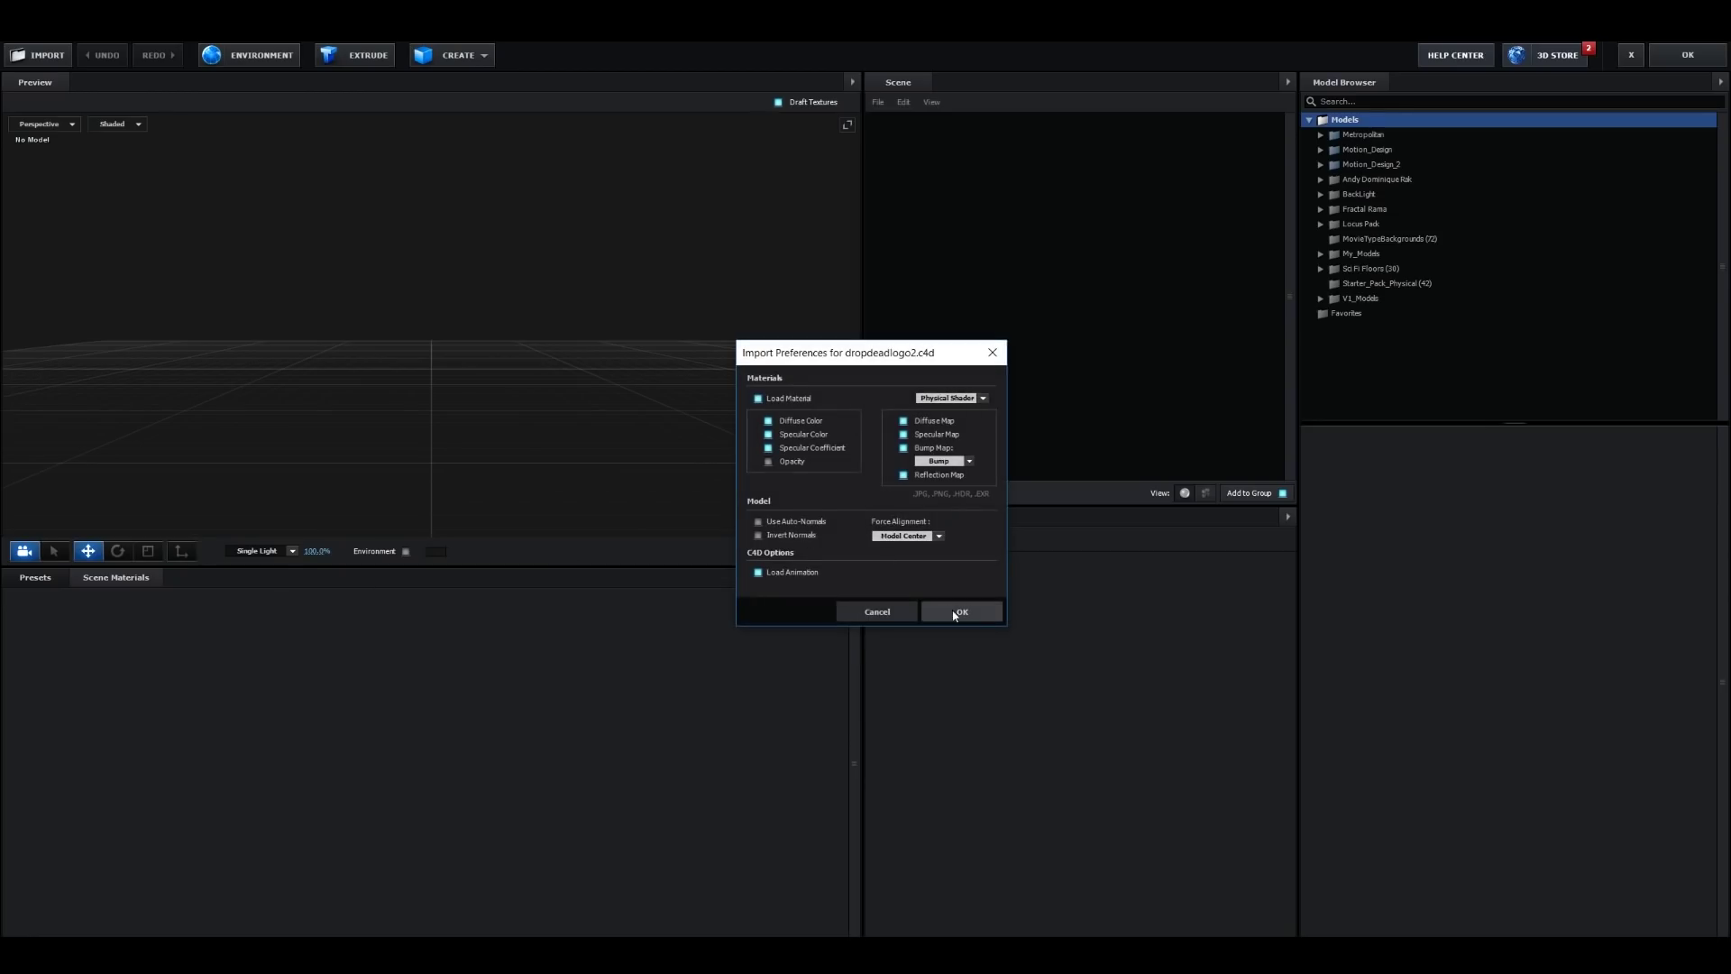
left_click(961, 610)
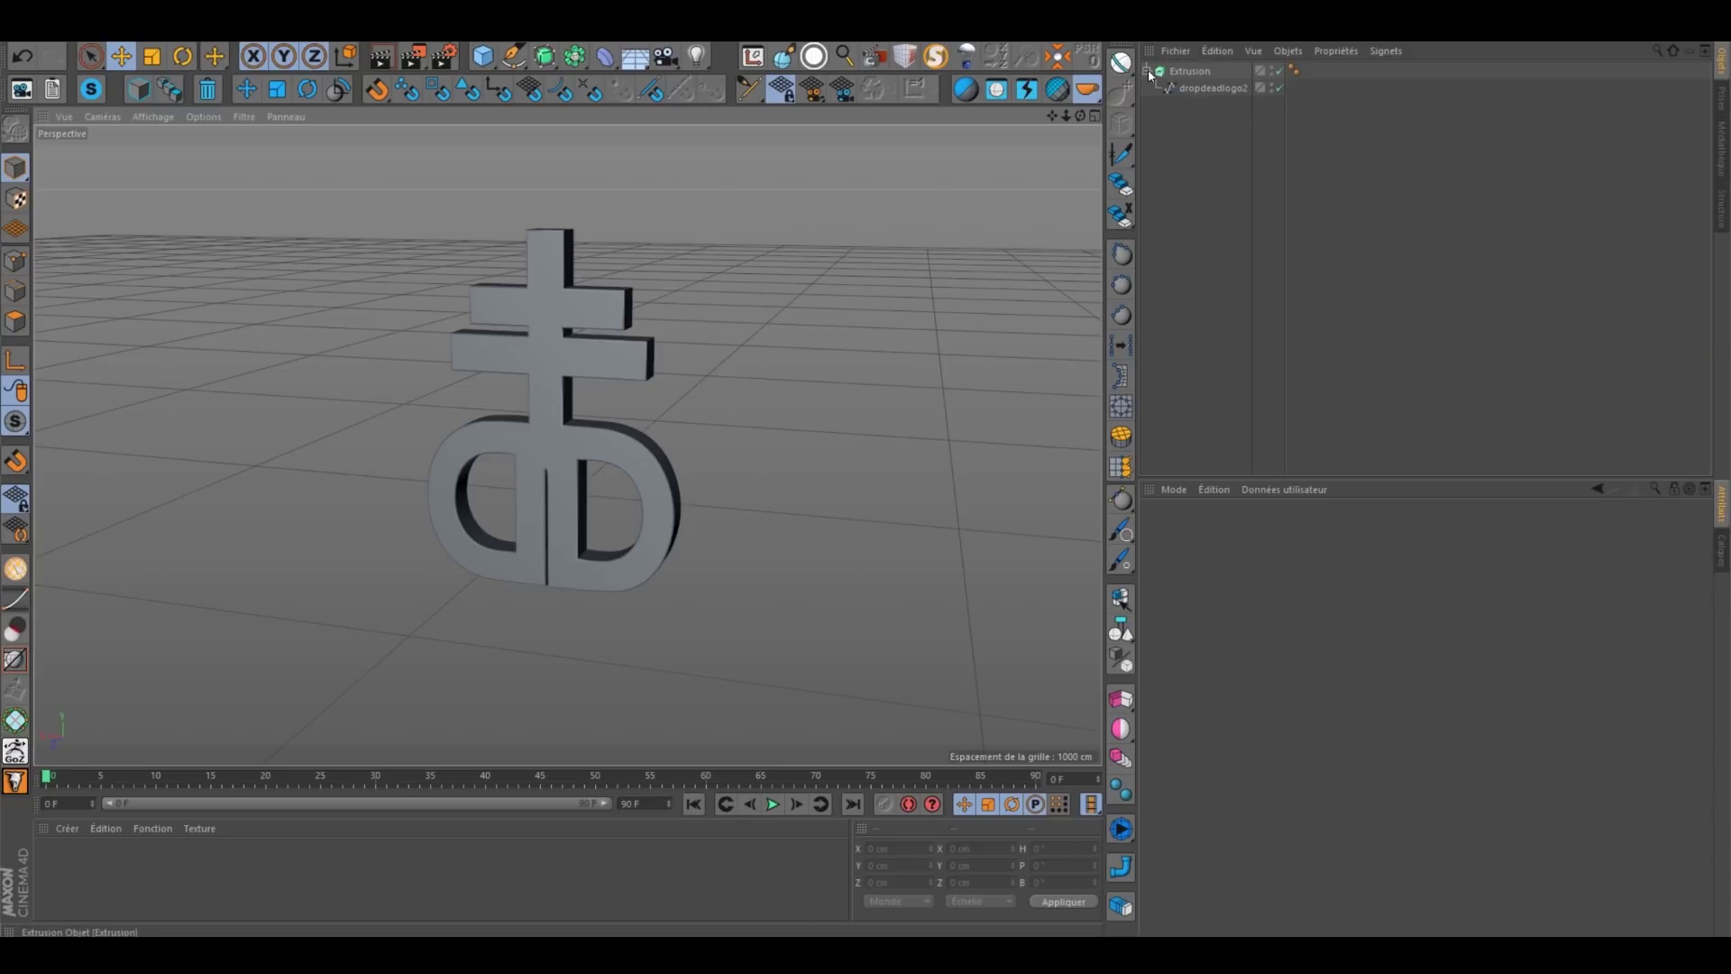
Step: Switch to Cinema 4D, convert the Extrusion into a mesh with Convertir en Objet, and delete the original generator
left_click(1149, 72)
right_click(1188, 72)
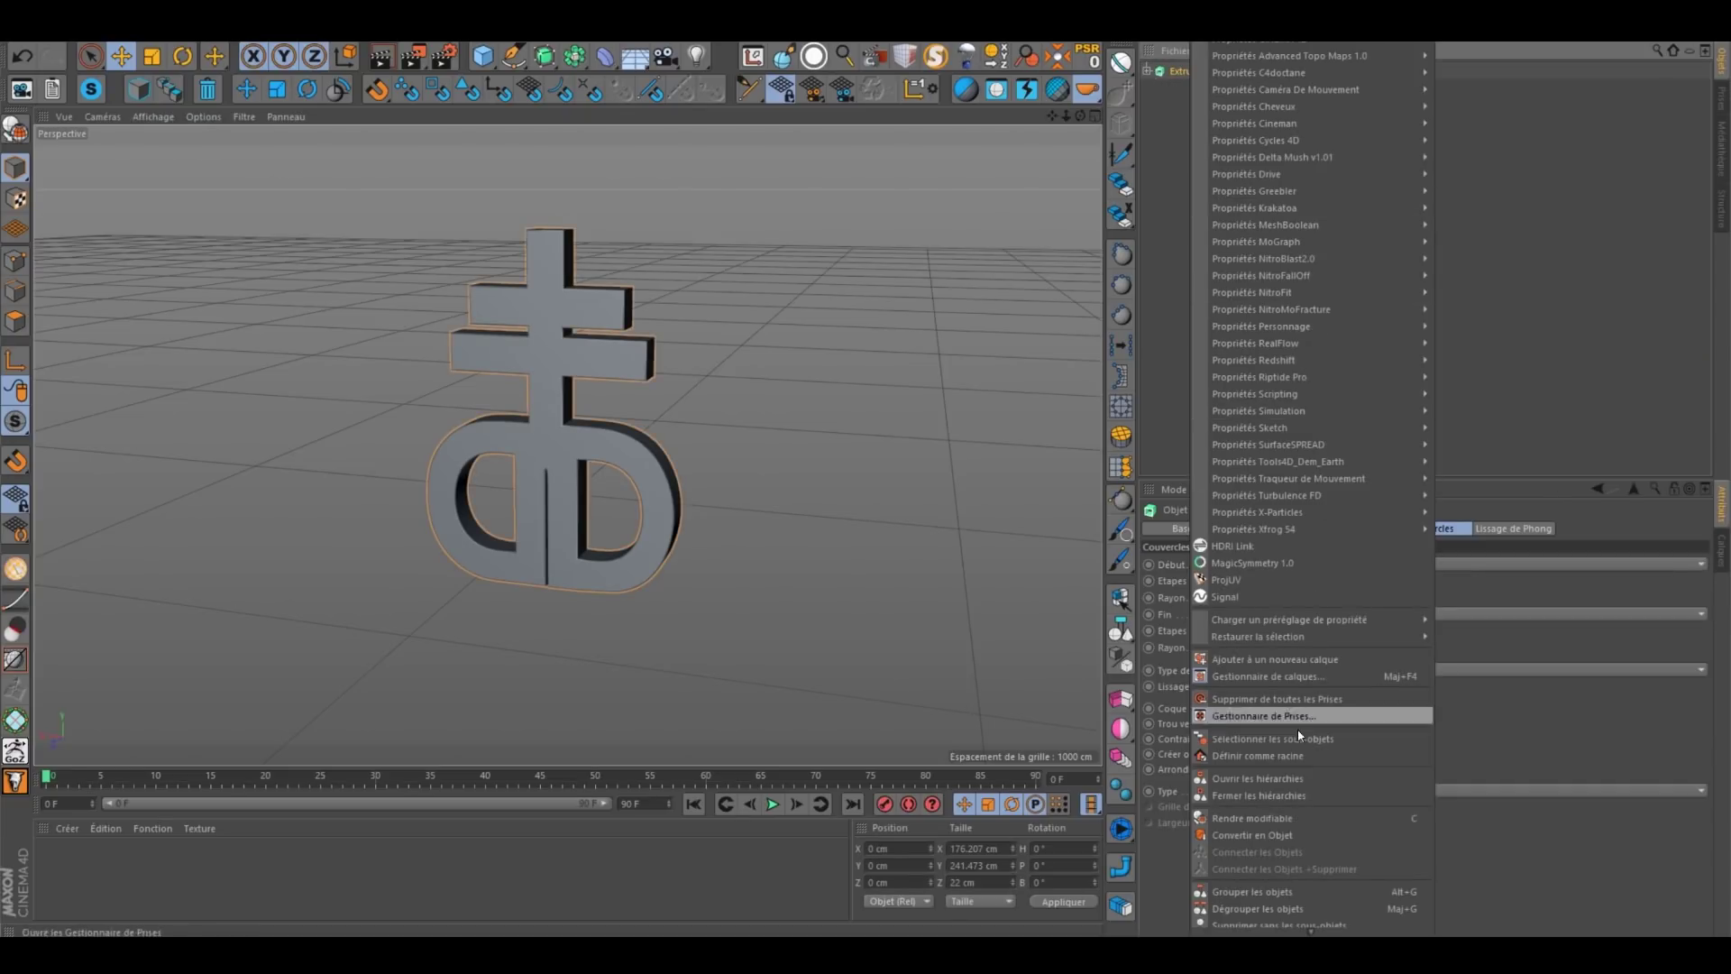
left_click(1275, 830)
key("Delete")
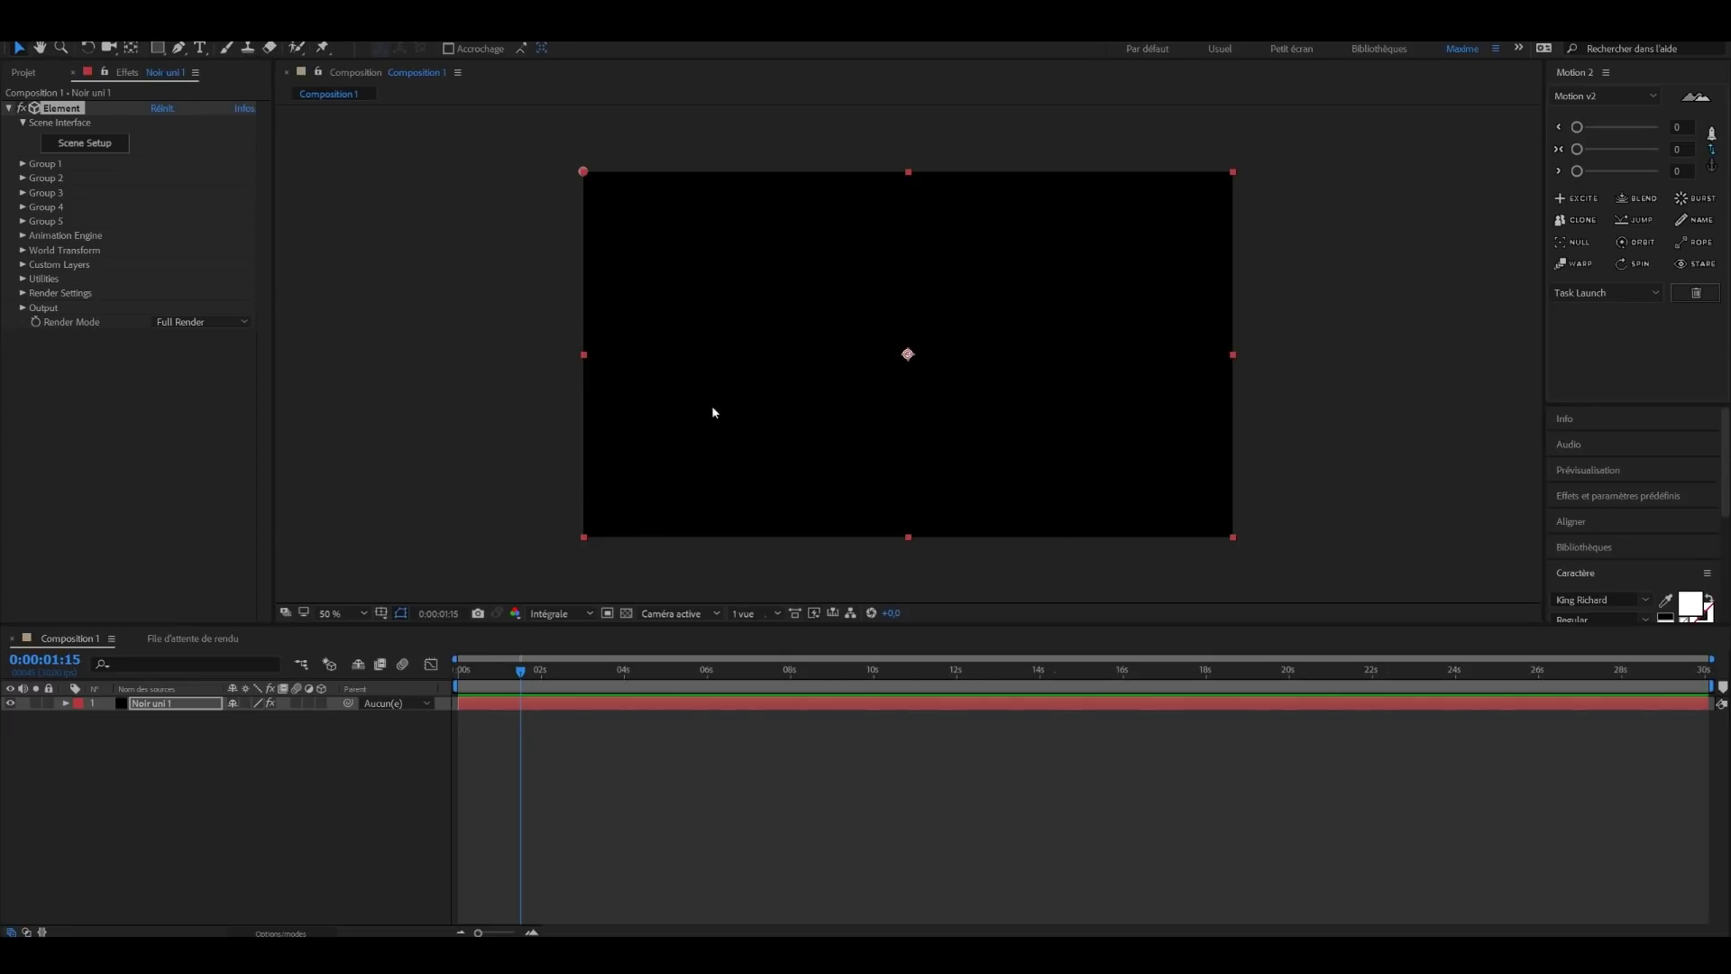
Step: Open Element's Scene Setup from After Effects and load the Basic_2K_02 environment preset
left_click(112, 144)
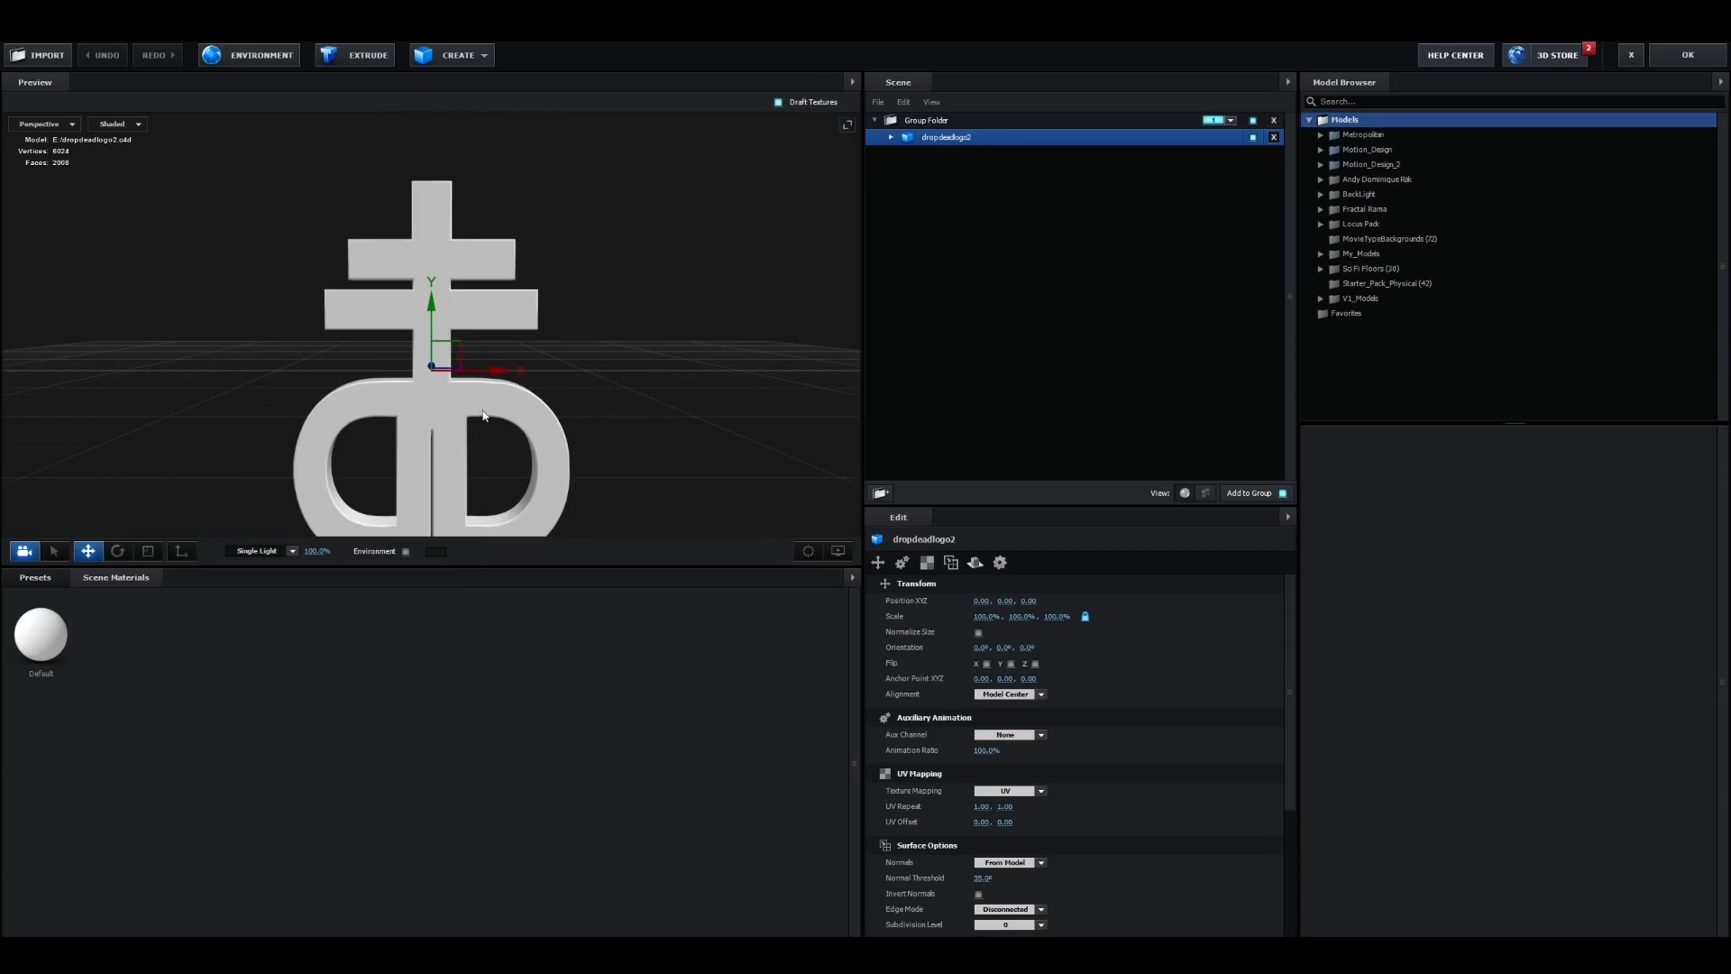
left_click(42, 581)
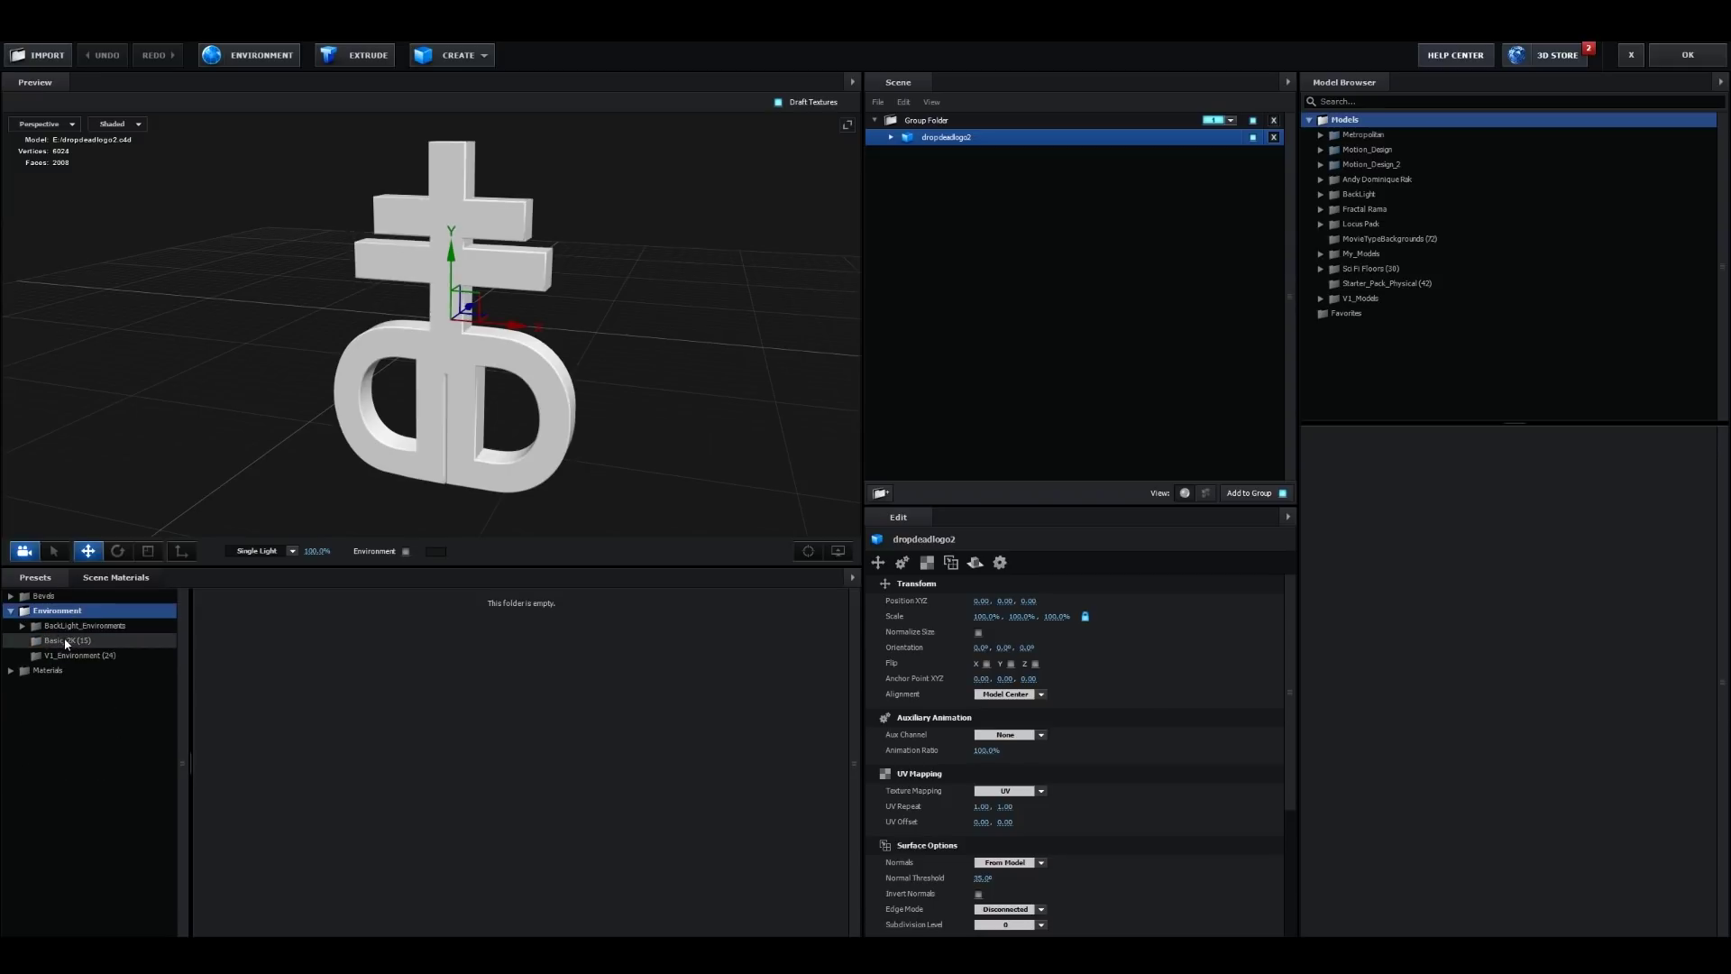
left_click(67, 640)
double_click(321, 627)
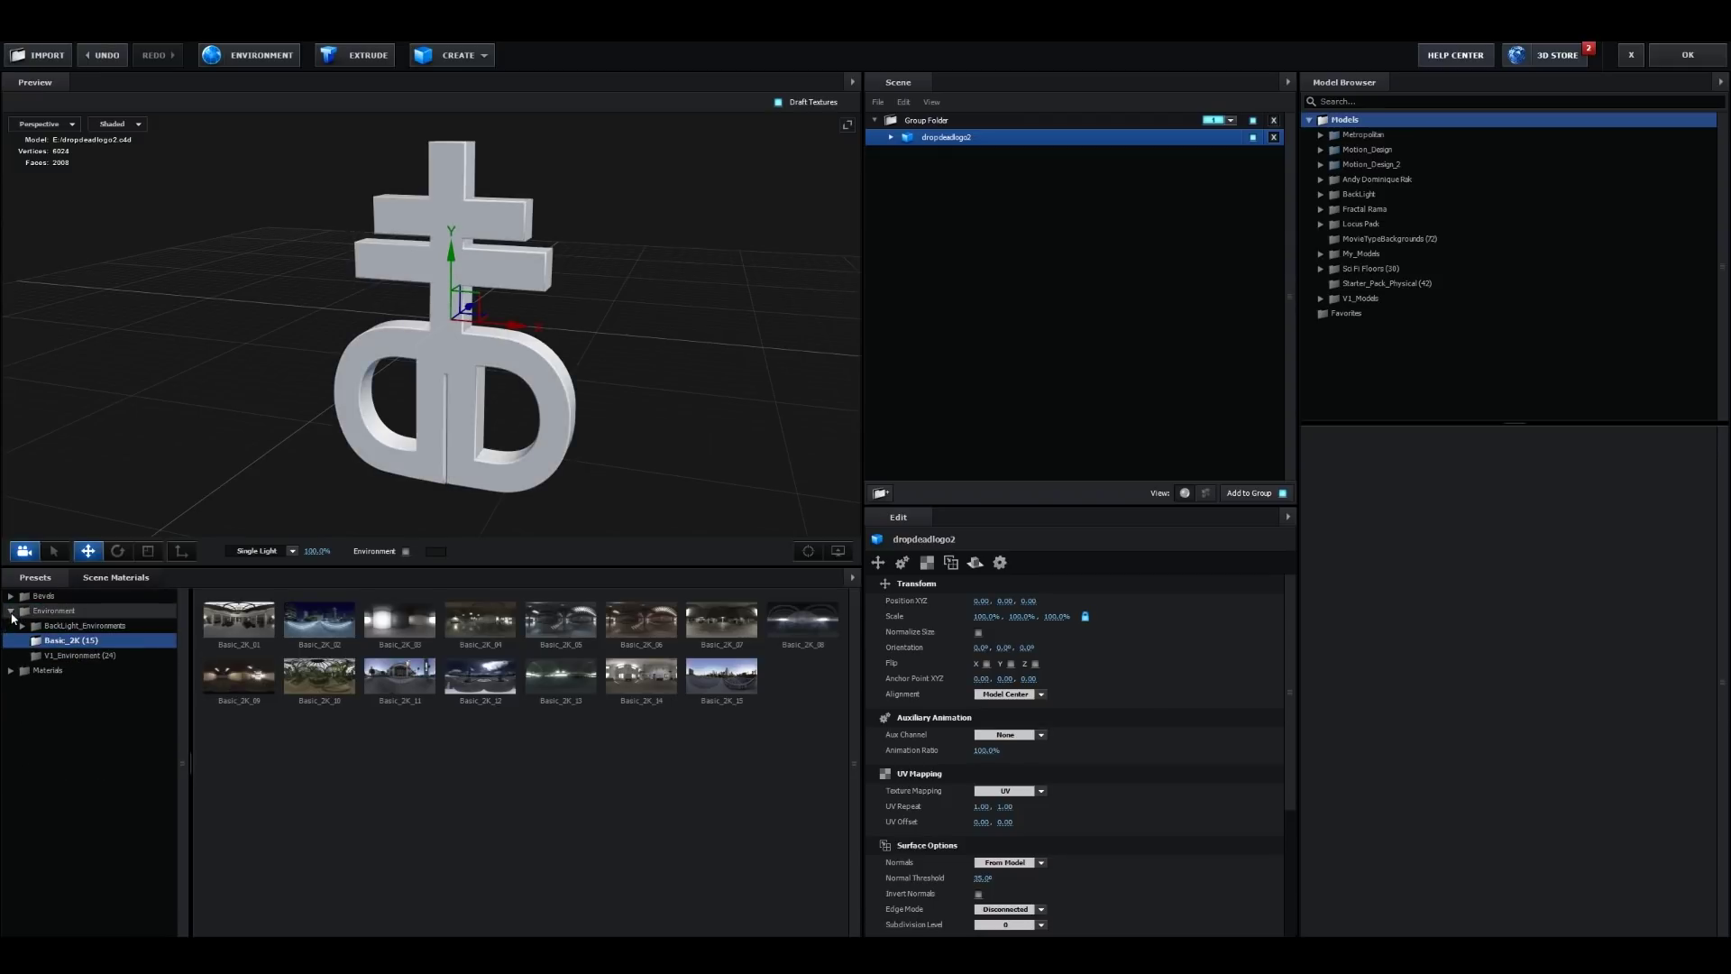
Step: Apply the metal_black_chips material from the Pro_Shaders_2 Metal presets to the logo
left_click(11, 610)
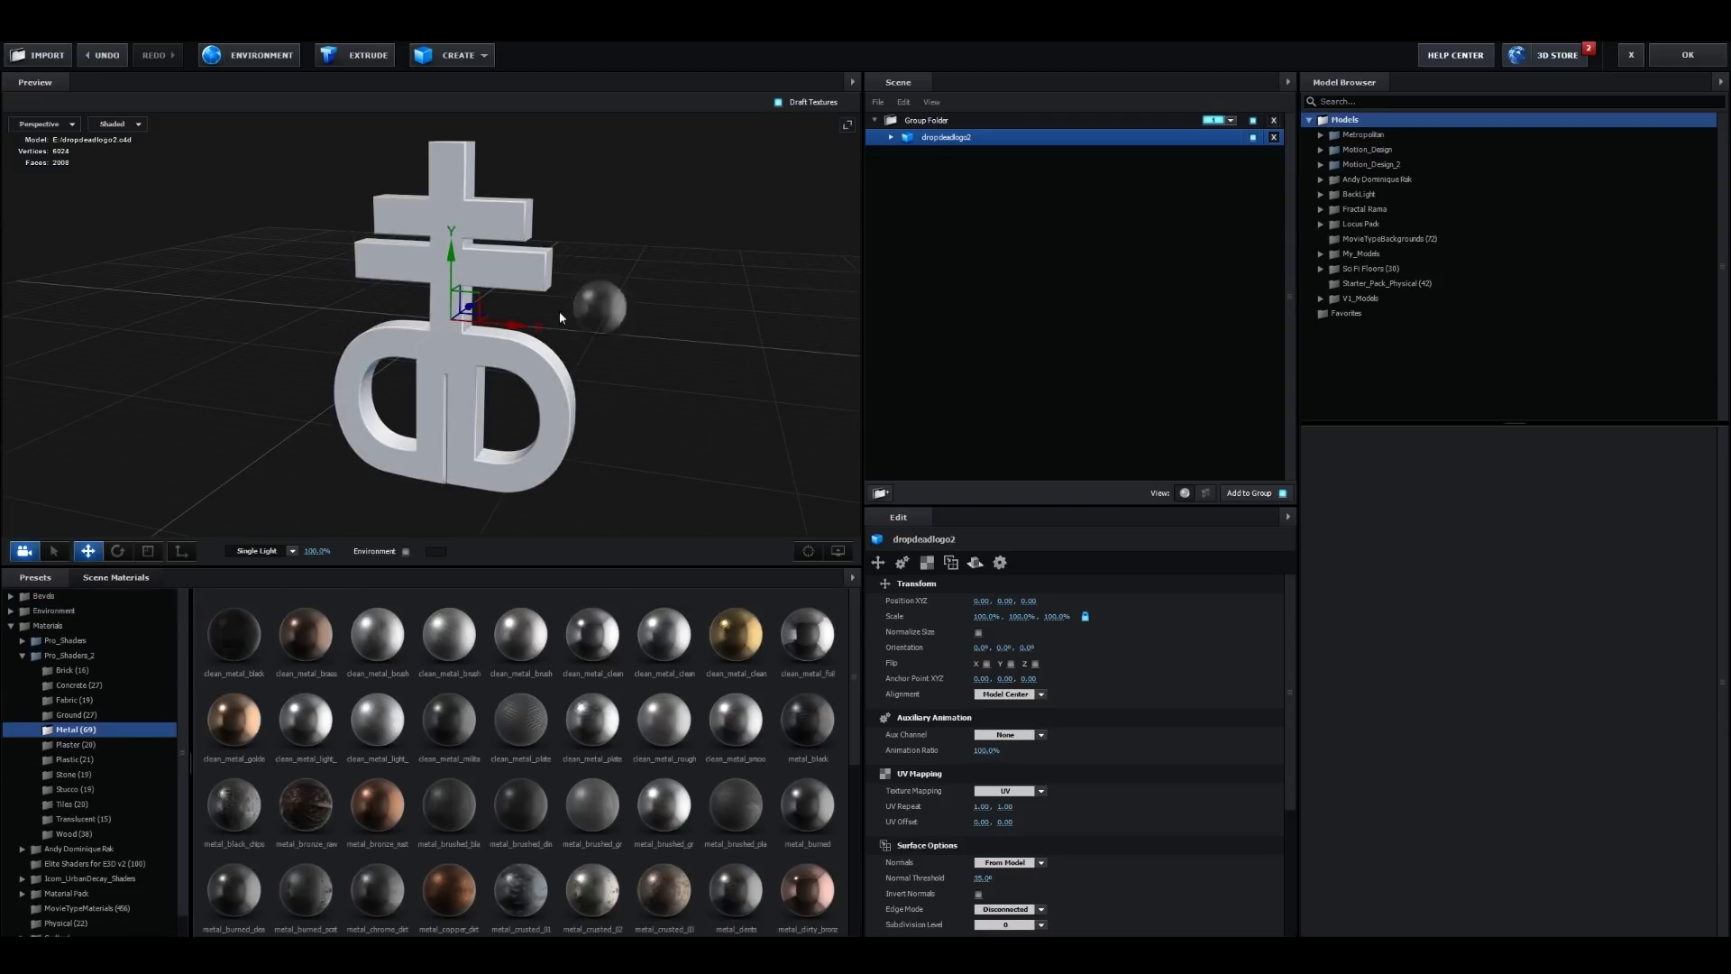
left_click_drag(560, 316, 464, 213)
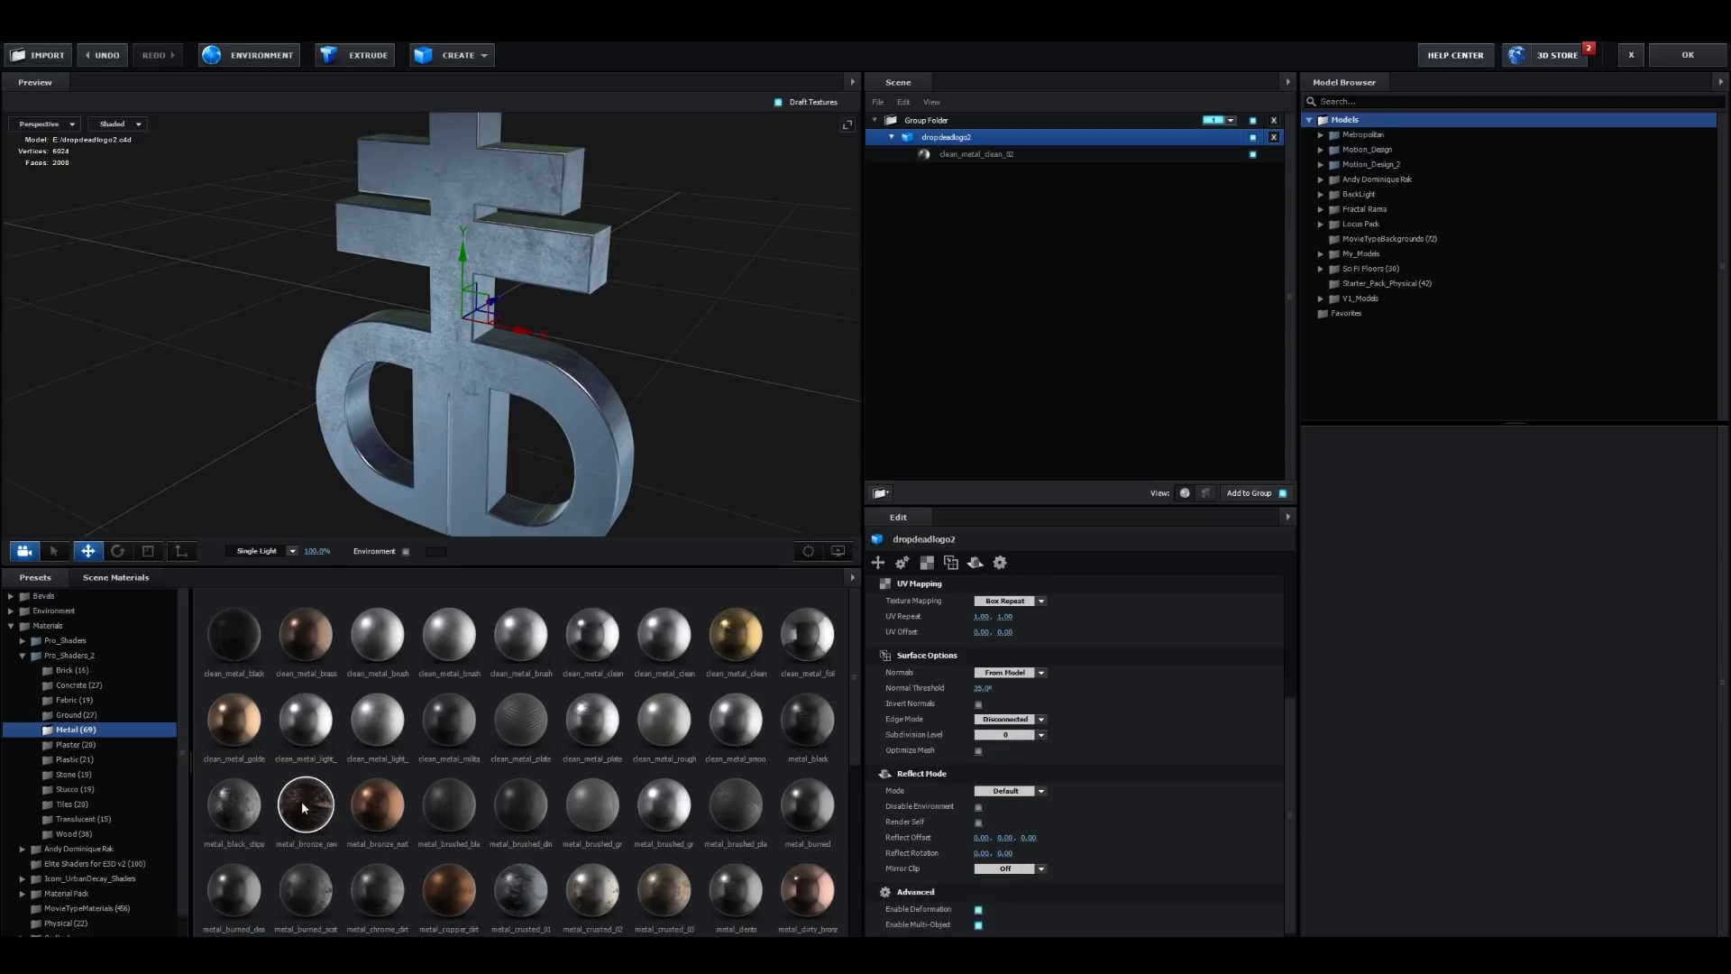
left_click_drag(236, 805, 971, 155)
left_click_drag(583, 386, 522, 436)
left_click(19, 661)
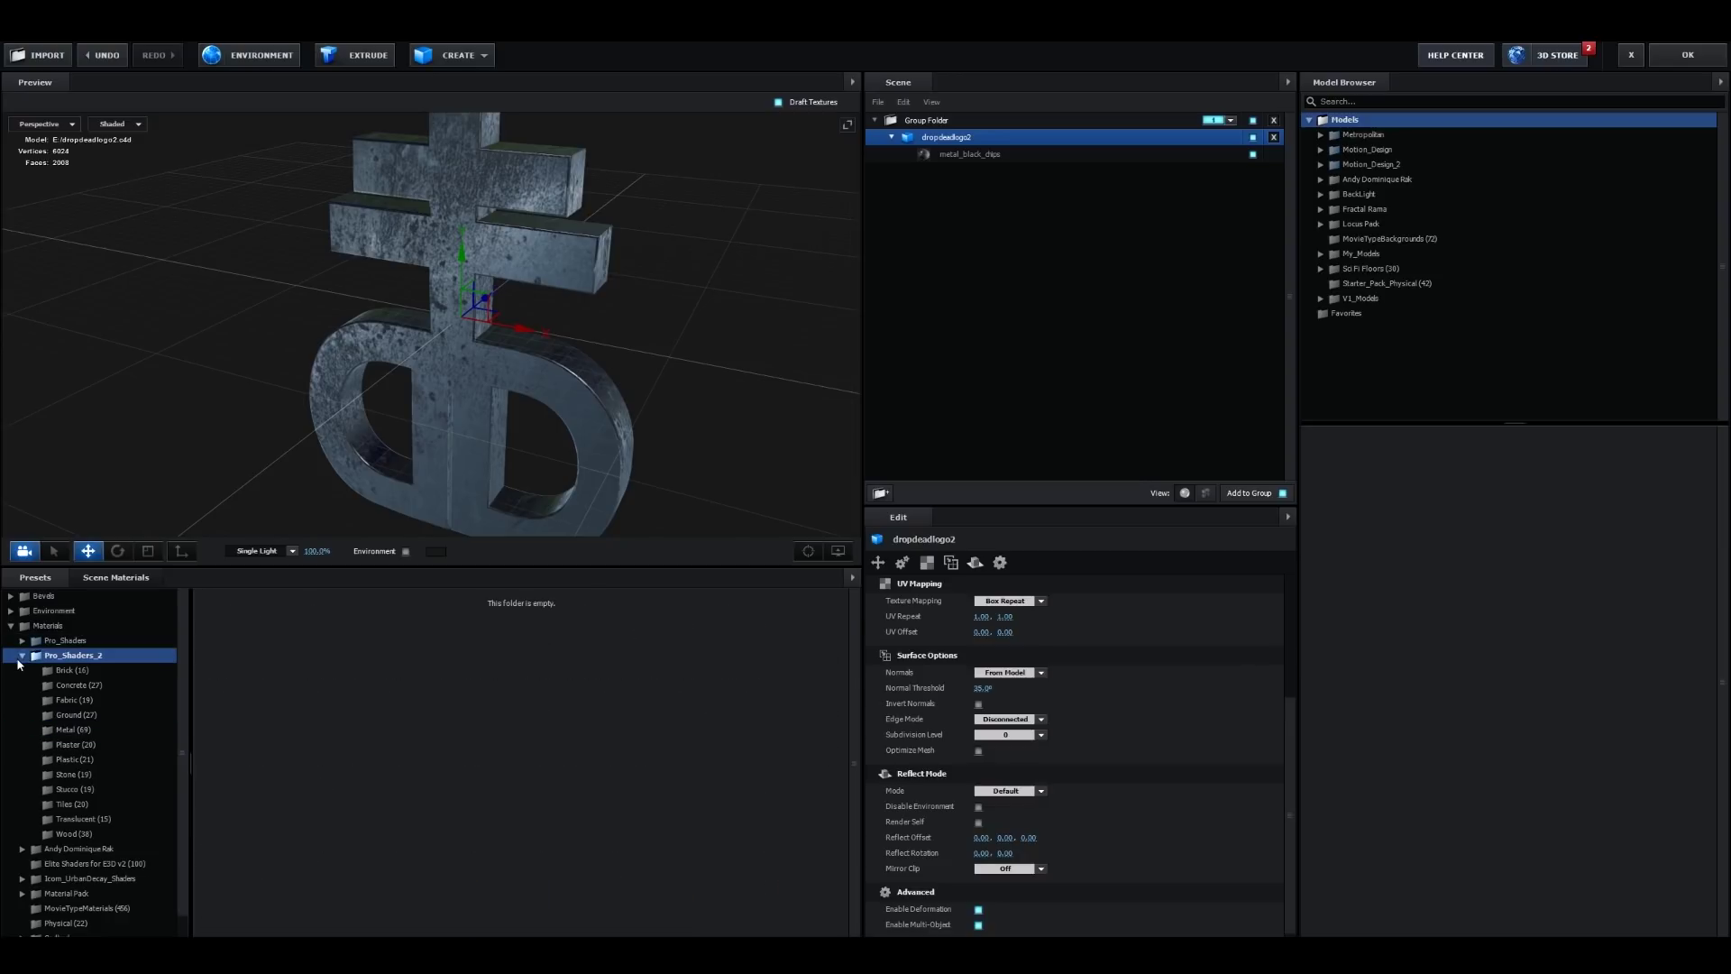
left_click(22, 657)
left_click_drag(361, 302, 392, 277)
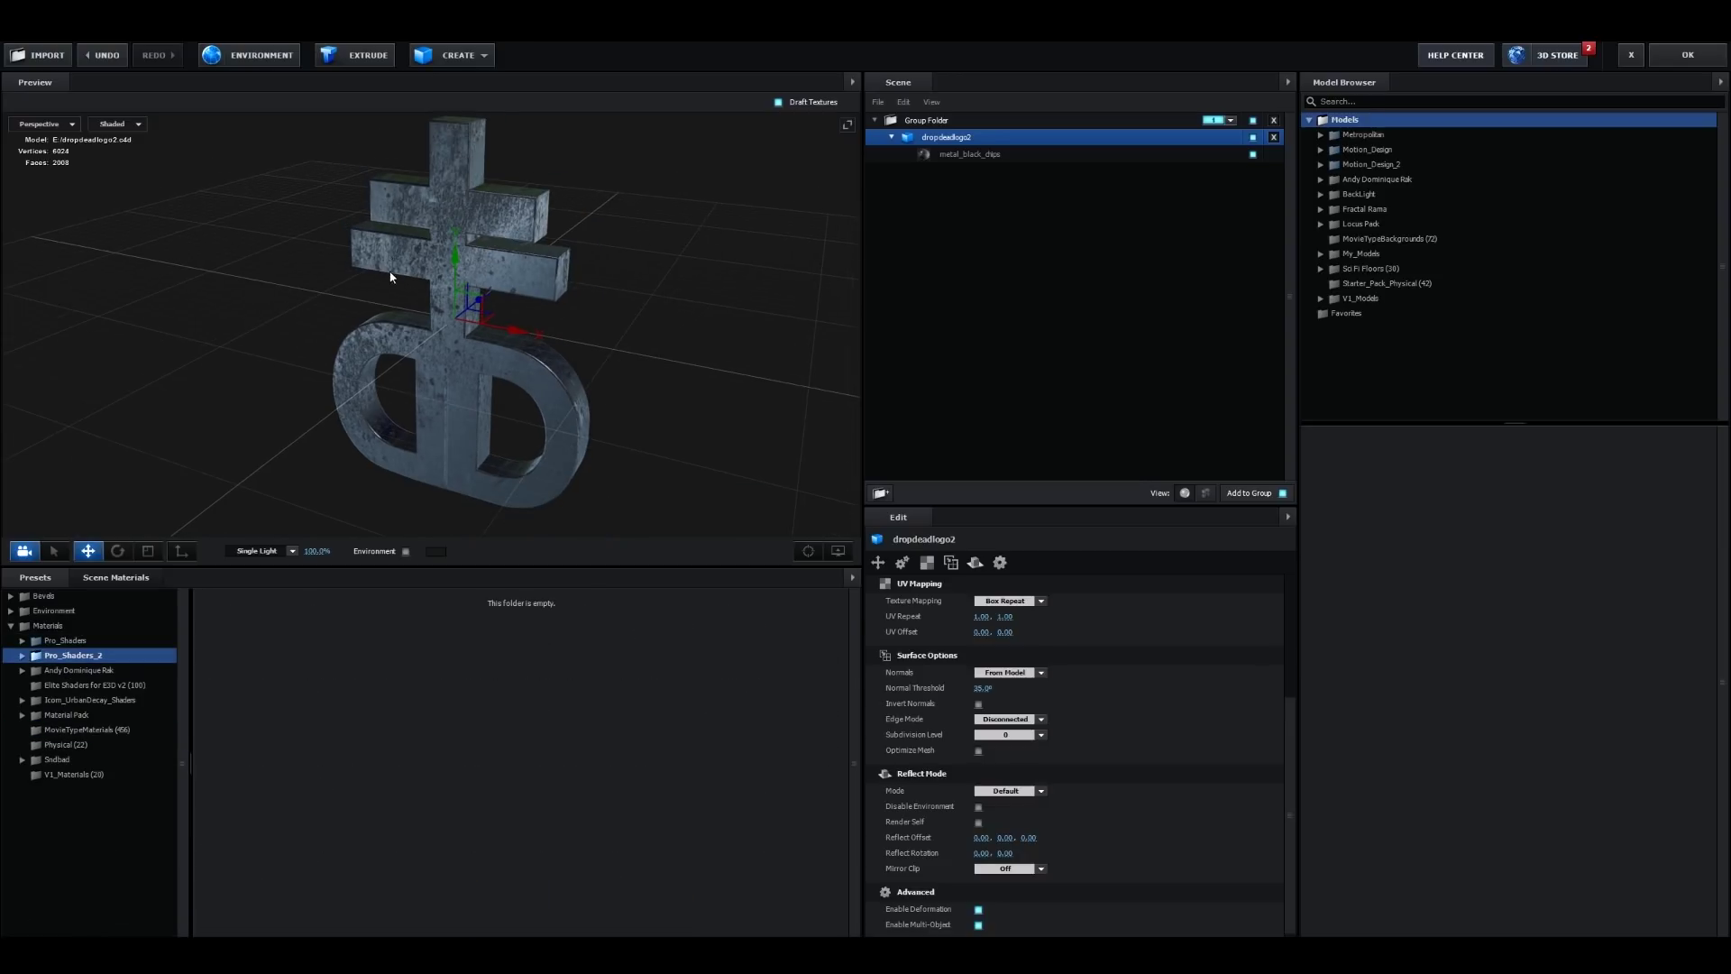
Step: Add a large plane rotated -90° behind the logo and give it a clean brushed metal material from Pro_Shaders_2
left_click(486, 56)
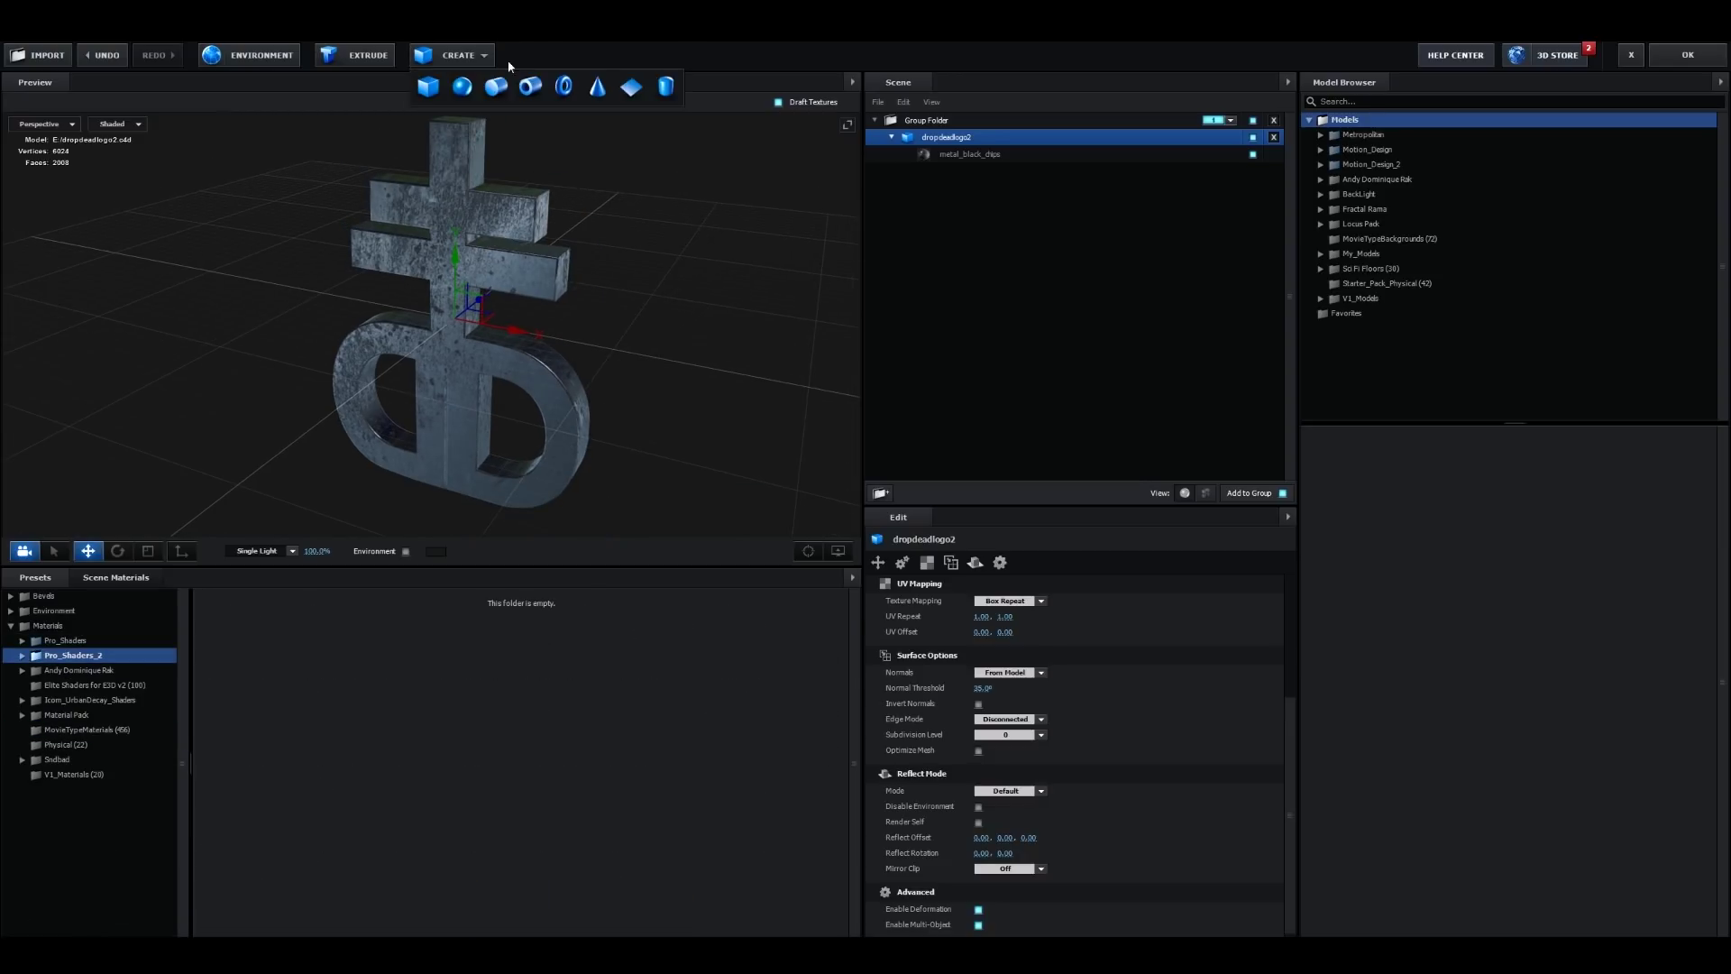
left_click(630, 90)
left_click_drag(981, 601, 1094, 608)
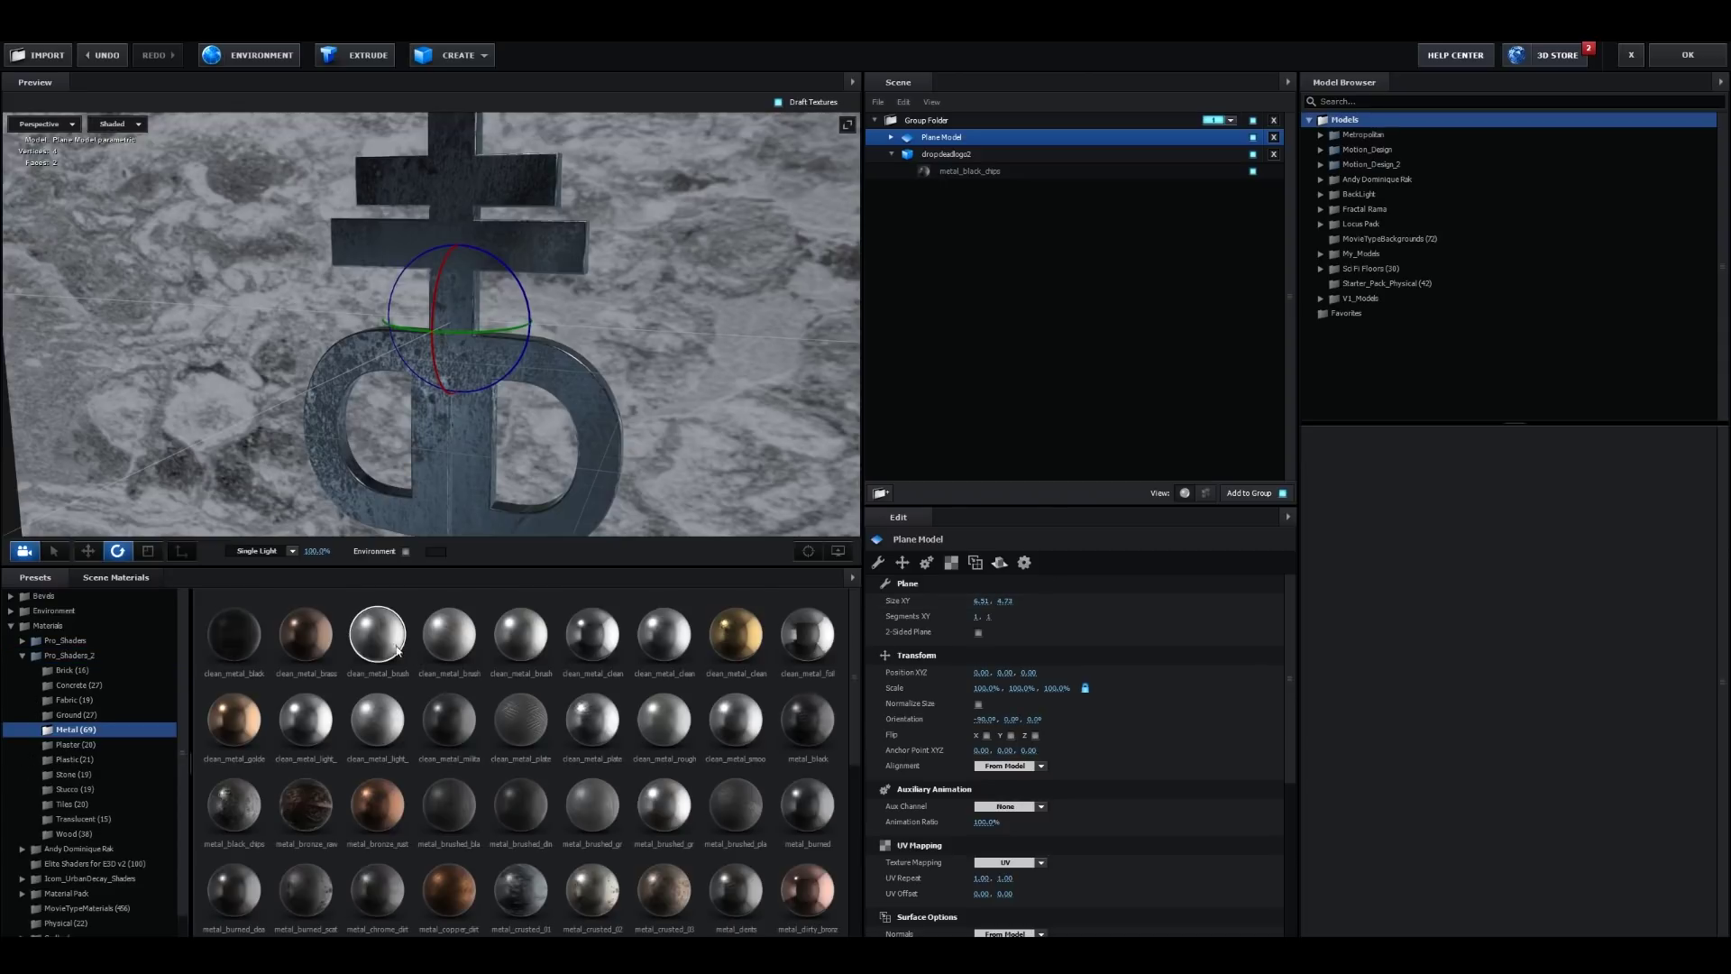
left_click_drag(377, 634, 726, 379)
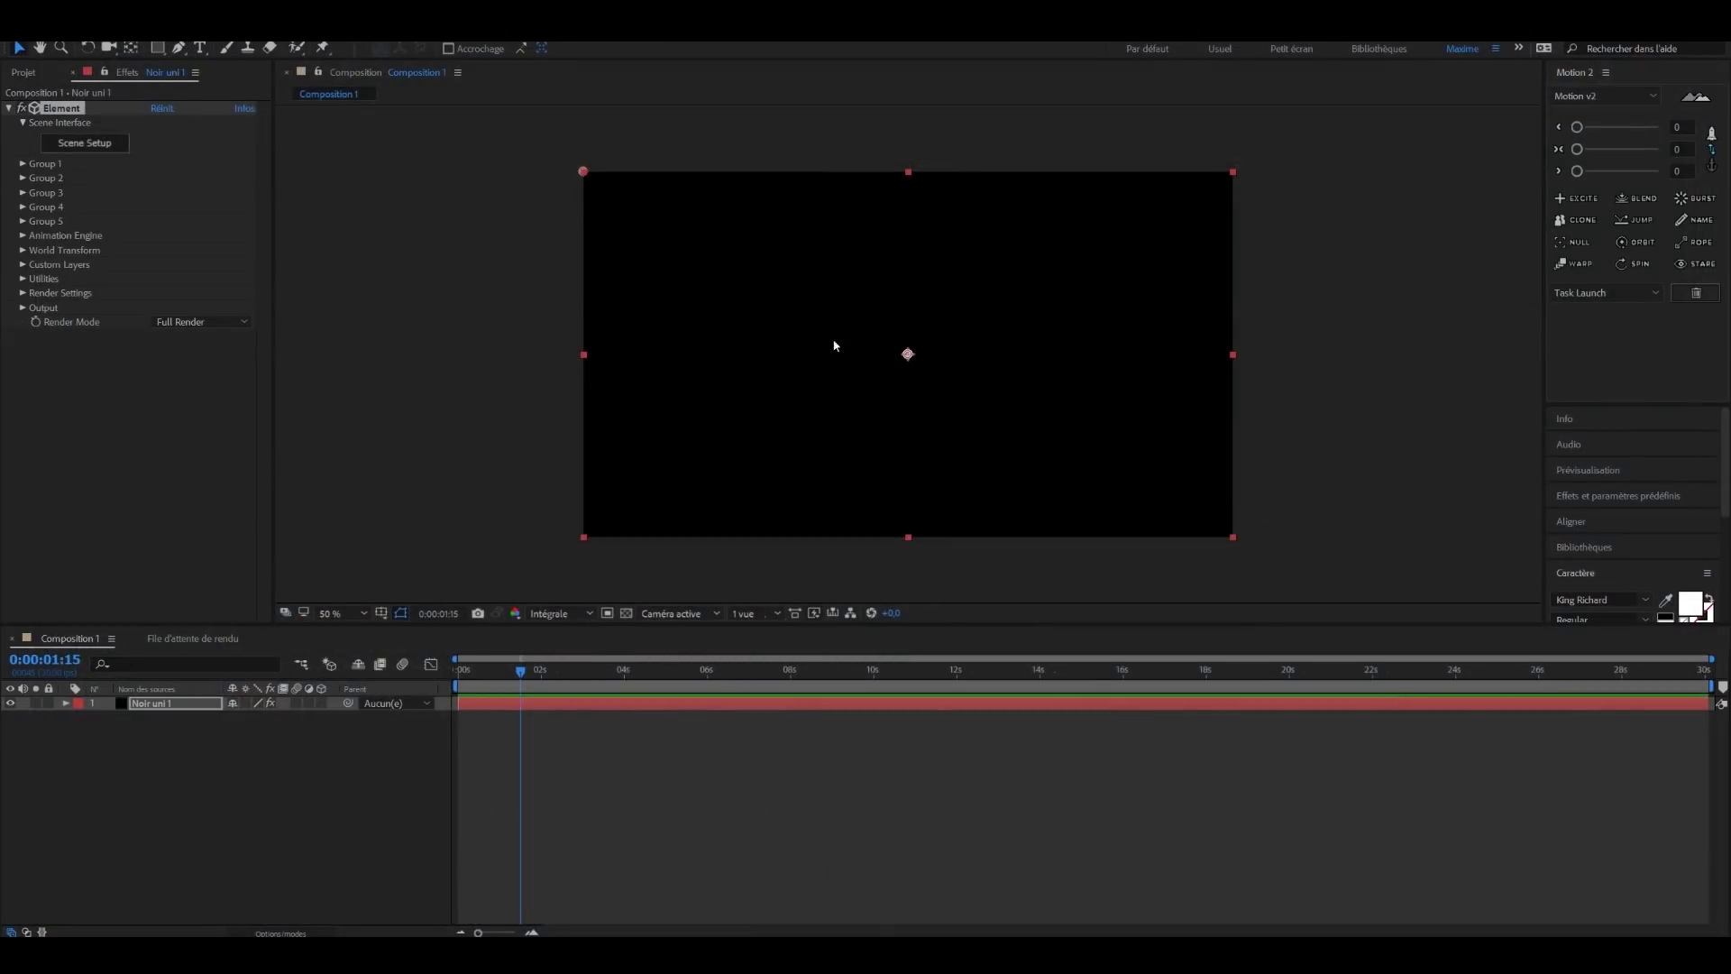
Step: Add a camera to the composition and frame a tilted close-up of the logo's crossbars
left_click(350, 737)
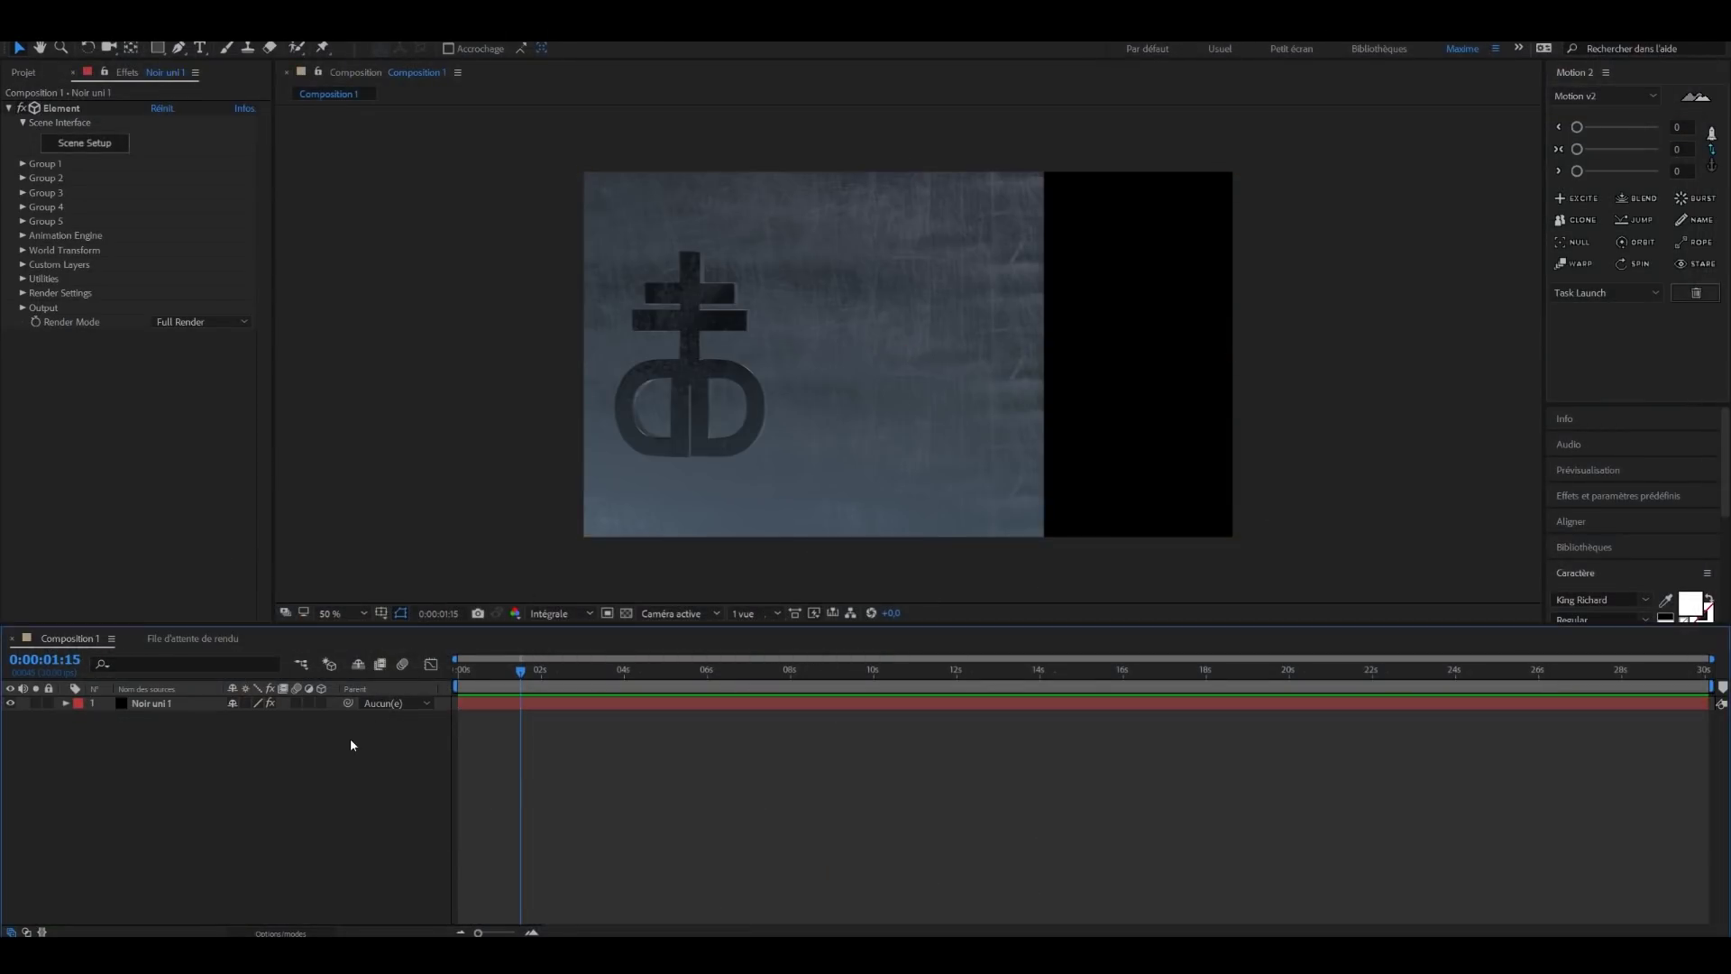
right_click(307, 752)
mouse_move(403, 757)
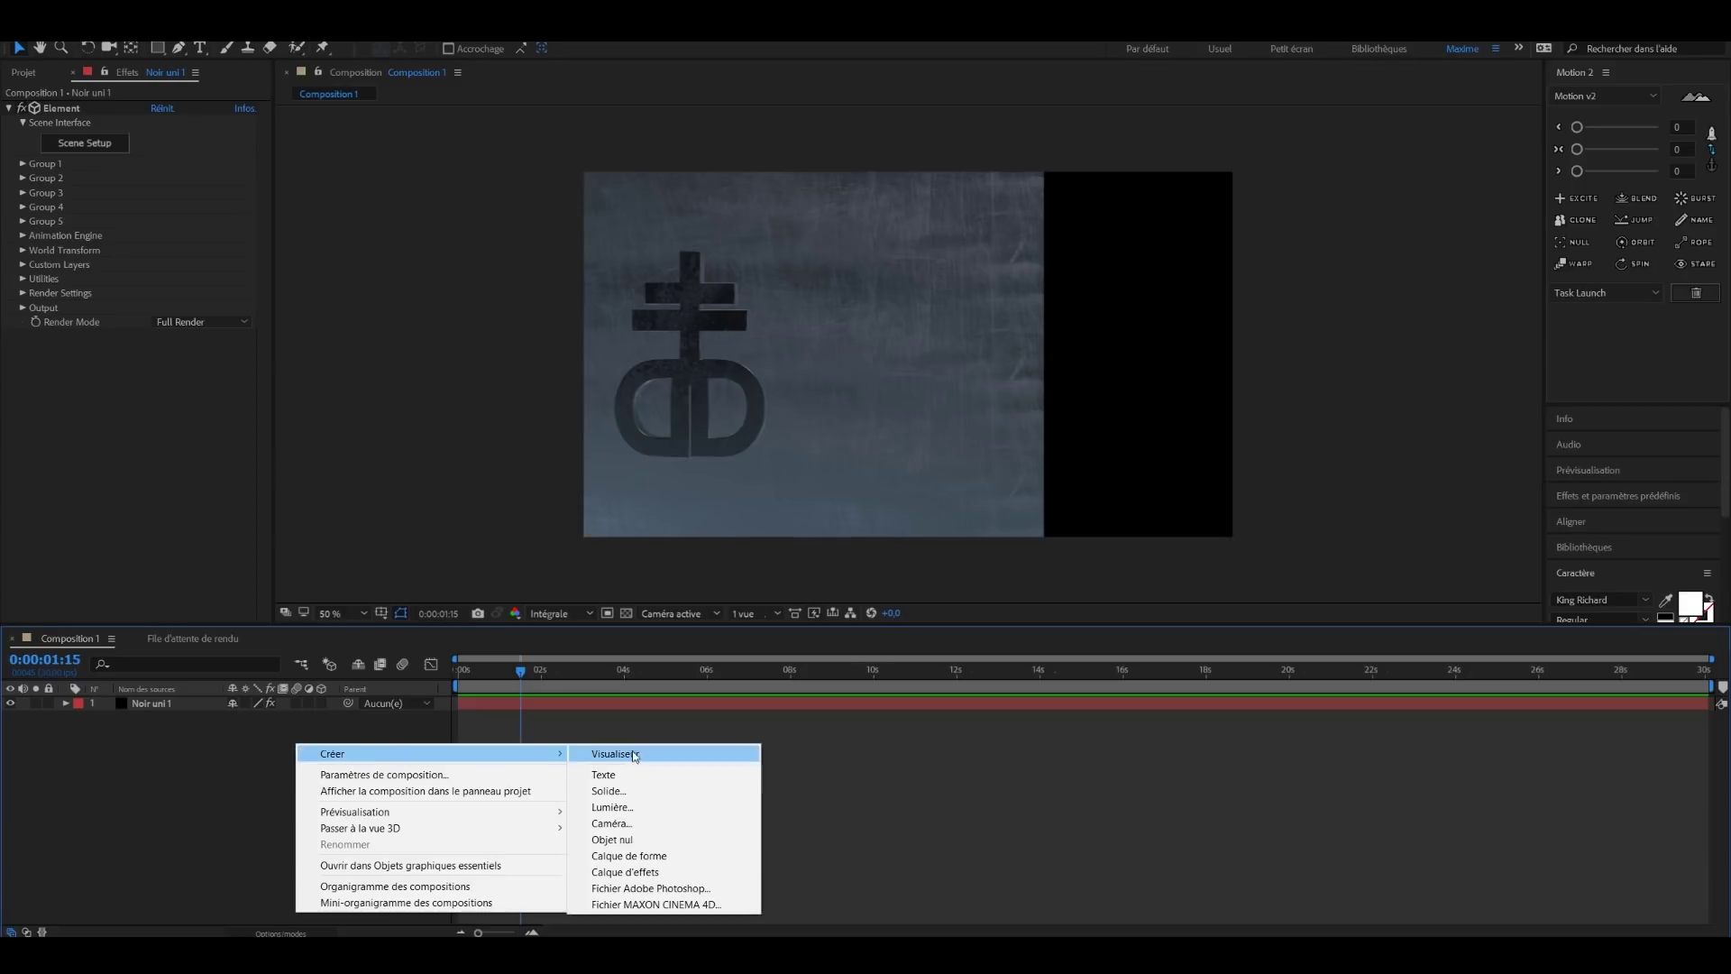
left_click(631, 819)
left_click(1067, 663)
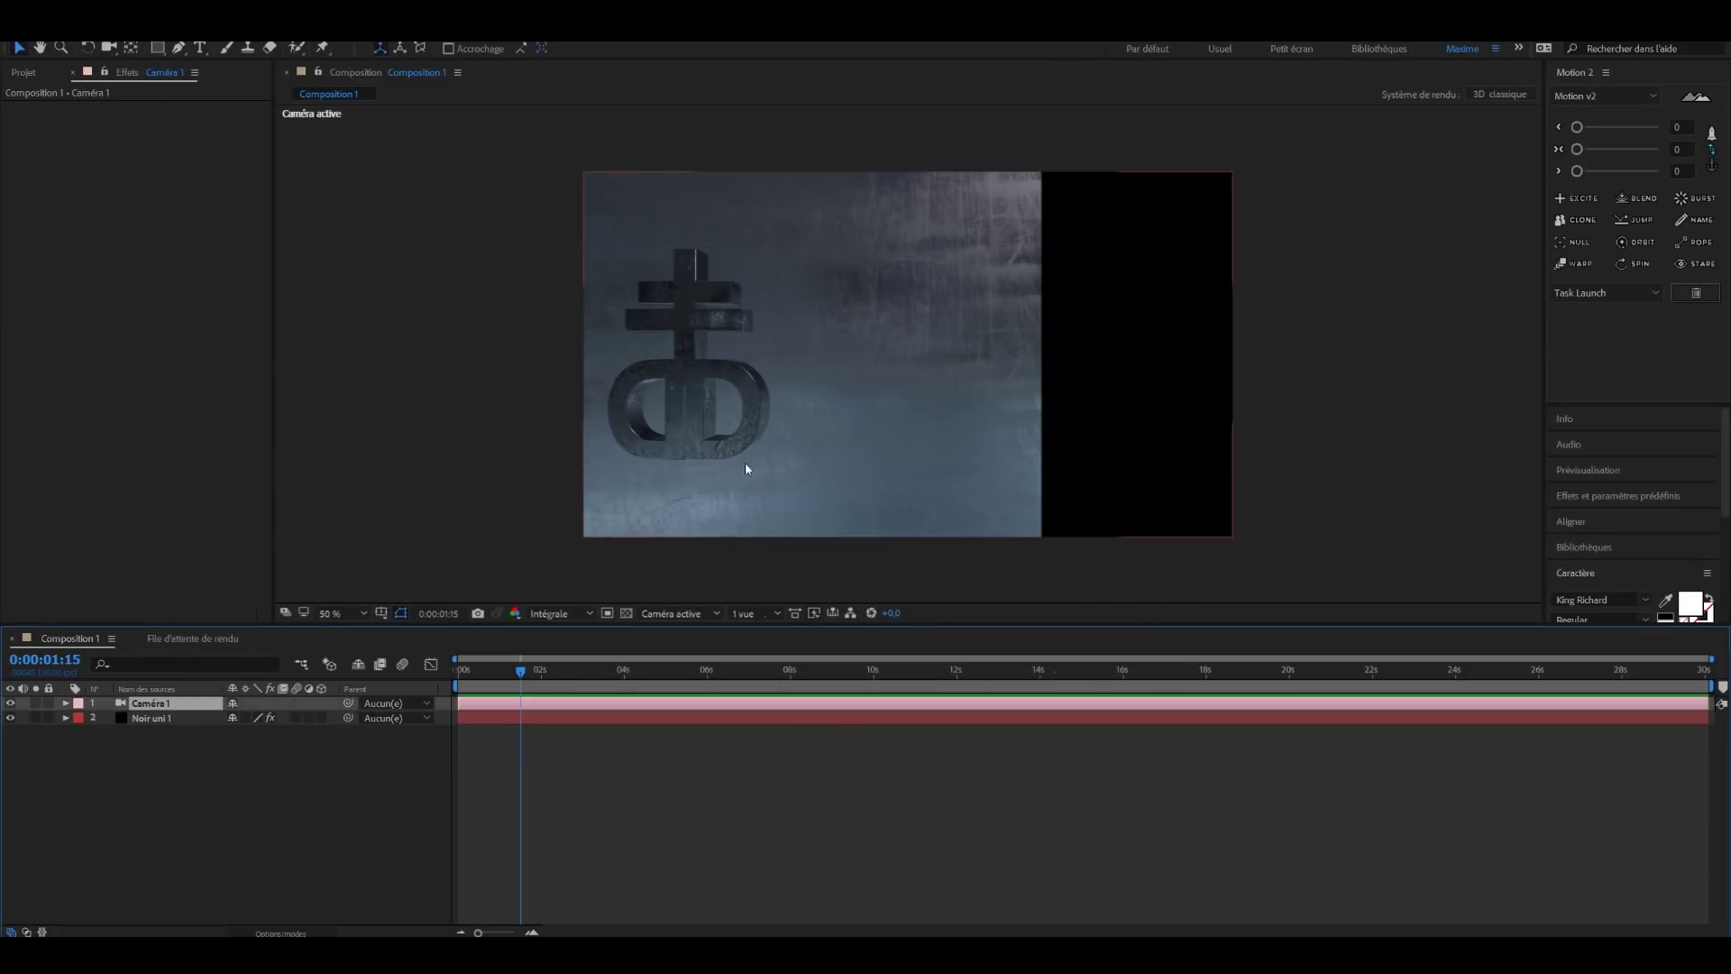
left_click_drag(705, 390, 742, 396)
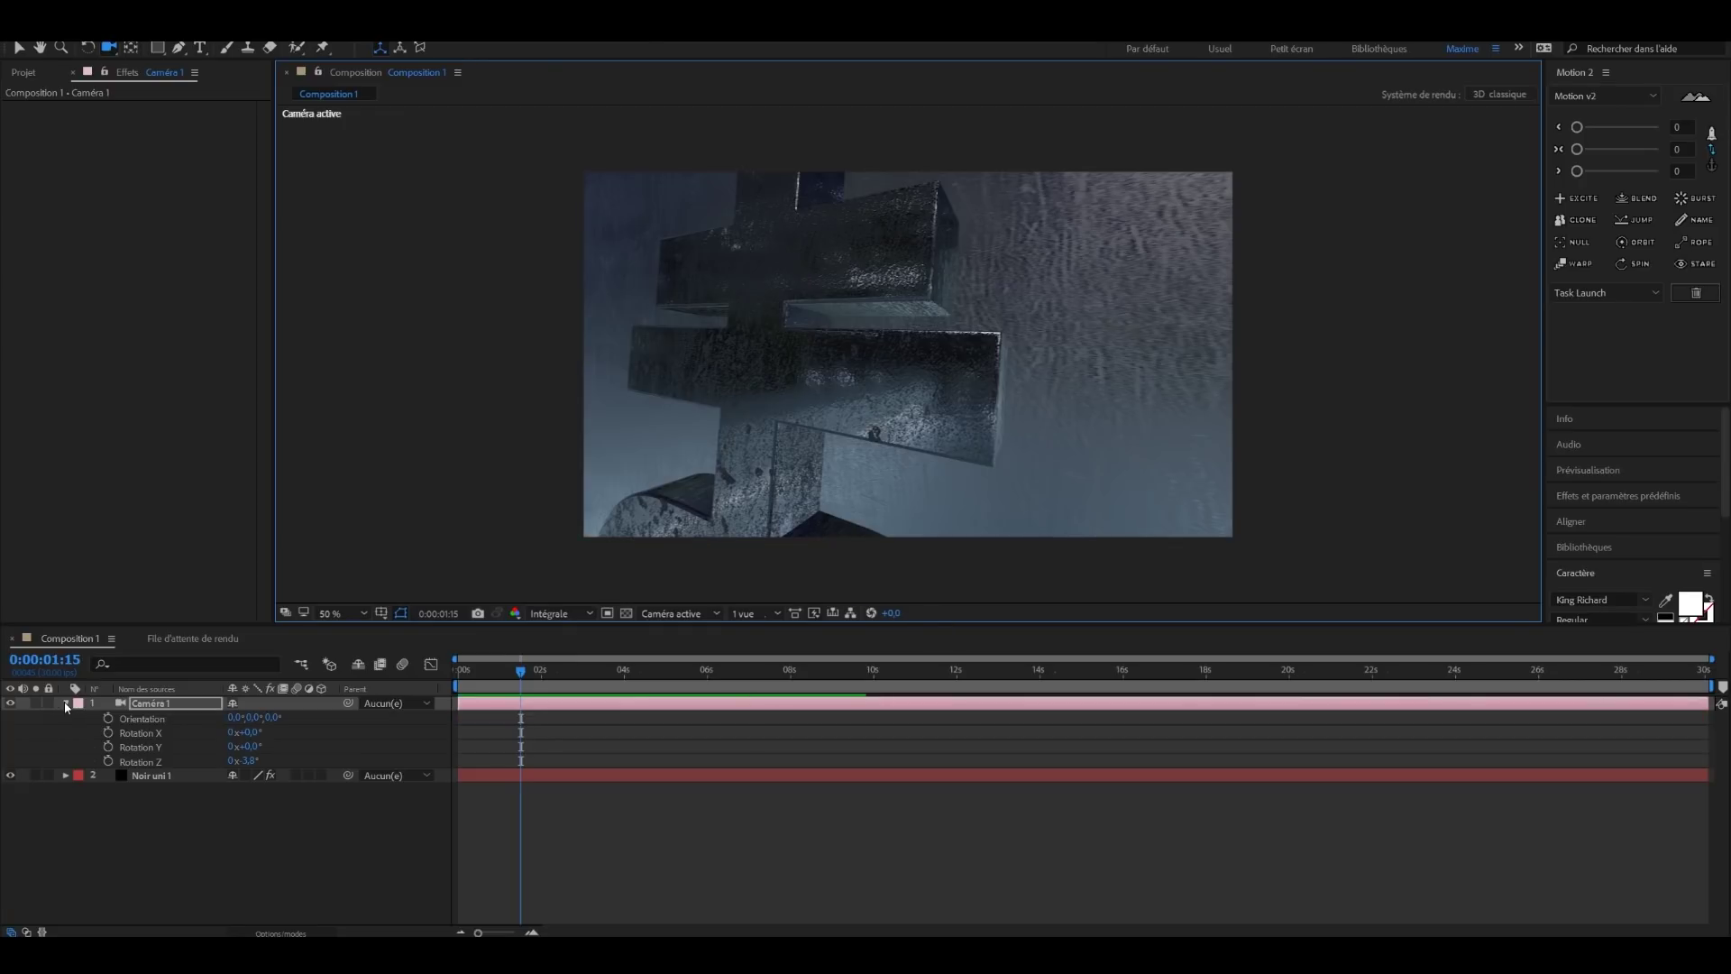
Step: Turn on the camera's depth of field, set its blur level to 200 %, and increase the aperture
left_click(65, 706)
left_click(65, 706)
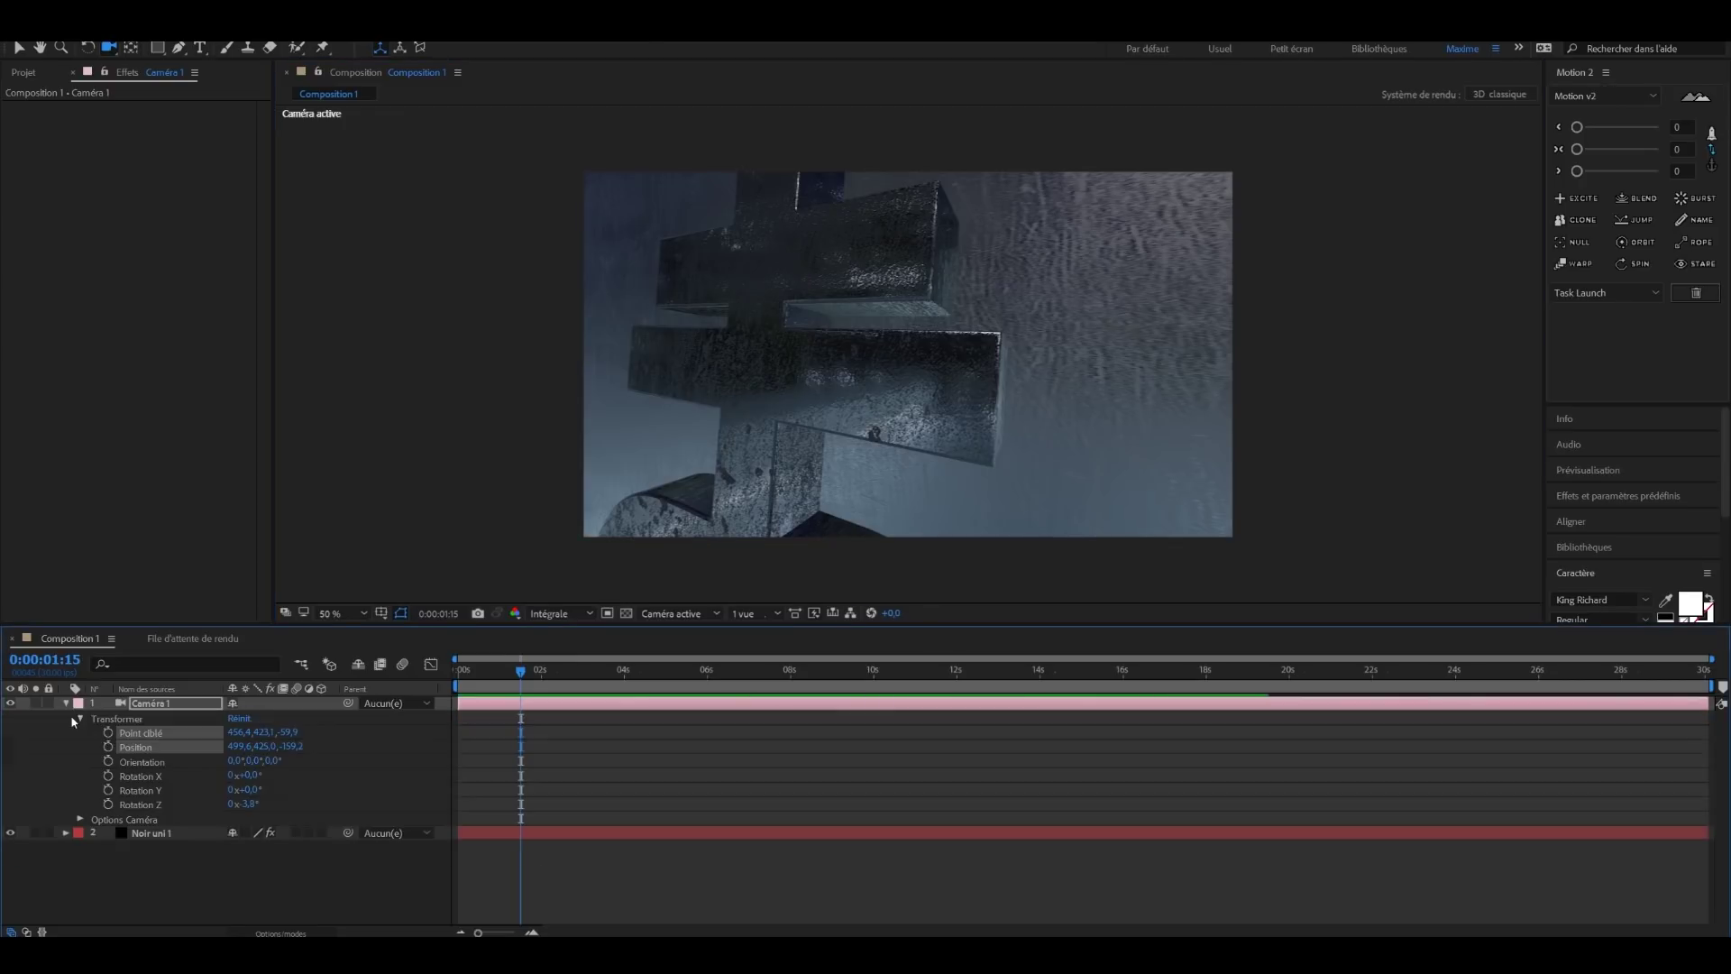
left_click(78, 821)
scroll(105, 826, "down", 3)
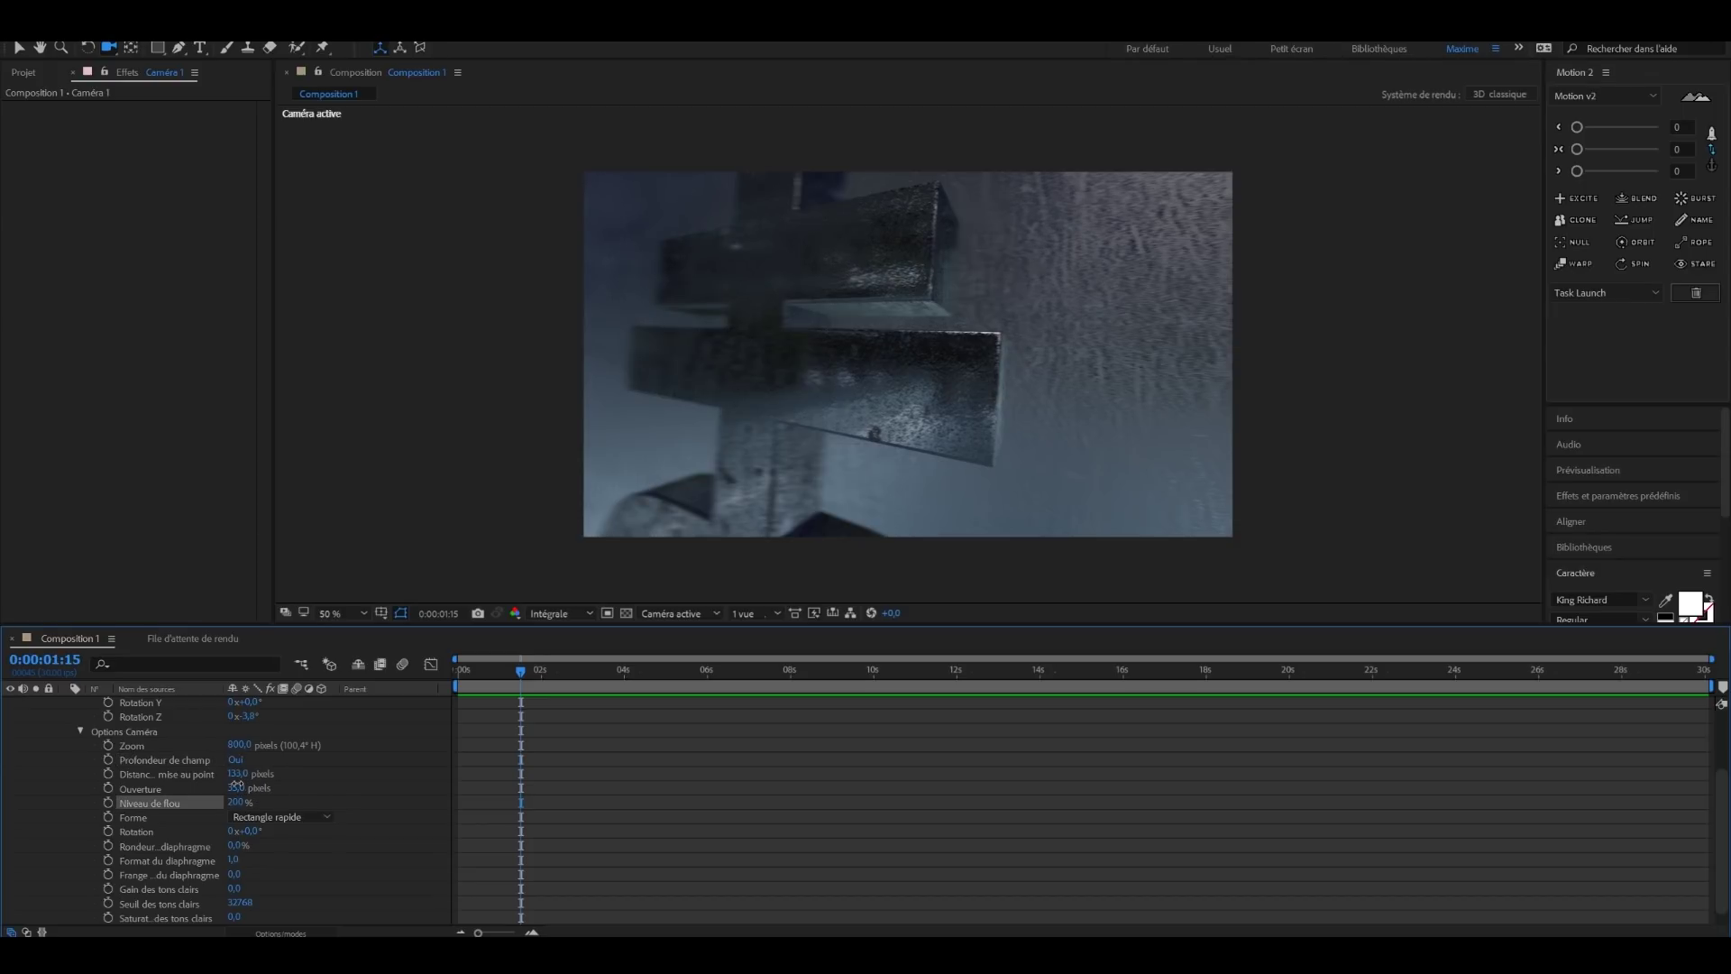
left_click_drag(236, 786, 261, 779)
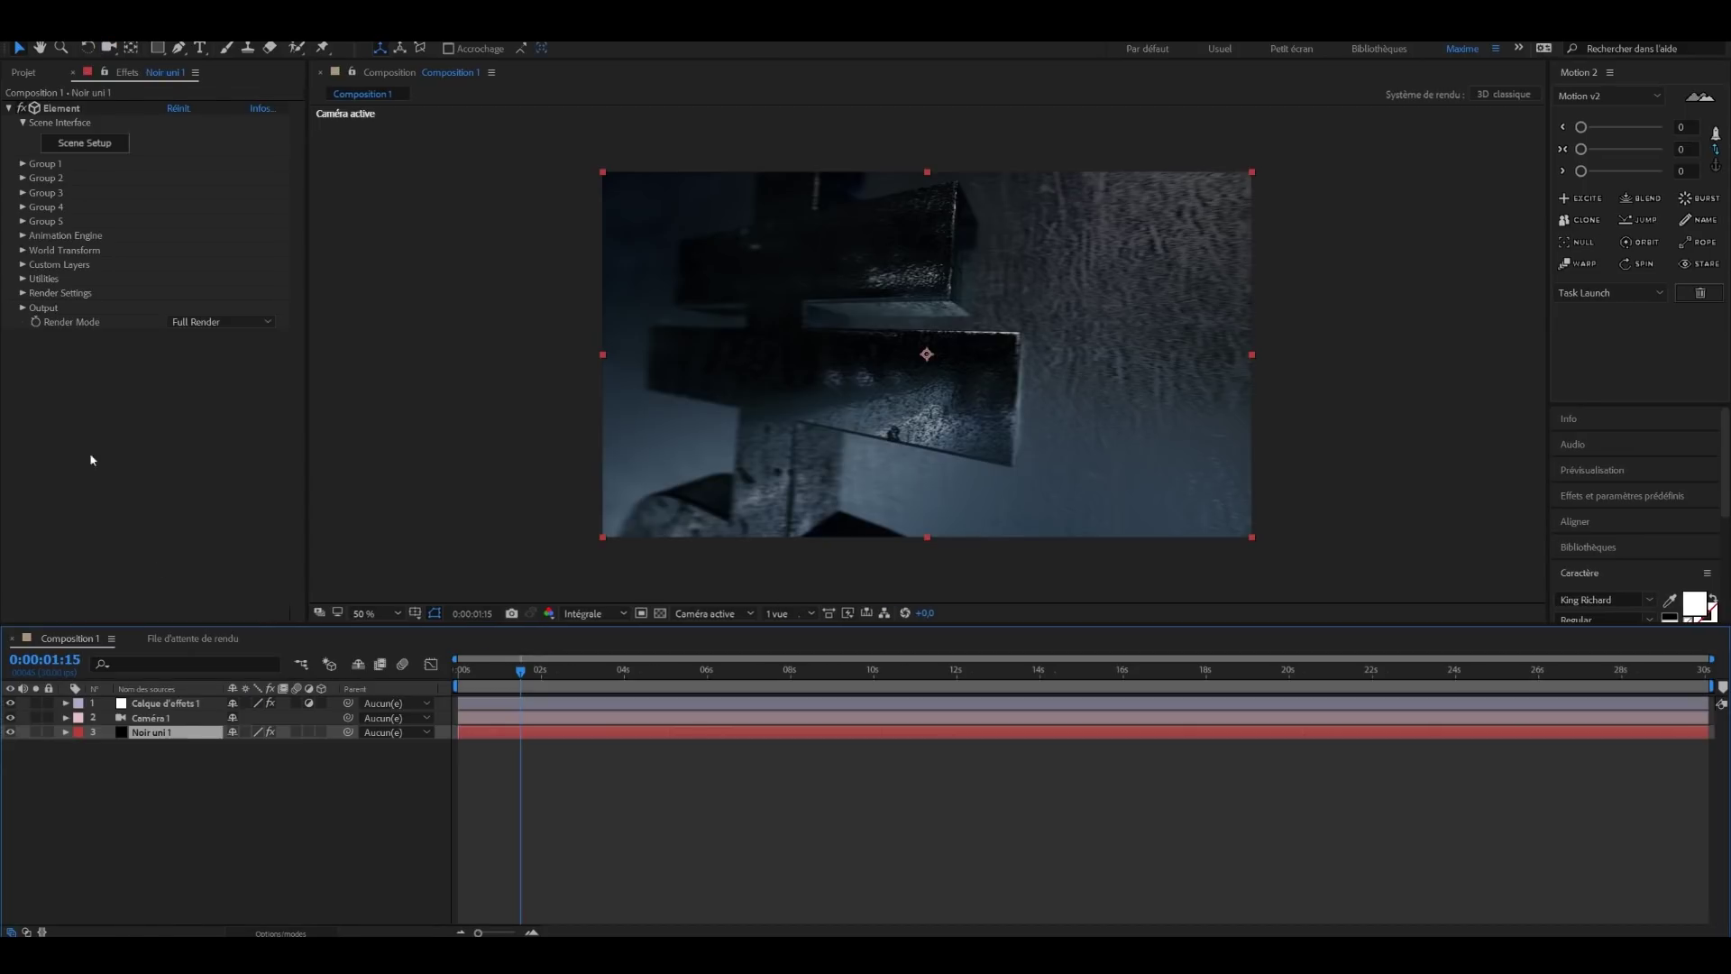
Step: Set Element's output Multisampling to 16 and Supersampling to 4
left_click(23, 307)
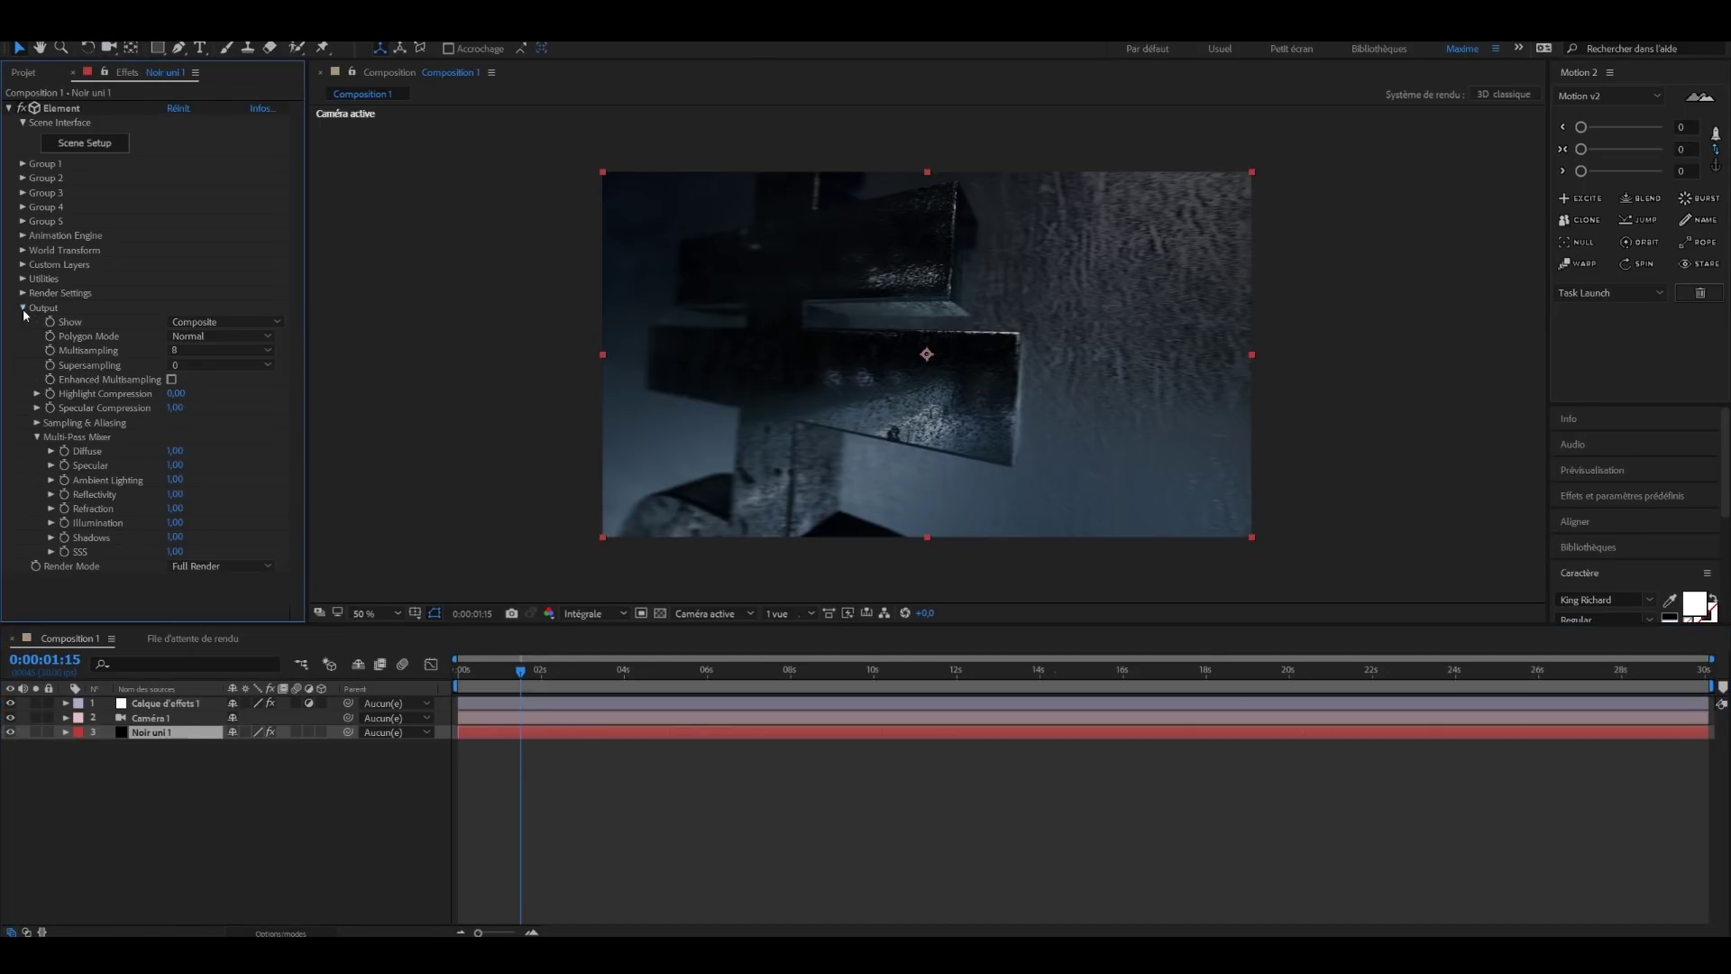
left_click(198, 350)
left_click(202, 456)
left_click(203, 365)
left_click(207, 412)
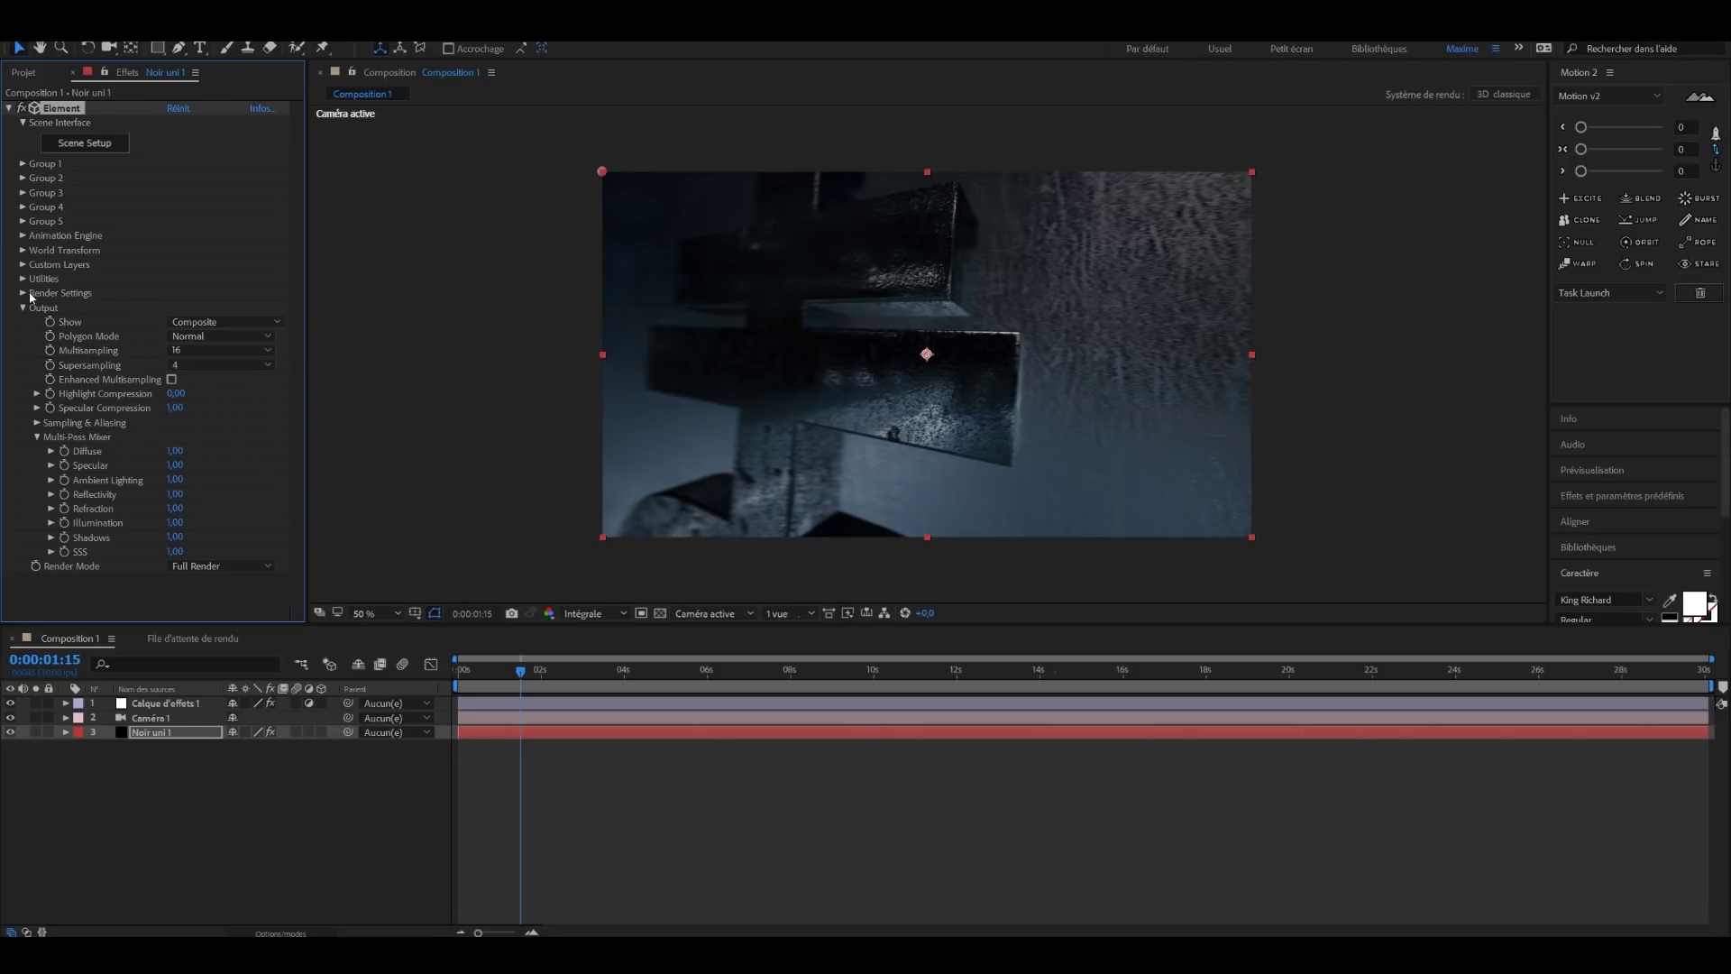
Step: Enable Ambient Occlusion in Element's Render Settings
left_click(23, 293)
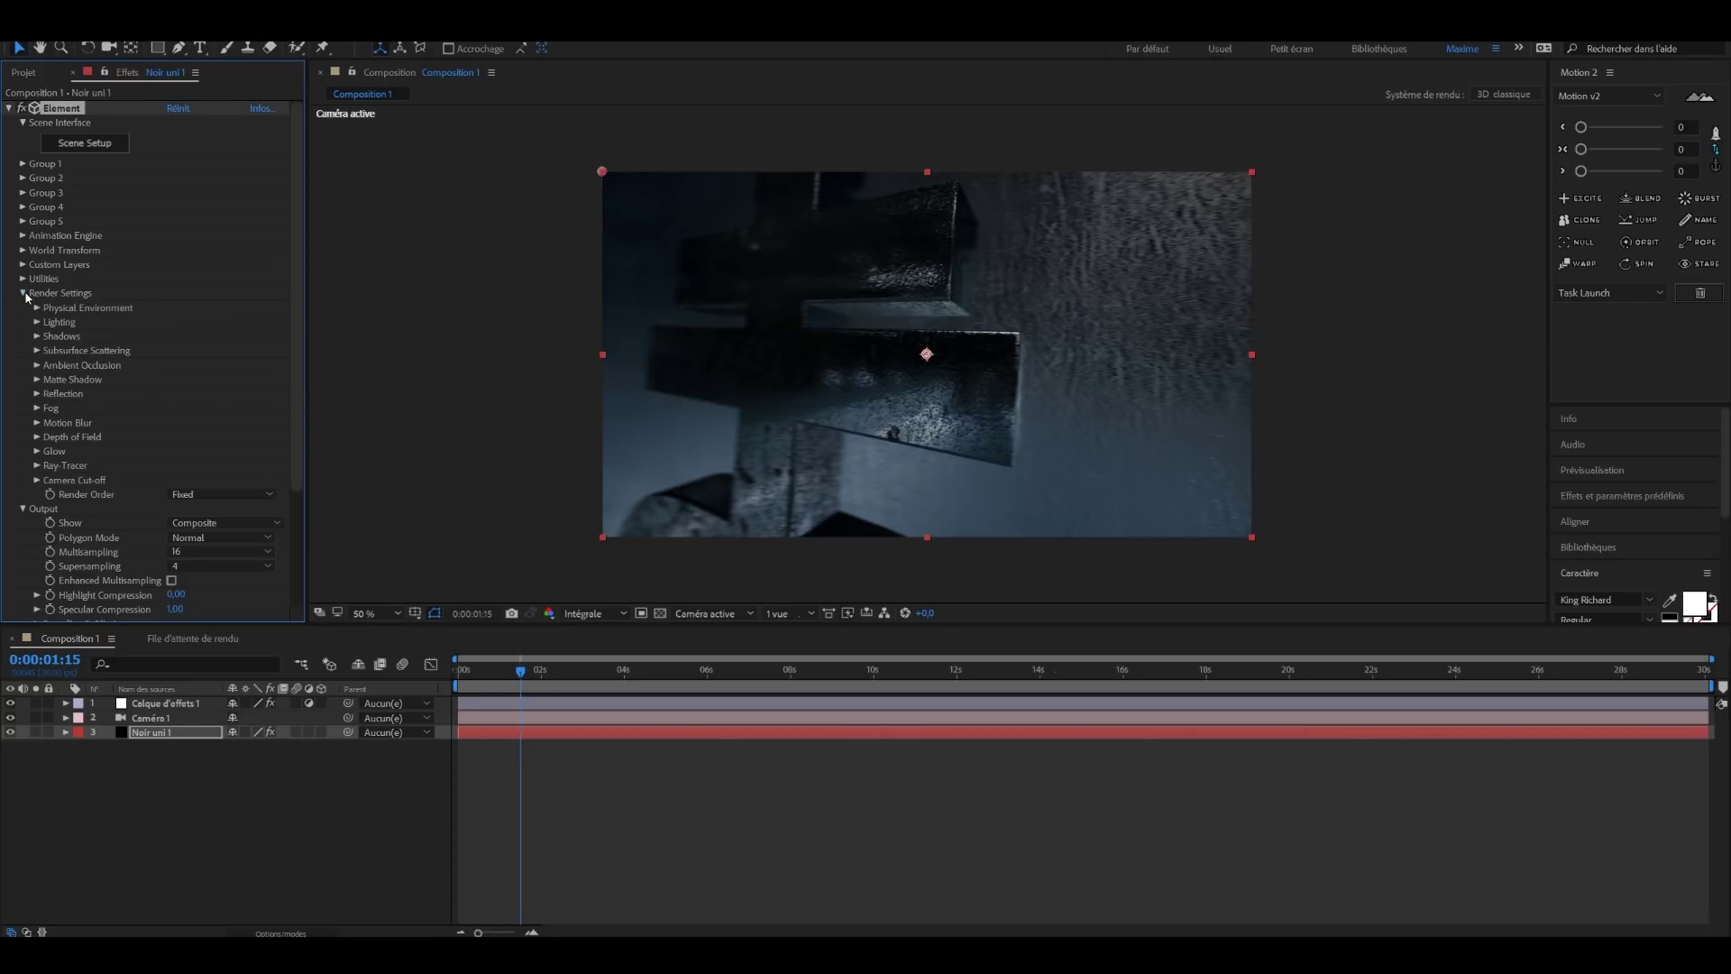
left_click(37, 365)
left_click(175, 393)
left_click(180, 389)
left_click(172, 342)
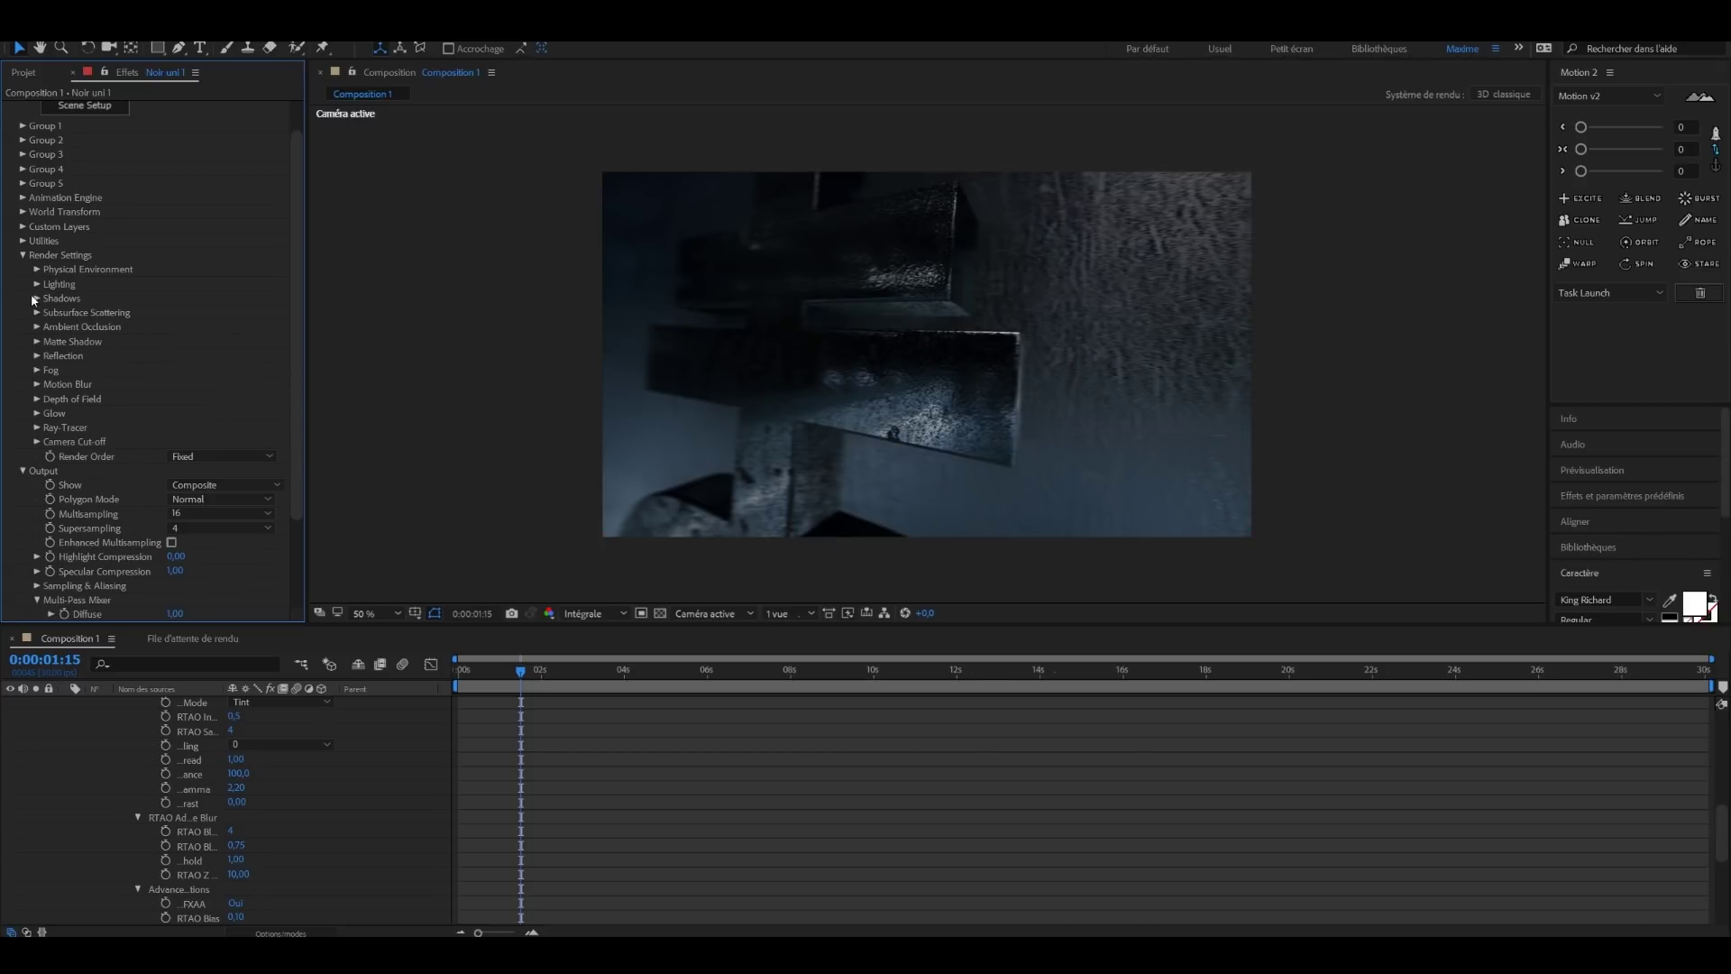
Step: Try the Single Light preset as Element's additional lighting and switch it to Clean Blue
left_click(37, 285)
left_click(51, 343)
left_click(199, 327)
left_click(217, 355)
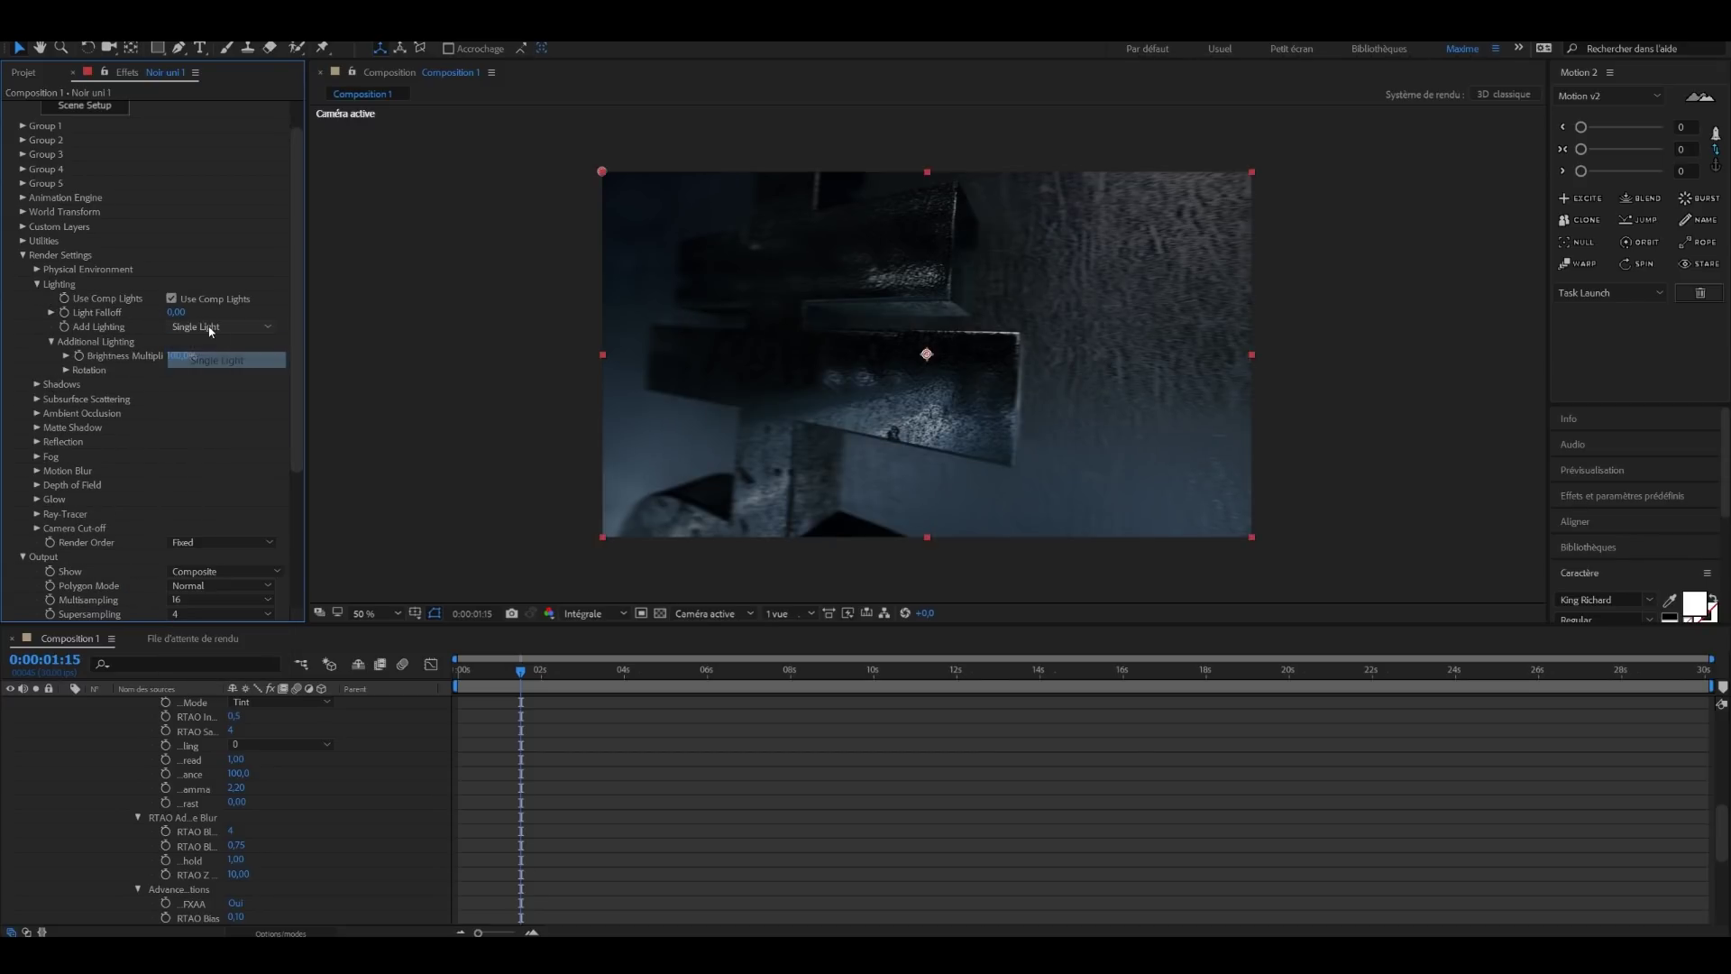
left_click(210, 330)
left_click(217, 376)
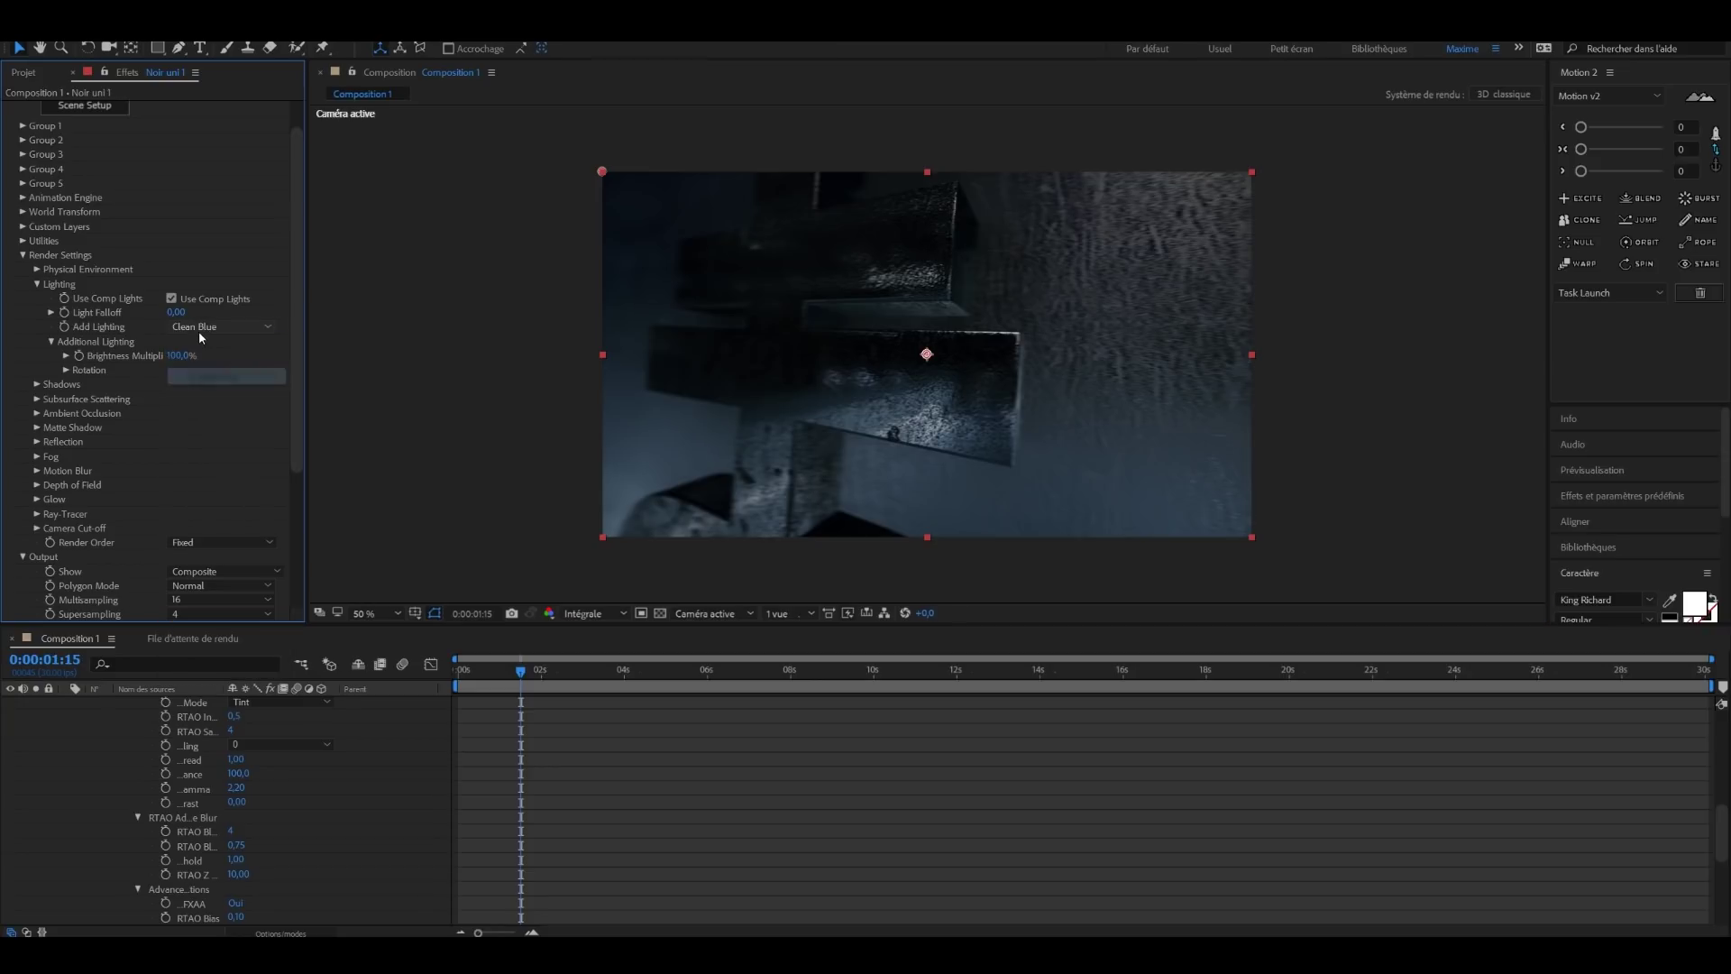
Step: Try the Warm preset as Element's additional lighting and switch it to Cinema
left_click(217, 326)
left_click(216, 392)
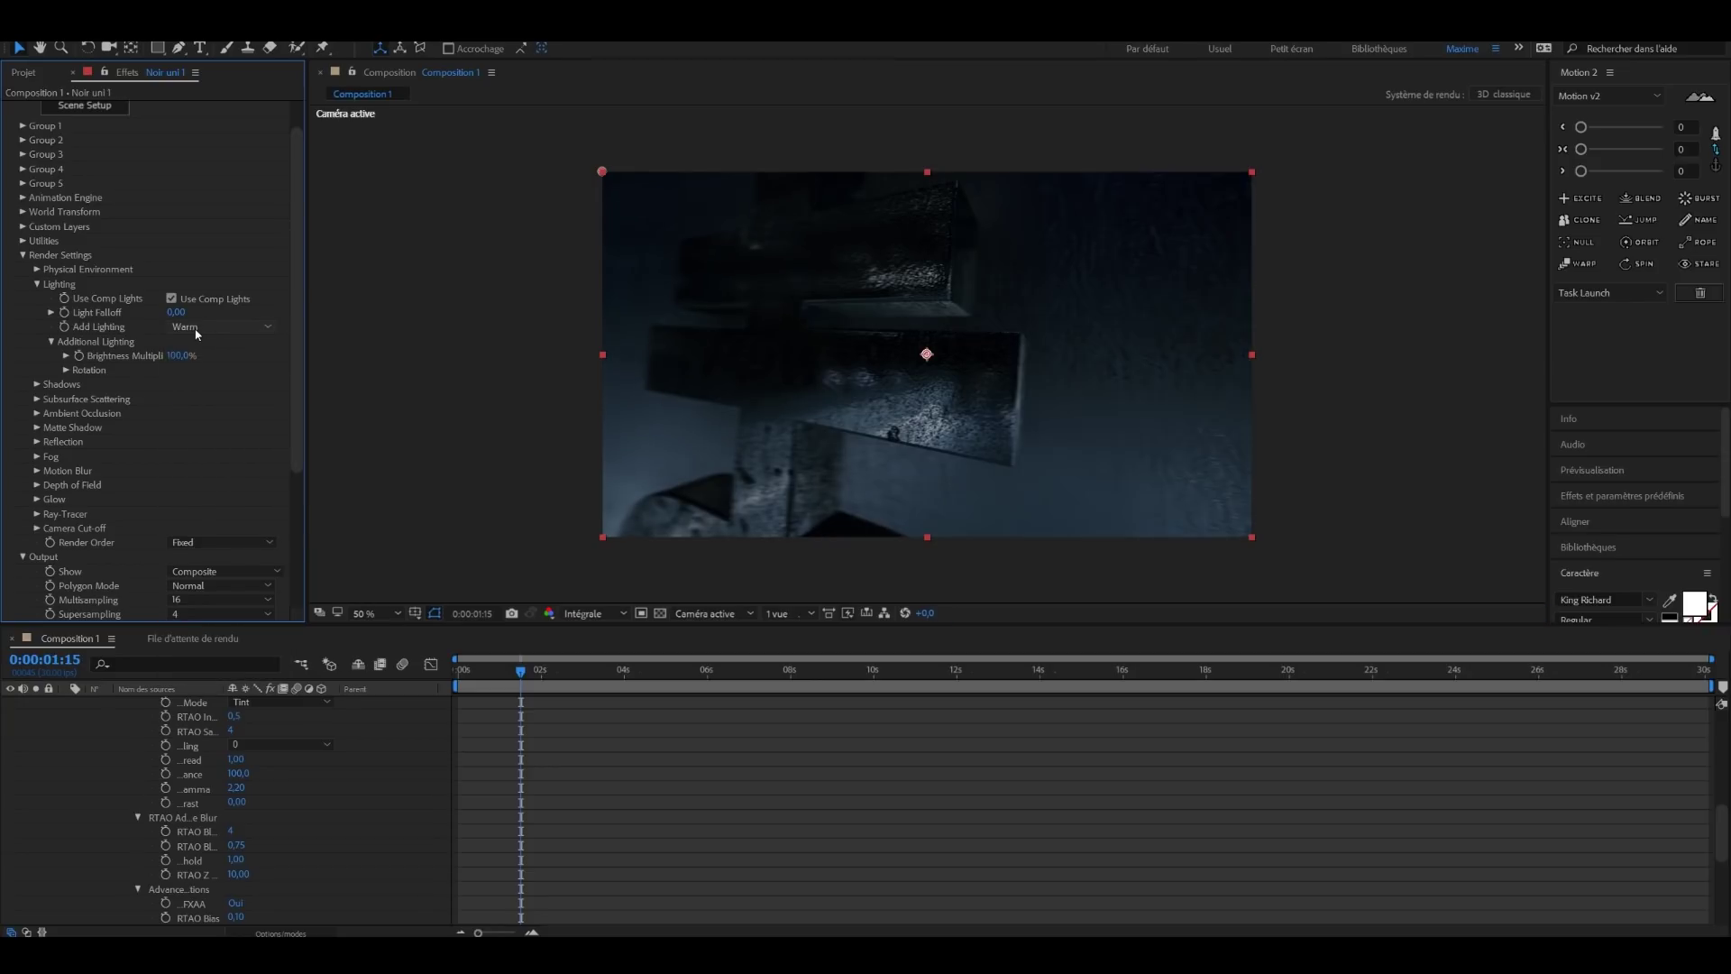
left_click(216, 327)
left_click(215, 506)
Step: Rotate Element's additional lighting to about -54° on Y and collapse the black solid layer's properties
left_click(66, 370)
mouse_move(196, 404)
left_mouse_down()
mouse_move(415, 426)
mouse_move(188, 425)
left_mouse_up()
left_click_drag(188, 426, 184, 426)
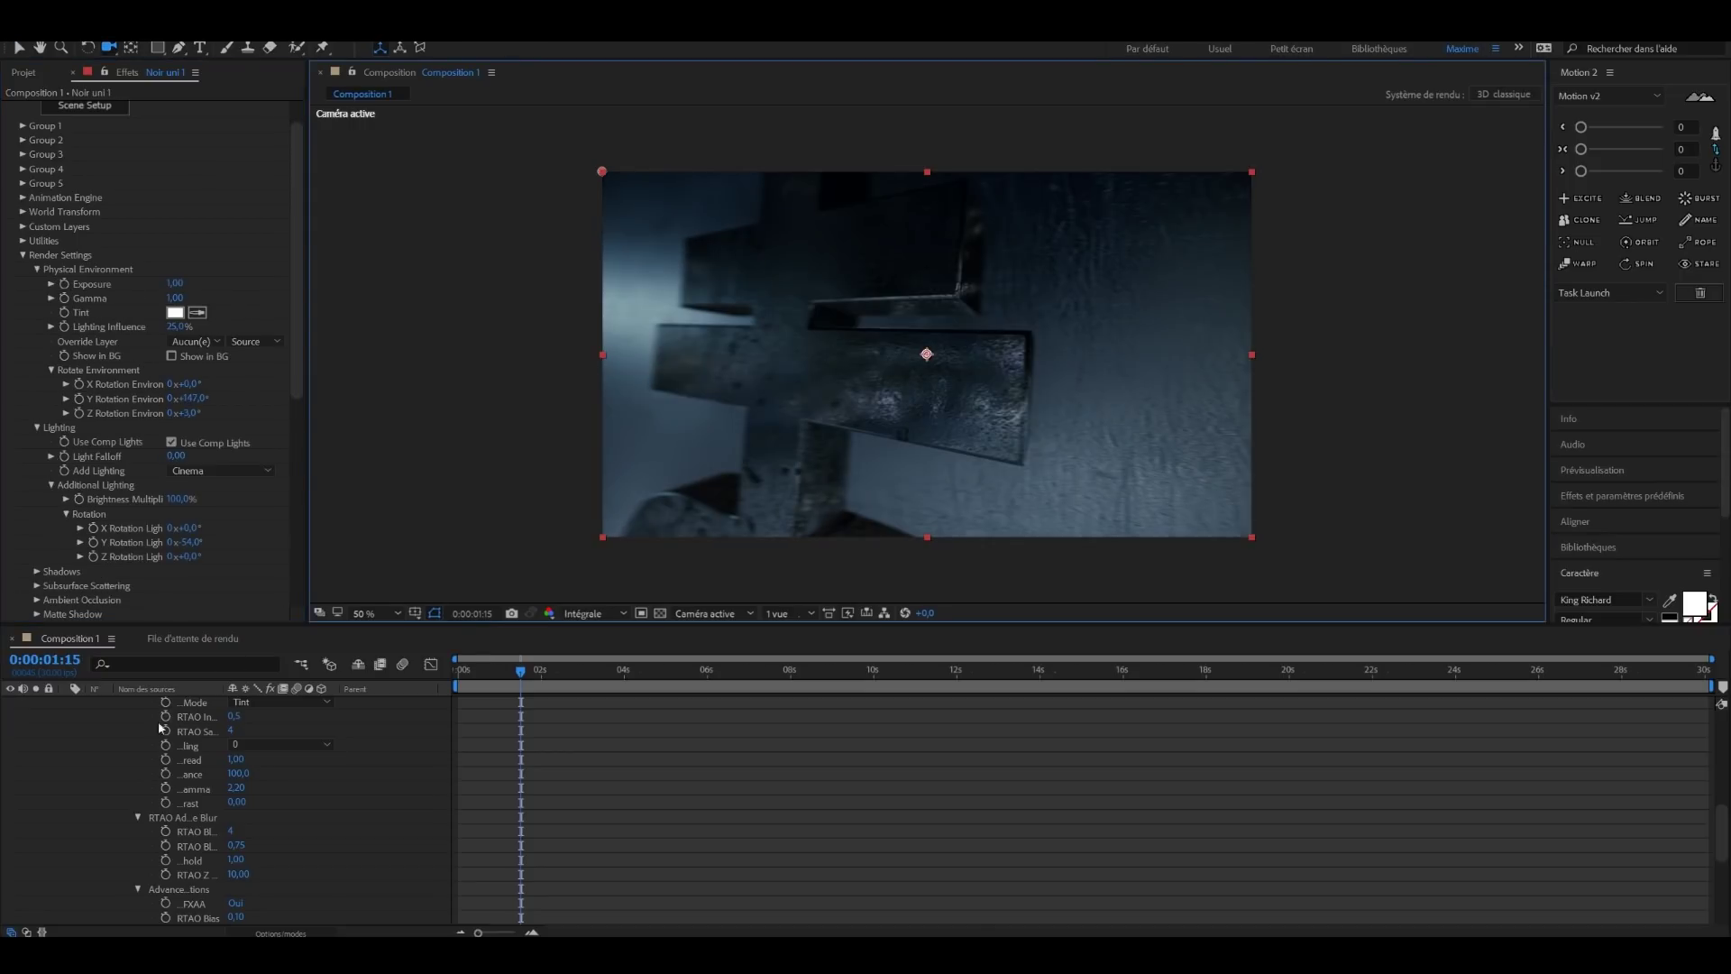
scroll(135, 731, "up", 15)
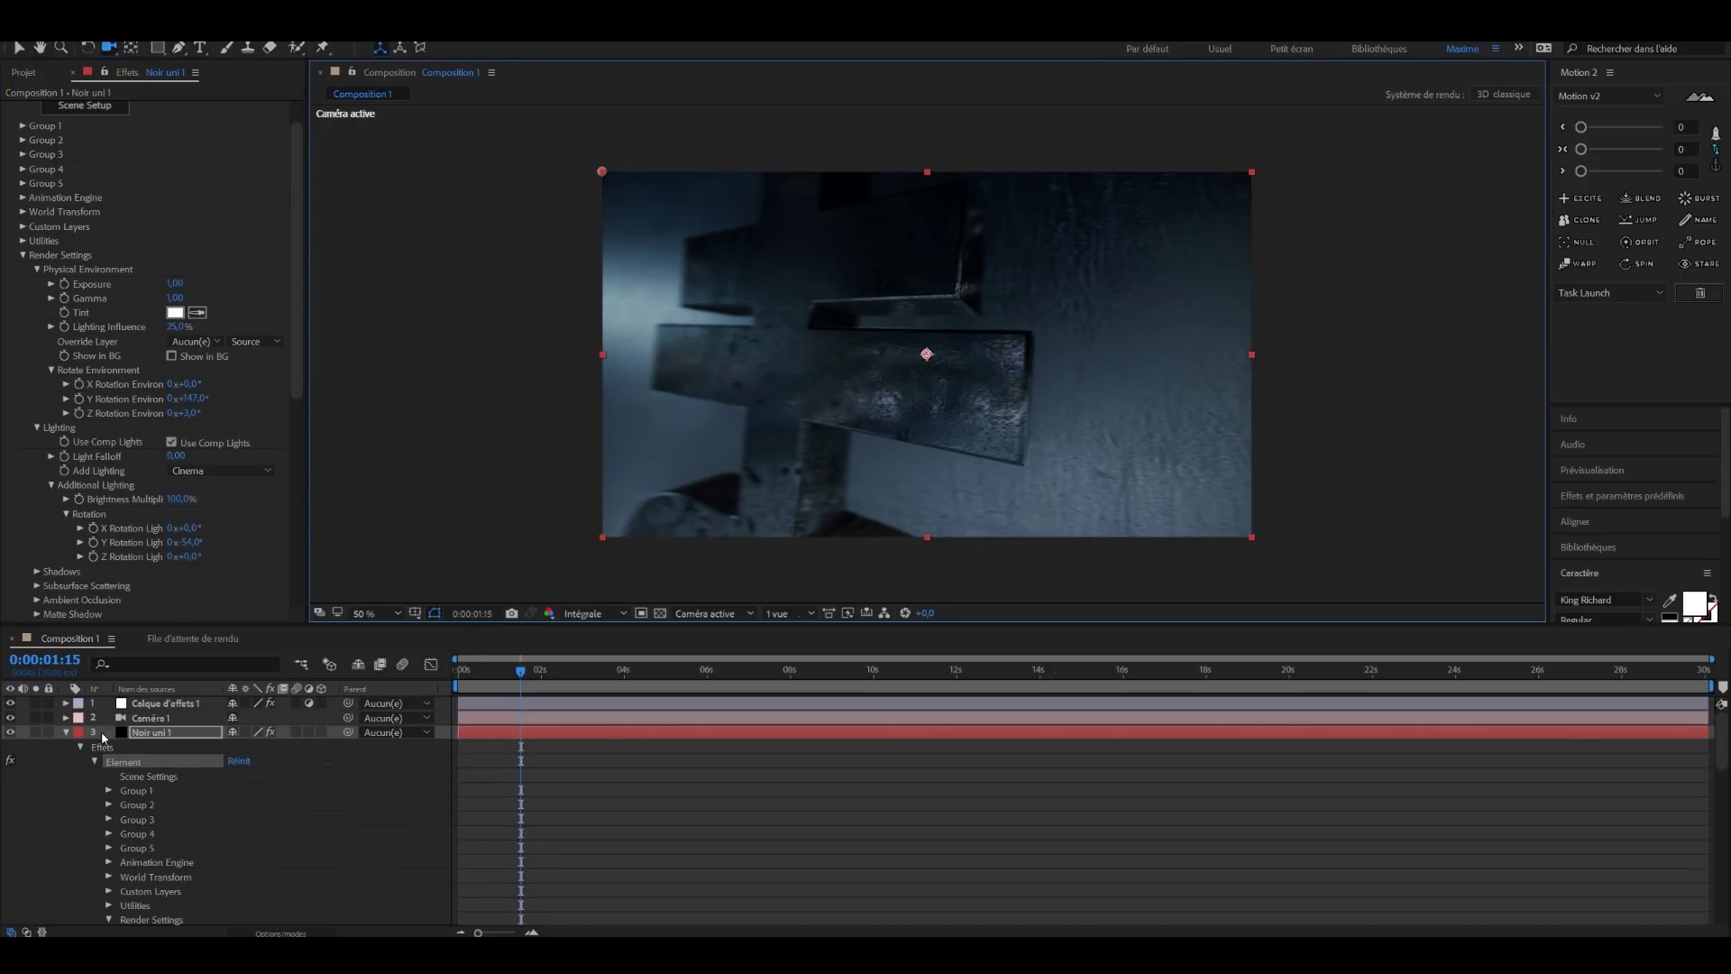
left_click(66, 732)
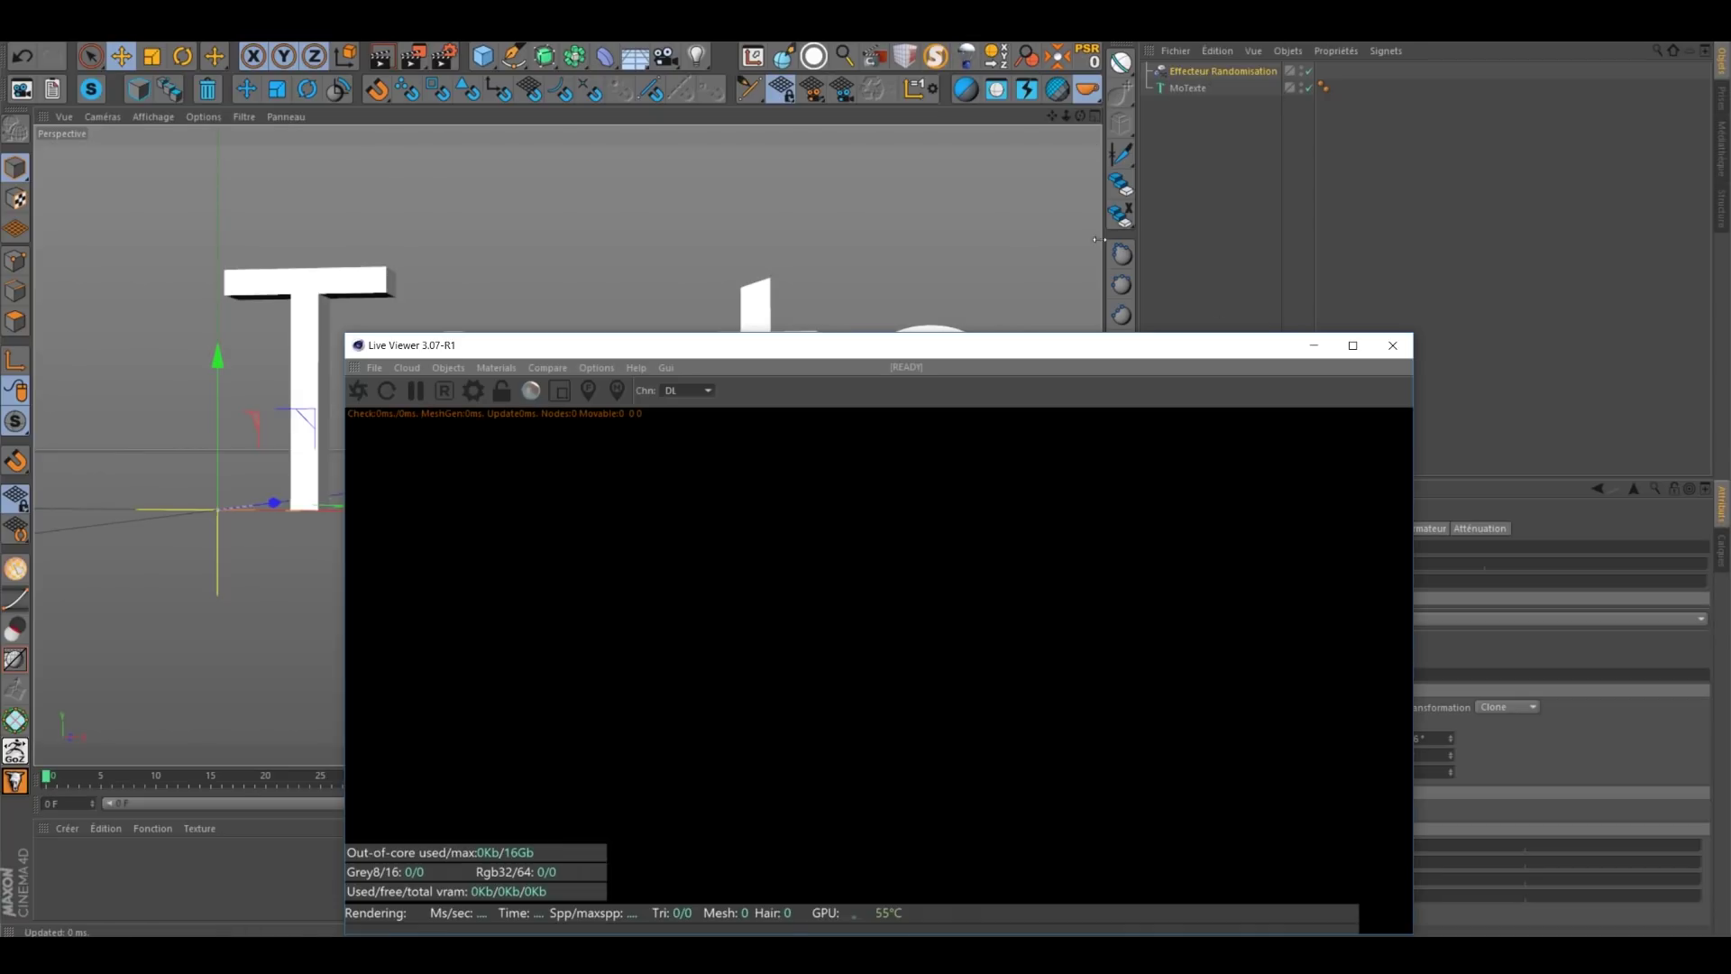
Step: Switch to Cinema 4D, dock the Octane Live Viewer above the attributes and add an Octane sky to the text scene
left_click_drag(358, 367, 1722, 189)
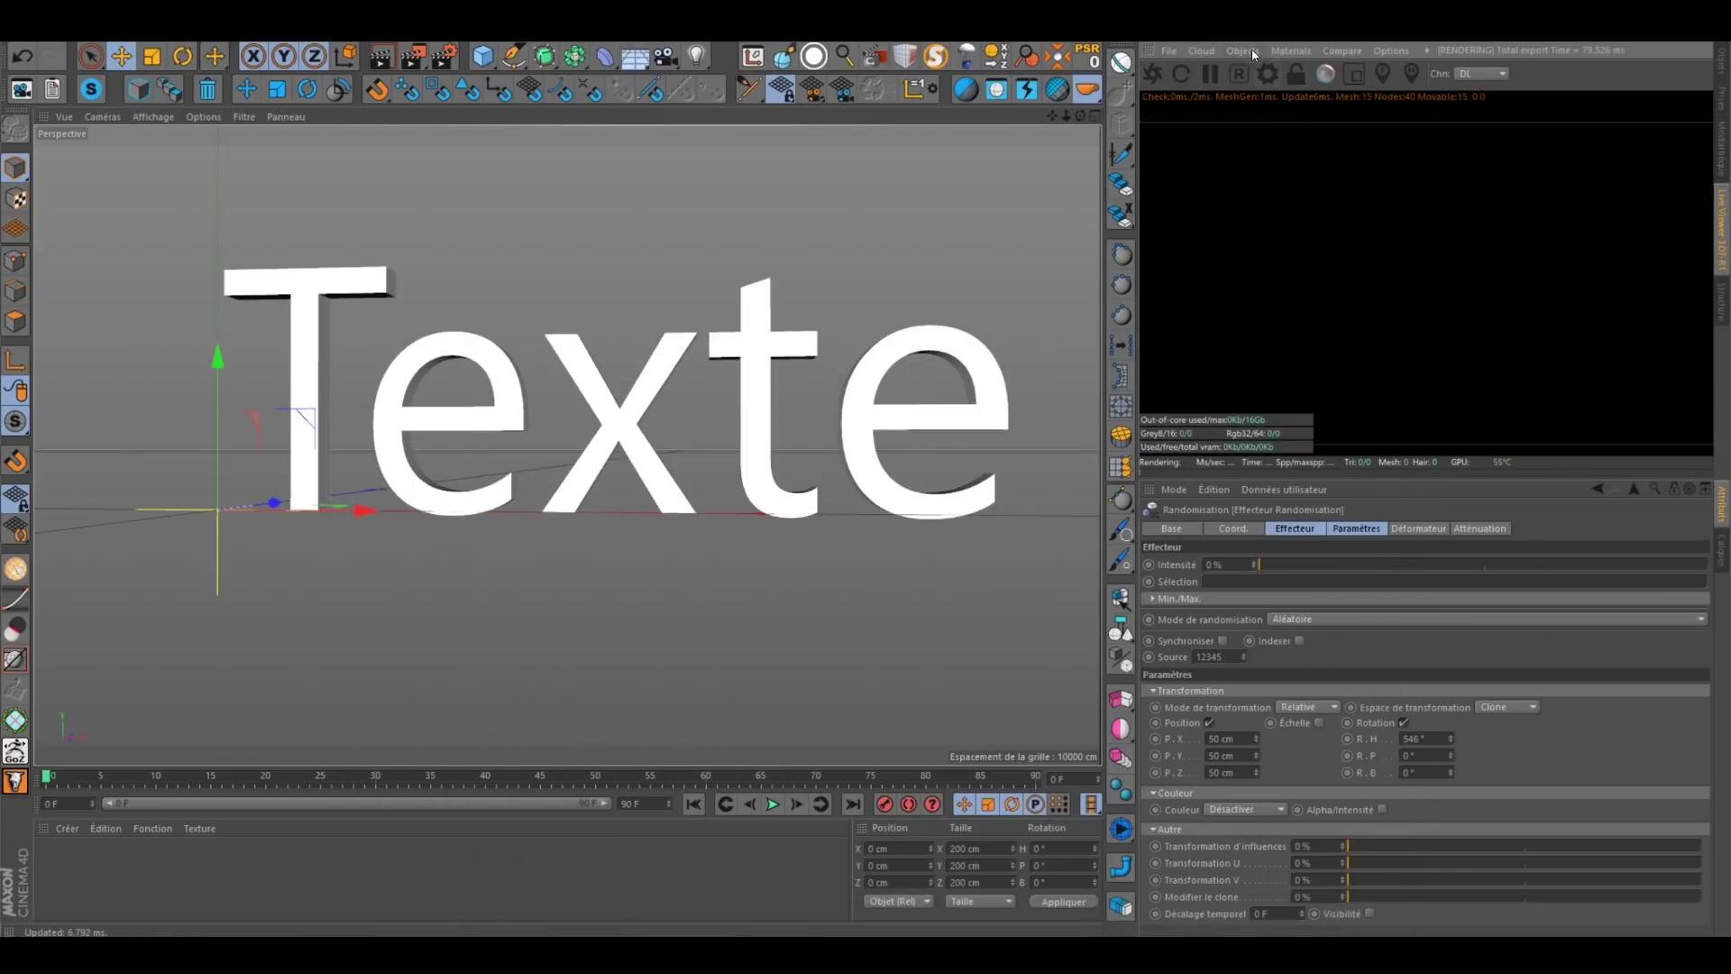
left_click(1249, 51)
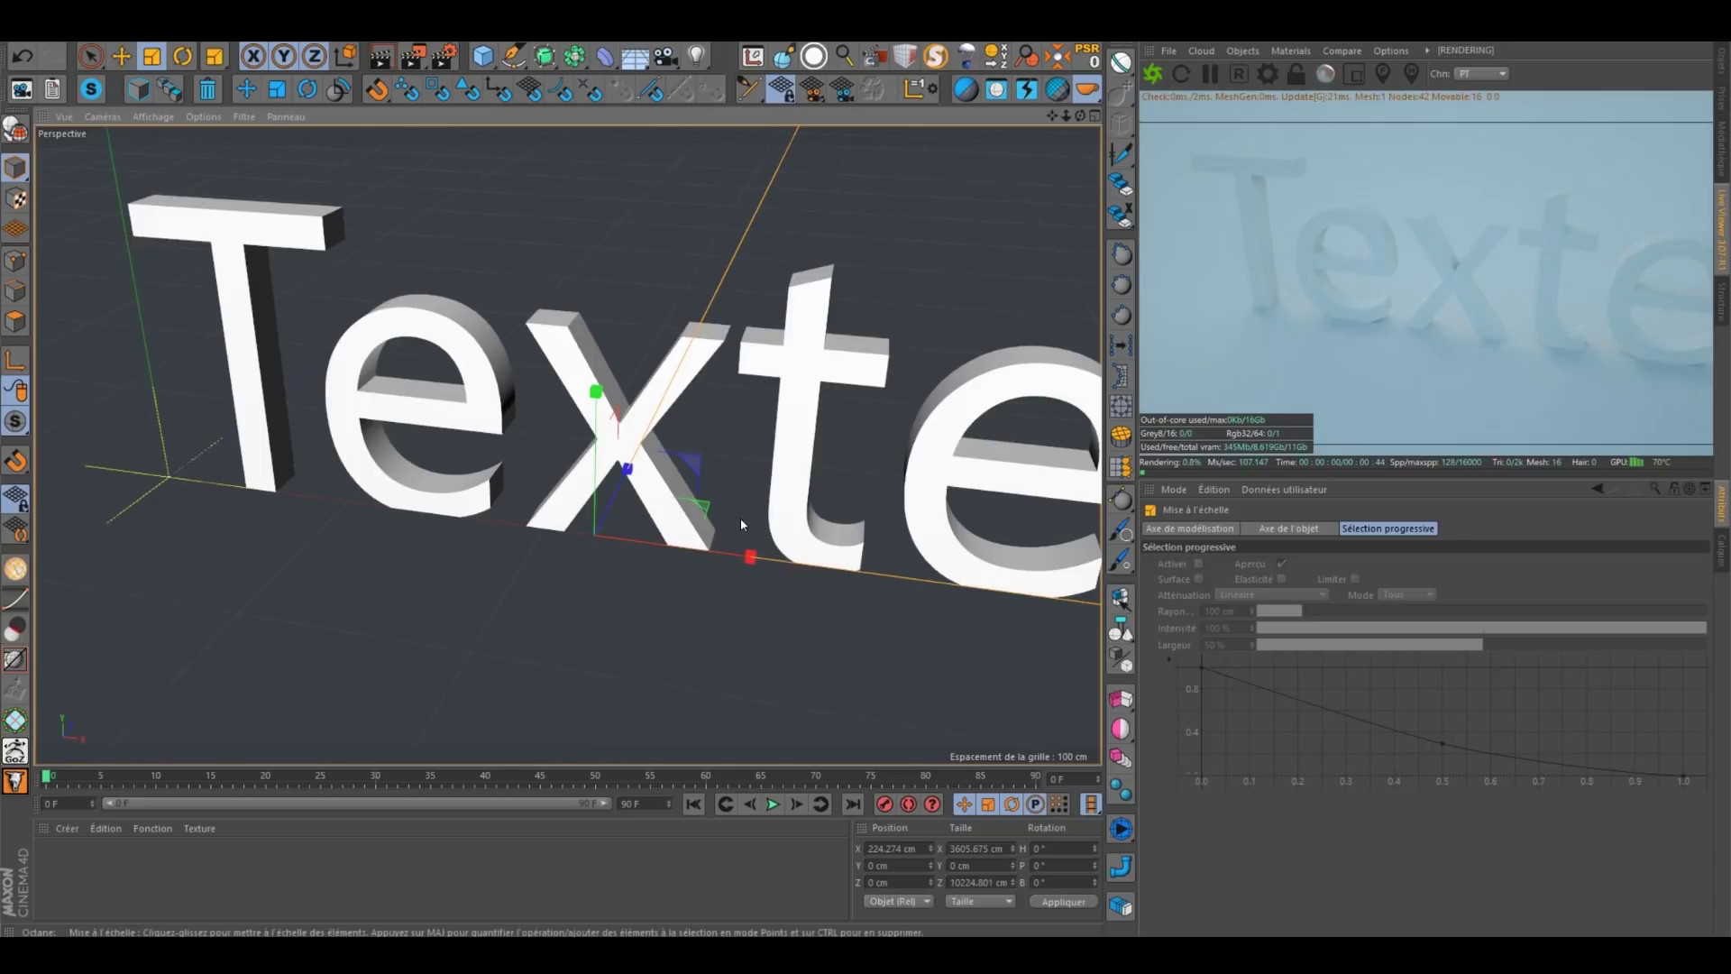
left_click_drag(740, 518, 668, 466, "alt")
scroll(669, 479, "down", 1)
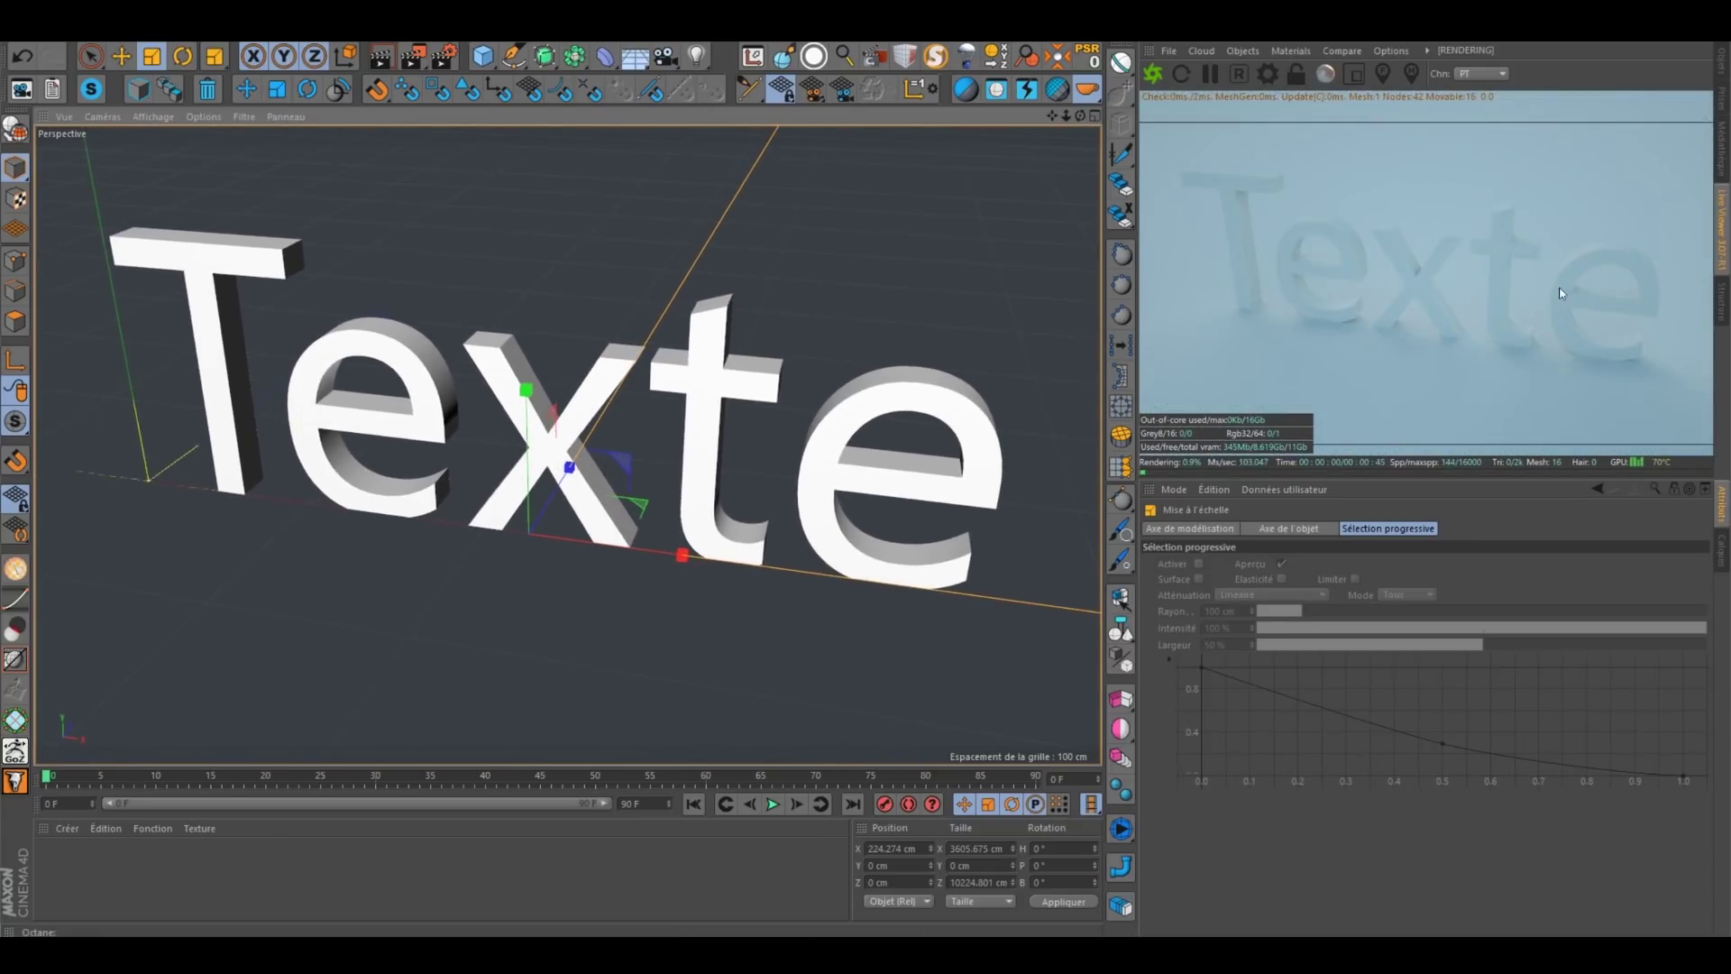
Step: Create an Octane Glossy material on the floor from the Live Viewer and check its settings in the material editor
right_click(1350, 364)
mouse_move(1390, 375)
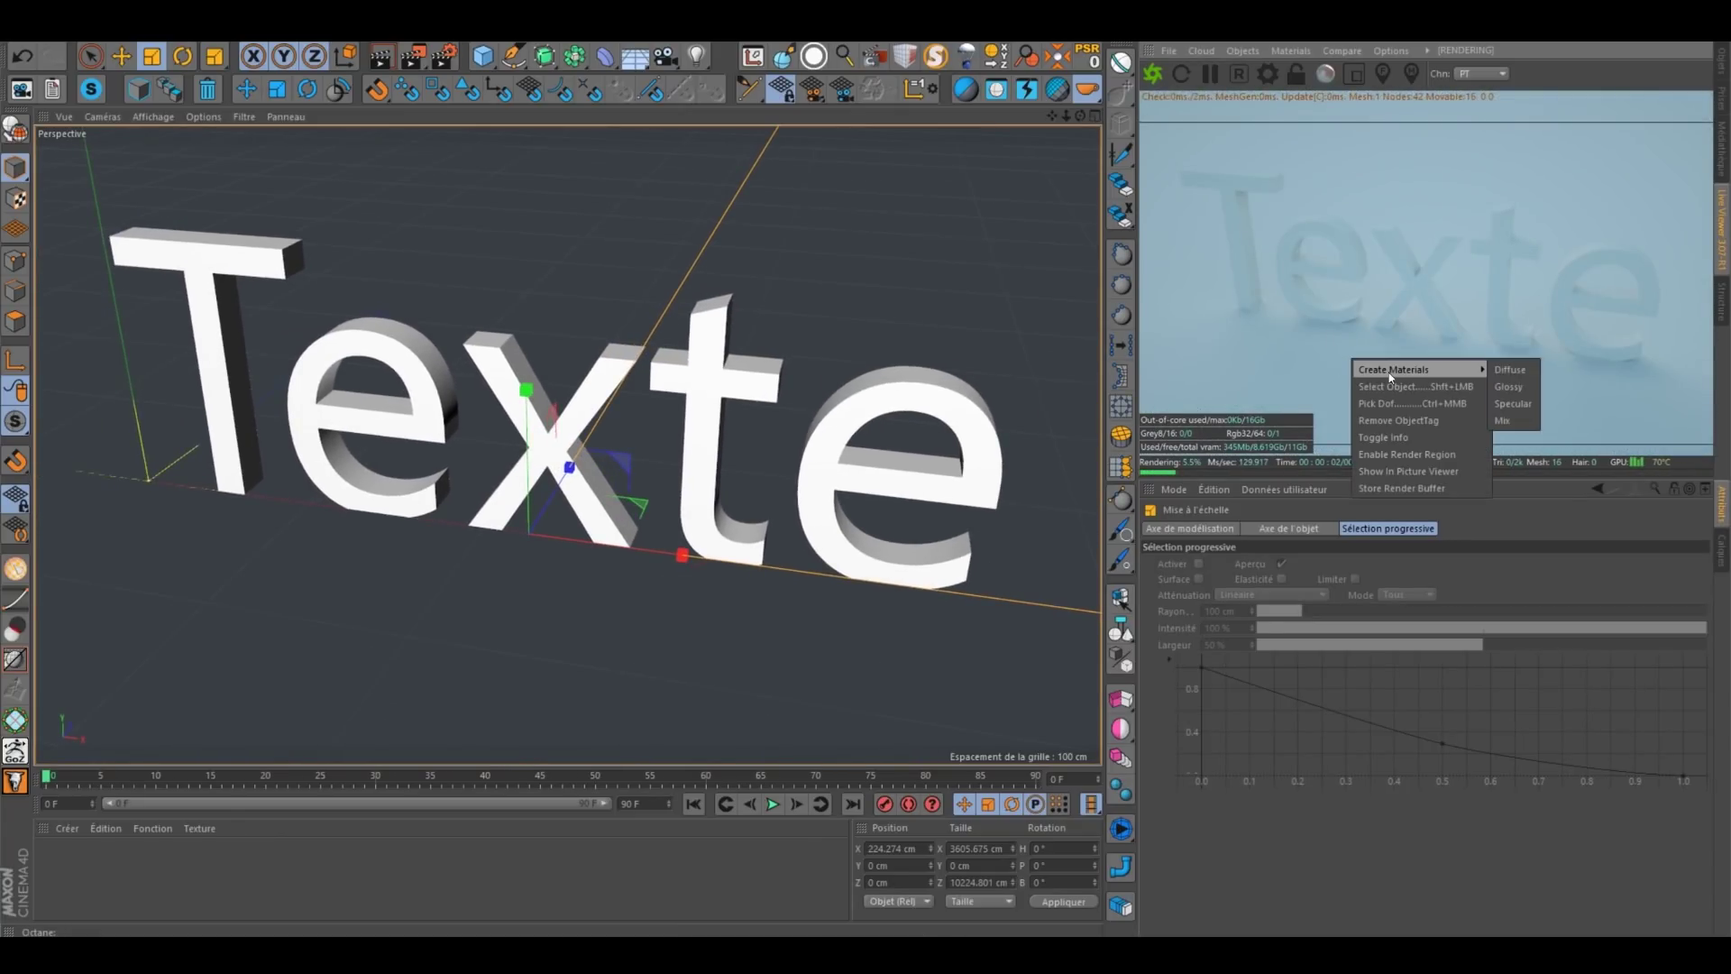
left_click(1511, 386)
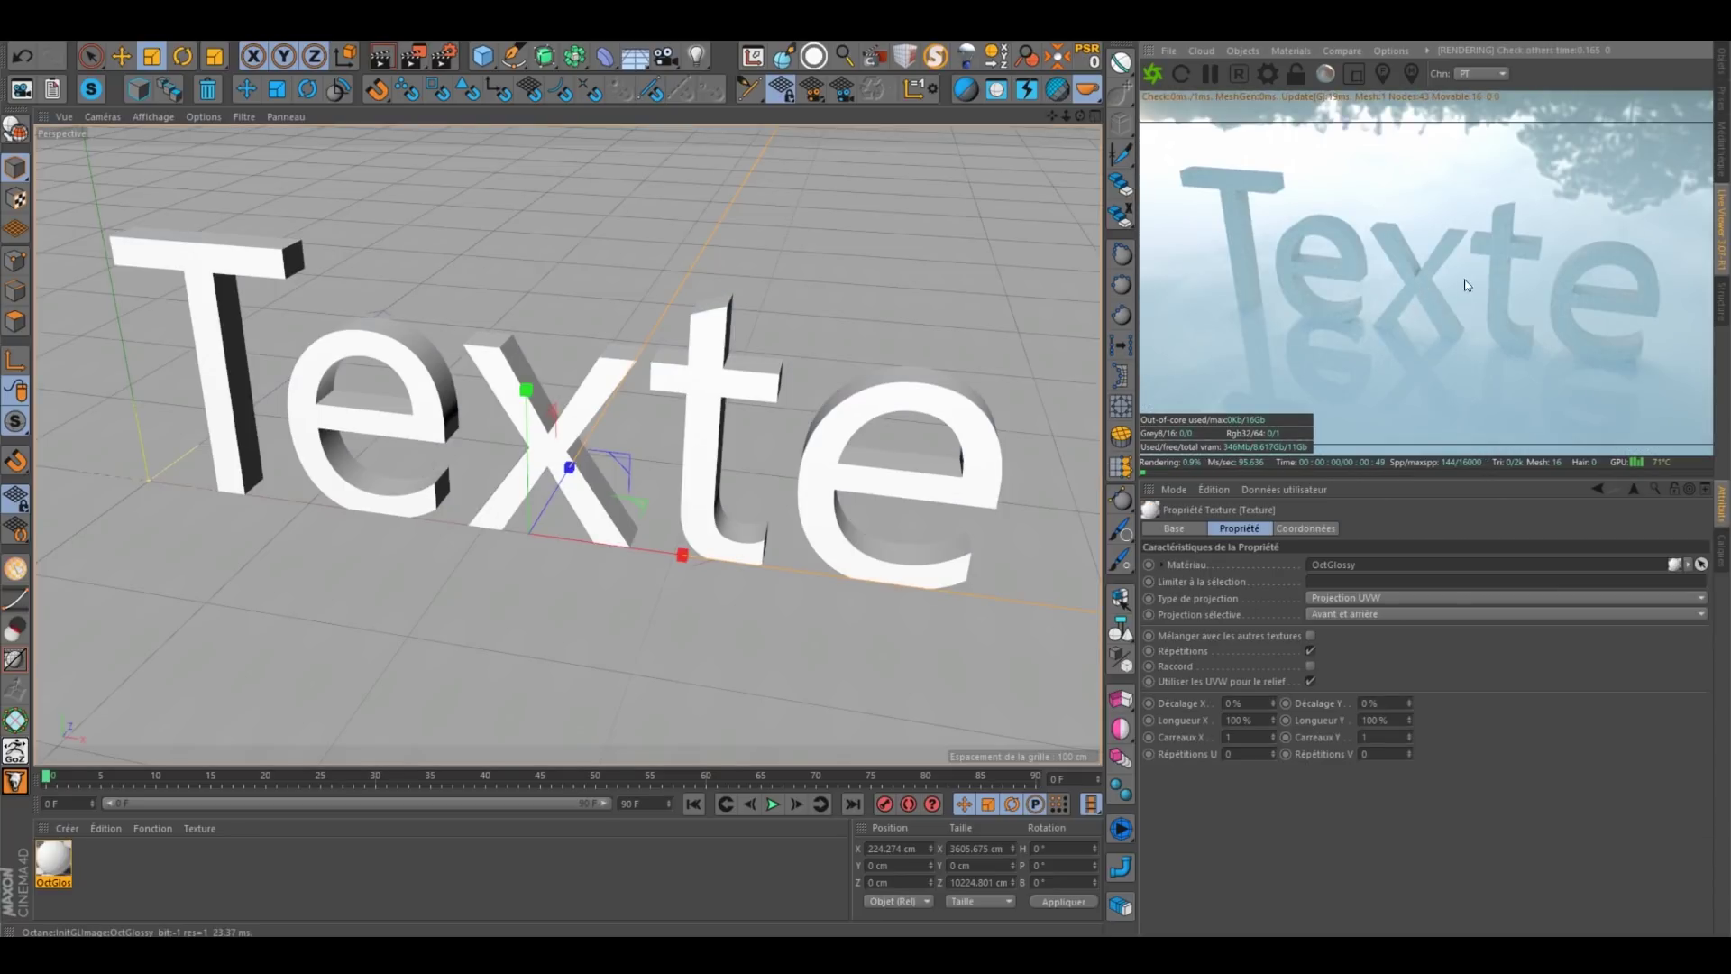
double_click(54, 861)
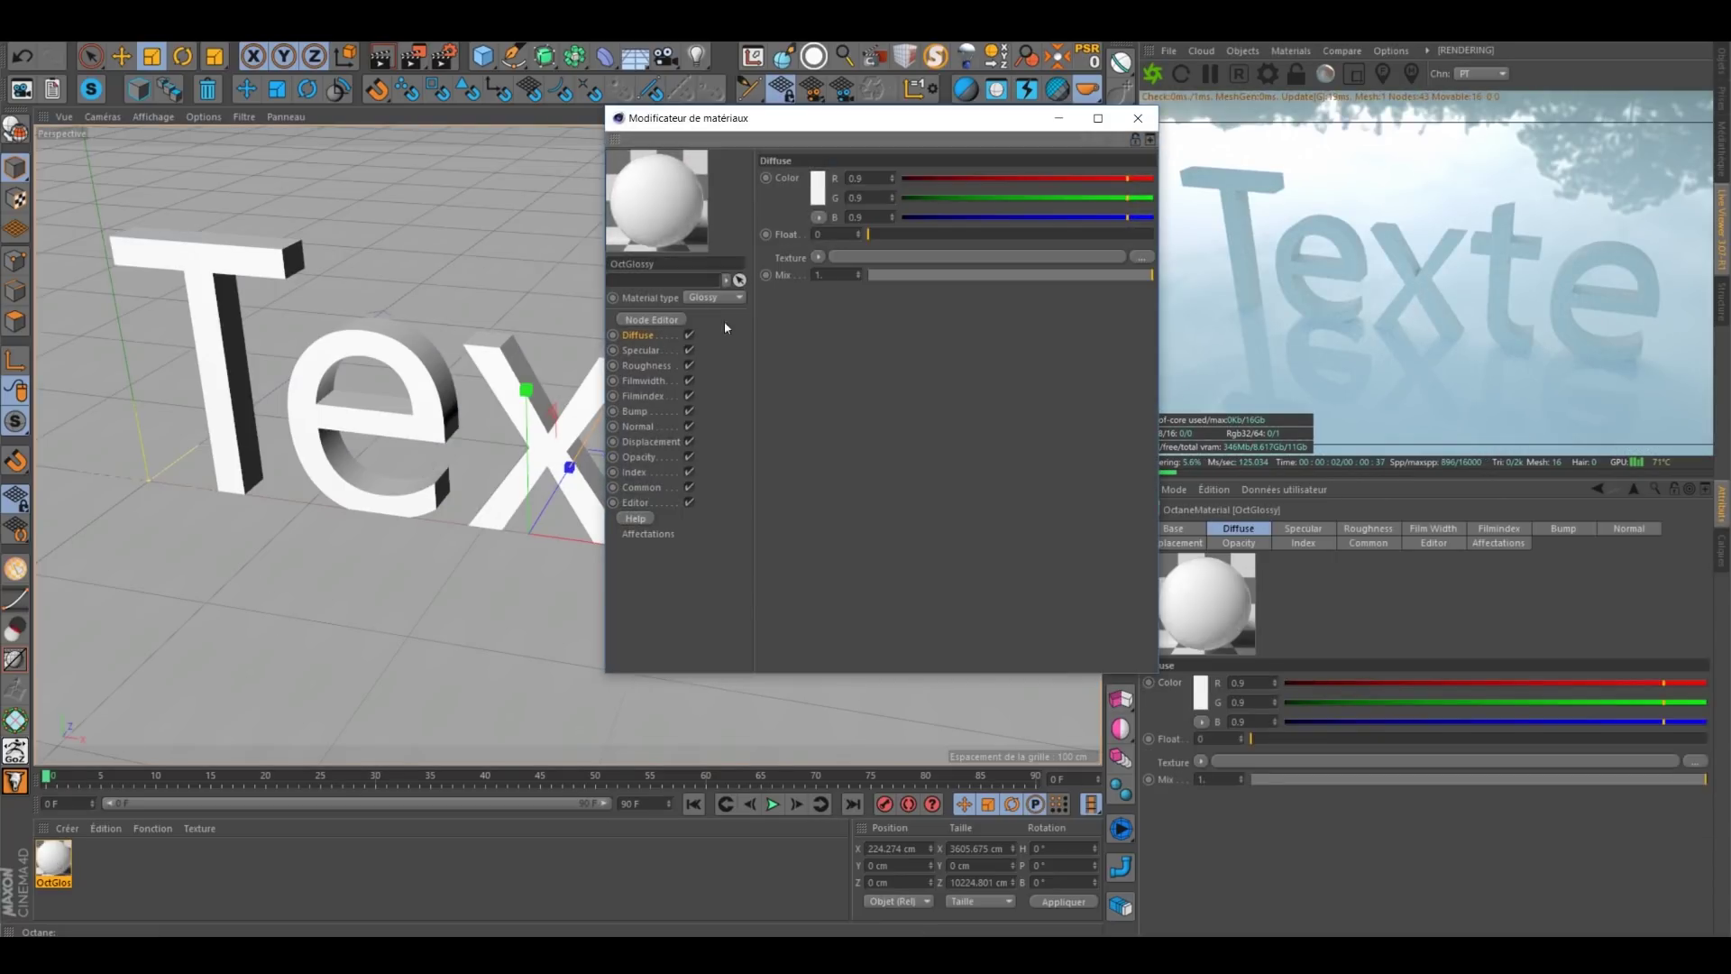
left_click(1138, 118)
Step: Create an Octane Specular material on the letter T from the Live Viewer
right_click(1235, 189)
mouse_move(1372, 200)
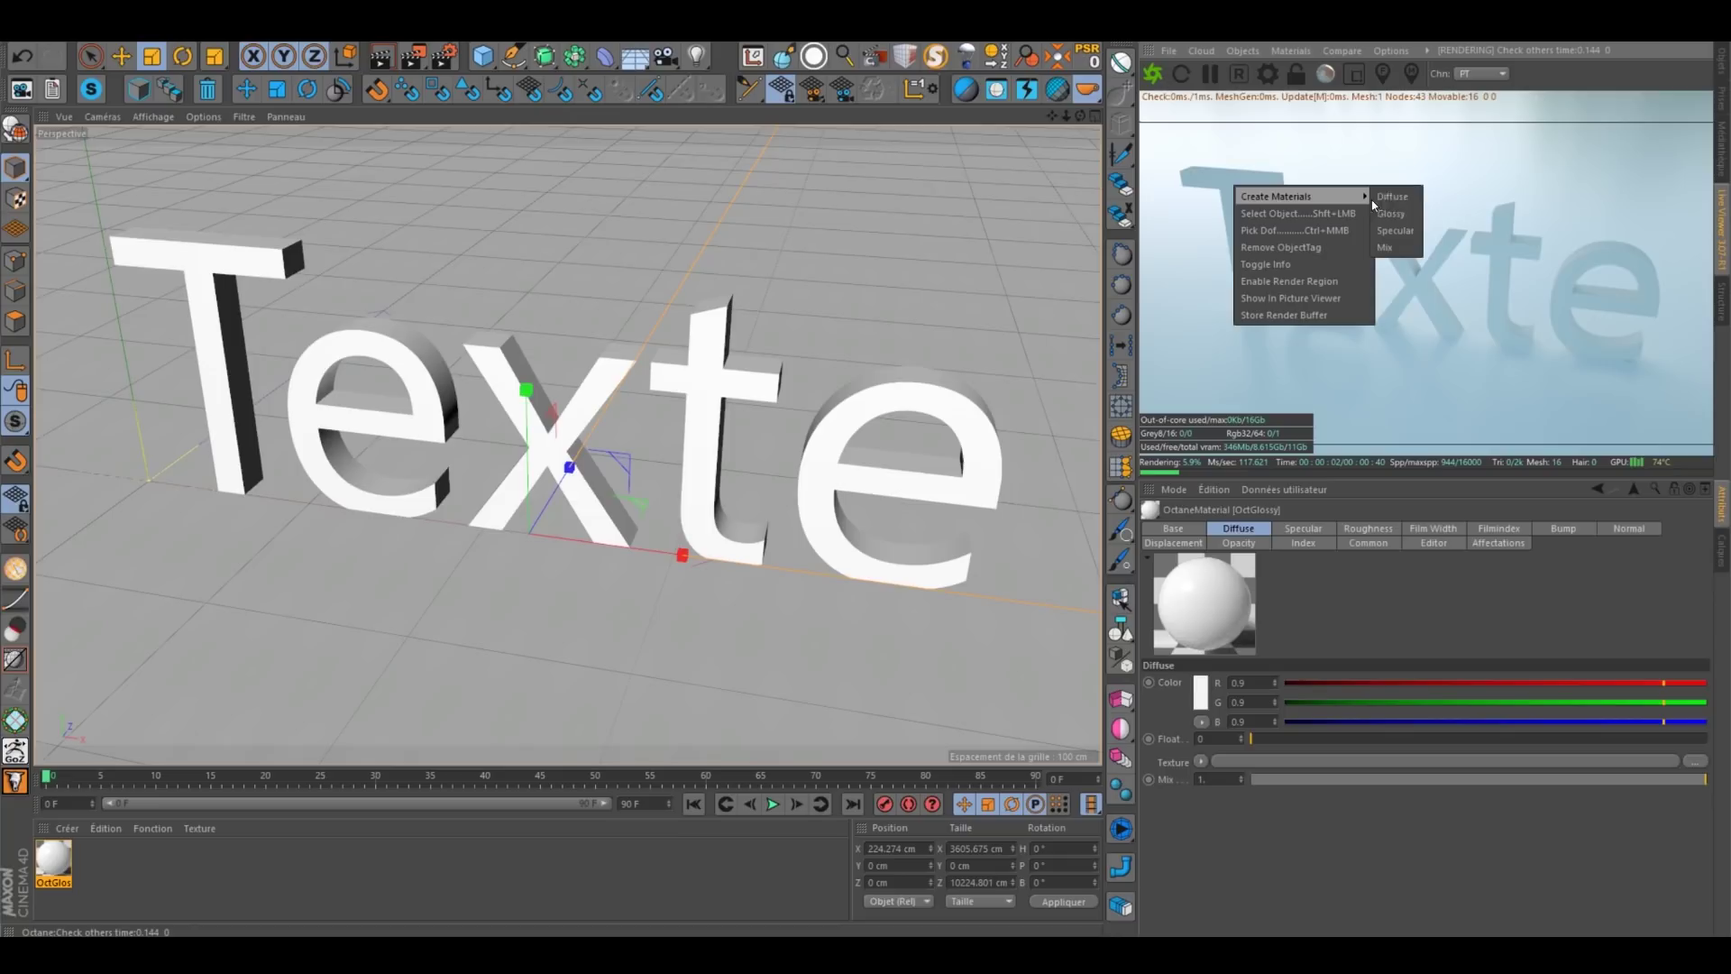
left_click(1408, 234)
mouse_move(364, 425)
left_mouse_down("alt")
mouse_move(386, 395)
mouse_move(359, 424)
left_mouse_up("alt")
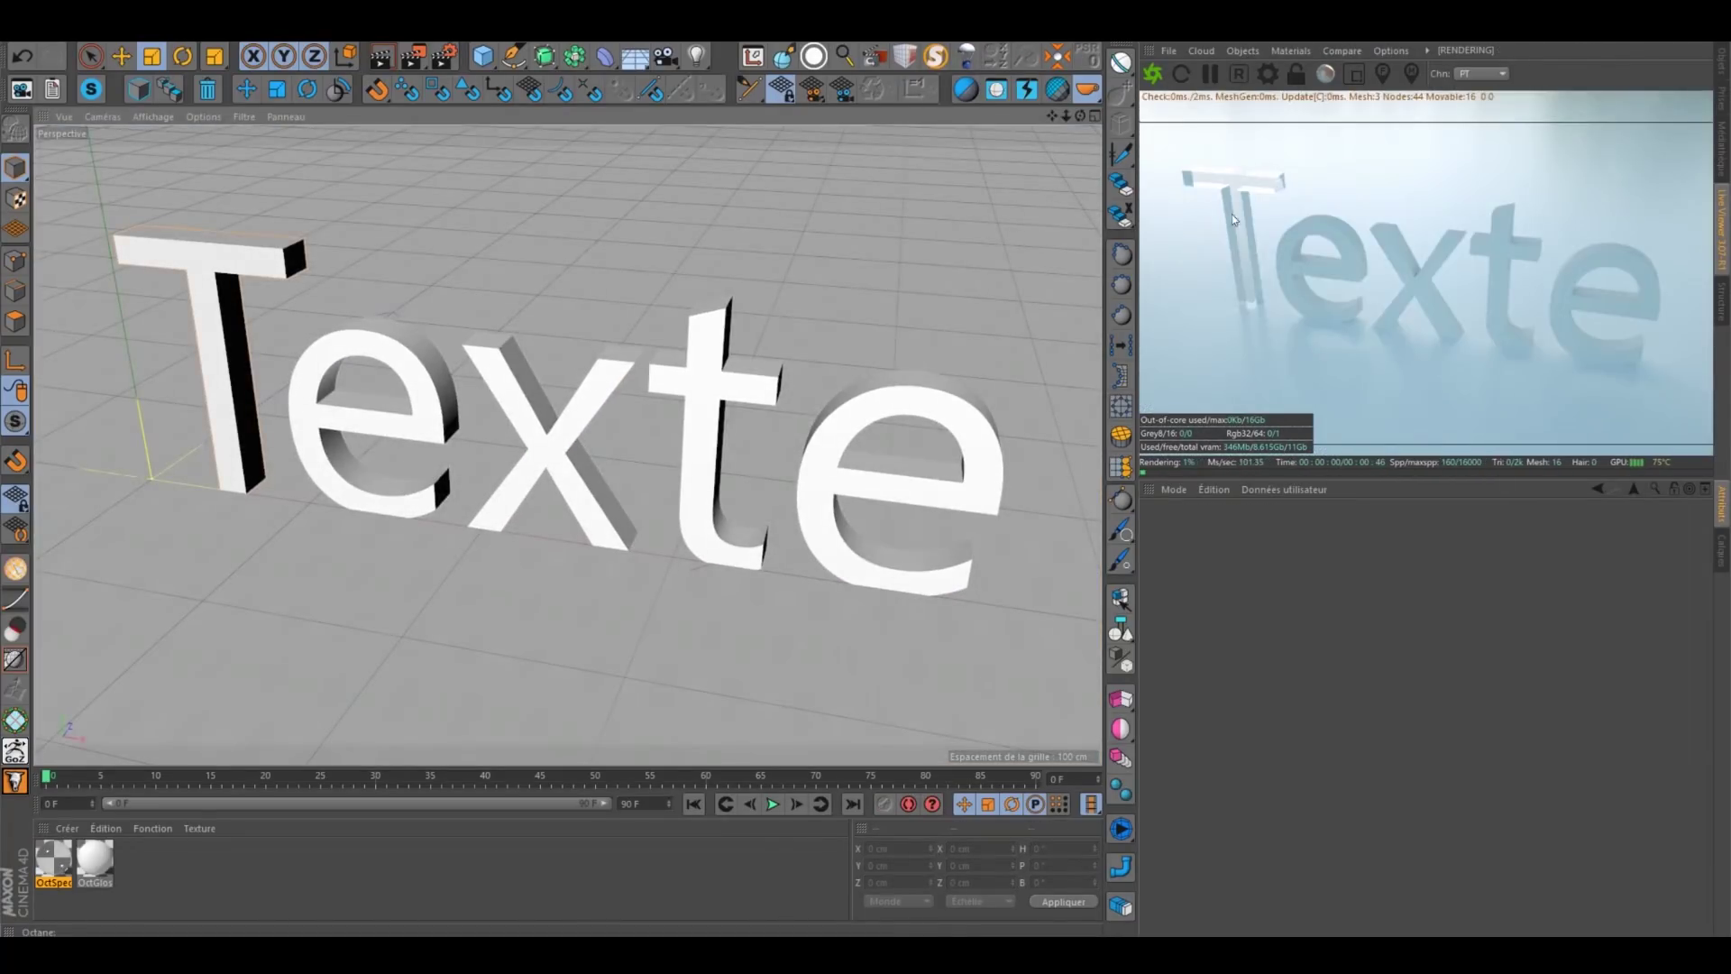
Step: Delete the text and add a sphere carrying the OctSpecular material in its place
left_click(708, 415)
key("Delete")
left_click_drag(469, 59, 794, 110)
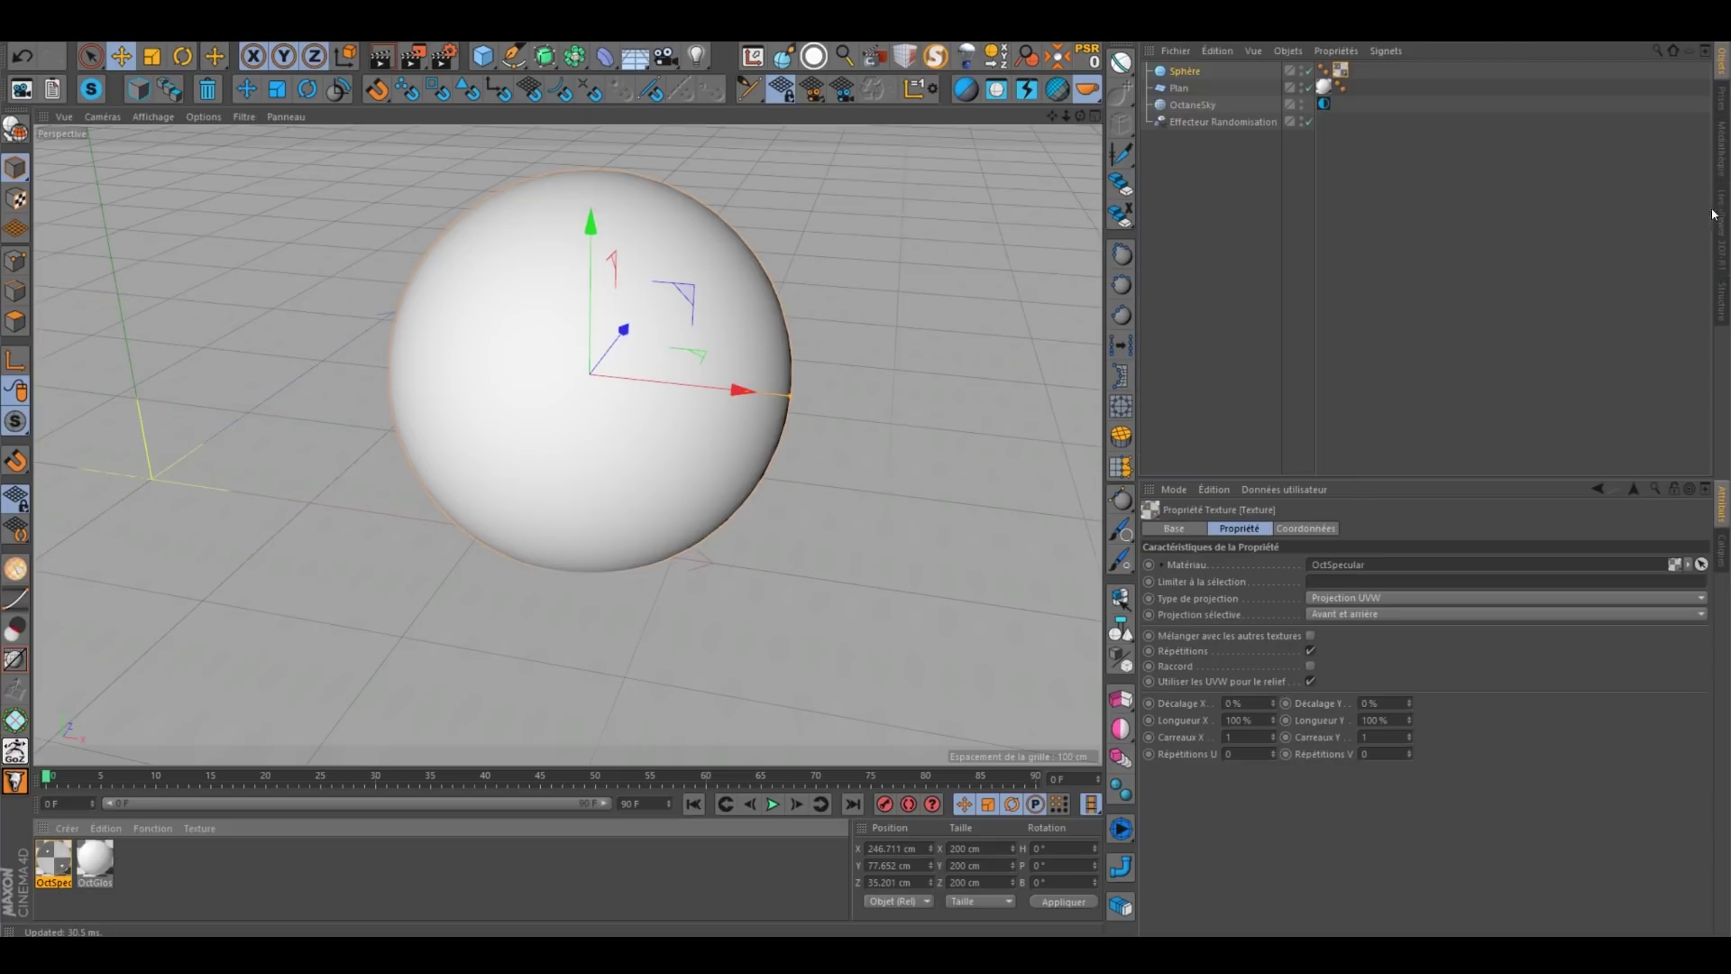
Step: Show the sphere in the Octane Live Viewer and raise it above the floor
left_click(1720, 216)
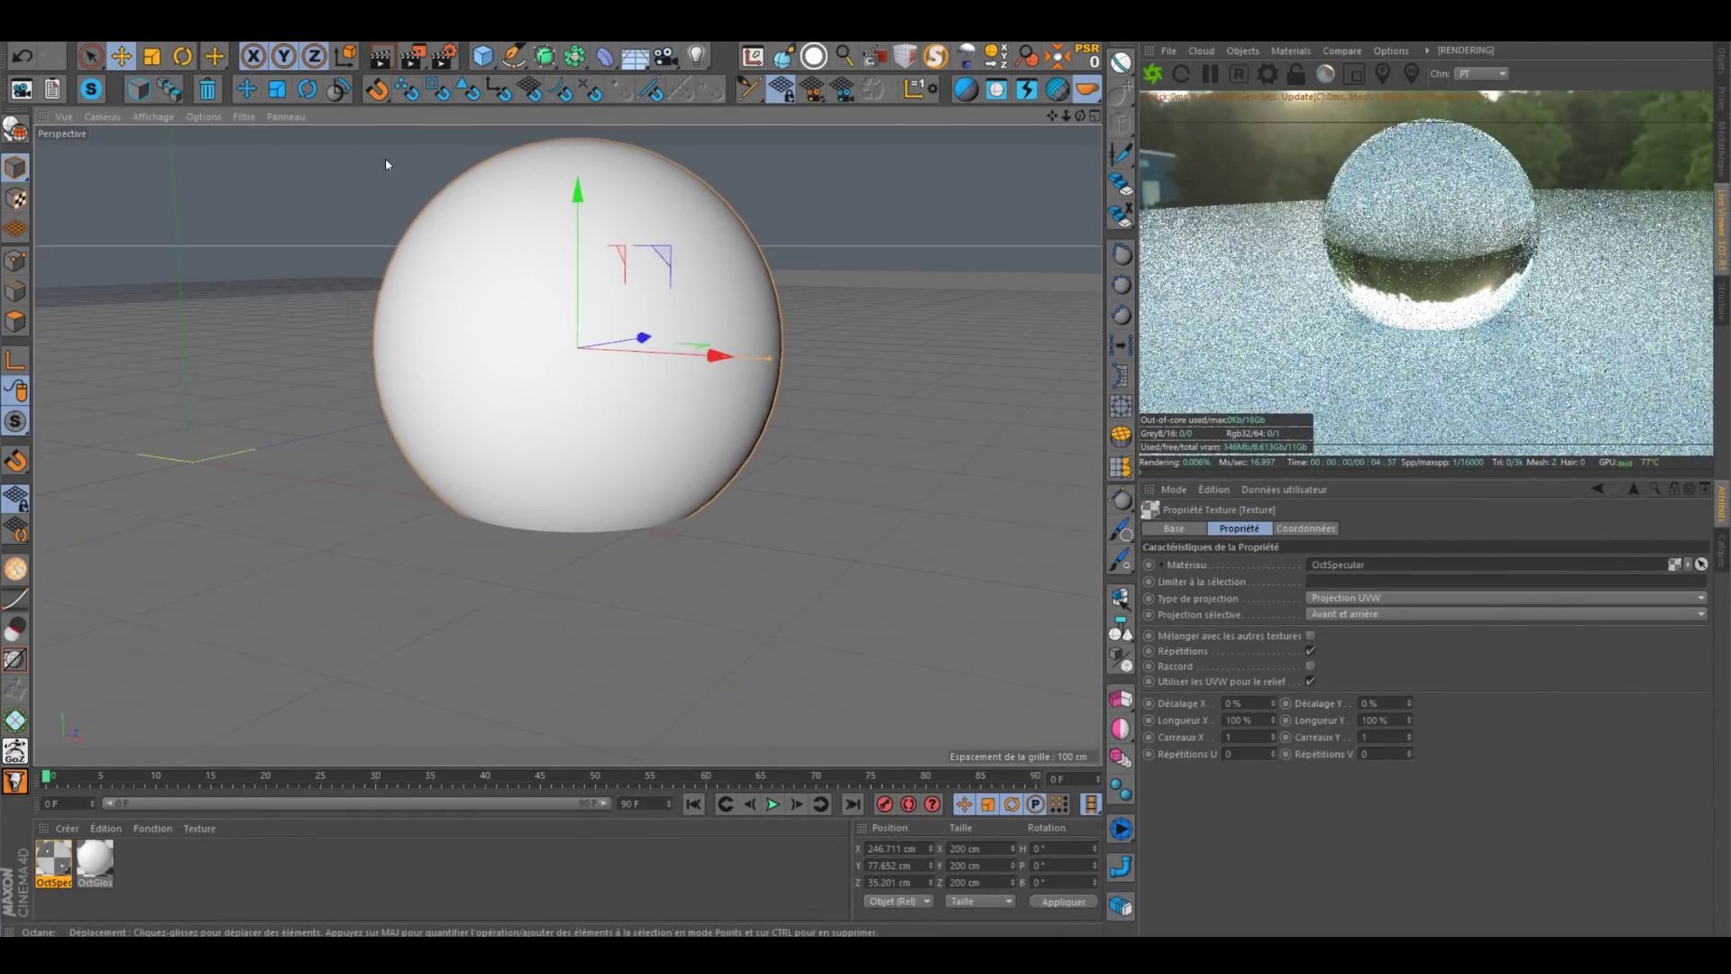
left_click_drag(577, 213, 577, 171)
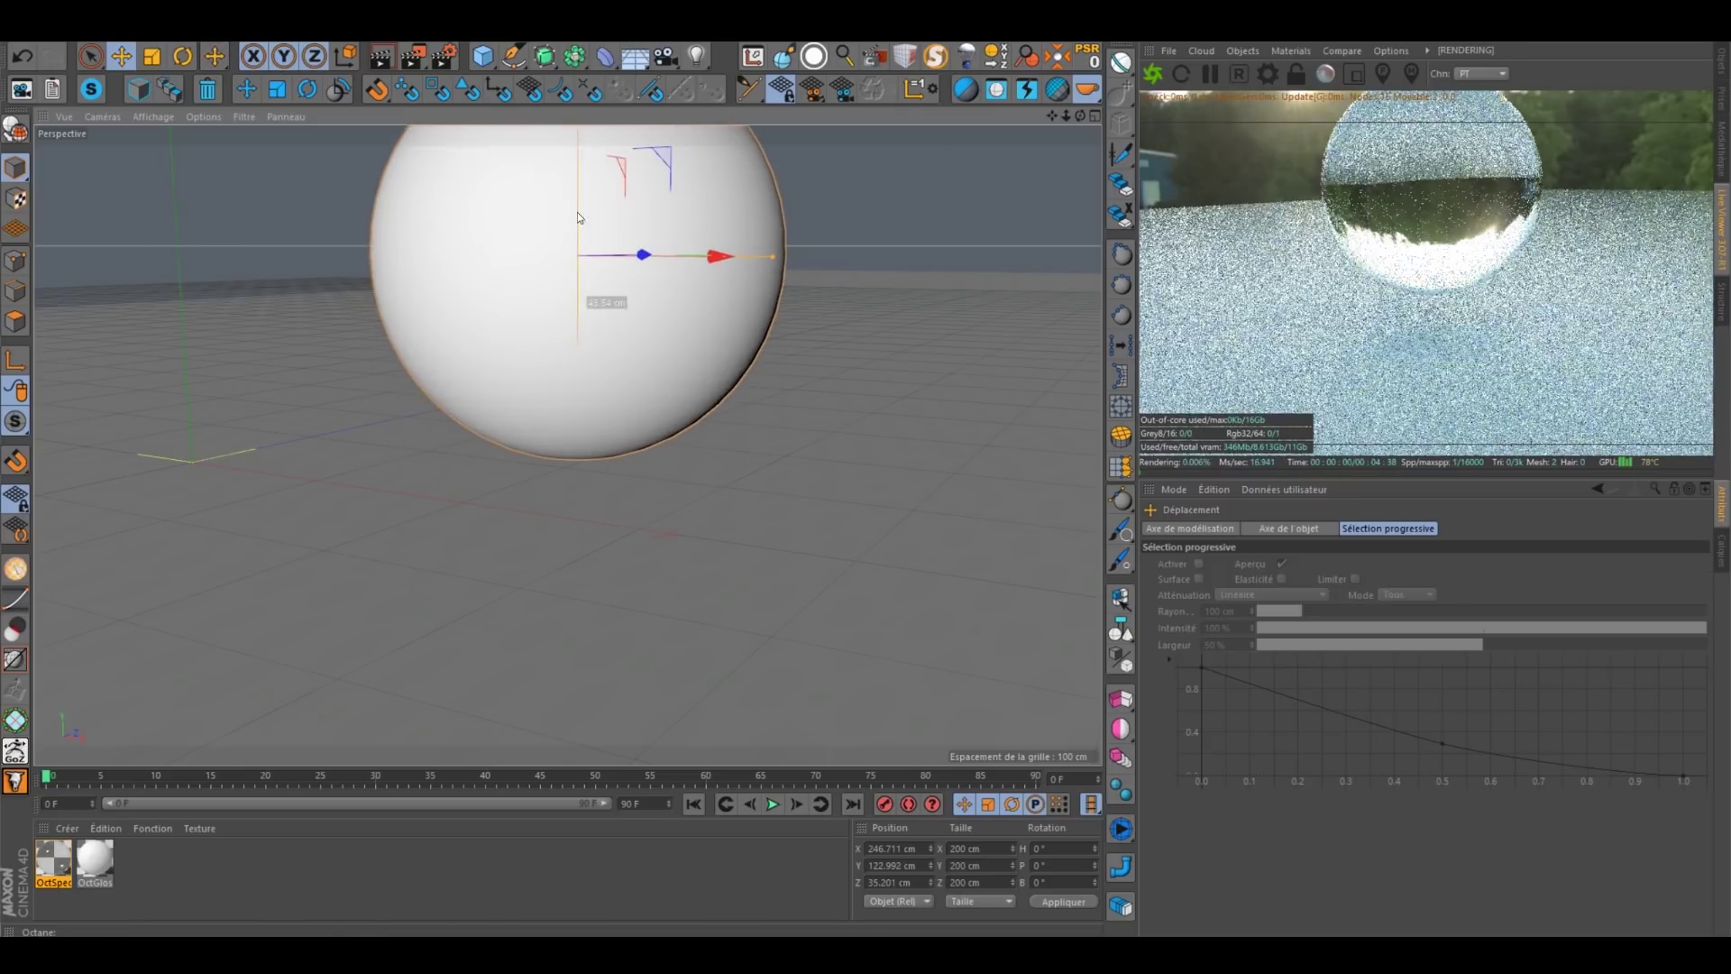
left_click_drag(629, 358, 564, 518, "alt")
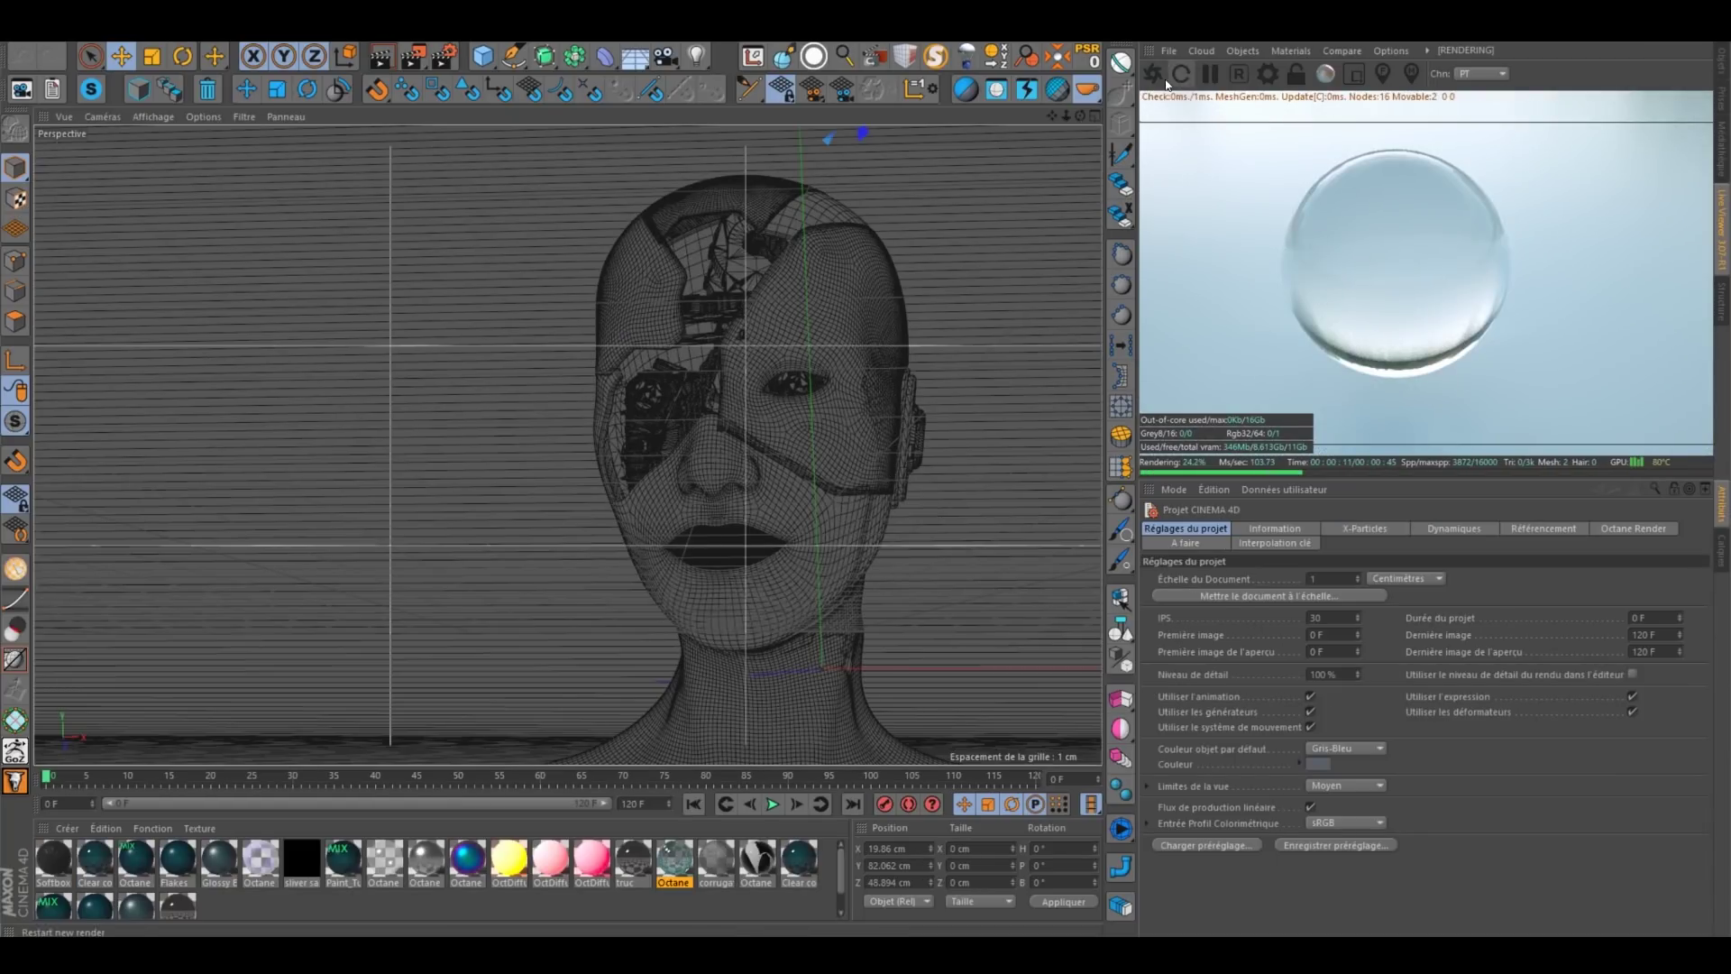
Step: Render the cyborg head in the Live Viewer and examine its Z, AO and Noise passes before returning to the Main pass
left_click(1152, 76)
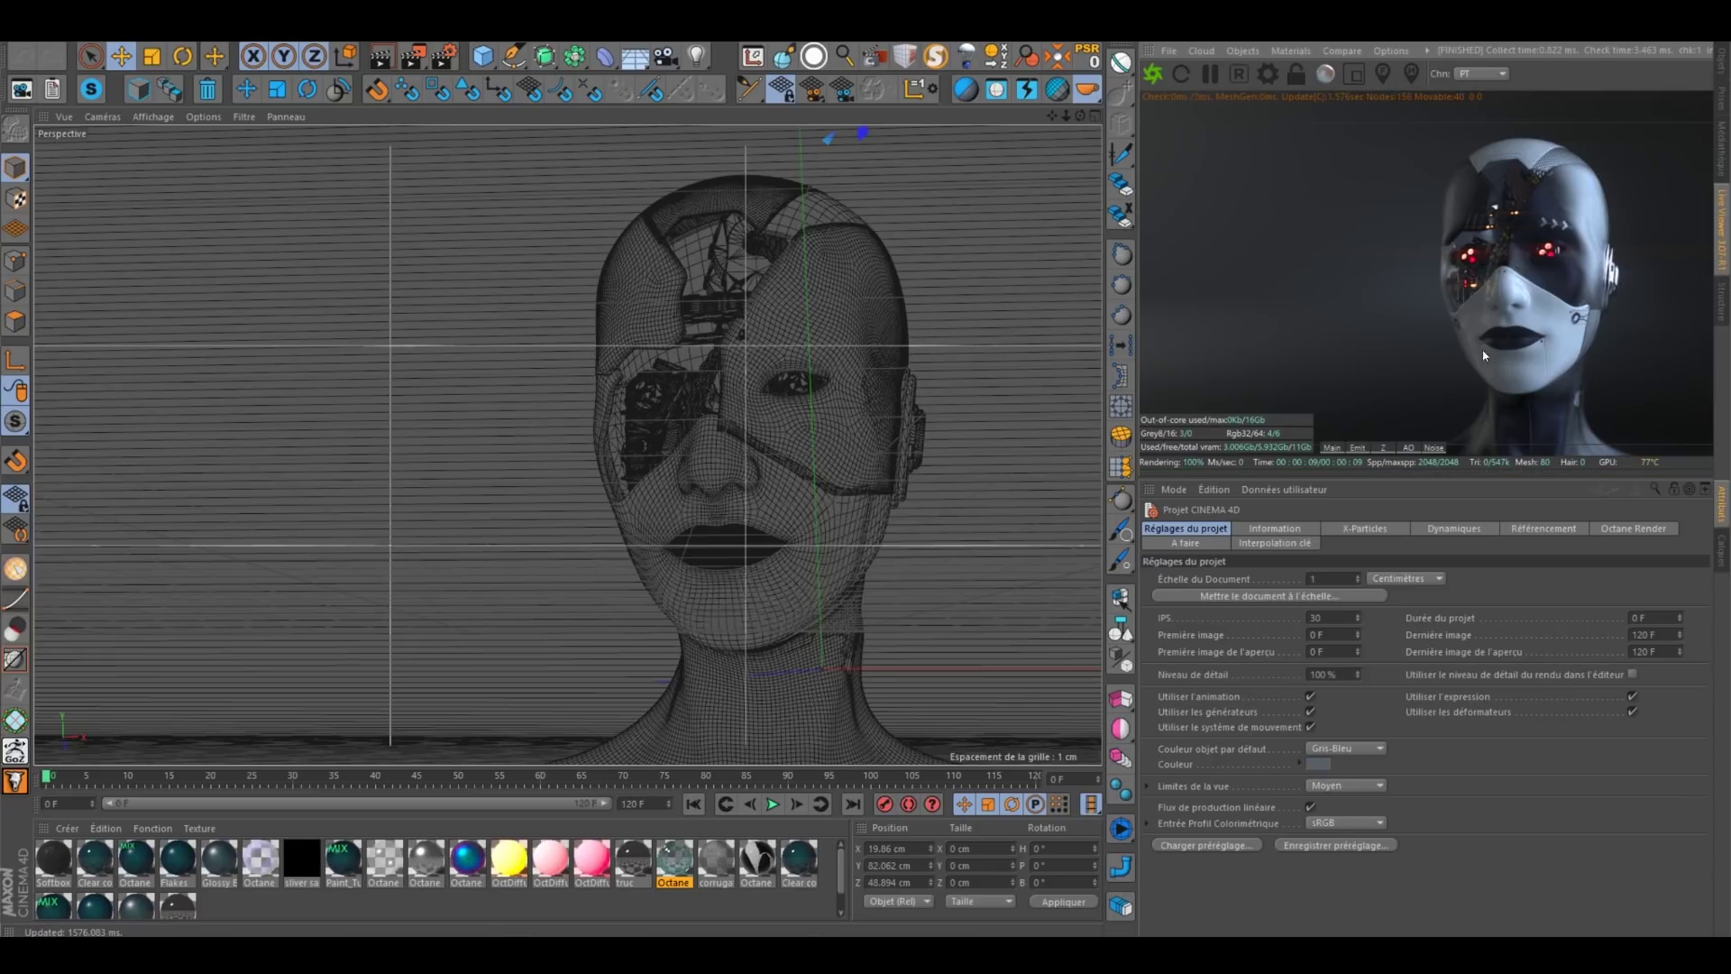
left_click(1391, 449)
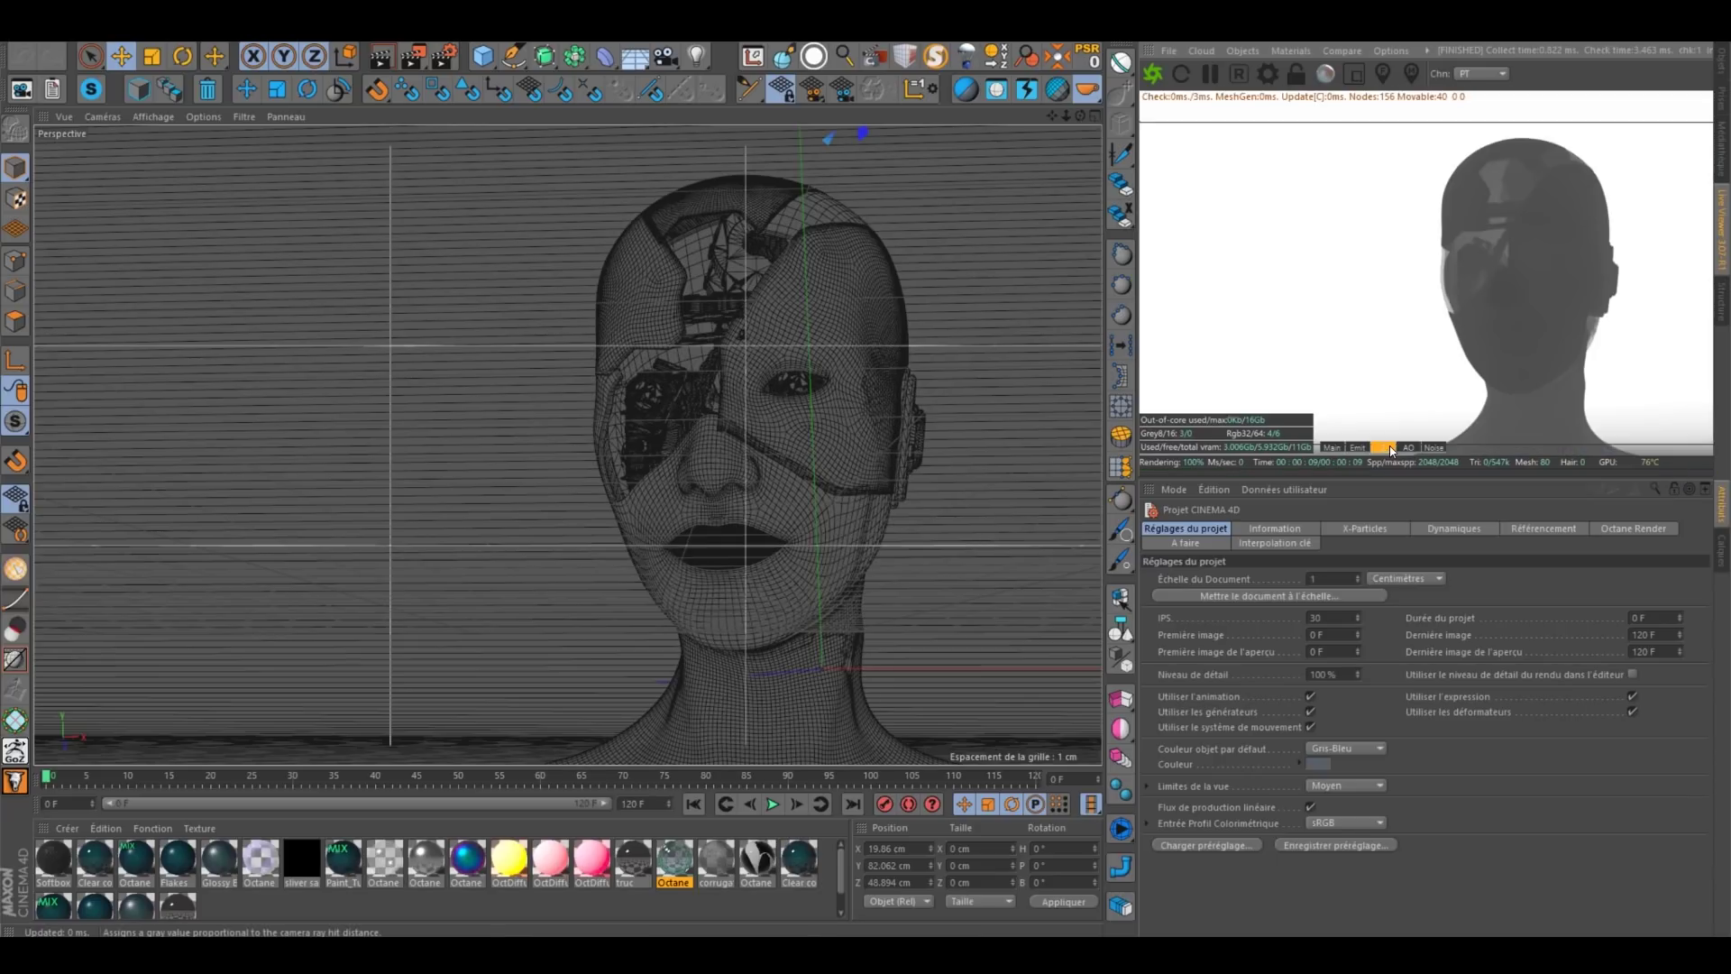
left_click(1410, 449)
left_click(1434, 448)
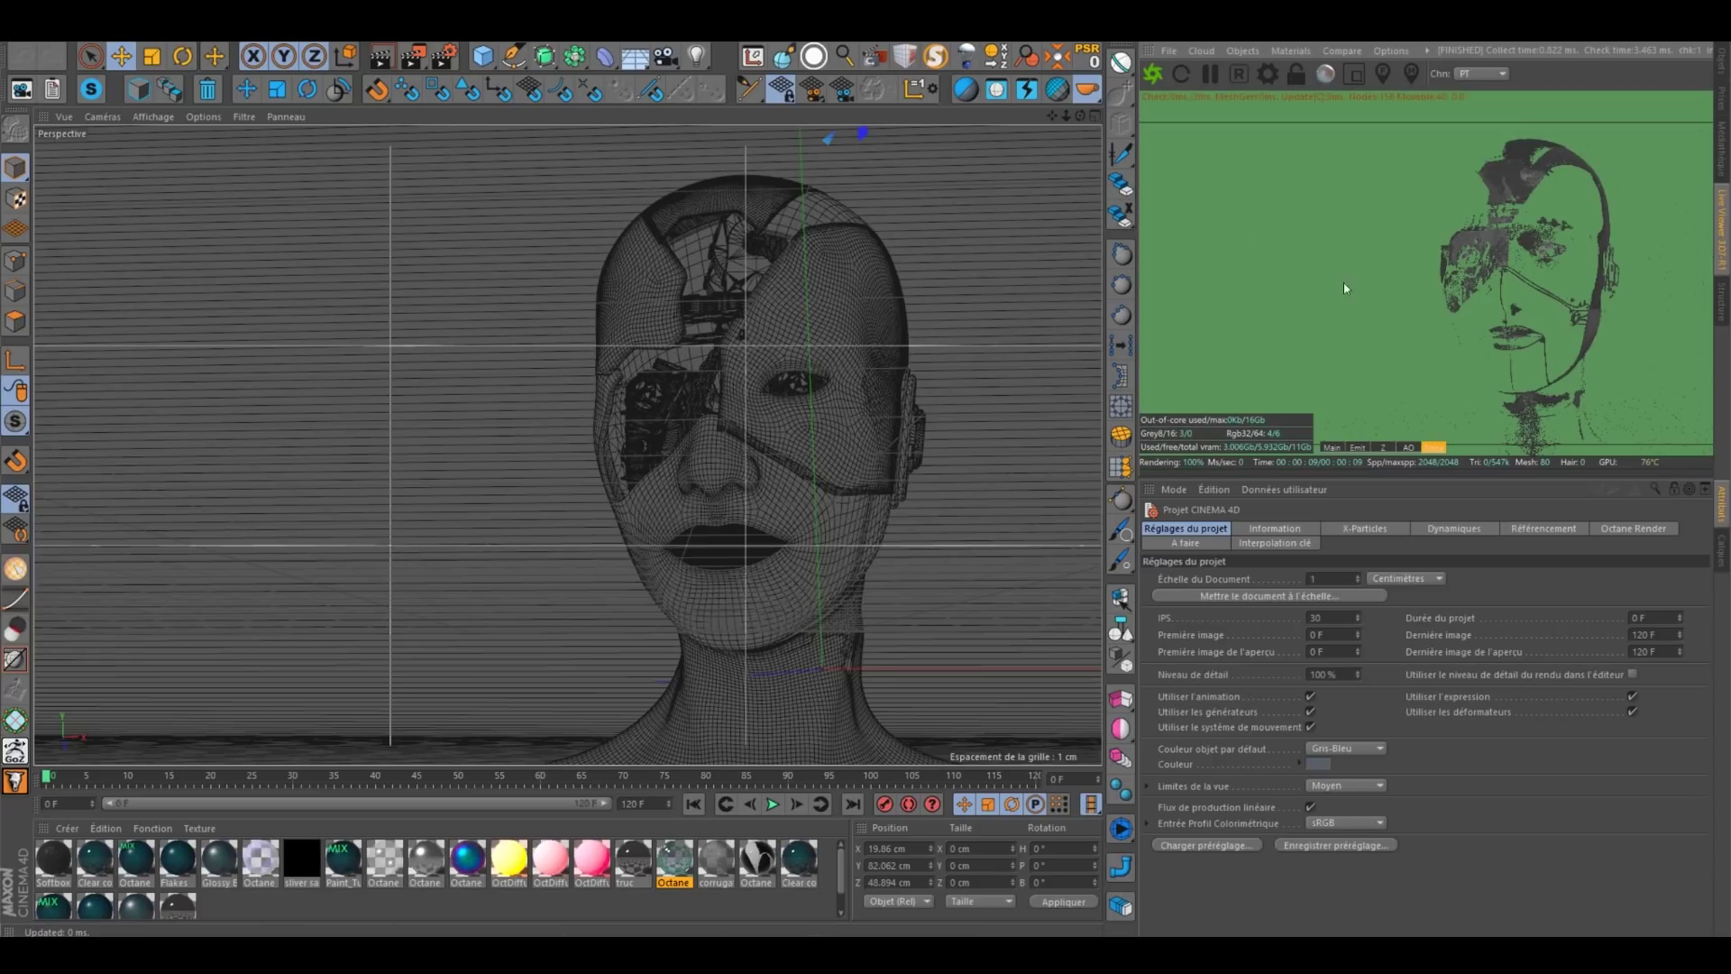
left_click(1331, 448)
Step: Set the Octane camera's Thinlens aperture to about 1.667 cm for a close view of the cyborg's eye
left_click_drag(635, 424, 598, 449, "alt")
right_click_drag(603, 388, 611, 306, "alt")
mouse_move(609, 382)
left_mouse_down("alt")
mouse_move(602, 396)
mouse_move(598, 359)
left_mouse_up("alt")
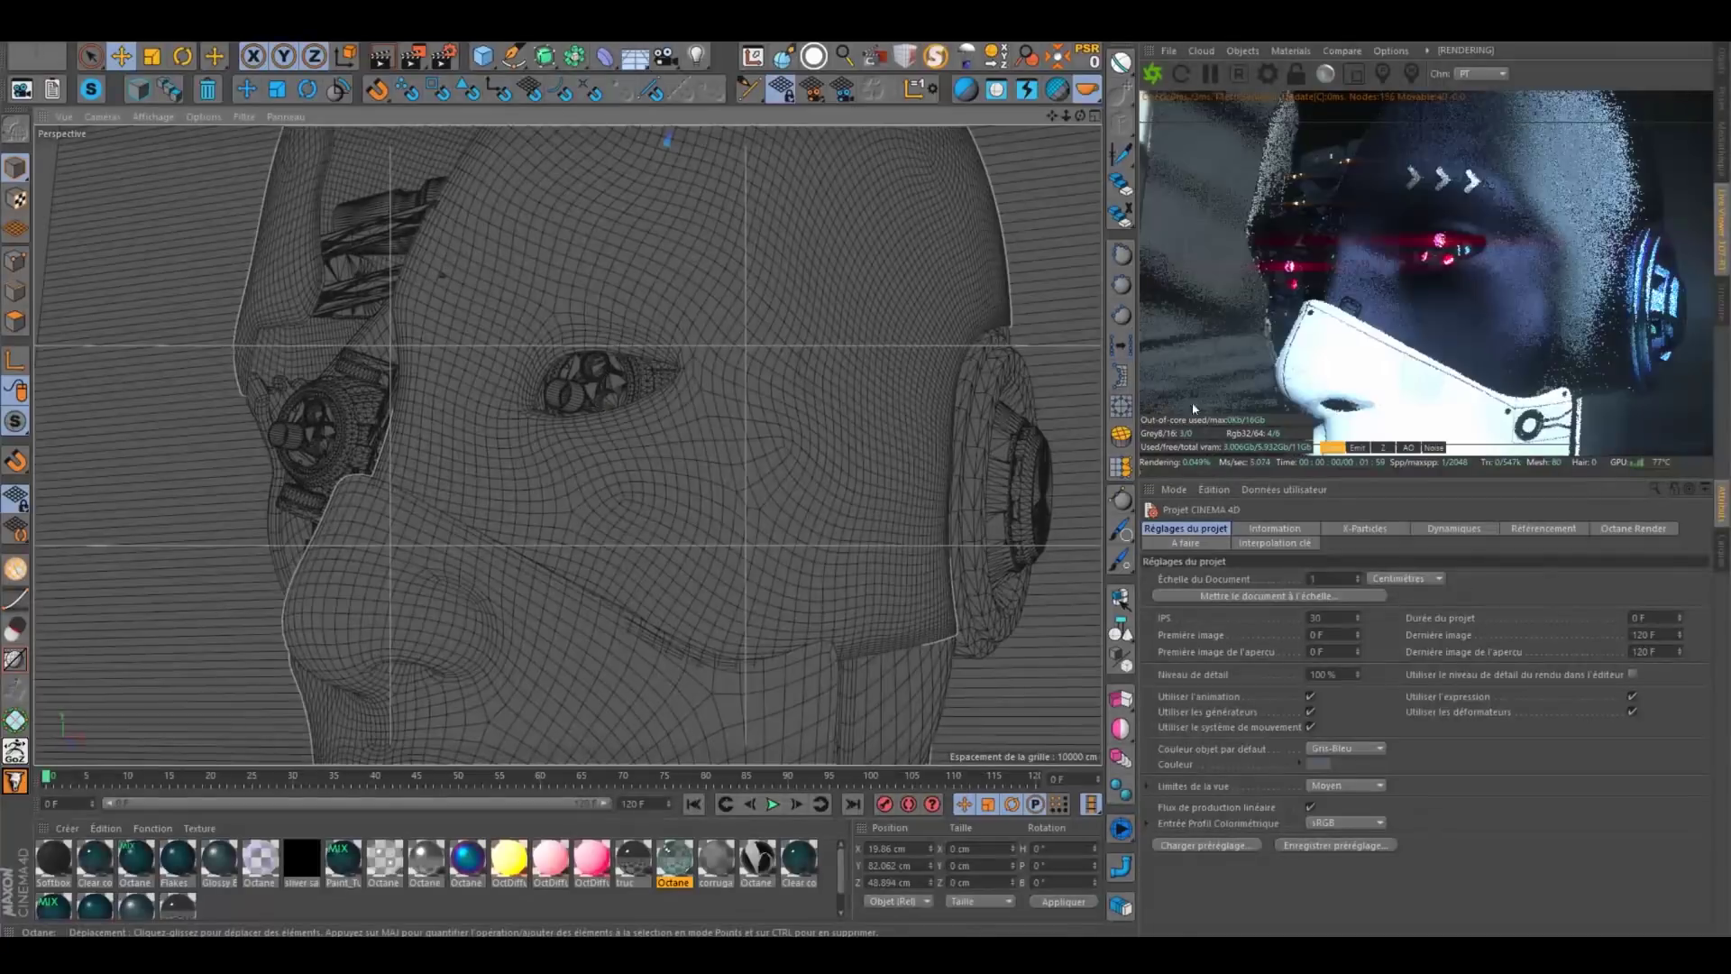
left_click(1720, 73)
left_click(1362, 274)
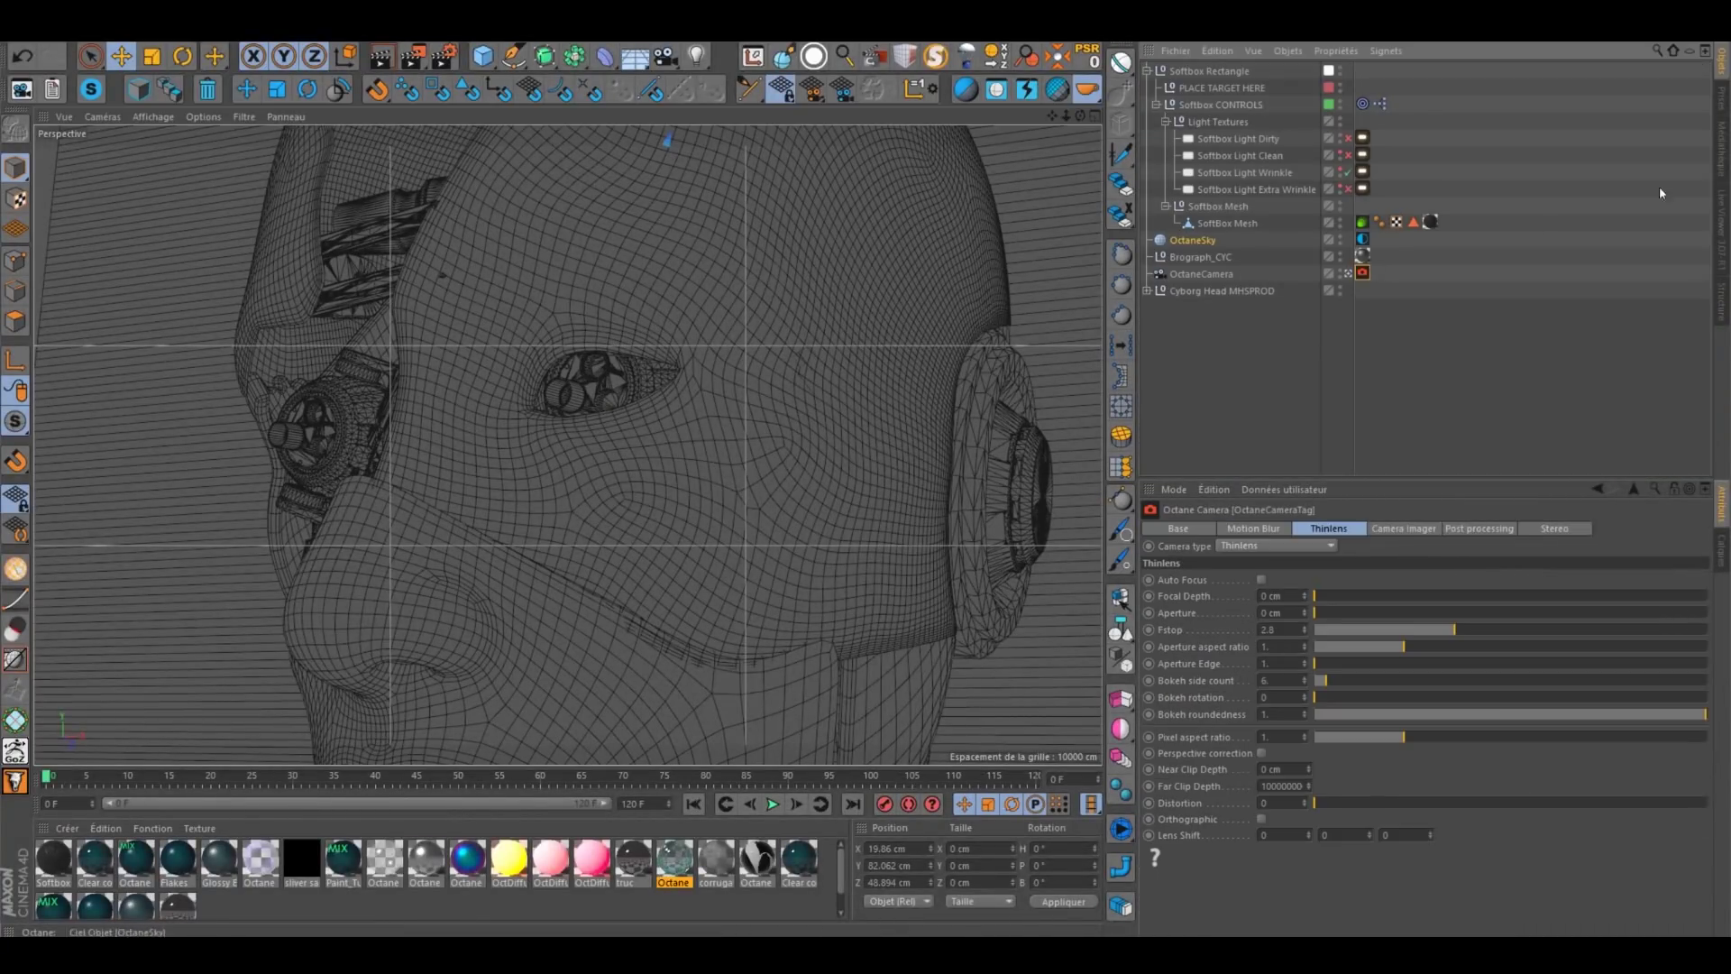
left_click(1724, 221)
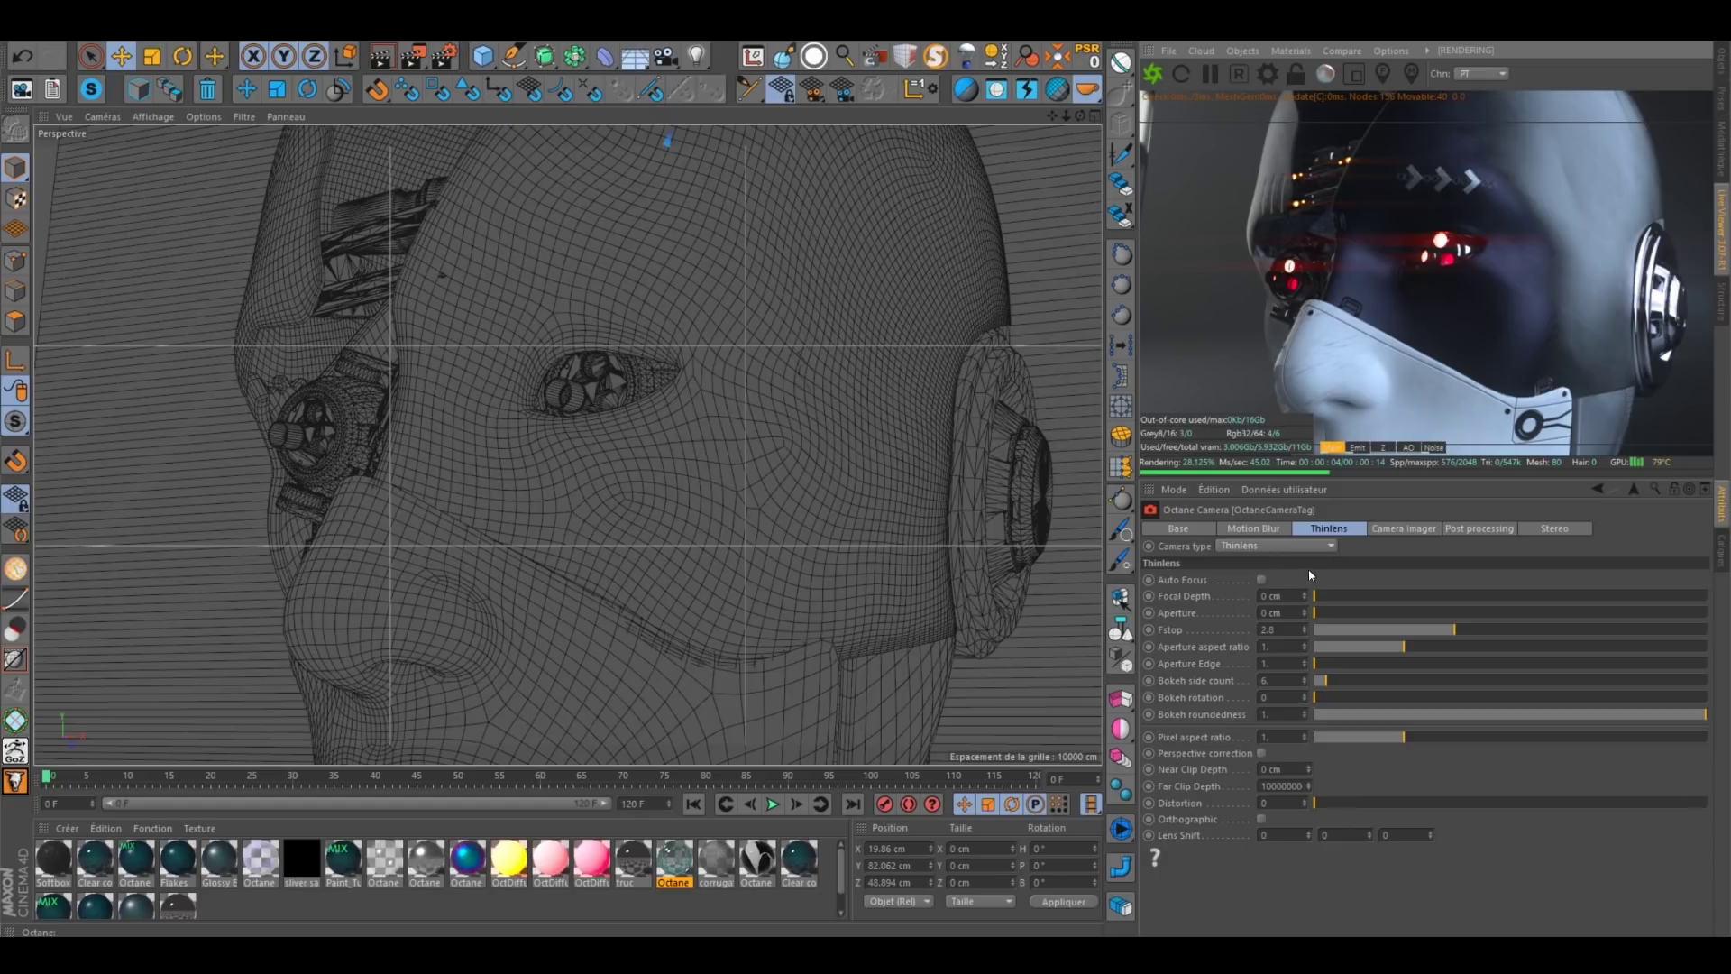
left_click_drag(1354, 611, 1477, 613)
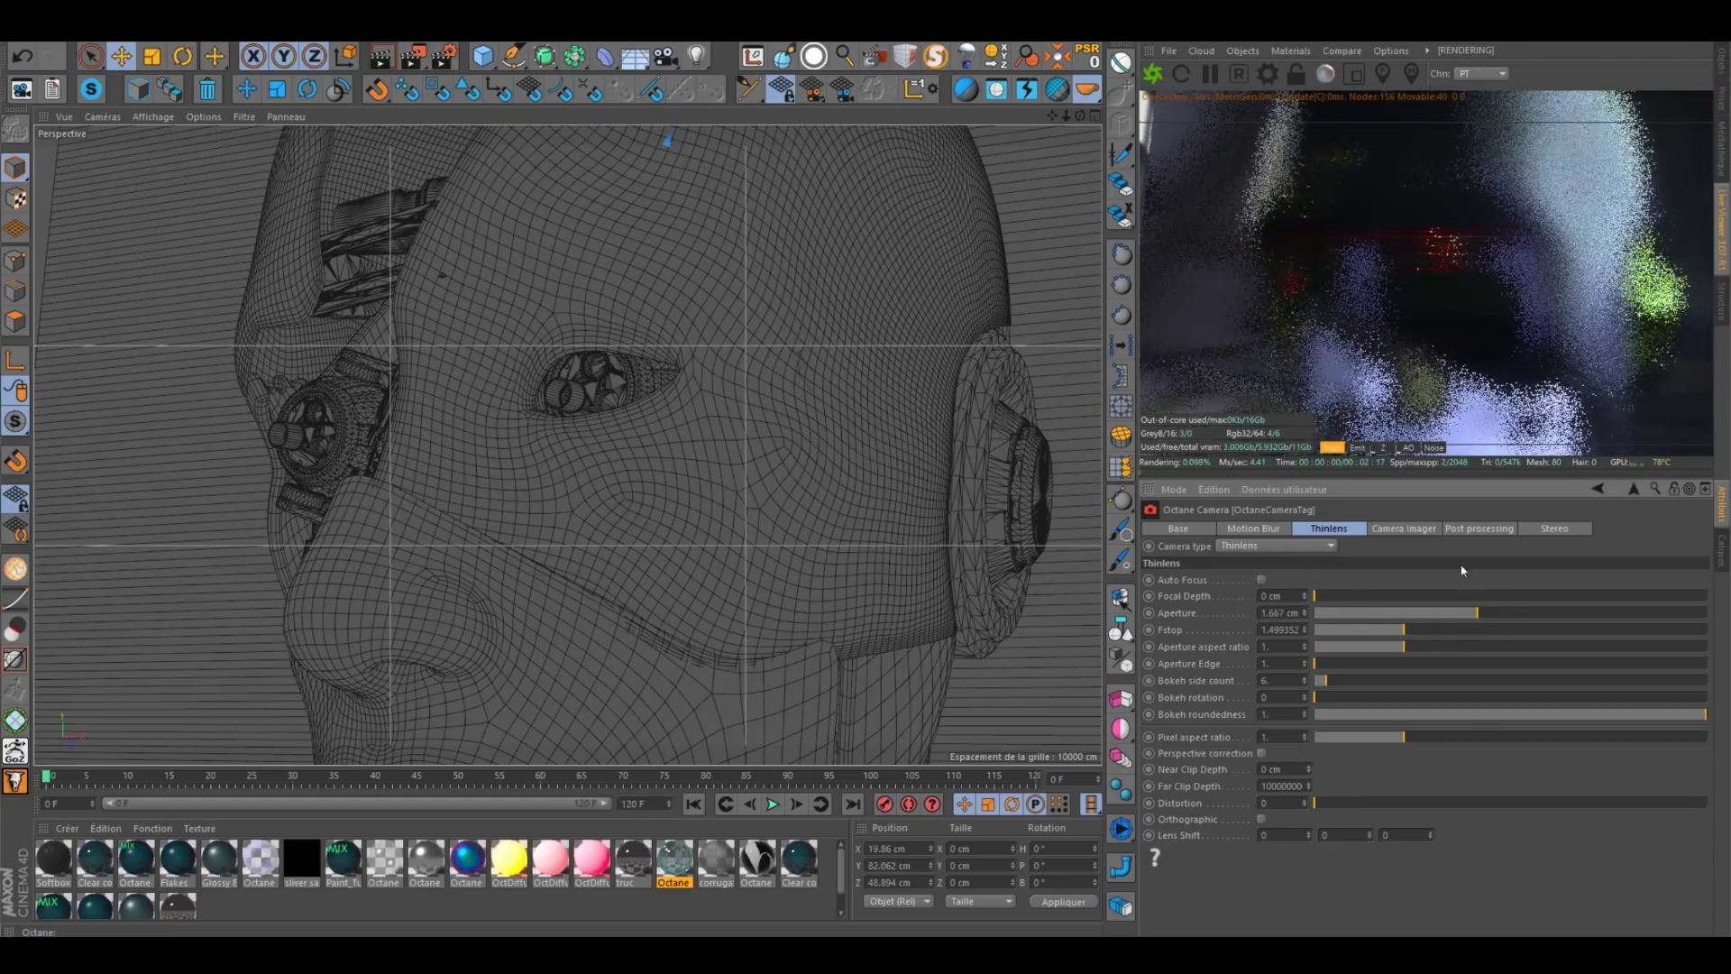
Step: Pick the cyborg's red eye as the camera's focus point and increase the aperture further
left_click(1383, 75)
left_click(1443, 249)
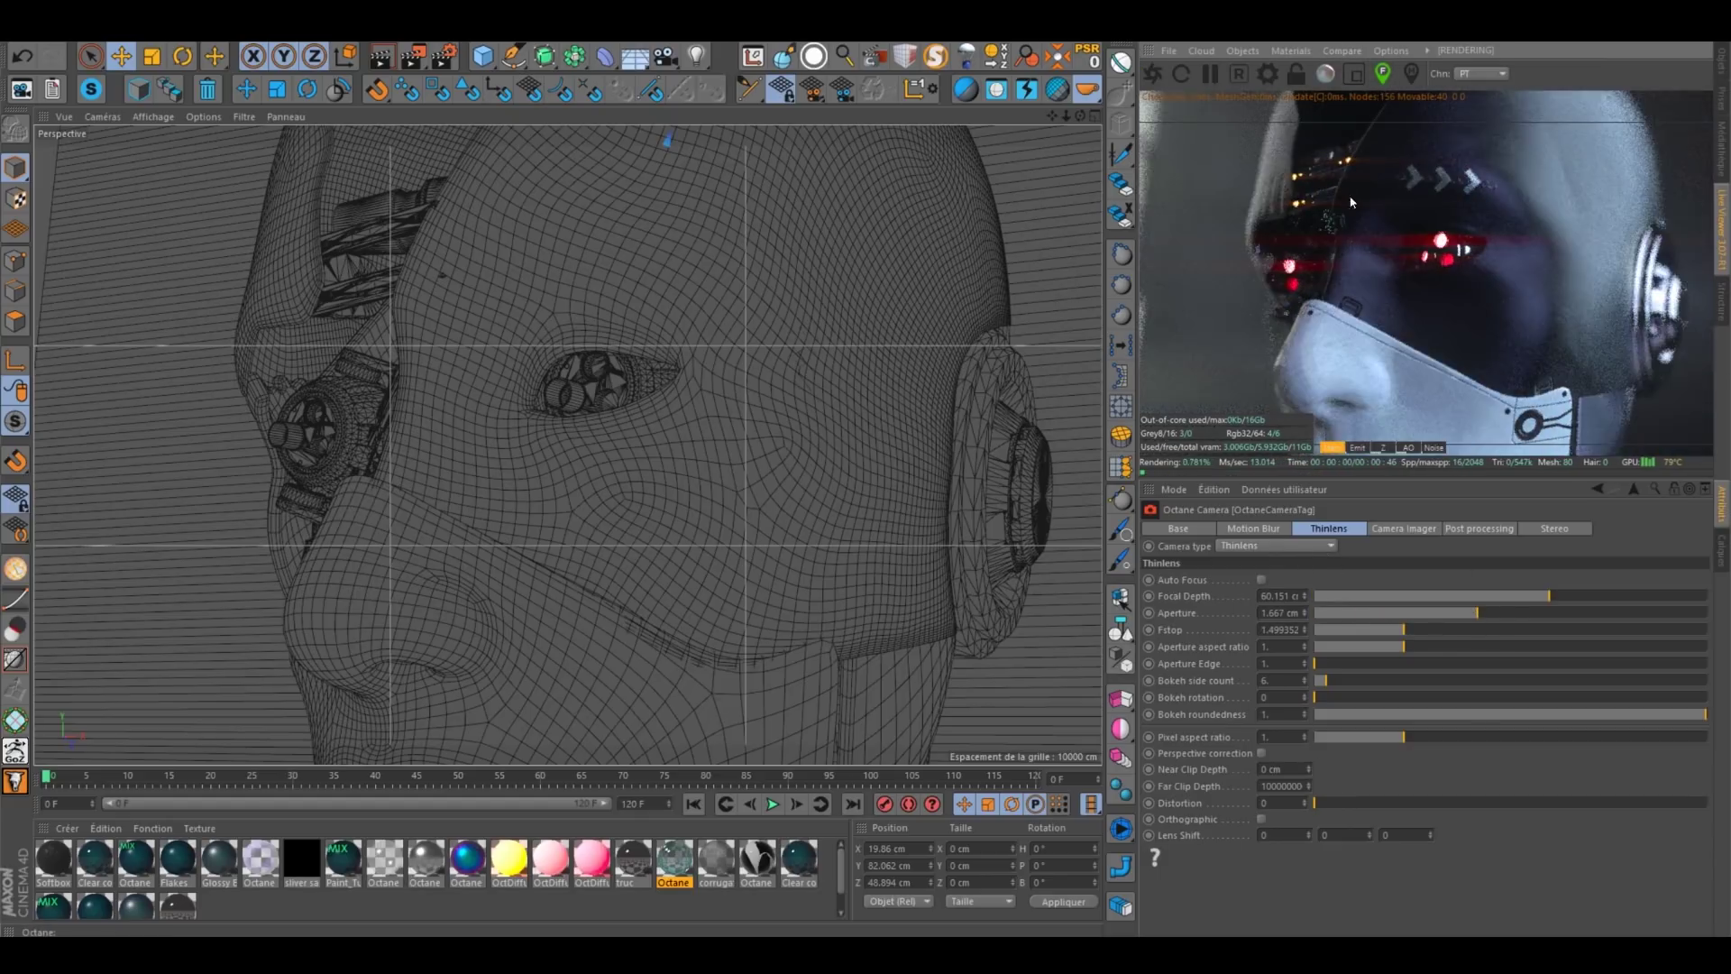
left_click_drag(1479, 617, 1598, 614)
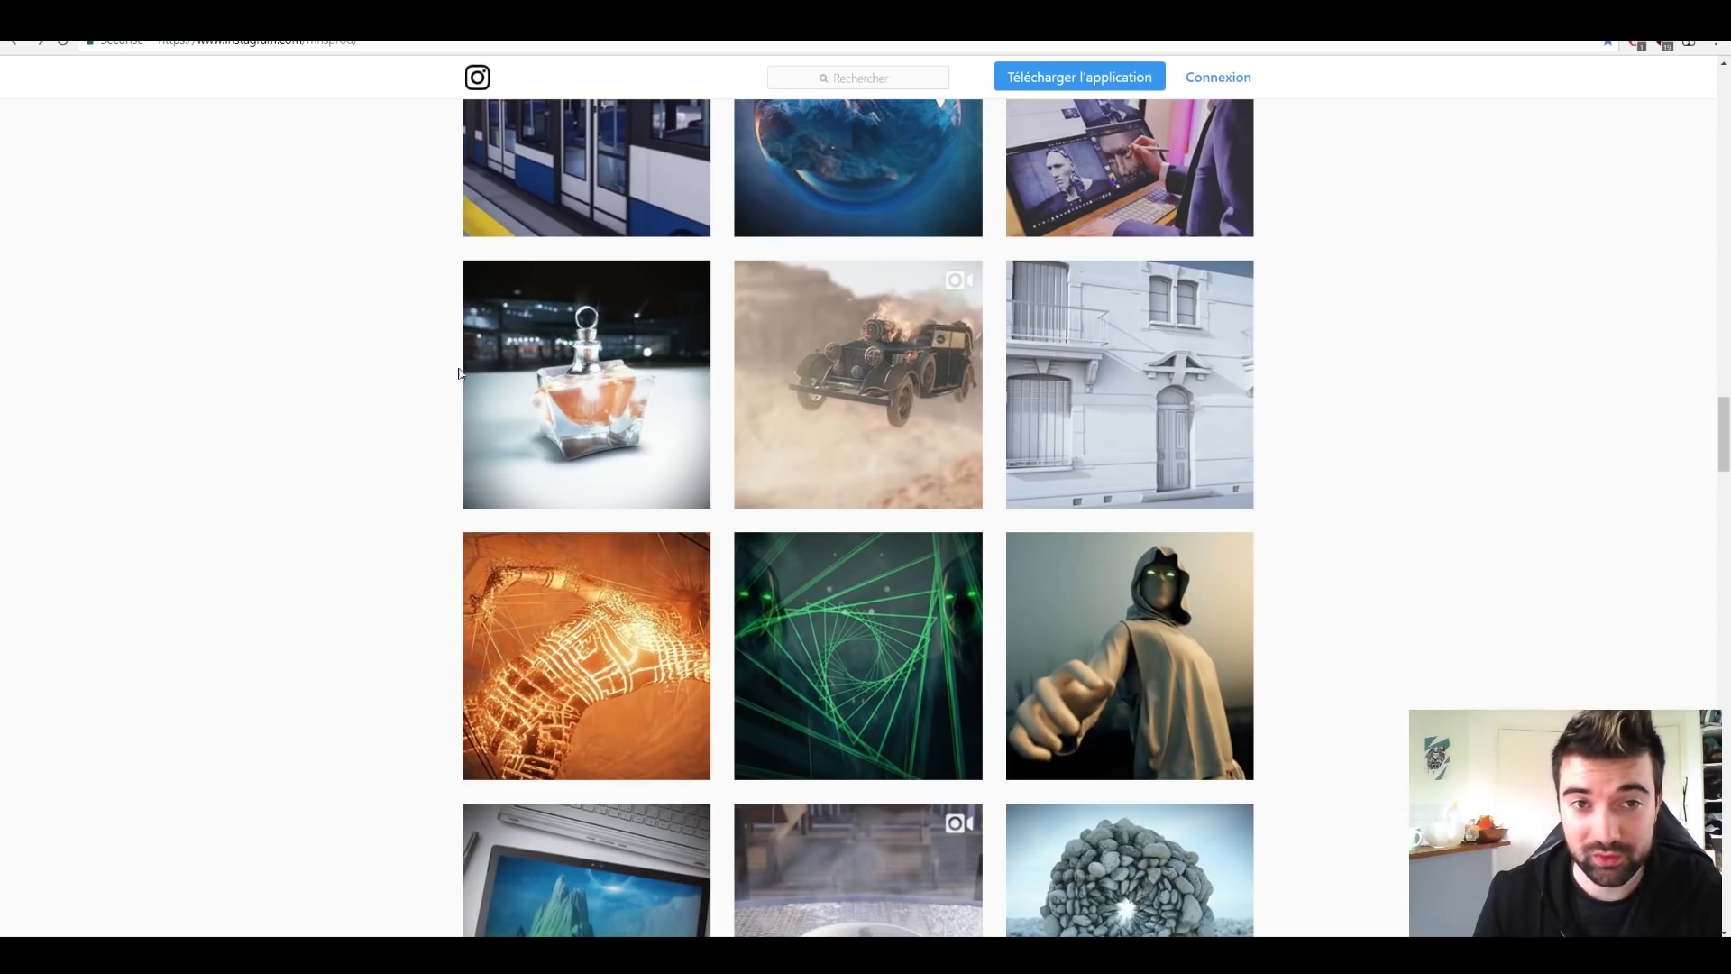
Step: Switch to the browser and look through the mhsprod Instagram gallery and the Motion Designers Community Facebook group
scroll(422, 371, "up", 10)
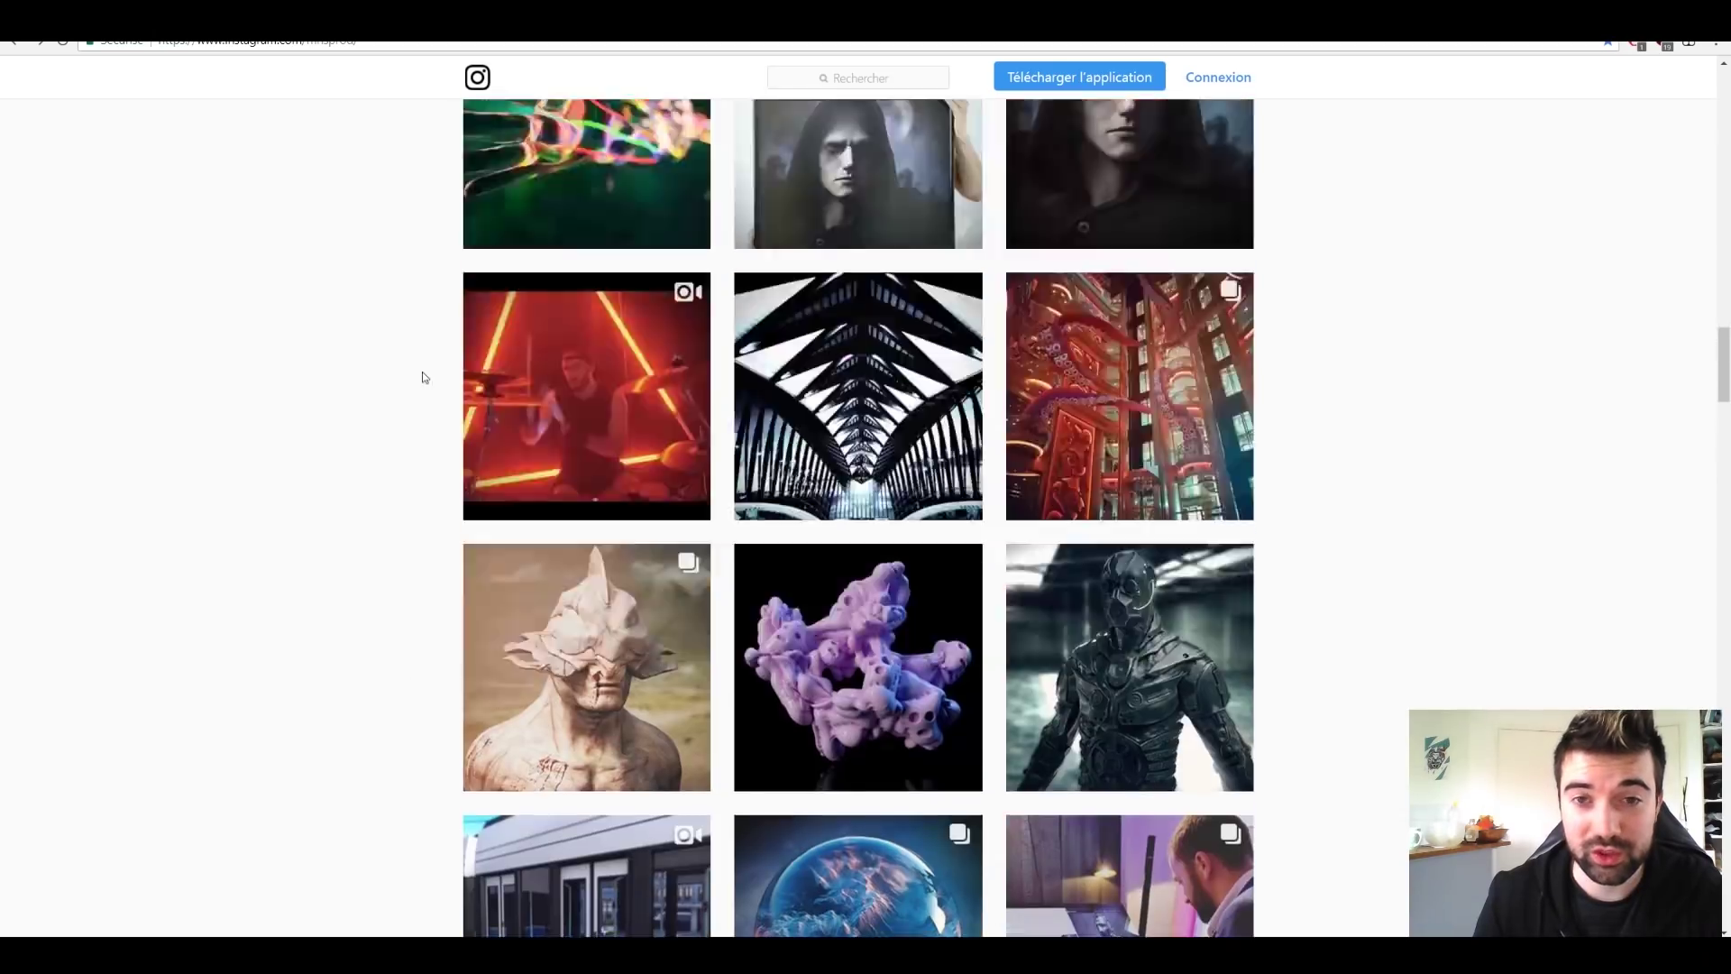
scroll(392, 490, "up", 15)
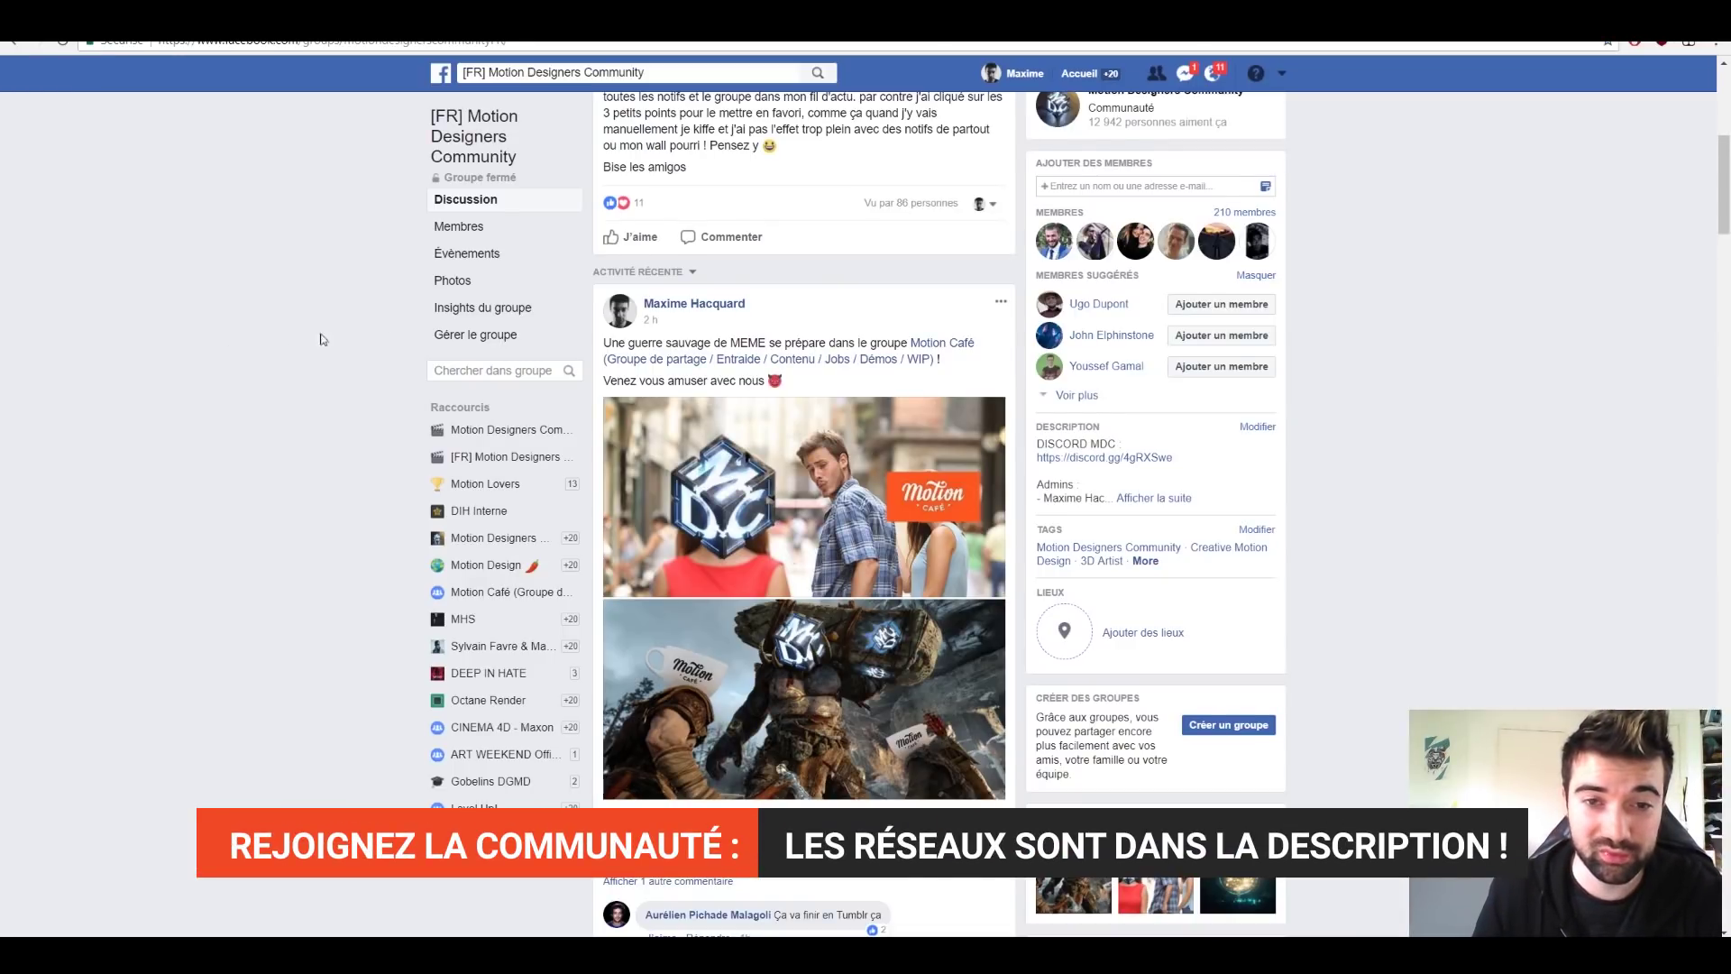
left_click(543, 203)
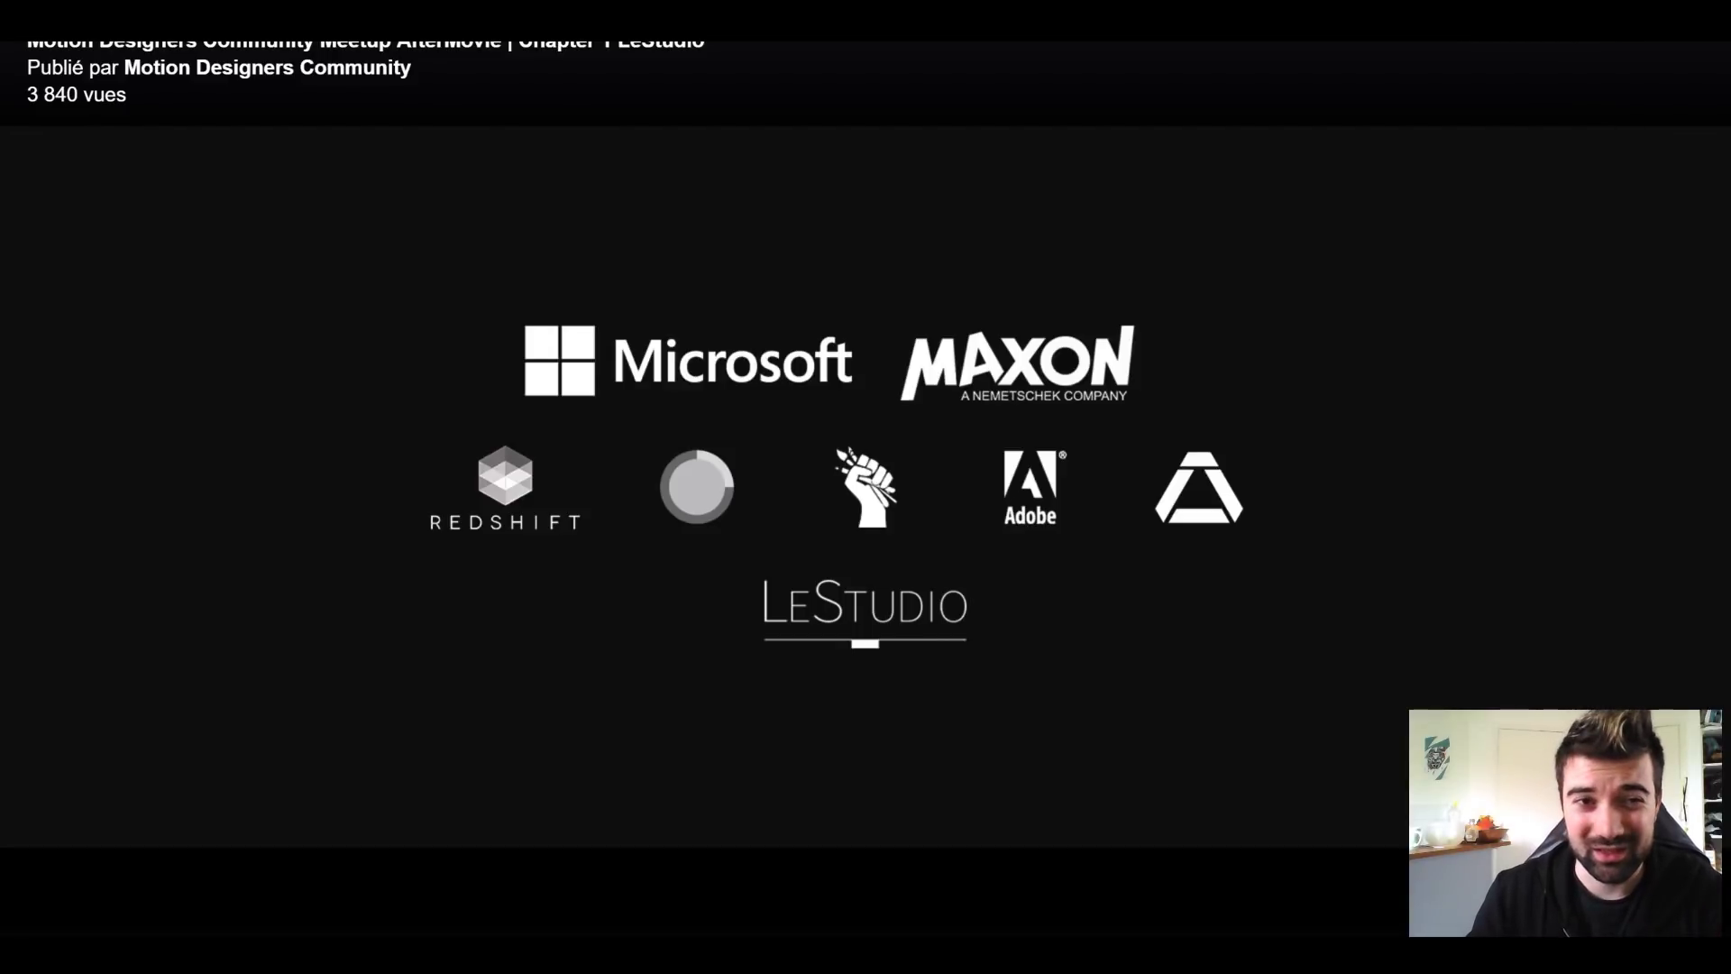
key("Escape")
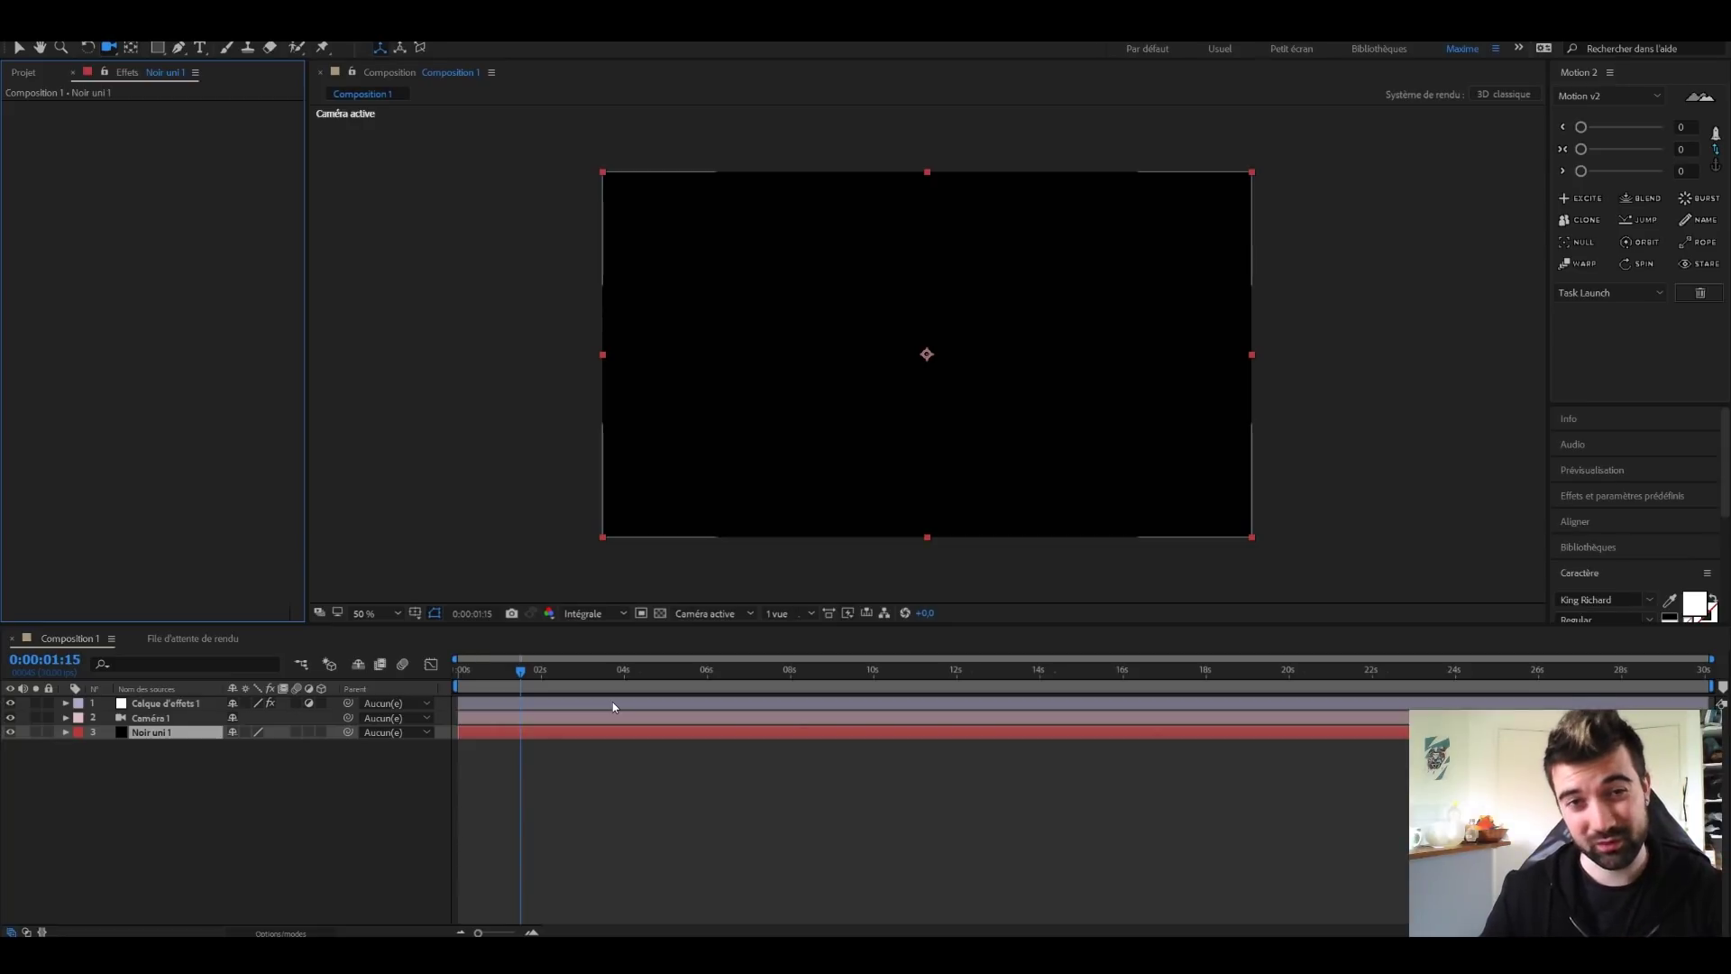
Step: Search Instagram for "motion des" and open the motiondesigners profile
mouse_move(774, 956)
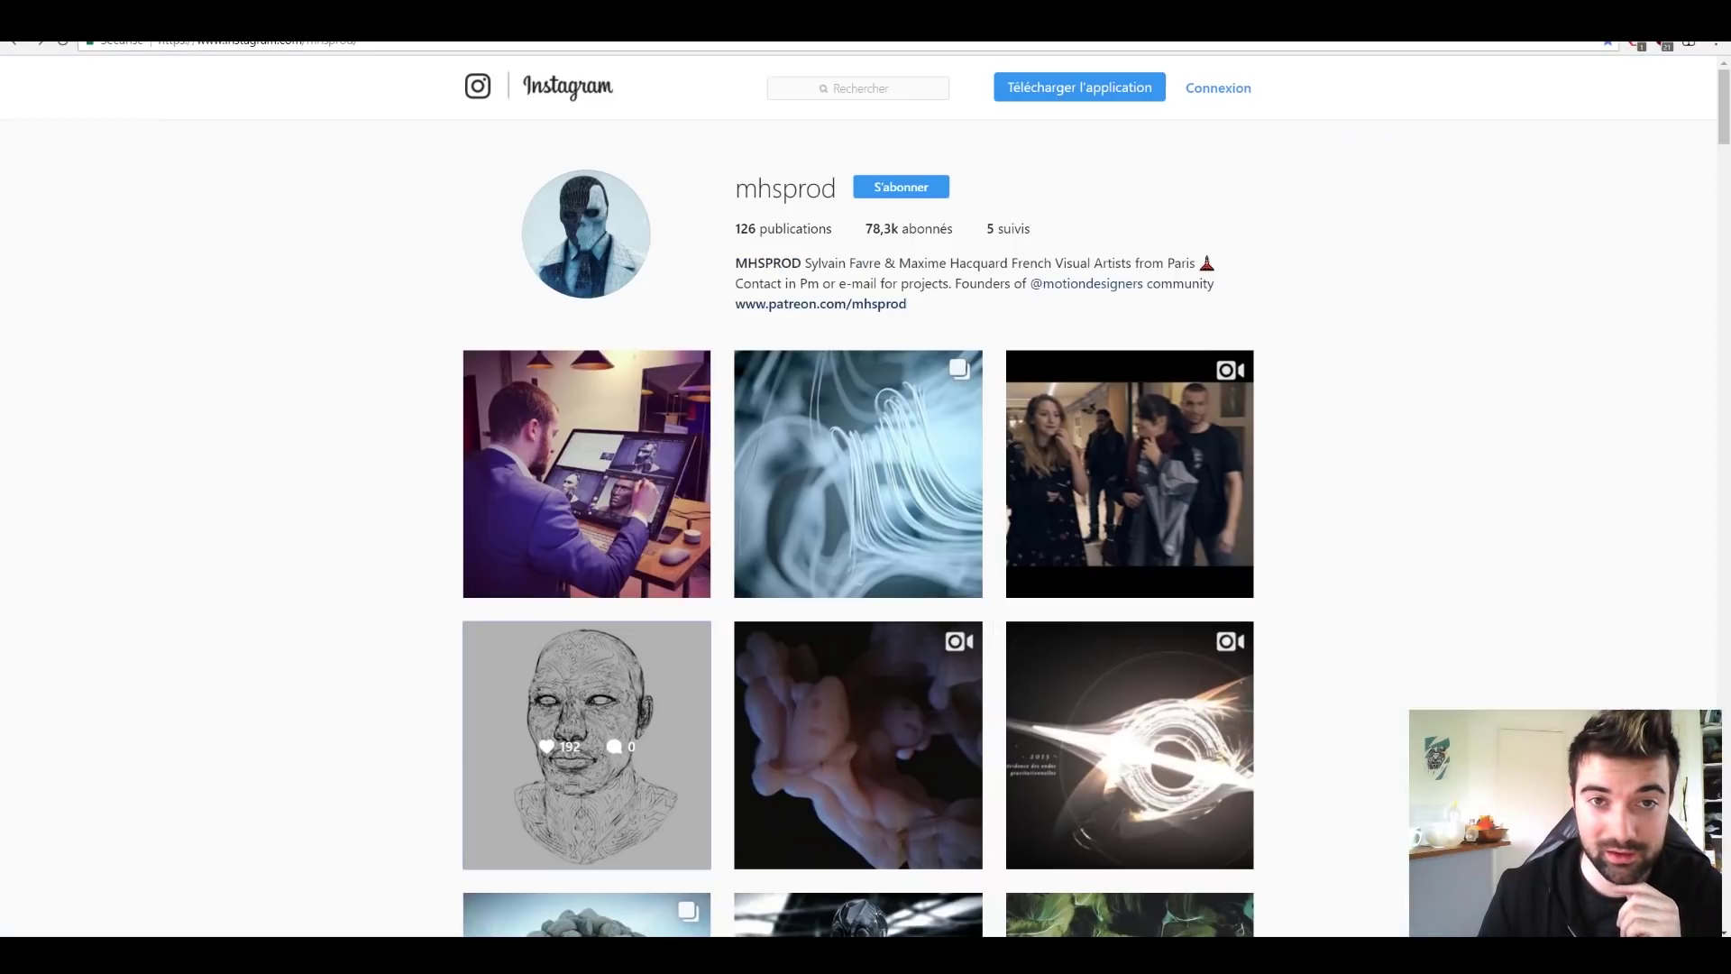
left_click(802, 89)
type("m")
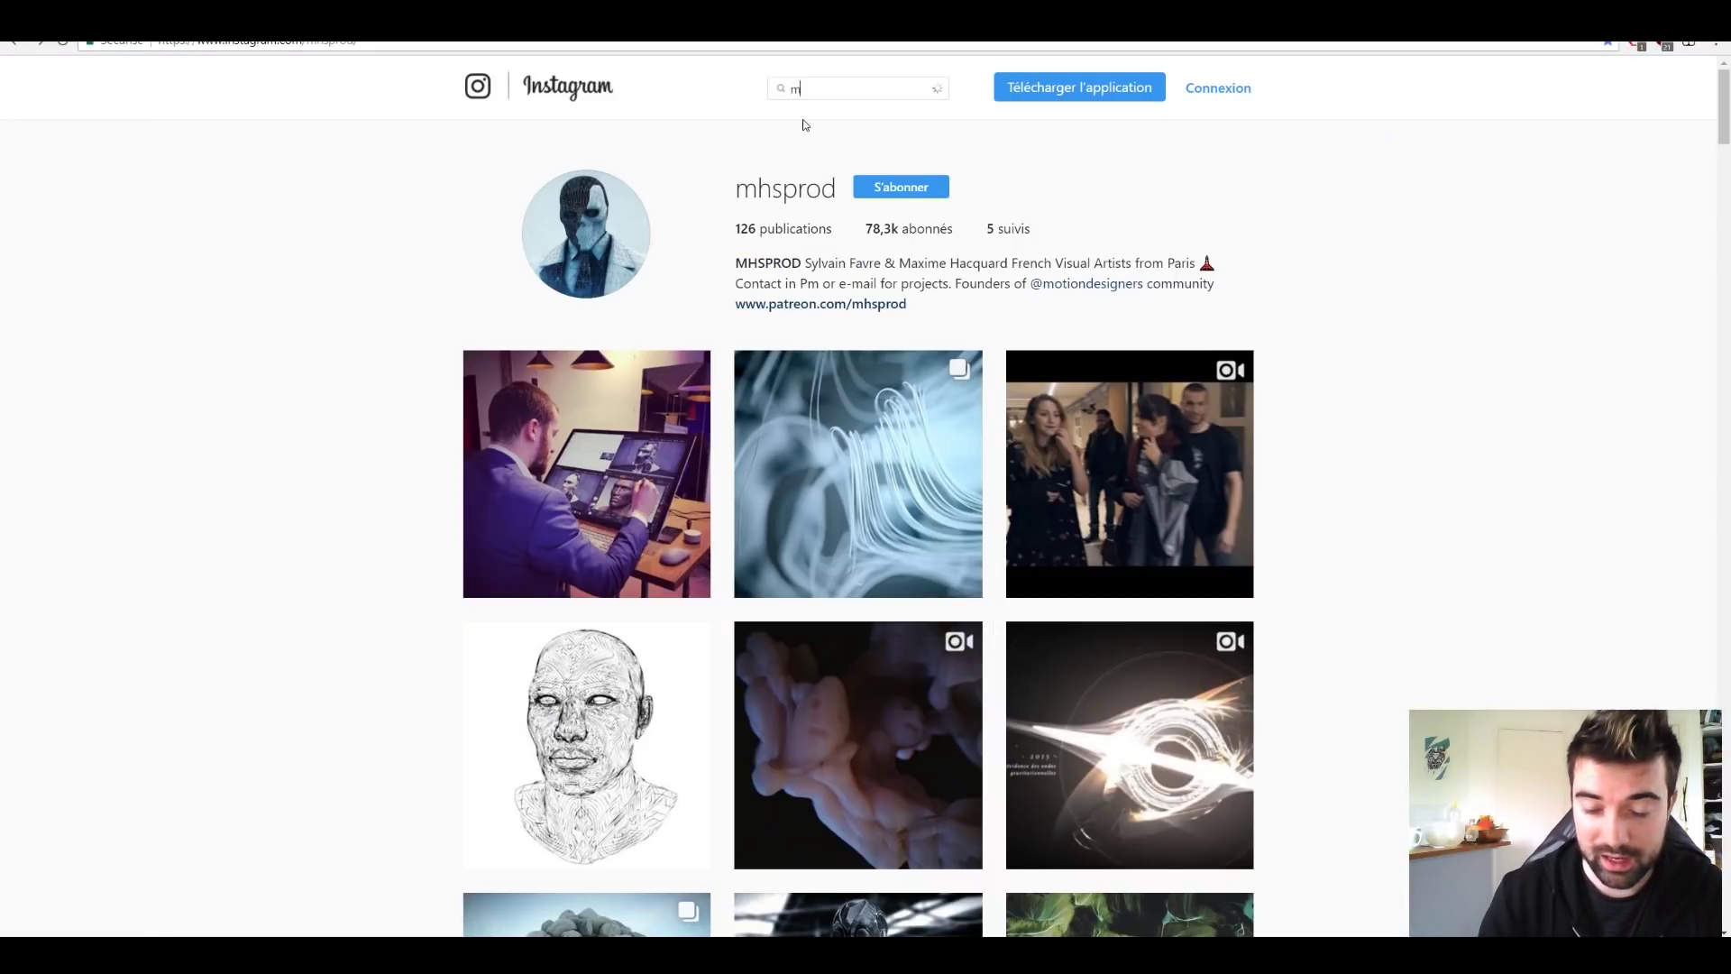
type("otion des")
left_click(815, 146)
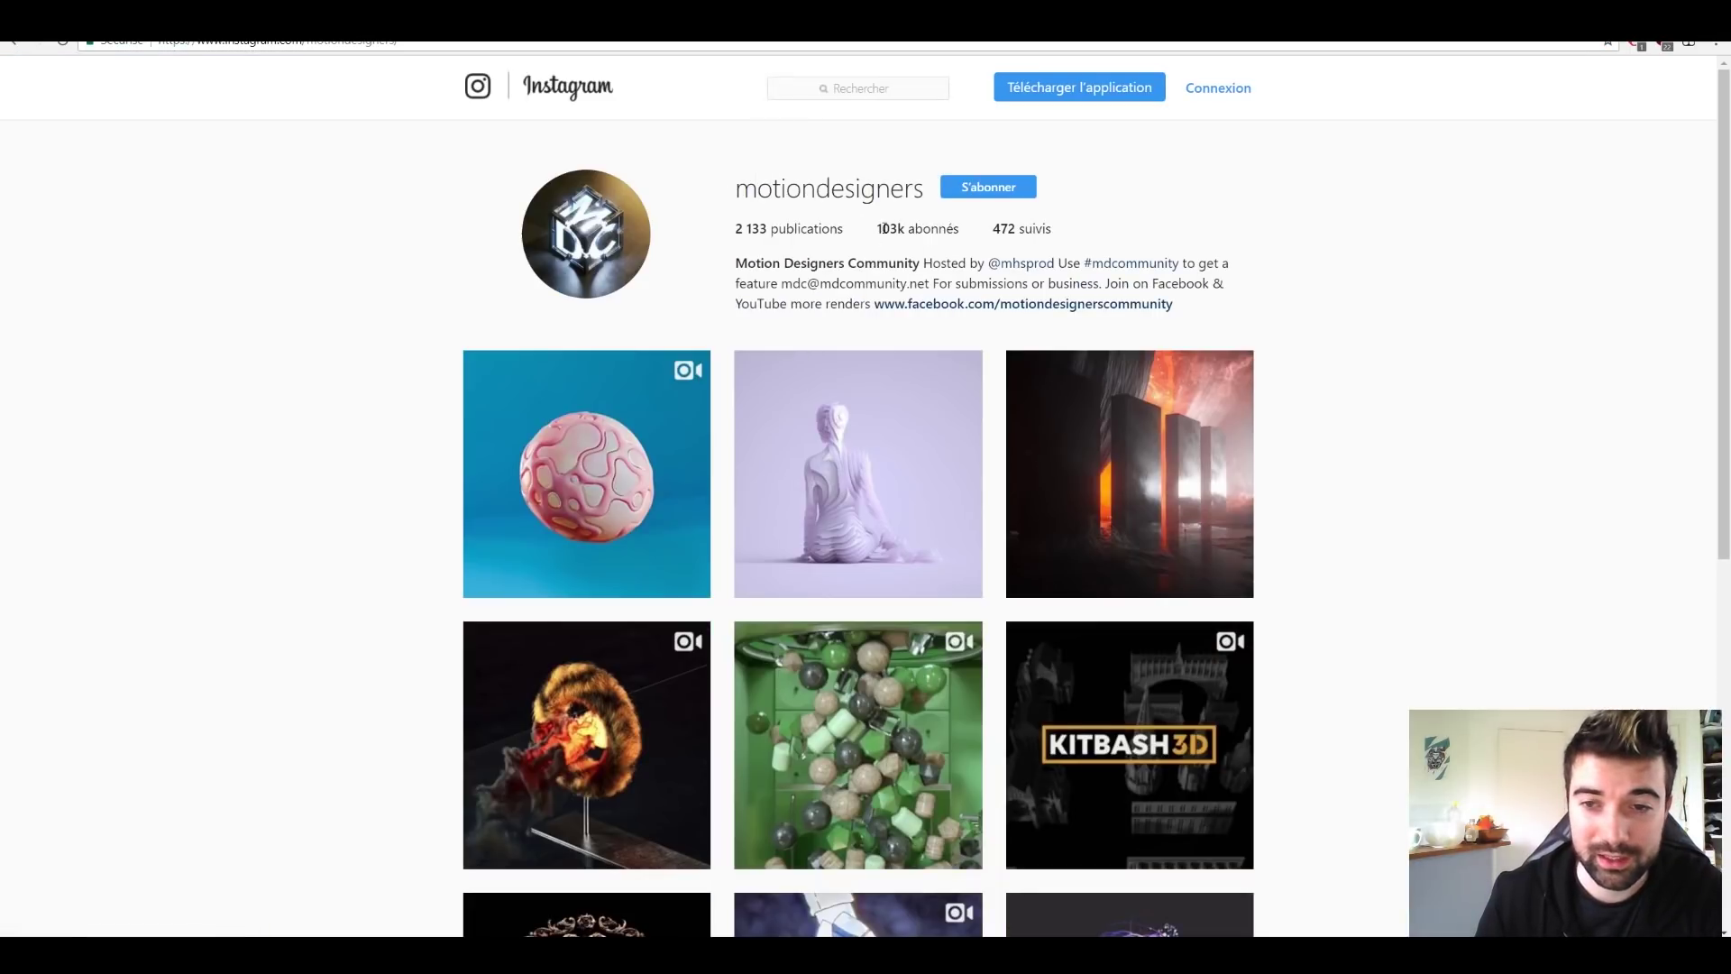
Step: Examine the pink-patterned sphere post on the motiondesigners profile, close it and browse the other community renders
scroll(1121, 225, "down", 1)
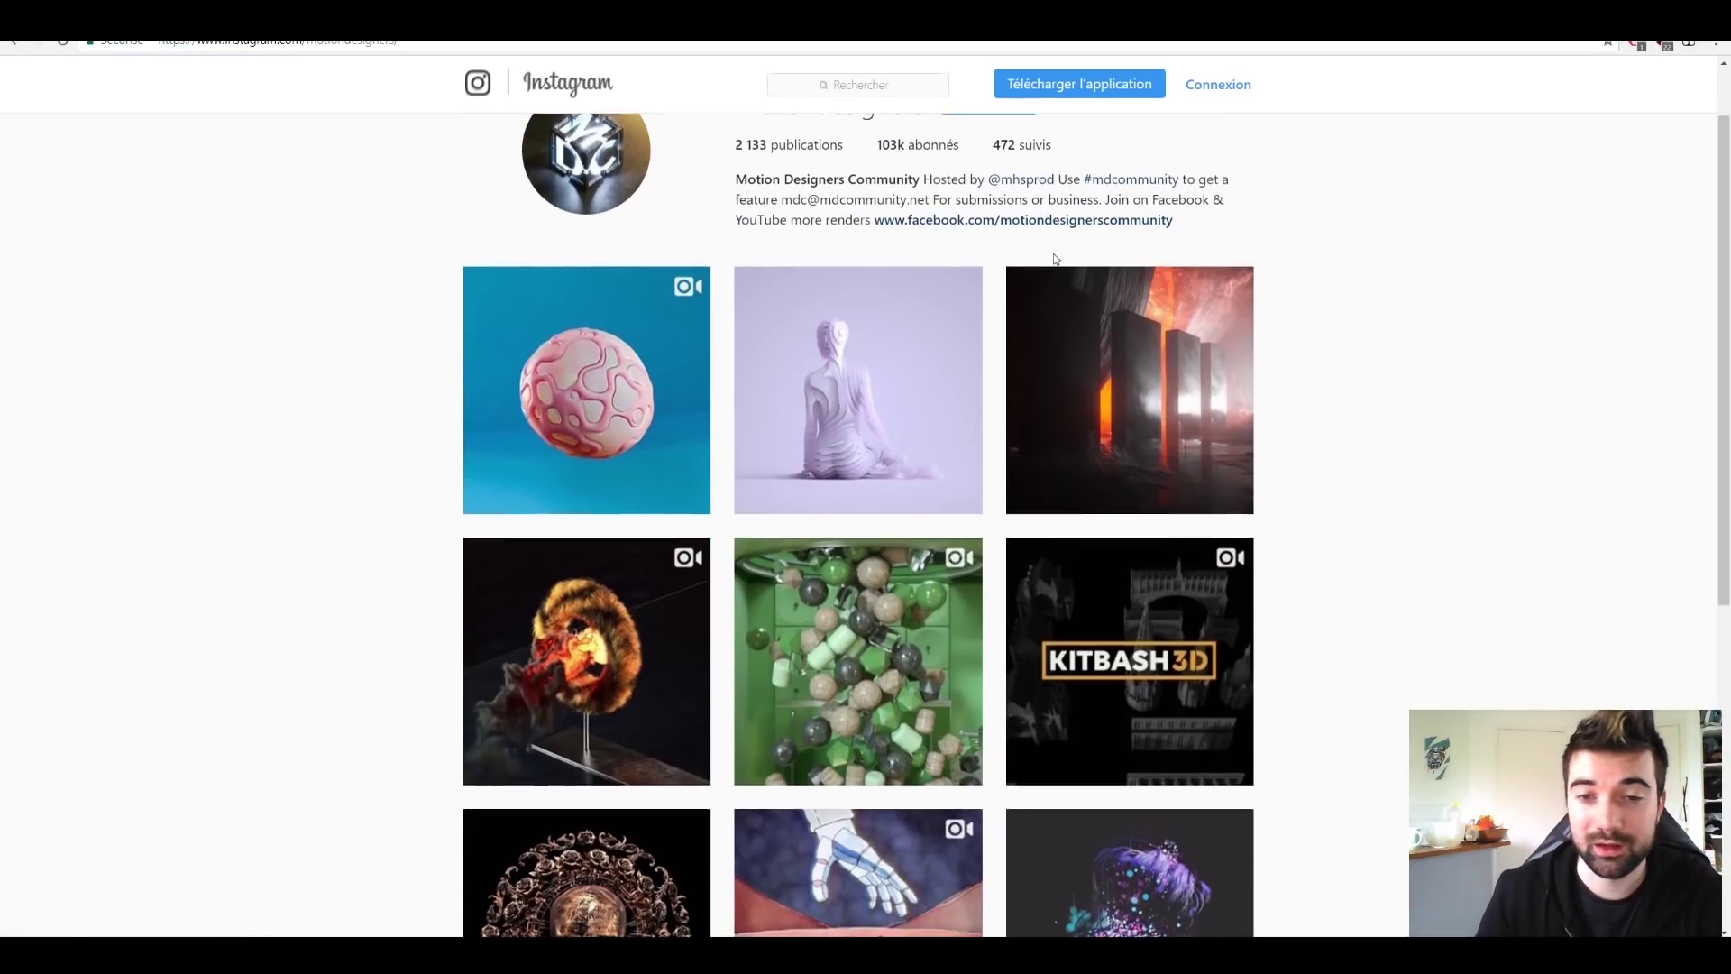
left_click(699, 487)
left_click(726, 492)
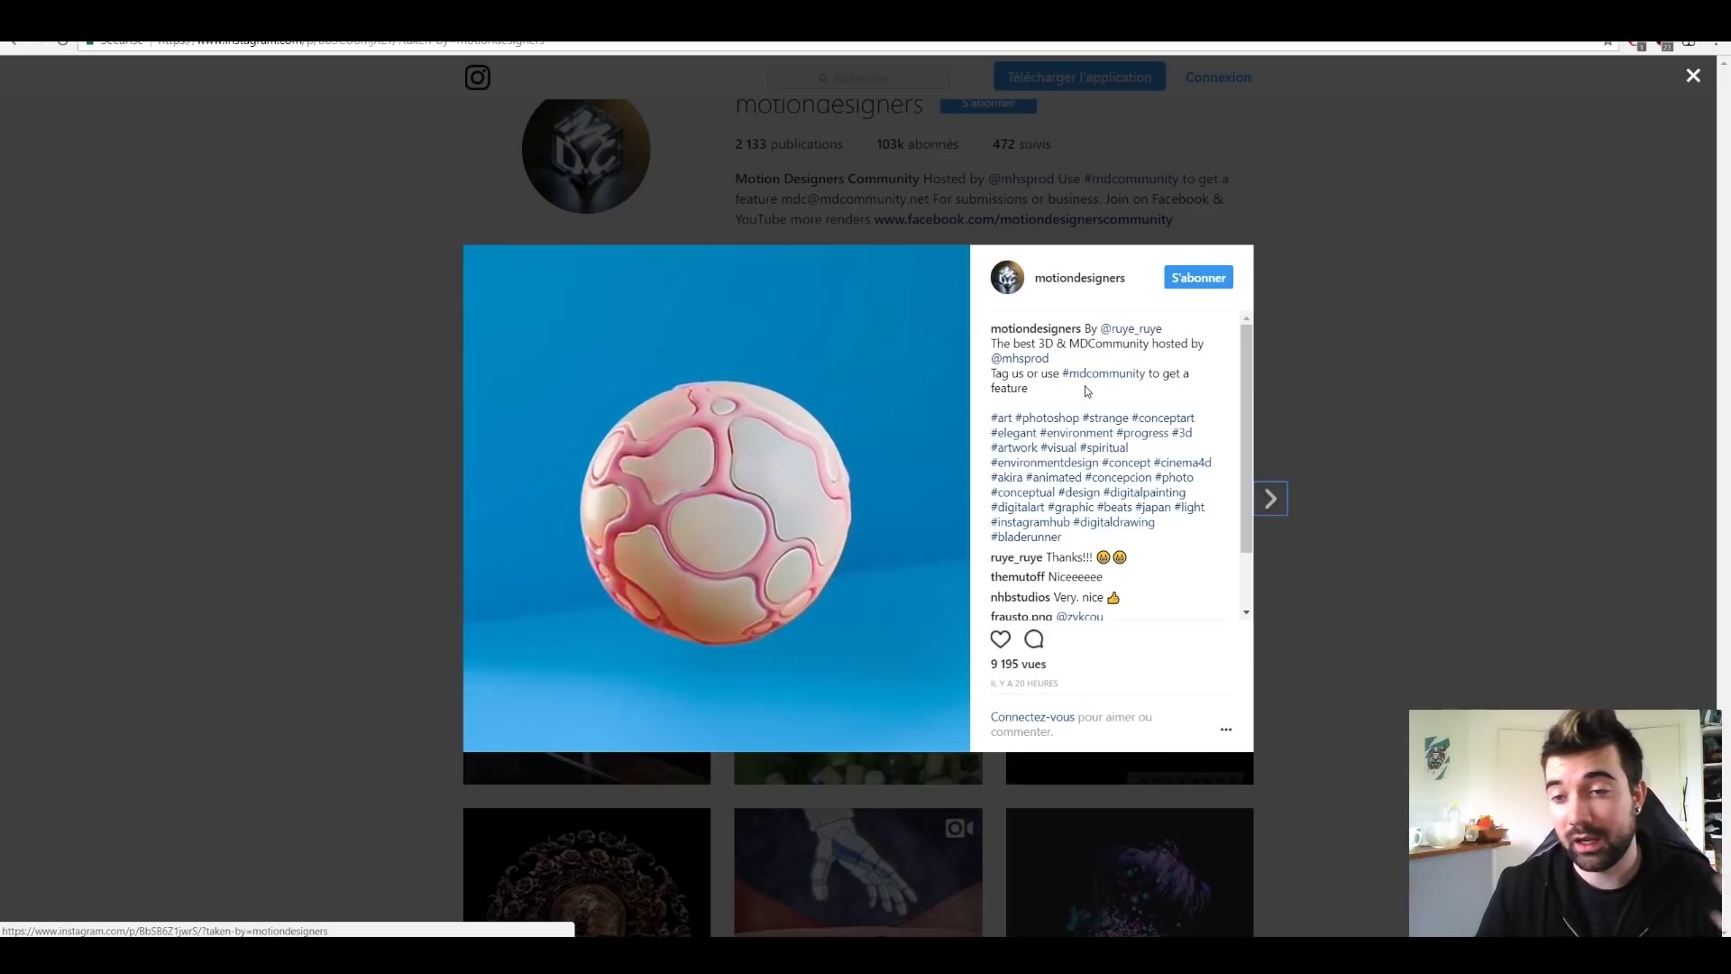
left_click(352, 448)
scroll(857, 421, "down", 1)
scroll(857, 422, "down", 3)
left_click(857, 422)
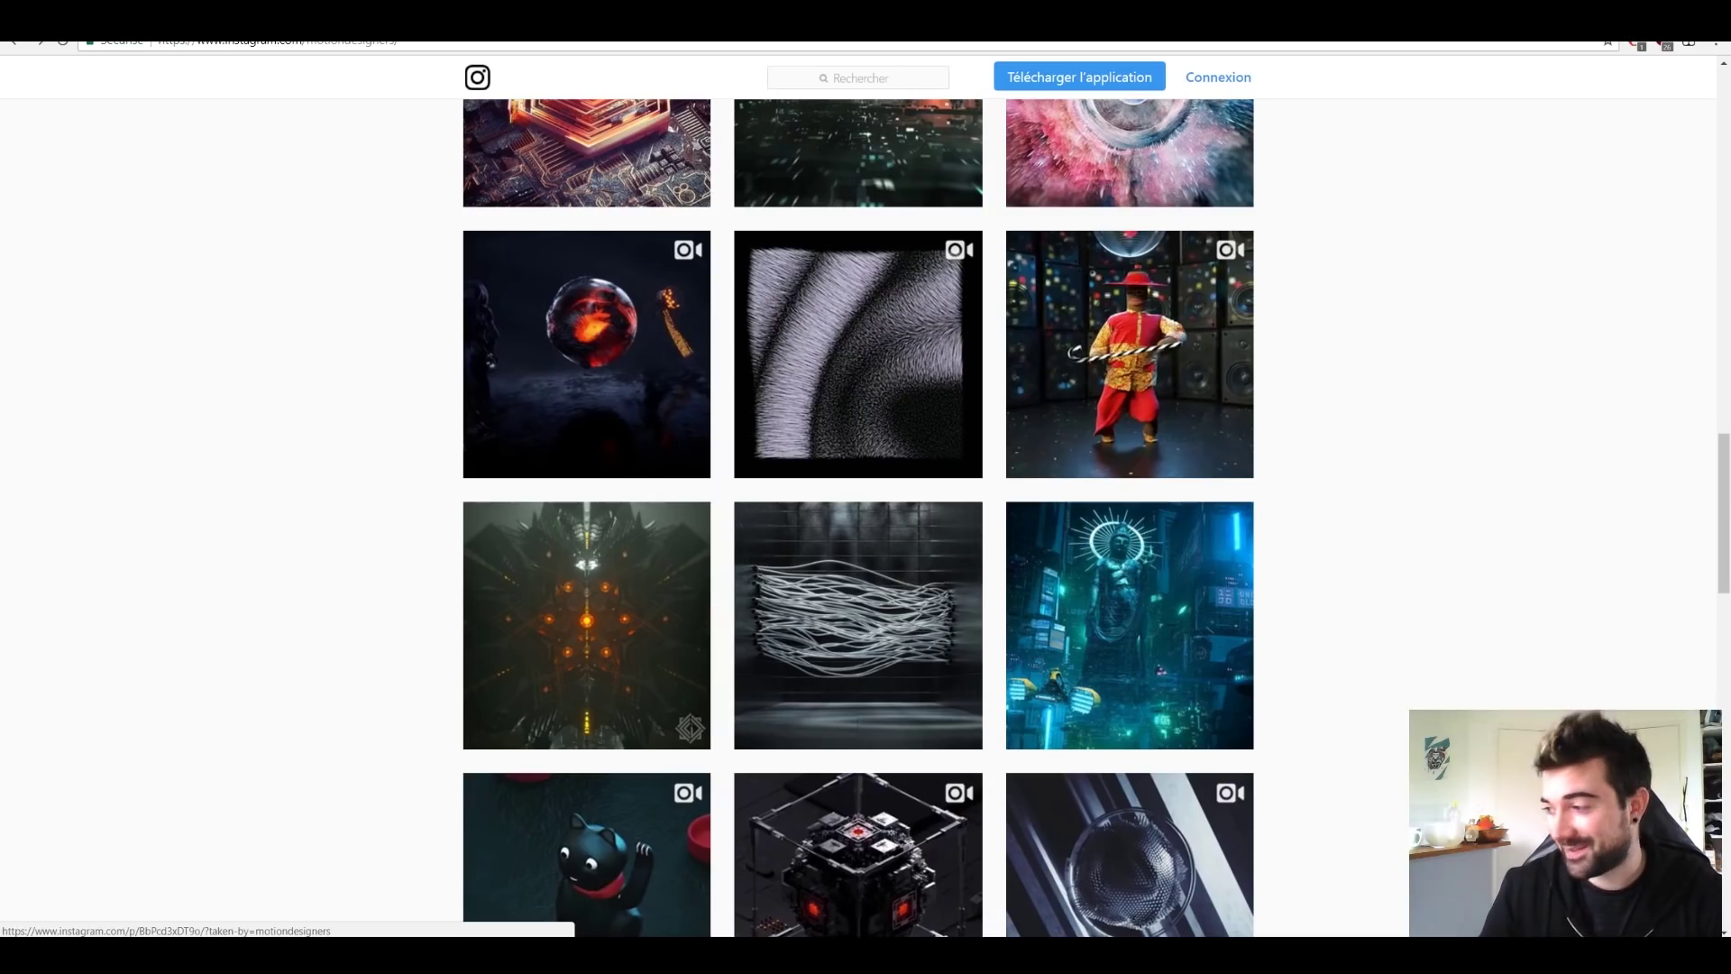